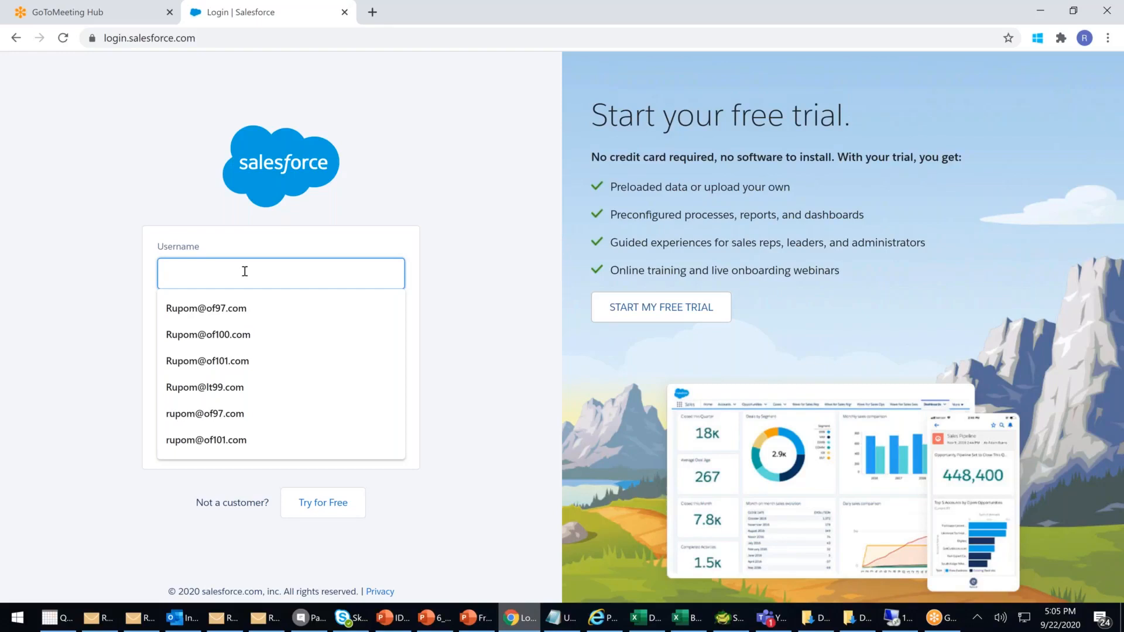
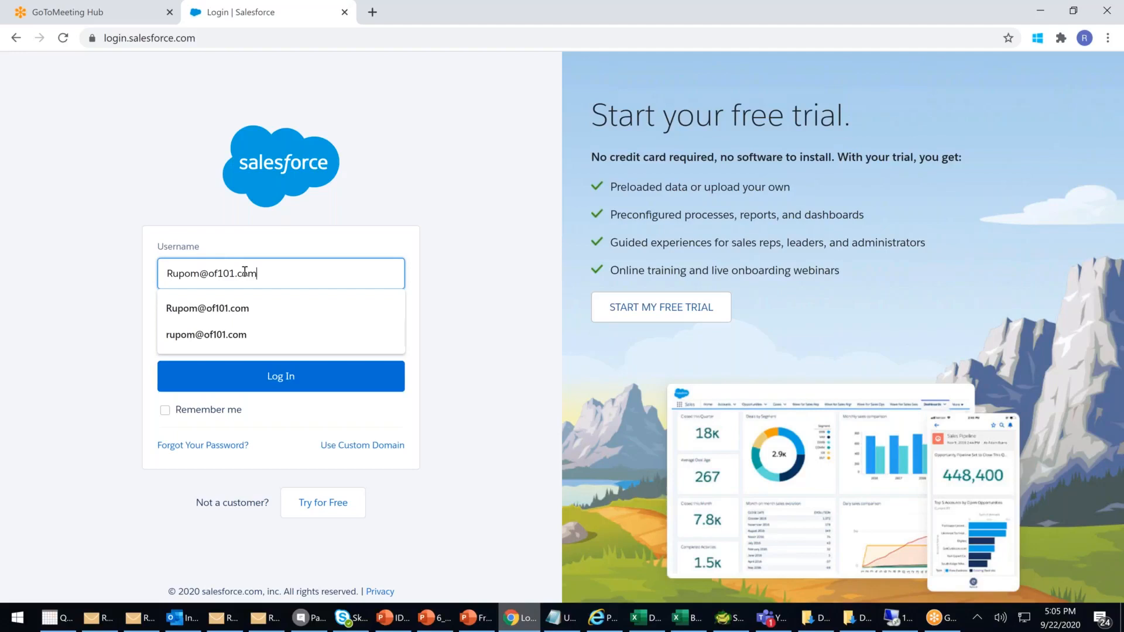
# - Log in to Salesforce with the org username and account password
pyautogui.press('Tab')
pyautogui.write('••••••••')
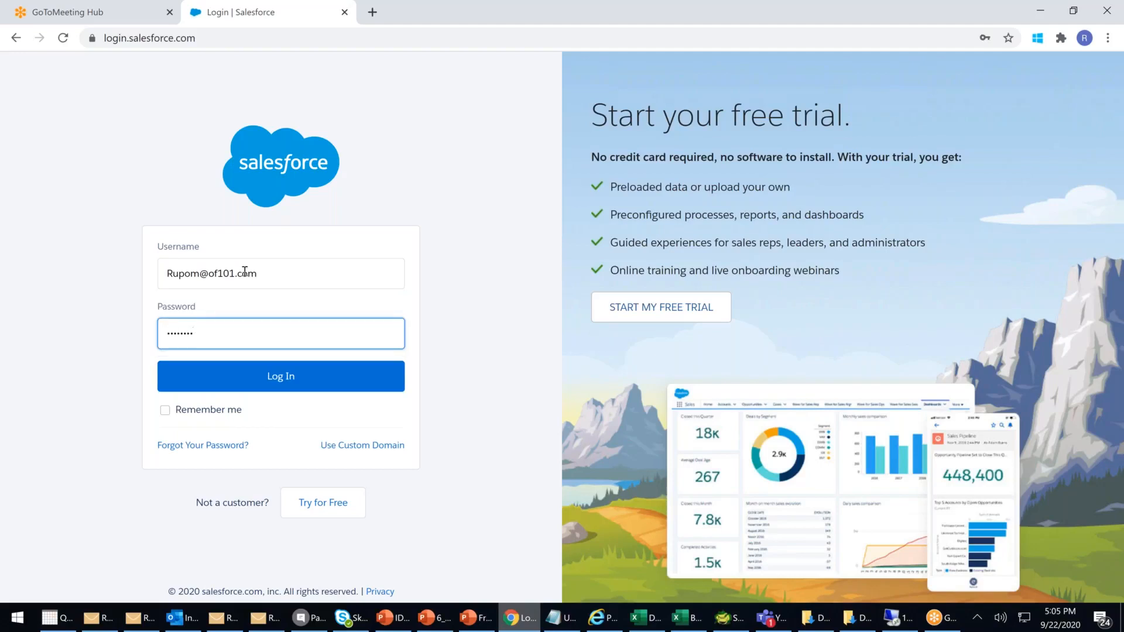
pyautogui.press('Return')
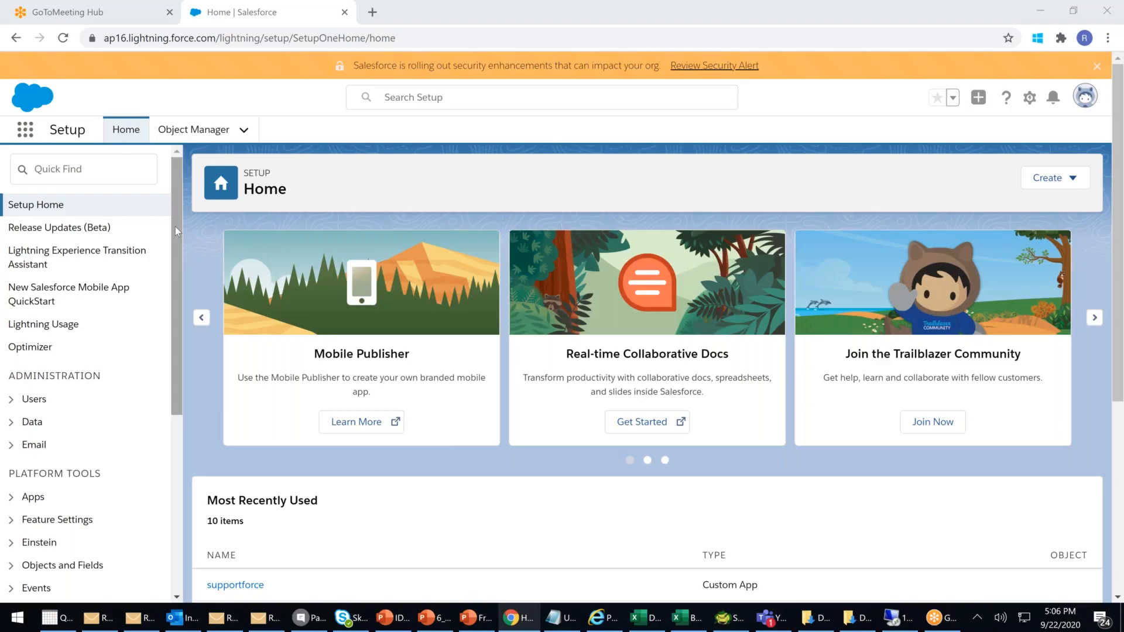
# - Search Setup for 'roles' and open the Contact Roles on Contracts page
pyautogui.click(94, 168)
pyautogui.write('r')
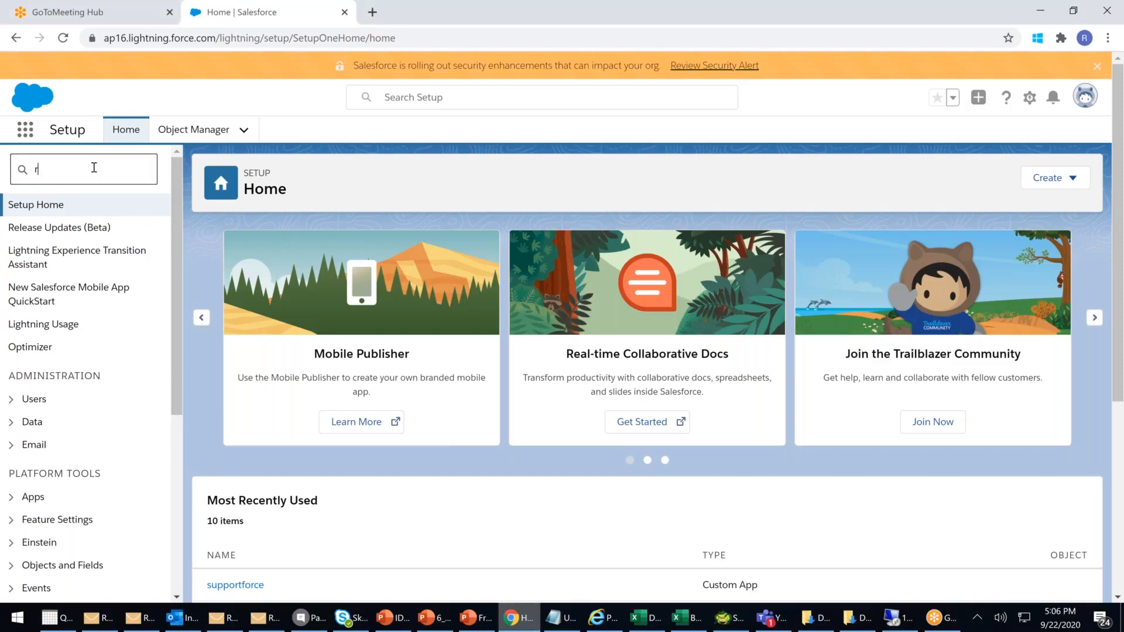
pyautogui.write('oles')
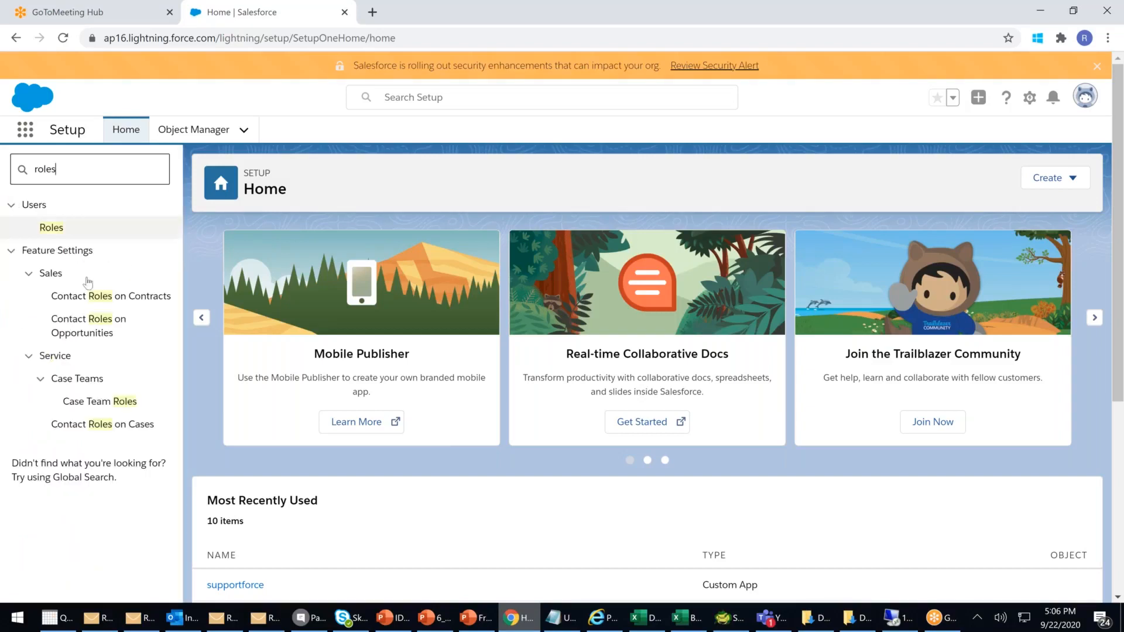
pyautogui.click(90, 297)
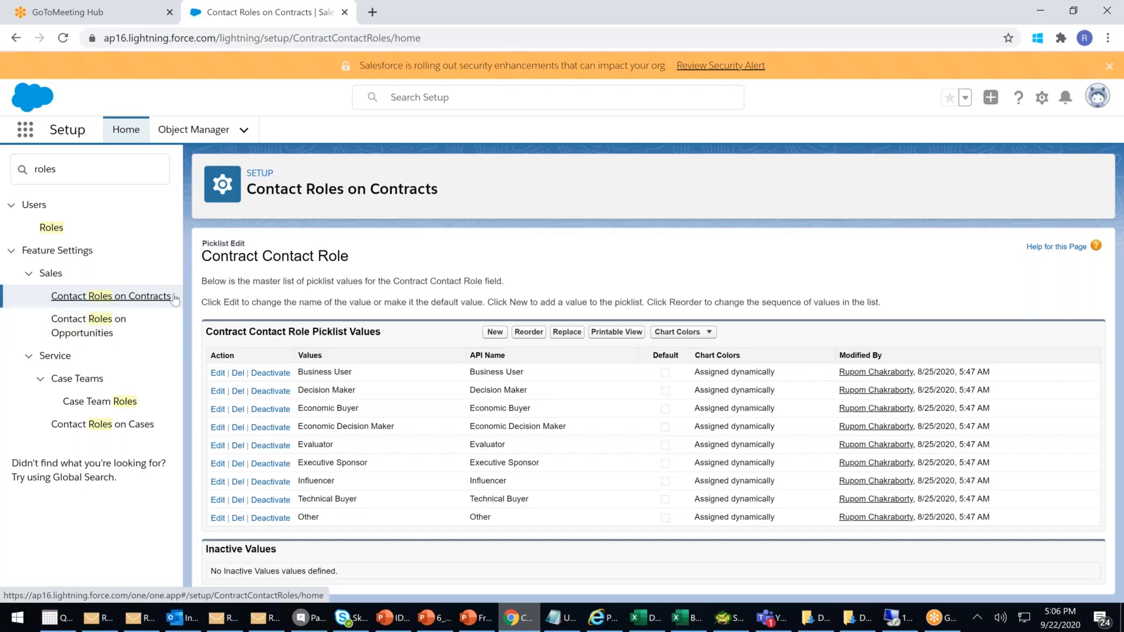
# - Replace the Quick Find search with 'Team' to list Account Teams and Case Teams
pyautogui.click(90, 169)
pyautogui.press('BackSpace')
pyautogui.press('BackSpace')
pyautogui.press('BackSpace')
pyautogui.press('BackSpace')
pyautogui.press('BackSpace')
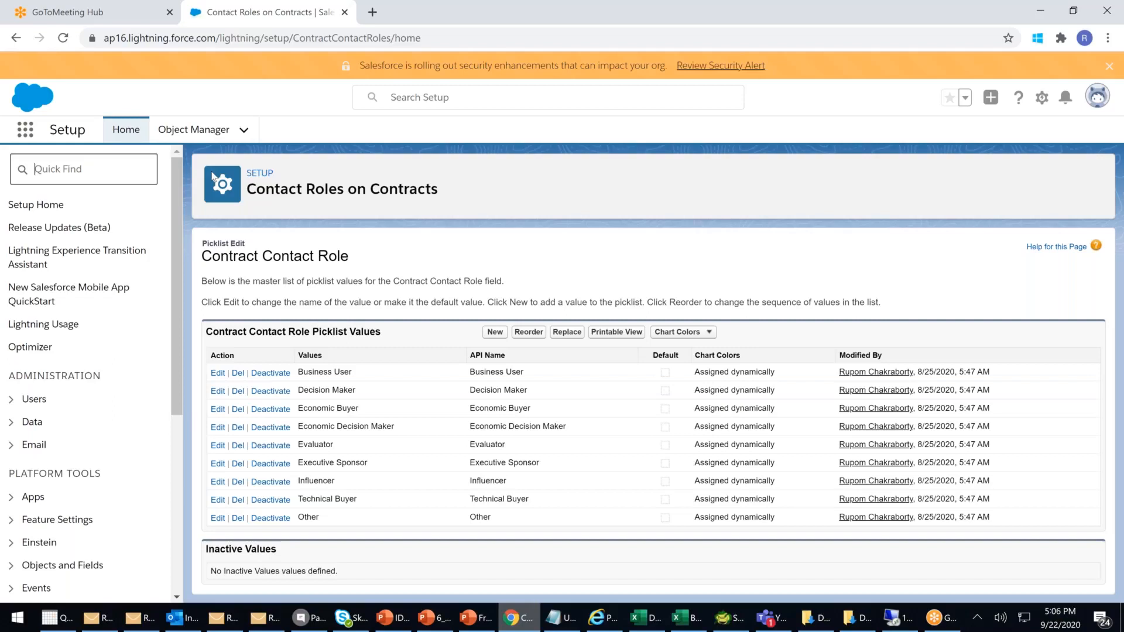
pyautogui.write('Team')
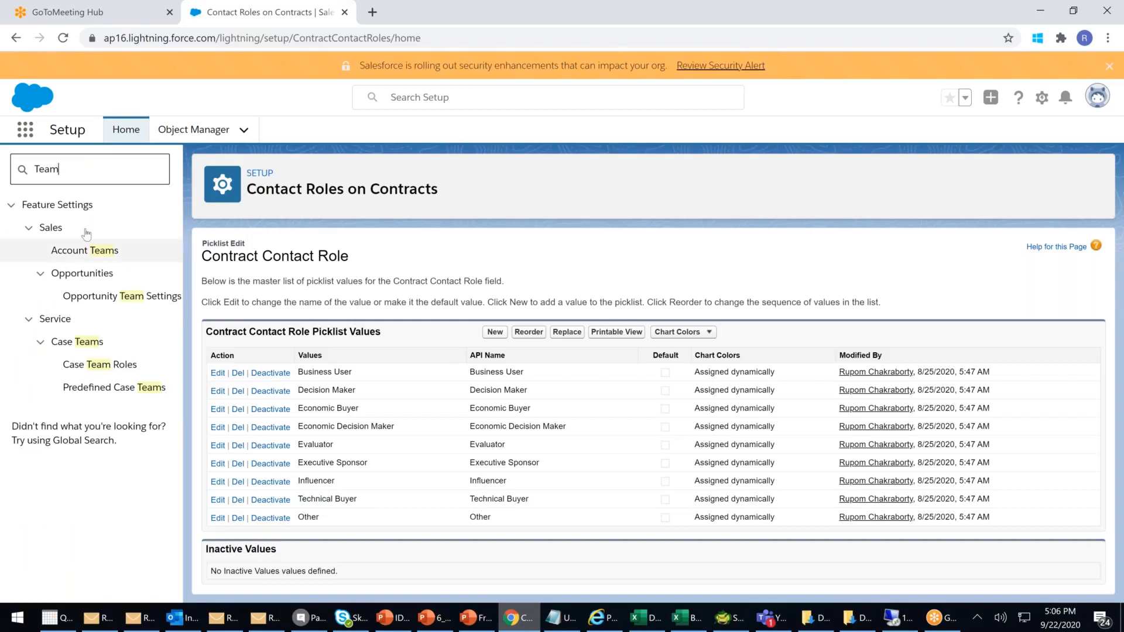
# - Open Account Teams under Feature Settings > Sales to reach Account Team Setup
pyautogui.click(74, 253)
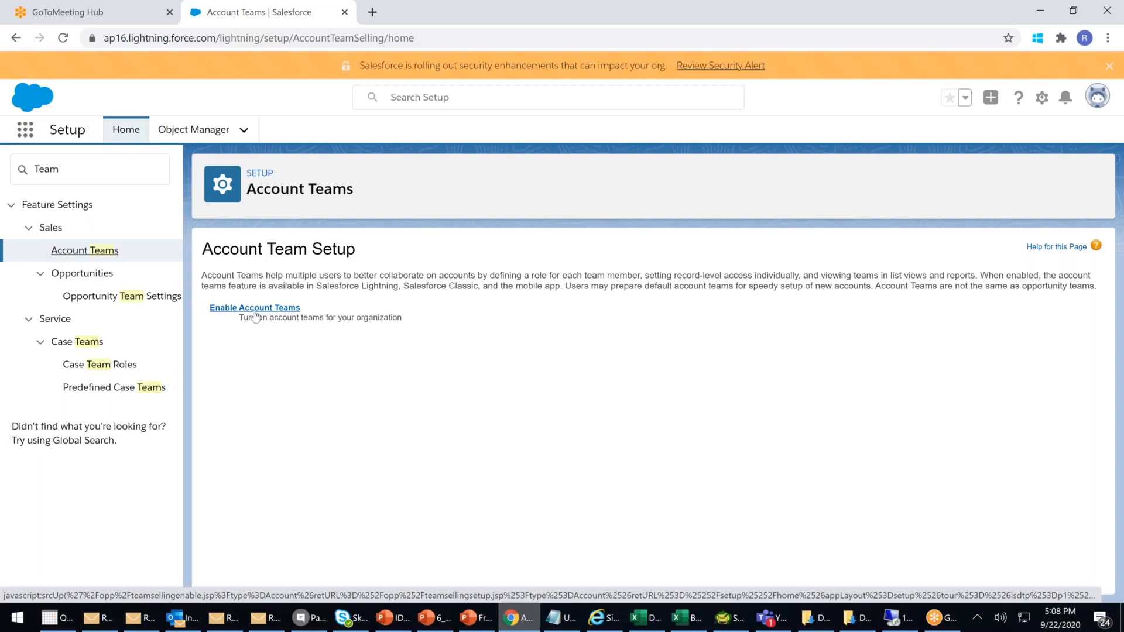
# - Turn on Account Teams Enabled for the organization and save
pyautogui.click(100, 161)
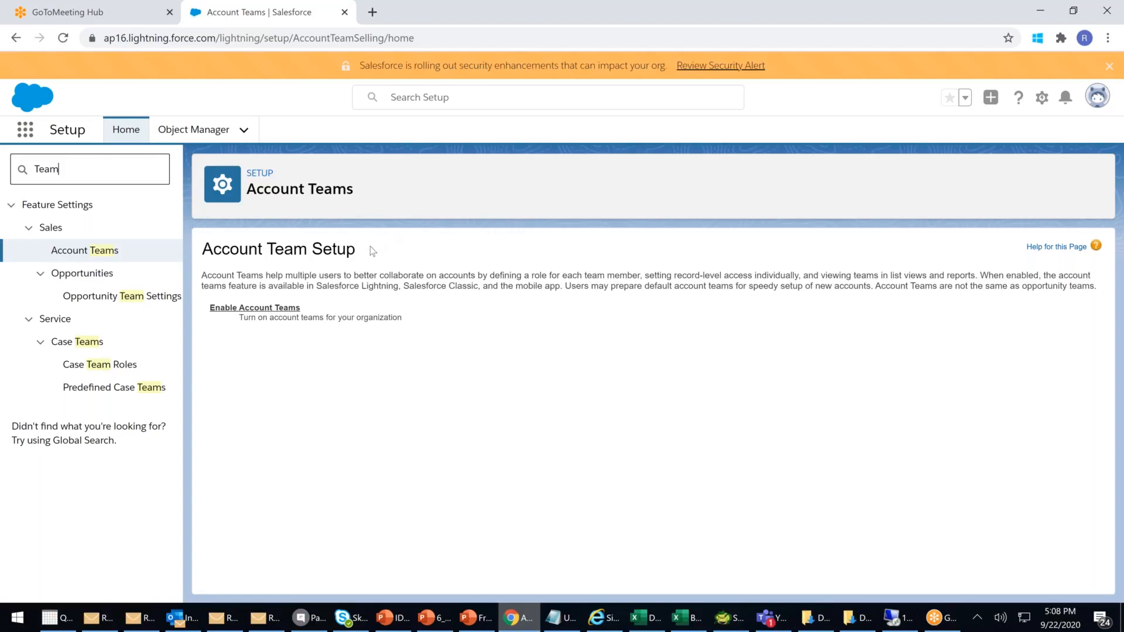
pyautogui.click(278, 309)
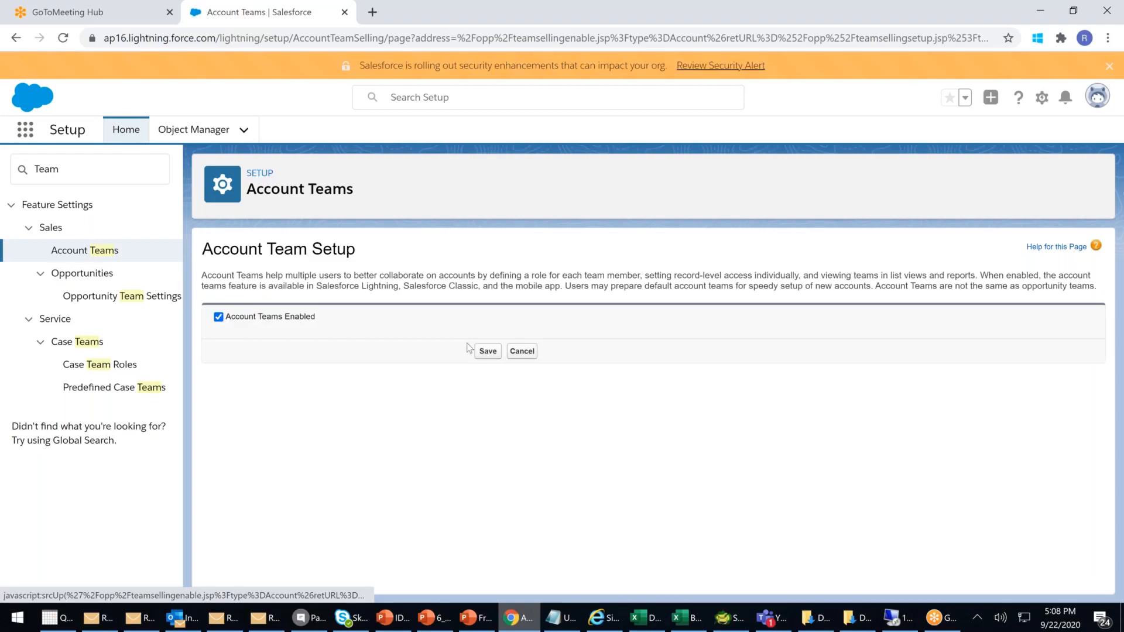
pyautogui.click(488, 351)
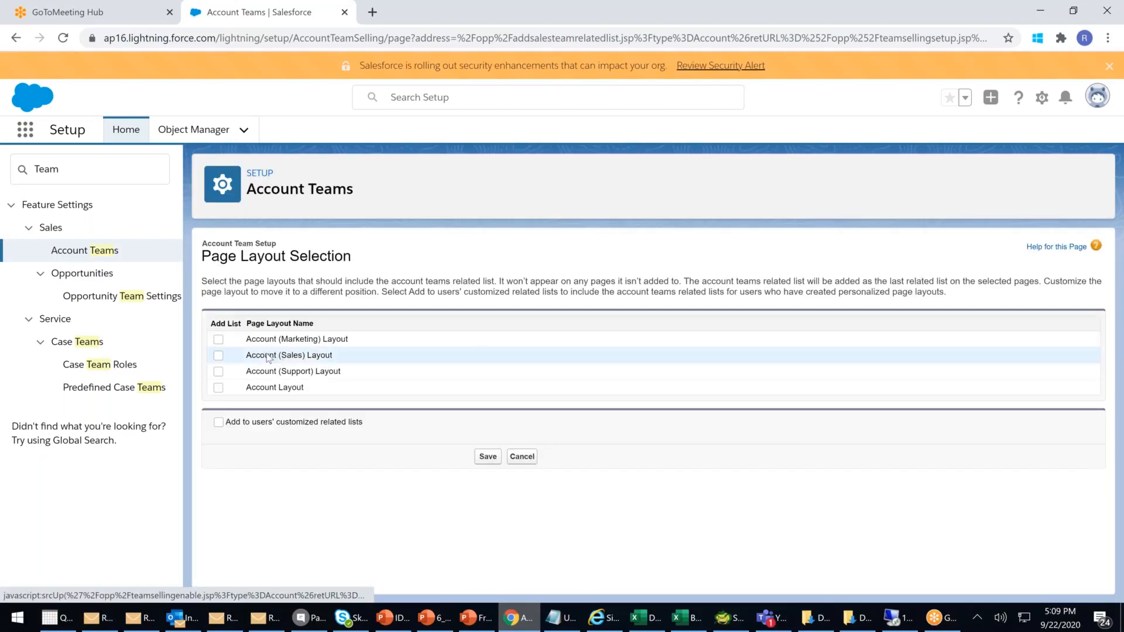
# - Add the account team list to the Marketing, Sales, Support and standard Account layouts, then begin adding Team Roles
pyautogui.click(218, 339)
pyautogui.click(218, 356)
pyautogui.click(218, 372)
pyautogui.click(218, 388)
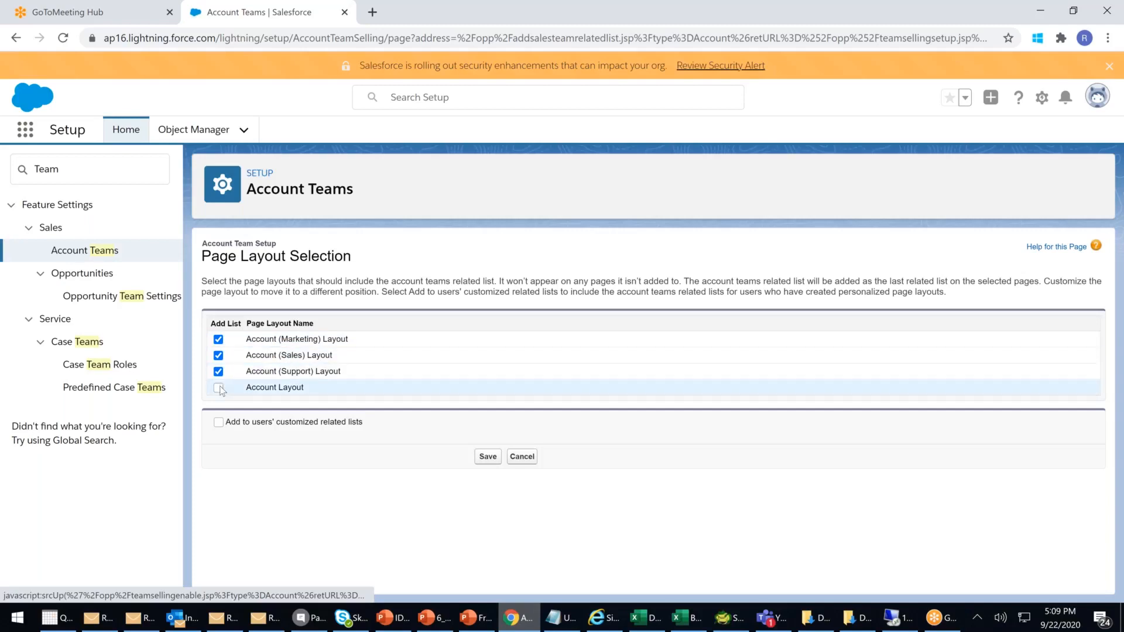
pyautogui.click(487, 458)
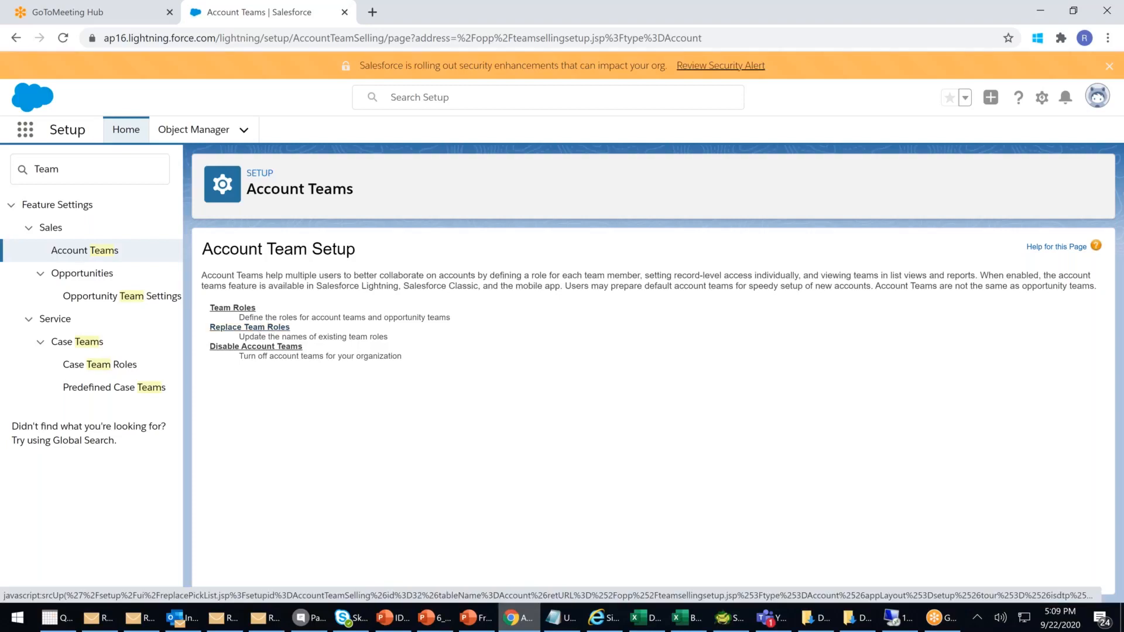
pyautogui.click(233, 309)
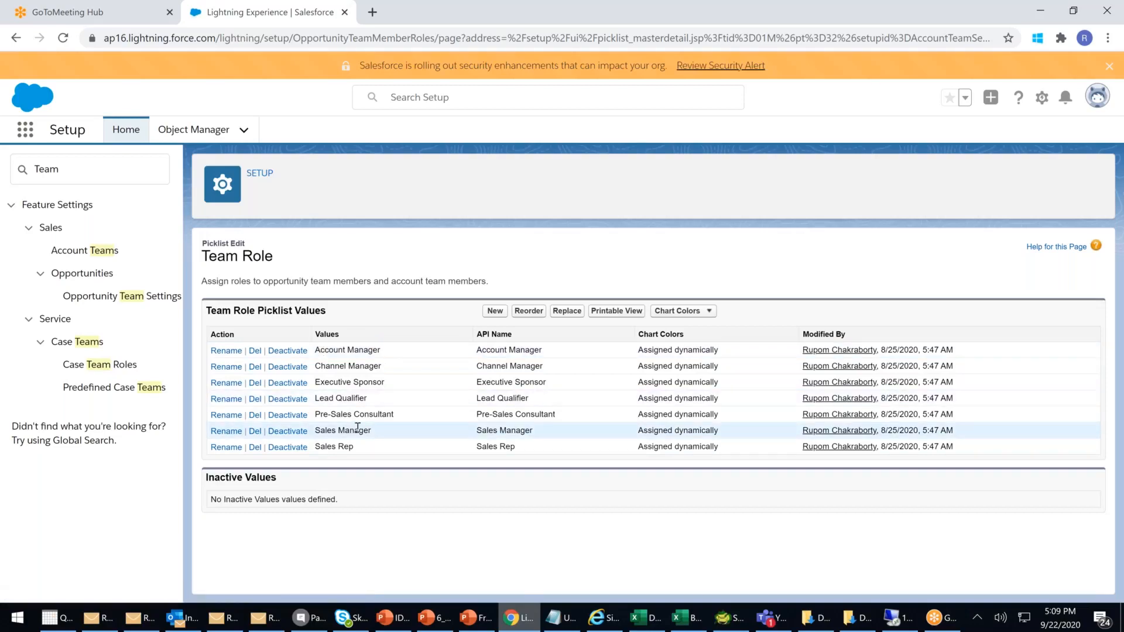
pyautogui.click(494, 310)
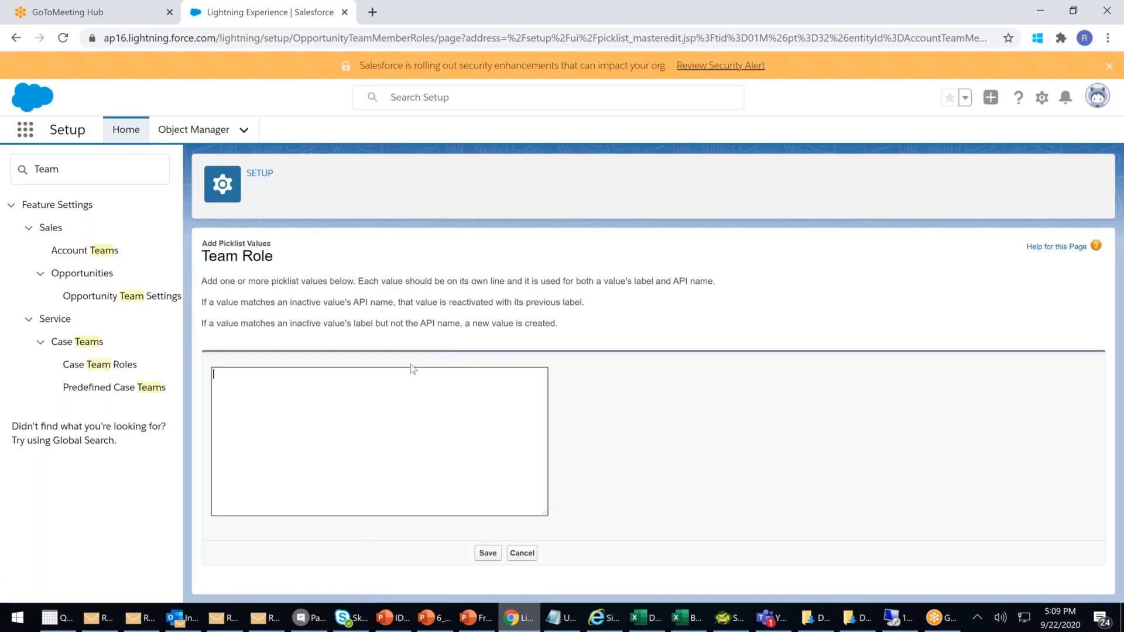
# - Add Team Roles Company Legal Advisor, Company Legal Consular and Technical Expert, and save
pyautogui.write('Le')
pyautogui.press('BackSpace')
pyautogui.press('BackSpace')
pyautogui.write('Company')
pyautogui.write(' Legal A')
pyautogui.write('dvisor ')
pyautogui.write('Comp')
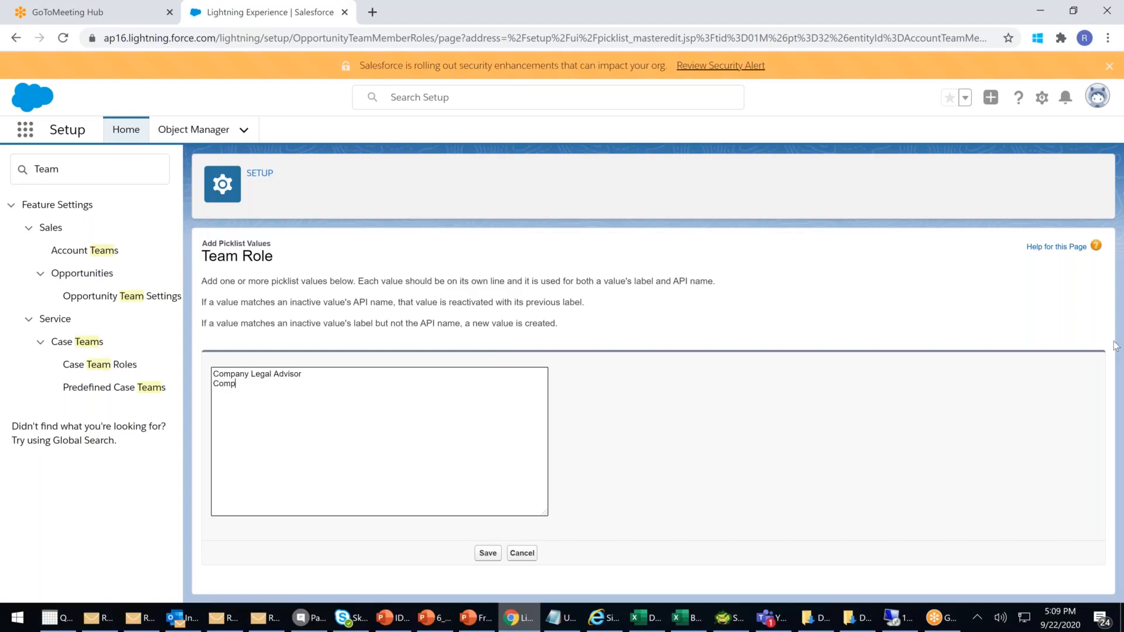
pyautogui.write('any Legal Con')
pyautogui.press('BackSpace')
pyautogui.press('BackSpace')
pyautogui.write('ouns')
pyautogui.write('ular')
pyautogui.rightClick(293, 387)
pyautogui.click(331, 401)
pyautogui.press('Return')
pyautogui.write('Technical Expert')
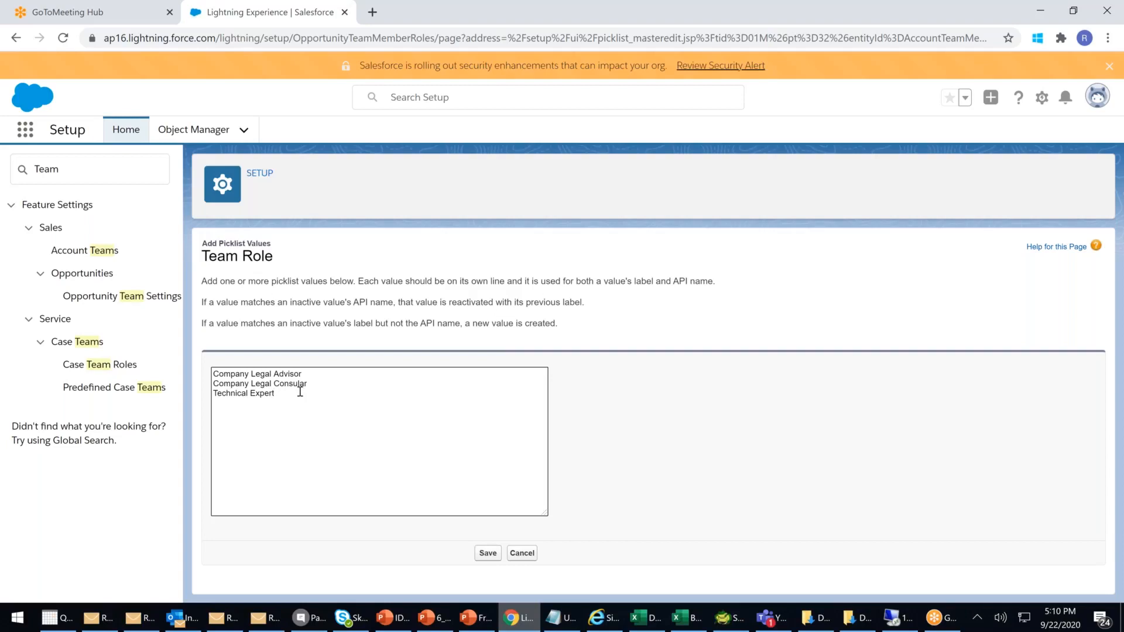
pyautogui.moveTo(279, 394); pyautogui.dragTo(206, 372)
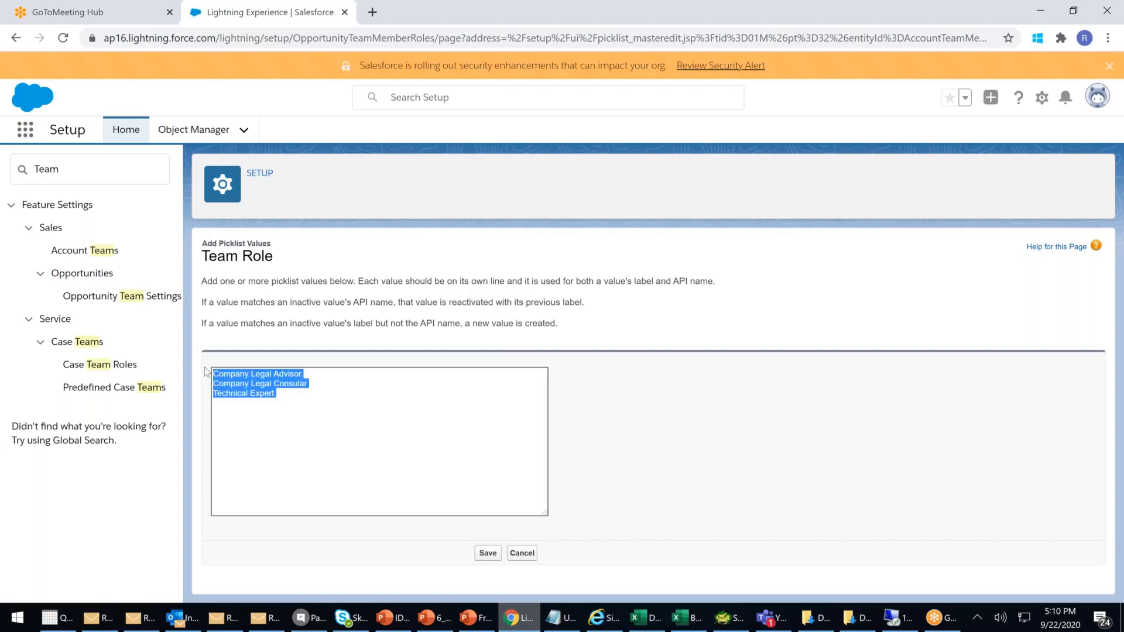
pyautogui.click(486, 553)
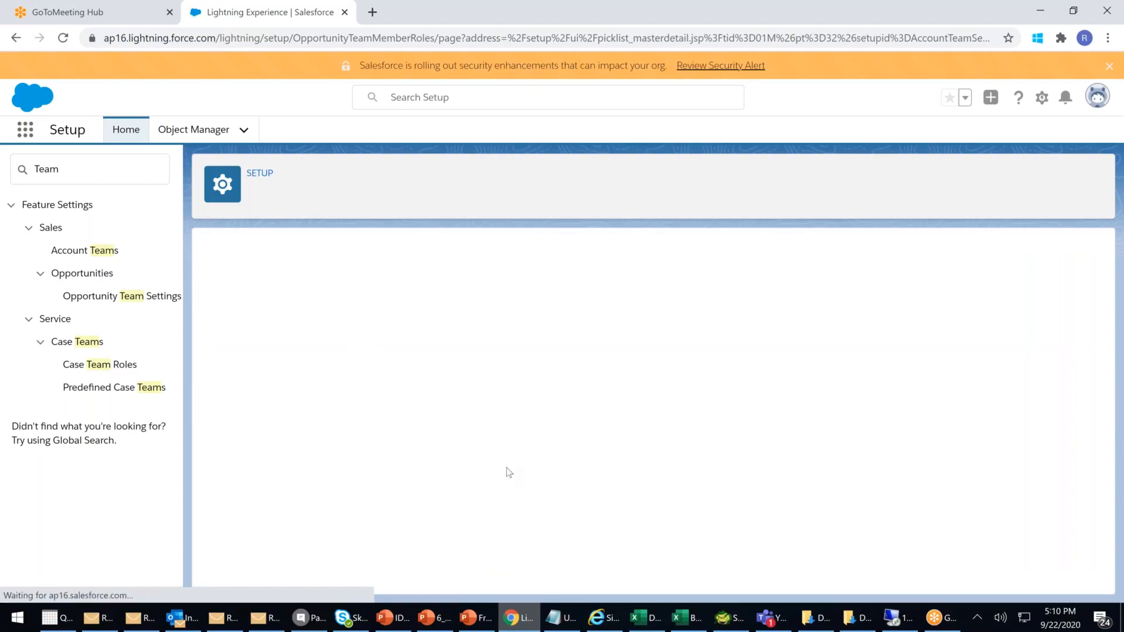
# - Highlight the API names of the three new team roles in the picklist
pyautogui.moveTo(499, 463); pyautogui.dragTo(599, 460)
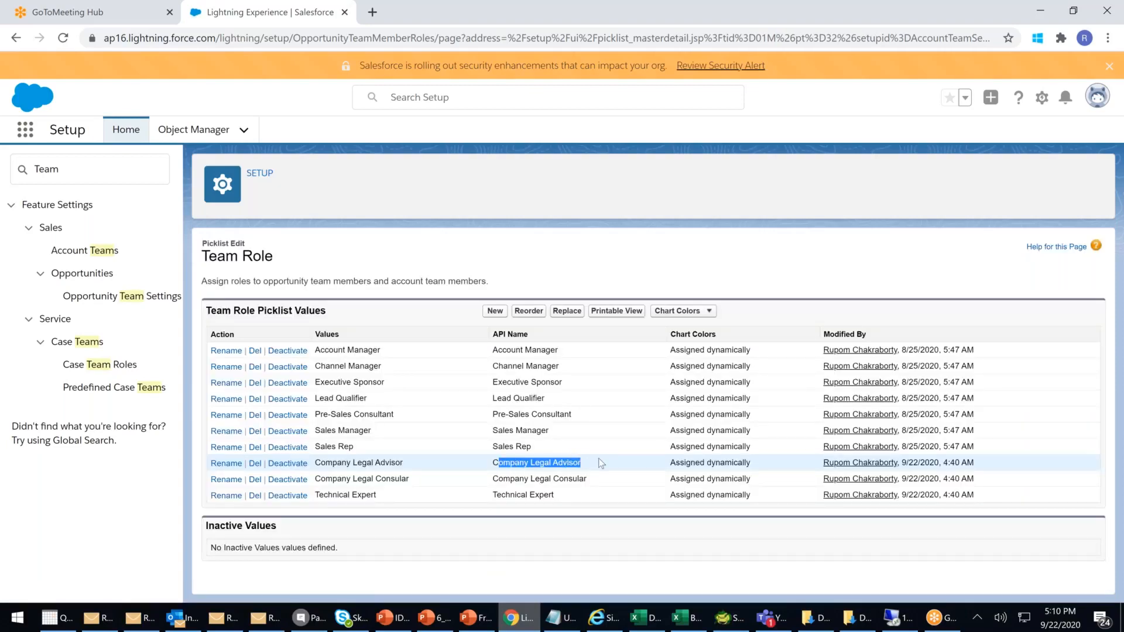
pyautogui.moveTo(504, 478); pyautogui.dragTo(603, 478)
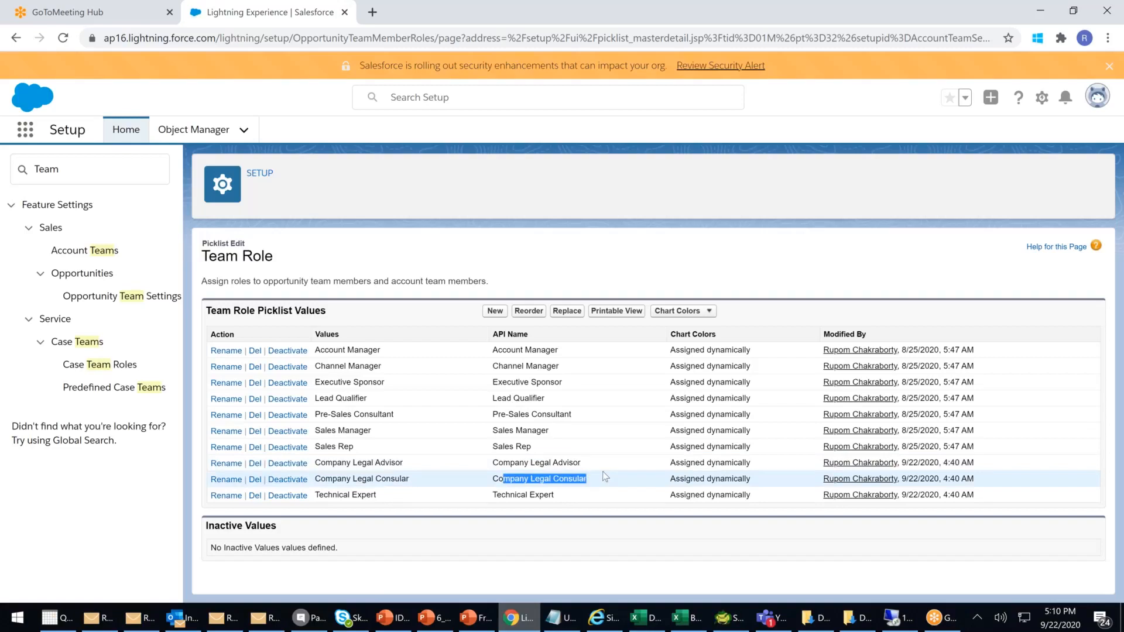
pyautogui.moveTo(493, 496); pyautogui.dragTo(534, 495)
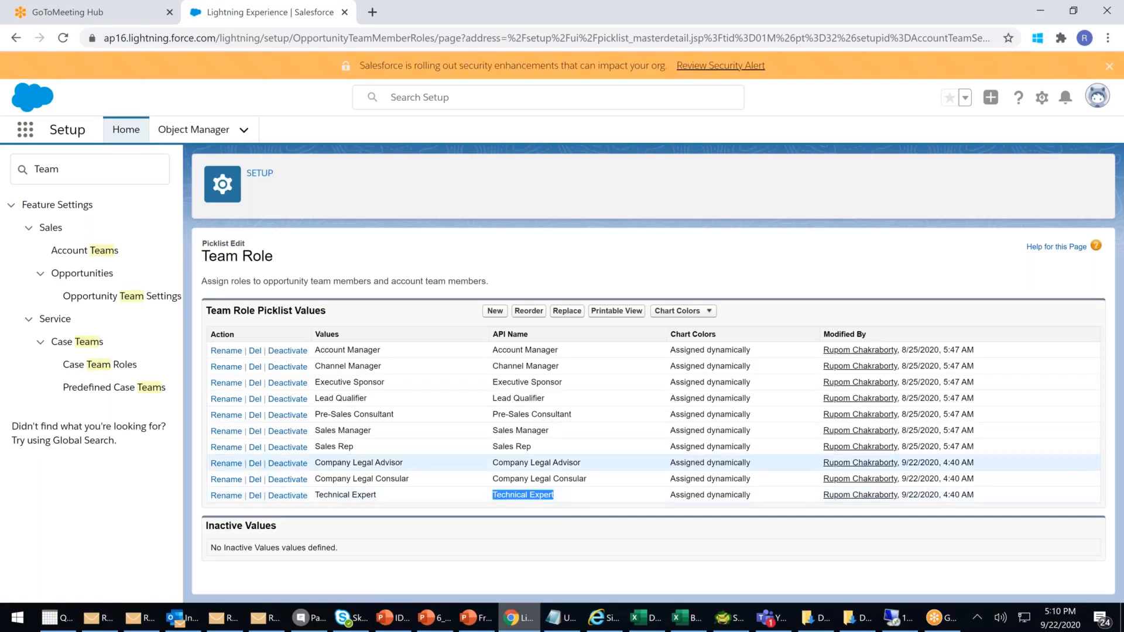
pyautogui.click(345, 618)
# - Set the Skype for Business presence to Busy and minimize the window
pyautogui.click(720, 105)
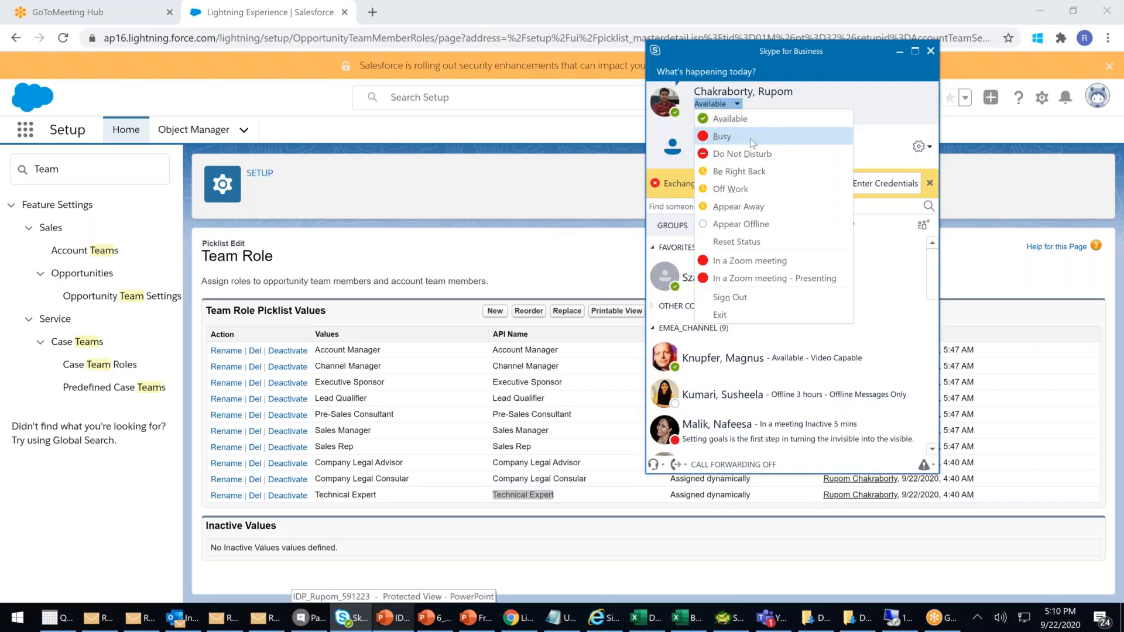
pyautogui.click(729, 137)
pyautogui.click(899, 52)
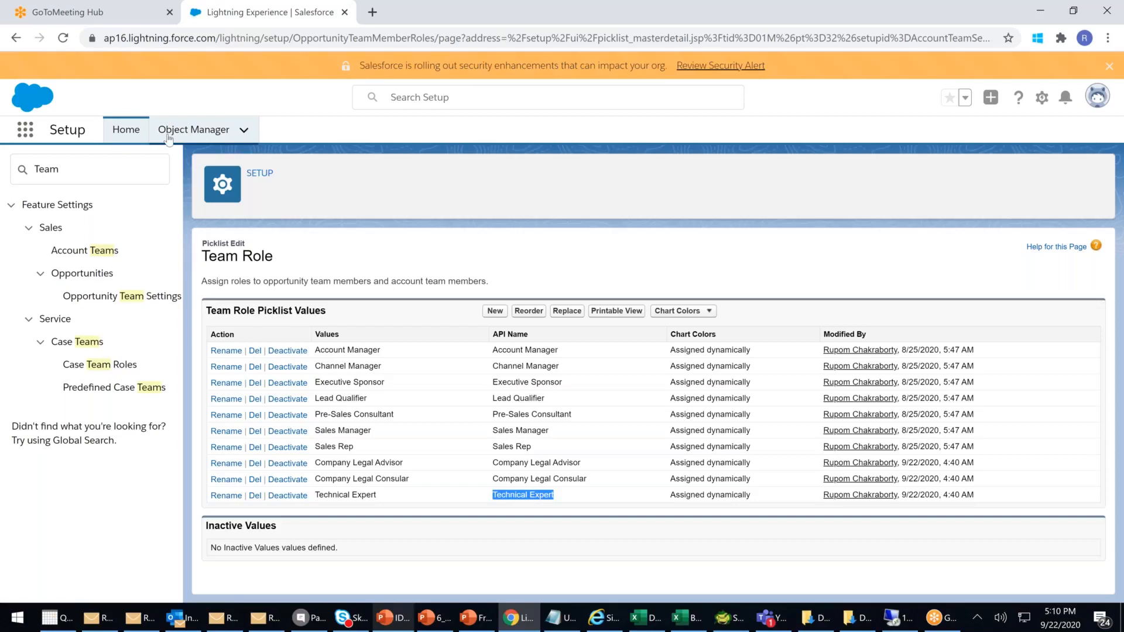
# - Open Setup home in a new browser tab and switch to it
pyautogui.rightClick(123, 128)
pyautogui.click(149, 138)
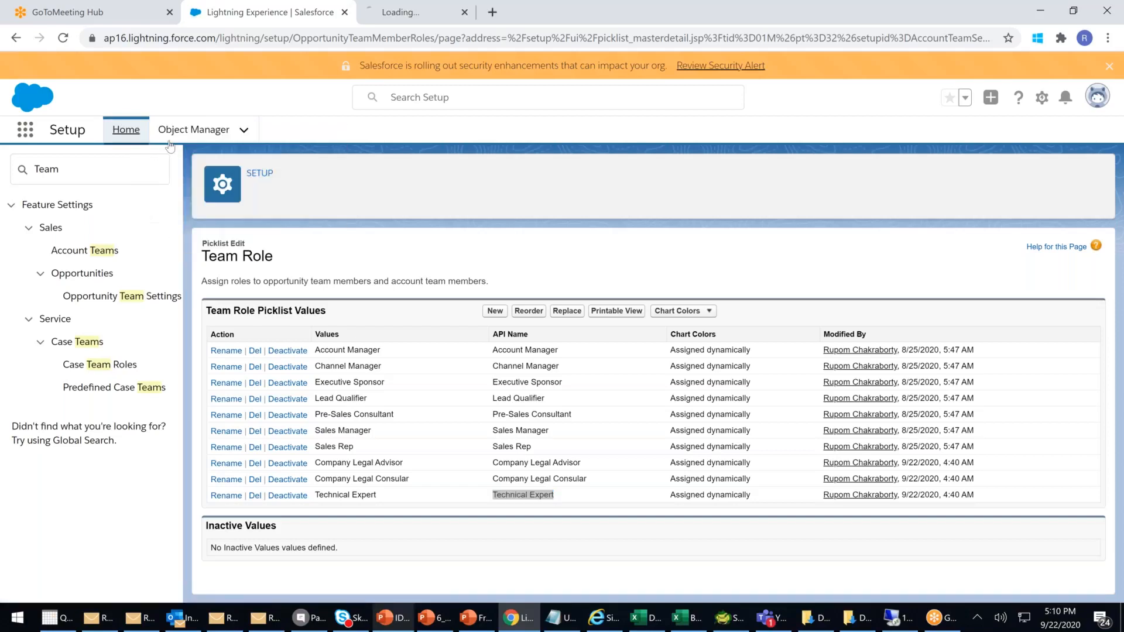
pyautogui.click(430, 17)
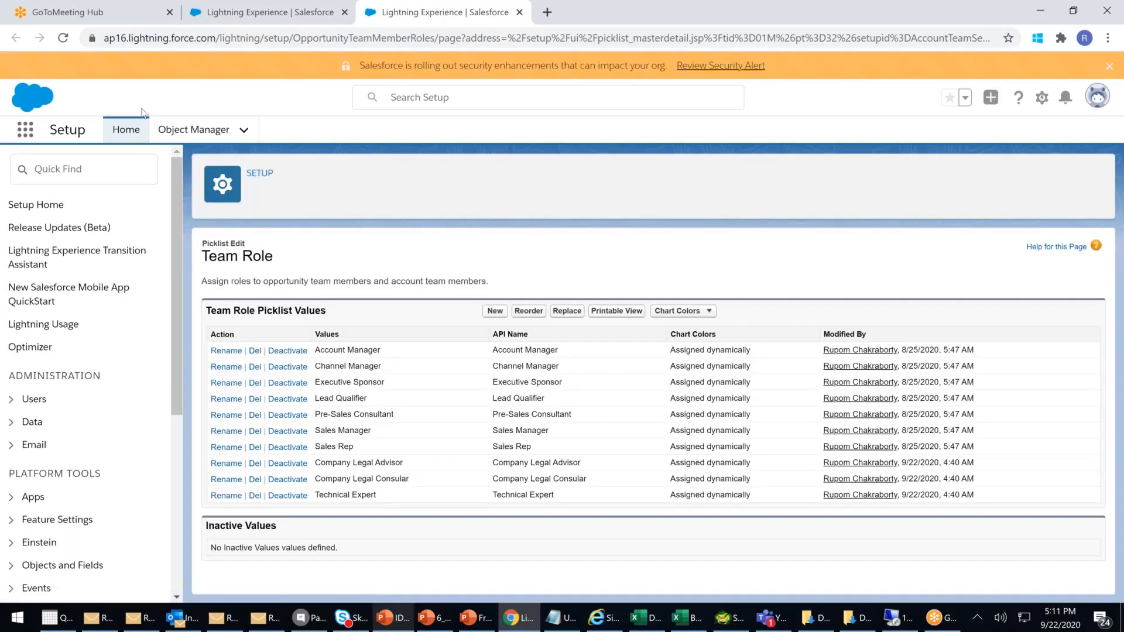
# - In the Sales app, open the Bolywood account and scroll to its empty Account Team card
pyautogui.click(25, 130)
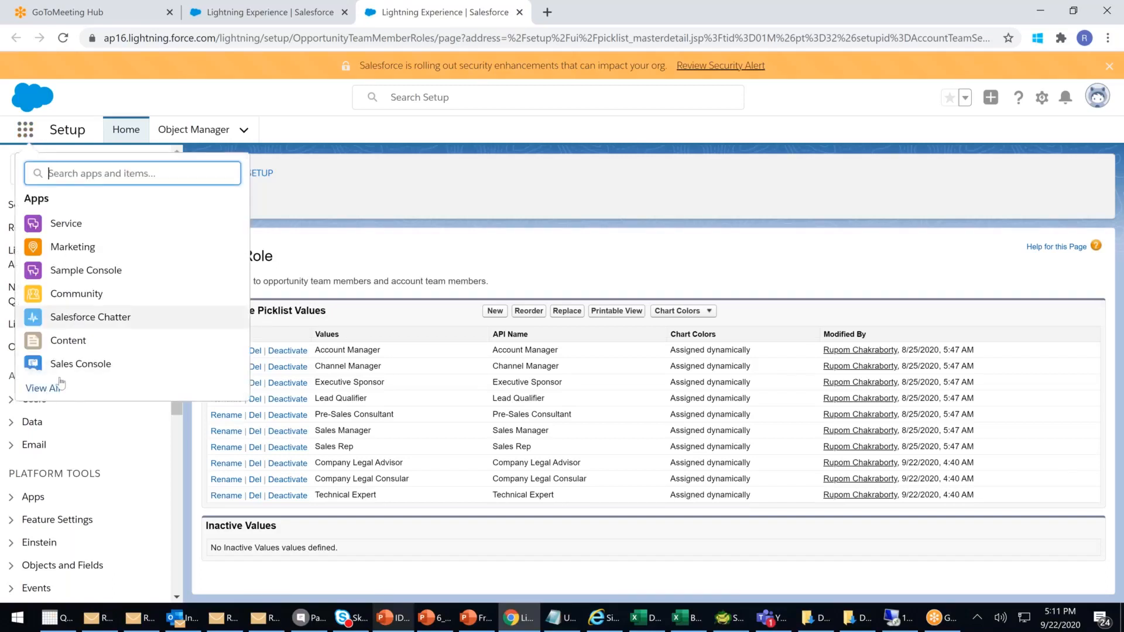
pyautogui.click(48, 392)
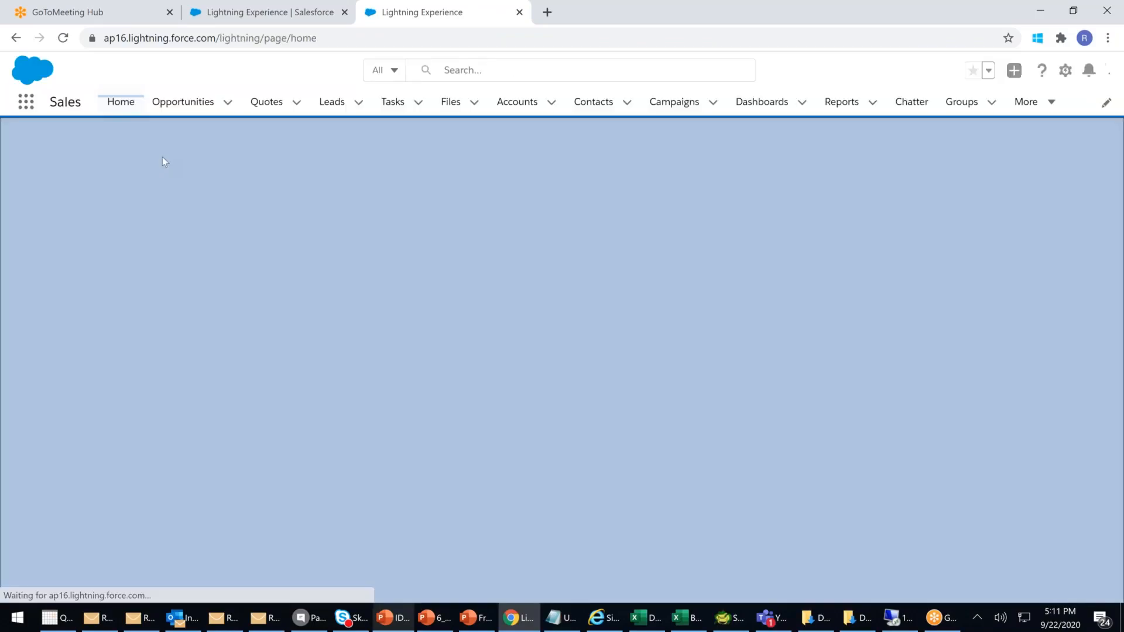
pyautogui.click(518, 102)
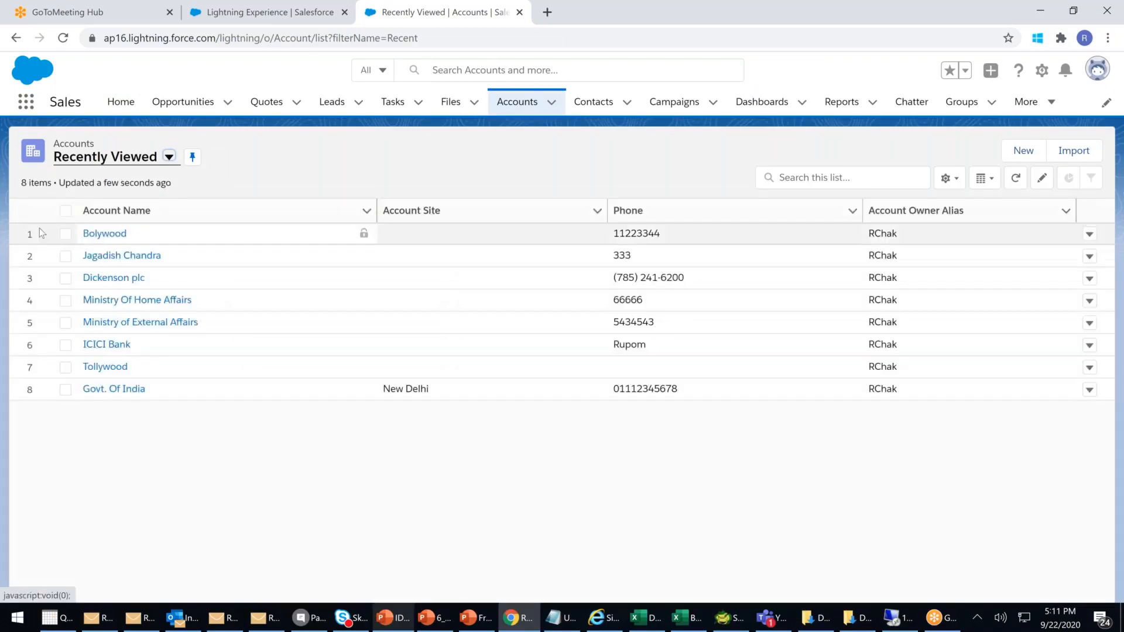
pyautogui.click(100, 234)
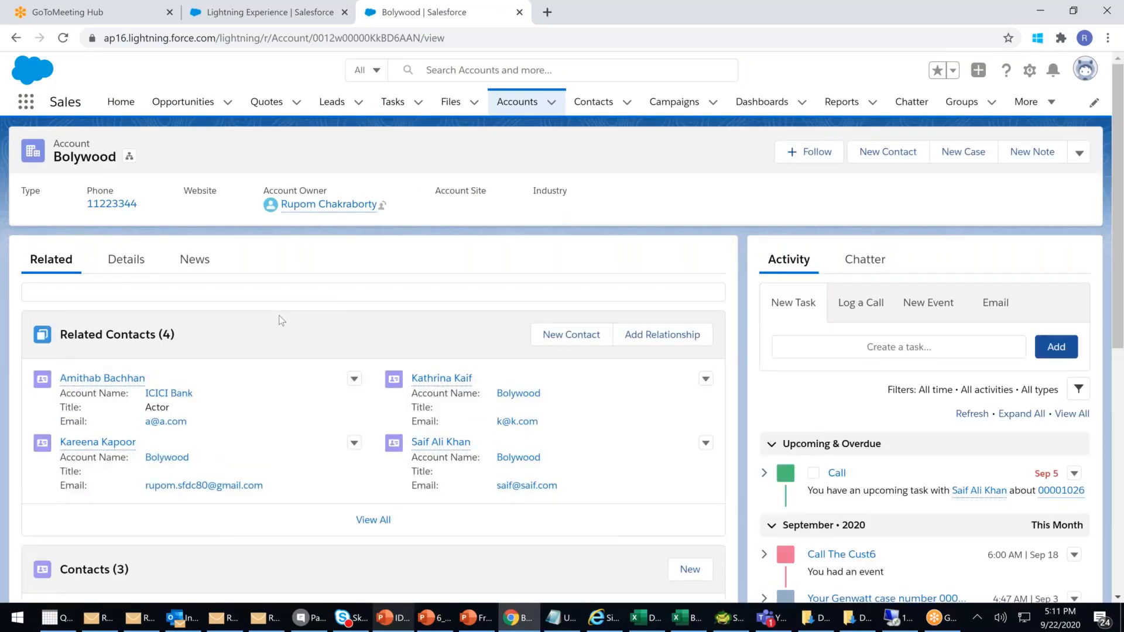
pyautogui.scroll(-2, 281, 321)
pyautogui.scroll(-15, 281, 320)
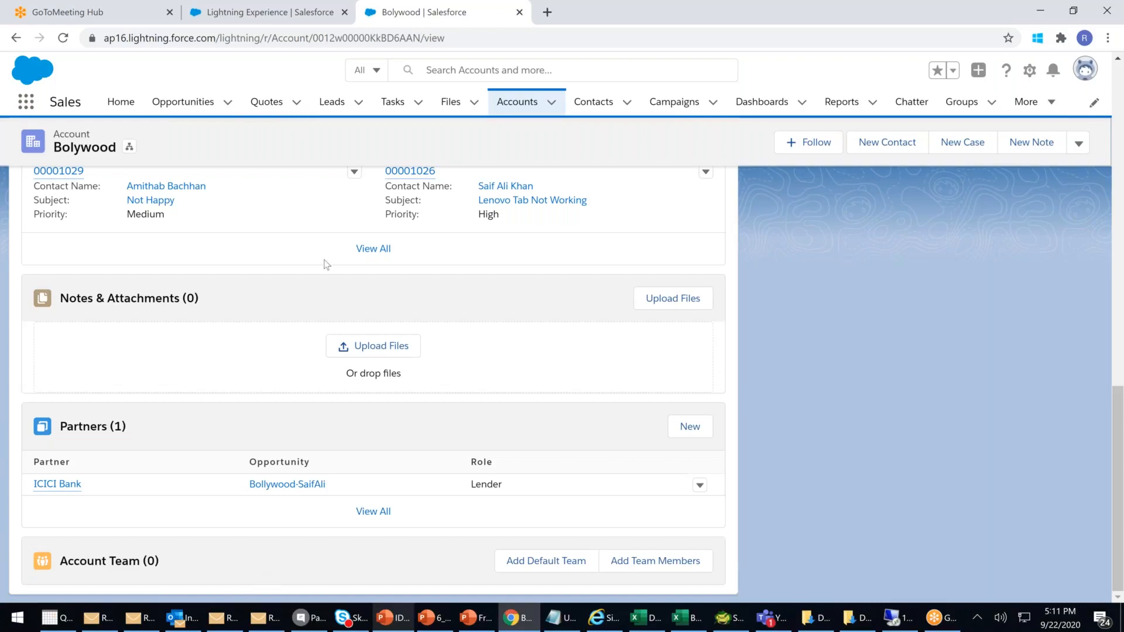
# - Clear the 'Team' Quick Find filter, then check Bolywood's empty Account Team heading
pyautogui.click(268, 20)
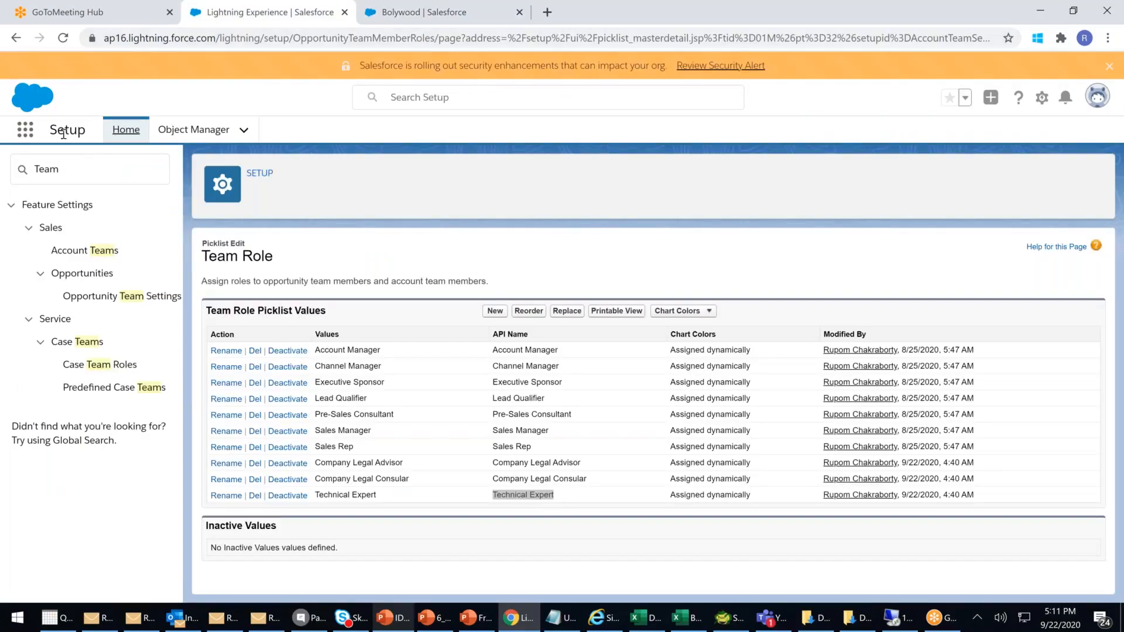
pyautogui.click(144, 174)
pyautogui.press('BackSpace')
pyautogui.press('BackSpace')
pyautogui.press('BackSpace')
pyautogui.press('BackSpace')
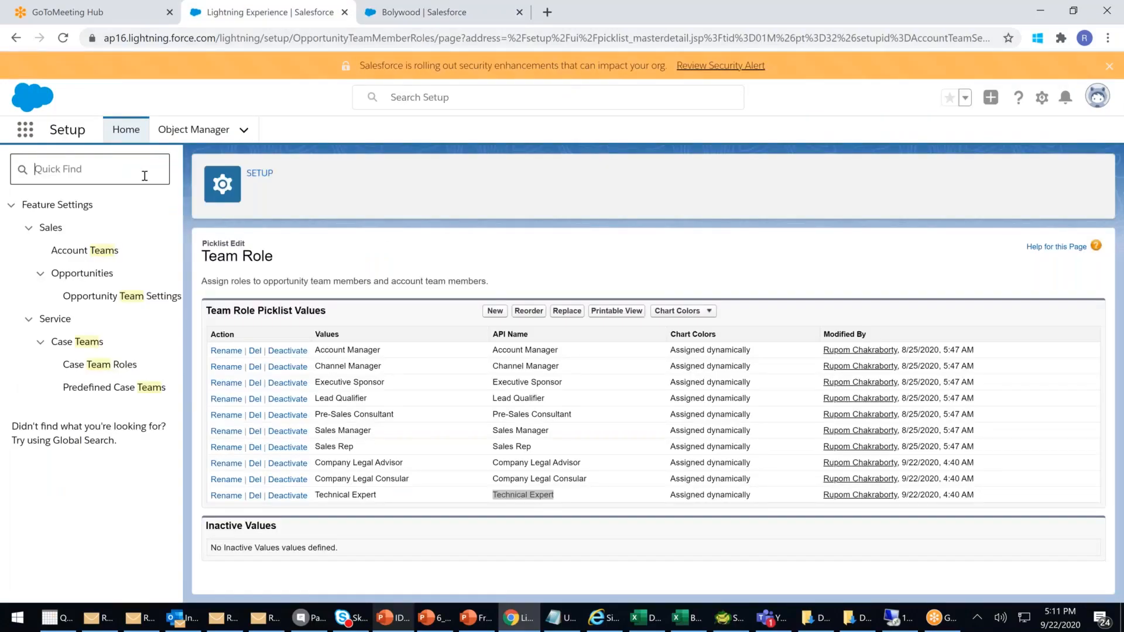
pyautogui.click(385, 18)
pyautogui.moveTo(89, 553); pyautogui.dragTo(236, 572)
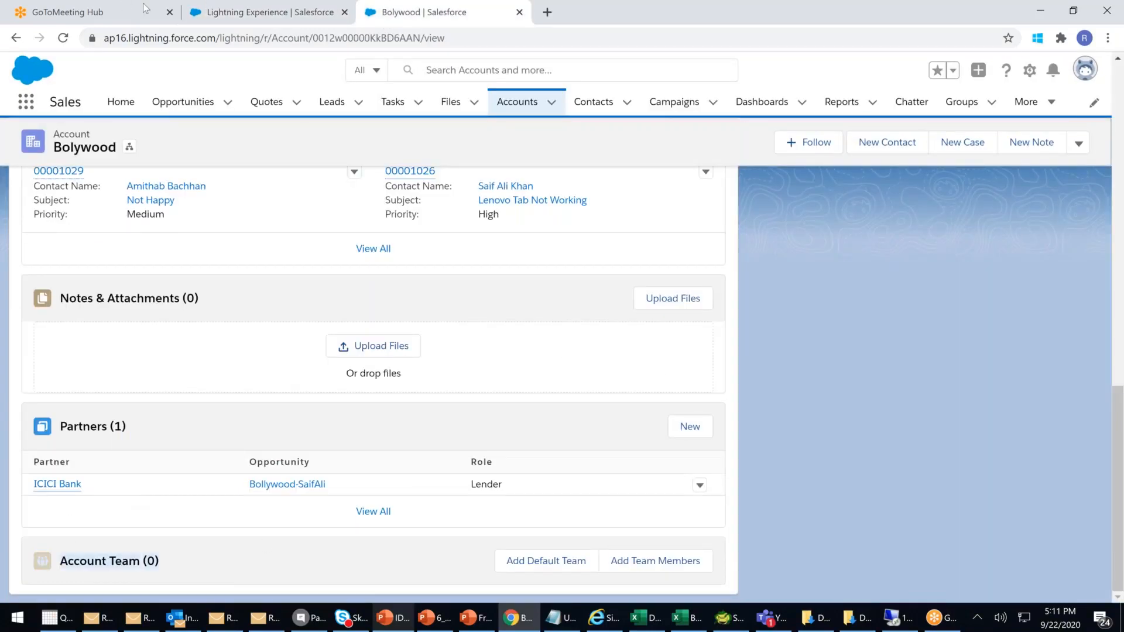
# - Go to Object Manager > Account and list its Page Layouts
pyautogui.click(223, 9)
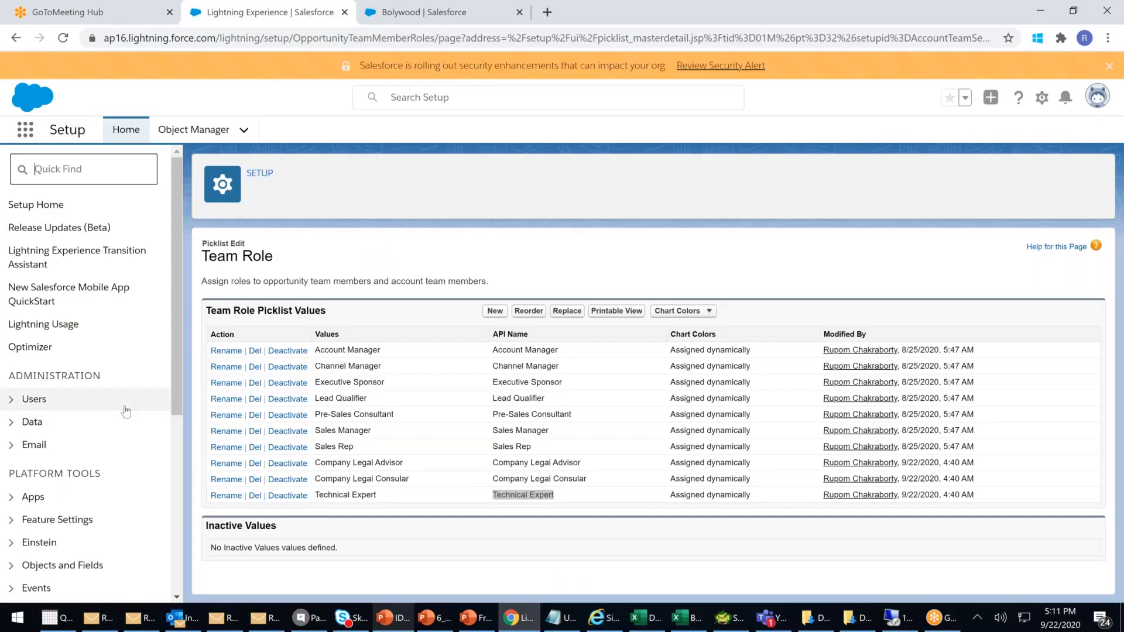
pyautogui.scroll(-1, 125, 412)
pyautogui.click(93, 494)
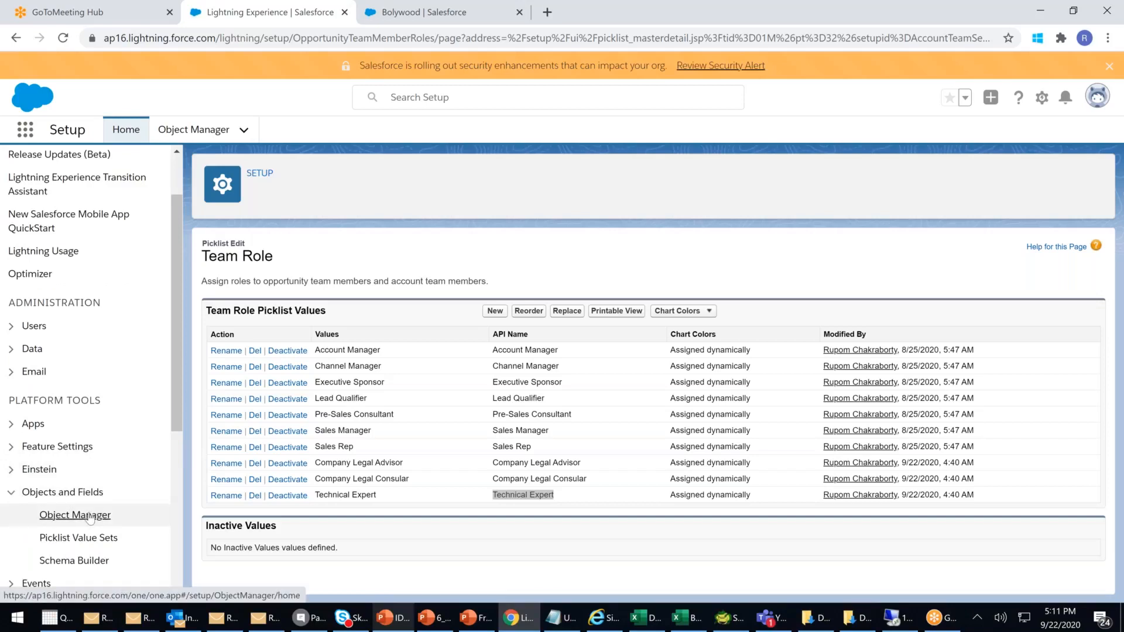
pyautogui.click(90, 518)
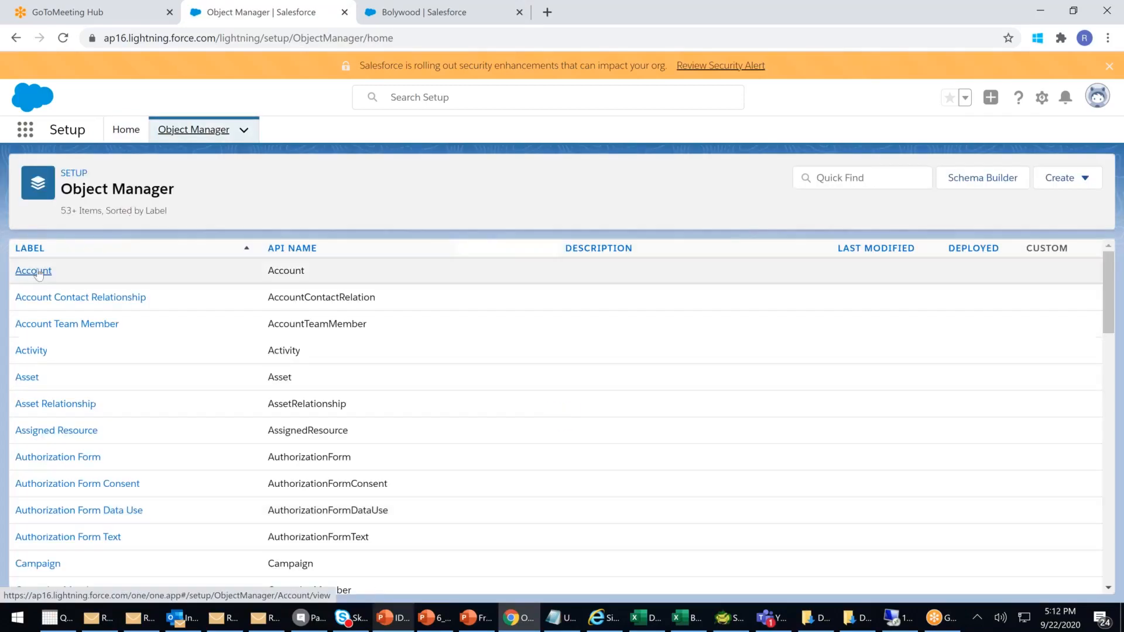
pyautogui.click(33, 270)
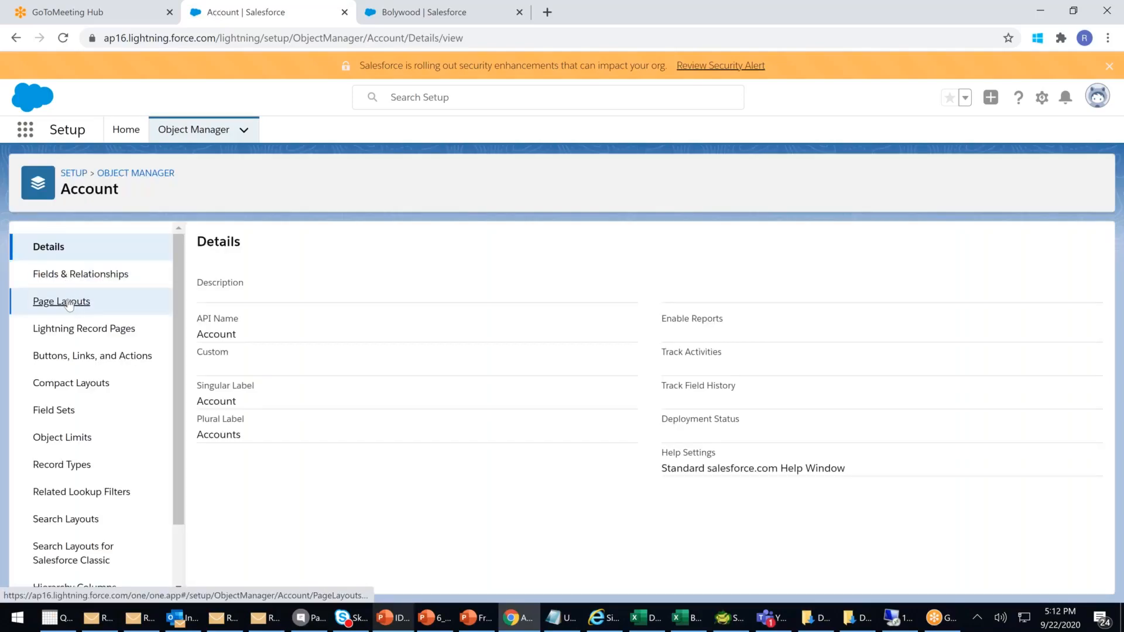
pyautogui.click(68, 303)
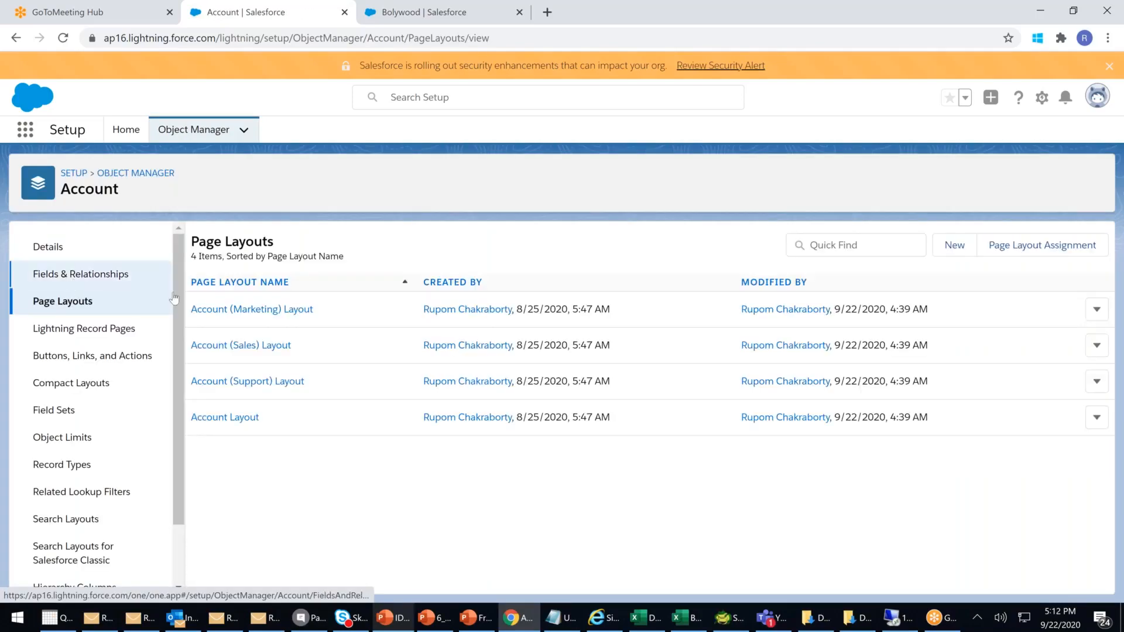
# - Move the Account Team related list below Partners in Account Layout and save for all users
pyautogui.click(222, 419)
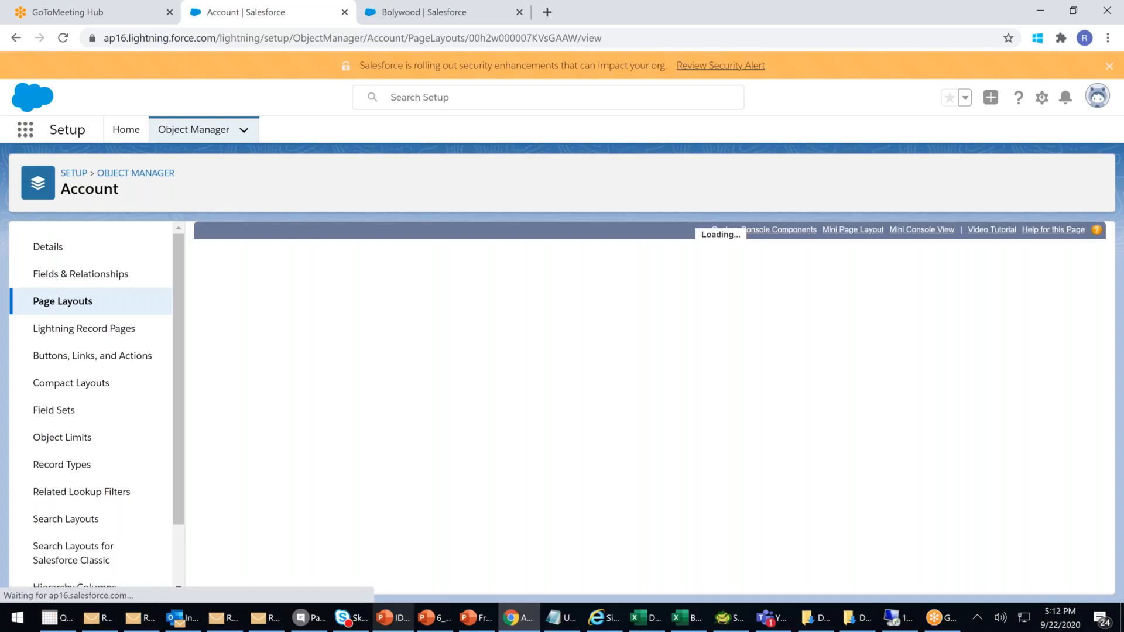
pyautogui.scroll(-3, 299, 328)
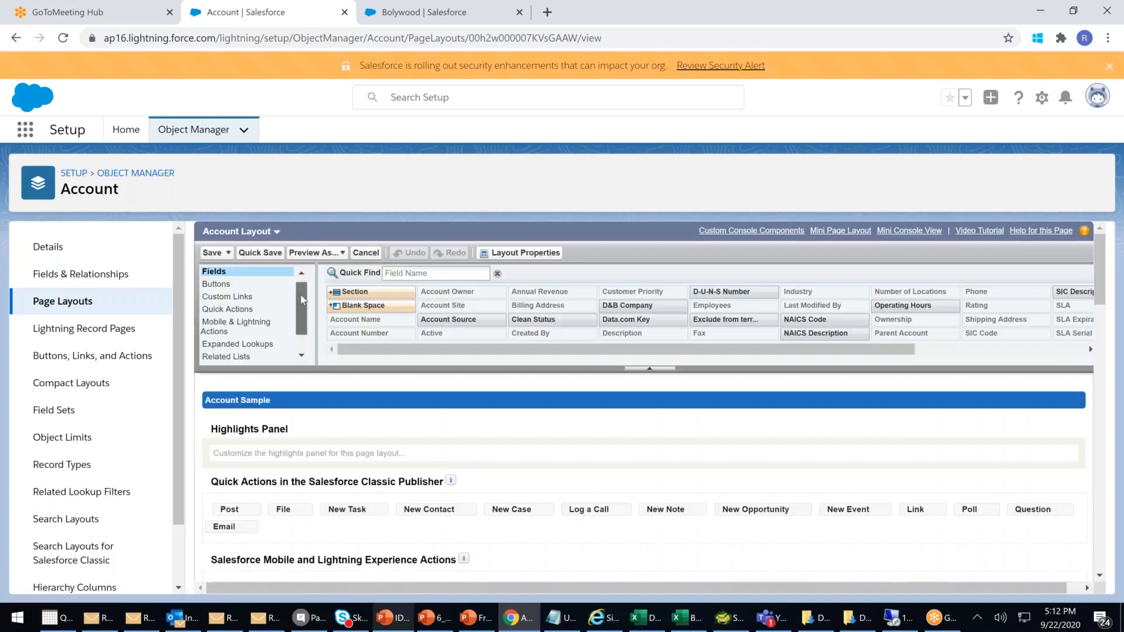
pyautogui.click(227, 331)
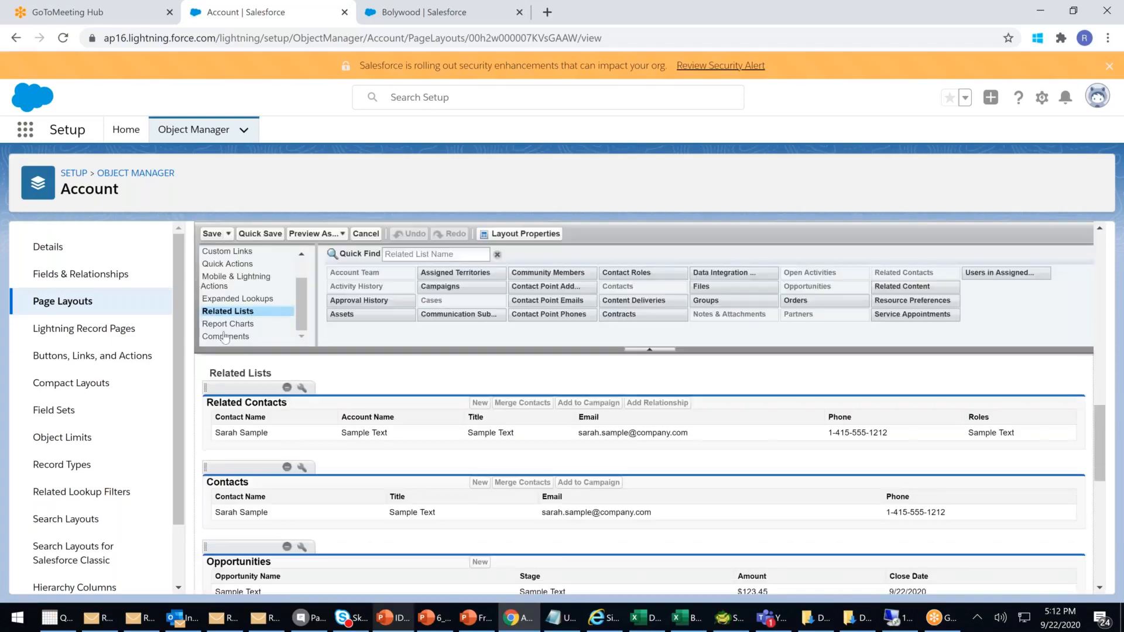
pyautogui.scroll(-15, 417, 481)
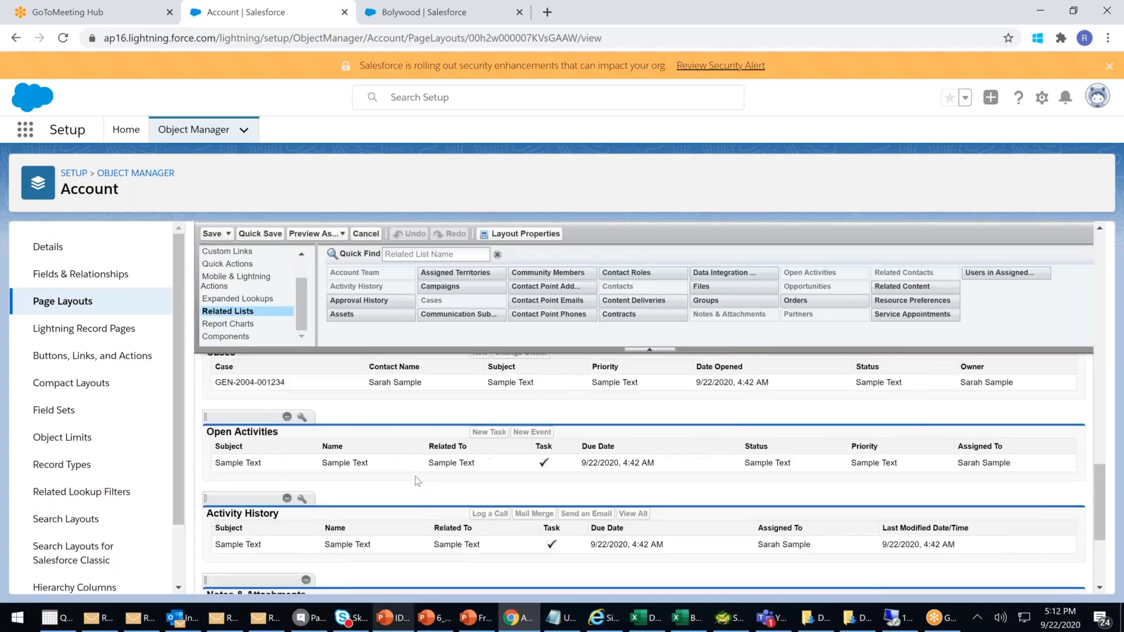
pyautogui.moveTo(250, 516); pyautogui.dragTo(755, 306)
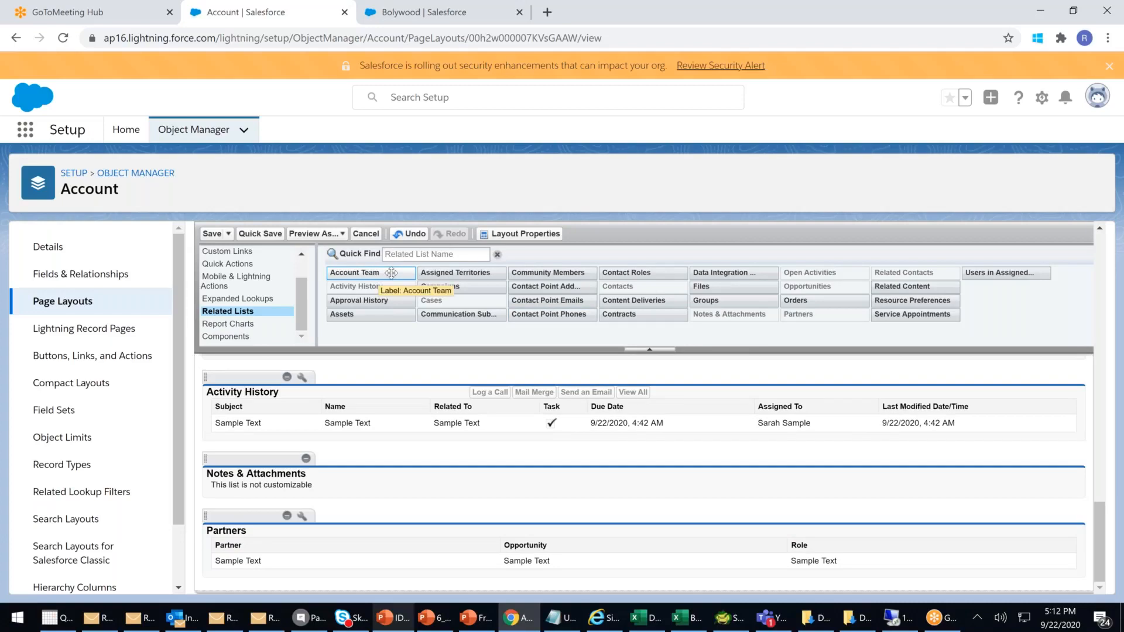
pyautogui.moveTo(391, 273); pyautogui.dragTo(311, 564)
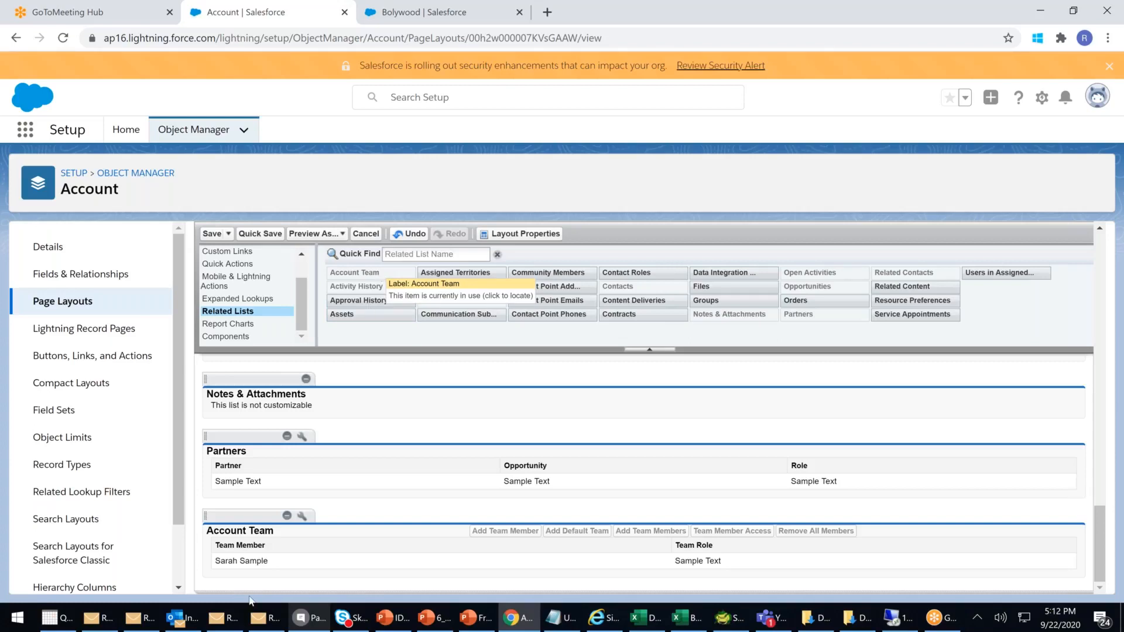
pyautogui.click(212, 234)
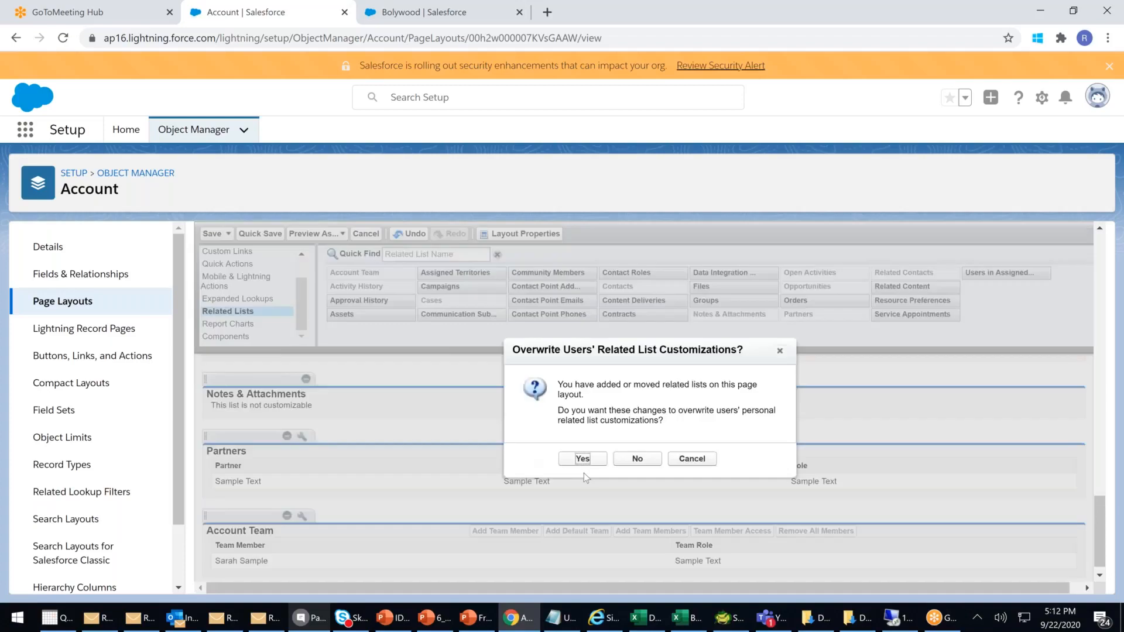
pyautogui.click(582, 459)
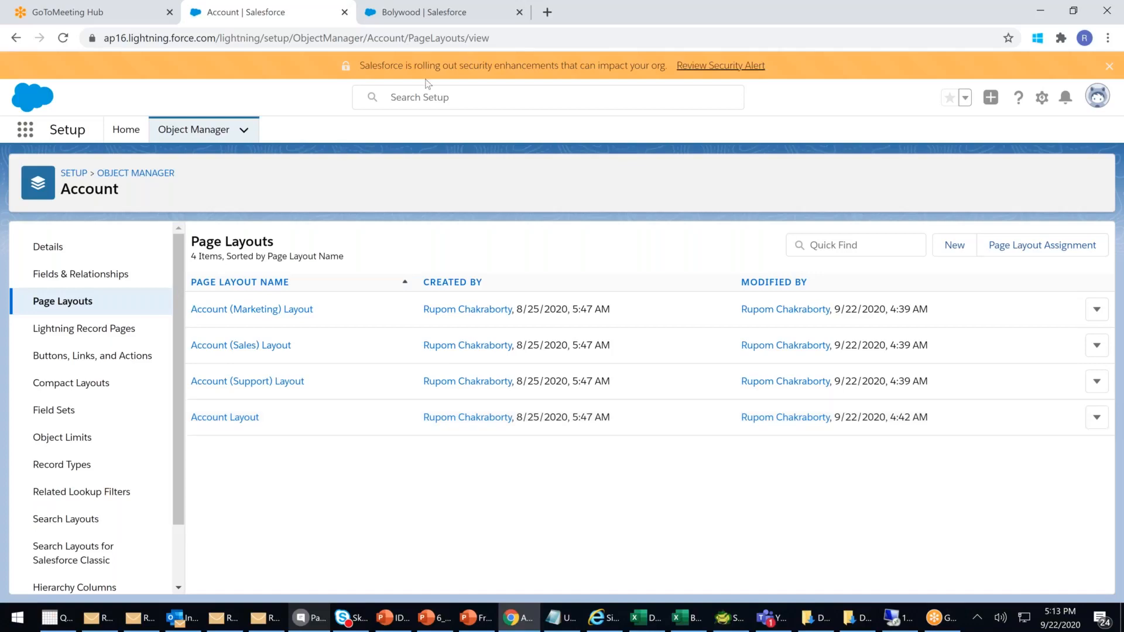
pyautogui.click(406, 19)
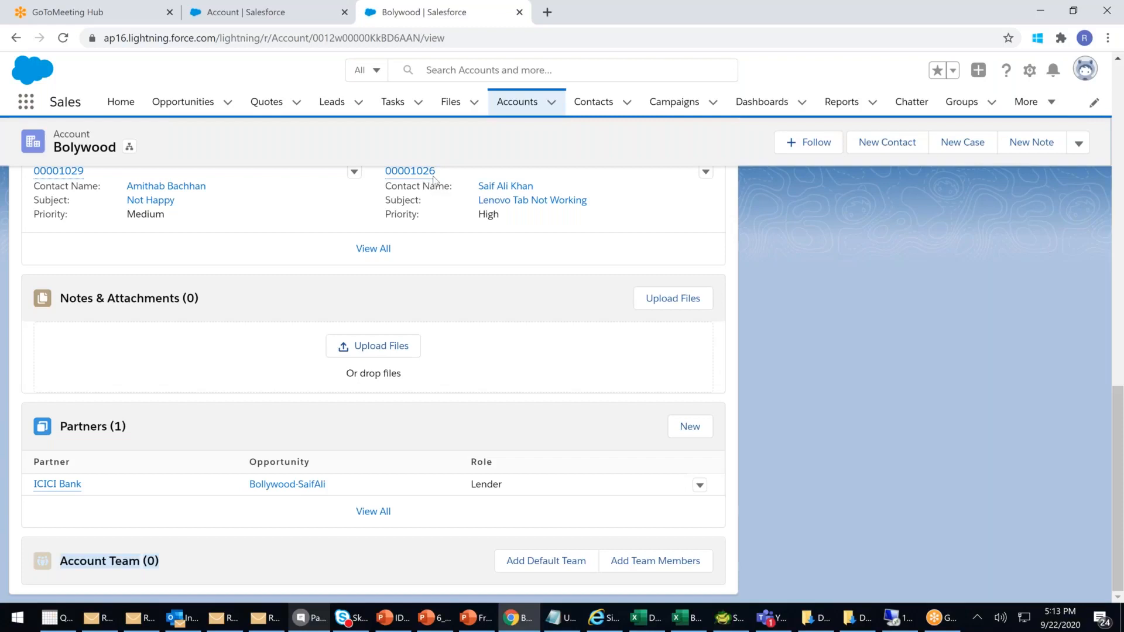
# - Scroll to Bolywood's Account Team card and start adding team members
pyautogui.scroll(5, 474, 345)
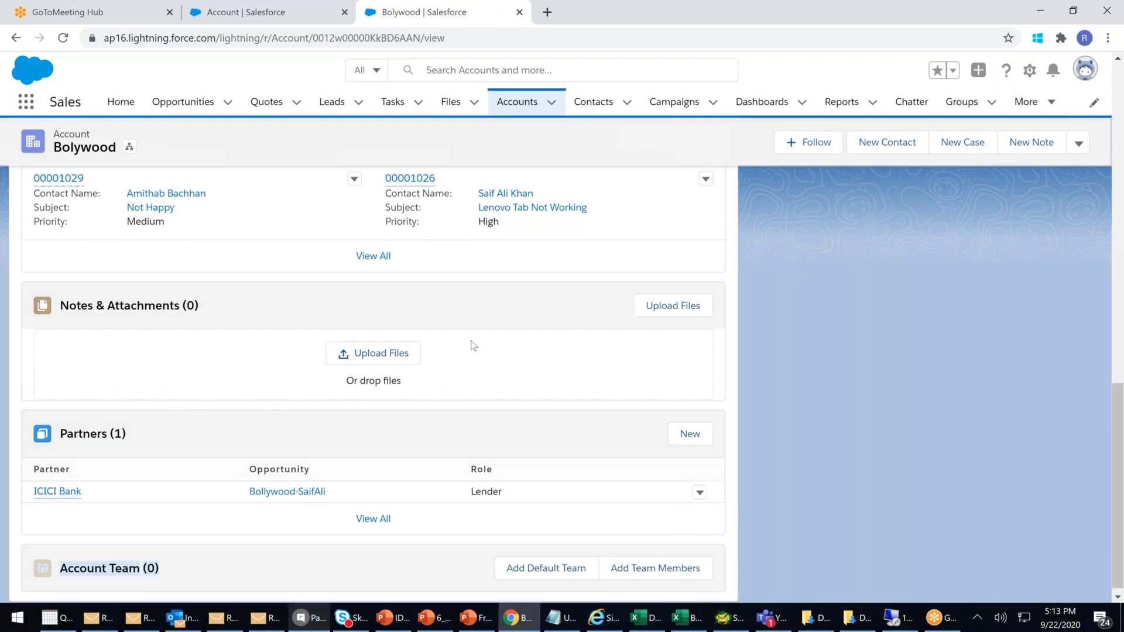
pyautogui.scroll(8, 474, 345)
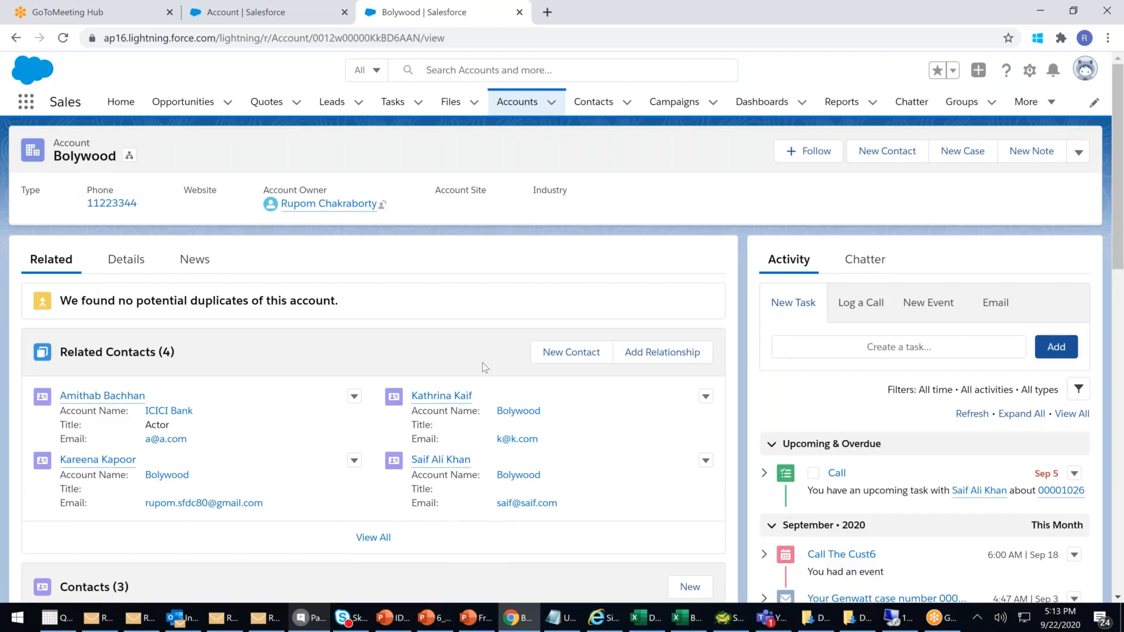
pyautogui.scroll(-12, 483, 363)
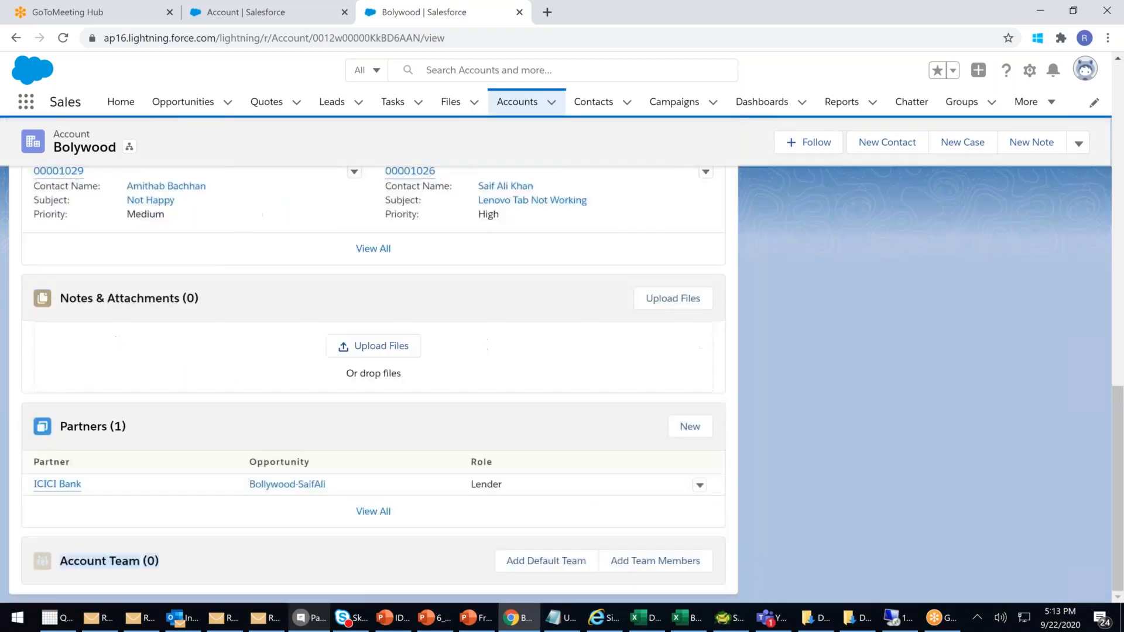
pyautogui.click(632, 564)
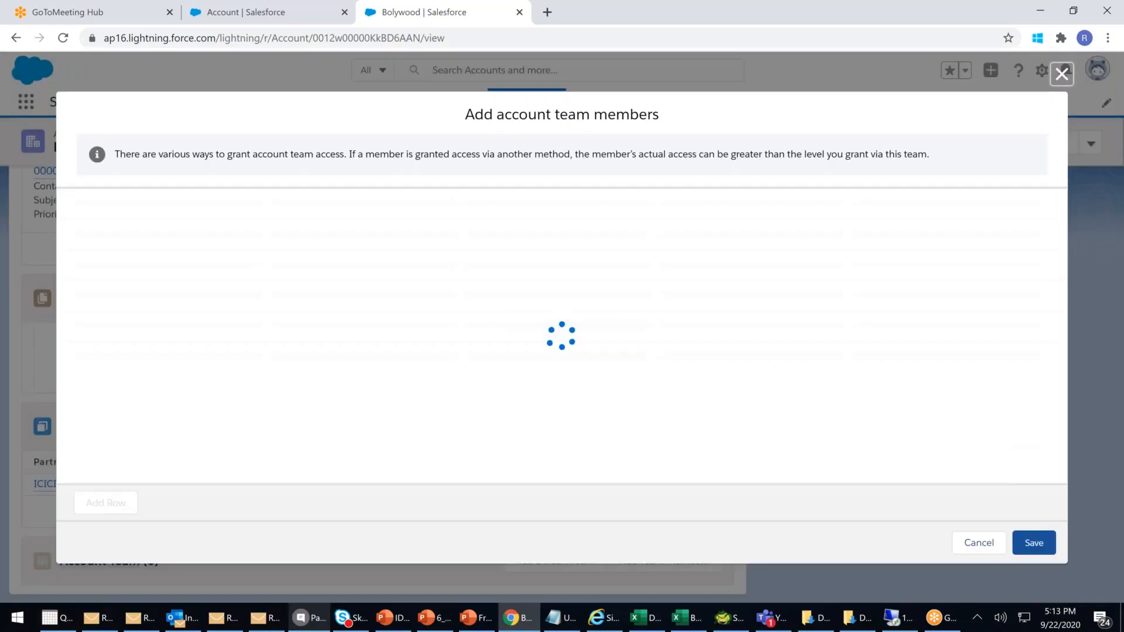
# - Pick a user in row 1, give them the Company Legal Advisor team role, and save
pyautogui.click(202, 225)
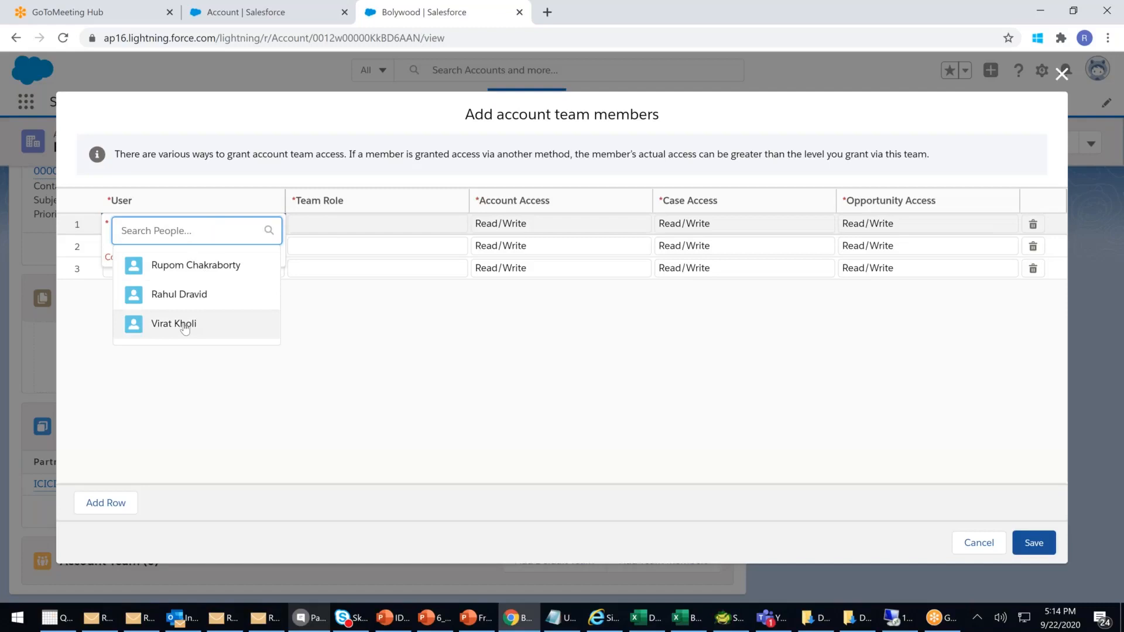
pyautogui.click(188, 322)
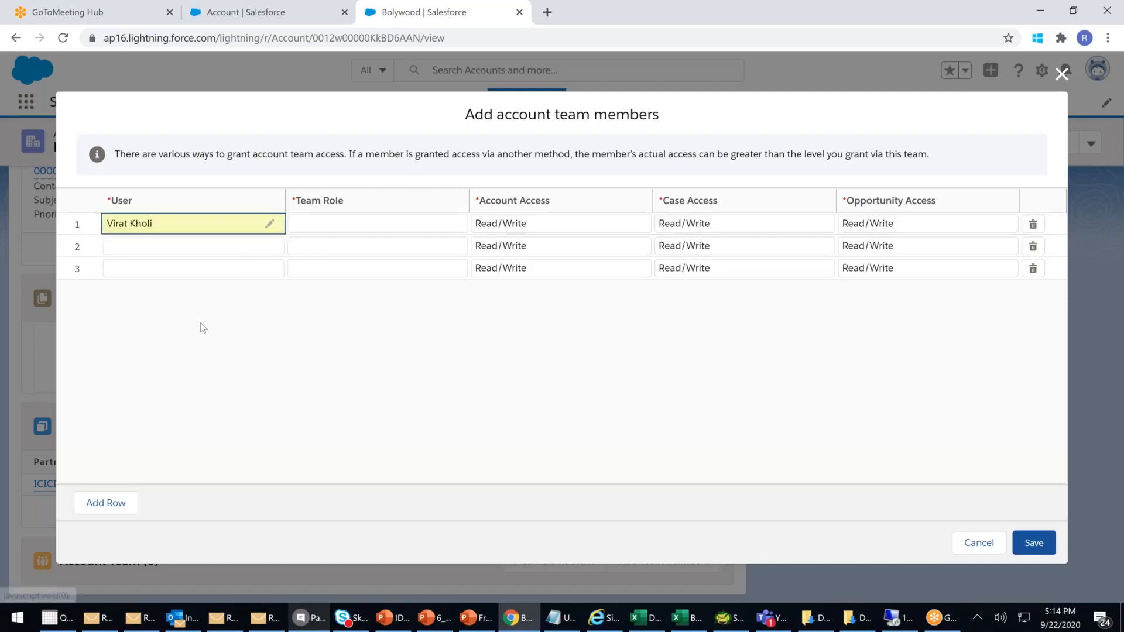
pyautogui.click(392, 230)
pyautogui.click(457, 232)
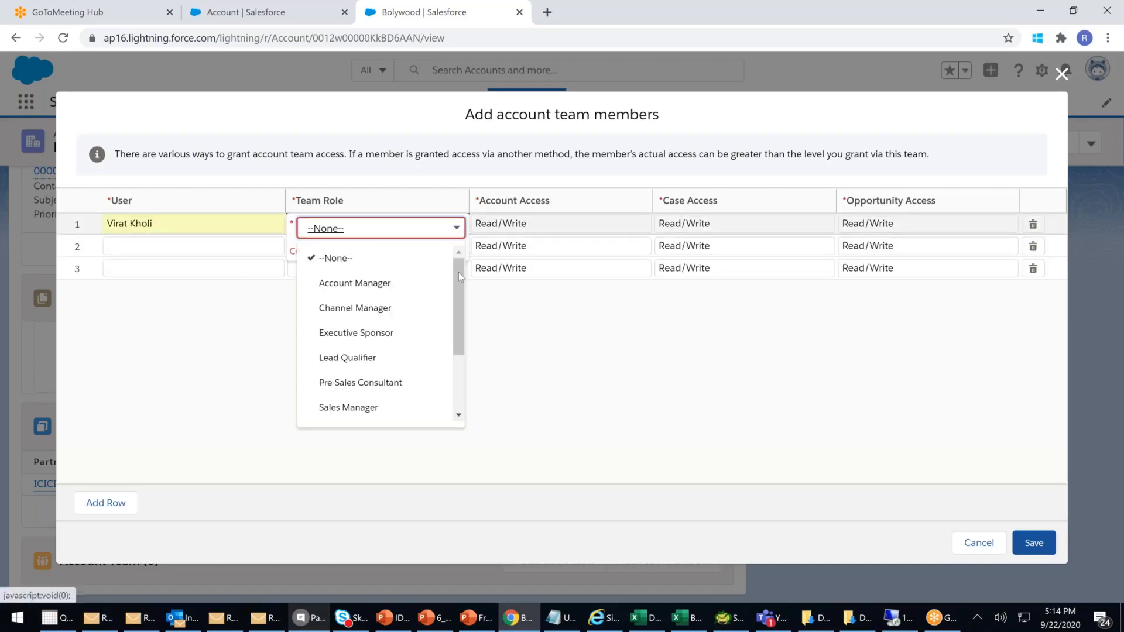
pyautogui.moveTo(462, 279); pyautogui.dragTo(465, 359)
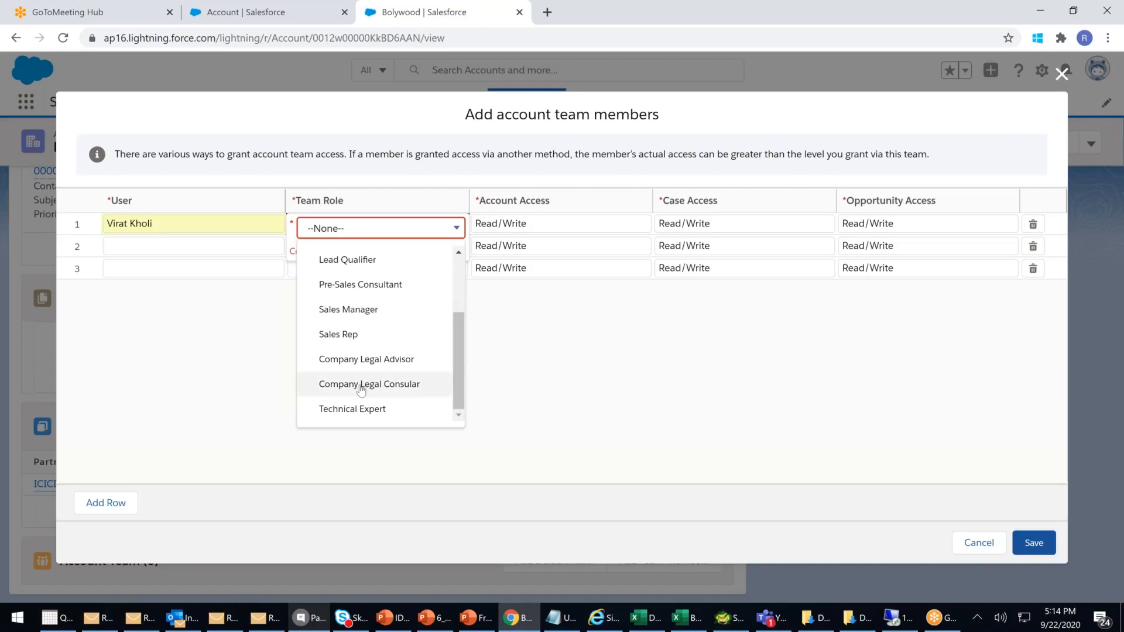
pyautogui.click(367, 361)
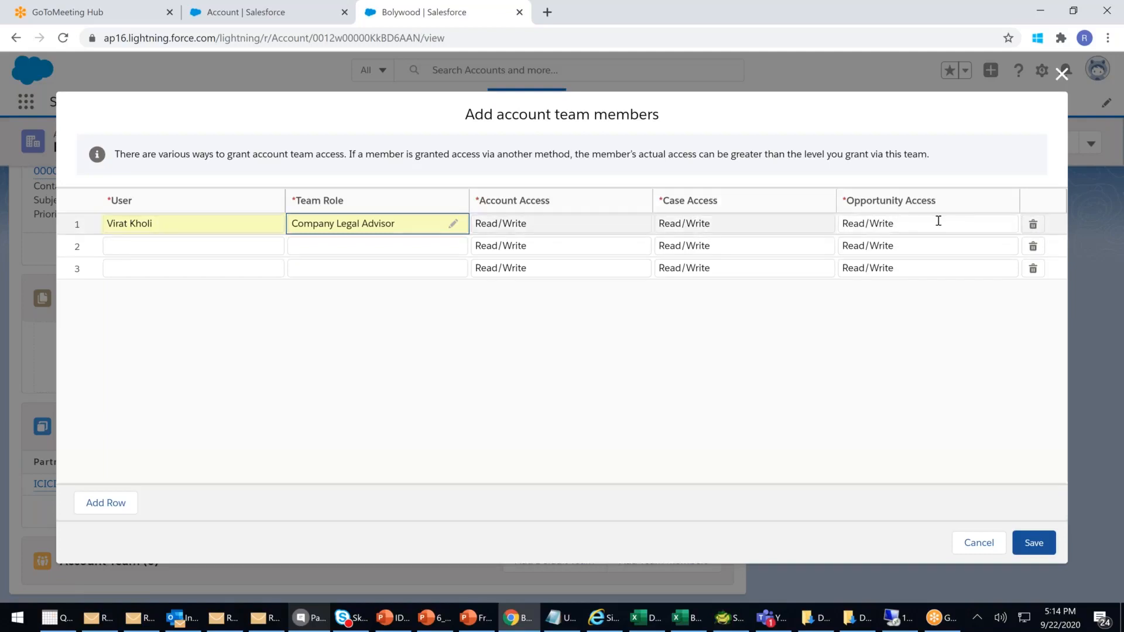
pyautogui.click(1033, 542)
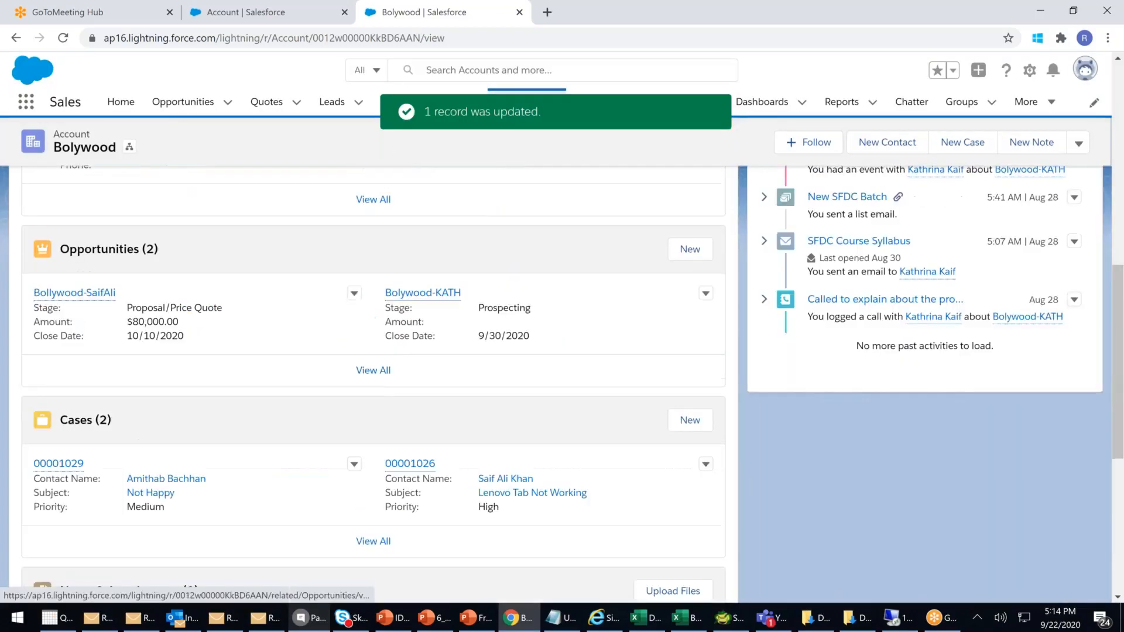
# - Open the Company Legal Advisor member's record from Bolywood's Account Team list
pyautogui.scroll(10, 492, 324)
pyautogui.moveTo(393, 206); pyautogui.dragTo(252, 195)
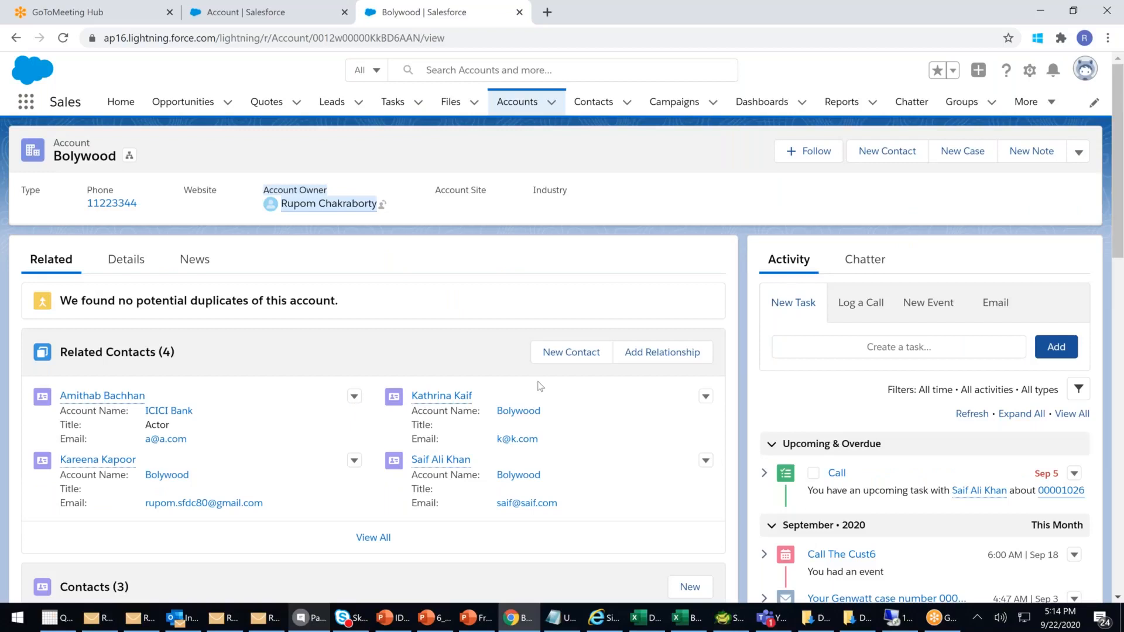
pyautogui.scroll(-15, 540, 386)
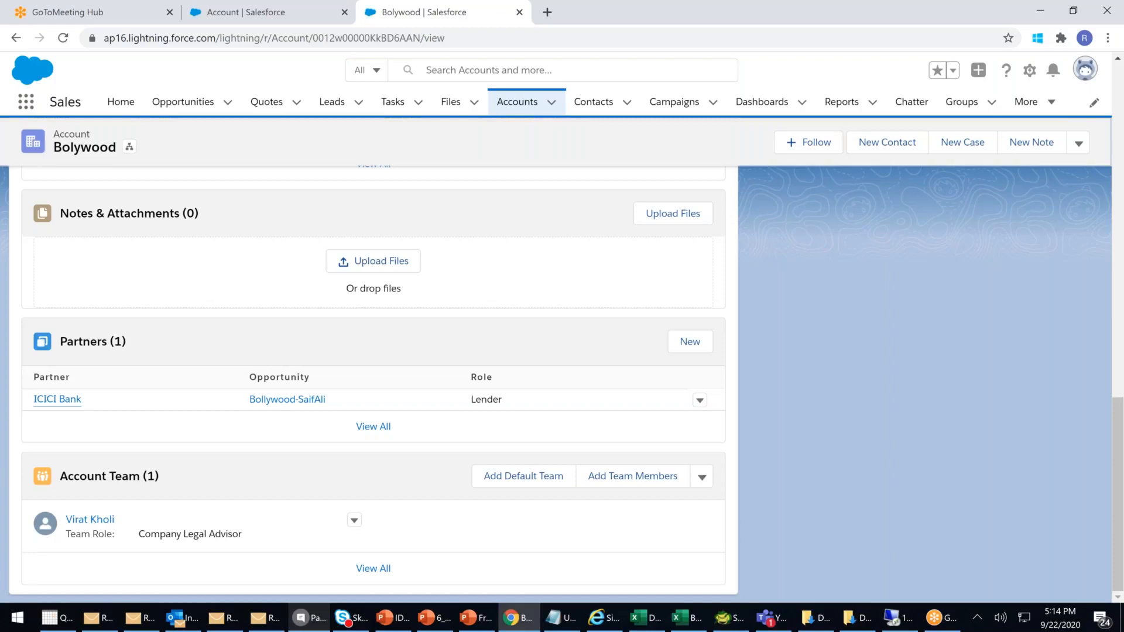
pyautogui.click(100, 521)
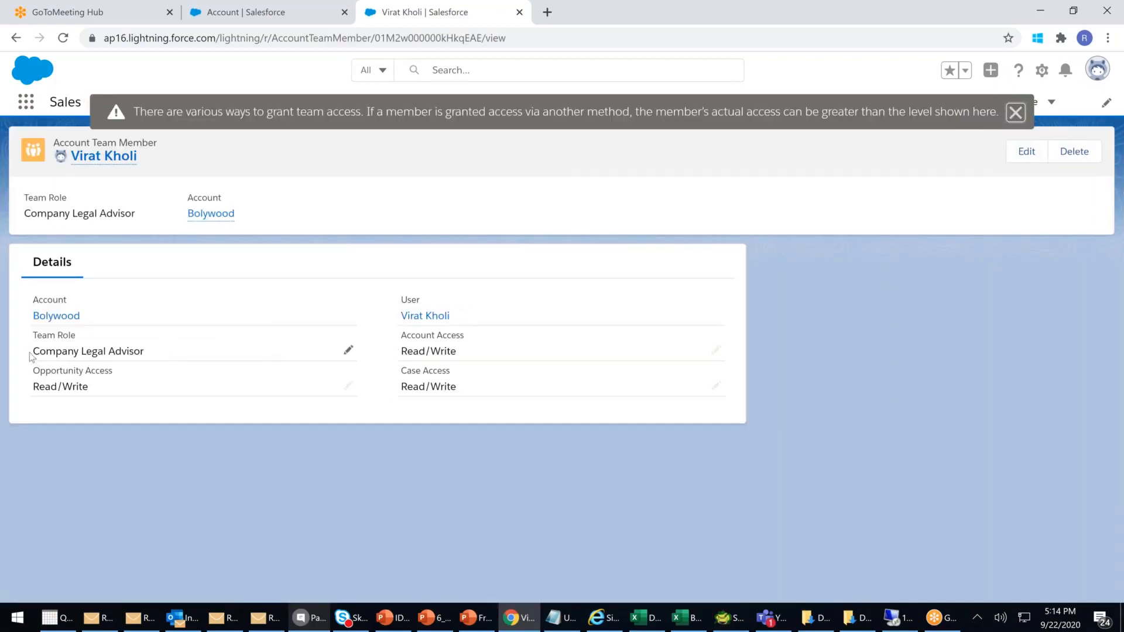
pyautogui.moveTo(44, 350); pyautogui.dragTo(147, 352)
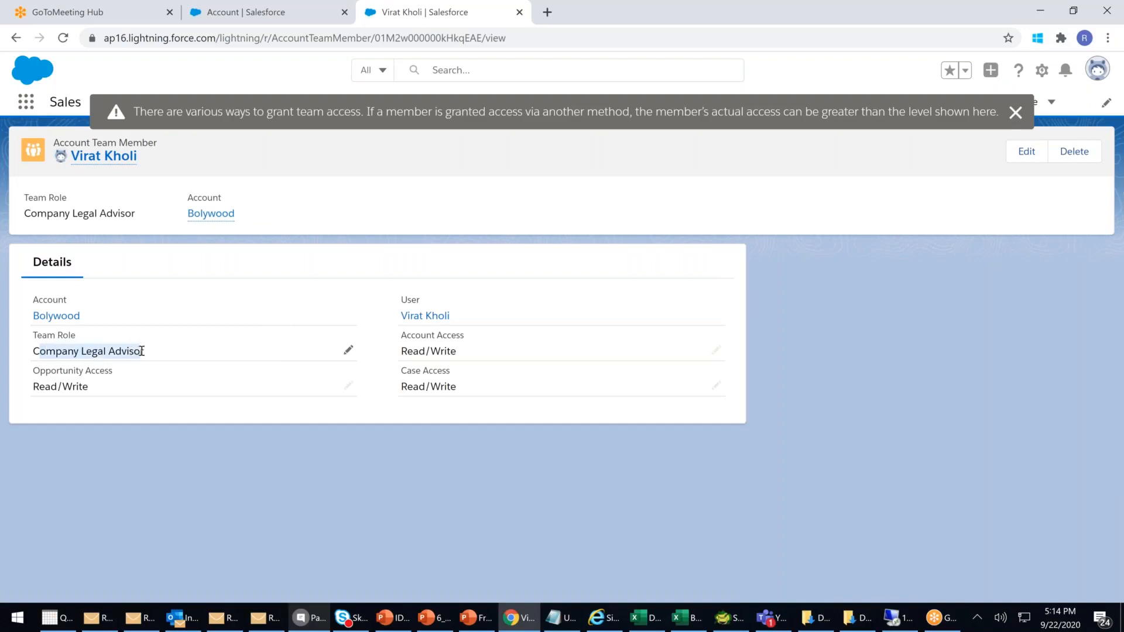
pyautogui.click(181, 367)
pyautogui.moveTo(26, 213); pyautogui.dragTo(127, 217)
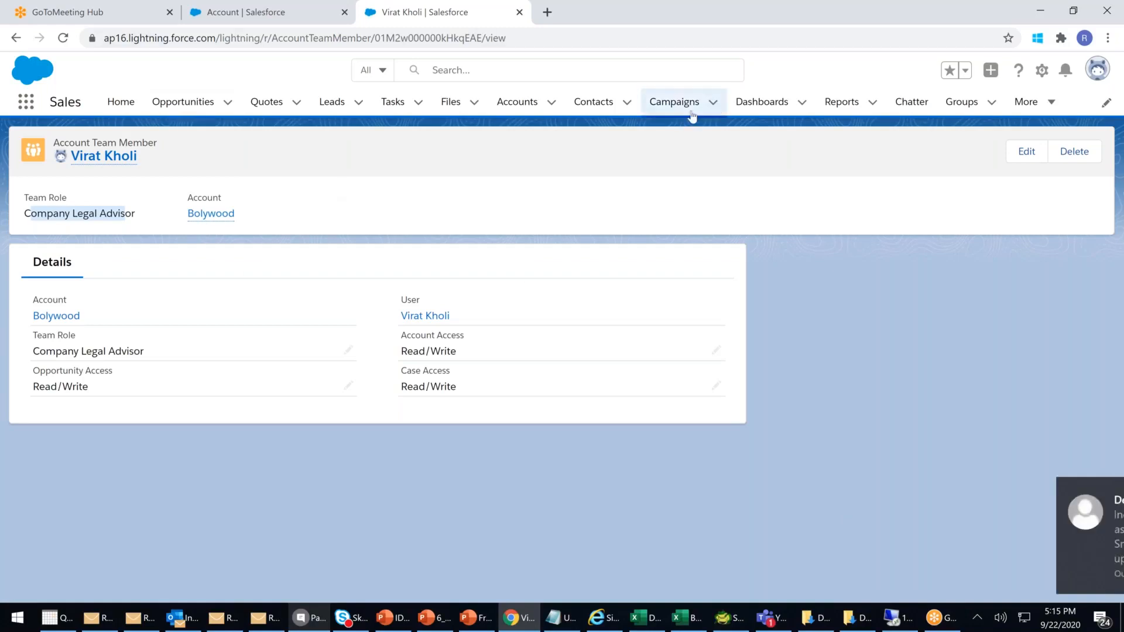
# - Open Bolywood from the recently viewed accounts and scroll down to its Account Team section
pyautogui.click(518, 102)
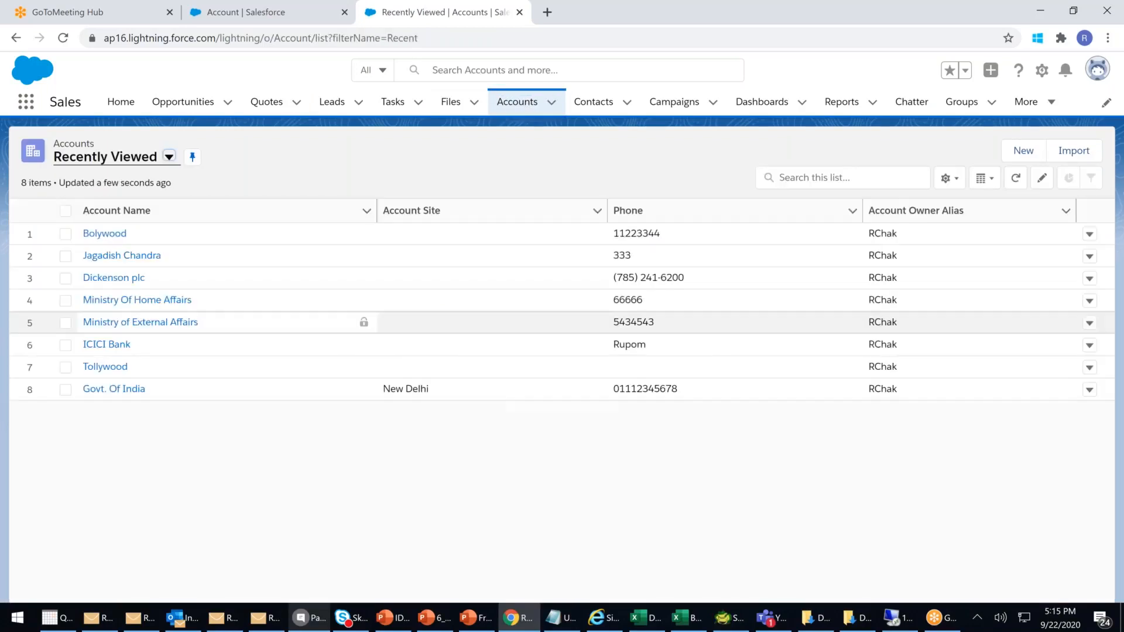
pyautogui.click(105, 234)
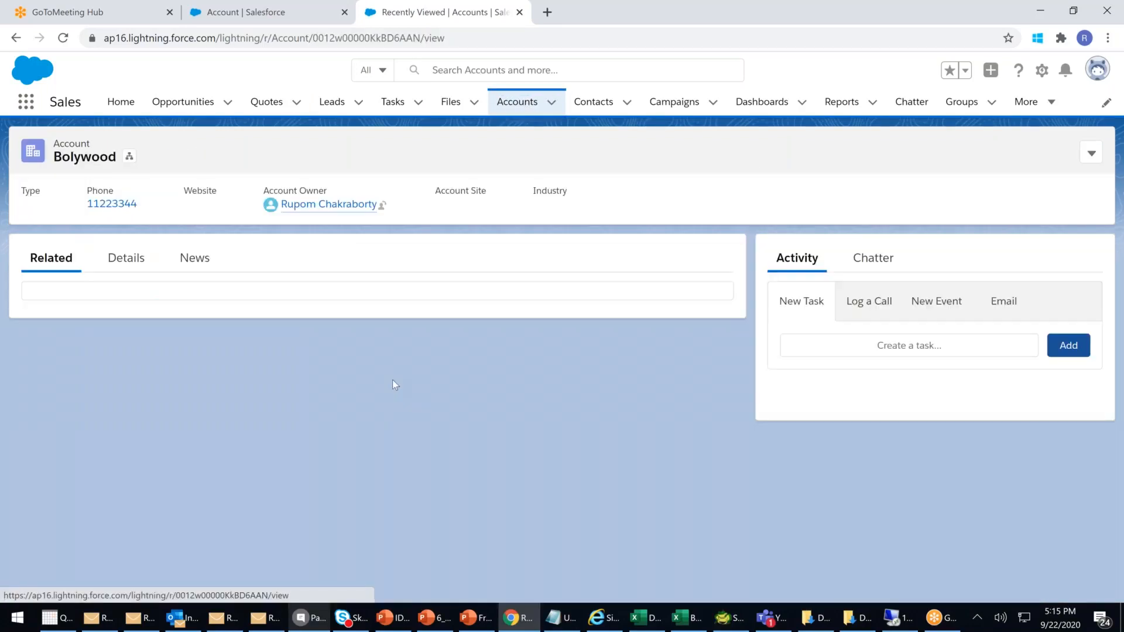
pyautogui.scroll(-6, 392, 384)
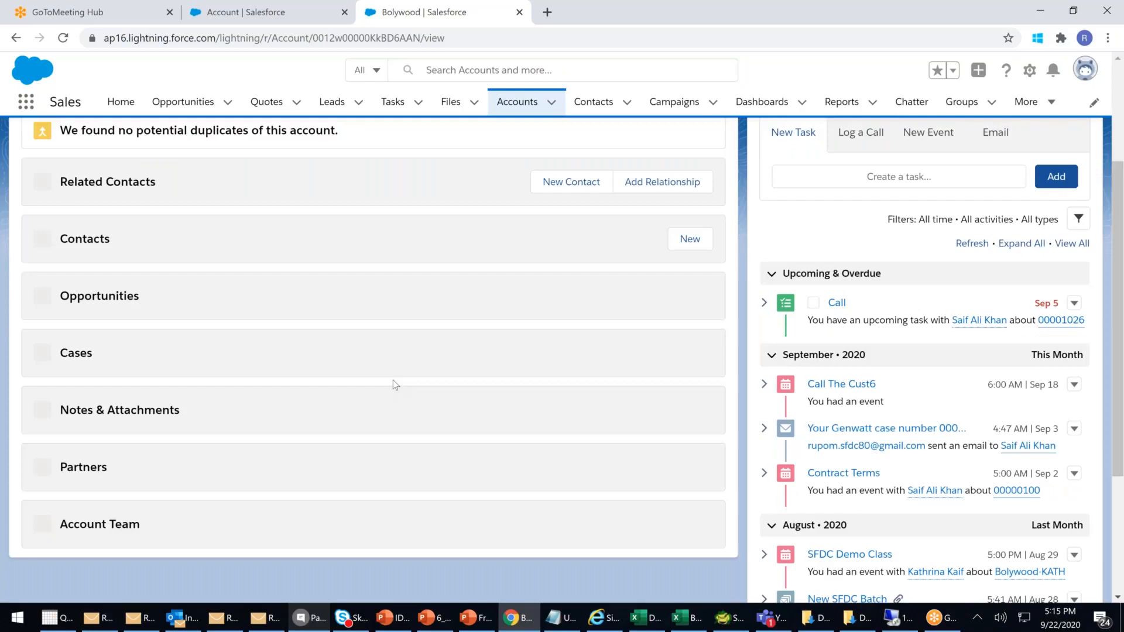
pyautogui.scroll(-3, 671, 517)
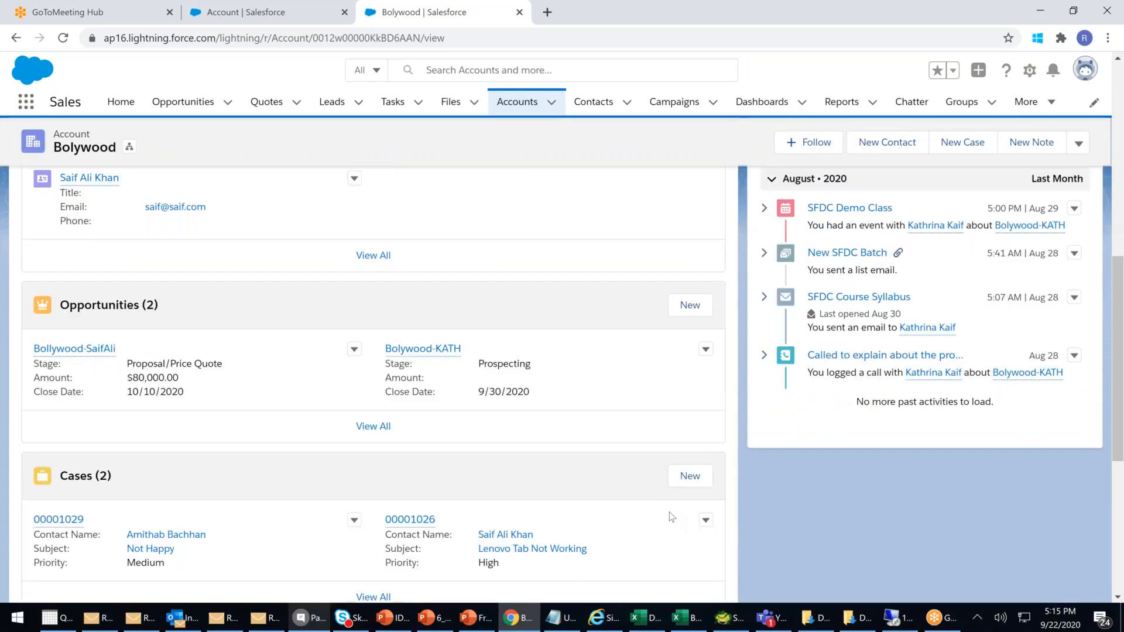
pyautogui.scroll(-9, 672, 517)
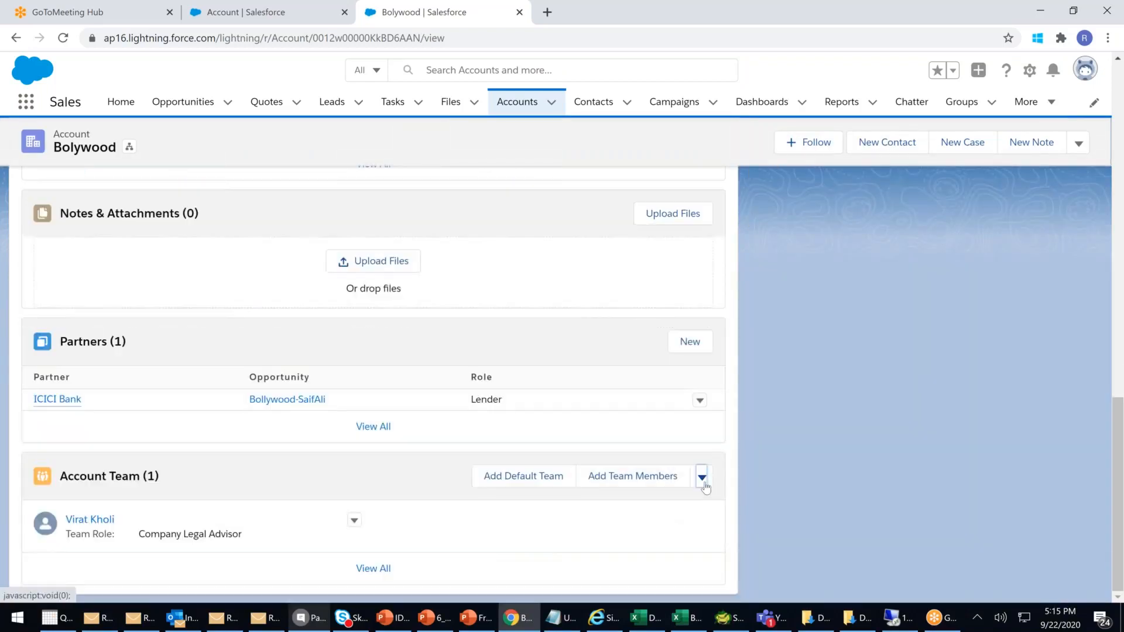
# - Check the Account Team section and member row menus, then try Add Default Team
pyautogui.click(702, 478)
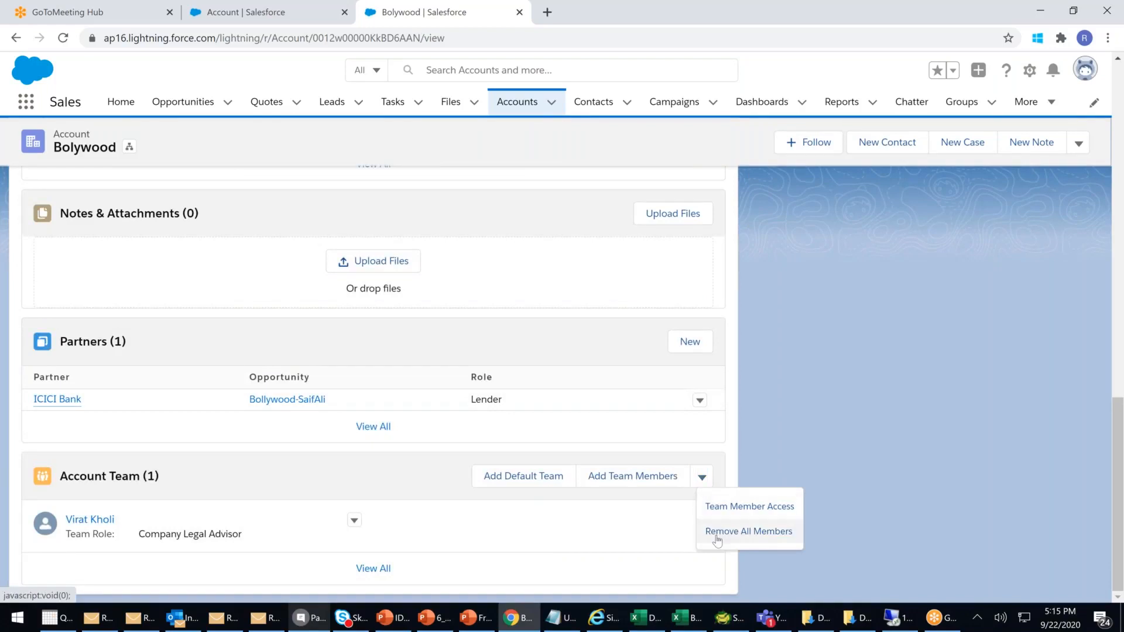
pyautogui.click(354, 520)
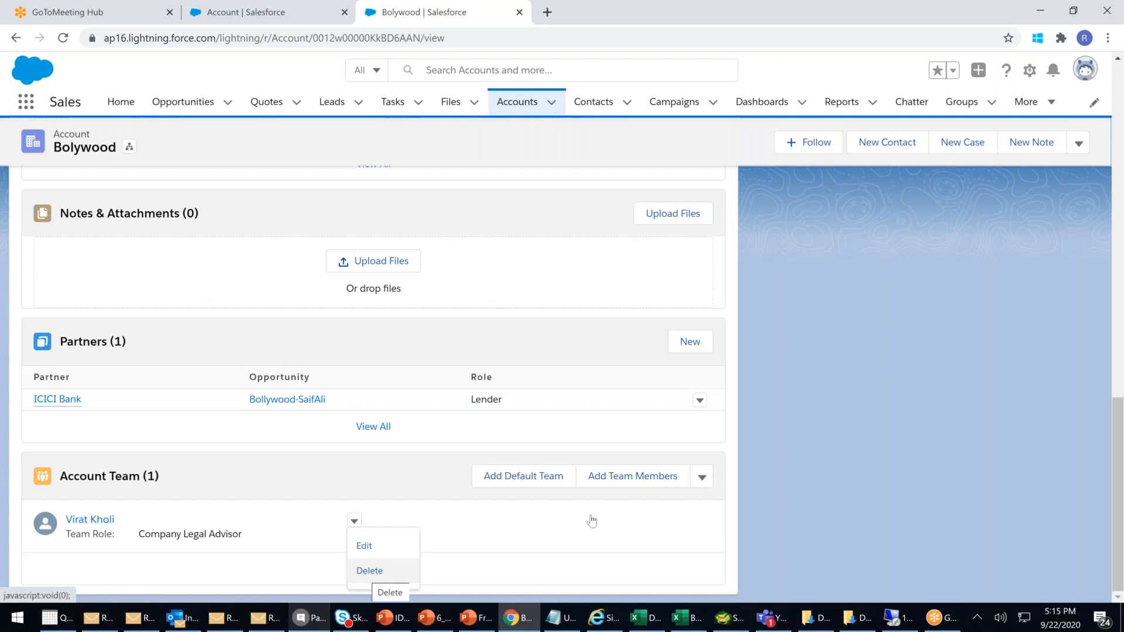
pyautogui.click(529, 476)
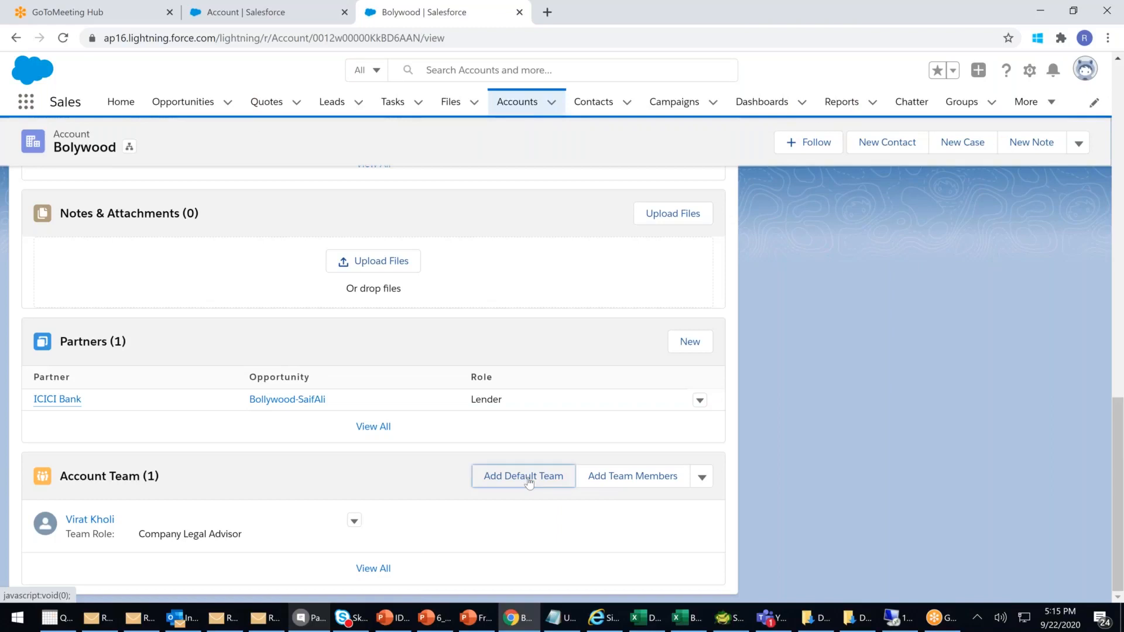
# - Retry Add Default Team, dismiss the 'Can't add default team' error, and switch to Setup
pyautogui.click(527, 478)
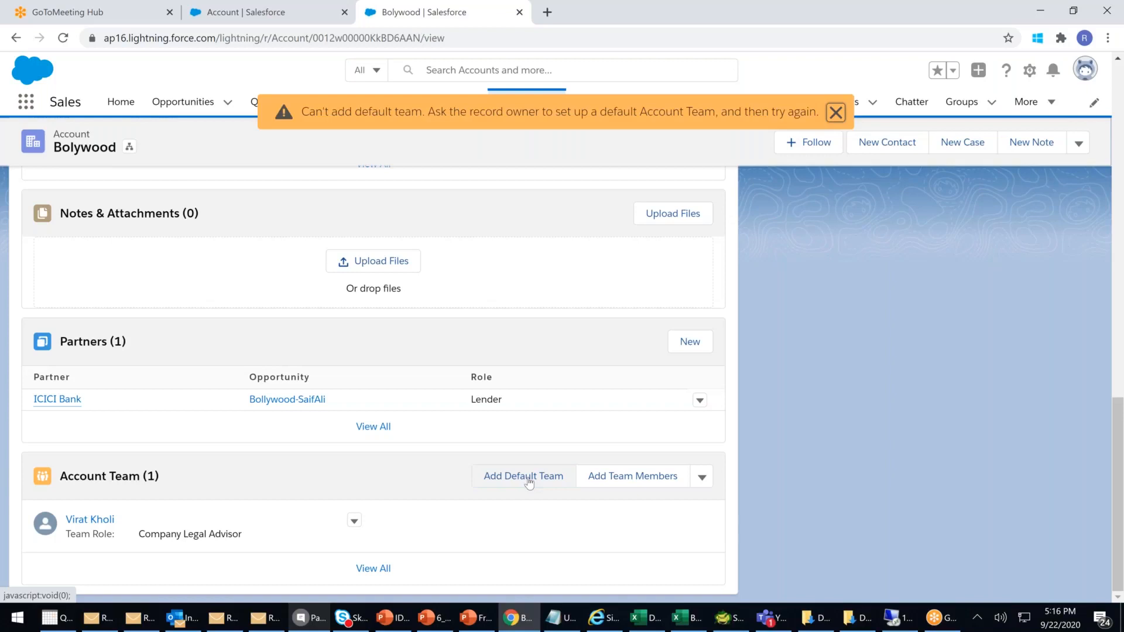
pyautogui.click(526, 477)
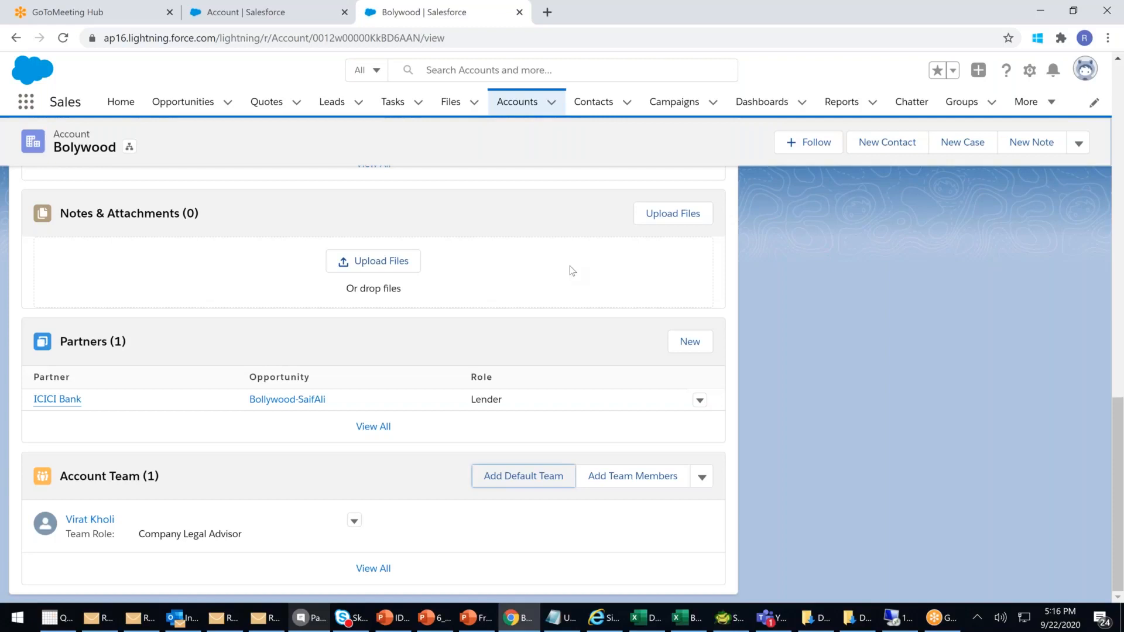
pyautogui.click(258, 11)
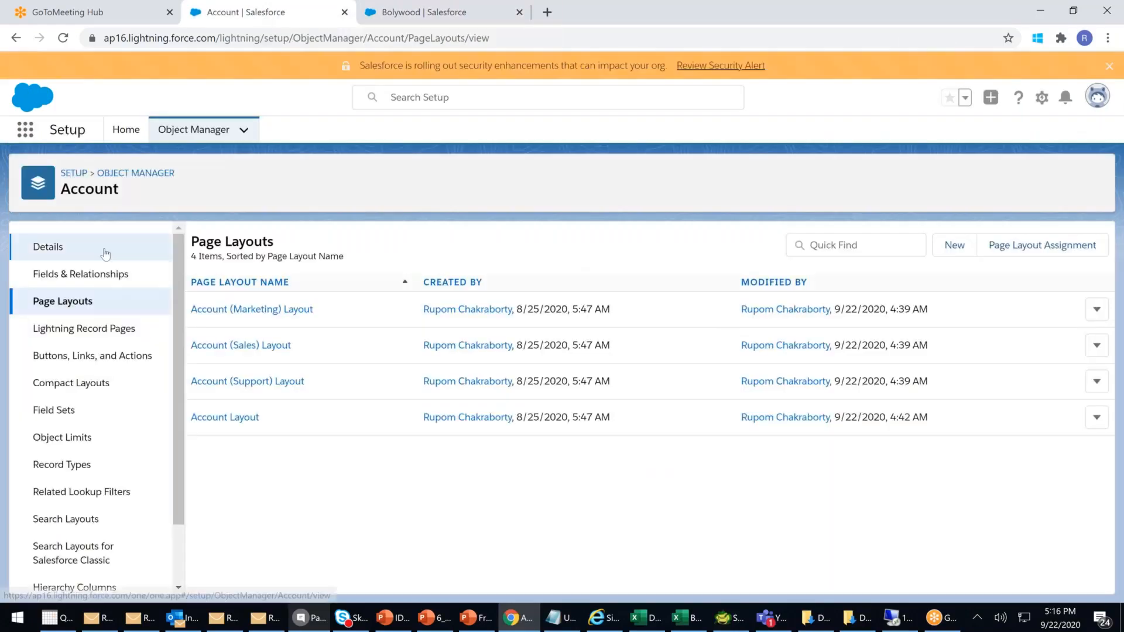
# - Go back through the Object Manager and Setup breadcrumbs to Setup Home
pyautogui.click(114, 176)
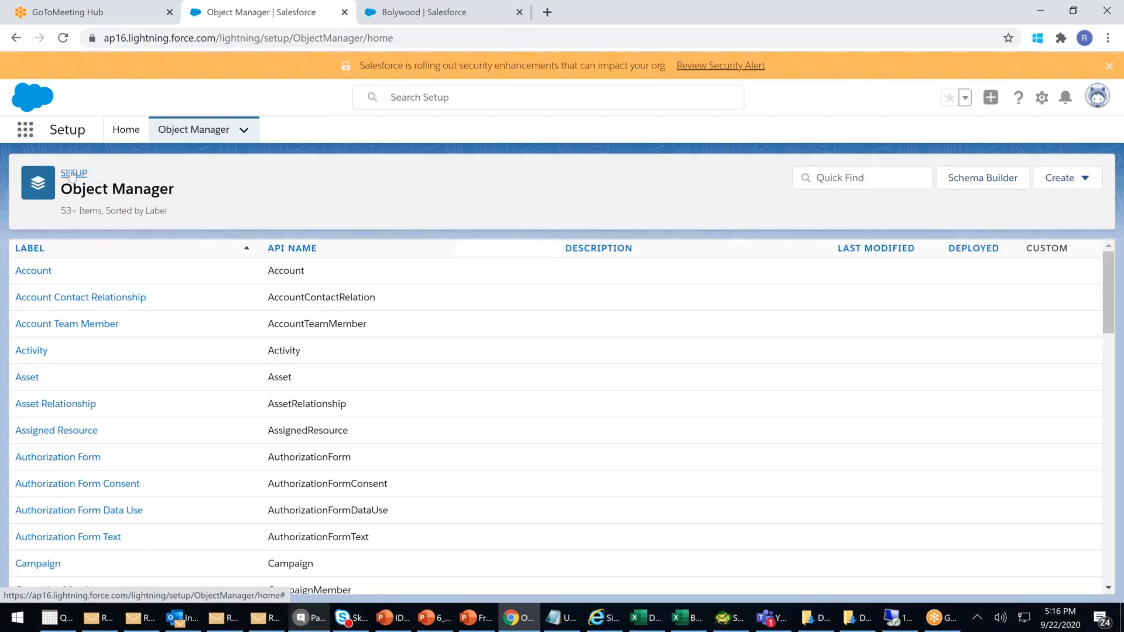
pyautogui.click(75, 176)
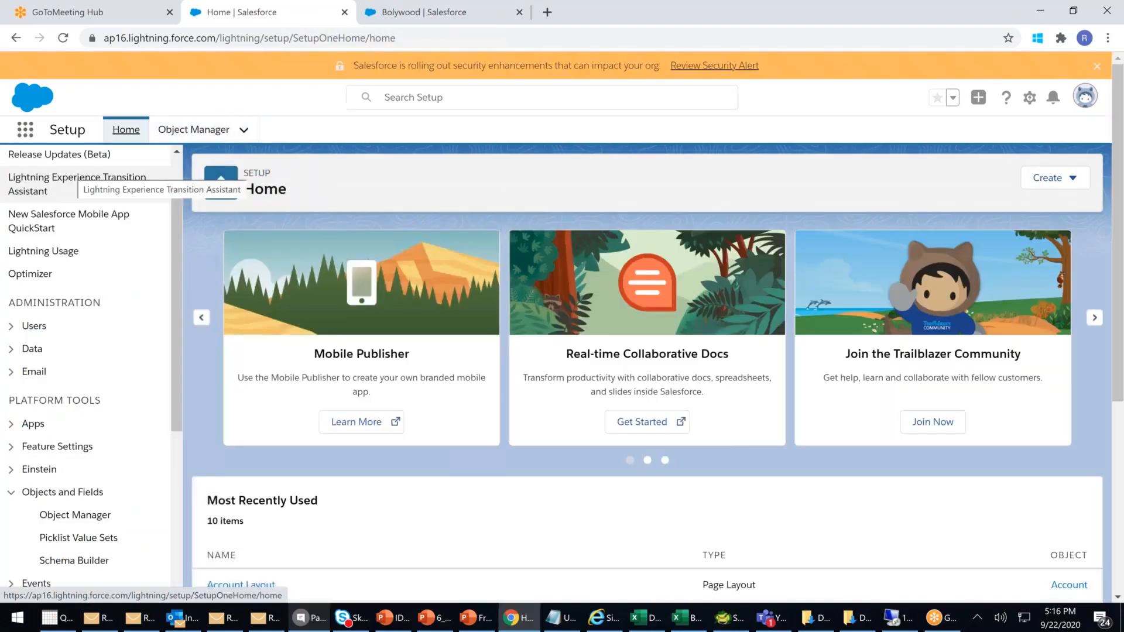
pyautogui.scroll(-1, 115, 321)
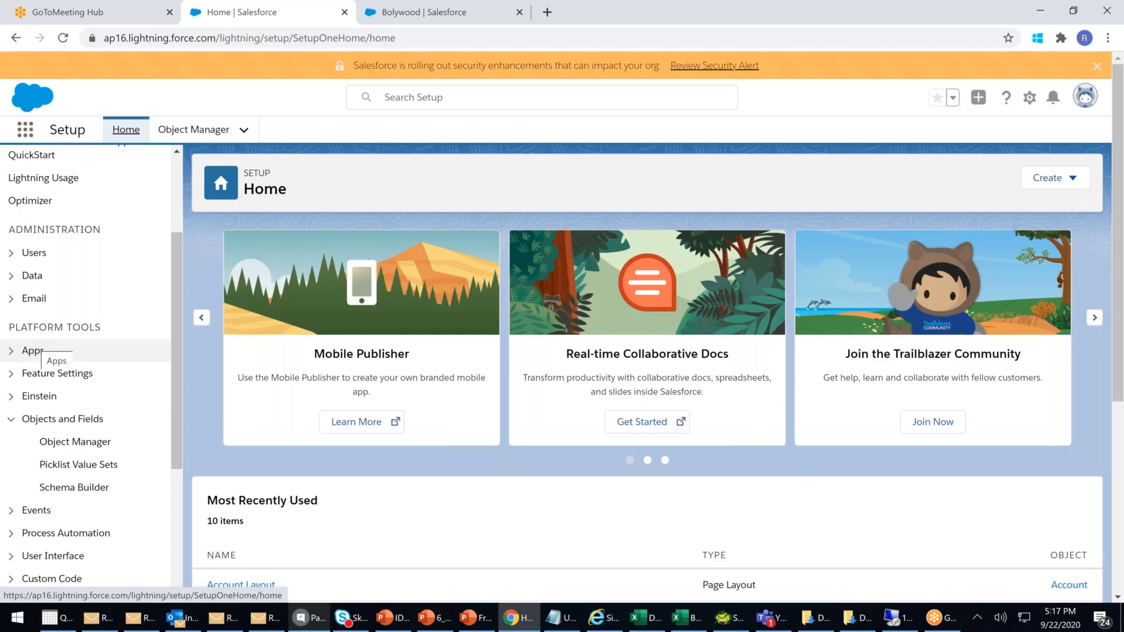
# - Open your own user record from Setup's Users list
pyautogui.click(11, 253)
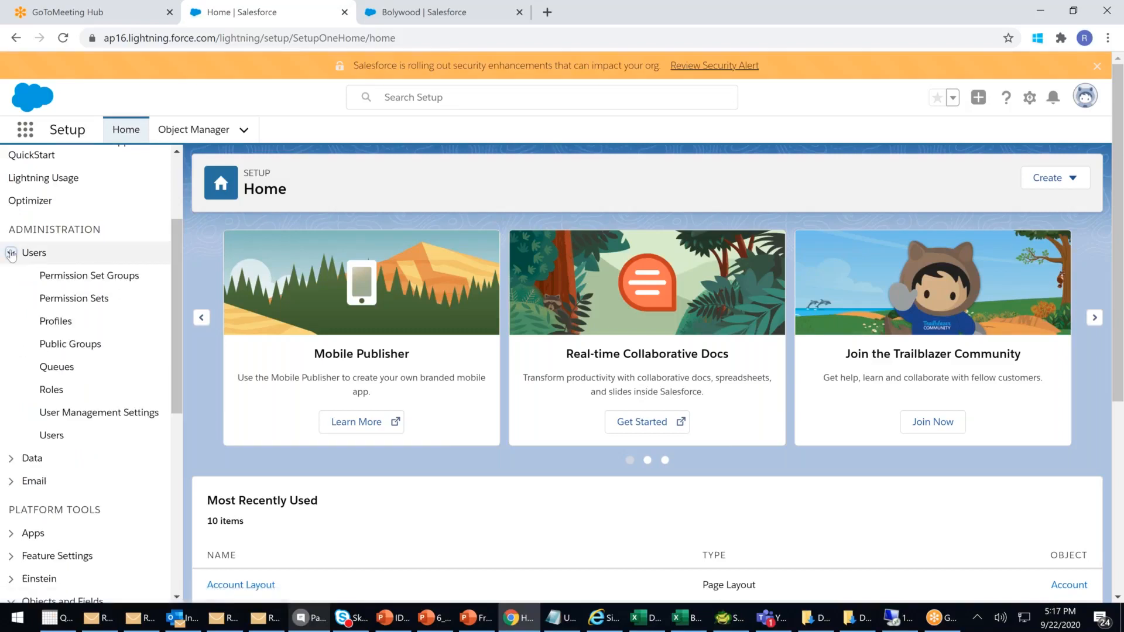
pyautogui.click(58, 437)
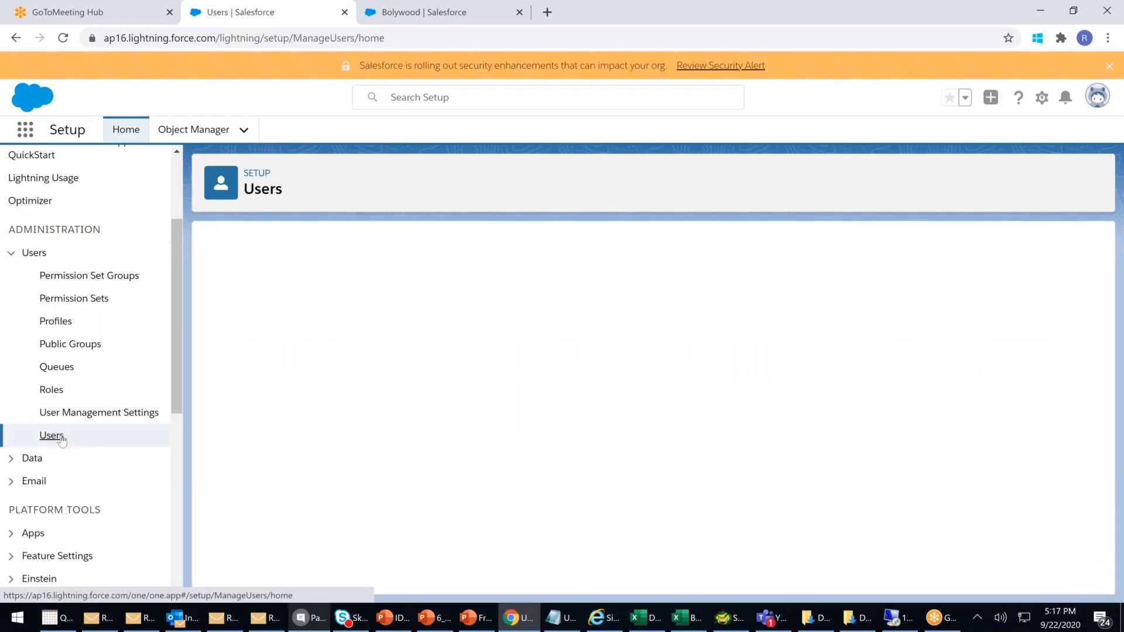
pyautogui.click(306, 393)
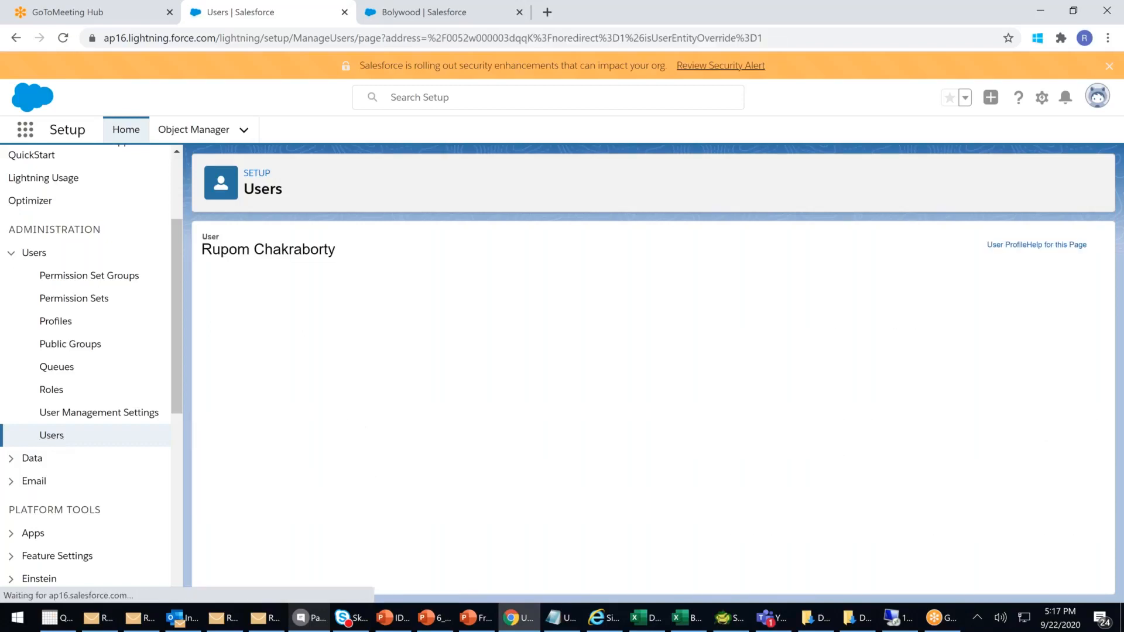
# - Scroll to the empty Default Account Team section and choose Add
pyautogui.scroll(-10, 615, 412)
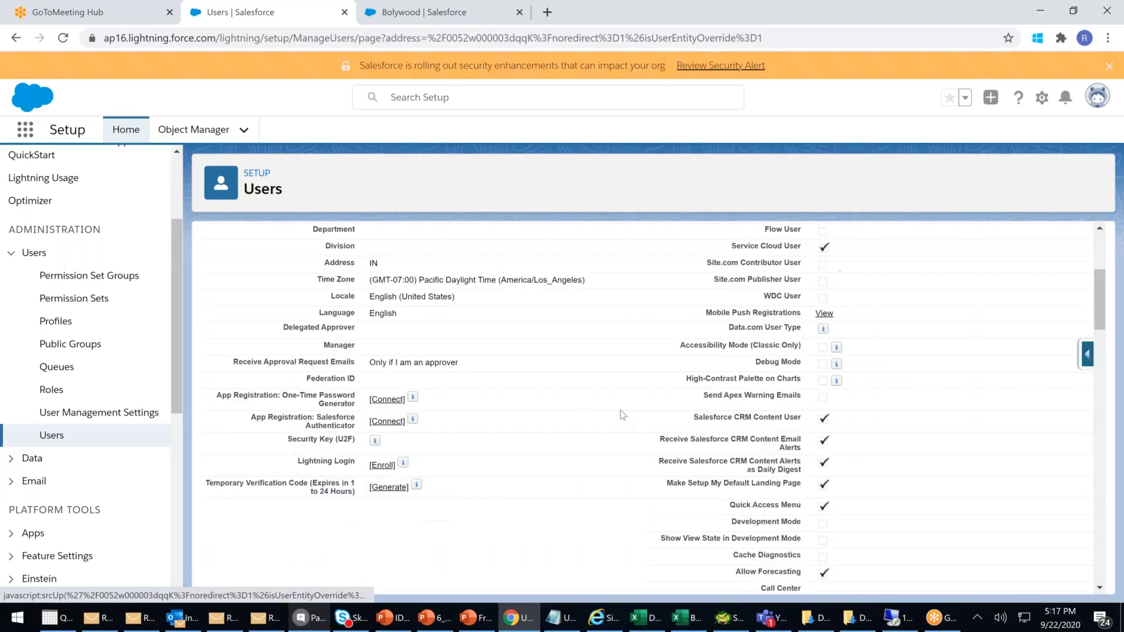
pyautogui.scroll(-1, 622, 415)
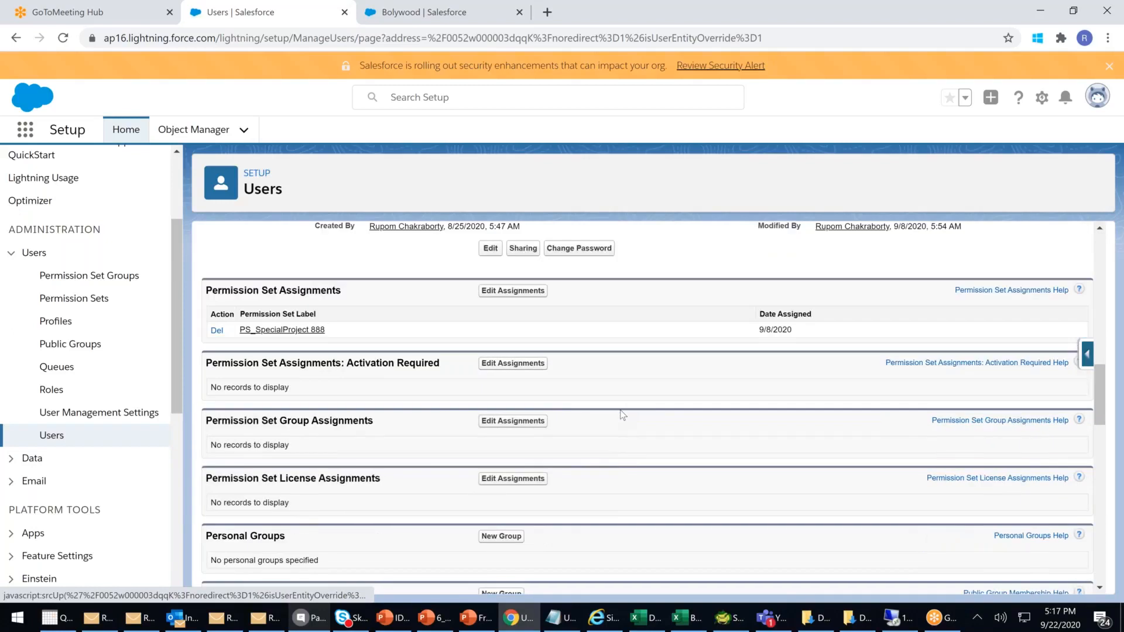
pyautogui.scroll(-4, 622, 415)
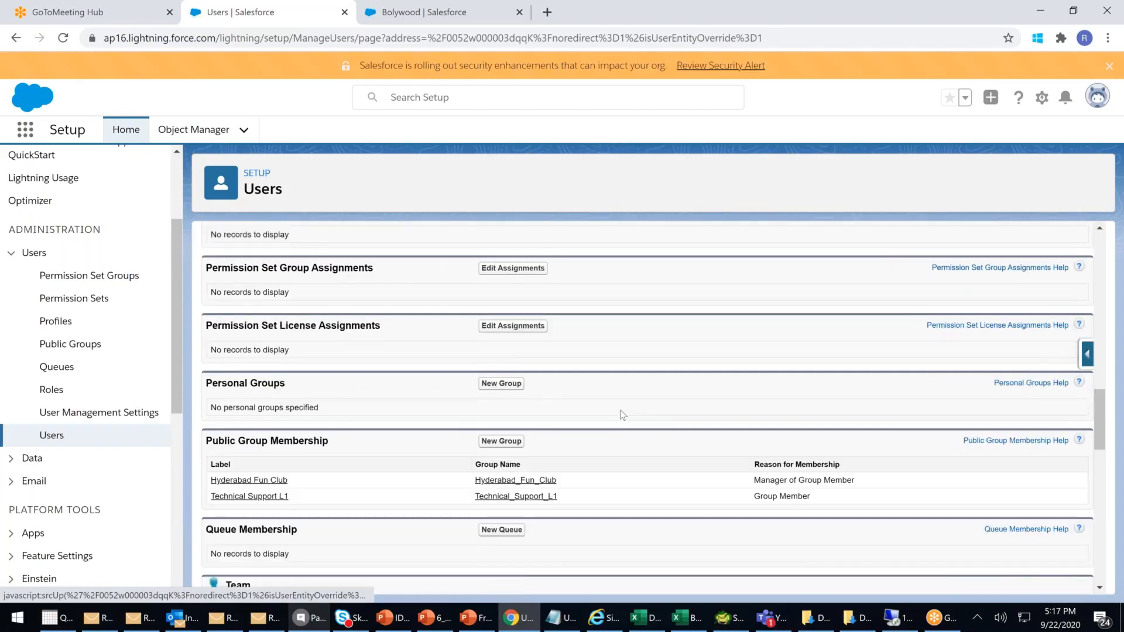
pyautogui.scroll(-3, 622, 416)
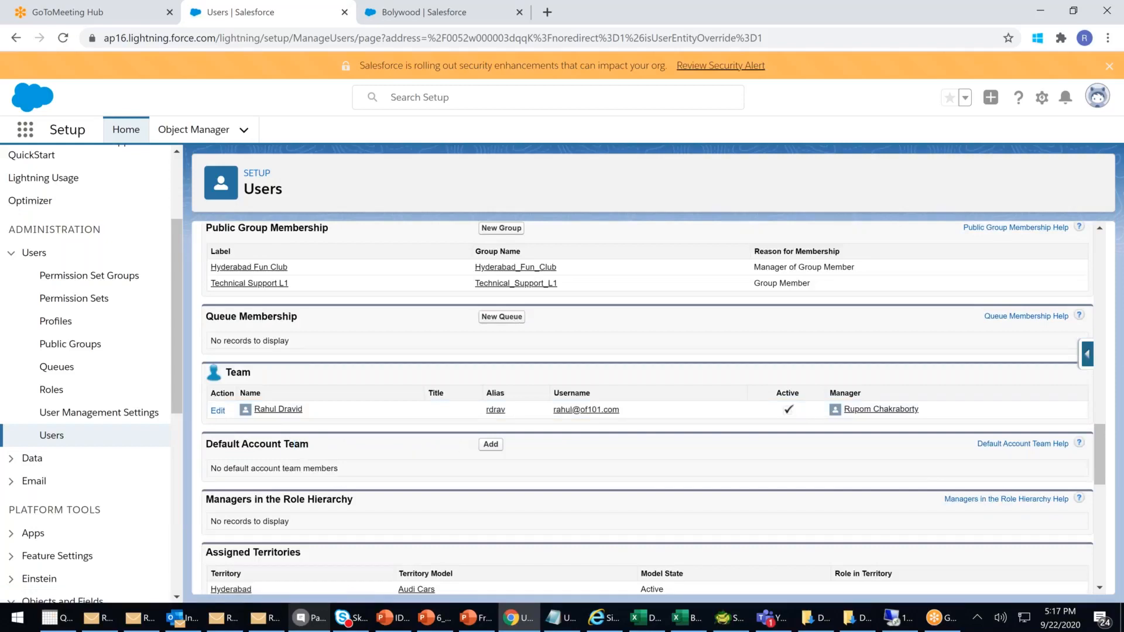
pyautogui.moveTo(248, 445); pyautogui.dragTo(419, 448)
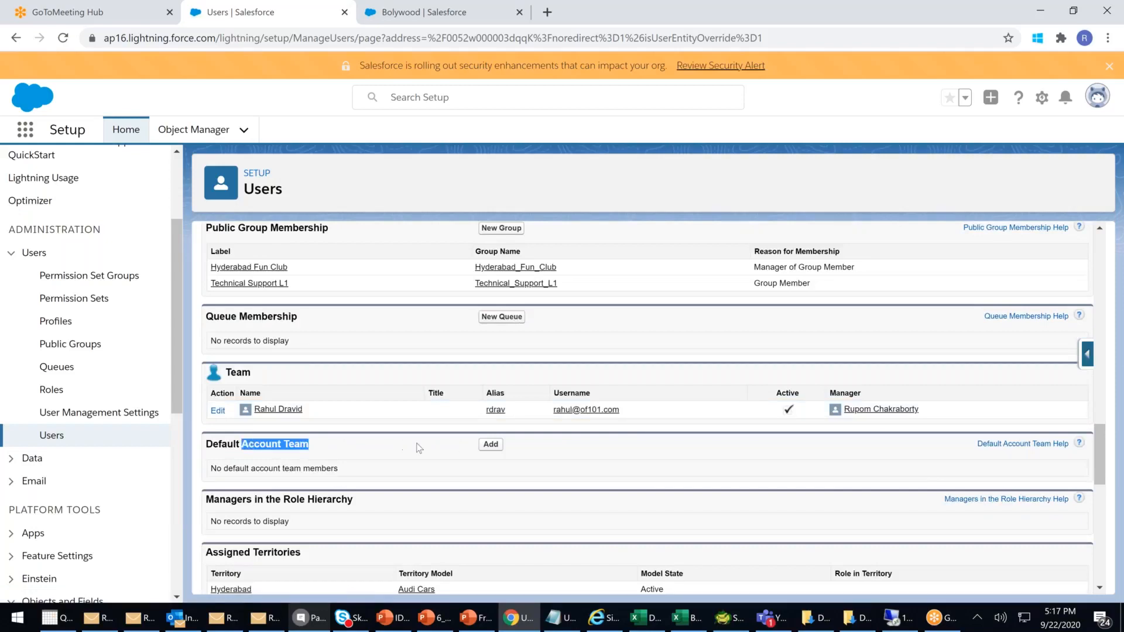
pyautogui.click(382, 470)
pyautogui.moveTo(255, 445); pyautogui.dragTo(447, 445)
pyautogui.click(490, 445)
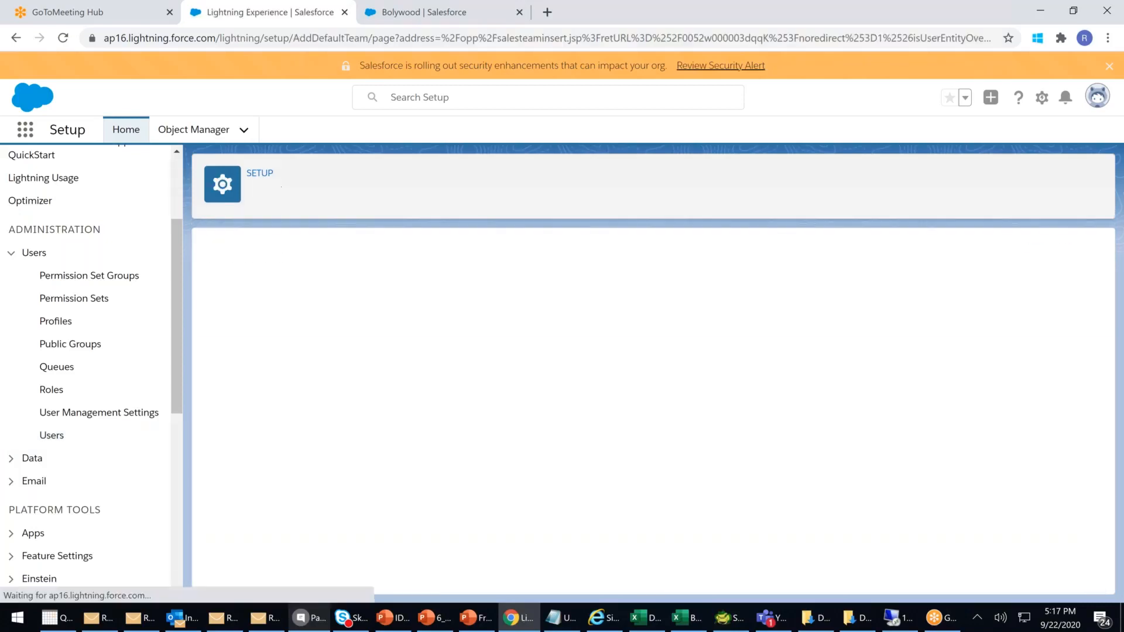
# - Add two default team members with roles Technical Expert and Company Legal Advisor, first member's opportunity access Private
pyautogui.click(248, 401)
pyautogui.click(249, 437)
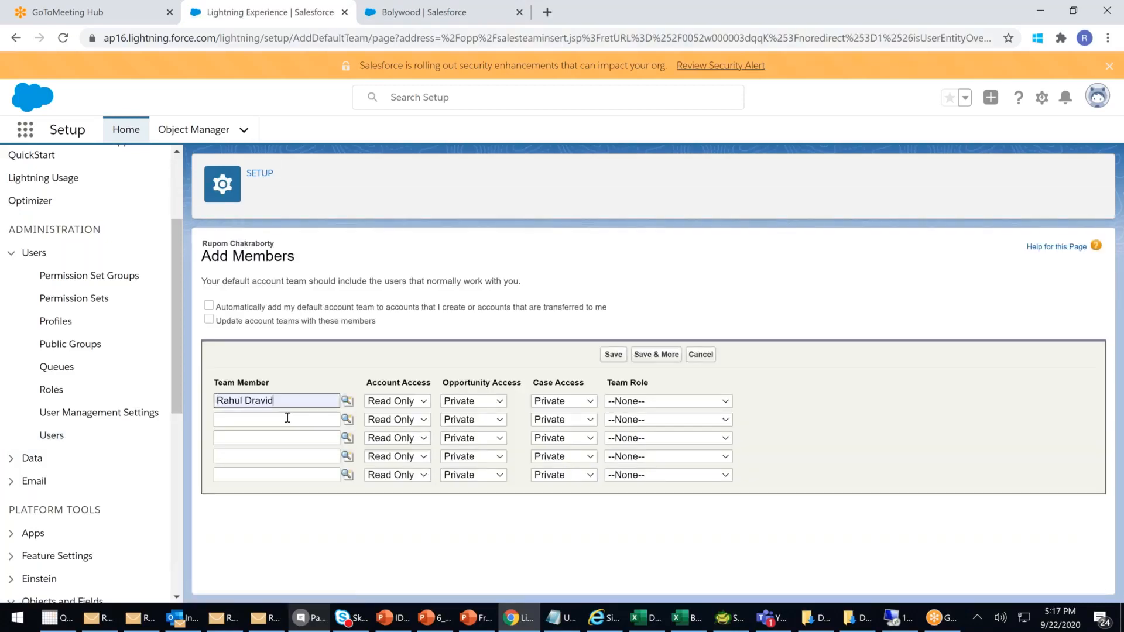
pyautogui.click(348, 420)
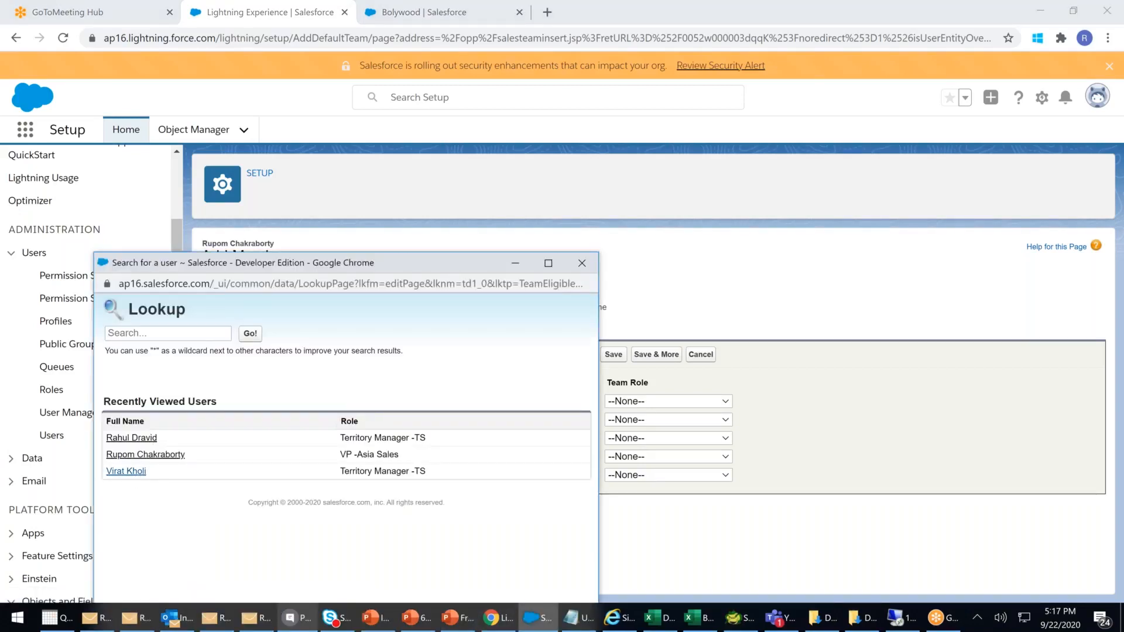
pyautogui.click(126, 472)
pyautogui.click(650, 403)
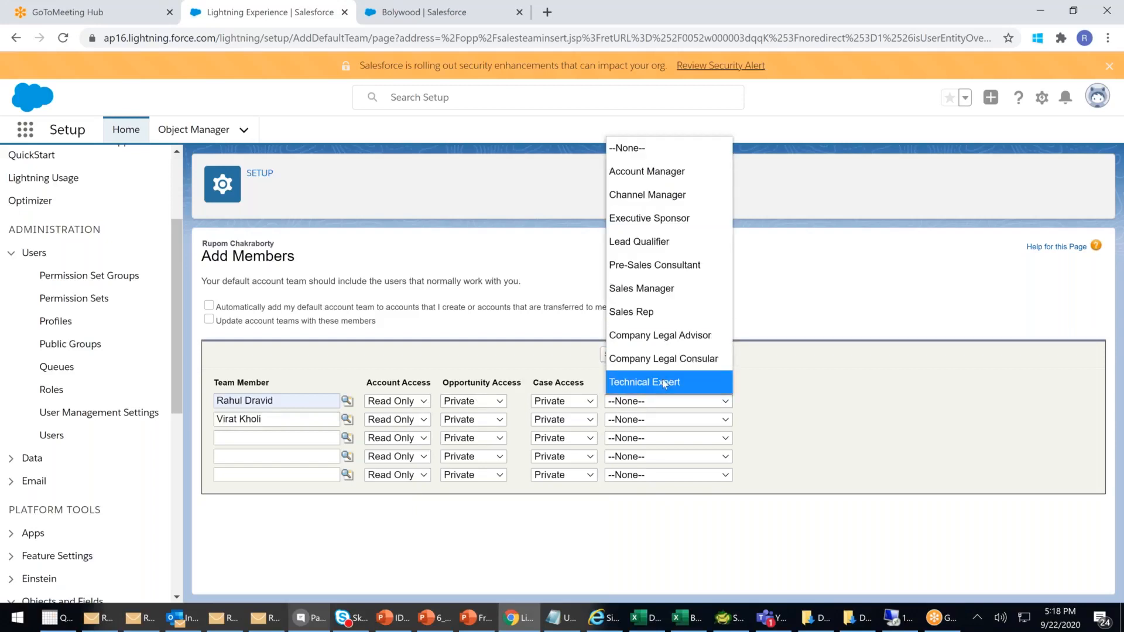
pyautogui.click(666, 383)
pyautogui.click(657, 421)
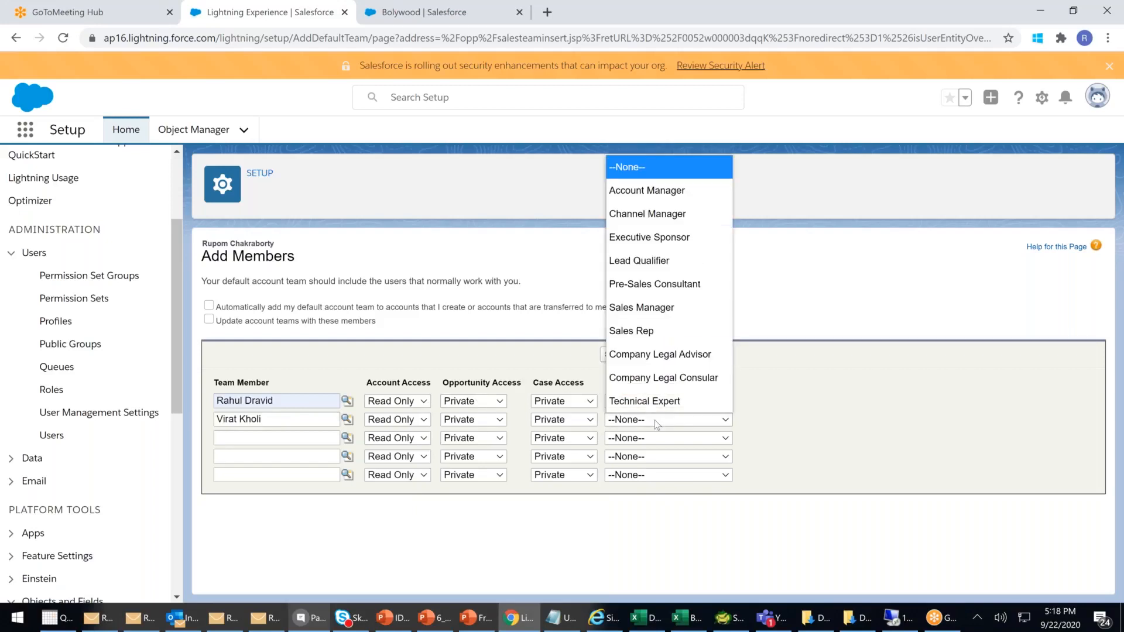
pyautogui.click(657, 351)
pyautogui.click(492, 403)
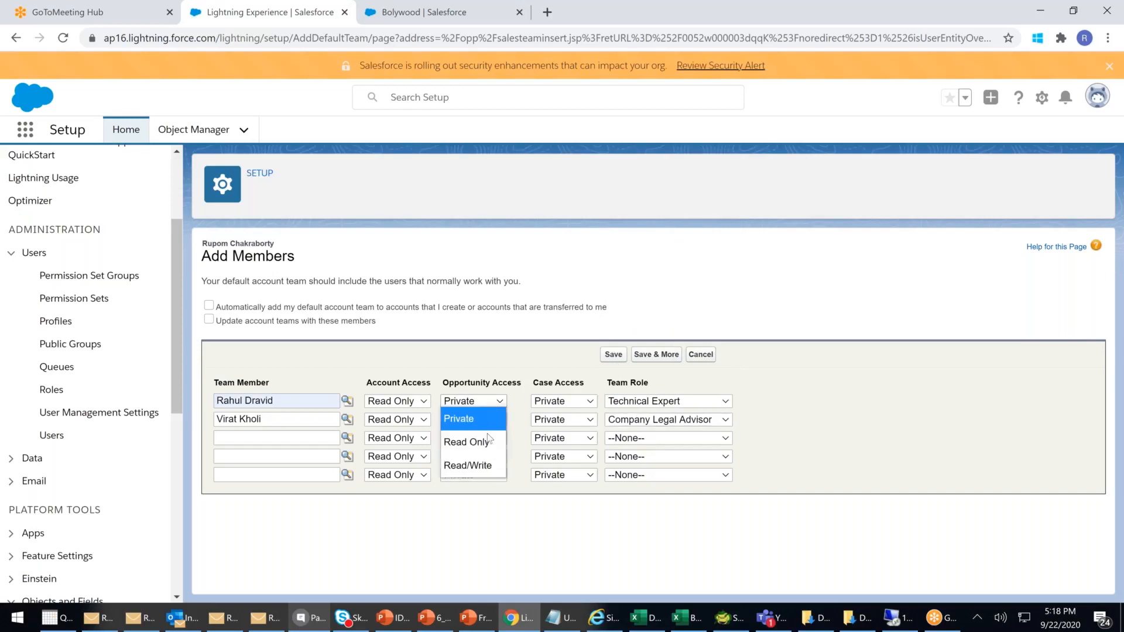
pyautogui.click(509, 335)
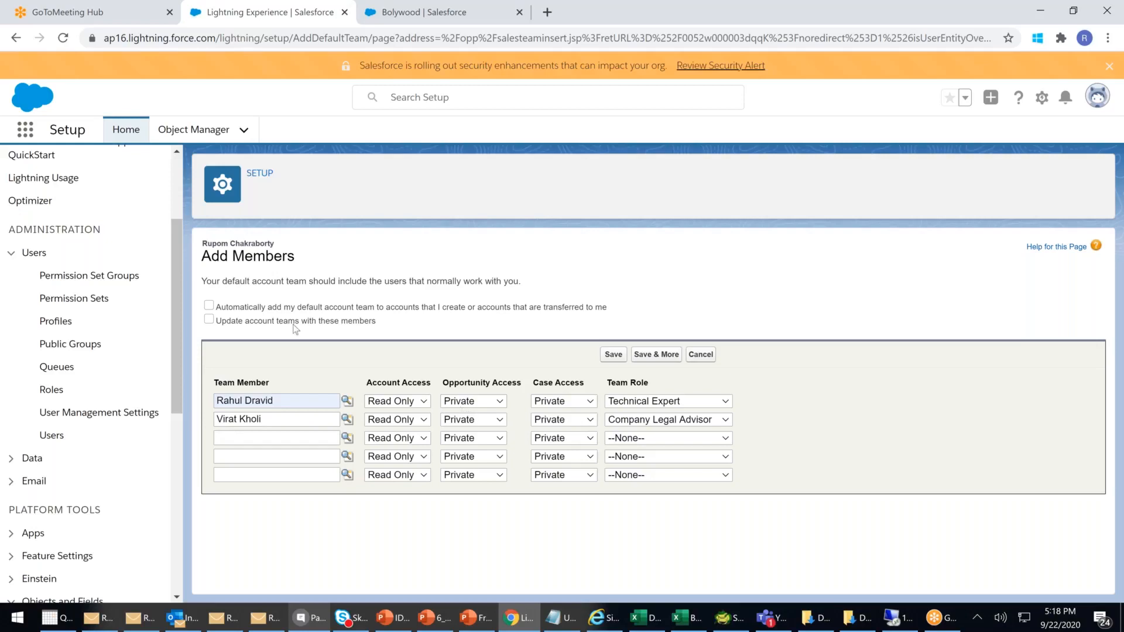
# - Check 'Automatically add my default account team' and leave 'Update account teams' unchecked
pyautogui.click(209, 306)
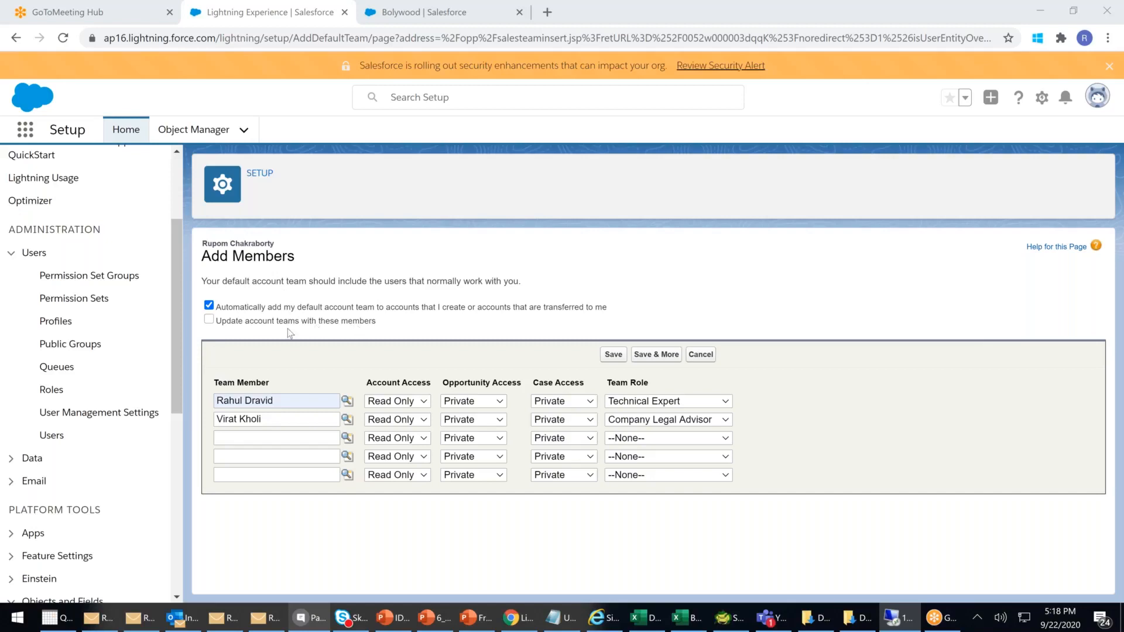
pyautogui.click(209, 320)
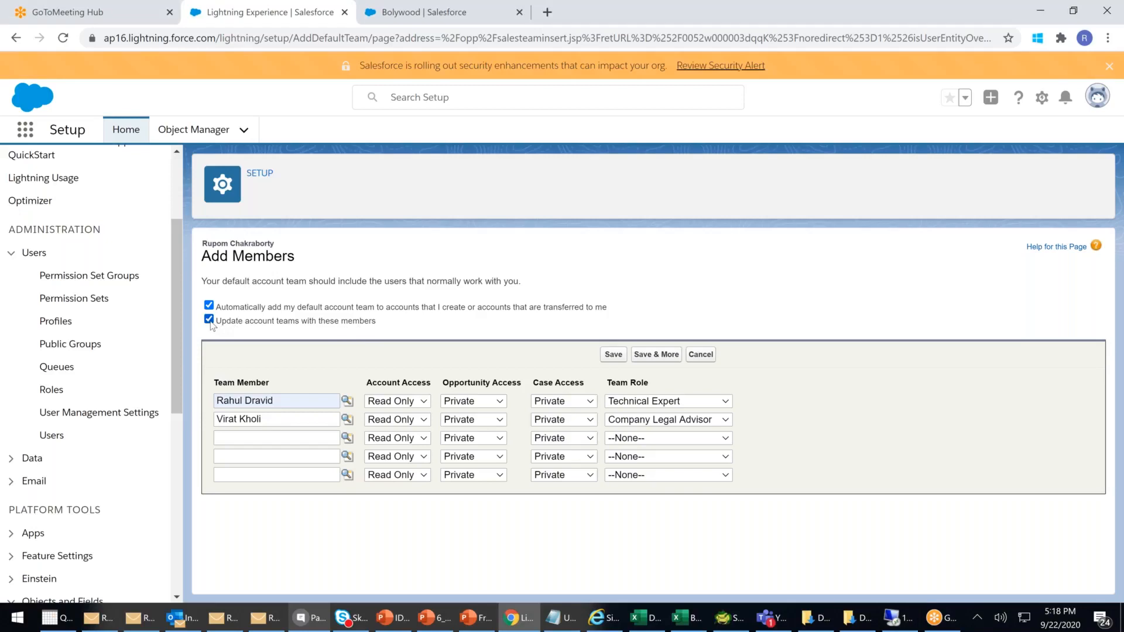
pyautogui.click(210, 321)
# - After the save errors, set Account, Opportunity and Case Access to Read/Write for both members
pyautogui.click(613, 354)
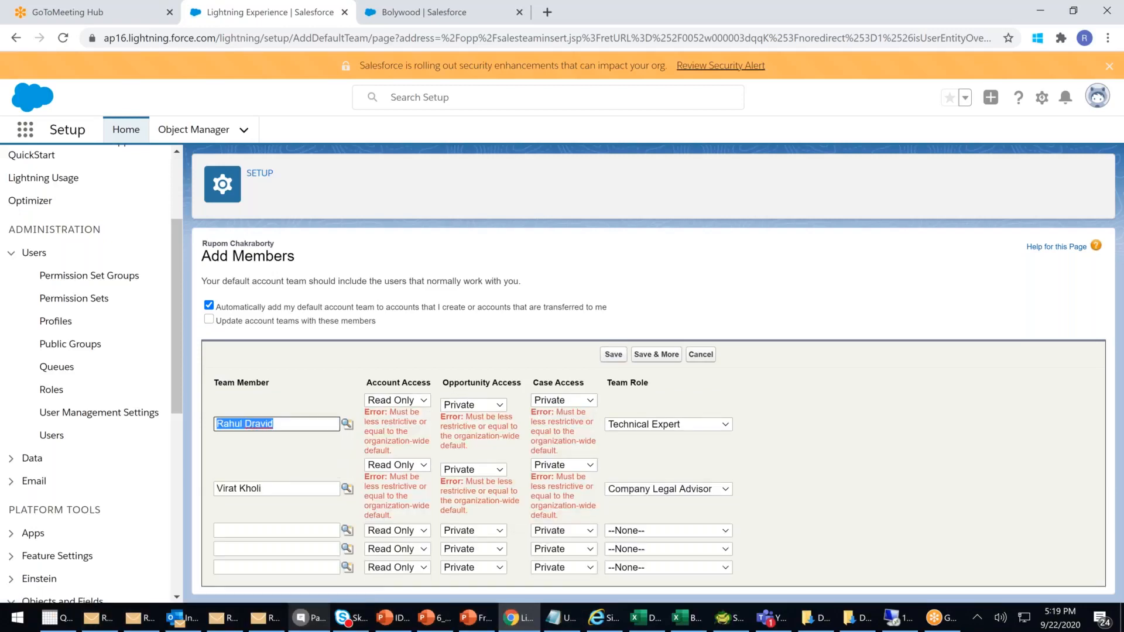
pyautogui.click(417, 401)
pyautogui.click(405, 438)
pyautogui.click(404, 465)
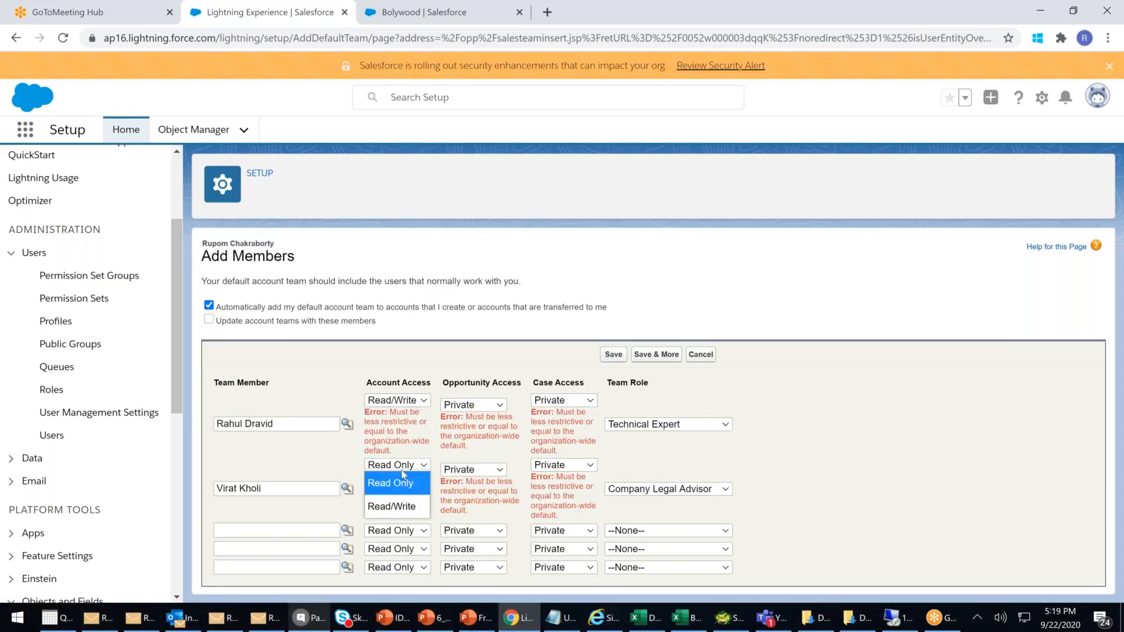
pyautogui.click(391, 506)
pyautogui.click(474, 405)
pyautogui.click(475, 471)
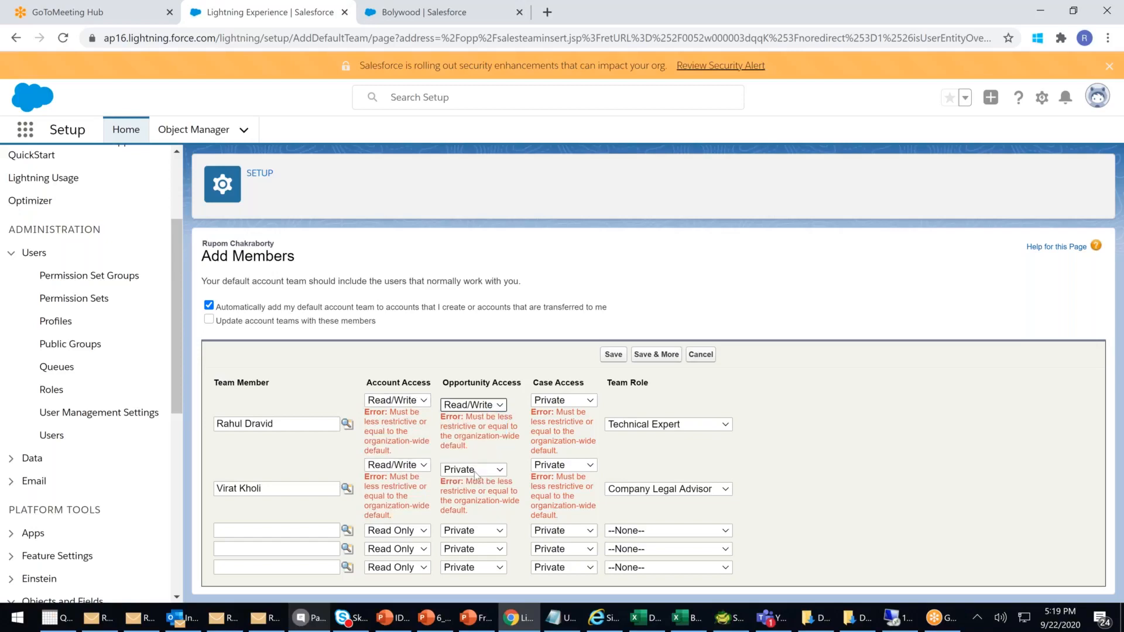
pyautogui.click(476, 472)
pyautogui.click(468, 532)
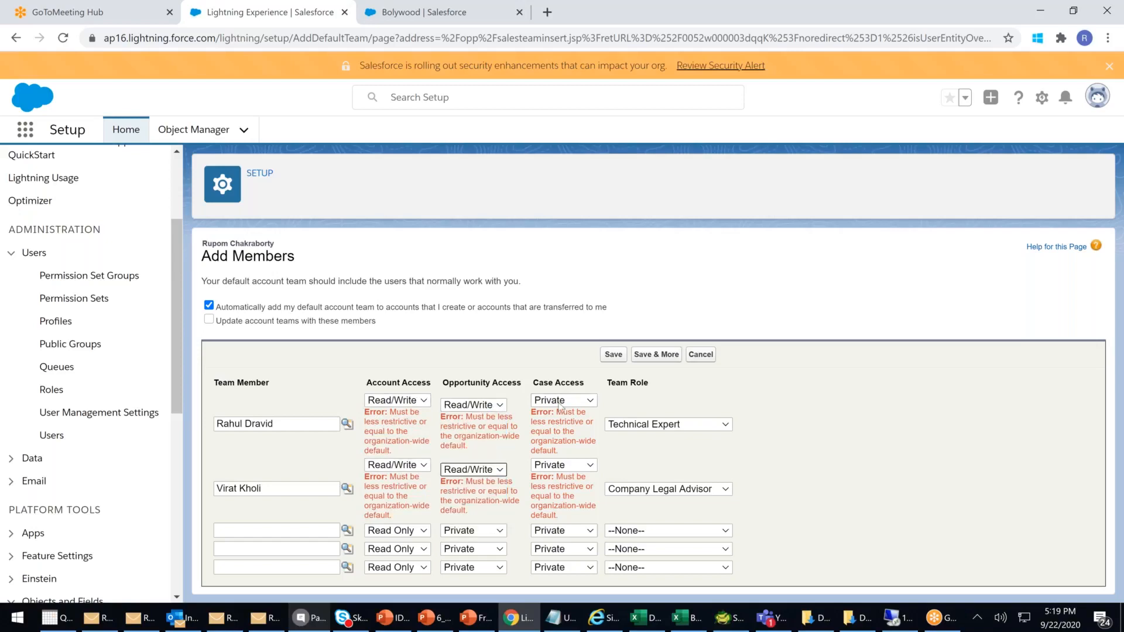
pyautogui.click(559, 401)
pyautogui.click(559, 466)
pyautogui.click(559, 466)
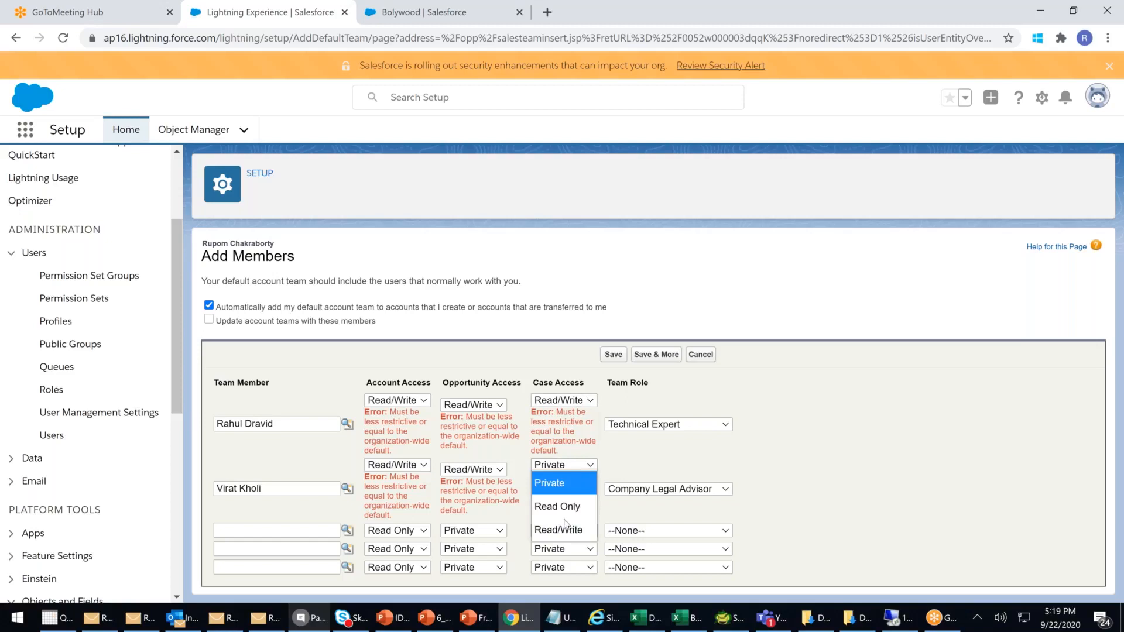
pyautogui.click(565, 527)
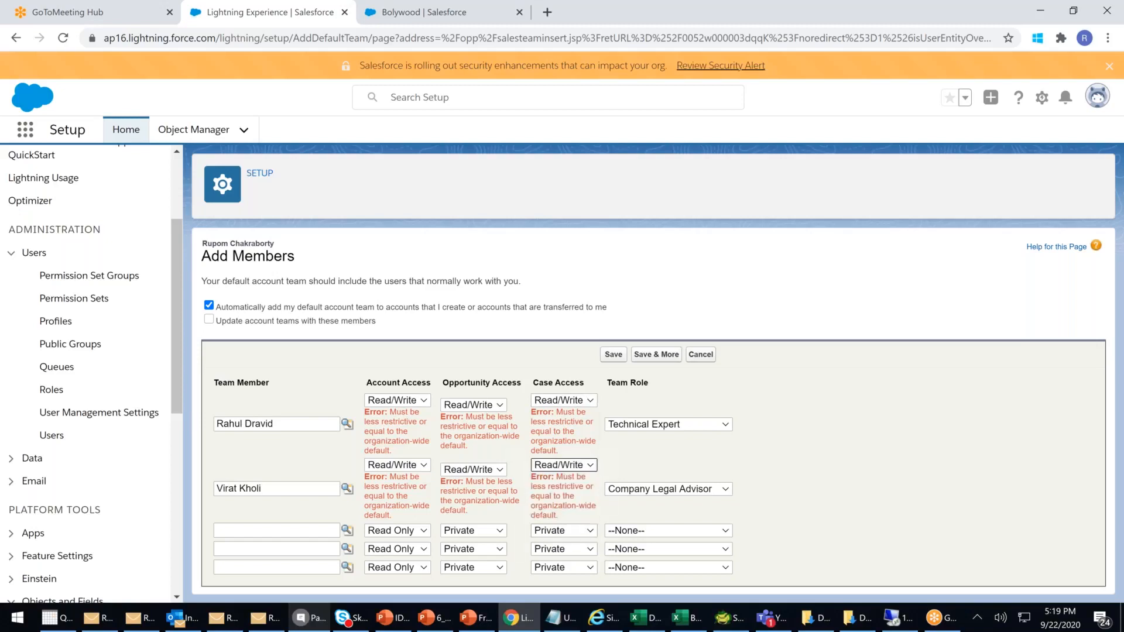
# - Save the default account team and return to the Bolywood account page
pyautogui.click(613, 355)
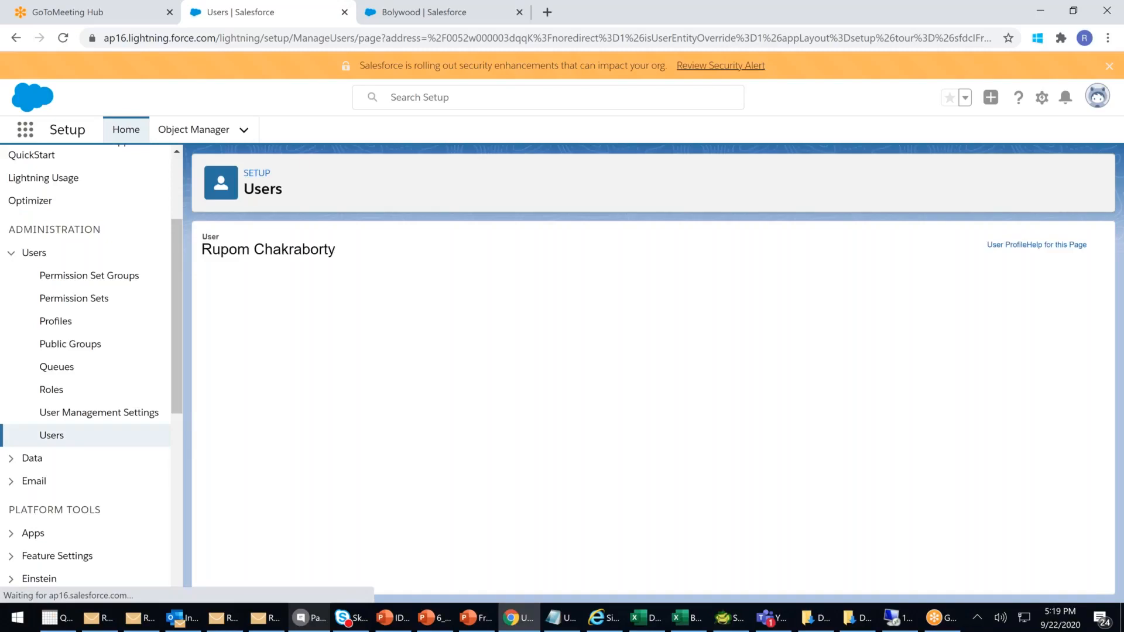
pyautogui.scroll(-15, 616, 360)
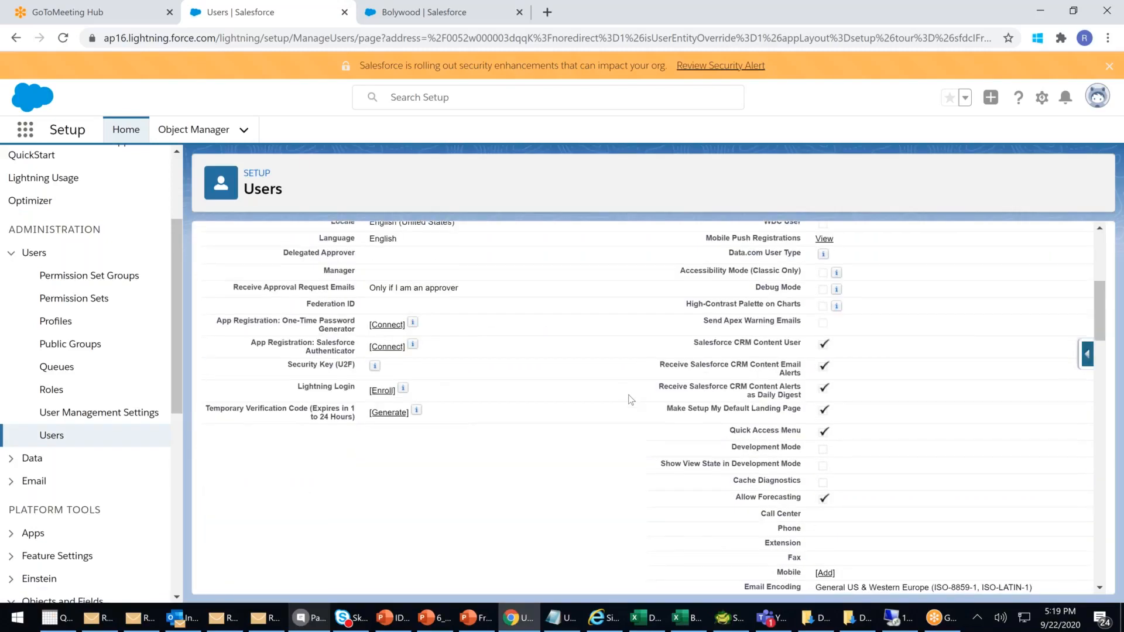
pyautogui.scroll(-1, 627, 401)
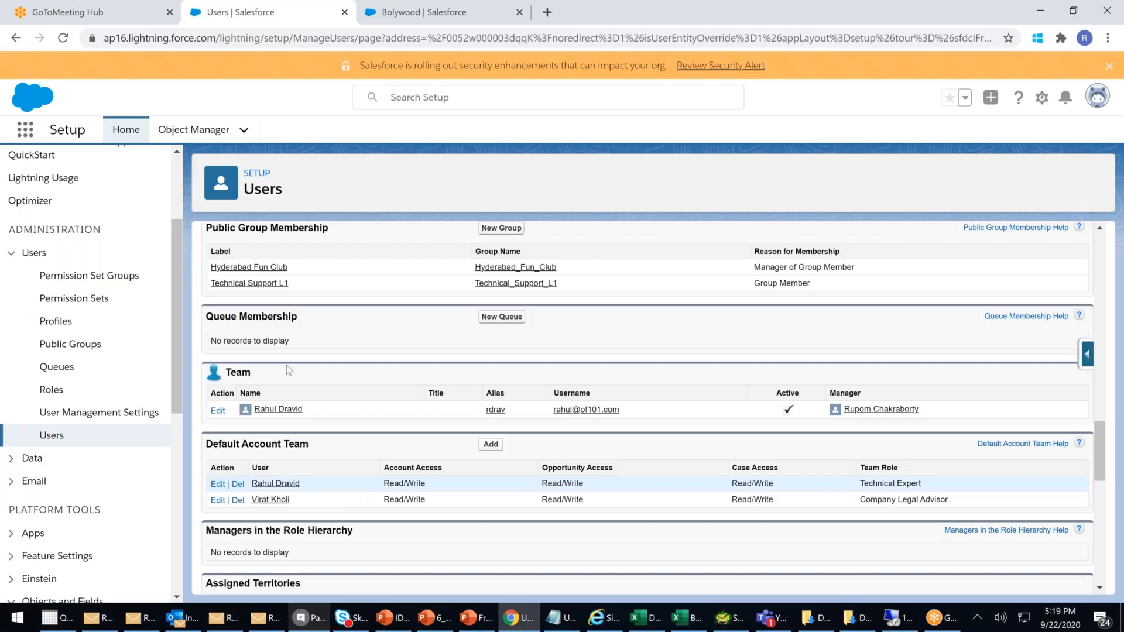
pyautogui.click(436, 21)
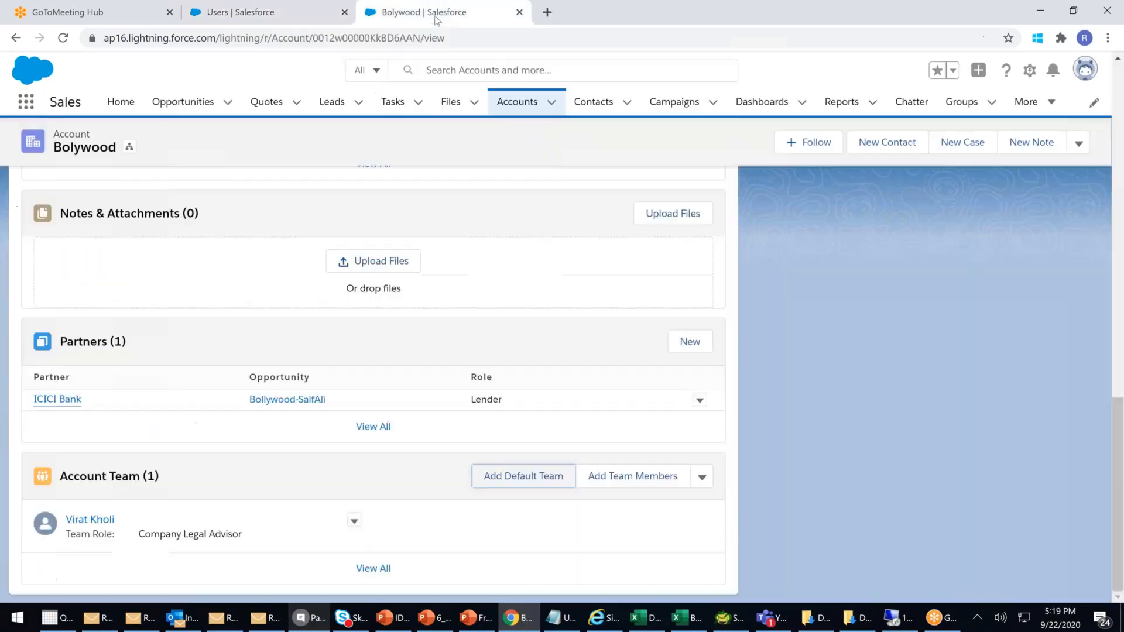
# - Start a new account, typing HDFC and choosing HDFC Life Insurance Company from the suggestions
pyautogui.click(510, 106)
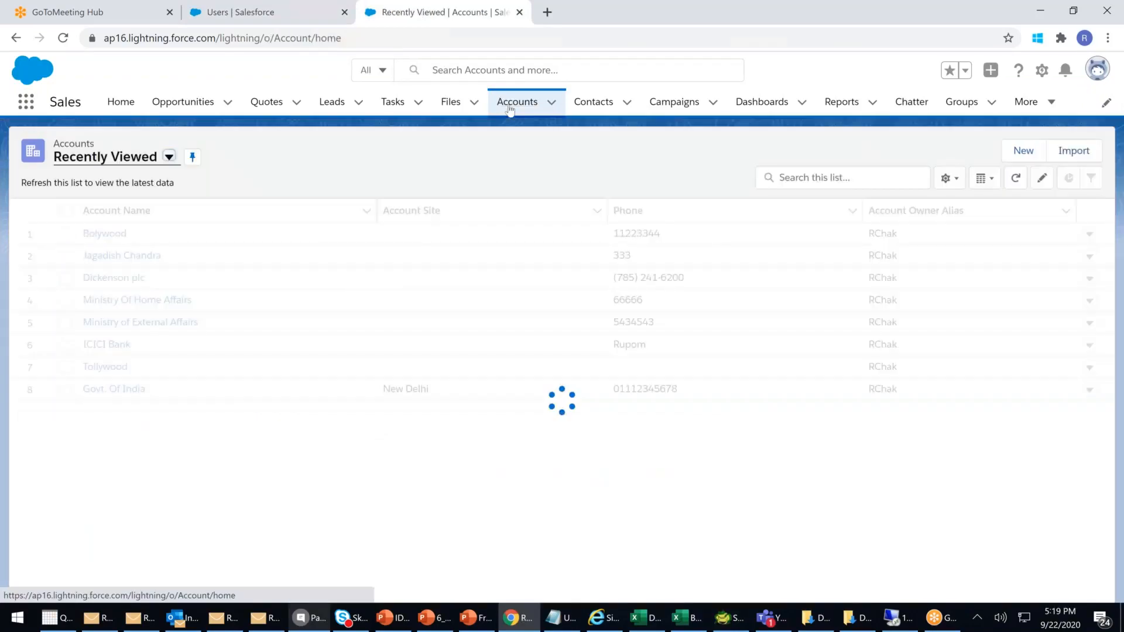
pyautogui.click(1024, 153)
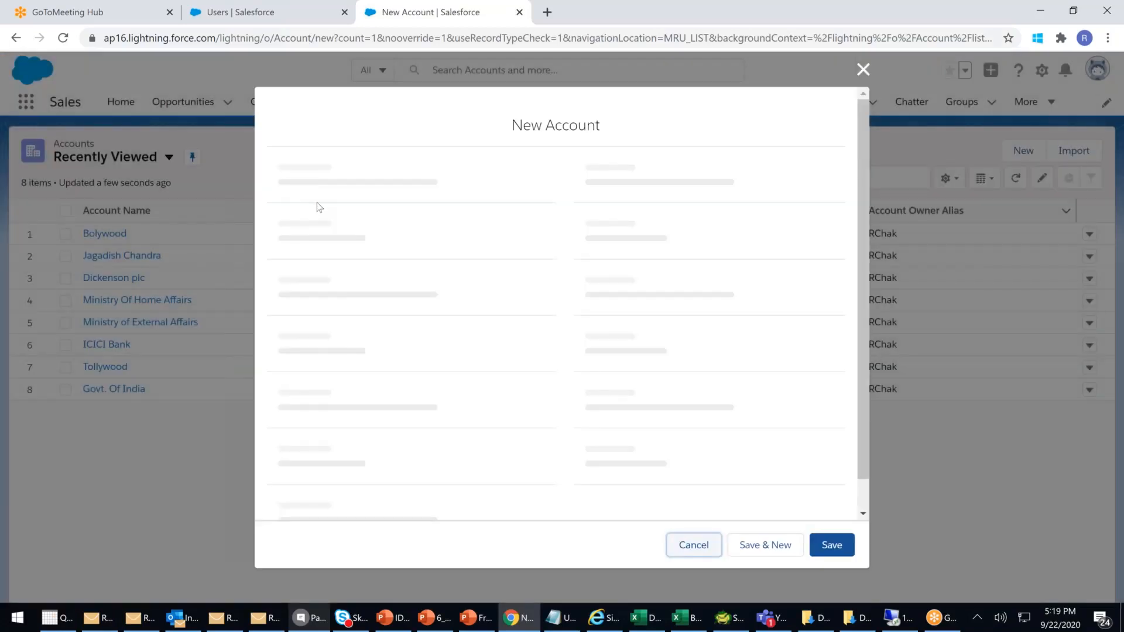
pyautogui.click(314, 257)
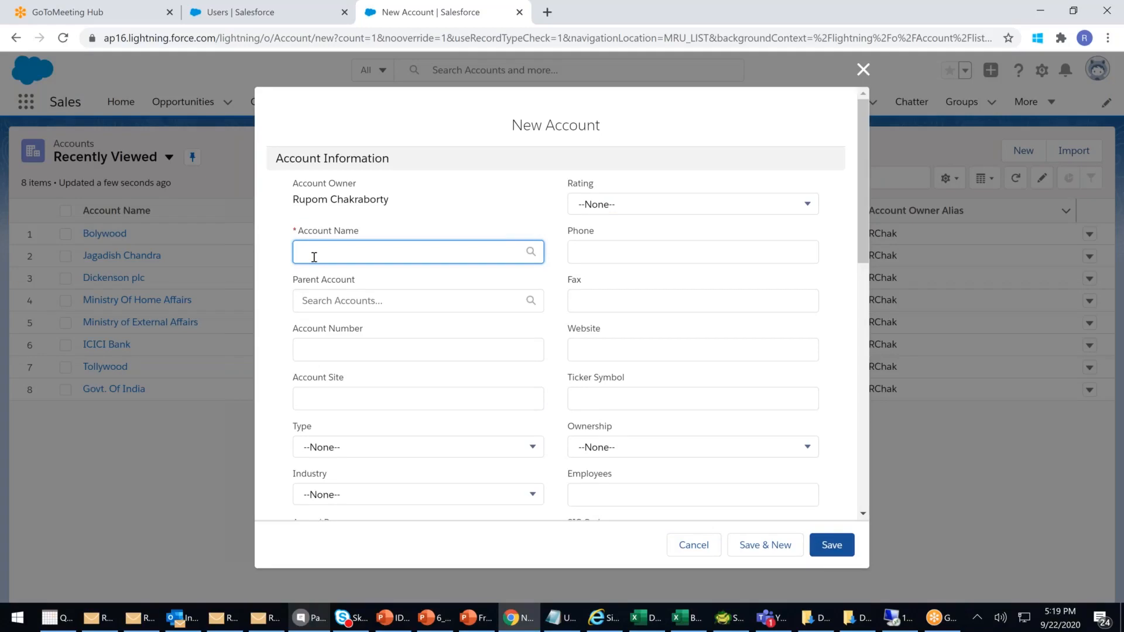
pyautogui.write('HRSF')
pyautogui.press('BackSpace')
pyautogui.press('BackSpace')
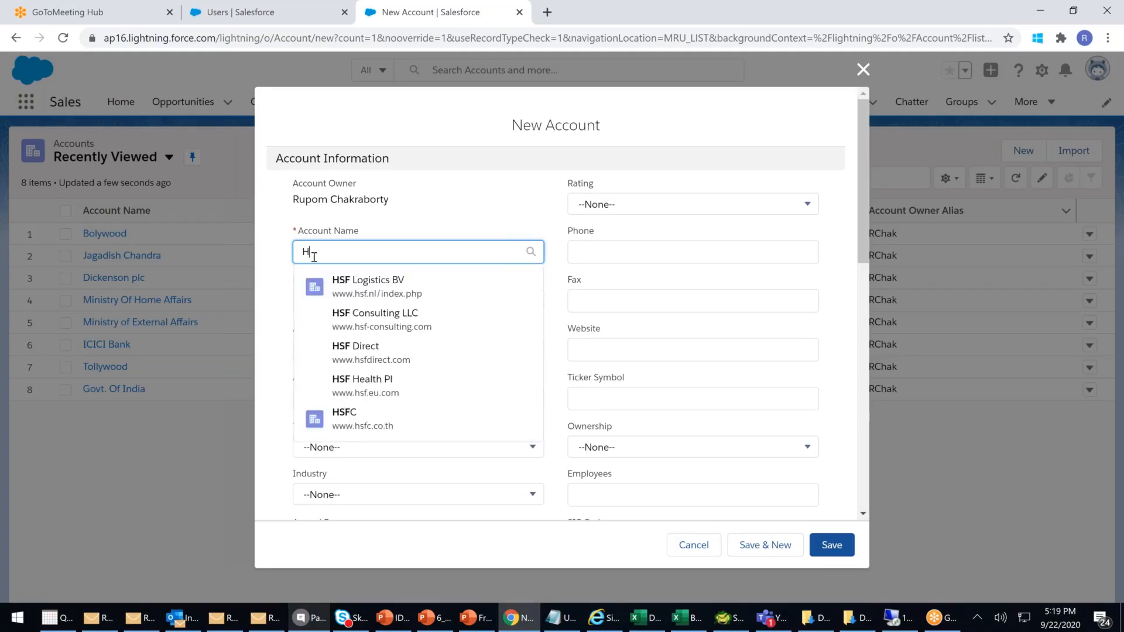
pyautogui.write('S')
pyautogui.press('BackSpace')
pyautogui.write('DFC ')
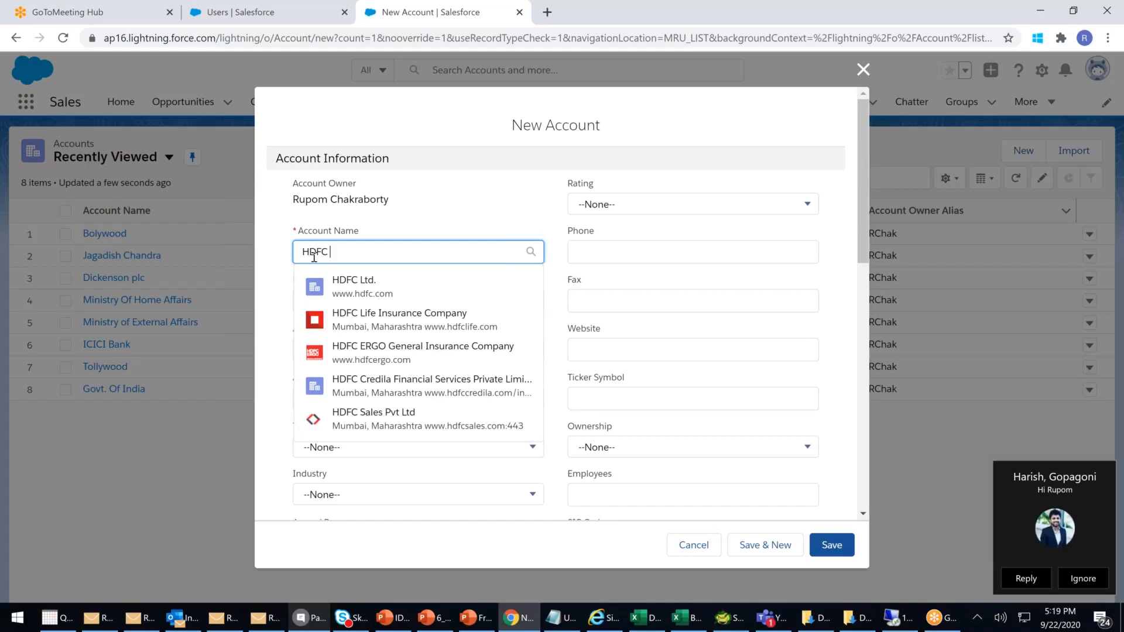
pyautogui.write('B')
pyautogui.press('BackSpace')
pyautogui.press('BackSpace')
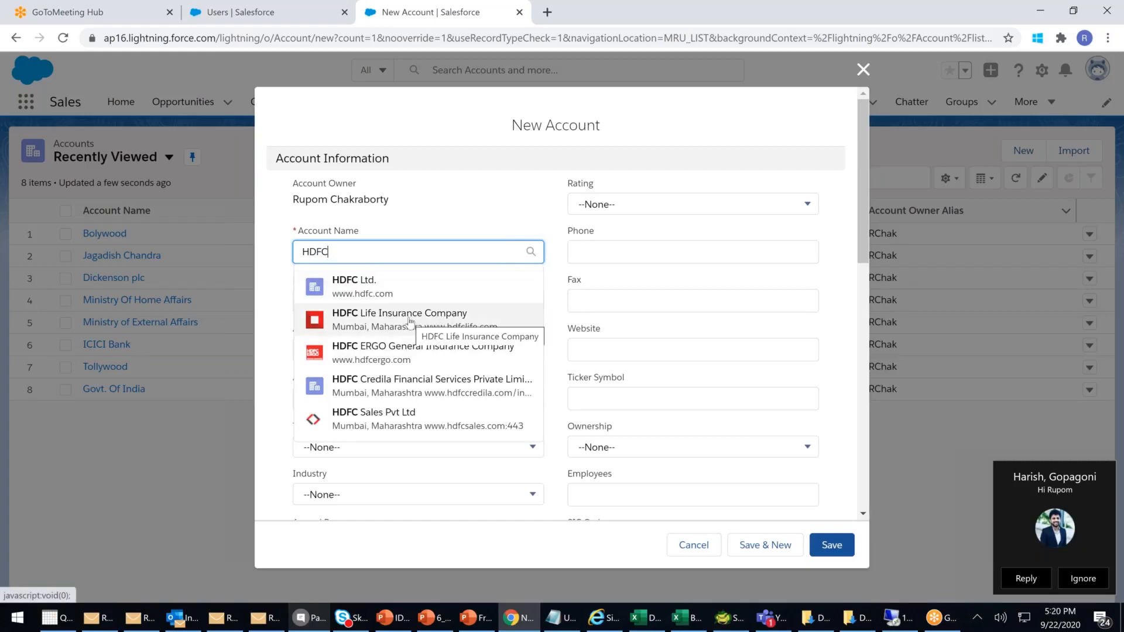
pyautogui.click(411, 322)
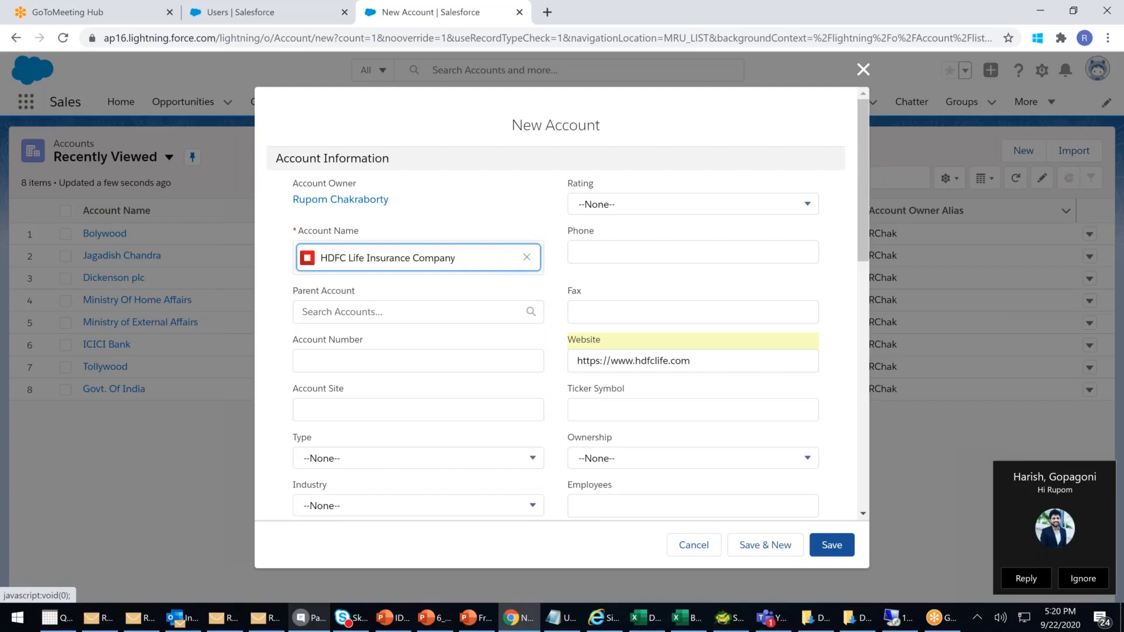
pyautogui.click(1034, 480)
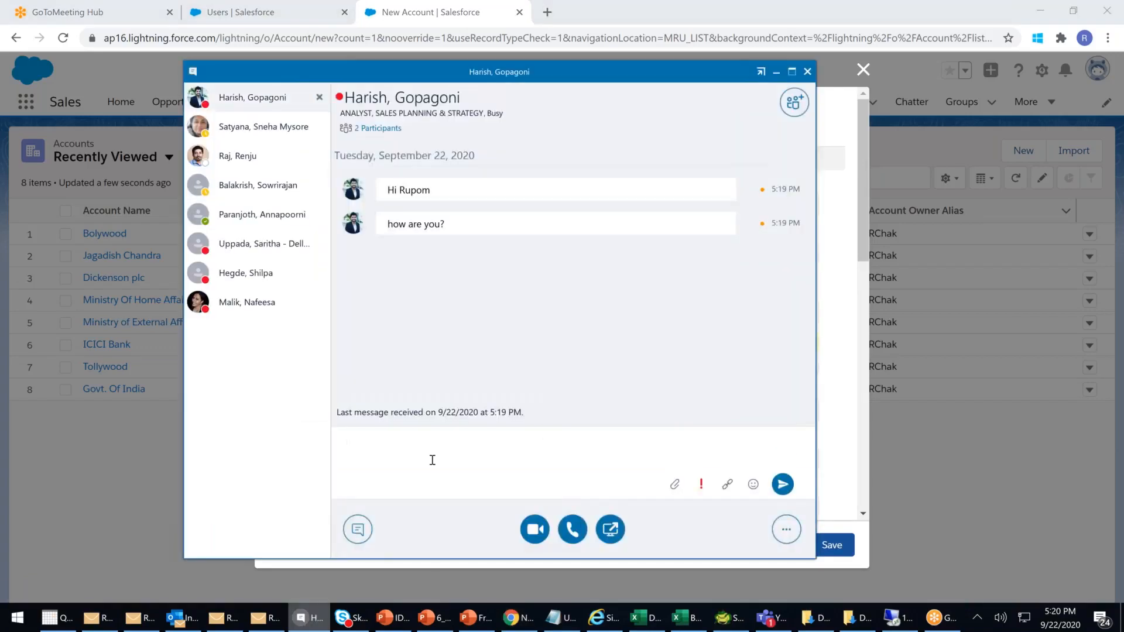
# - Send the colleague a 'Hi' greeting addressed to them by name in the chat
pyautogui.write('hI hARI')
pyautogui.press('BackSpace')
pyautogui.press('BackSpace')
pyautogui.press('BackSpace')
pyautogui.press('BackSpace')
pyautogui.press('BackSpace')
pyautogui.press('BackSpace')
pyautogui.press('BackSpace')
pyautogui.write('Hi Sa')
pyautogui.press('BackSpace')
pyautogui.press('BackSpace')
pyautogui.write('Ja')
pyautogui.press('BackSpace')
pyautogui.write('Har')
pyautogui.press('BackSpace')
pyautogui.press('BackSpace')
pyautogui.press('BackSpace')
pyautogui.write('Harish')
pyautogui.press('Return')
# - Reply 'Good .., I am in meeting' and 'will ping you back', then minimize the chat
pyautogui.write('Good .., I am in meeting')
pyautogui.press('Return')
pyautogui.write('w')
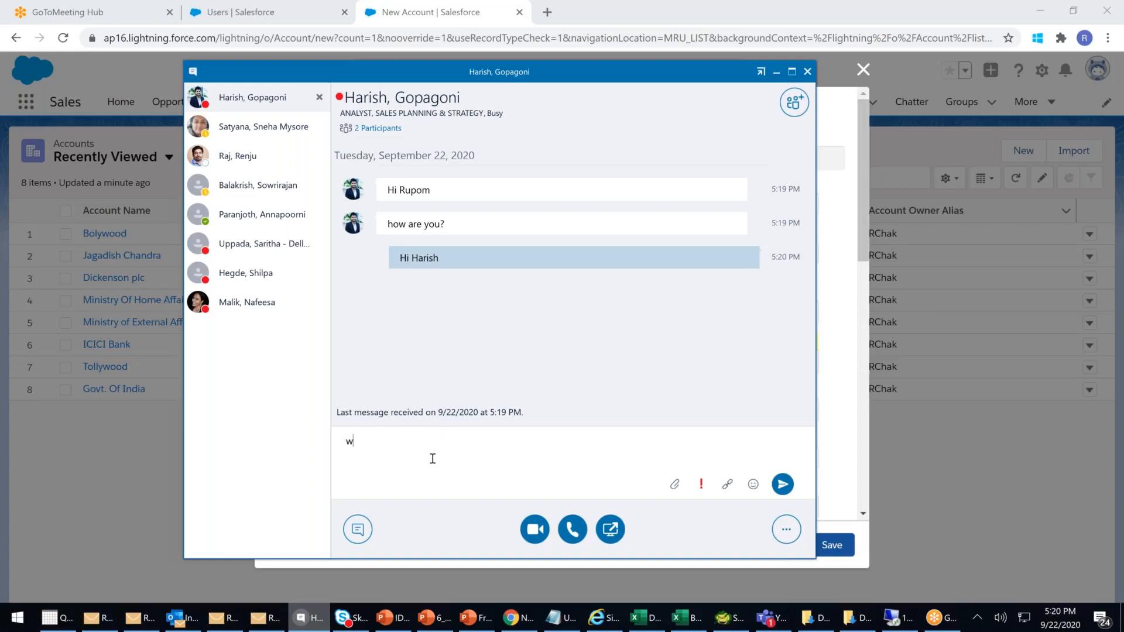
pyautogui.write('ill ping you back')
pyautogui.press('Return')
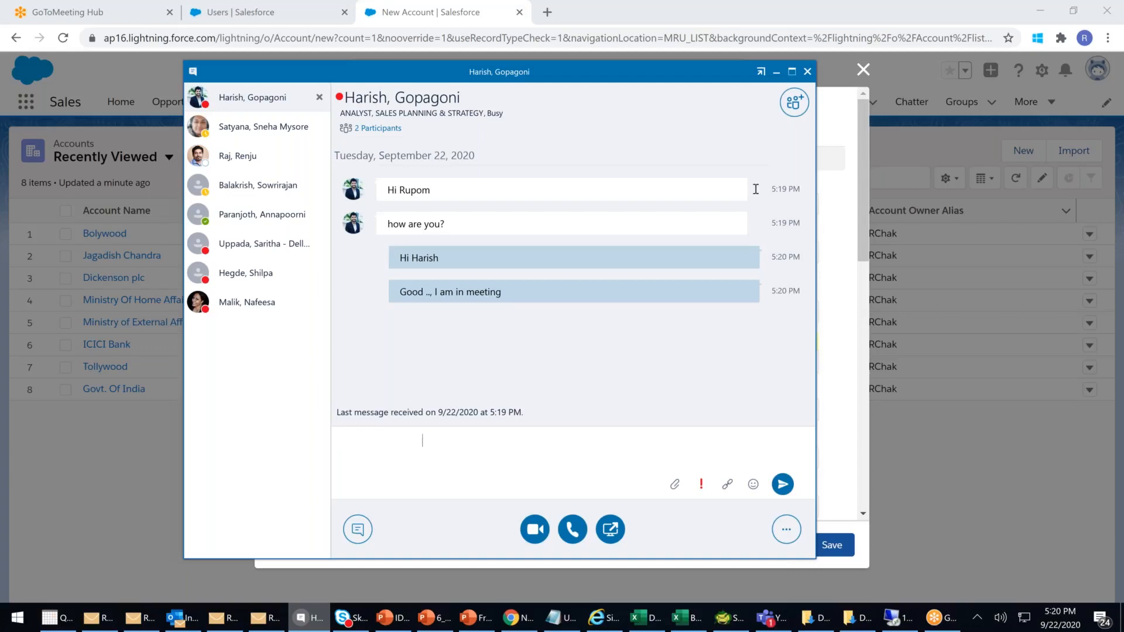
pyautogui.click(777, 72)
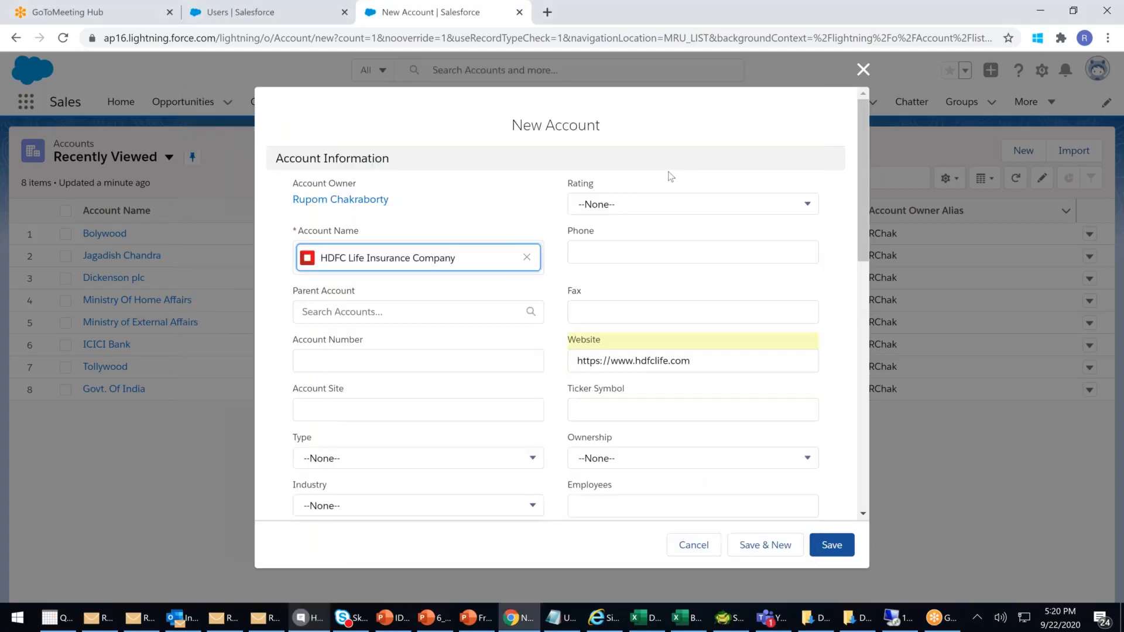
# - Enter phone 1111 and fax 22222 for HDFC Life Insurance Company and save the new account
pyautogui.click(417, 294)
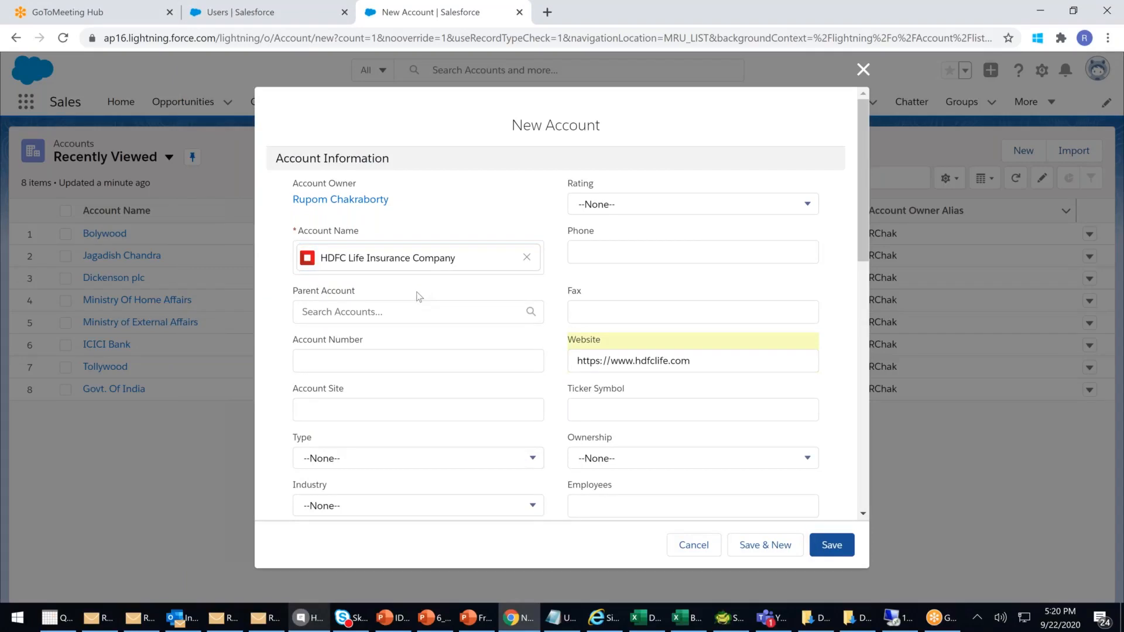
pyautogui.click(597, 247)
pyautogui.write('1111')
pyautogui.click(595, 305)
pyautogui.write('22222')
pyautogui.click(603, 410)
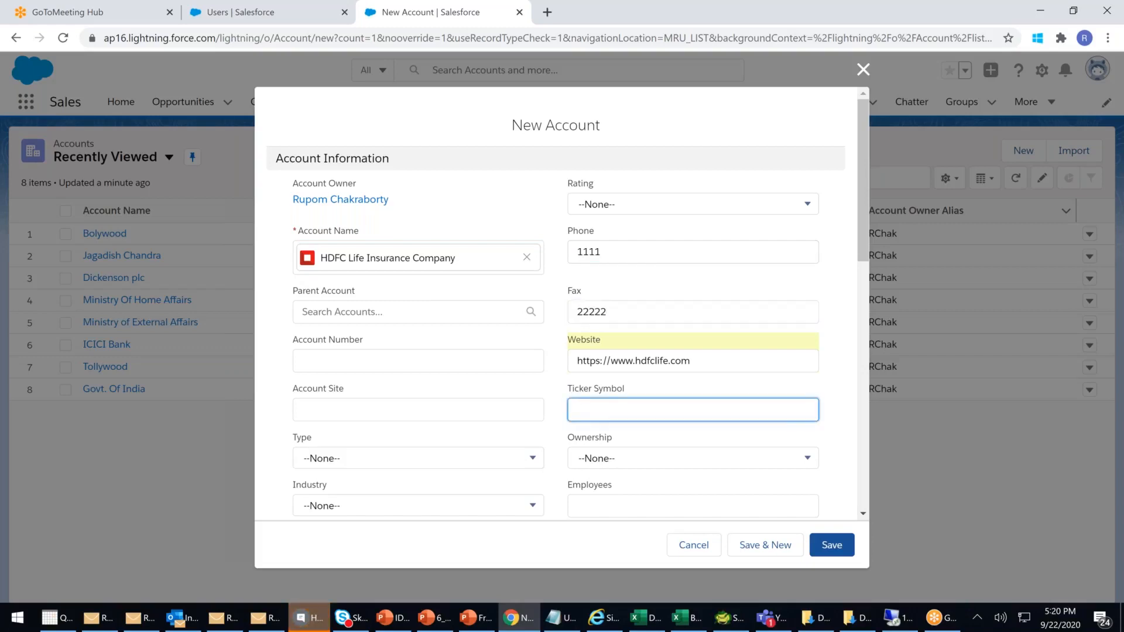
pyautogui.scroll(-1, 674, 486)
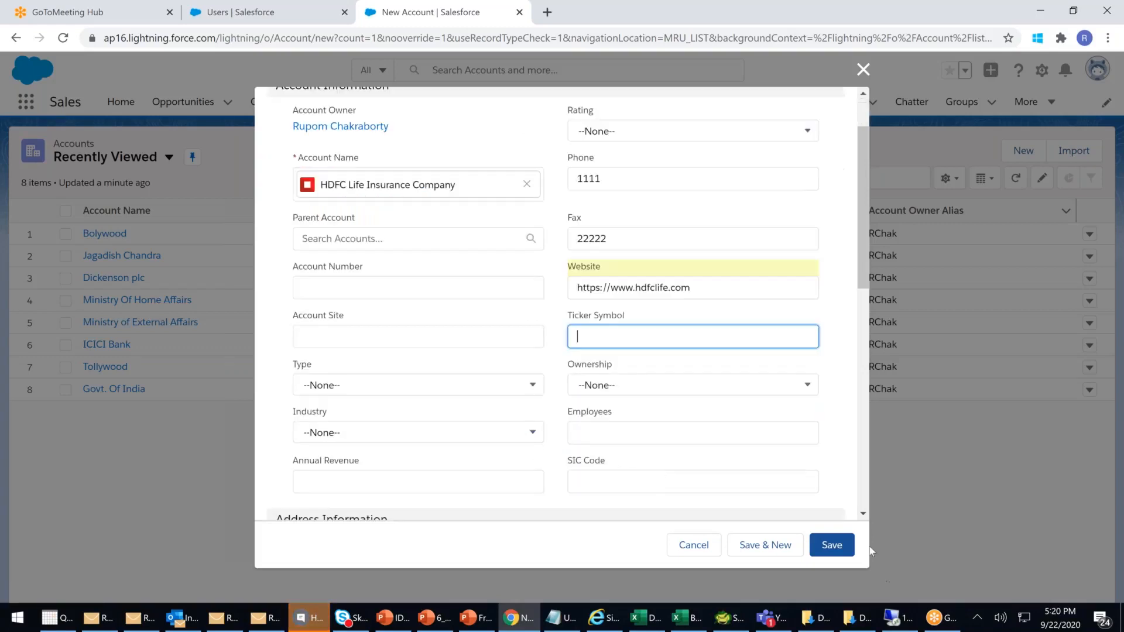
pyautogui.click(832, 546)
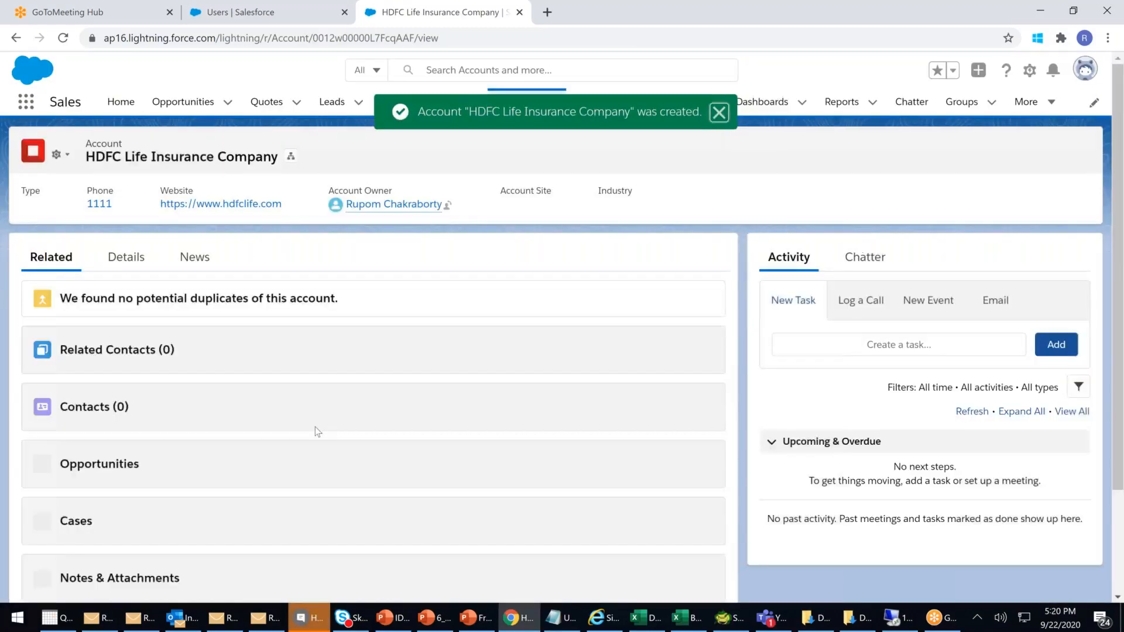
pyautogui.scroll(-3, 337, 382)
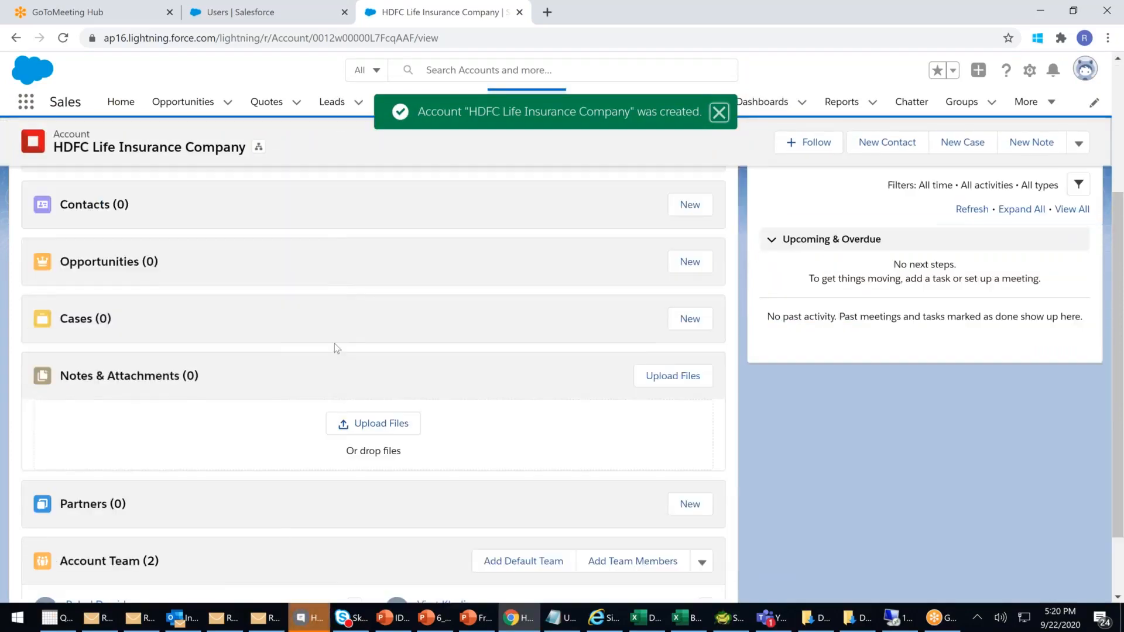
pyautogui.scroll(-2, 335, 344)
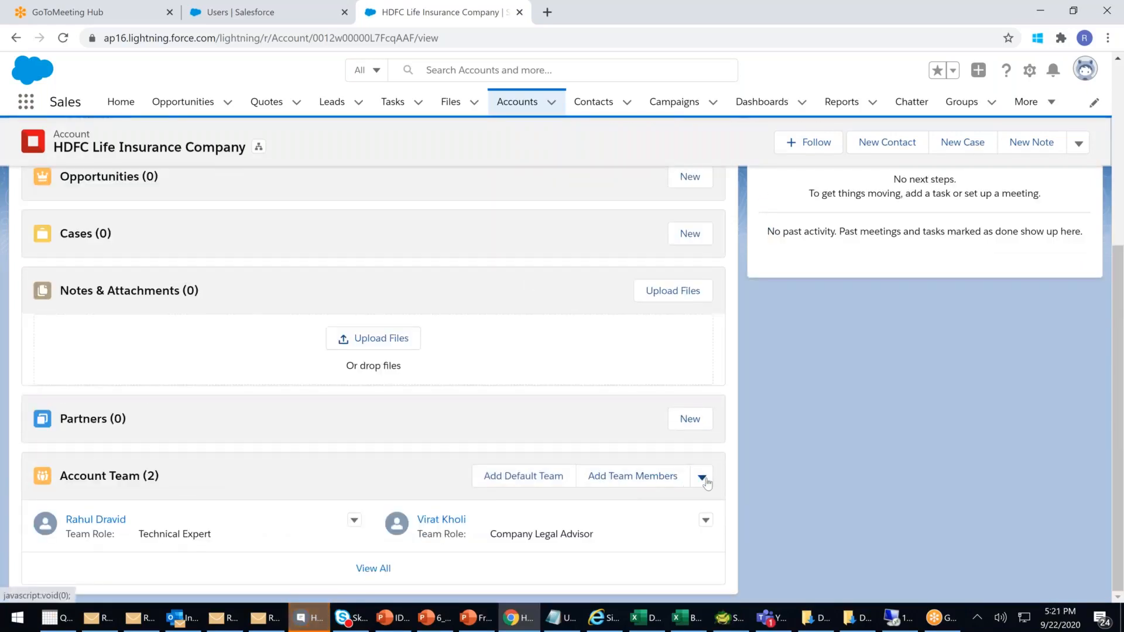
pyautogui.click(702, 477)
pyautogui.click(611, 542)
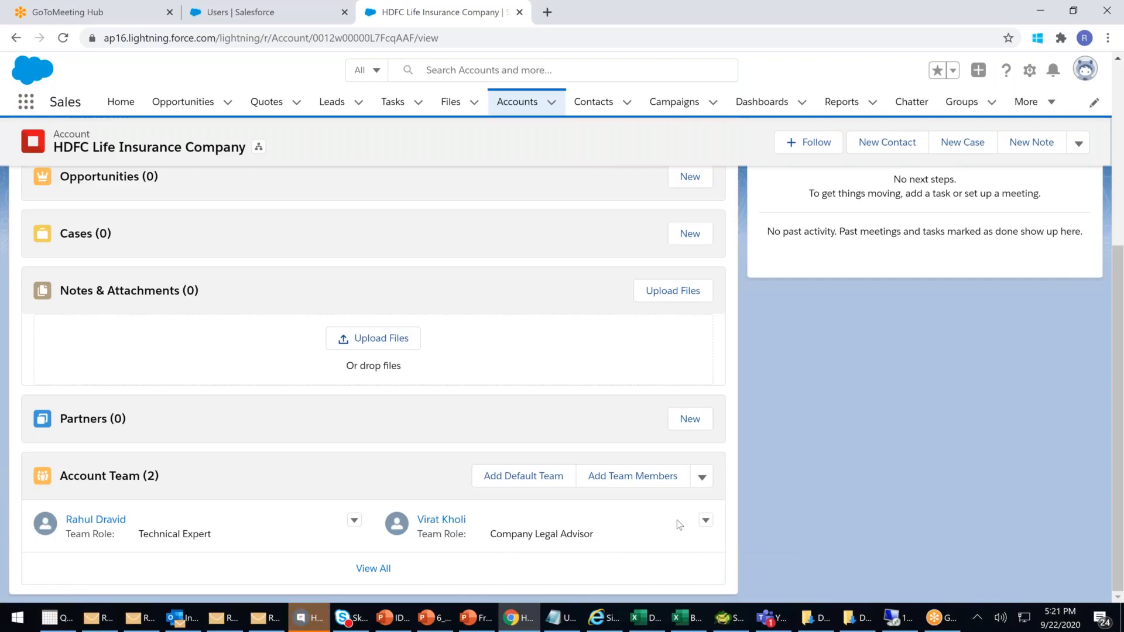
pyautogui.click(706, 521)
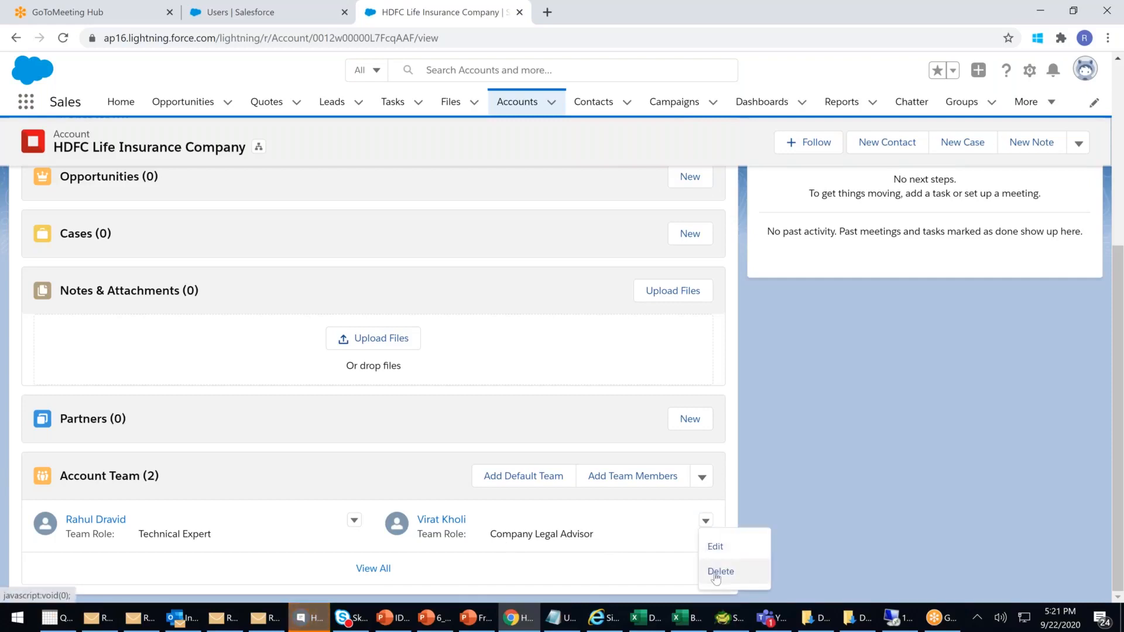
pyautogui.click(627, 552)
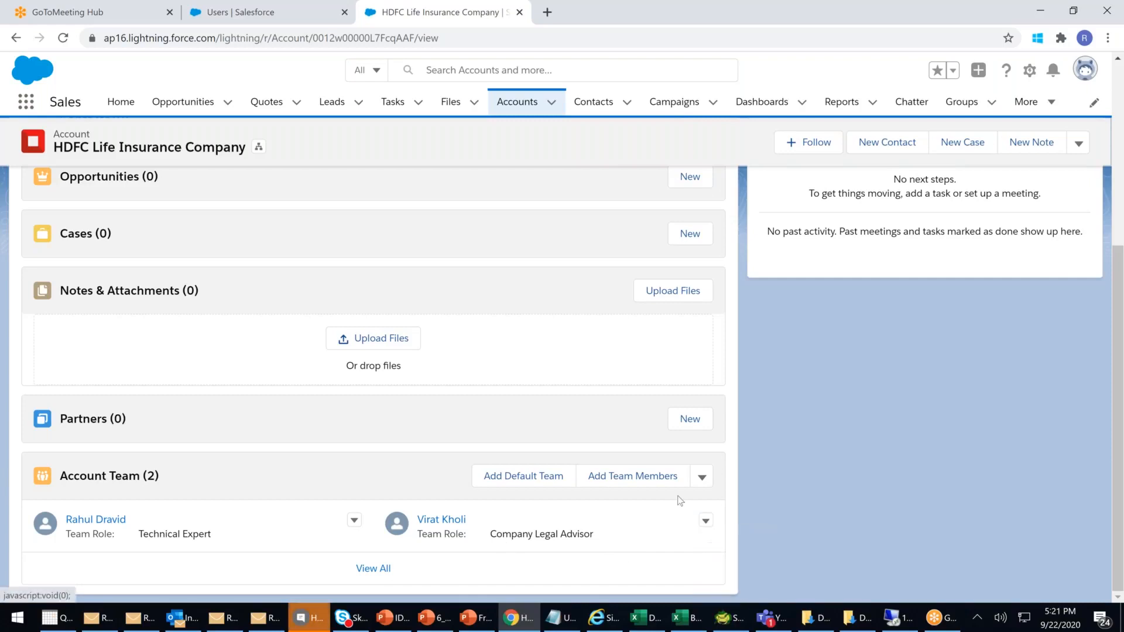
pyautogui.click(702, 478)
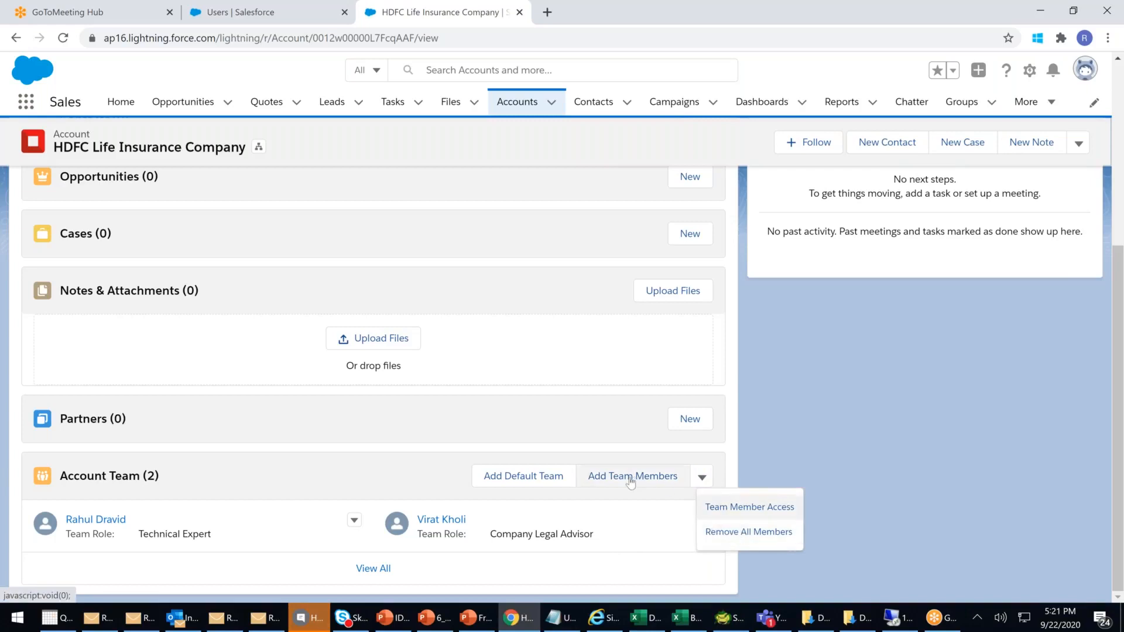
pyautogui.click(609, 528)
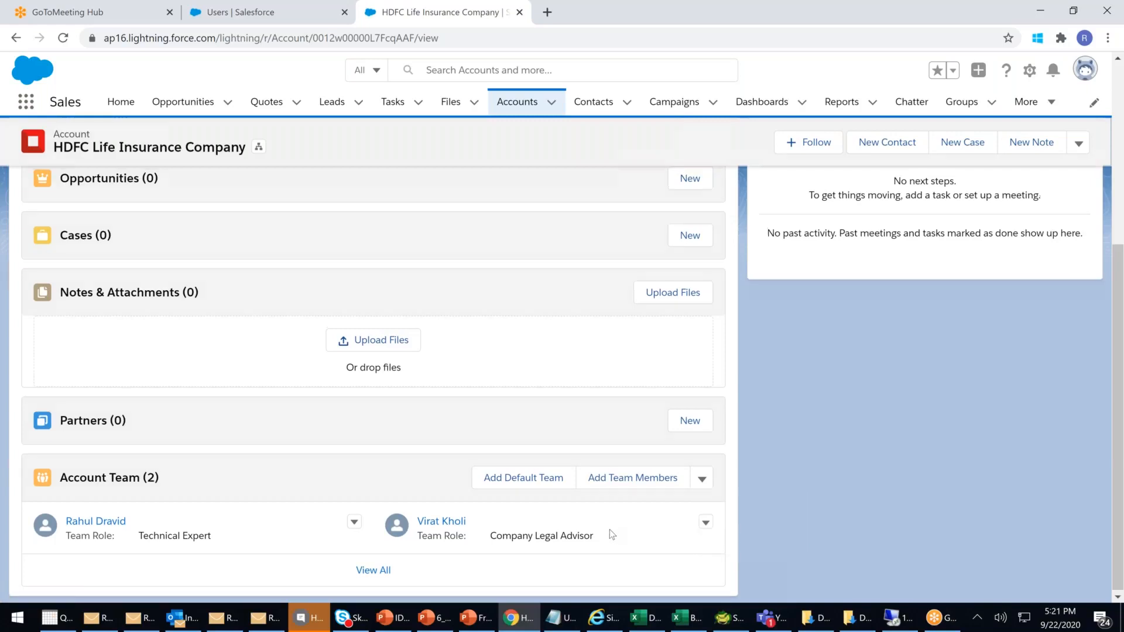
pyautogui.scroll(5, 610, 529)
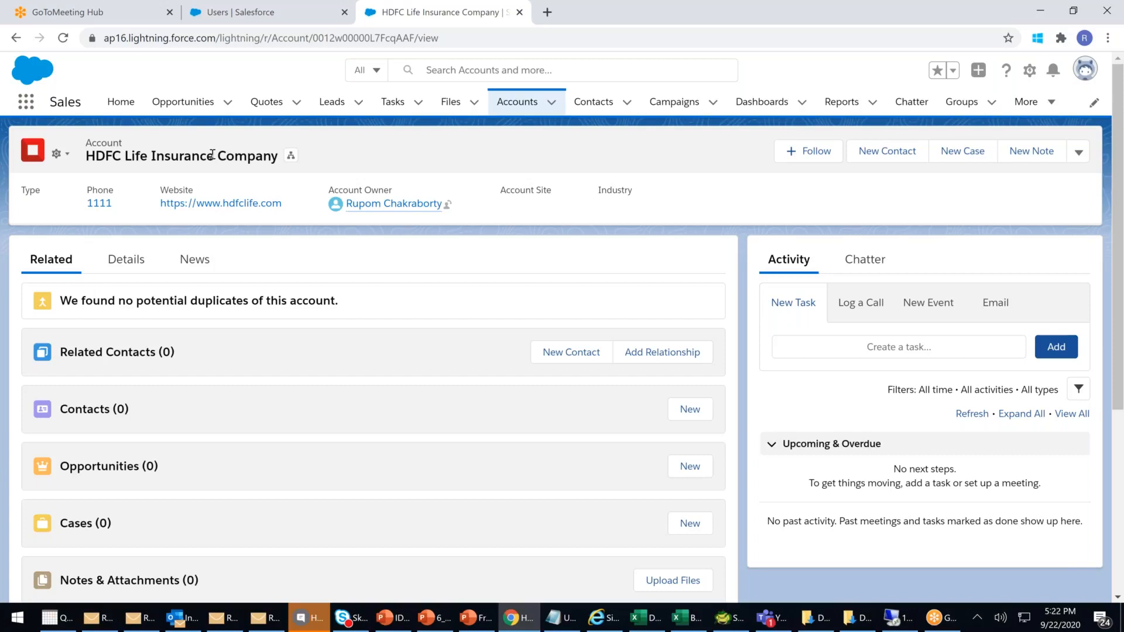
# - Open the Govt. Of India account from recently viewed accounts and add the owner's default team: Rahul Dravid and Virat Kholi
pyautogui.click(521, 114)
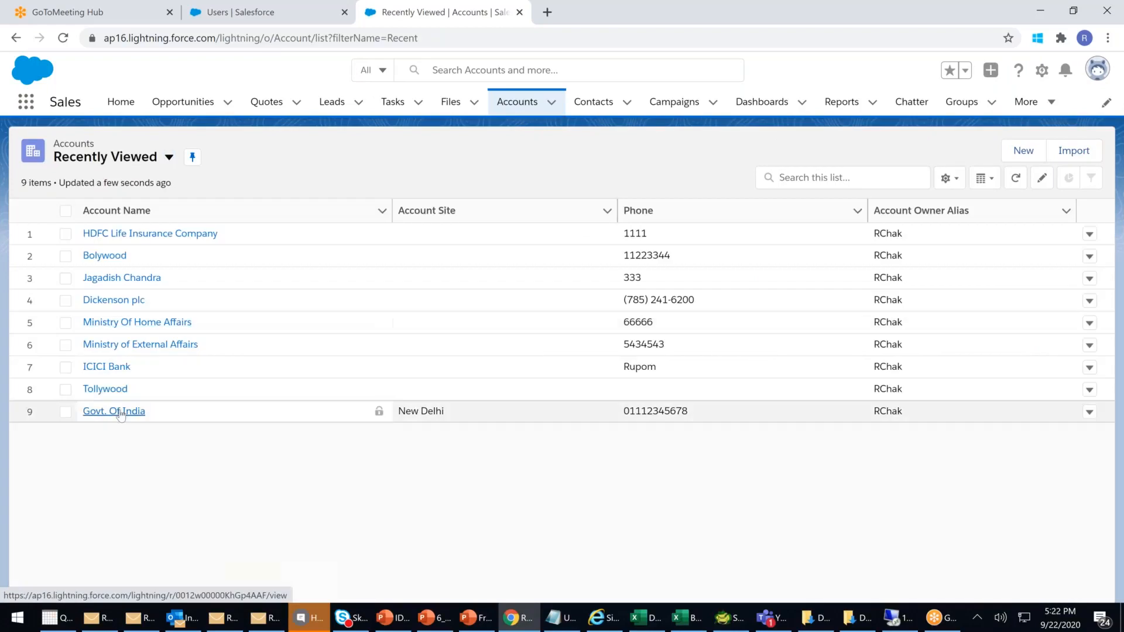
pyautogui.click(120, 412)
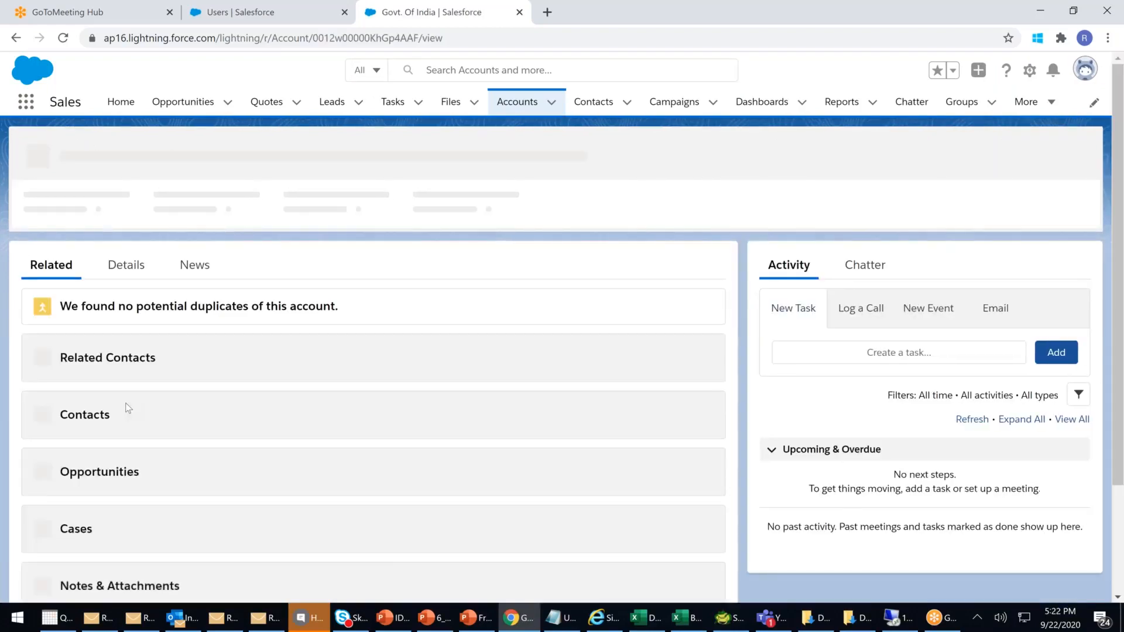
pyautogui.scroll(-8, 350, 369)
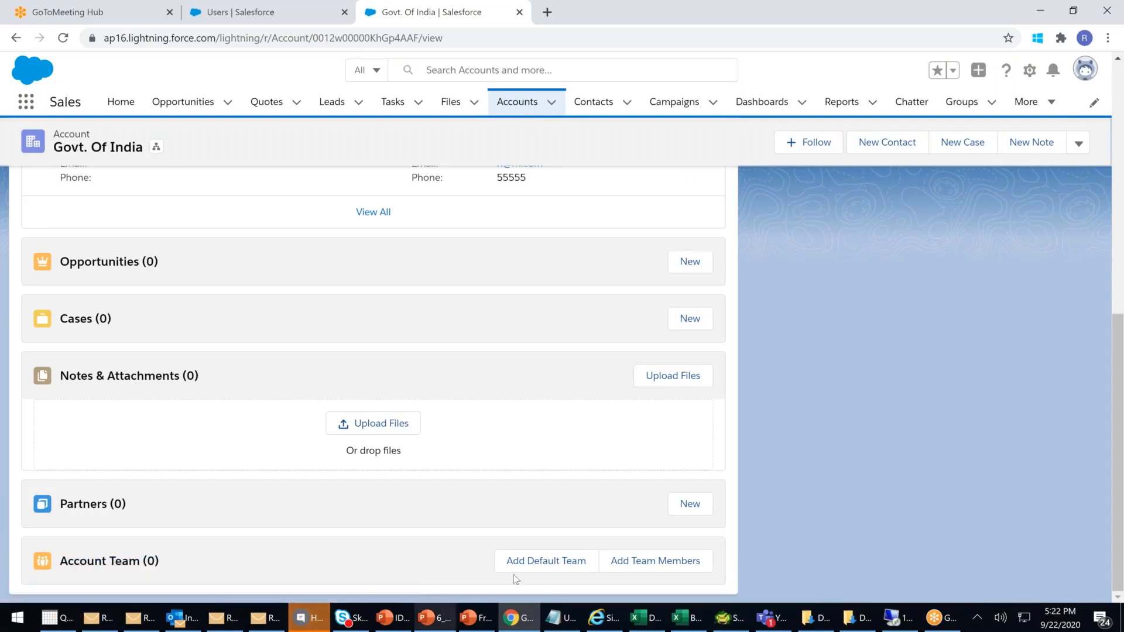
pyautogui.click(536, 563)
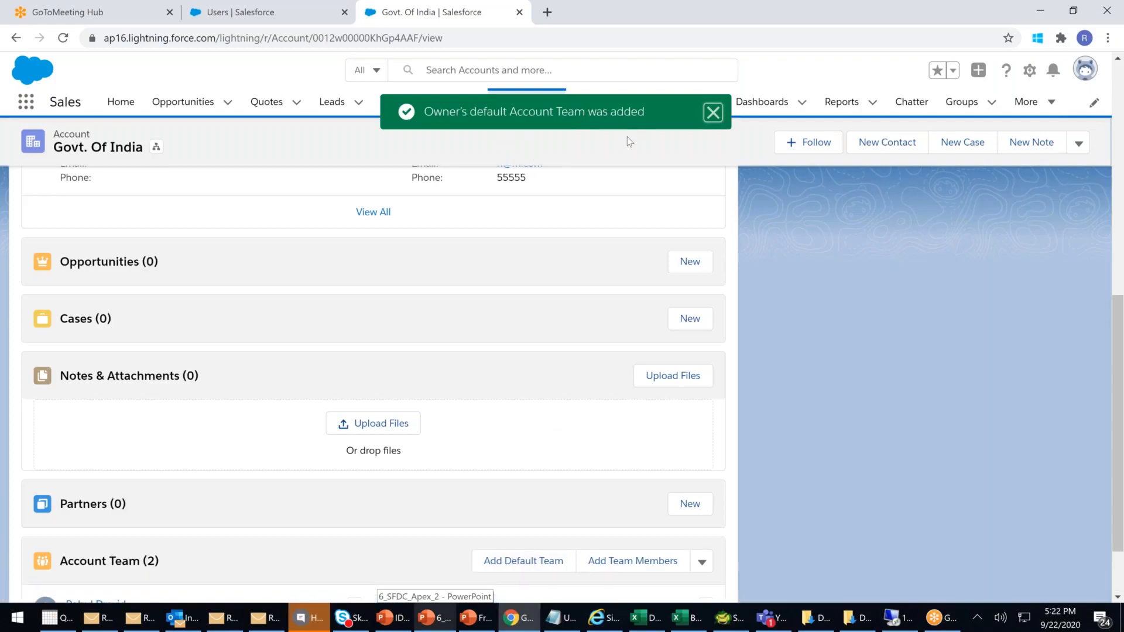
pyautogui.scroll(-2, 419, 469)
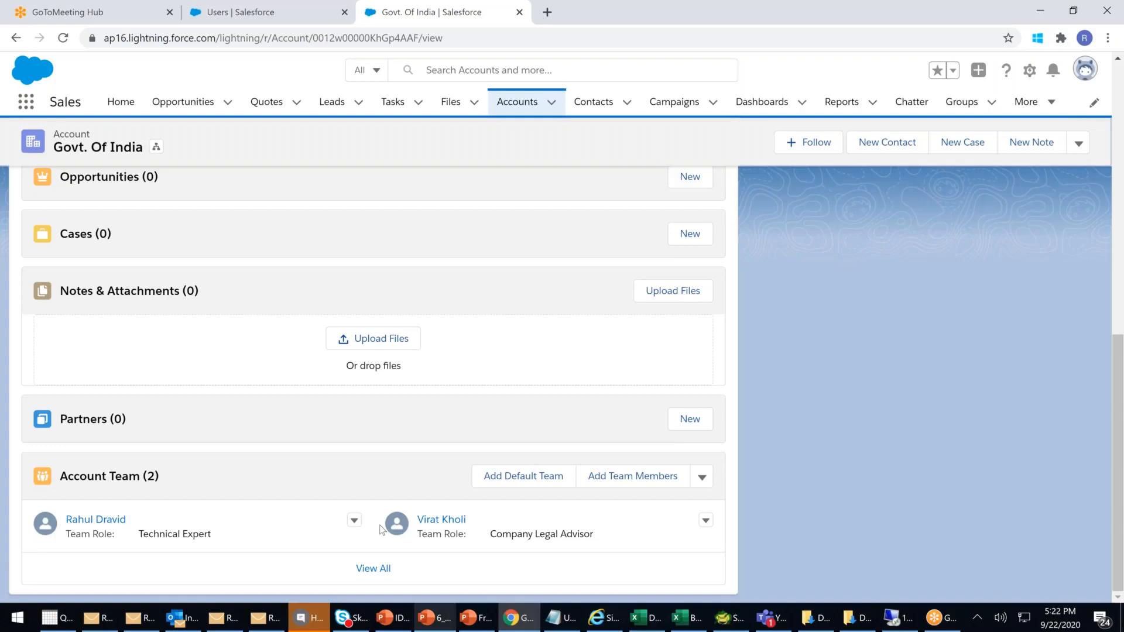
pyautogui.scroll(15, 383, 462)
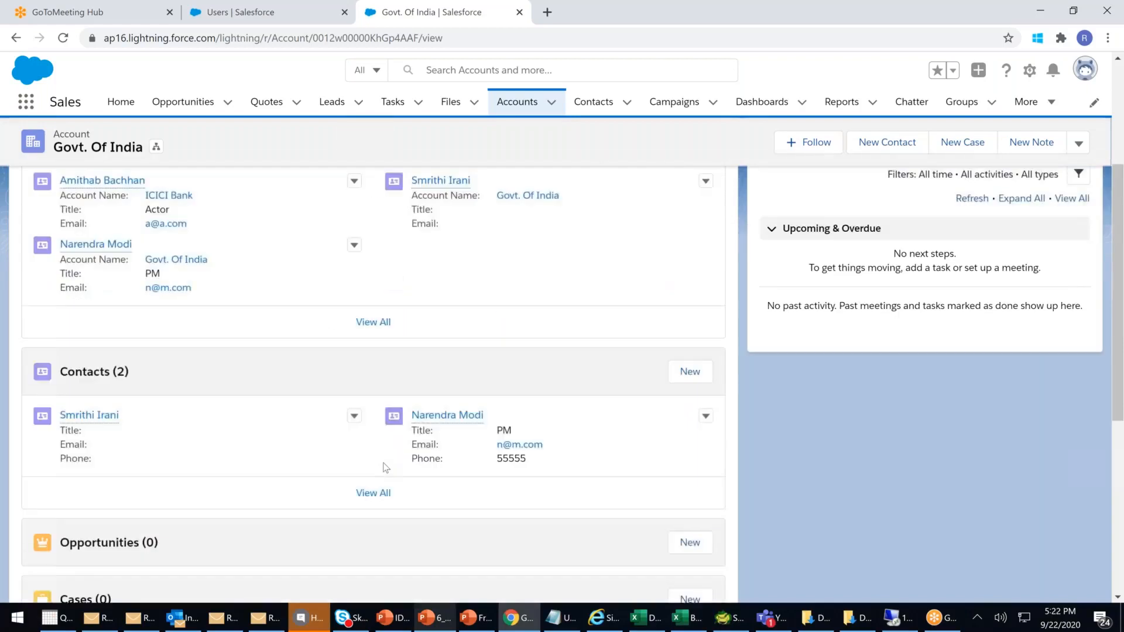
pyautogui.scroll(-15, 326, 485)
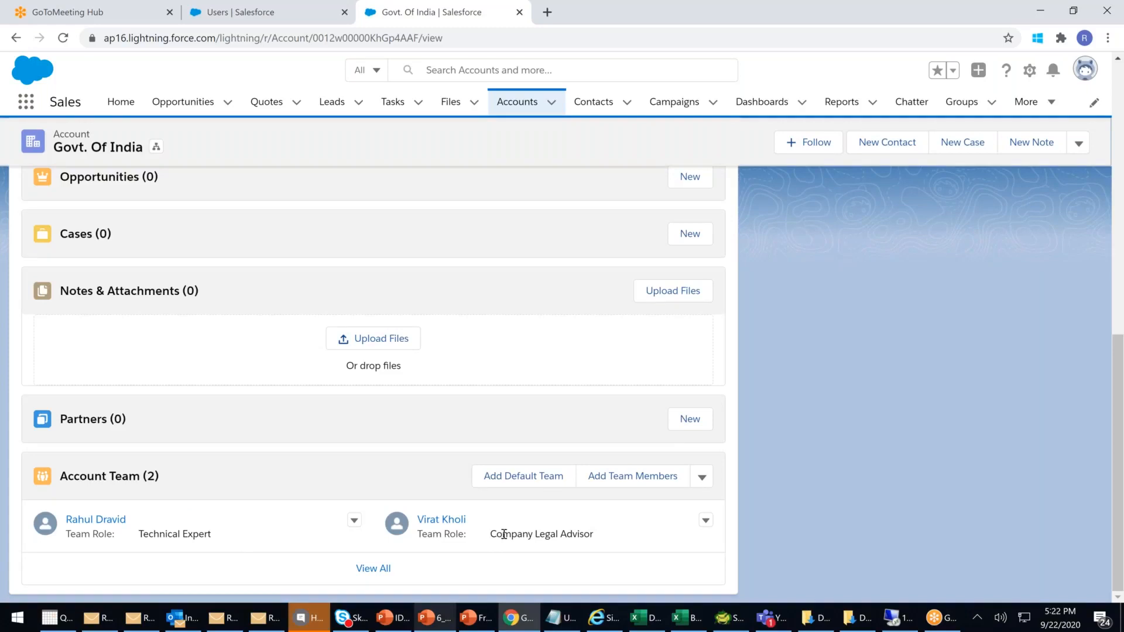
pyautogui.scroll(15, 504, 533)
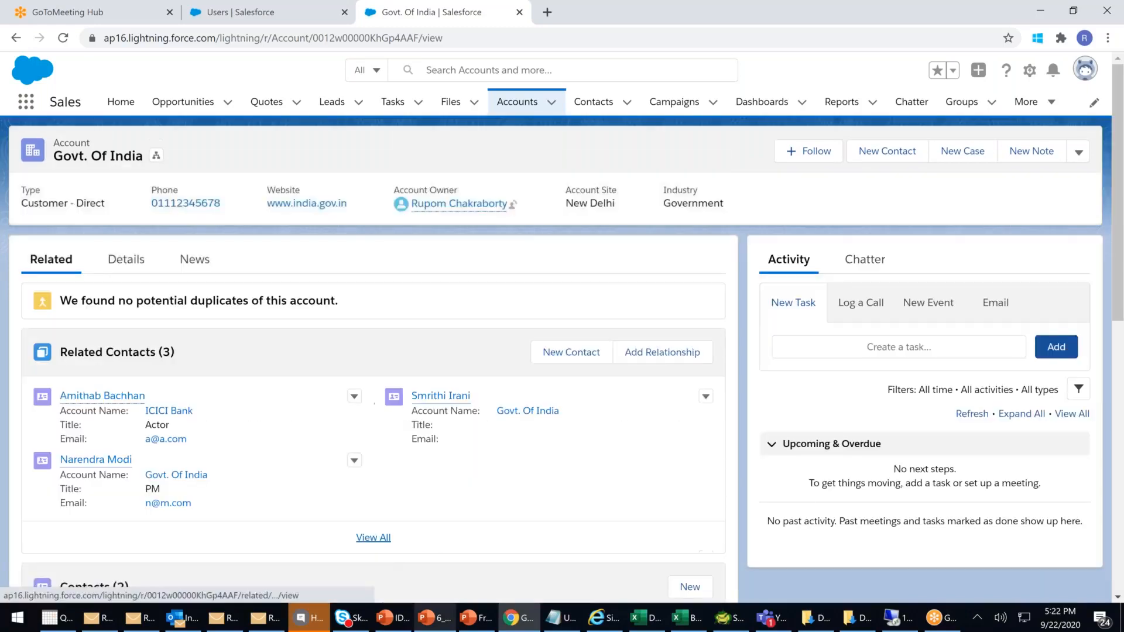
# - Return to the Setup user page and review its Default Account Team of Technical Expert and Company Legal Advisor
pyautogui.click(281, 21)
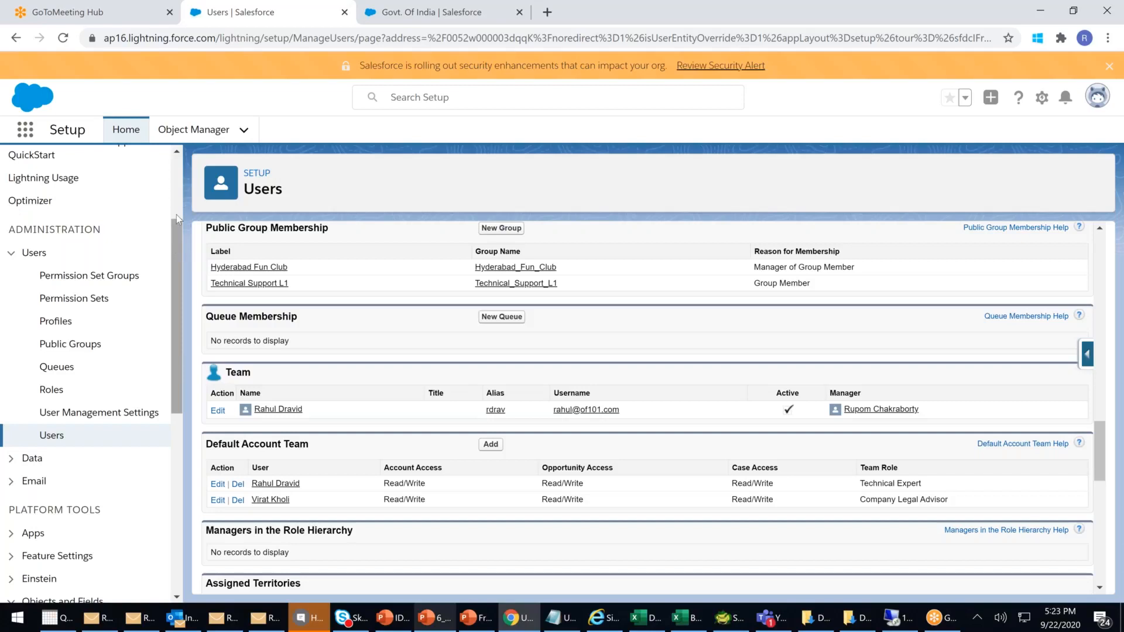
pyautogui.moveTo(177, 215); pyautogui.dragTo(156, 150)
pyautogui.click(65, 168)
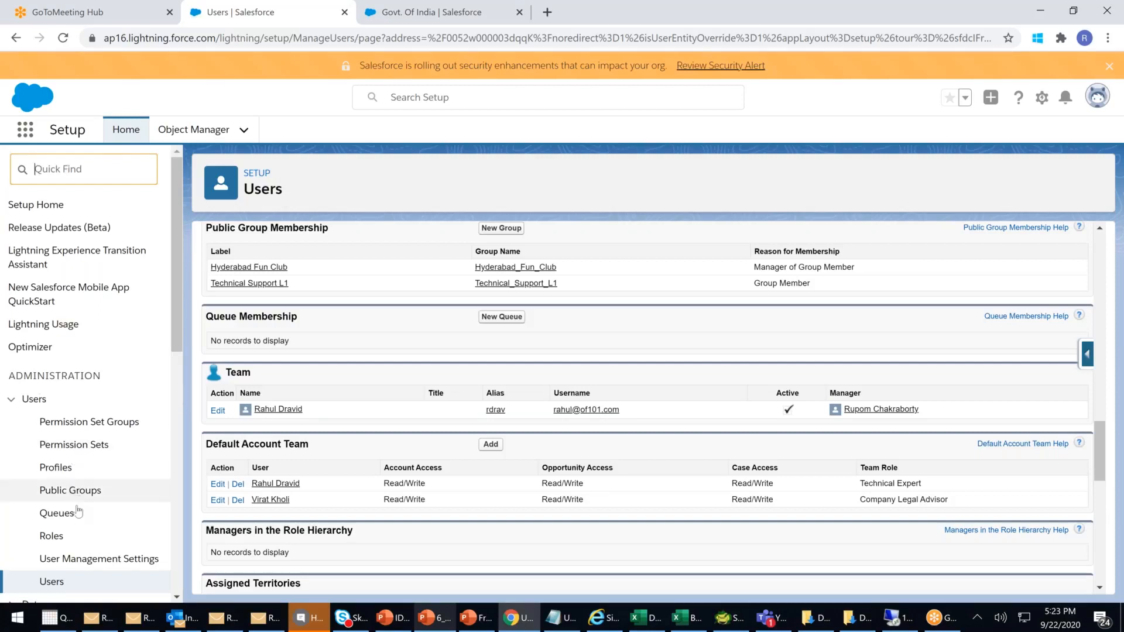
pyautogui.scroll(-1, 51, 463)
# - Expand every role in the Setup Roles hierarchy, scroll through it, then go back to the Govt. Of India tab
pyautogui.click(51, 463)
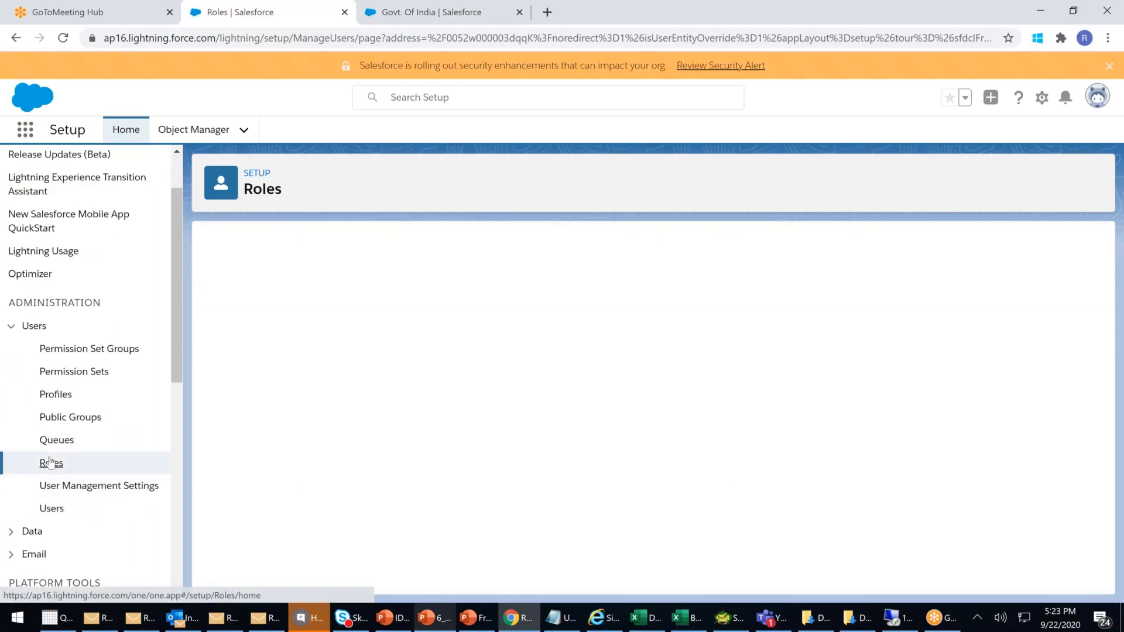
pyautogui.click(661, 534)
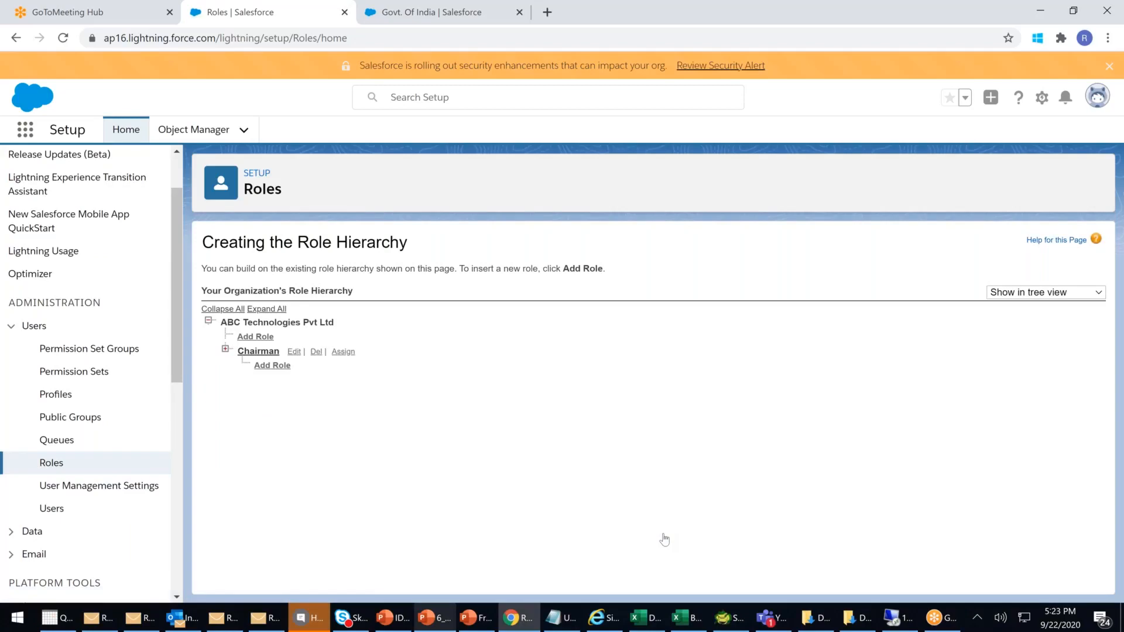
pyautogui.click(266, 309)
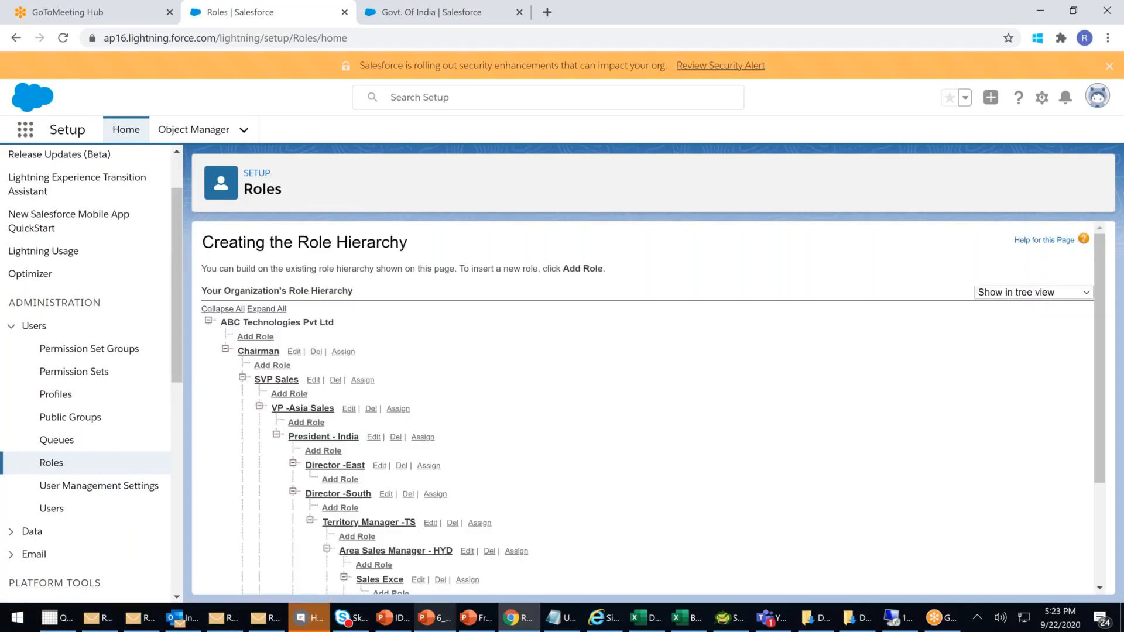
pyautogui.scroll(-1, 479, 464)
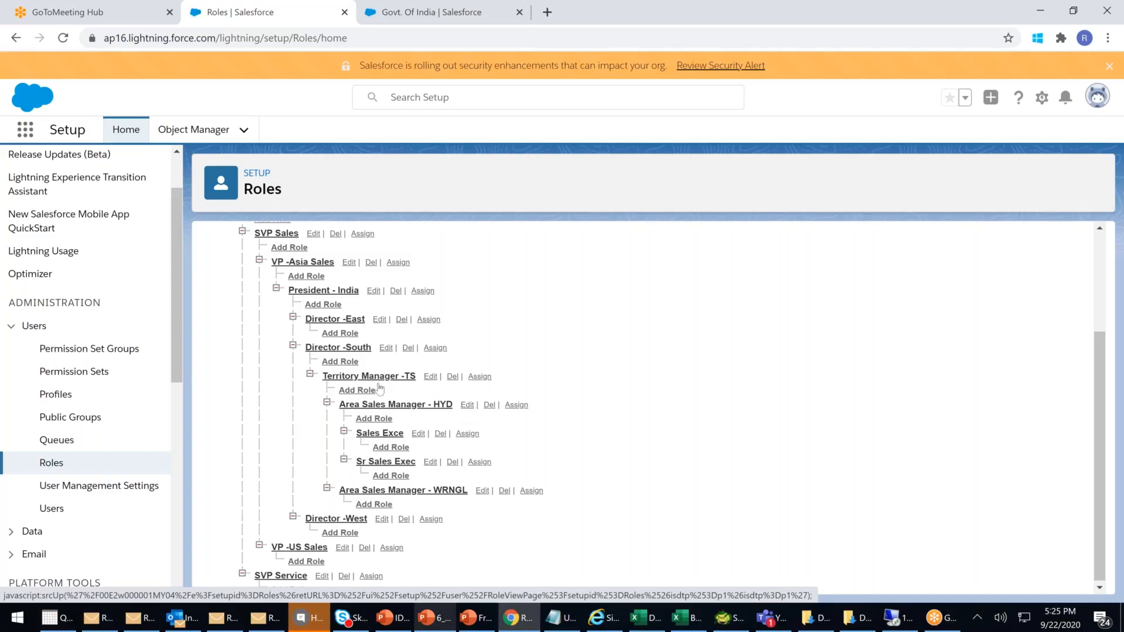
pyautogui.scroll(3, 444, 421)
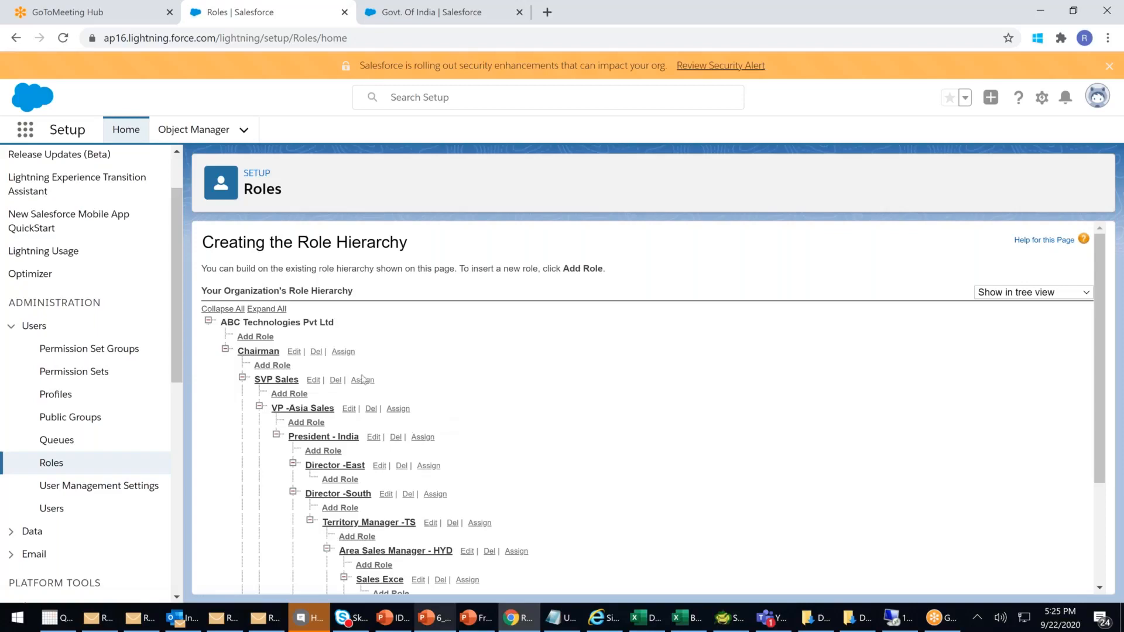
pyautogui.scroll(-3, 597, 385)
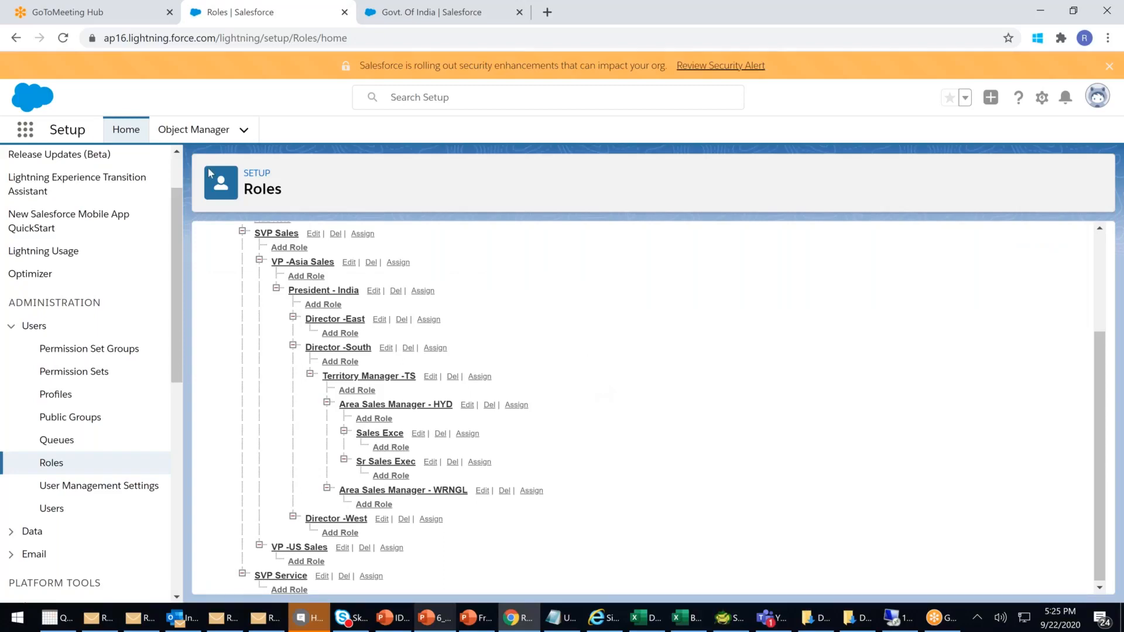
pyautogui.click(388, 17)
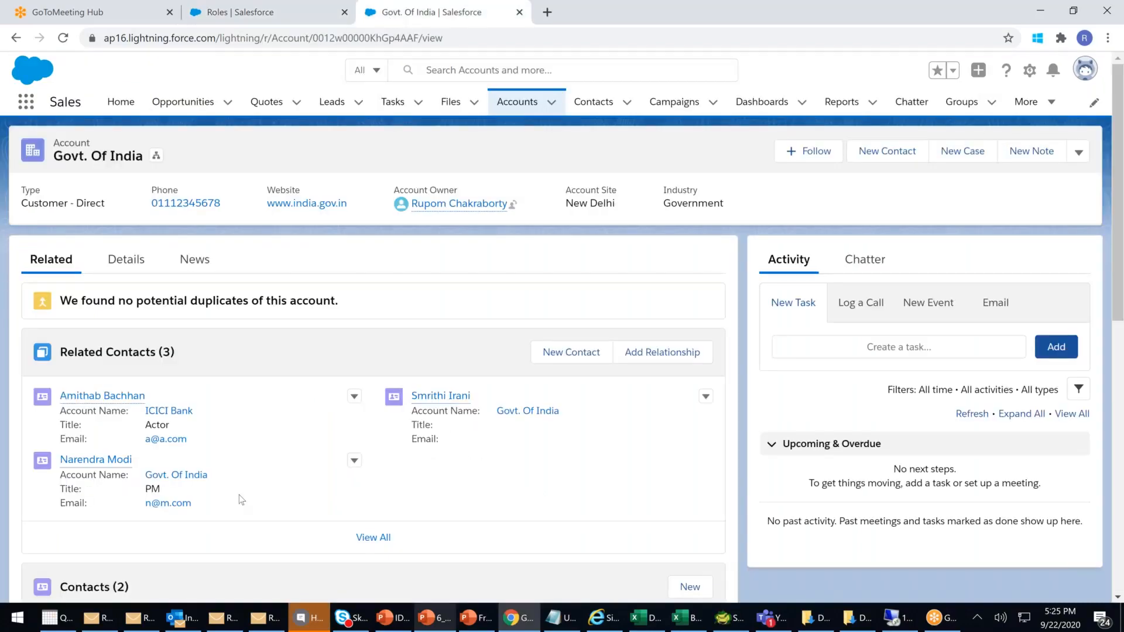
pyautogui.scroll(-10, 239, 495)
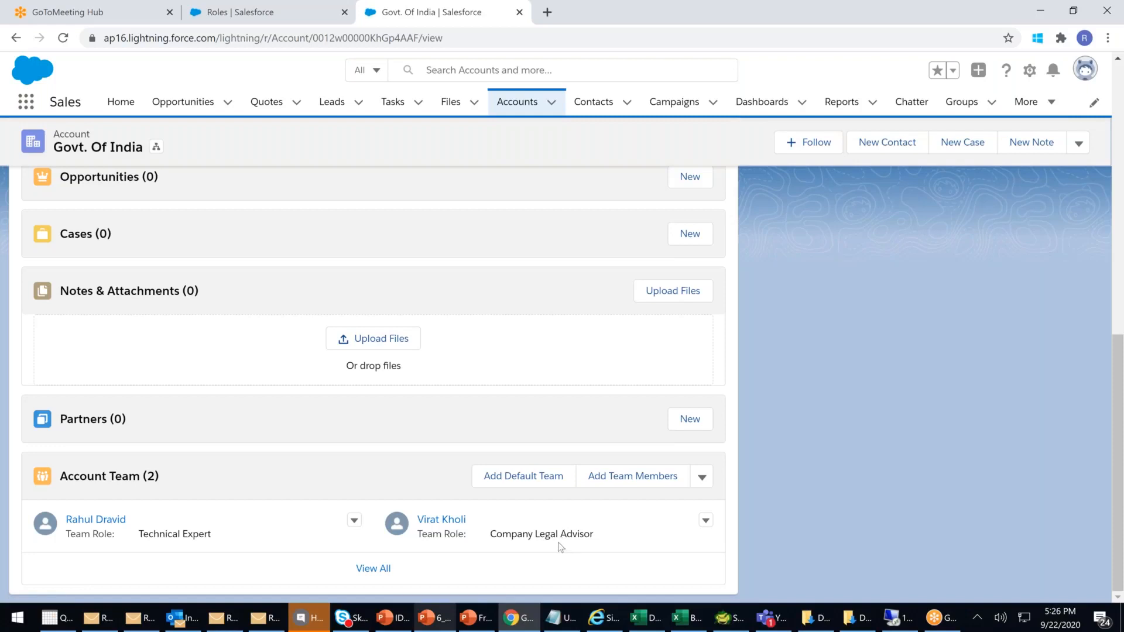
# - Open the ICICI Bank account from the recently viewed accounts list
pyautogui.click(509, 103)
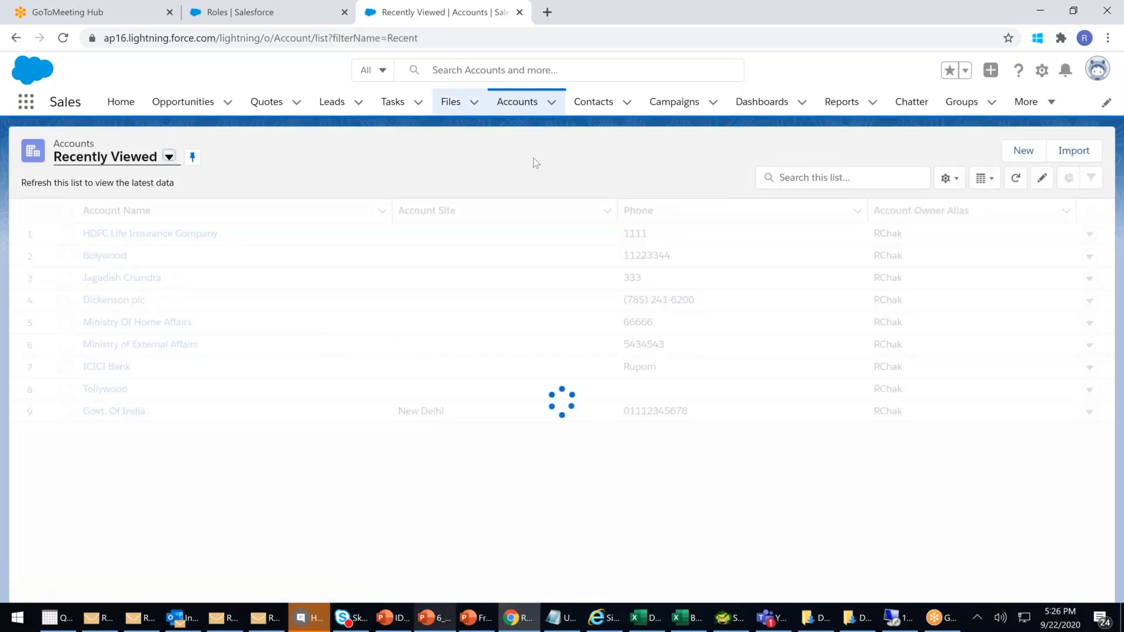
pyautogui.click(117, 366)
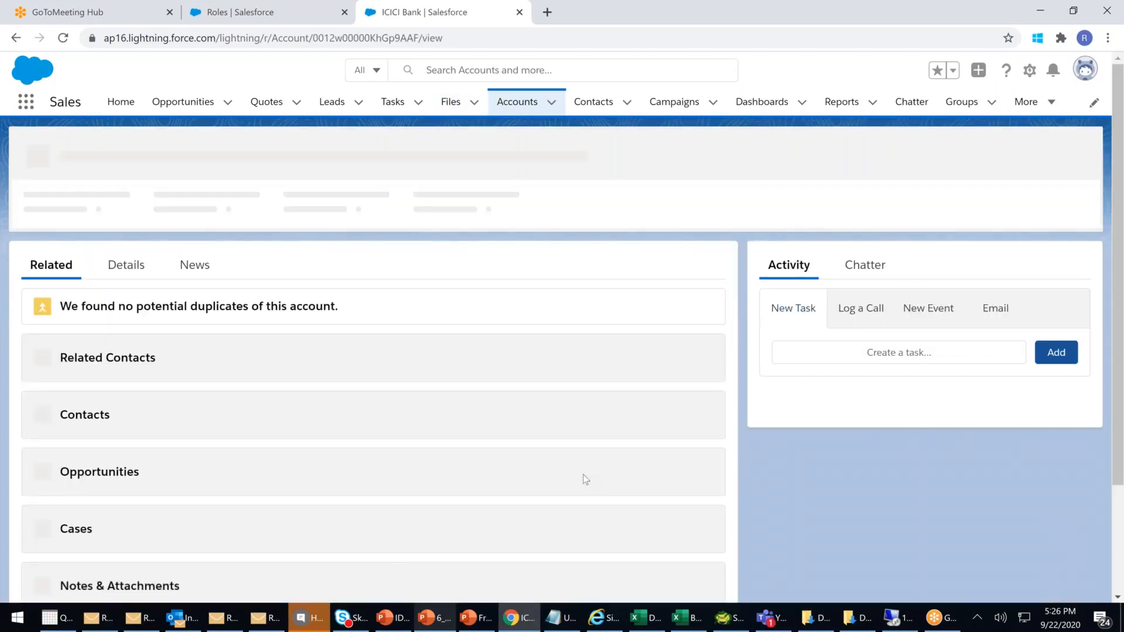
pyautogui.scroll(-5, 585, 479)
pyautogui.scroll(-3, 584, 483)
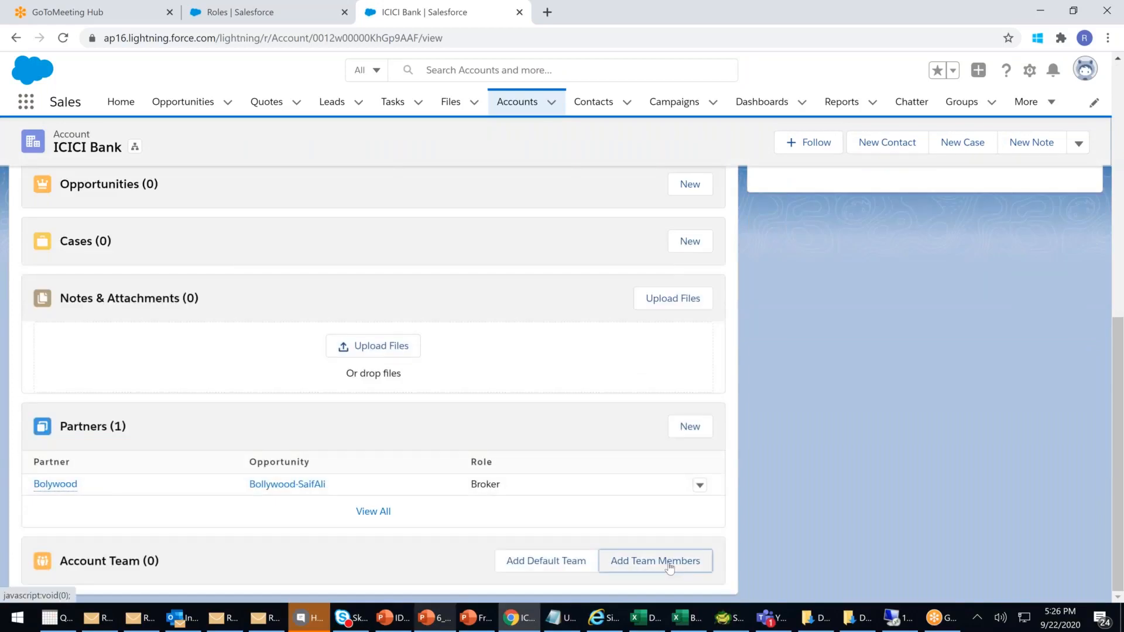
# - Add Rahul Dravid as an account team member with the Company Legal Consular role and save
pyautogui.click(668, 564)
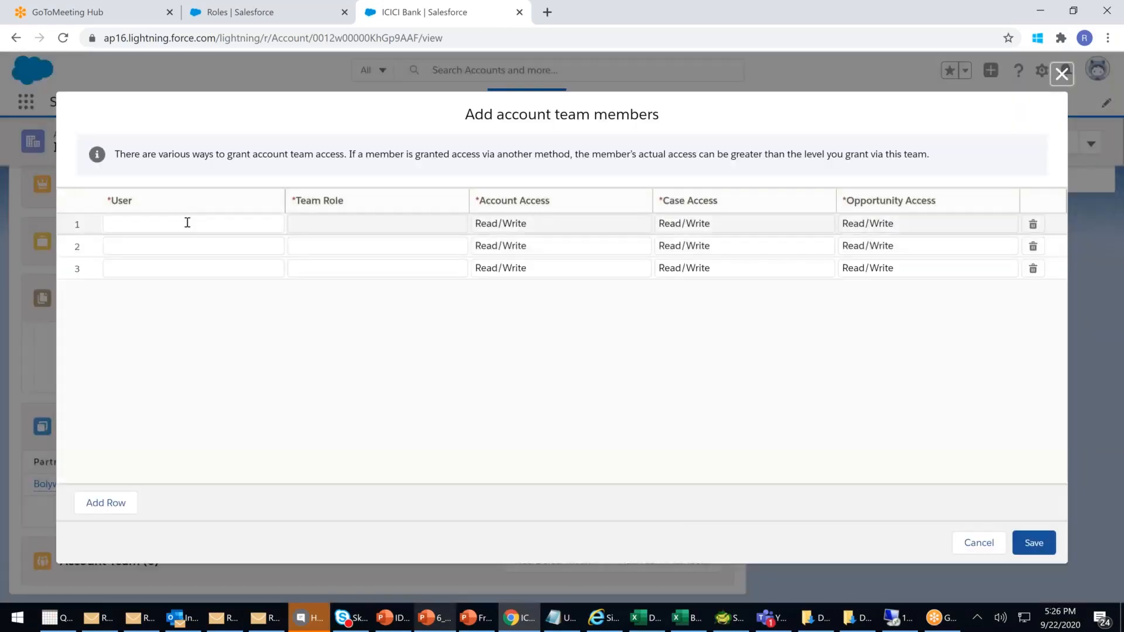
pyautogui.click(208, 228)
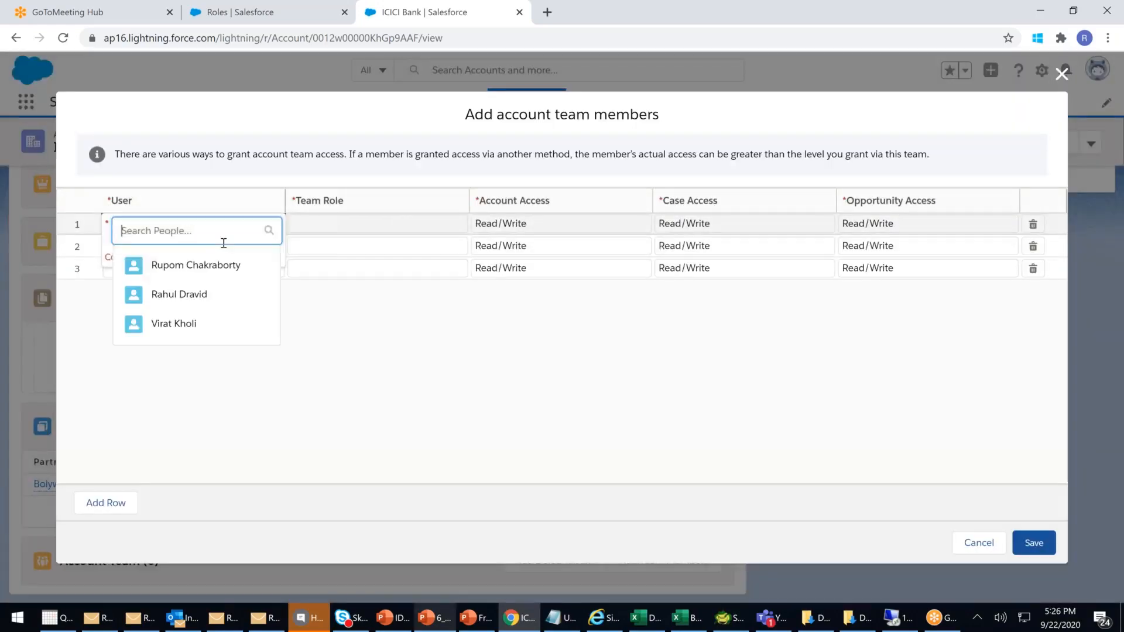
pyautogui.click(185, 296)
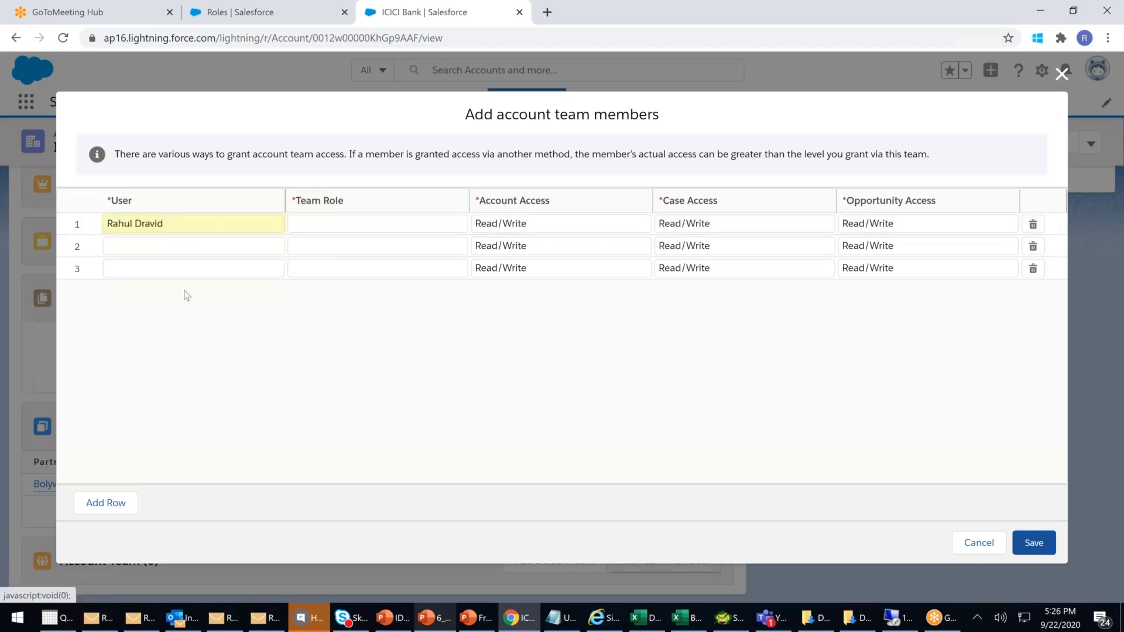
pyautogui.click(441, 224)
pyautogui.click(455, 229)
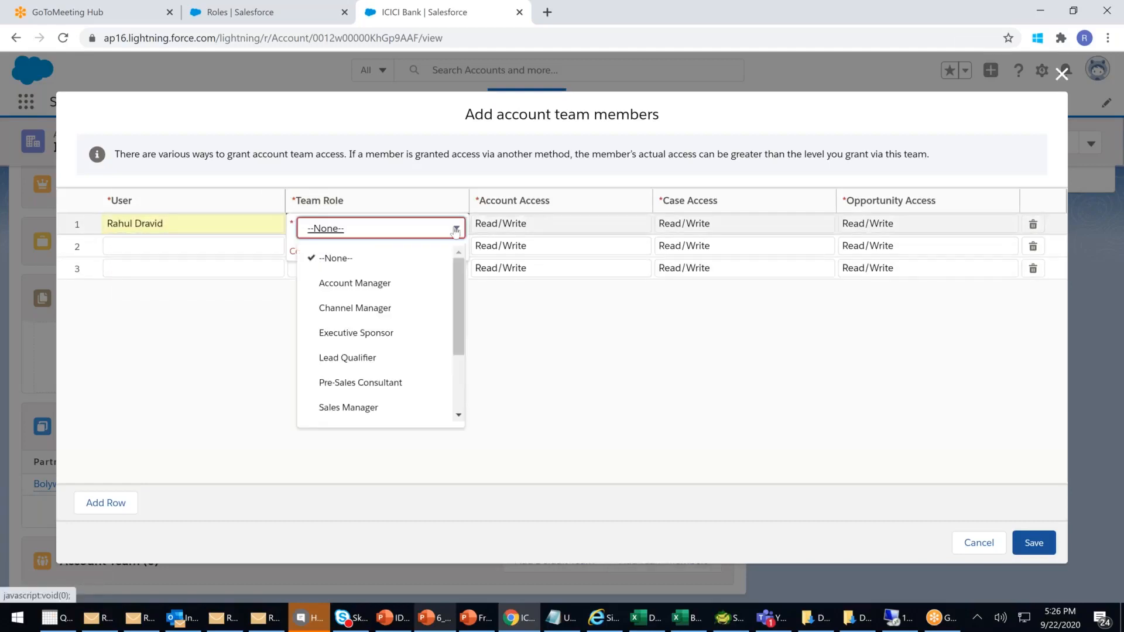
pyautogui.scroll(-2, 396, 317)
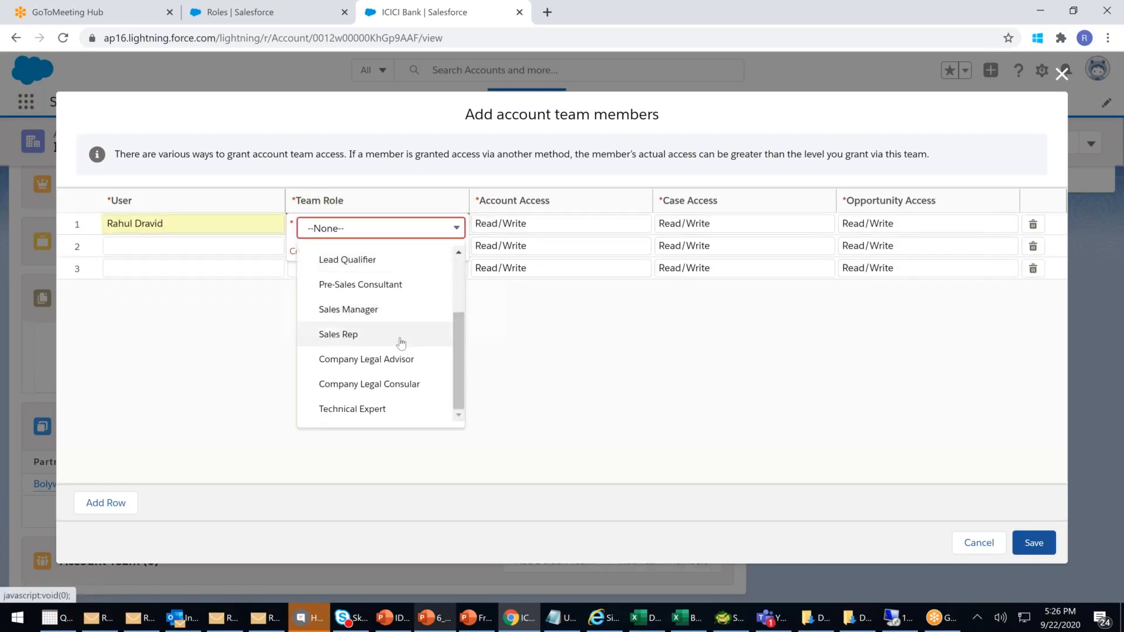
pyautogui.click(390, 384)
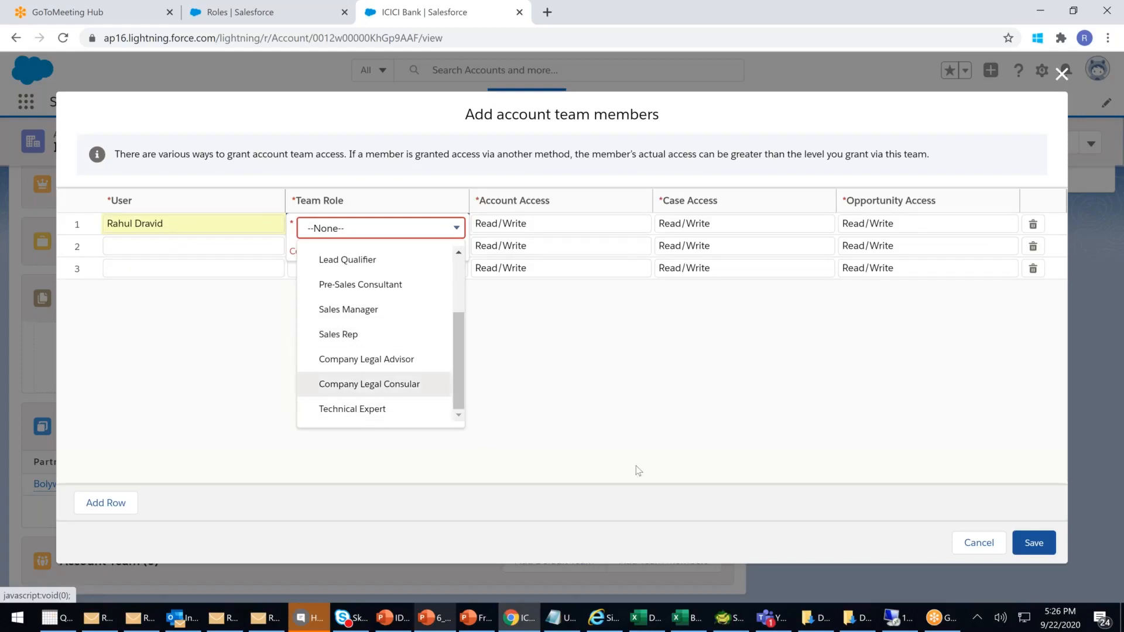
pyautogui.click(1032, 543)
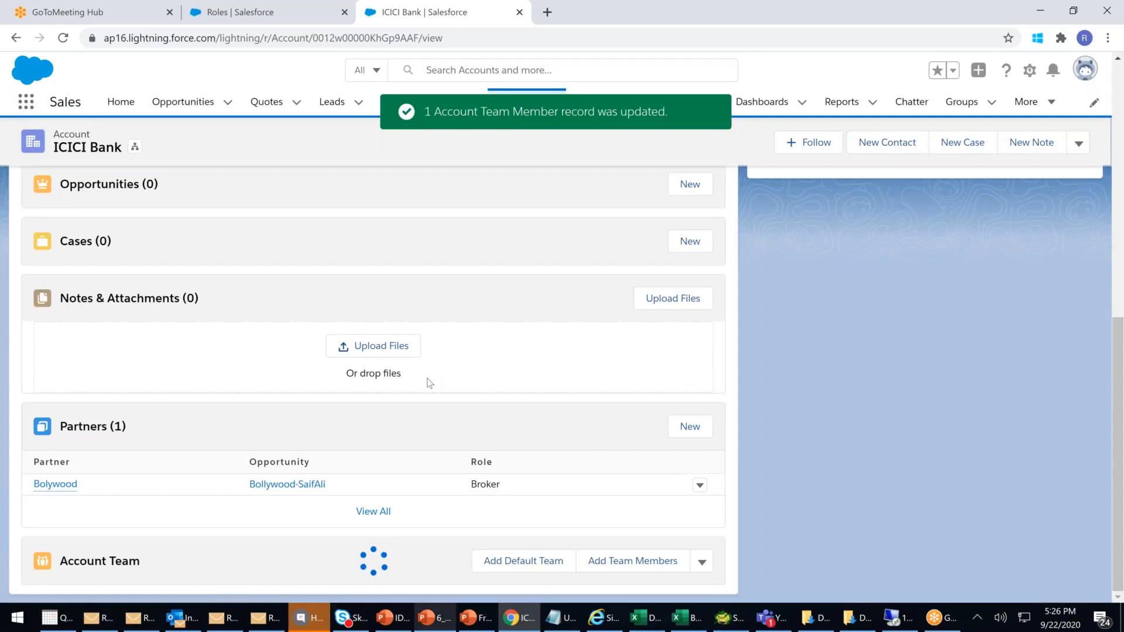
# - Confirm the Account Team lists the Company Legal Consular role, then switch to the Setup Roles page
pyautogui.scroll(-2, 421, 370)
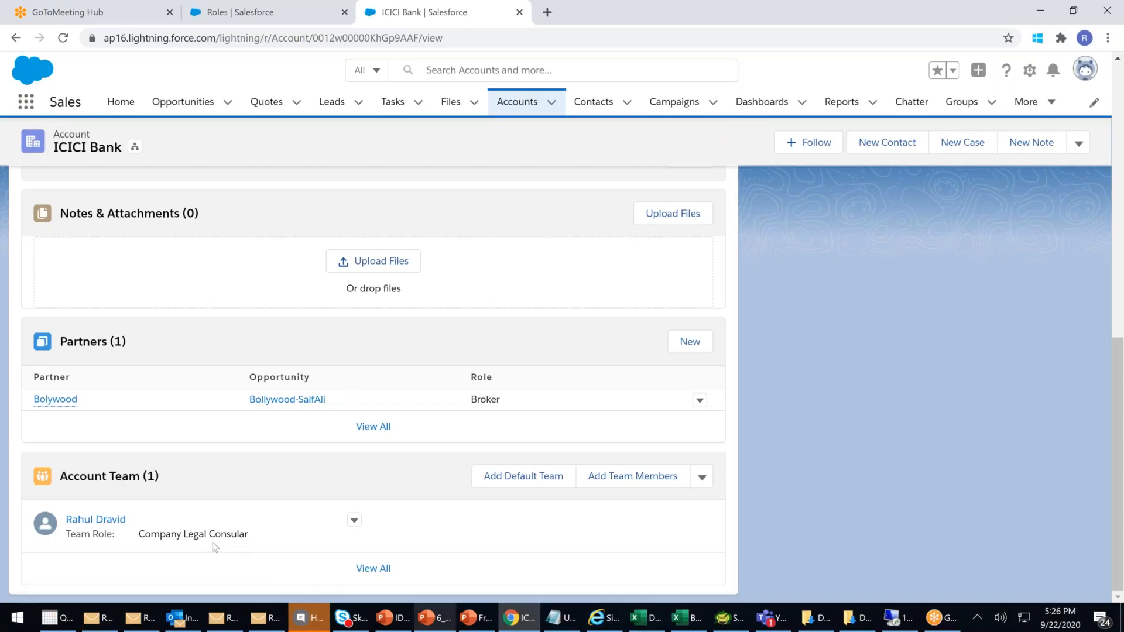
pyautogui.moveTo(250, 535); pyautogui.dragTo(138, 535)
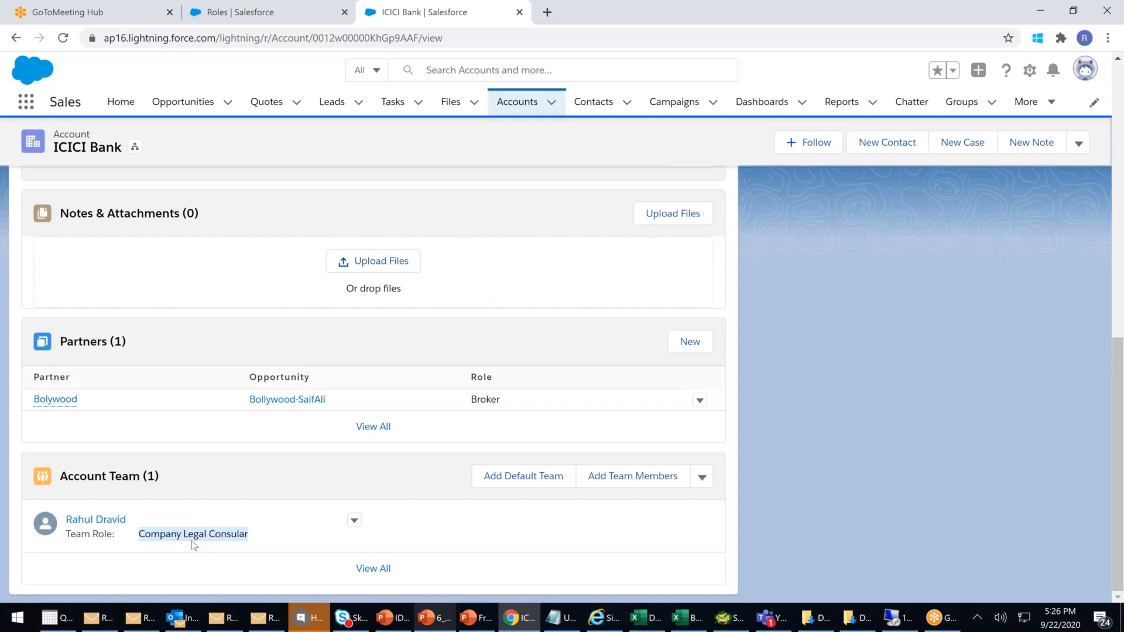
pyautogui.click(266, 16)
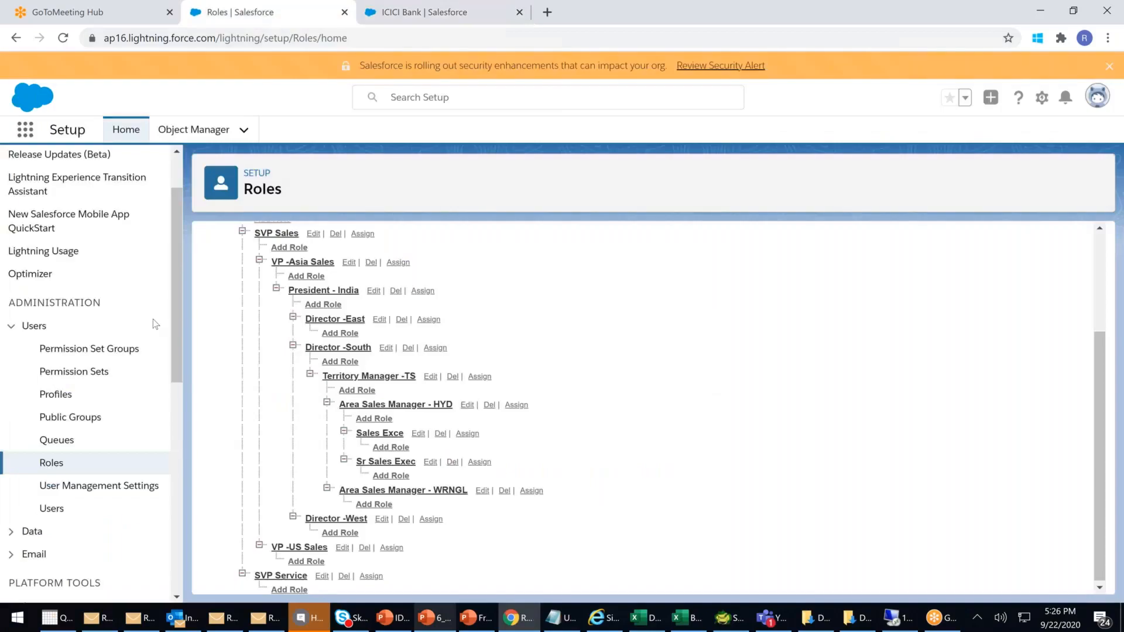
# - Go back to the ICICI Bank tab and check the Team Role shows Company Legal Consular
pyautogui.click(407, 13)
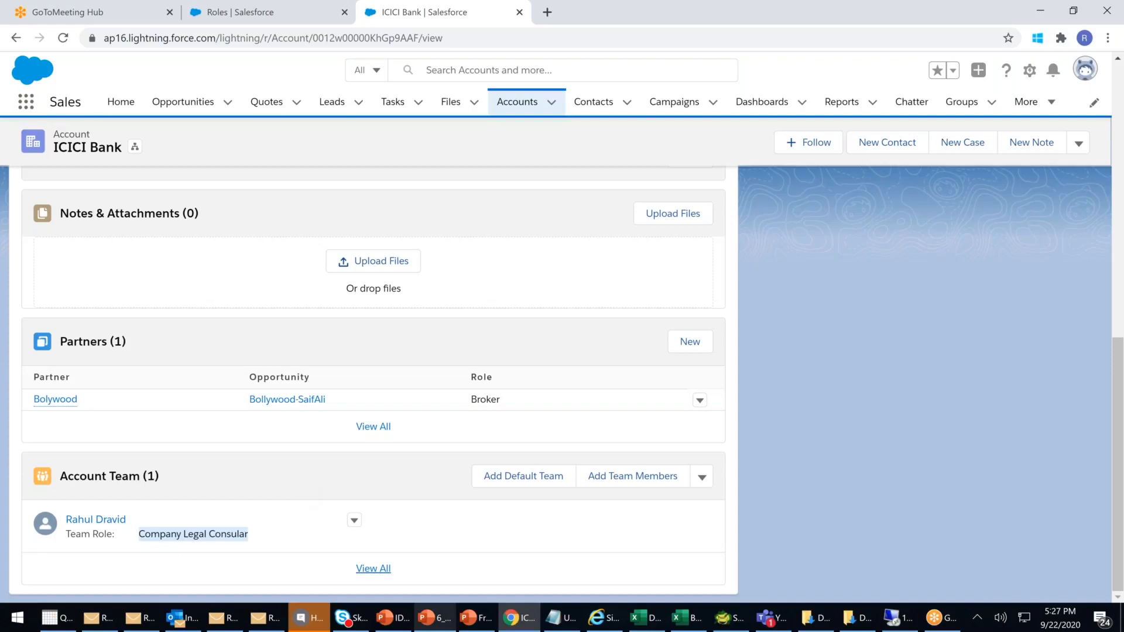
pyautogui.moveTo(65, 536)
pyautogui.mouseDown()
pyautogui.moveTo(134, 537)
pyautogui.moveTo(66, 535)
pyautogui.mouseUp()
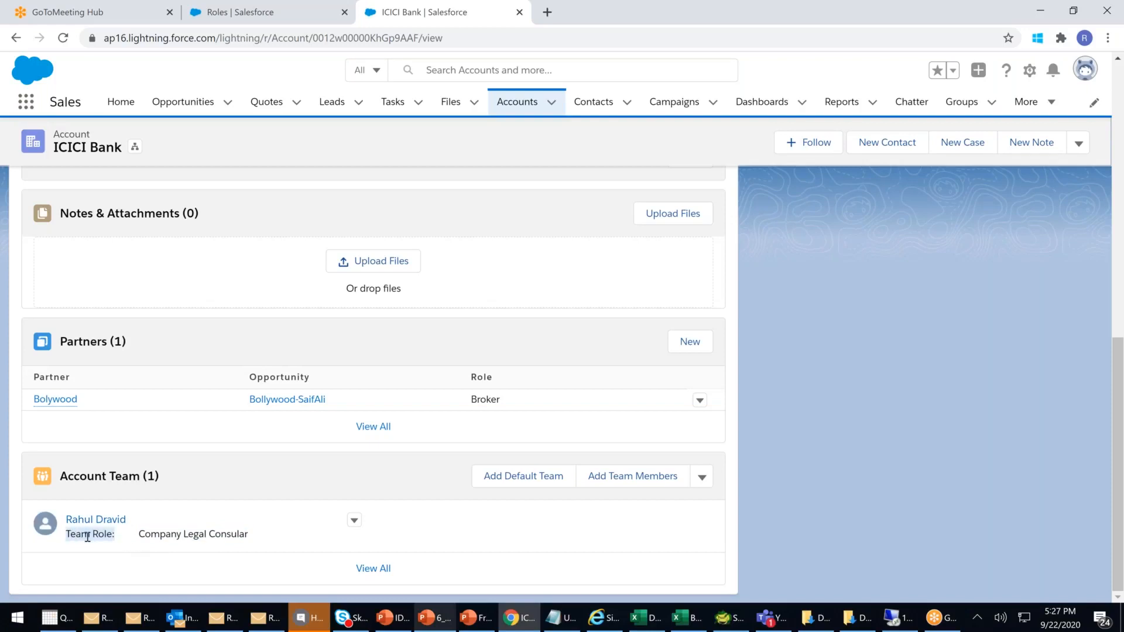
pyautogui.click(180, 538)
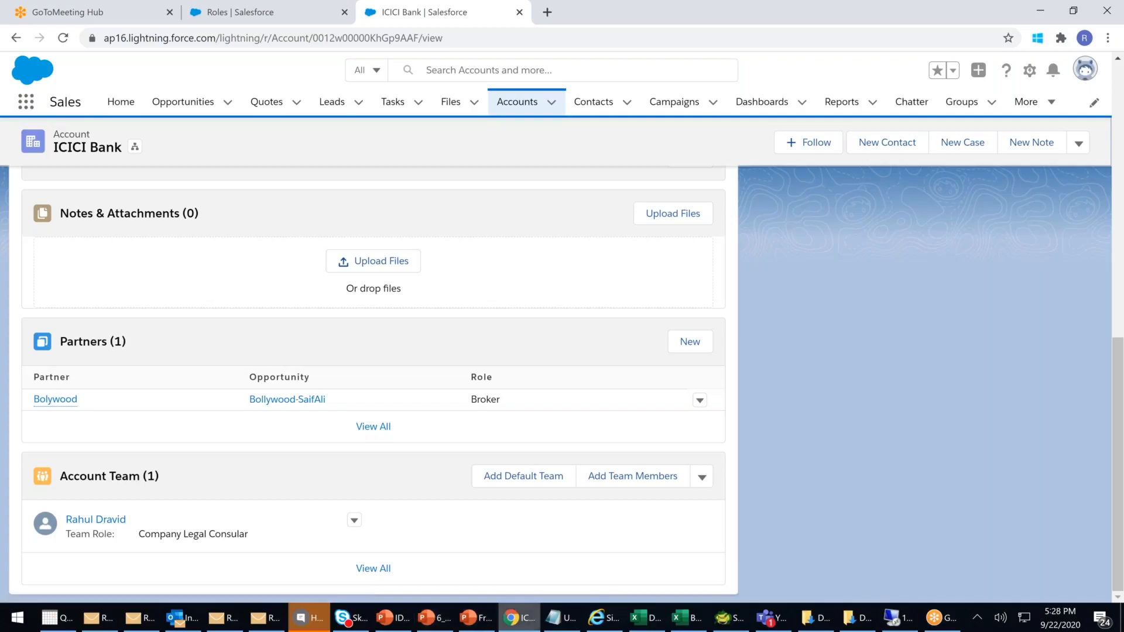
pyautogui.click(523, 619)
pyautogui.click(522, 619)
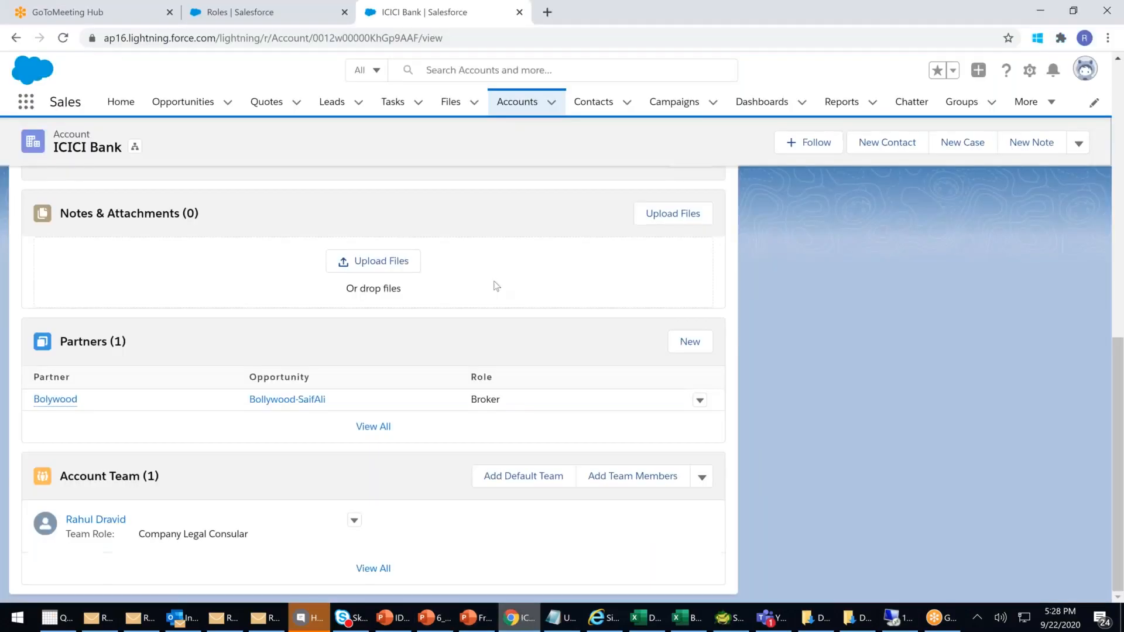
pyautogui.click(547, 12)
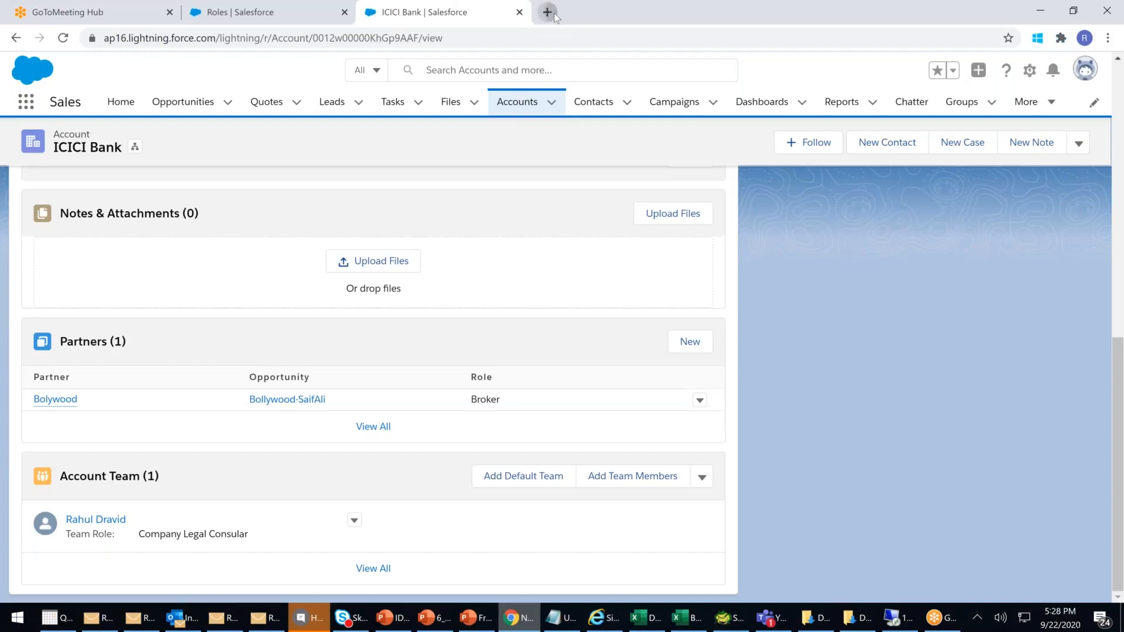
pyautogui.click(473, 315)
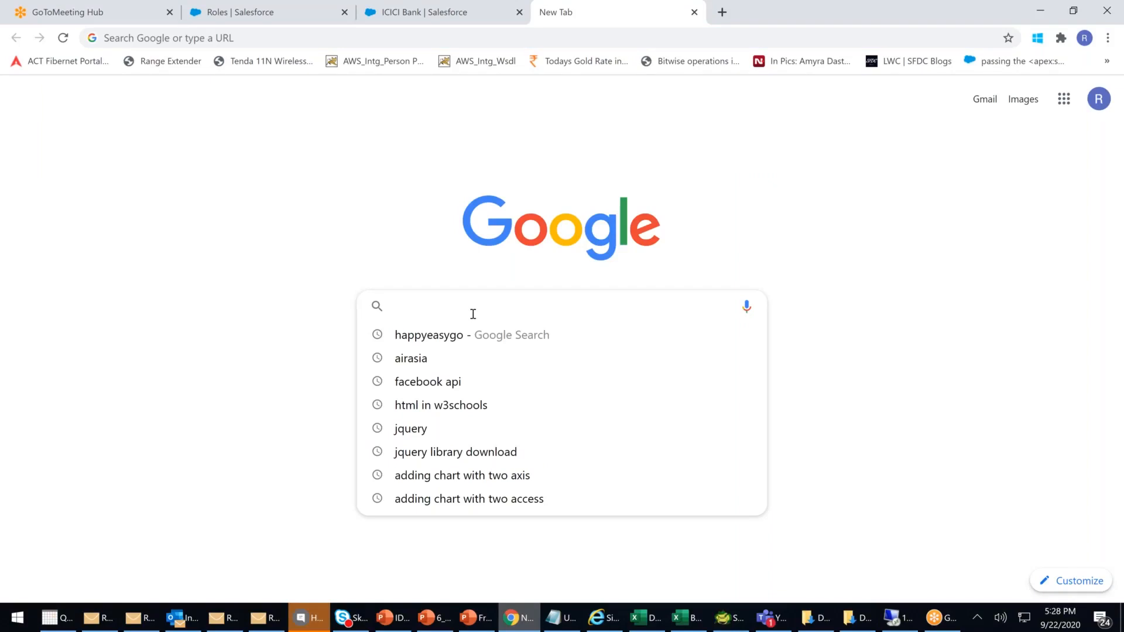
pyautogui.write('s')
pyautogui.press('BackSpace')
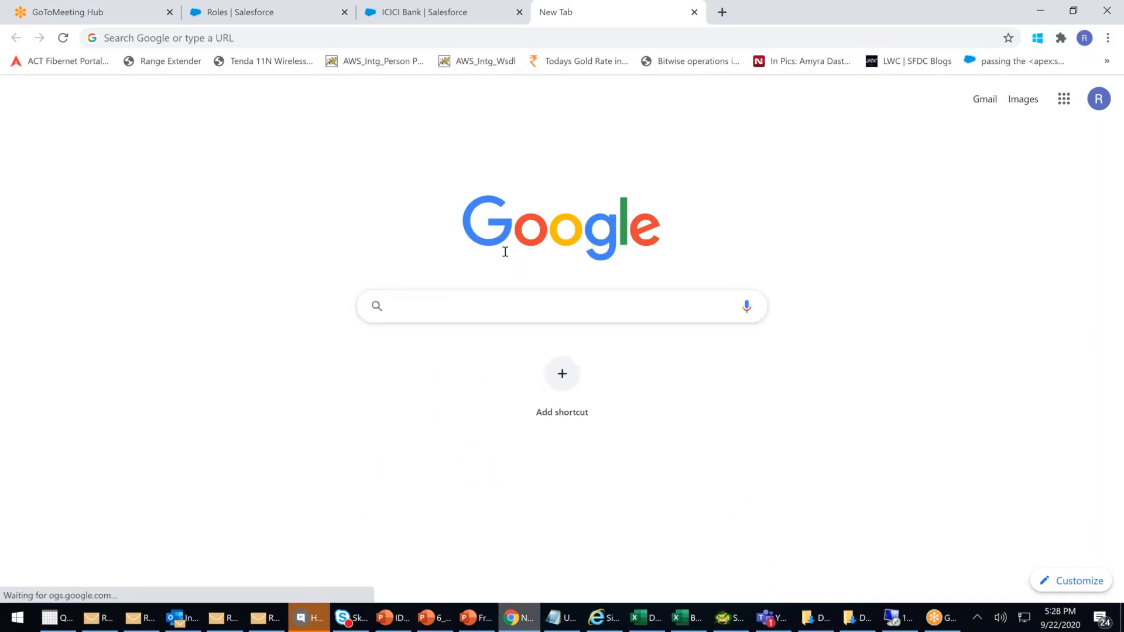
pyautogui.hotkey('ctrl', 'w')
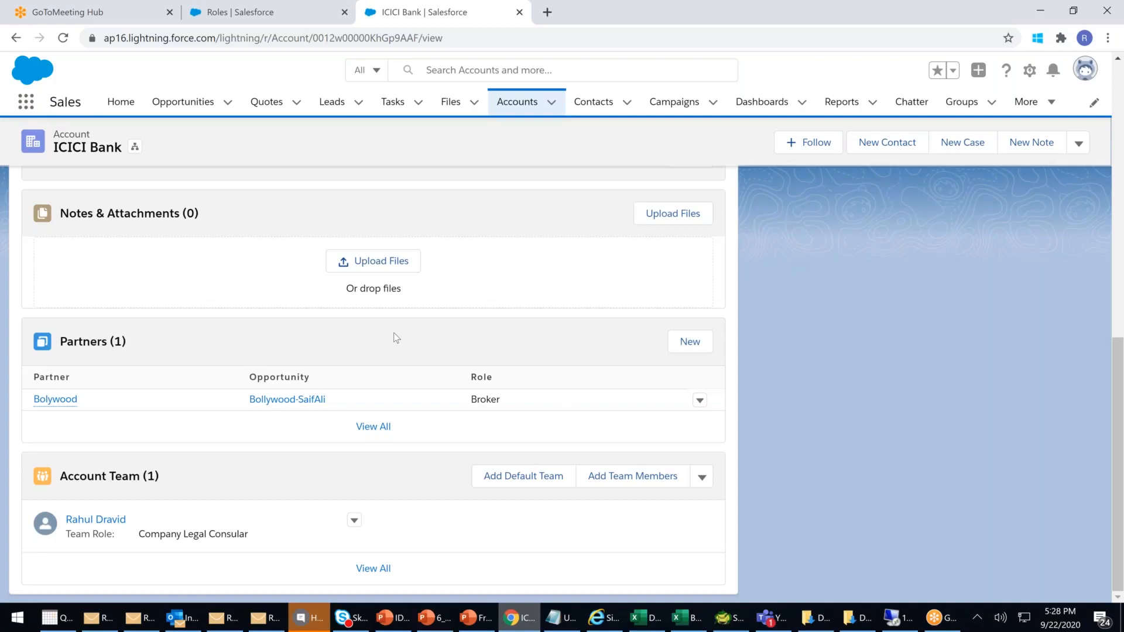
# - Open the recently viewed Accounts list, then switch back to the Setup Roles page
pyautogui.scroll(10, 623, 138)
pyautogui.click(518, 101)
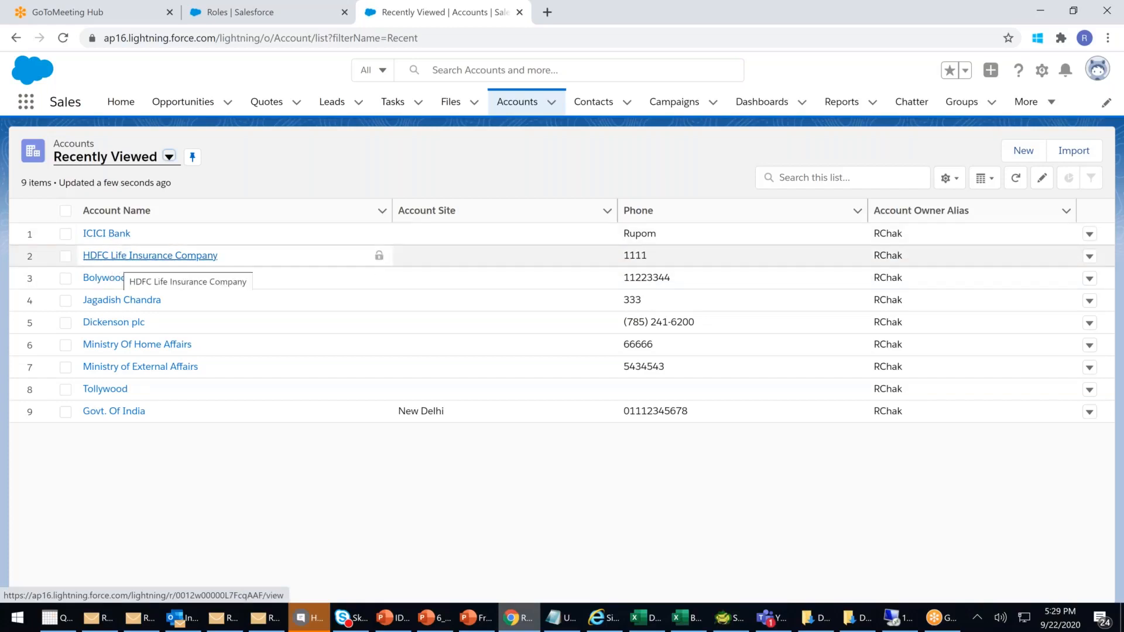
pyautogui.click(238, 9)
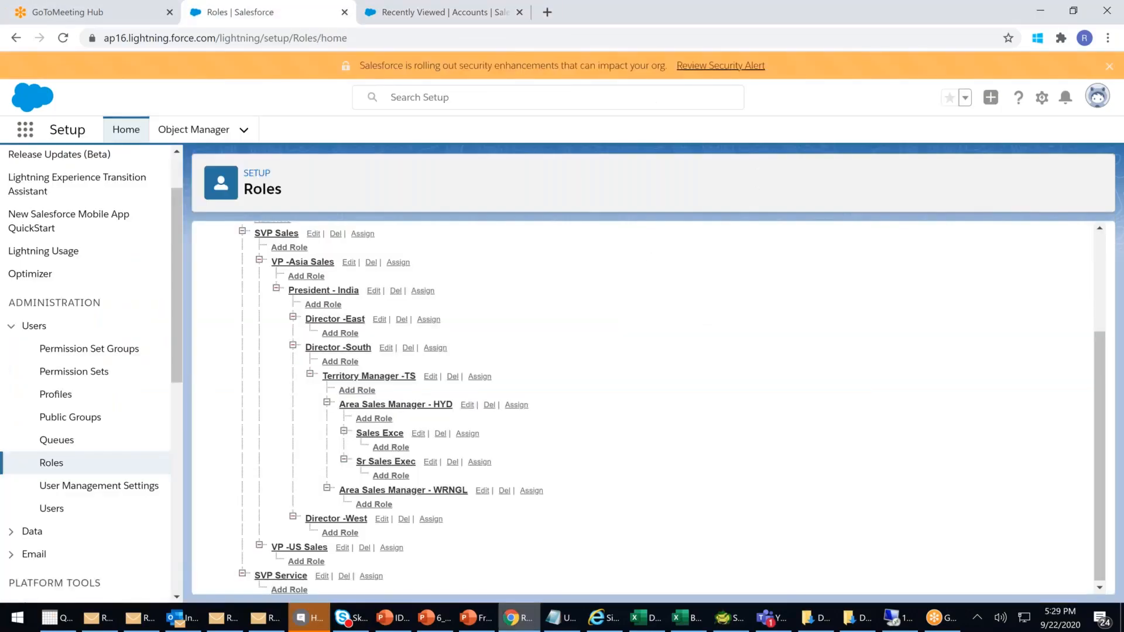
pyautogui.scroll(2, 63, 147)
# - Search Setup for 'team' and enable Team Selling in Opportunity Team Settings
pyautogui.click(68, 168)
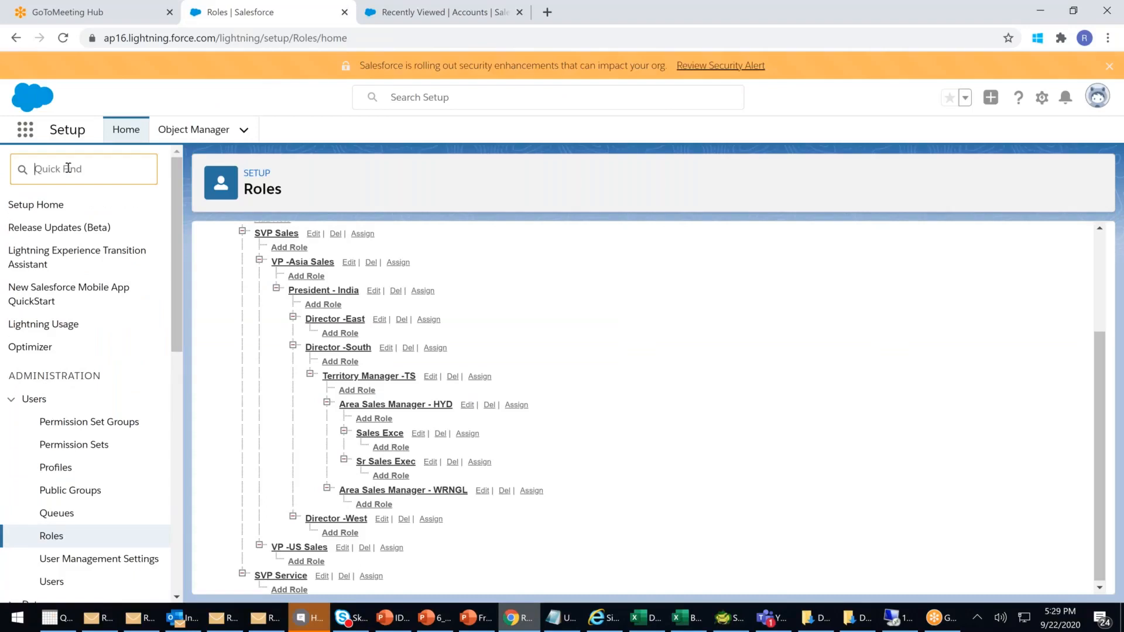
pyautogui.write('team')
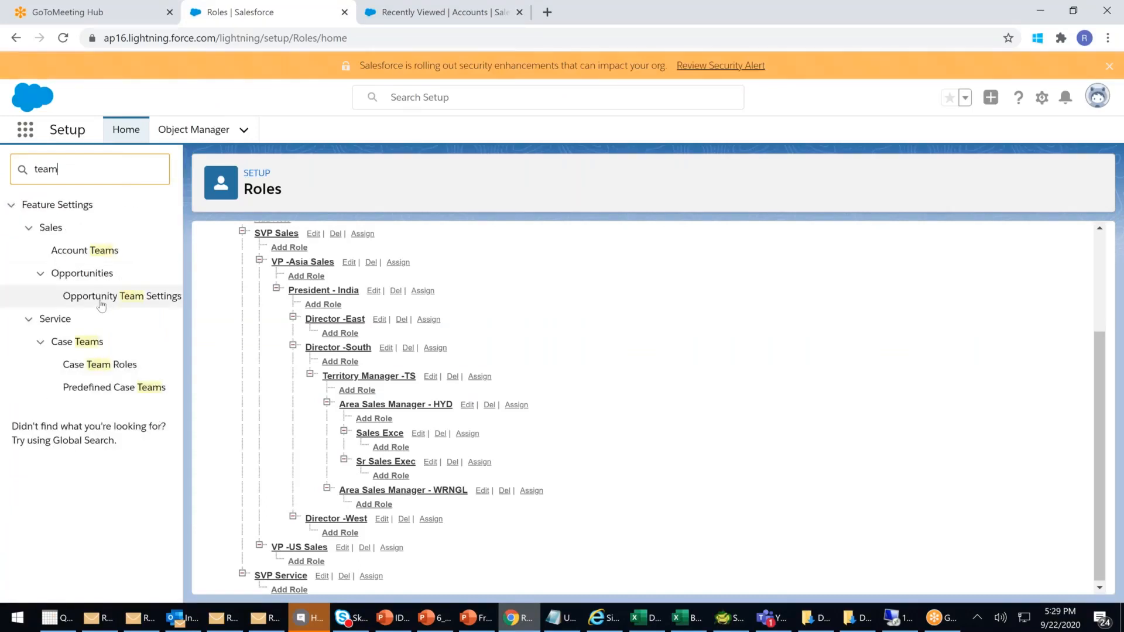
pyautogui.click(100, 301)
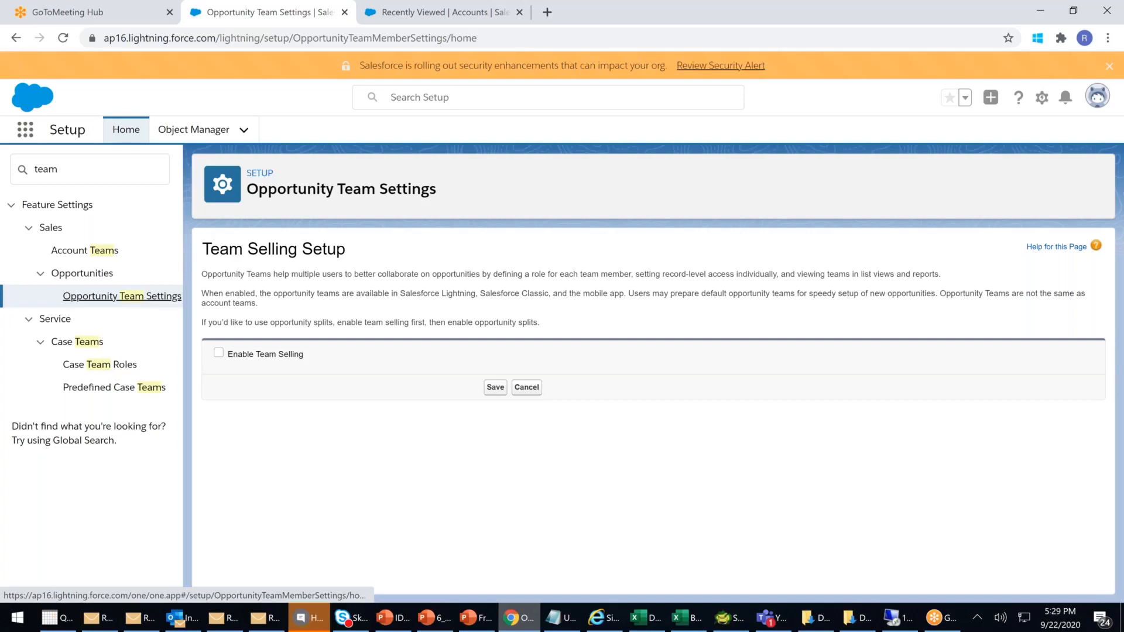
pyautogui.click(218, 353)
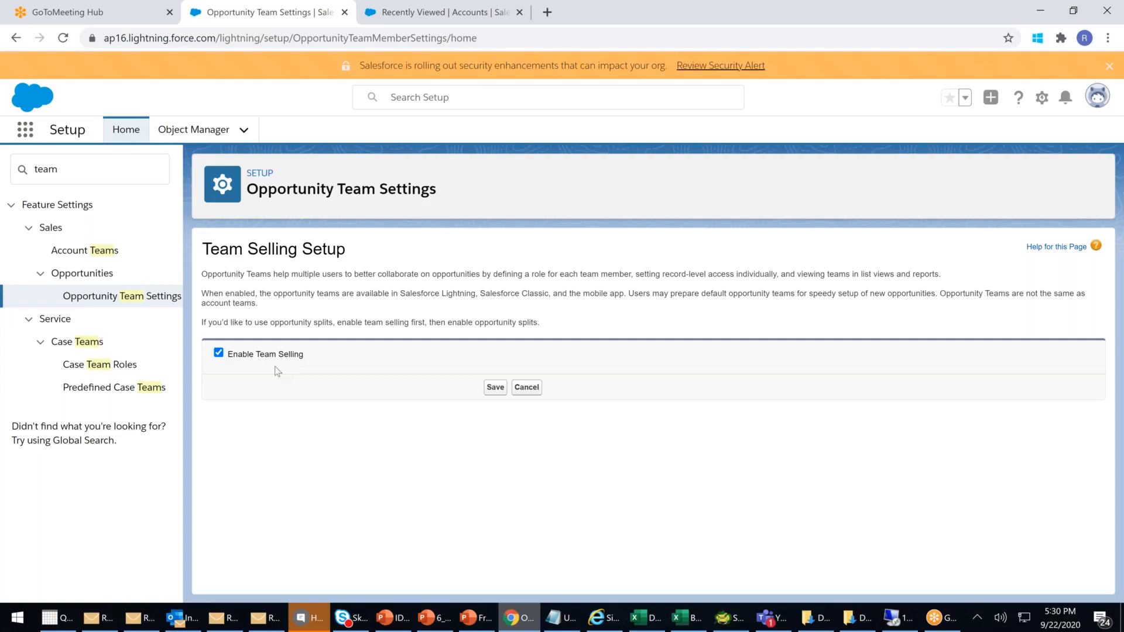
pyautogui.click(497, 390)
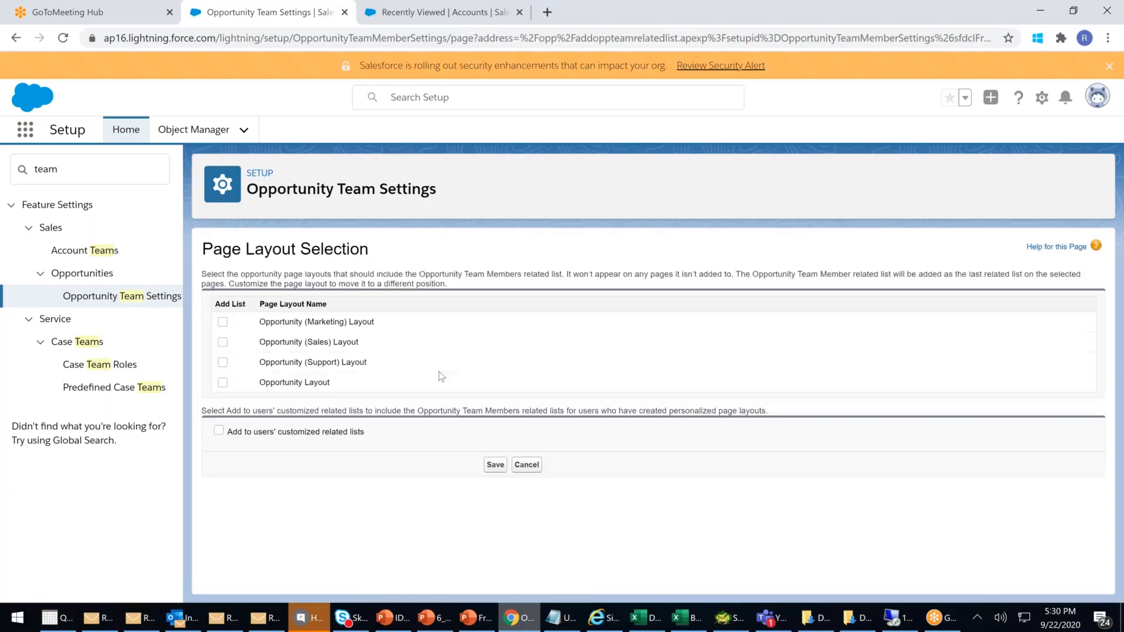
# - Add the team list to the Marketing, Sales, Support and standard Opportunity layouts and save
pyautogui.click(222, 322)
pyautogui.click(222, 342)
pyautogui.click(222, 362)
pyautogui.click(223, 382)
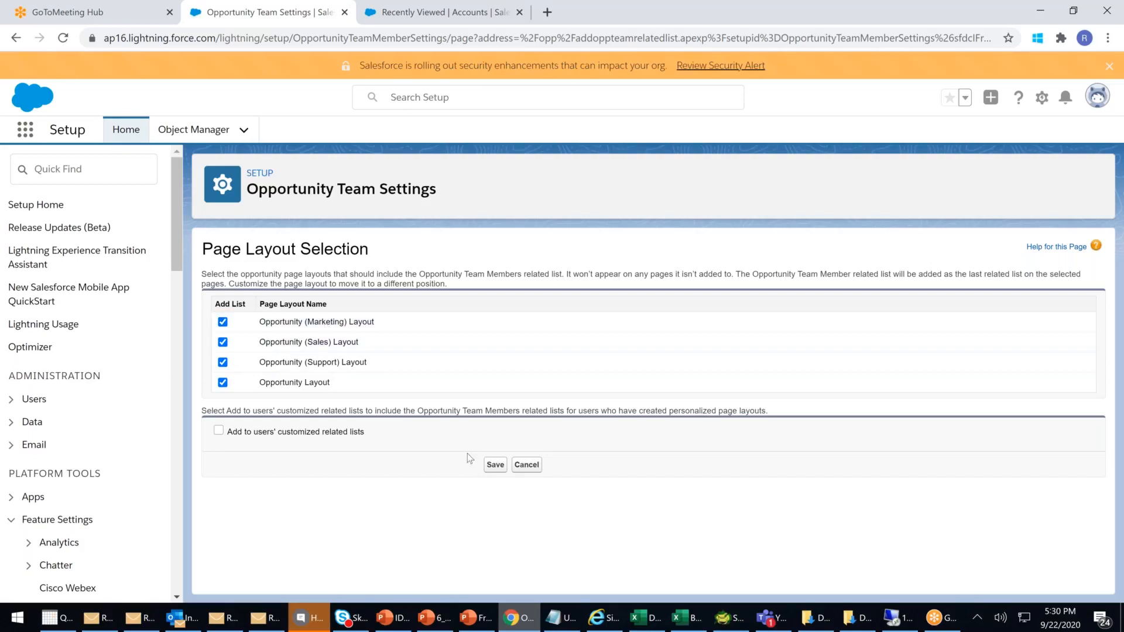
pyautogui.click(495, 466)
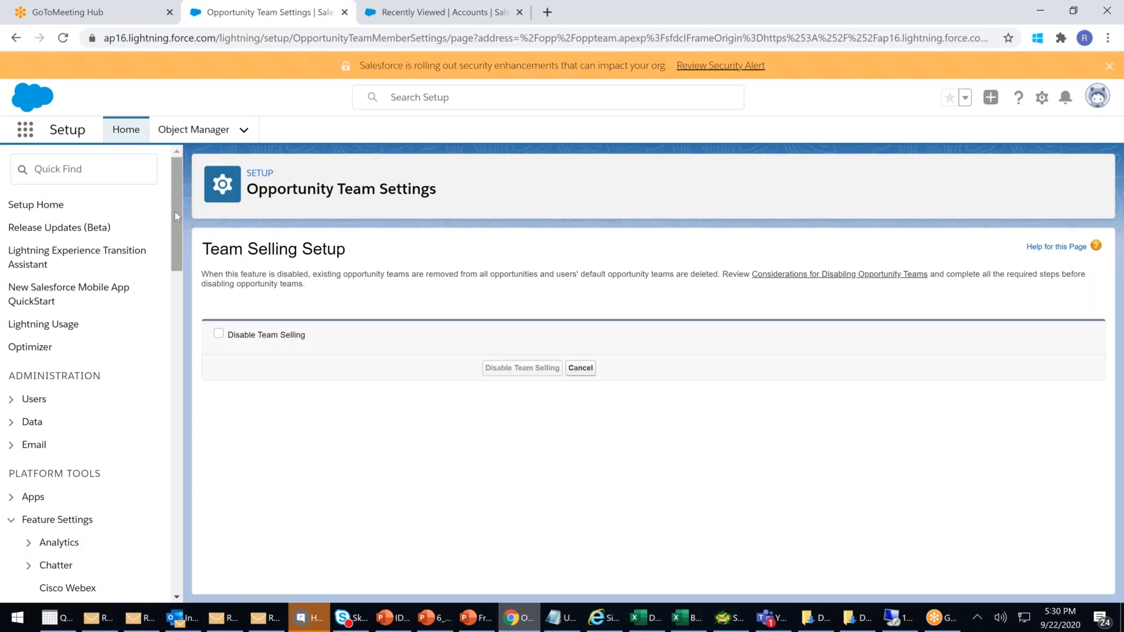
# - Search Setup Quick Find for 'team' and open the Team Roles page
pyautogui.scroll(-6, 178, 240)
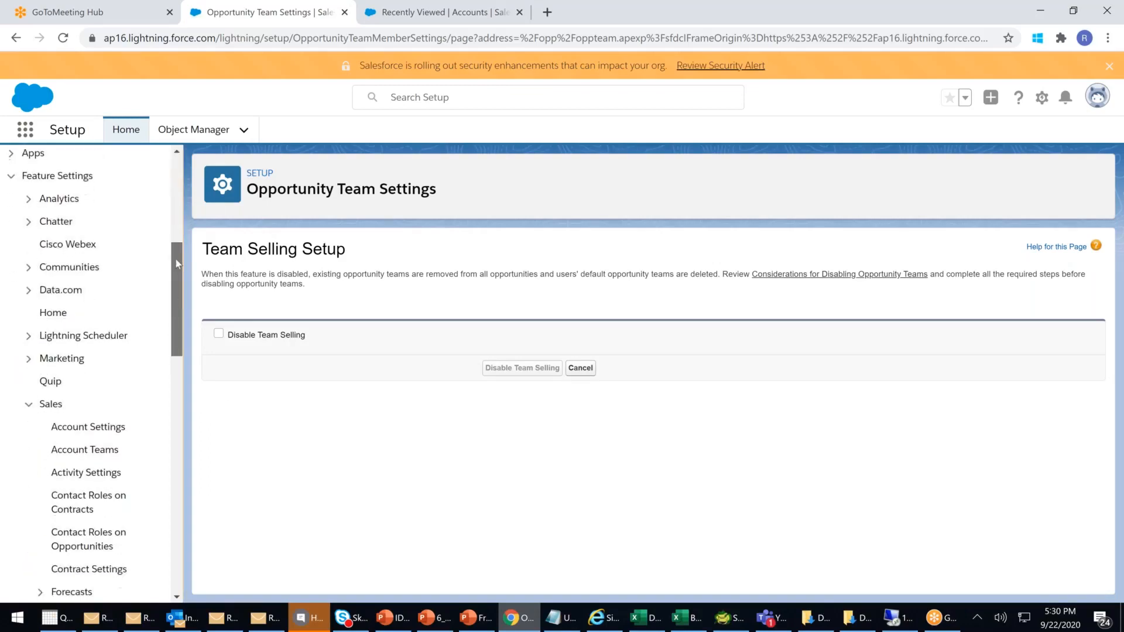
pyautogui.scroll(4, 176, 259)
pyautogui.scroll(3, 174, 234)
pyautogui.click(98, 175)
pyautogui.write('te')
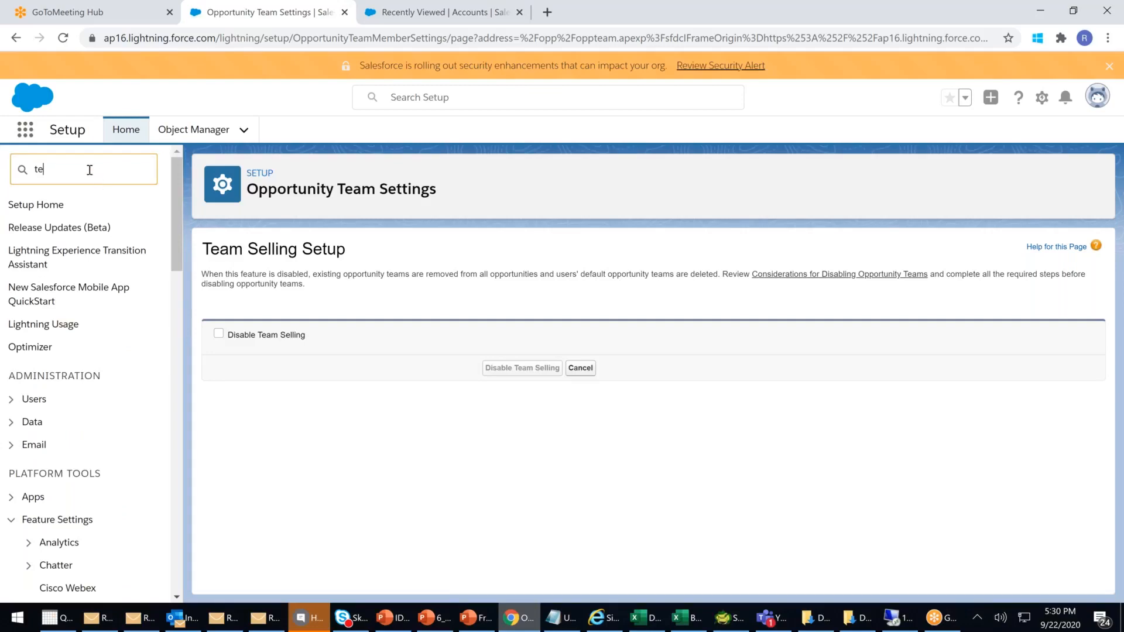
pyautogui.write('am')
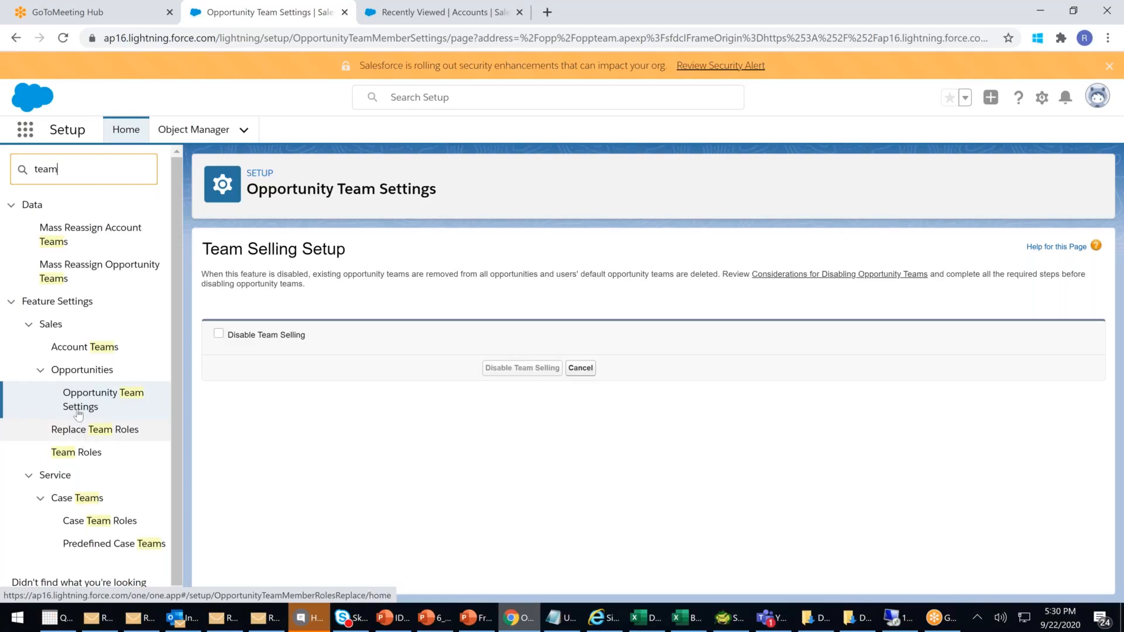
pyautogui.click(81, 457)
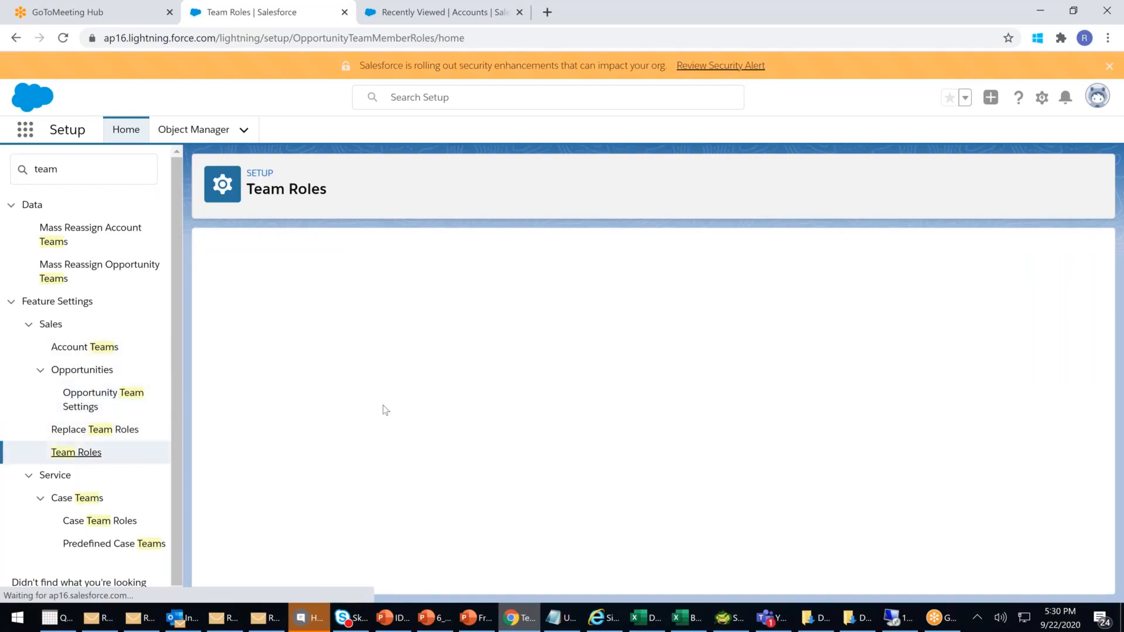
# - Highlight the three newest Team Role values, then go to Replace Team Roles
pyautogui.moveTo(562, 503); pyautogui.dragTo(493, 463)
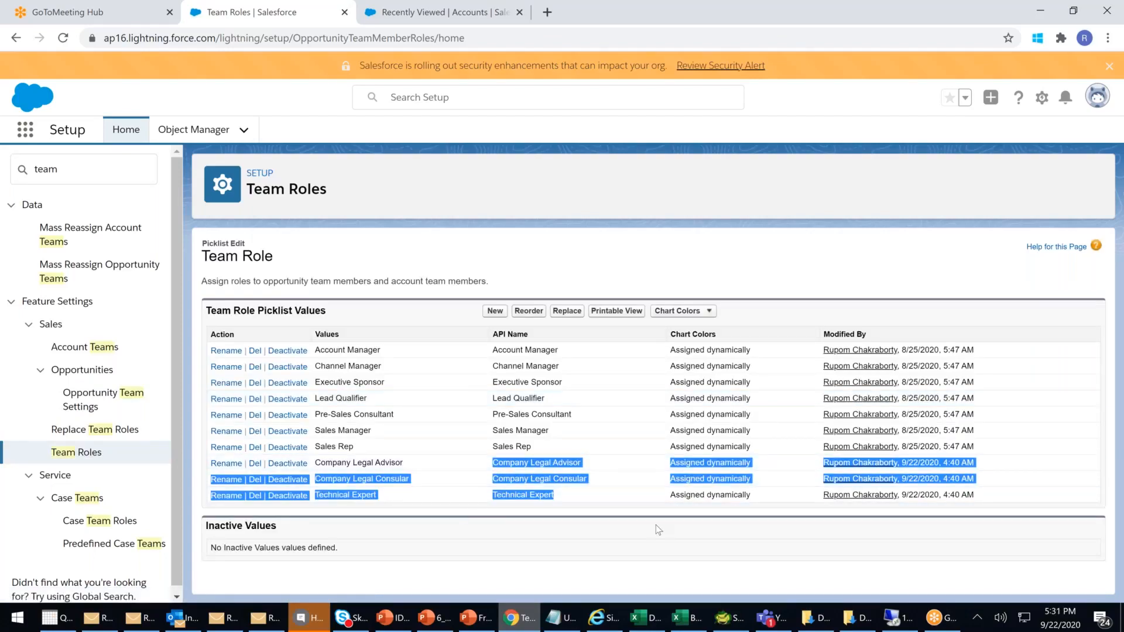
pyautogui.click(120, 434)
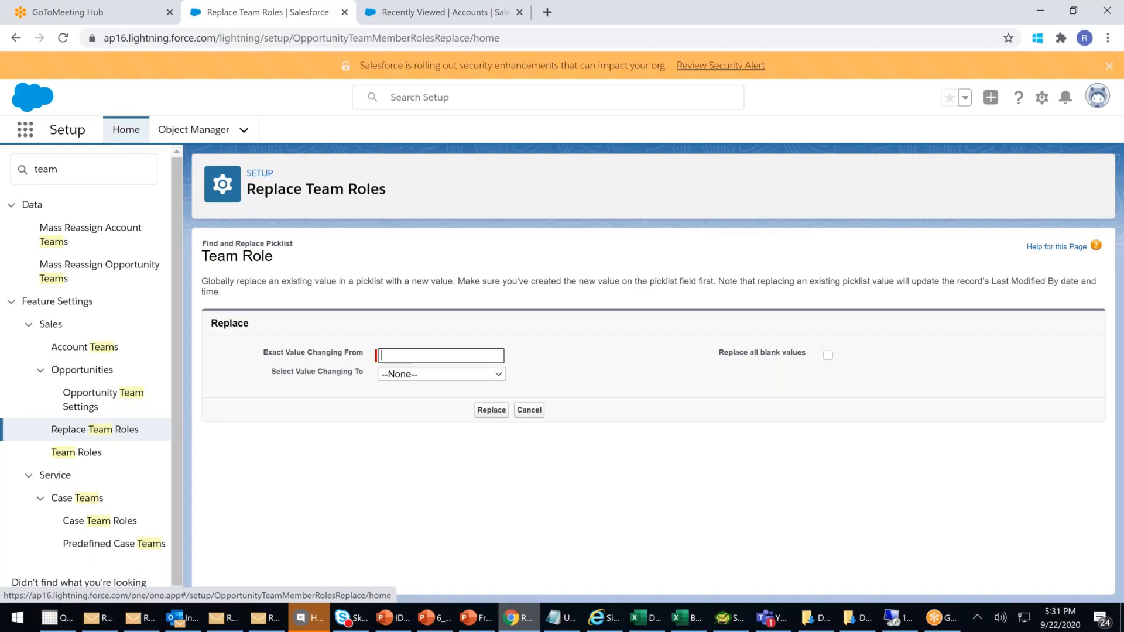
# - Look over the replacement role options without replacing anything, then return to Team Roles
pyautogui.click(452, 382)
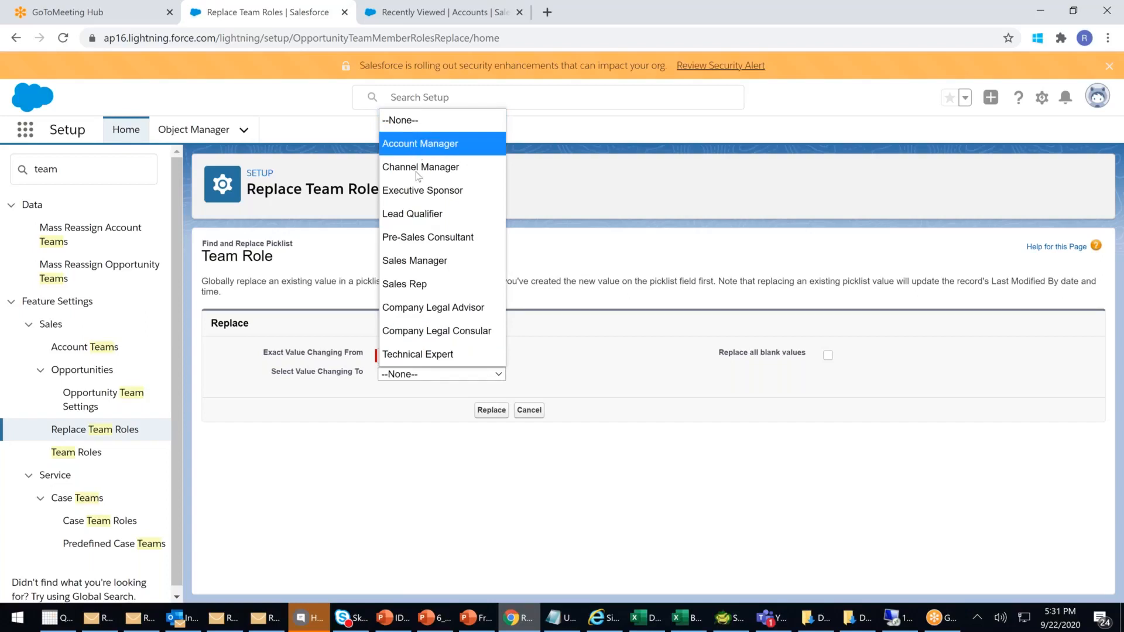
pyautogui.click(620, 392)
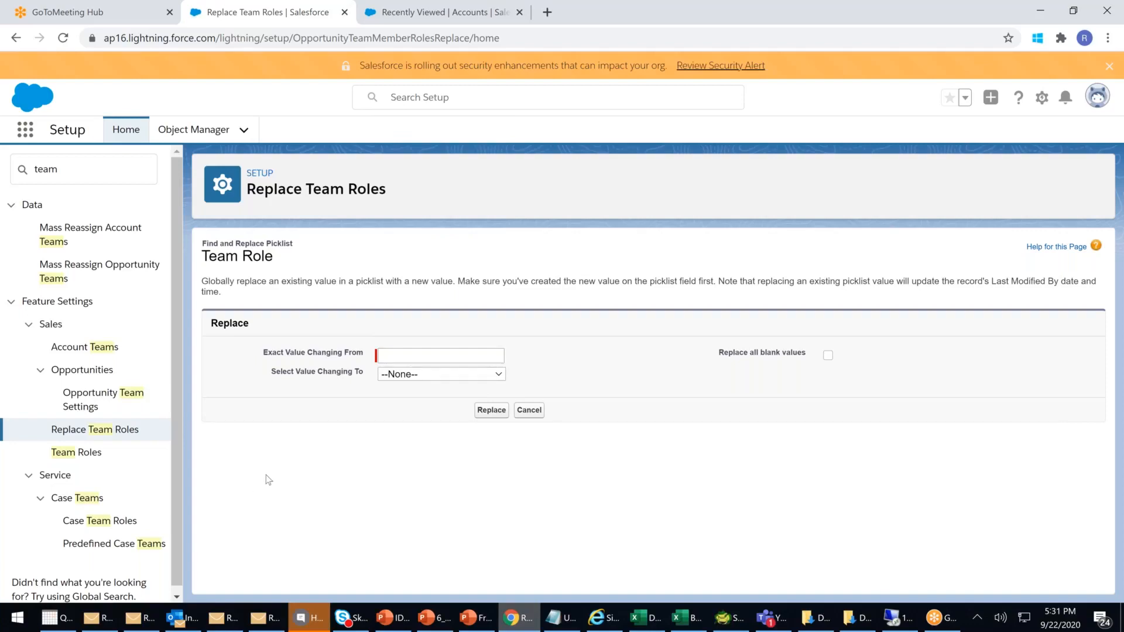
pyautogui.click(85, 455)
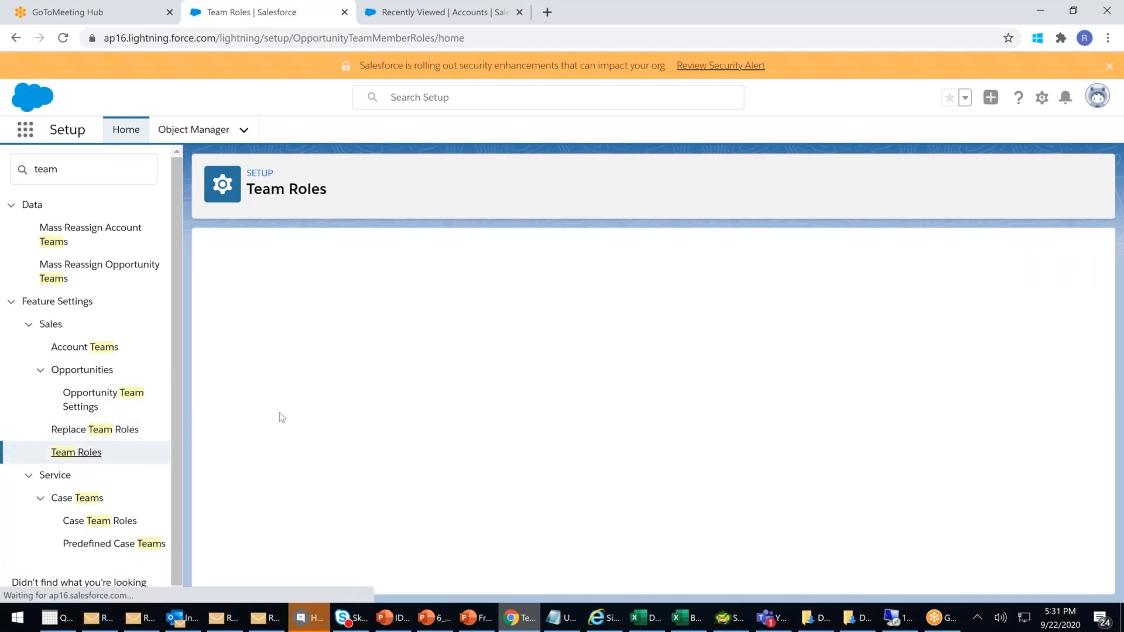
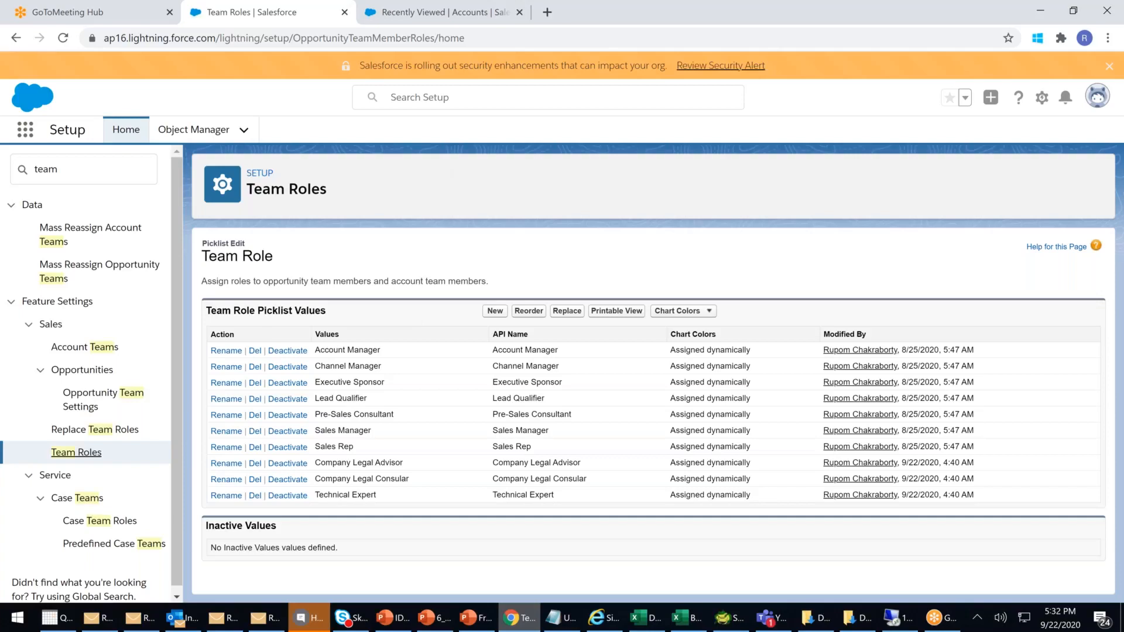
# - Open the Bollywood-SaifAli opportunity from the Opportunities list
pyautogui.click(408, 18)
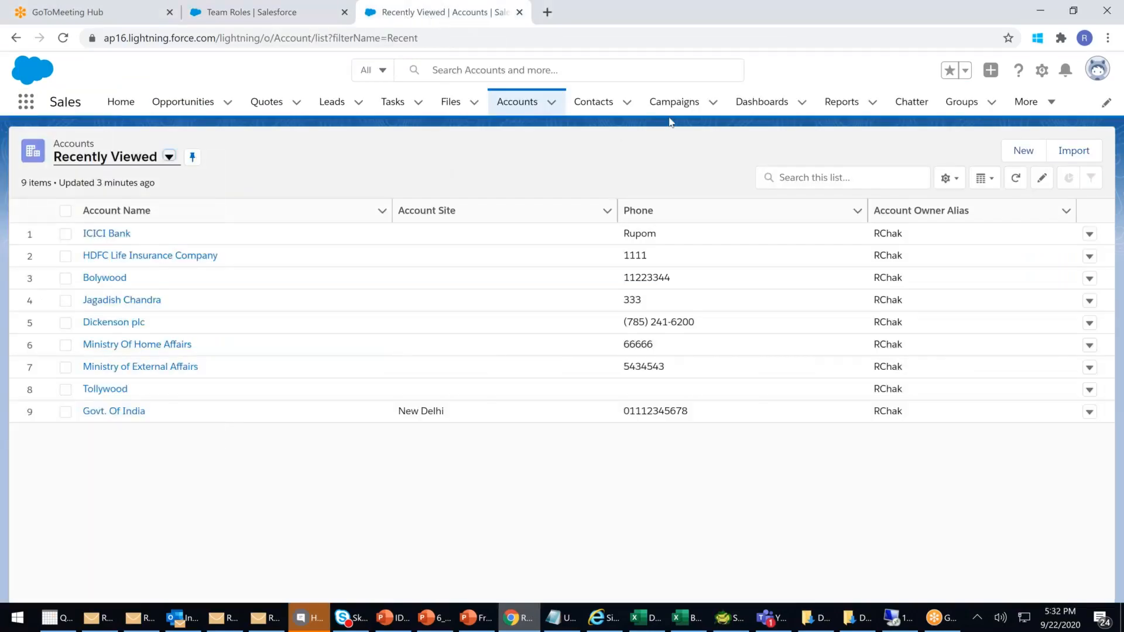
pyautogui.click(201, 109)
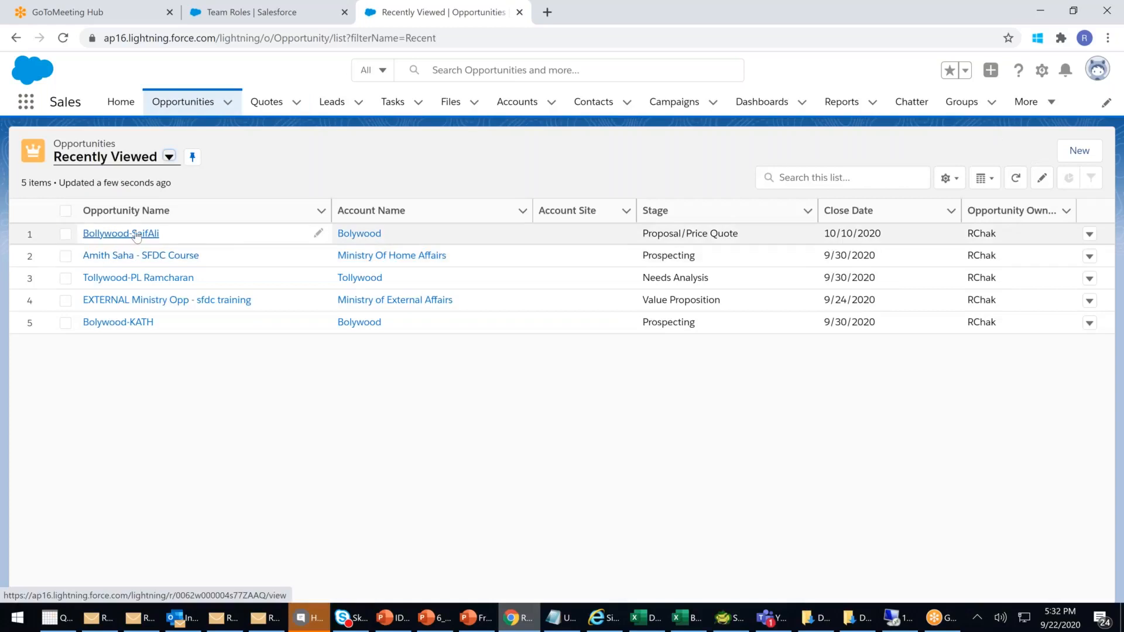
pyautogui.click(136, 234)
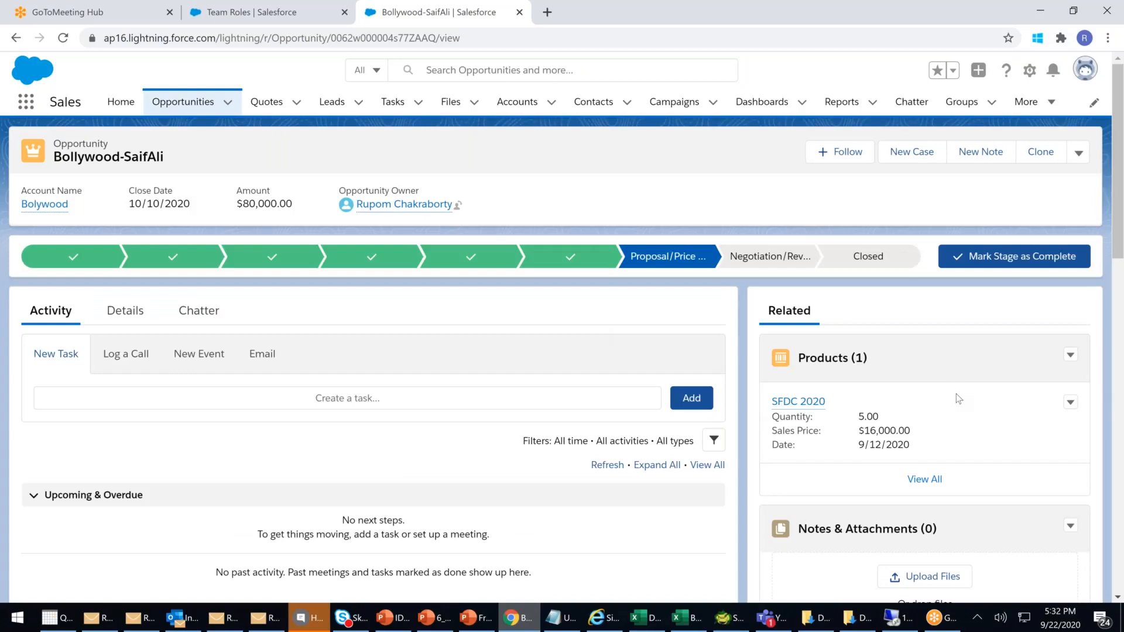
pyautogui.scroll(-10, 958, 398)
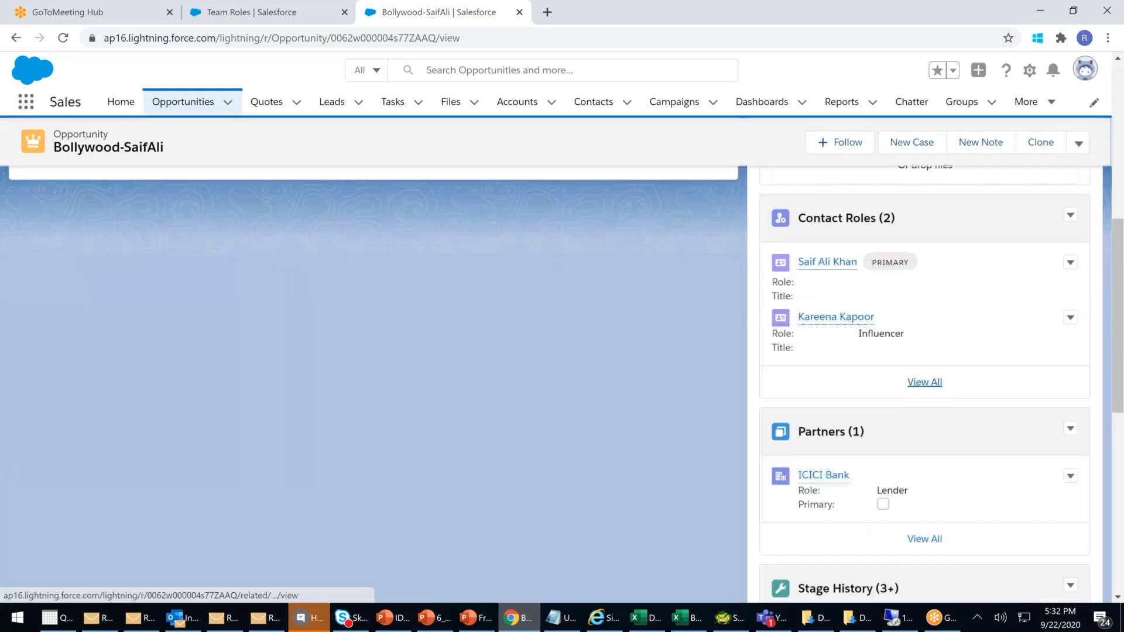
pyautogui.scroll(-8, 890, 567)
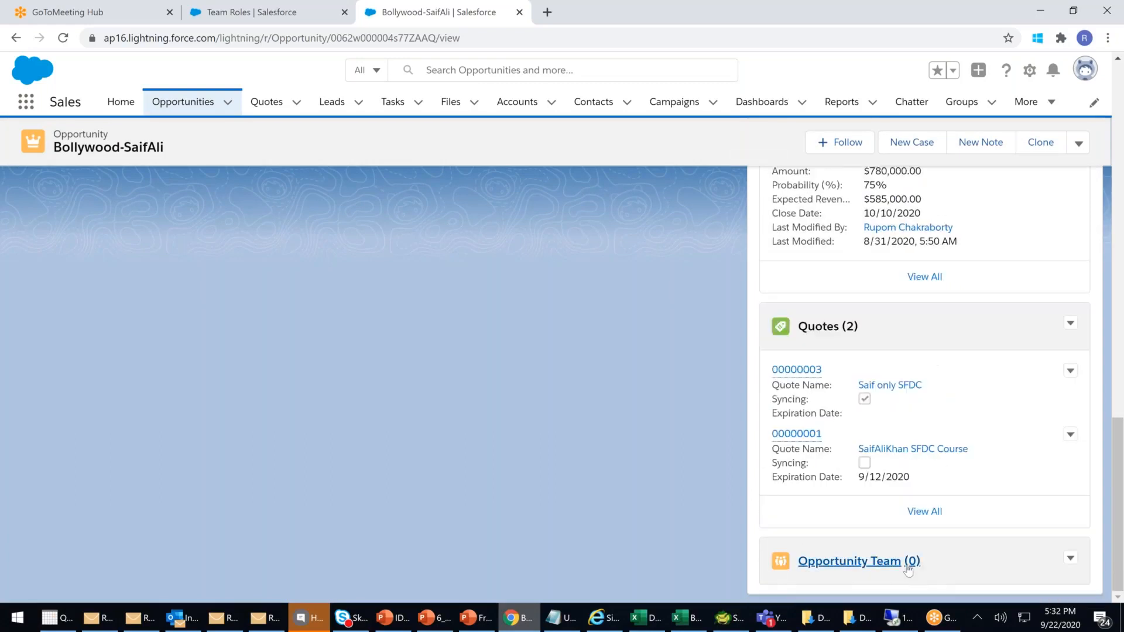
# - Check the Opportunity Team actions dropdown on Bollywood-SaifAli, which shows no actions
pyautogui.click(1071, 559)
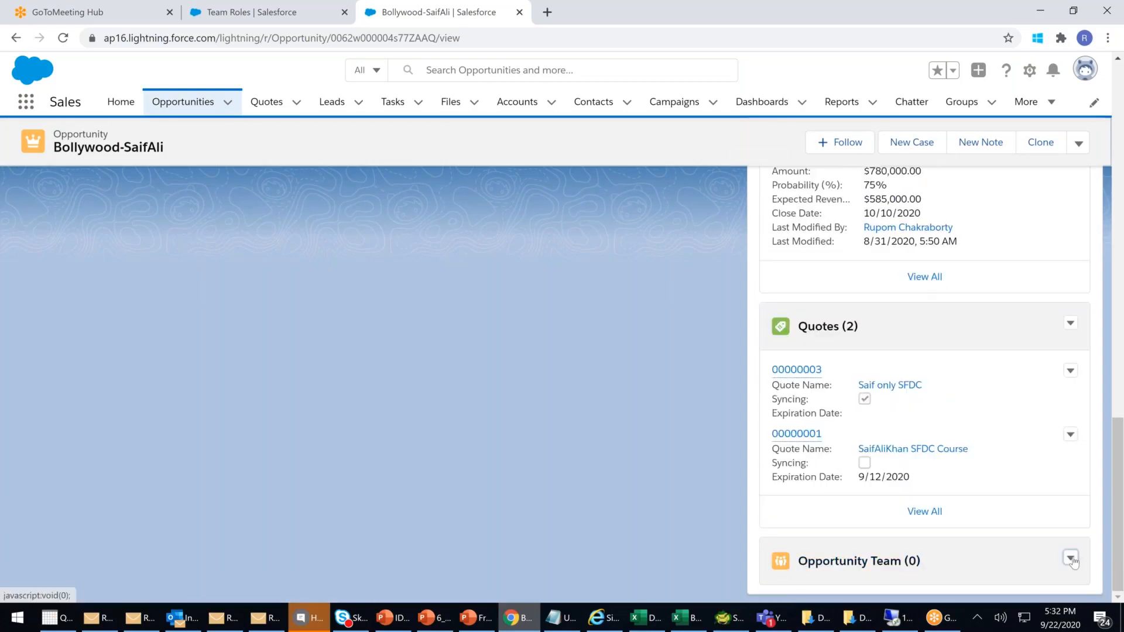
pyautogui.click(1071, 559)
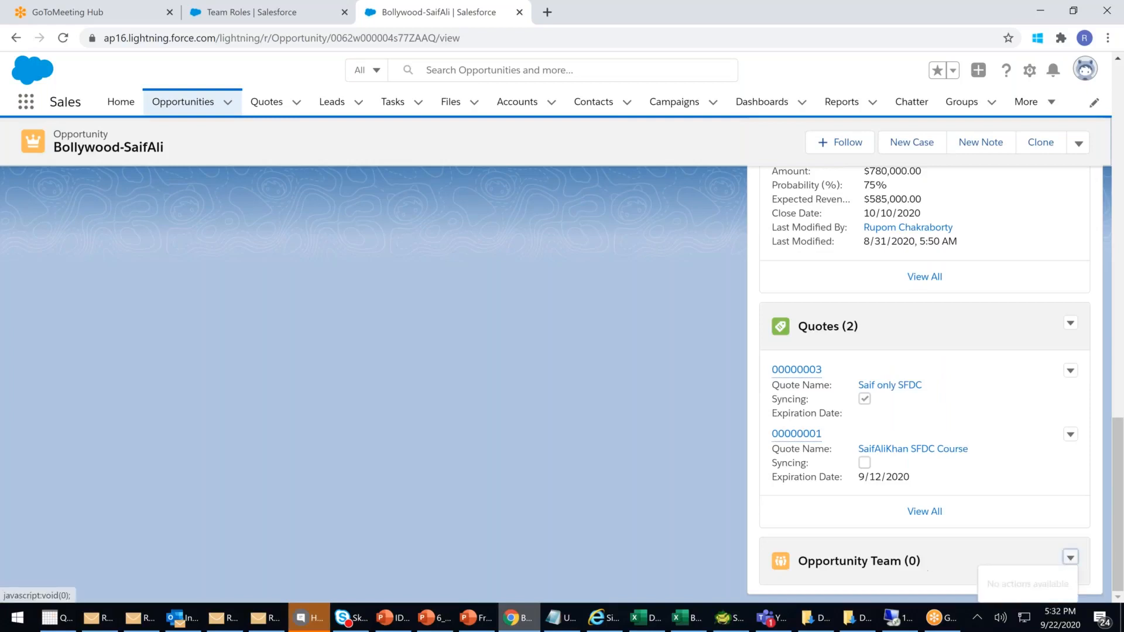
pyautogui.click(1071, 559)
pyautogui.click(1070, 559)
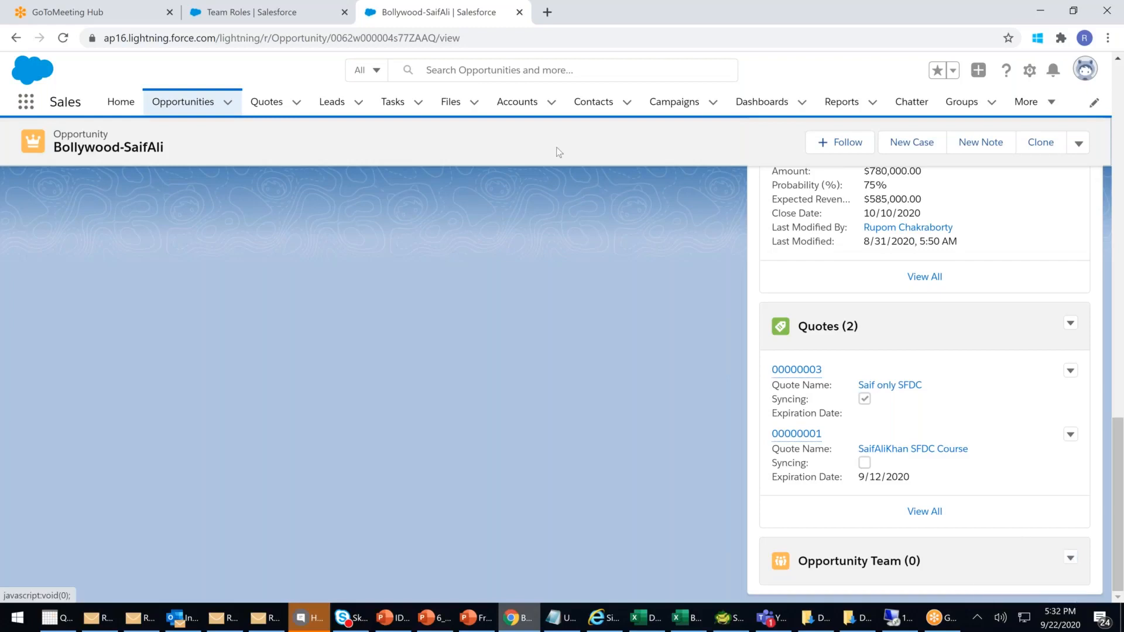
# - Reload the opportunity, recheck its Opportunity Team actions, then return to Recently Viewed opportunities
pyautogui.click(469, 37)
pyautogui.press('Return')
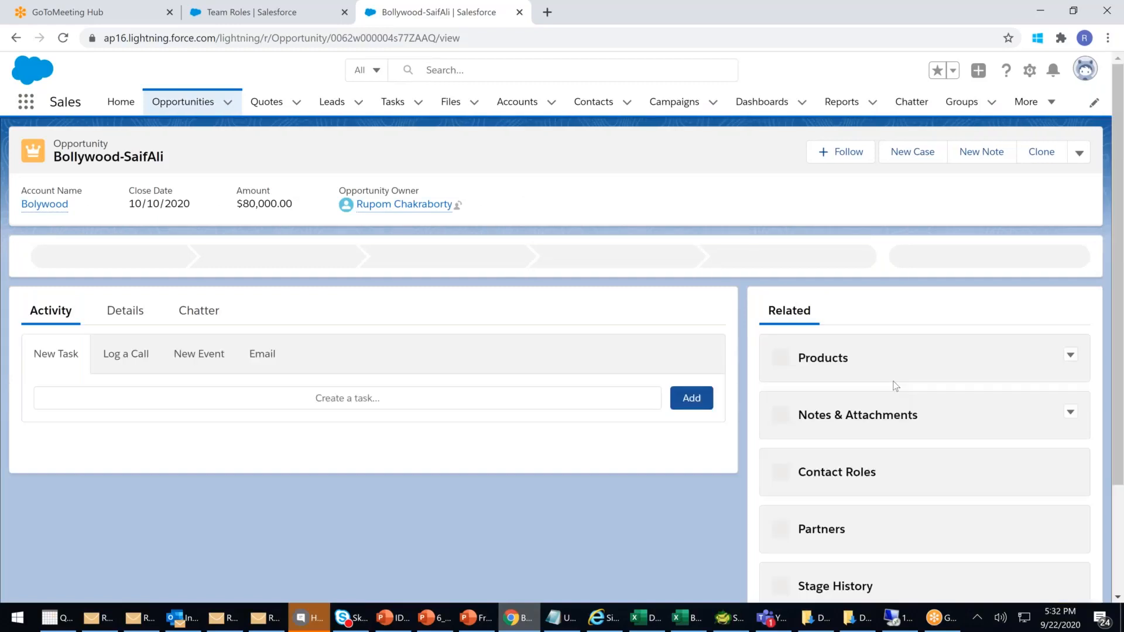
pyautogui.scroll(-3, 894, 385)
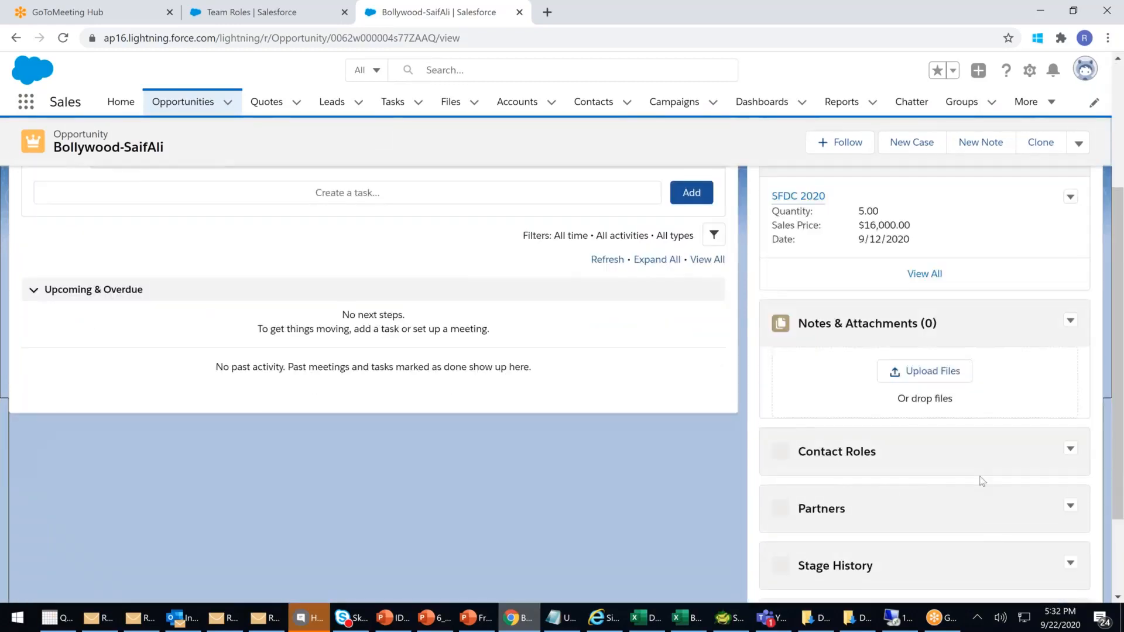
pyautogui.scroll(-2, 982, 480)
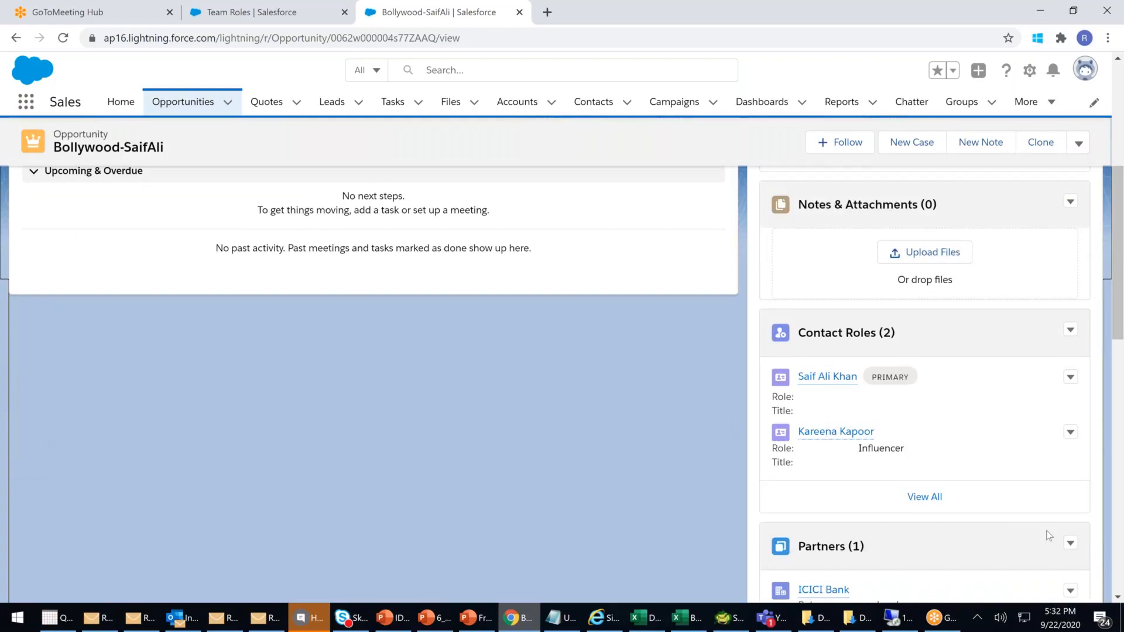
pyautogui.scroll(-10, 1046, 530)
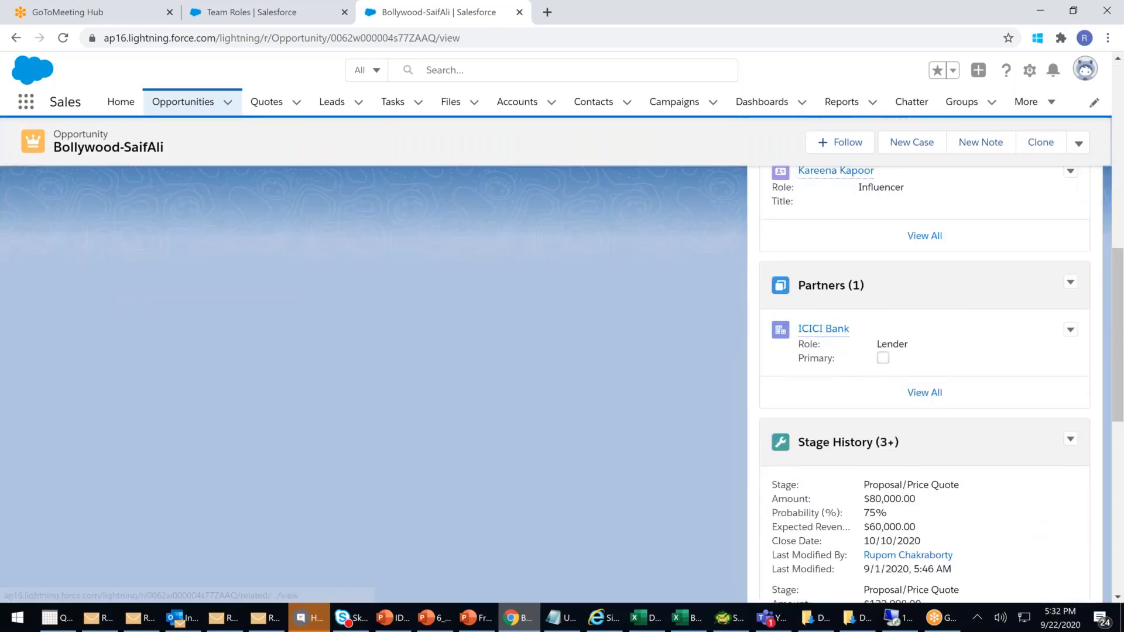
pyautogui.scroll(-5, 1072, 556)
pyautogui.click(1071, 558)
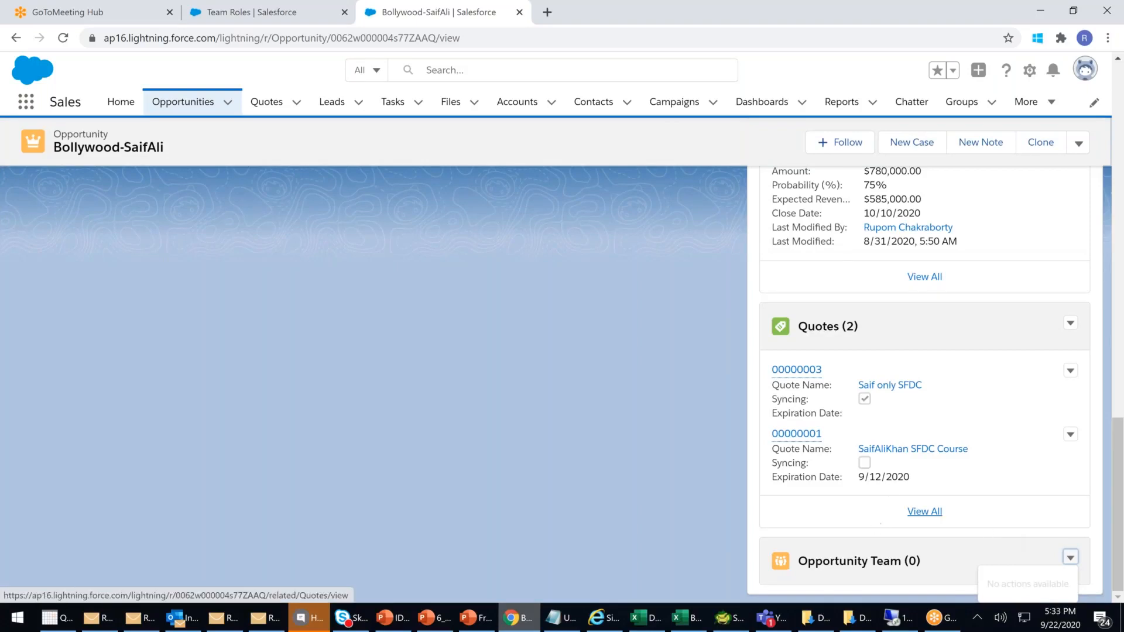
pyautogui.click(181, 105)
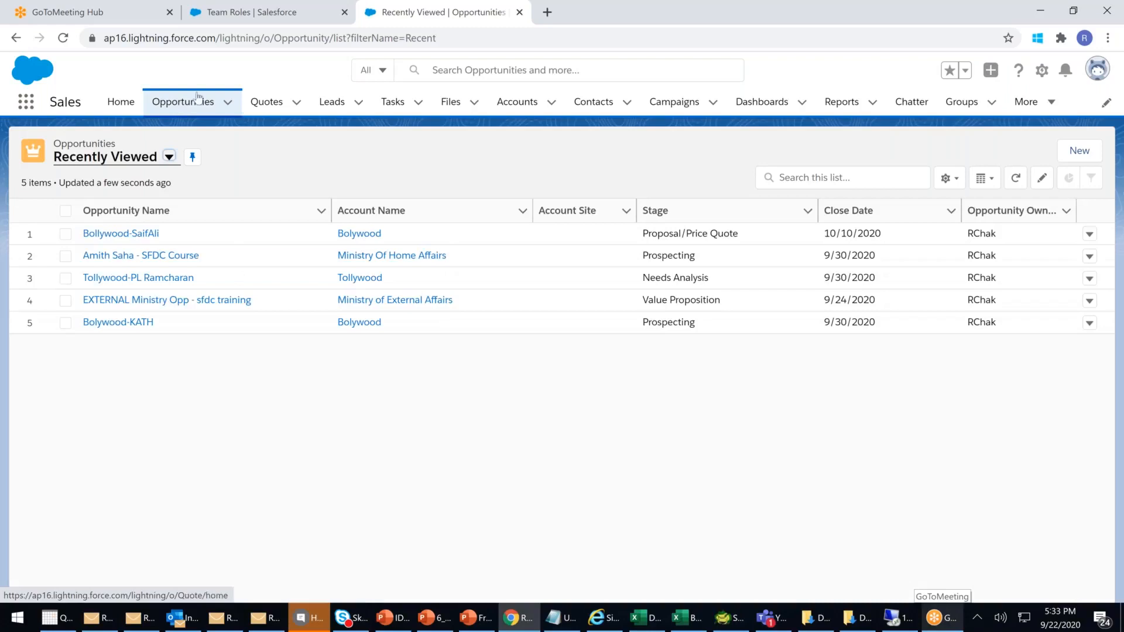
# - Start a new opportunity from the HDFC Life Insurance Company account
pyautogui.click(509, 108)
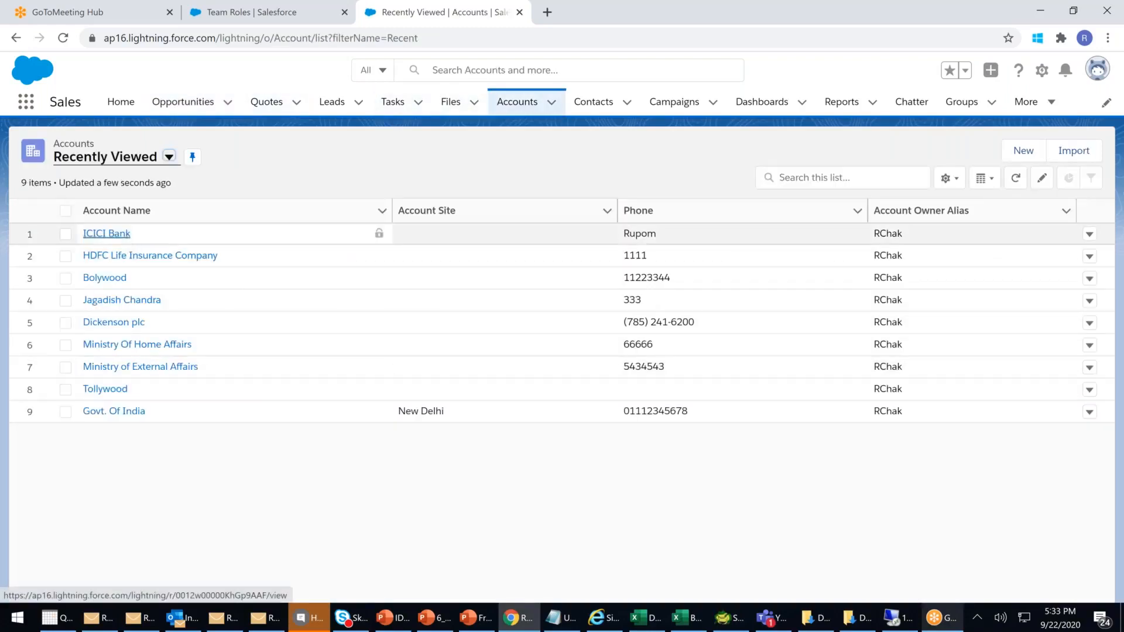
pyautogui.click(150, 256)
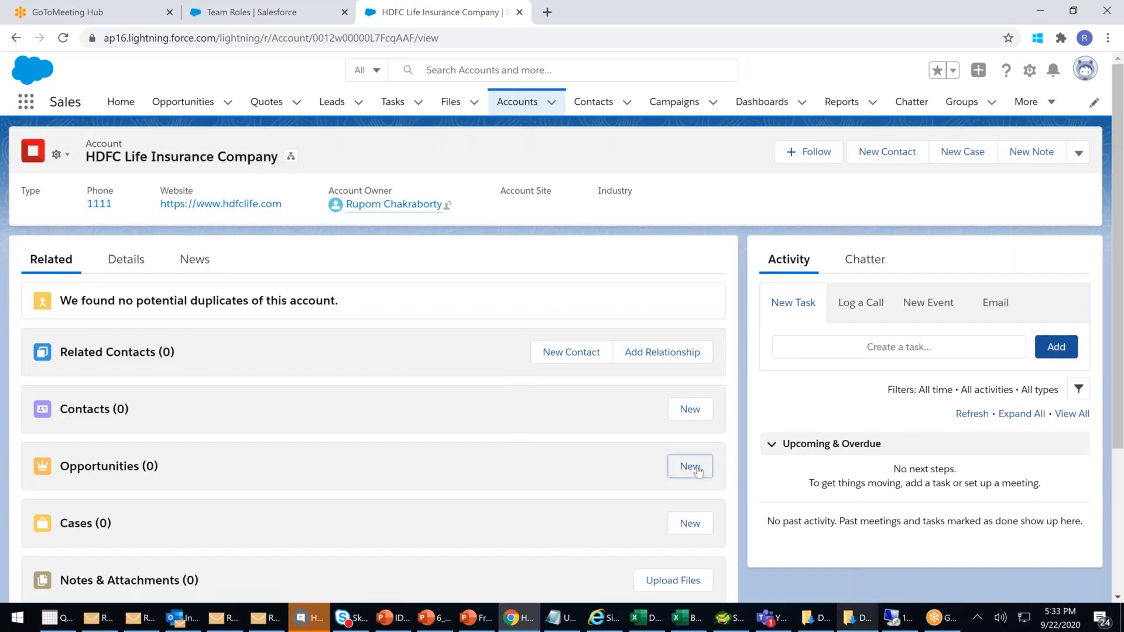
pyautogui.click(696, 468)
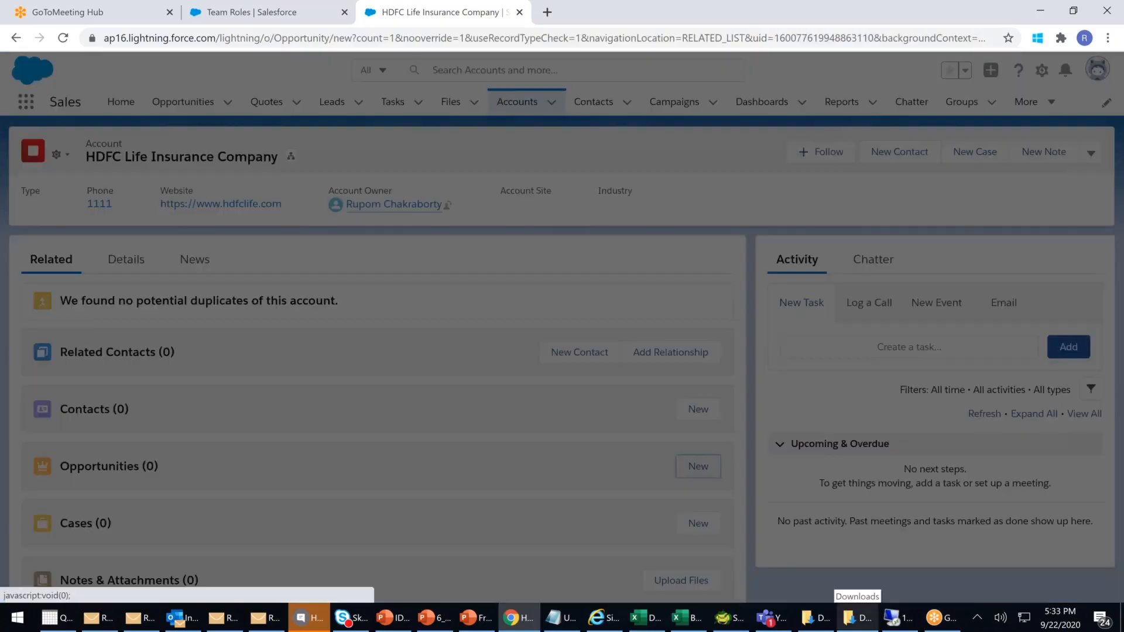
# - Save opportunity 'HDFC Health Ins Sale' with close date 9/30/2020 and stage Qualification
pyautogui.click(312, 303)
pyautogui.write('HDFC')
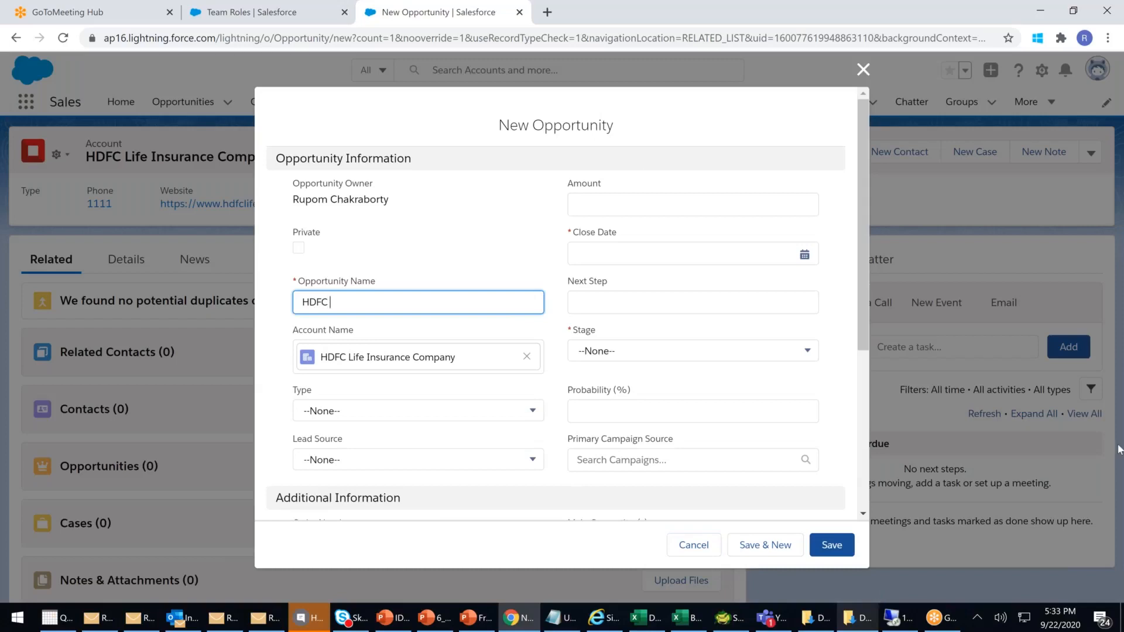
pyautogui.write(' Health Ins Sale')
pyautogui.click(601, 257)
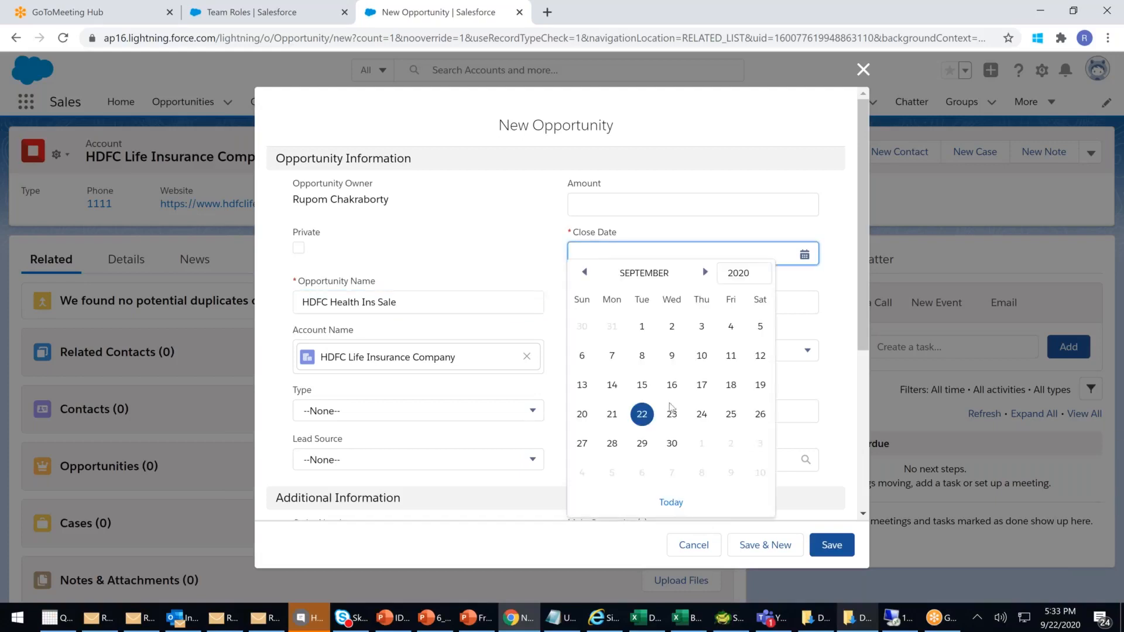
pyautogui.click(673, 446)
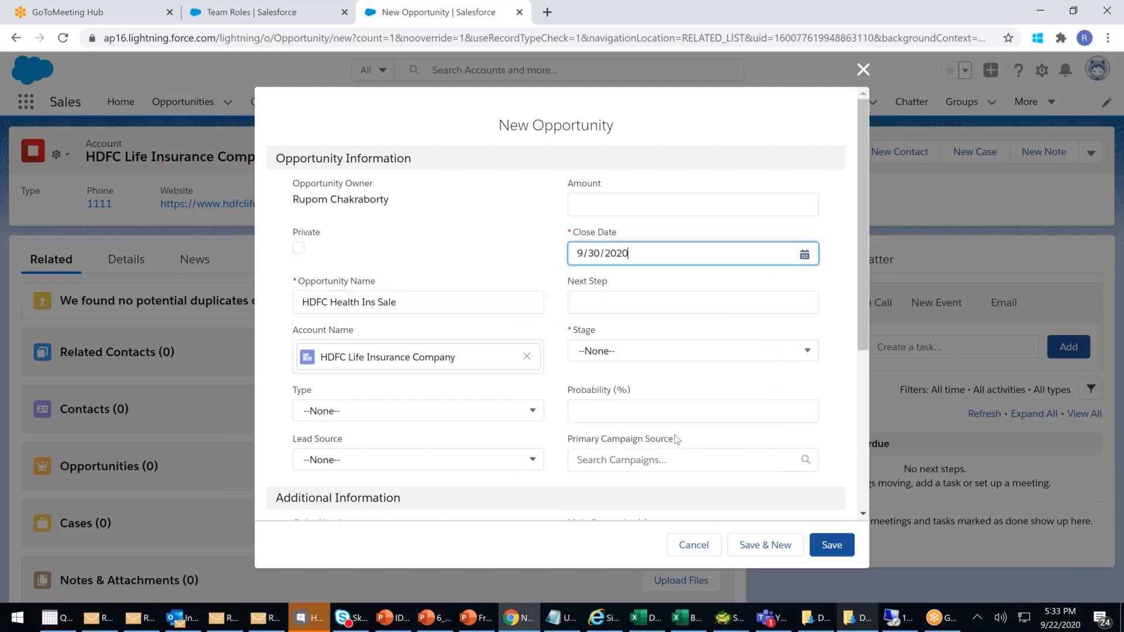
pyautogui.click(652, 357)
pyautogui.click(628, 398)
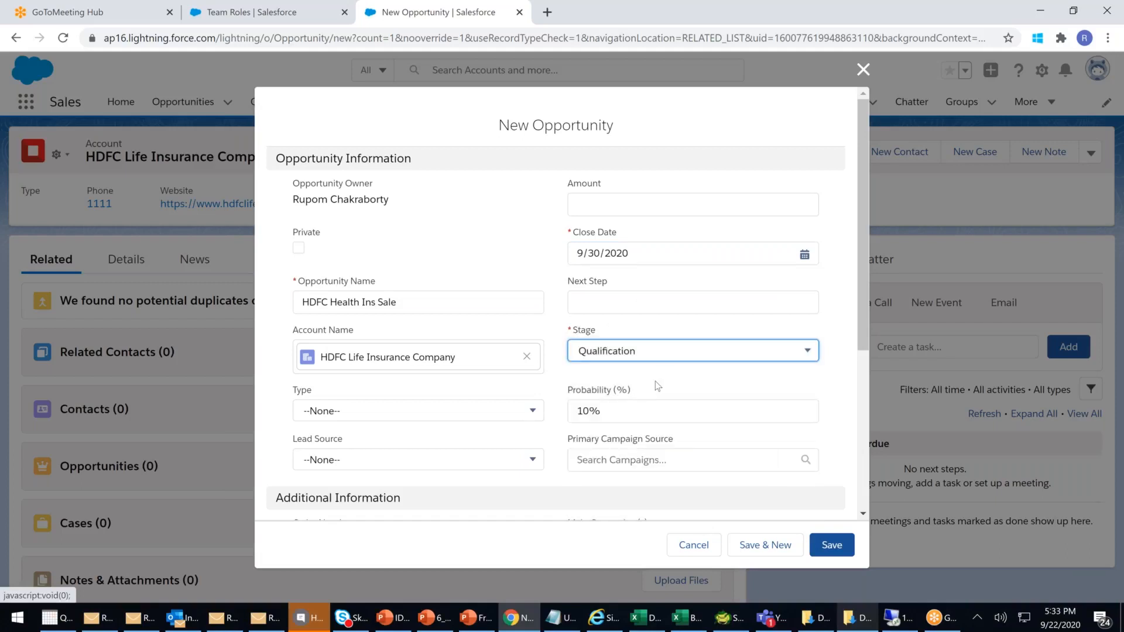
pyautogui.click(834, 544)
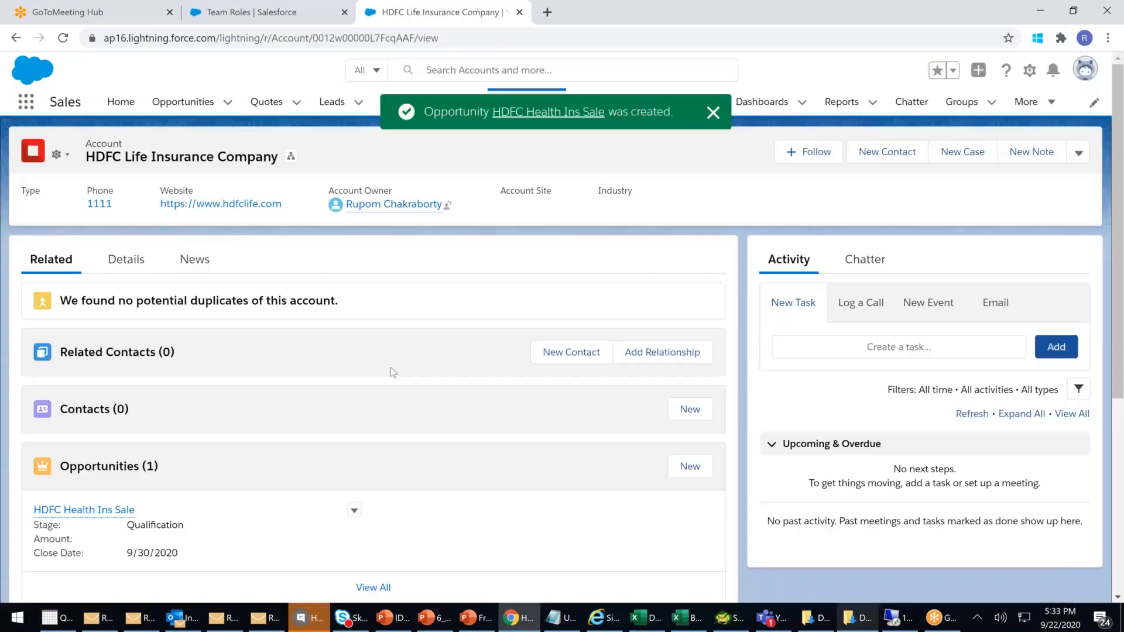
# - Check the Opportunity Team actions on the new HDFC Health Ins Sale opportunity
pyautogui.scroll(-1, 391, 372)
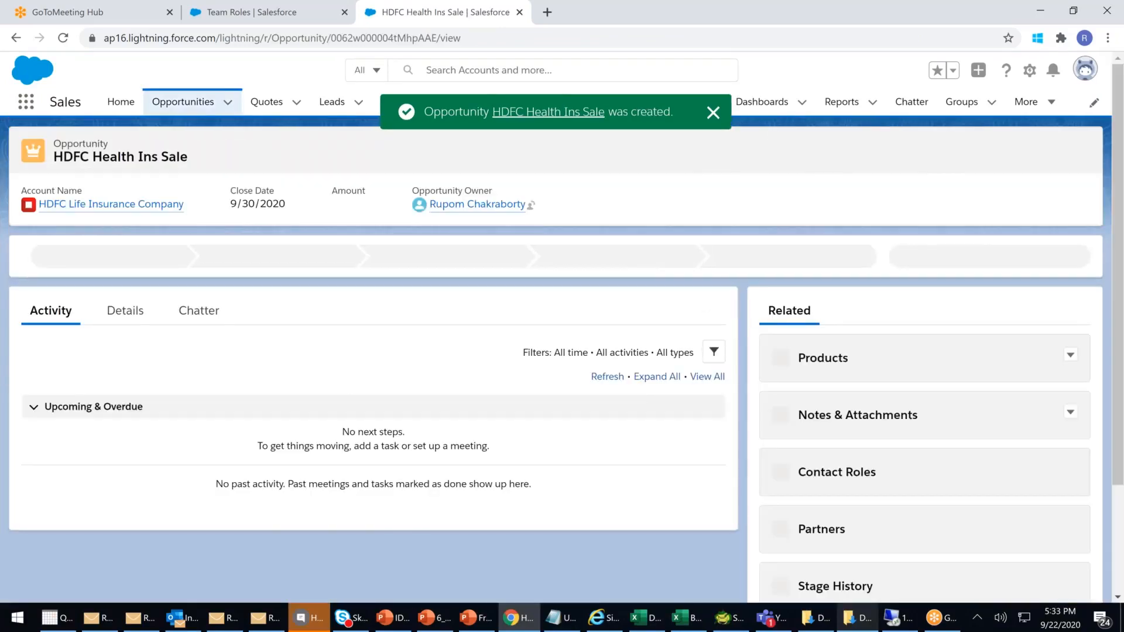
pyautogui.scroll(-3, 881, 392)
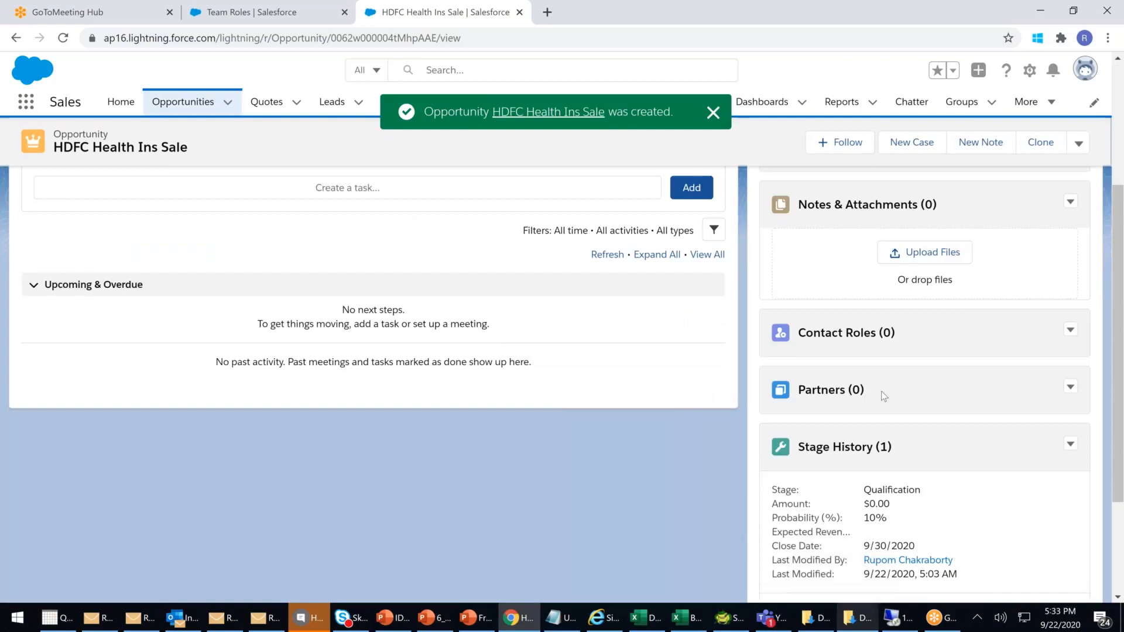
pyautogui.scroll(-3, 881, 391)
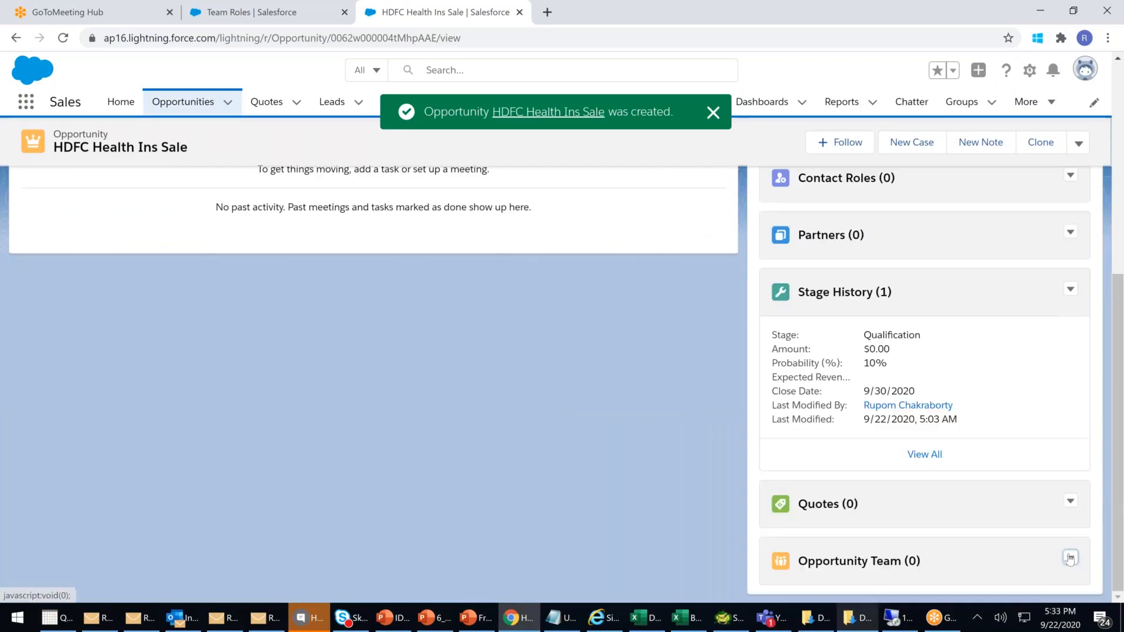
pyautogui.click(1071, 559)
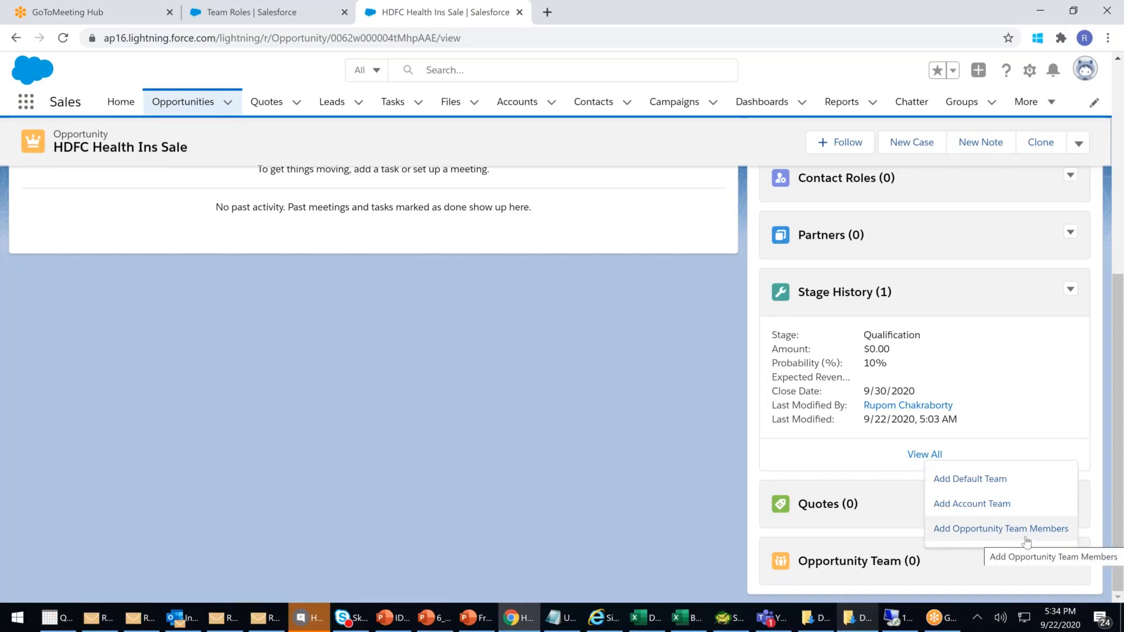
# - Compare Bollywood-SaifAli's Opportunity Team actions, then open HDFC Health Ins Sale from the list
pyautogui.click(189, 110)
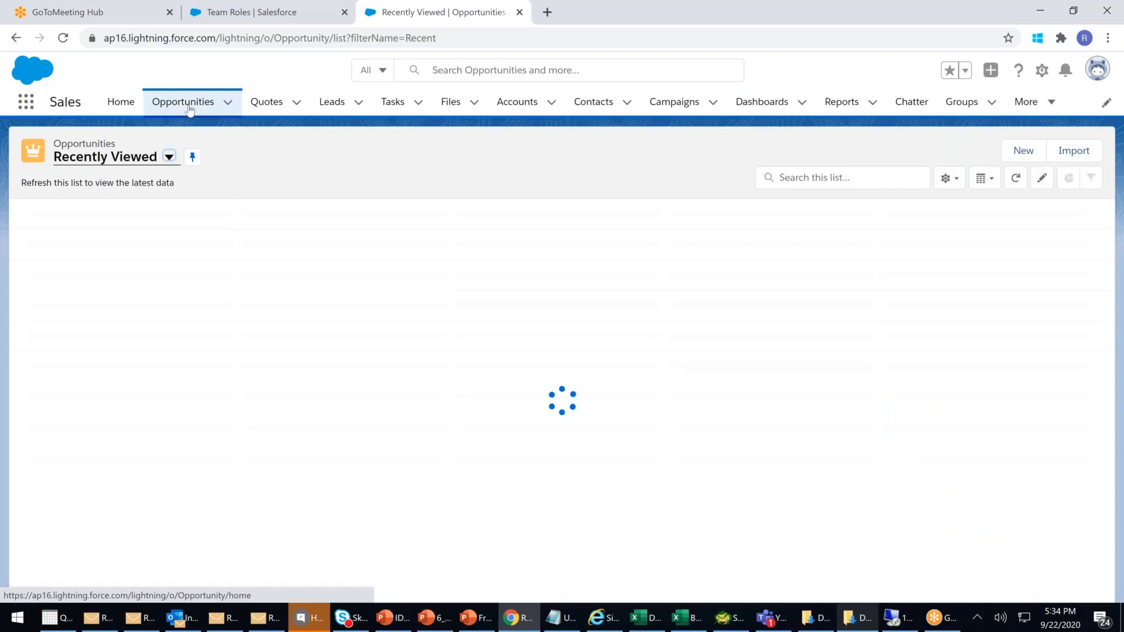
pyautogui.click(141, 258)
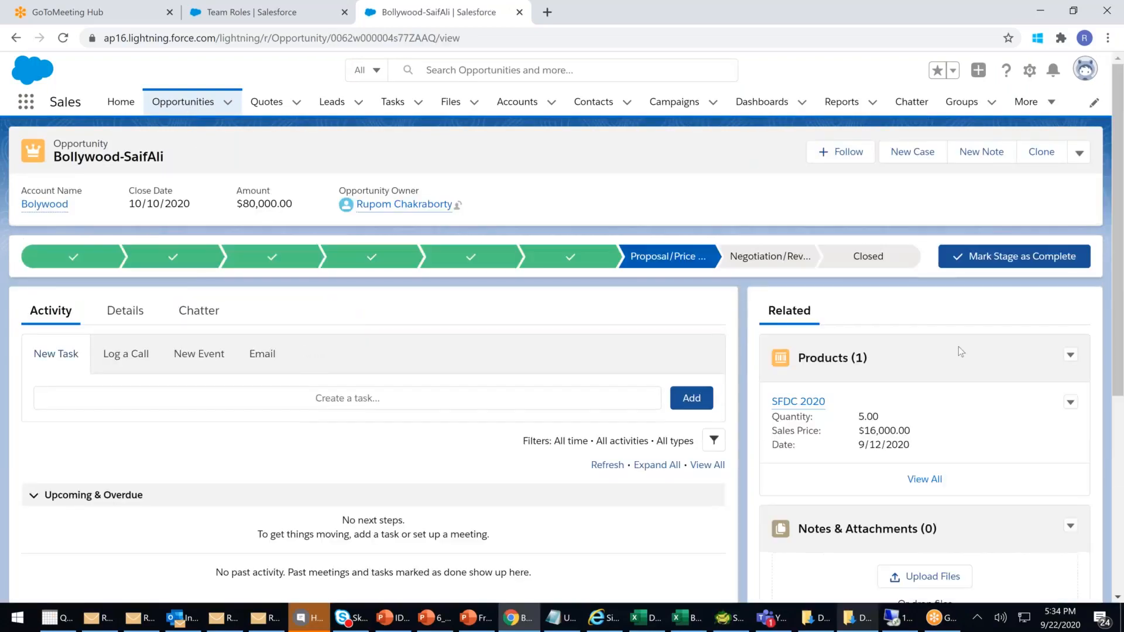
pyautogui.scroll(-5, 969, 360)
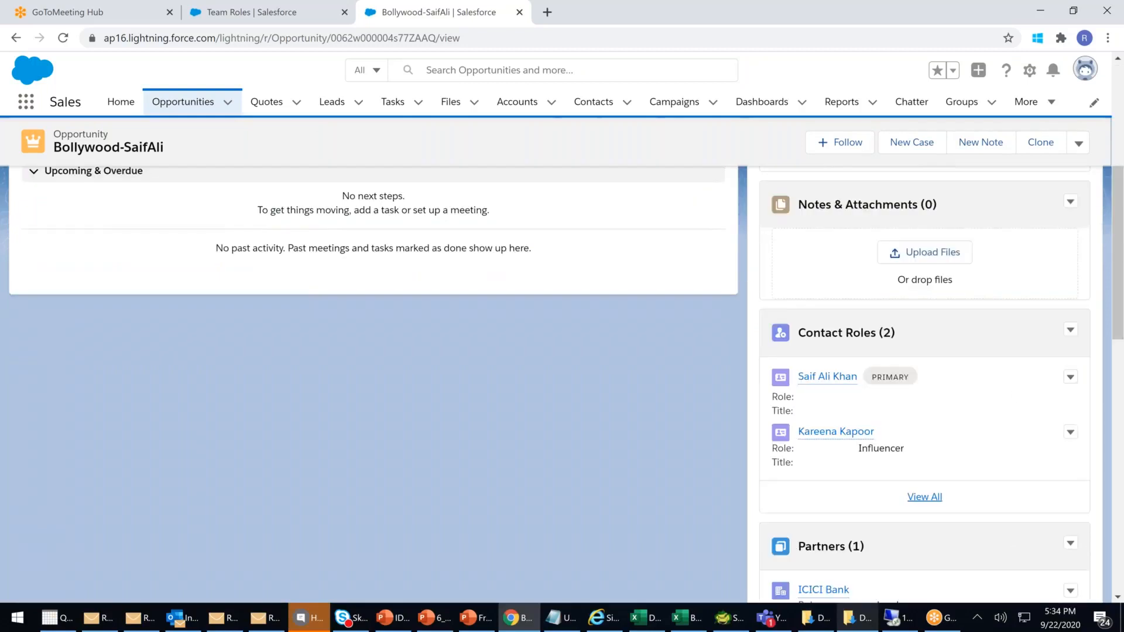
pyautogui.scroll(-9, 1013, 391)
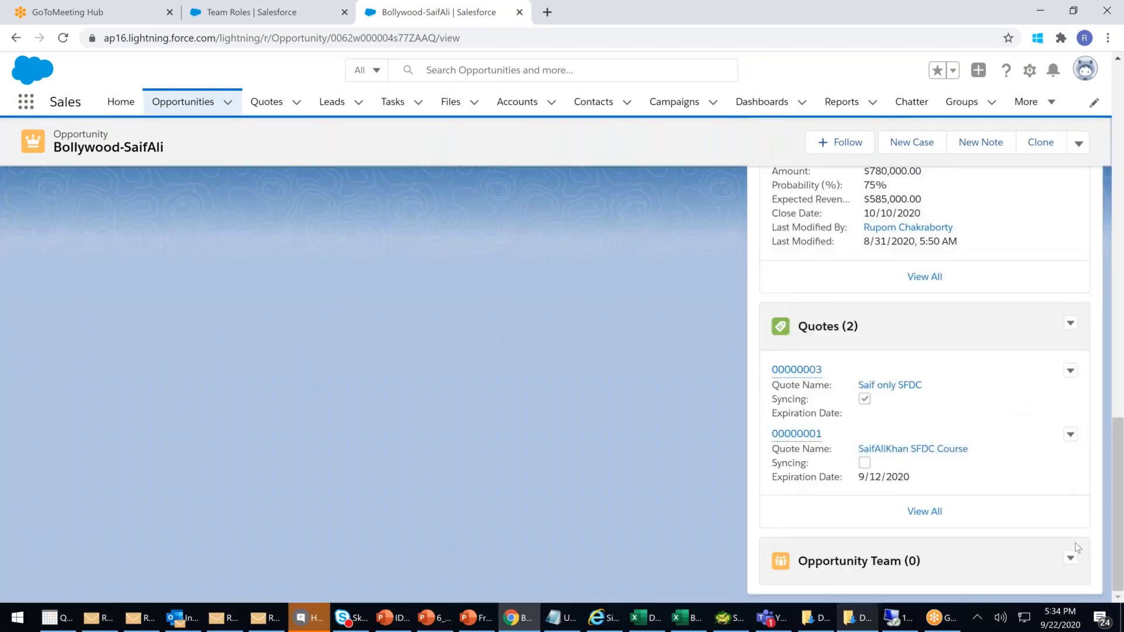
pyautogui.click(1069, 559)
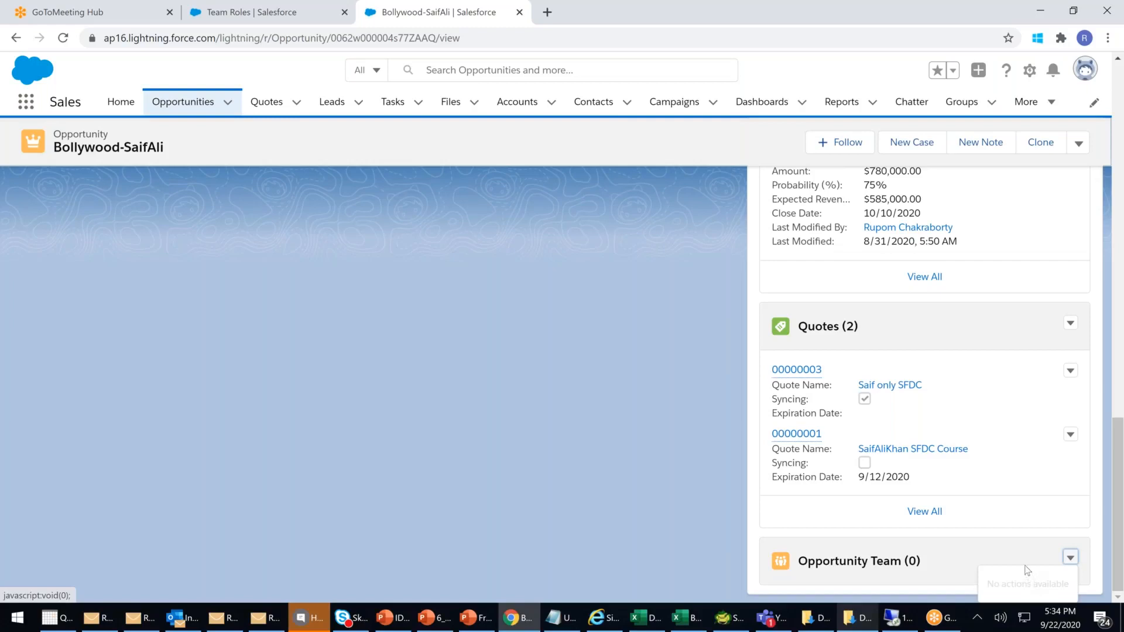
pyautogui.click(183, 102)
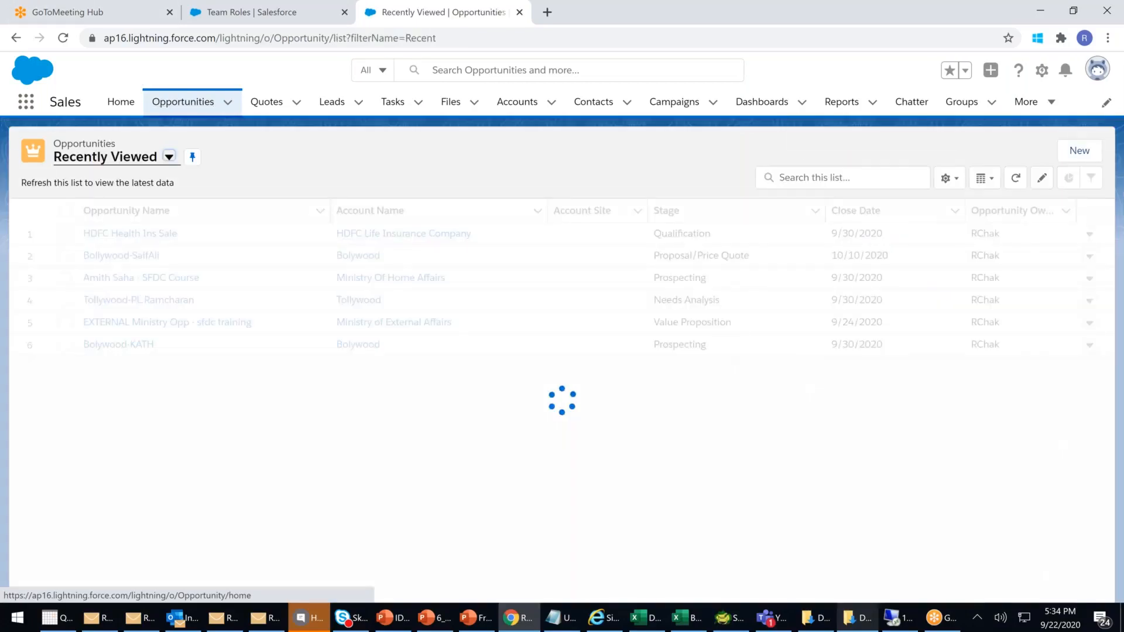
pyautogui.click(144, 256)
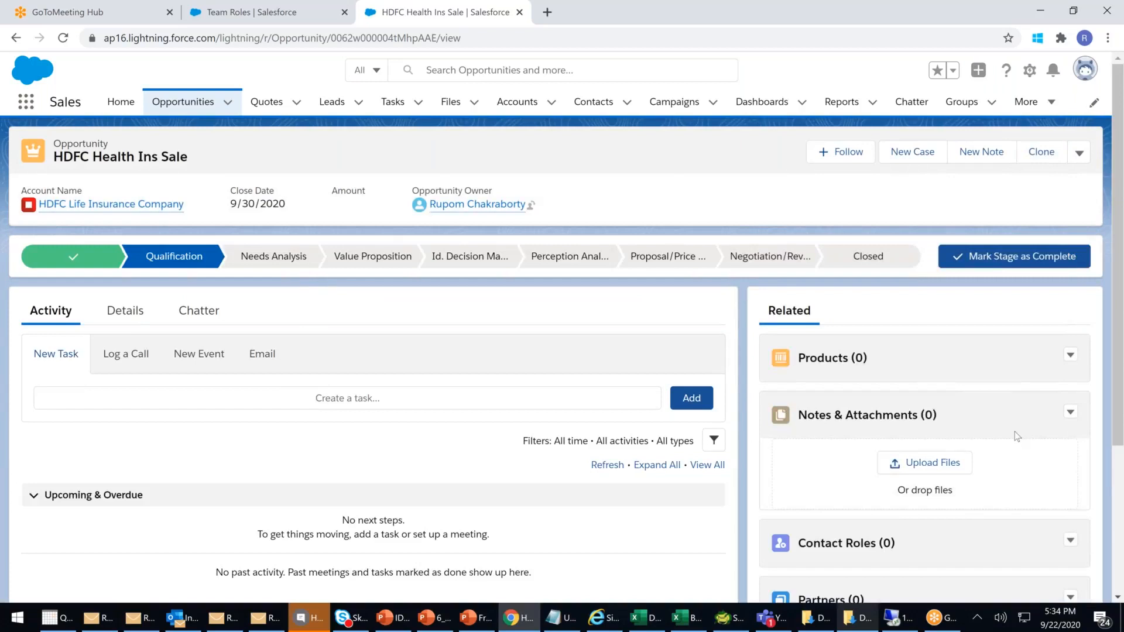
# - Try Add Default Team, which errors, then add the account team: Company Legal Advisor and Technical Expert
pyautogui.scroll(-3, 1017, 436)
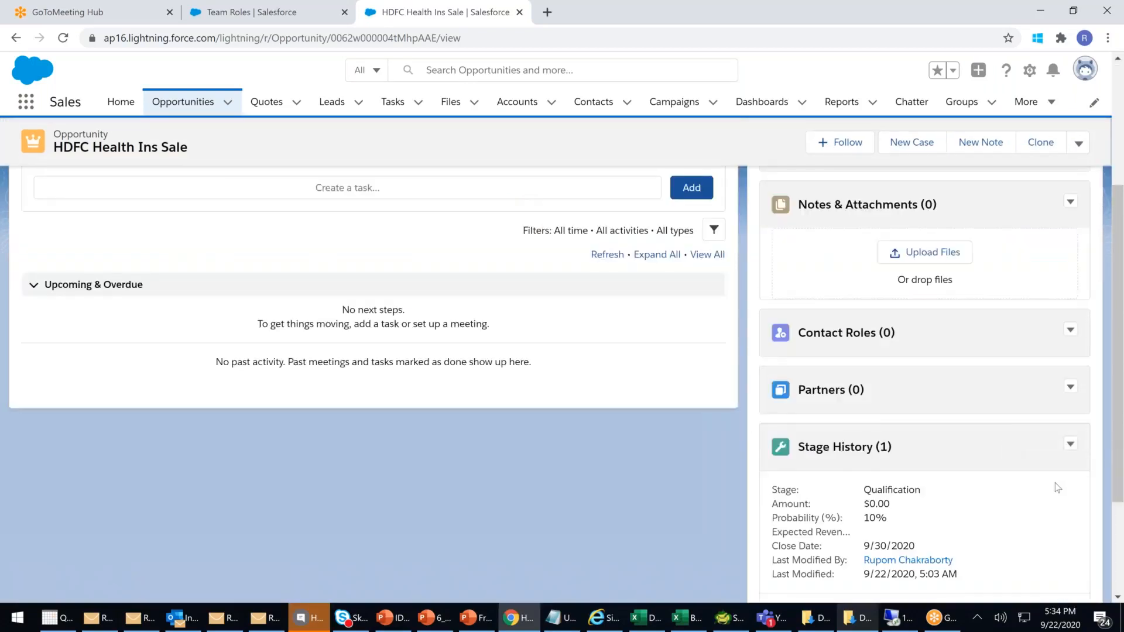
pyautogui.scroll(-3, 1058, 488)
pyautogui.click(1070, 560)
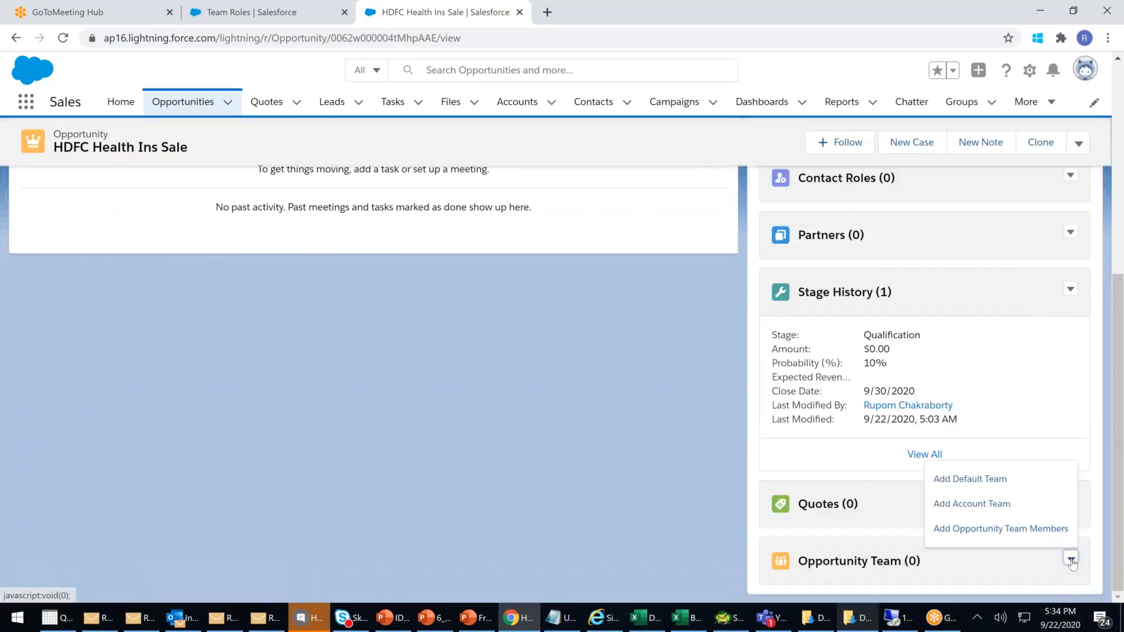
pyautogui.click(962, 480)
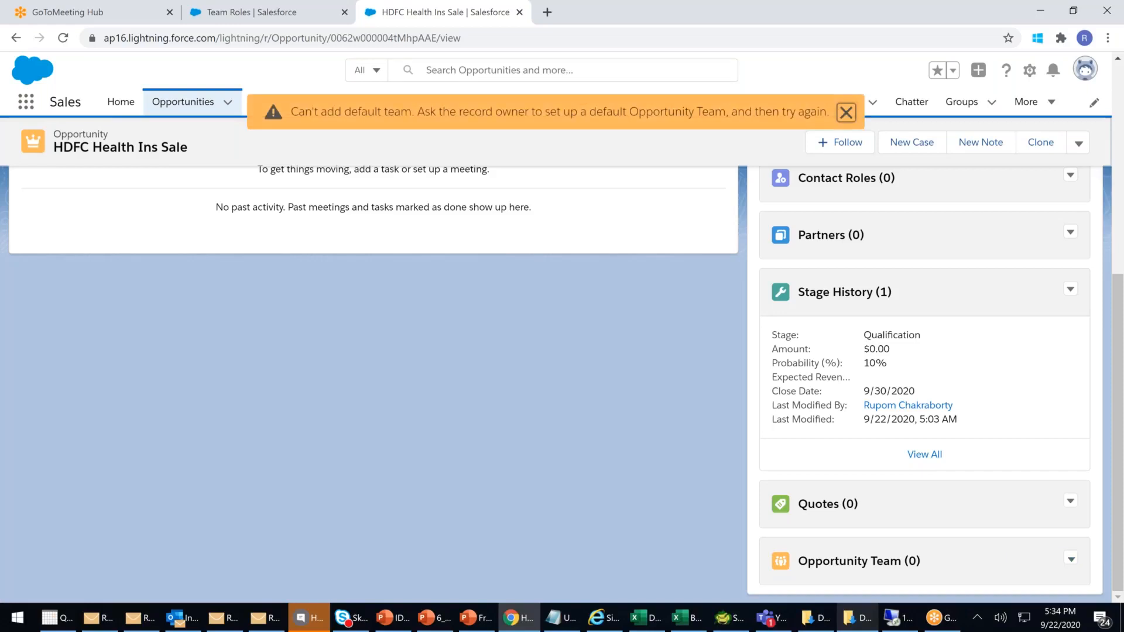
pyautogui.click(1071, 559)
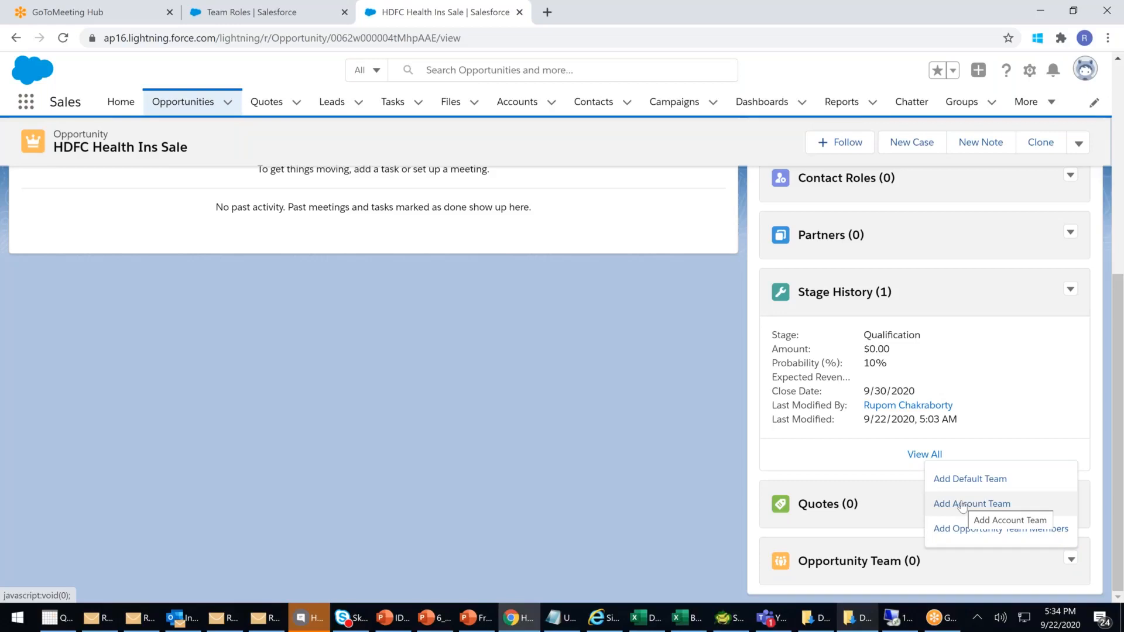
pyautogui.click(962, 505)
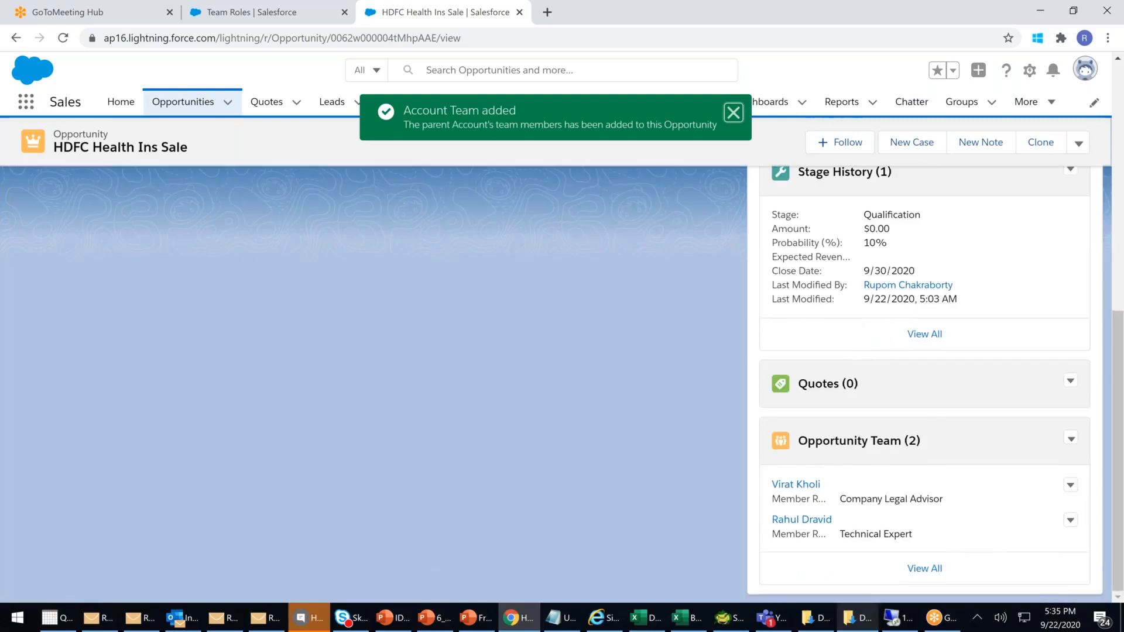
pyautogui.moveTo(859, 531); pyautogui.dragTo(798, 487)
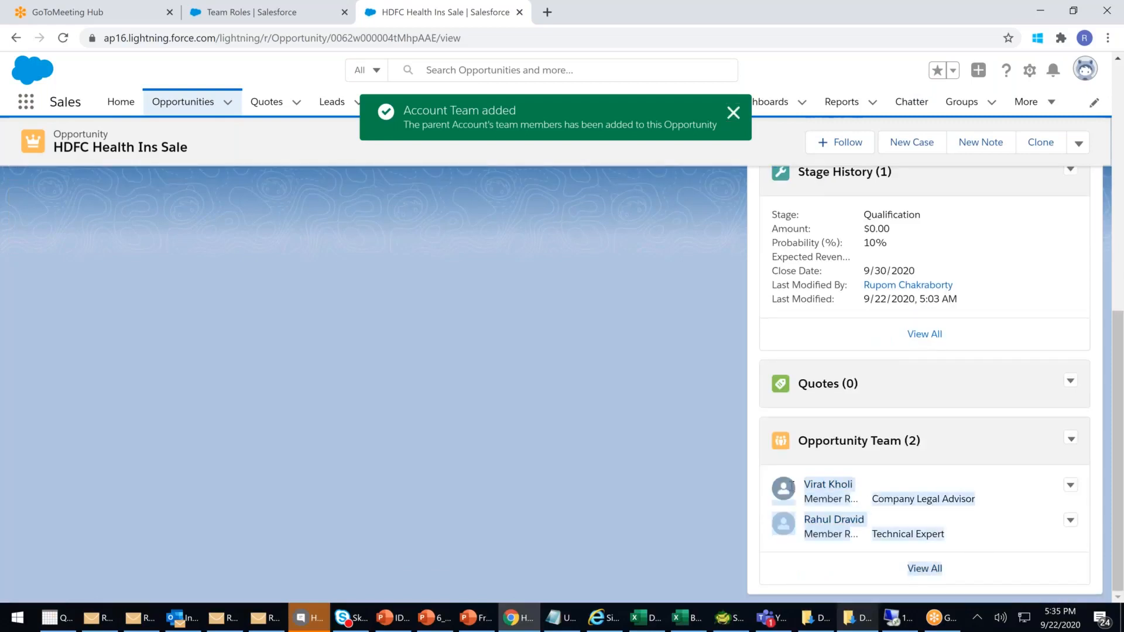
# - Remove all members from the HDFC Health Ins Sale opportunity team
pyautogui.click(1070, 440)
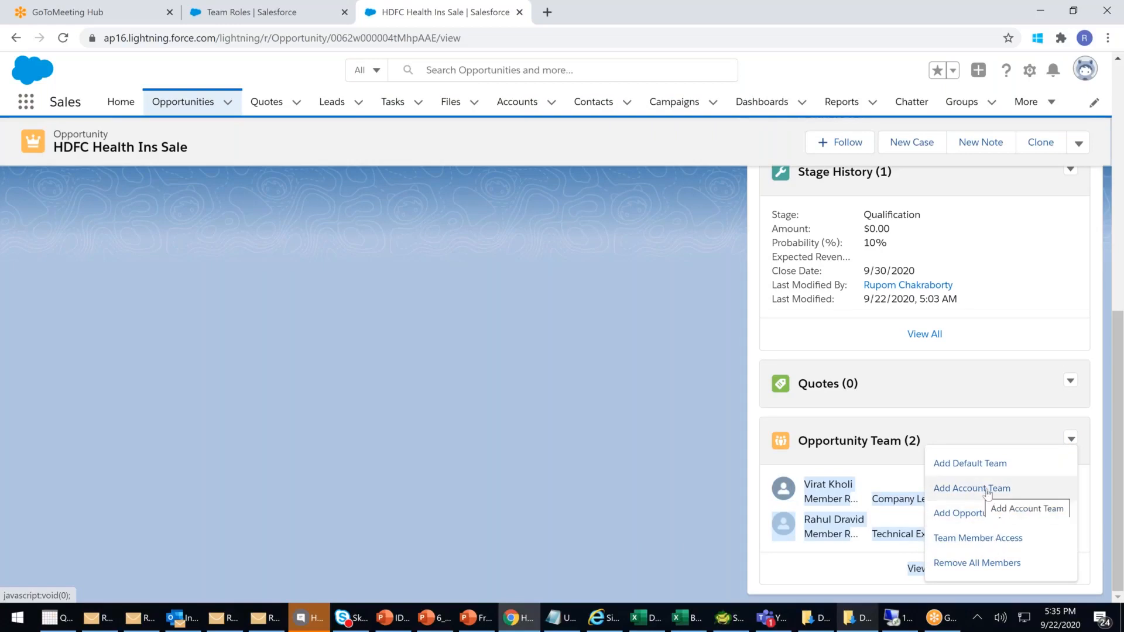
pyautogui.click(1000, 567)
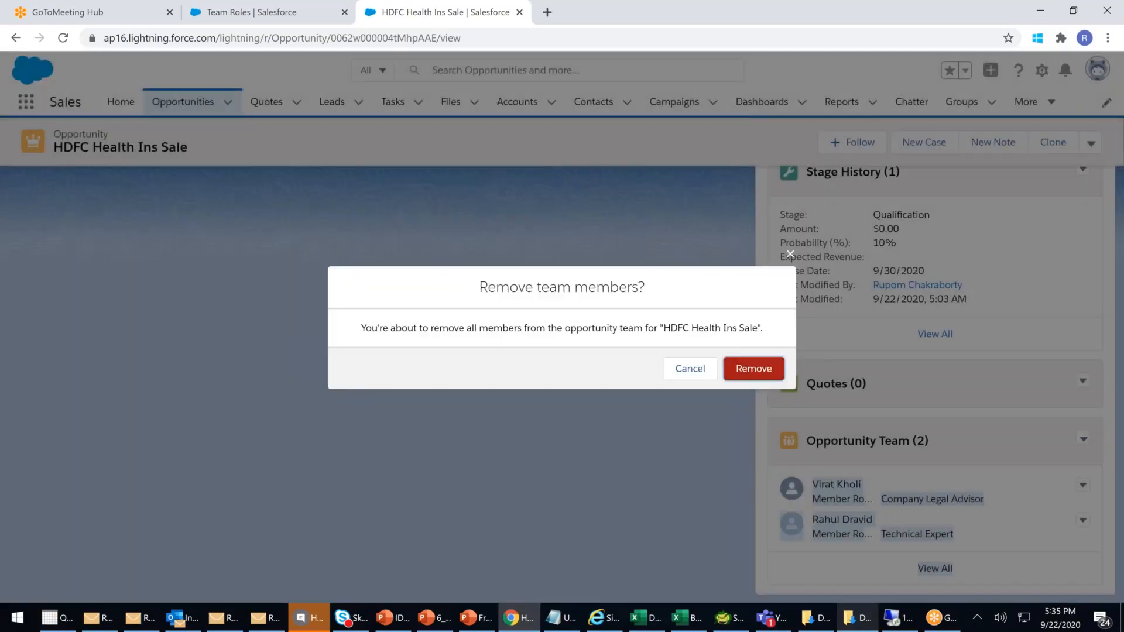
pyautogui.click(753, 369)
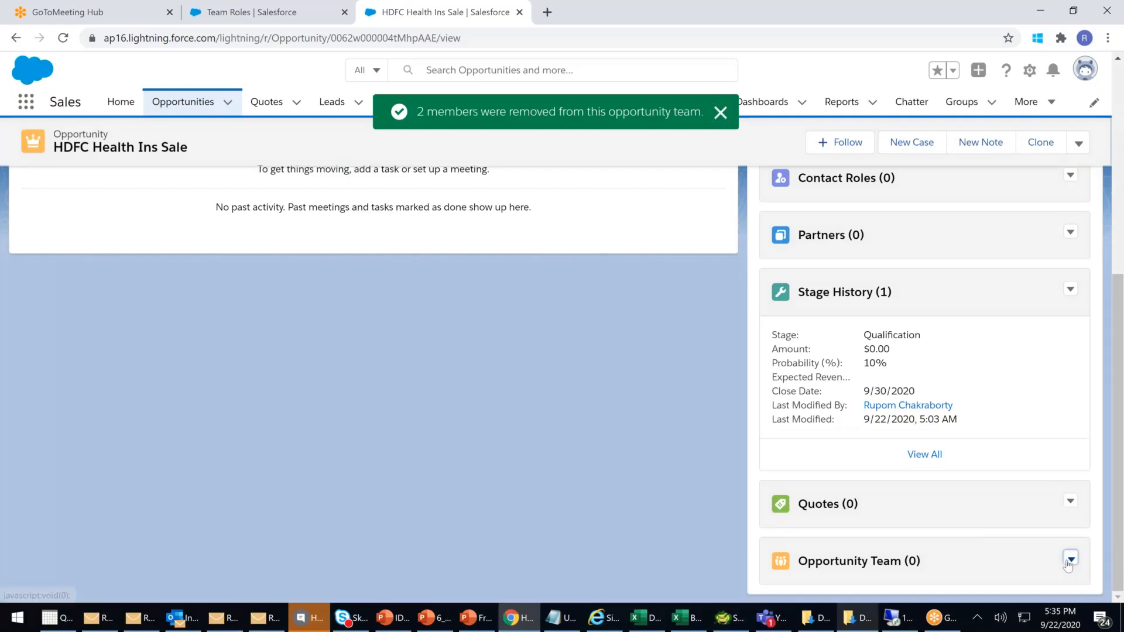
# - Add one opportunity team member with the Sales Manager role and save
pyautogui.click(1070, 560)
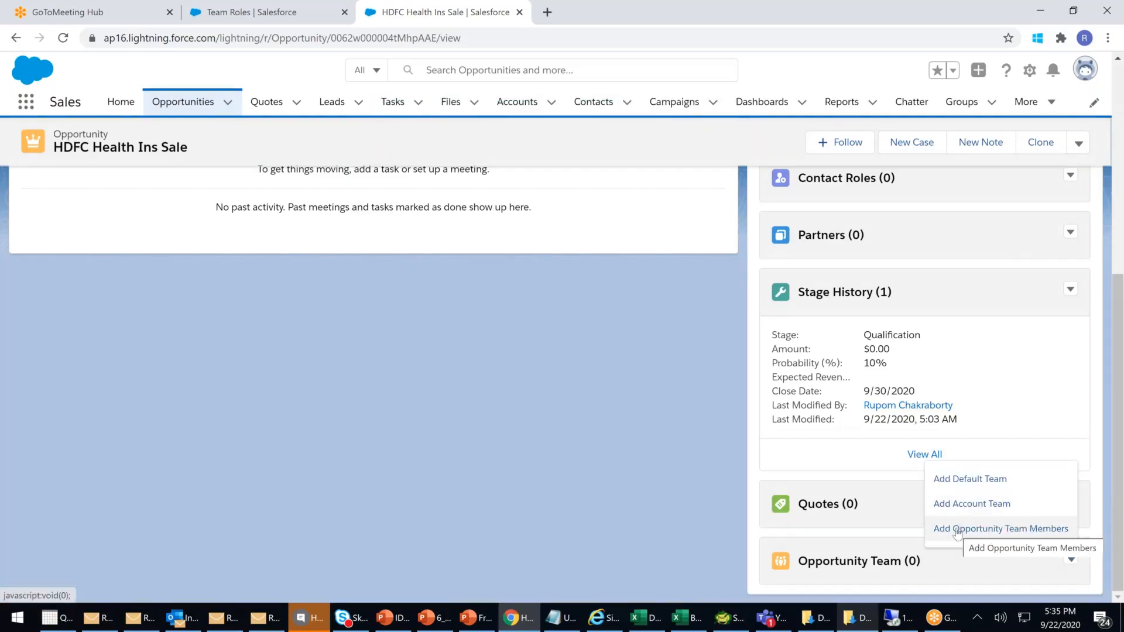
pyautogui.click(996, 529)
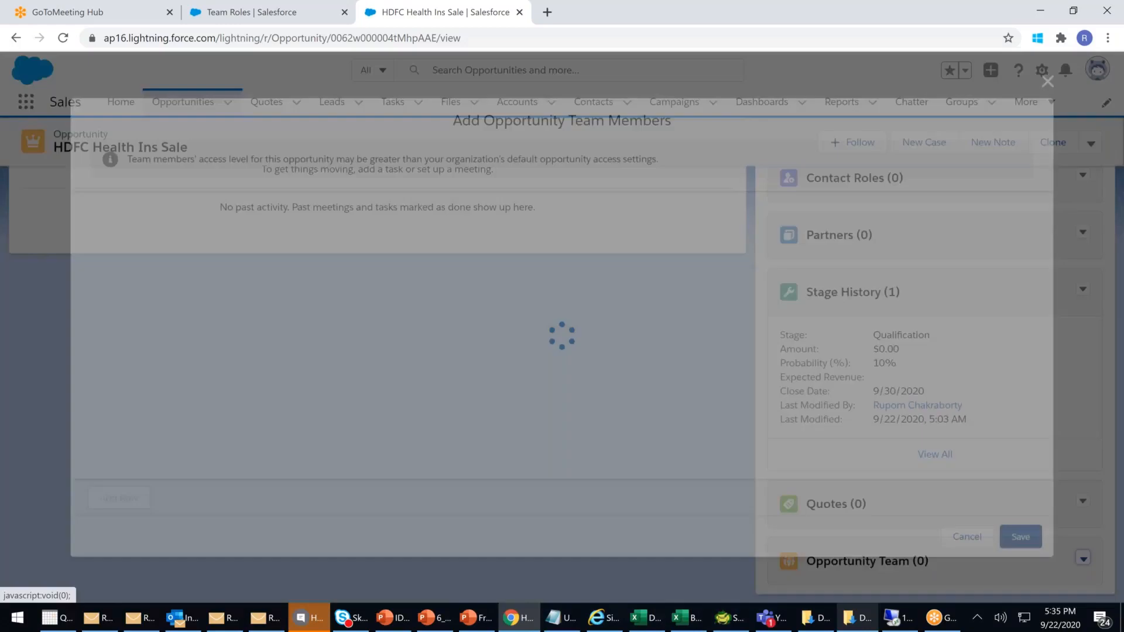
pyautogui.click(186, 226)
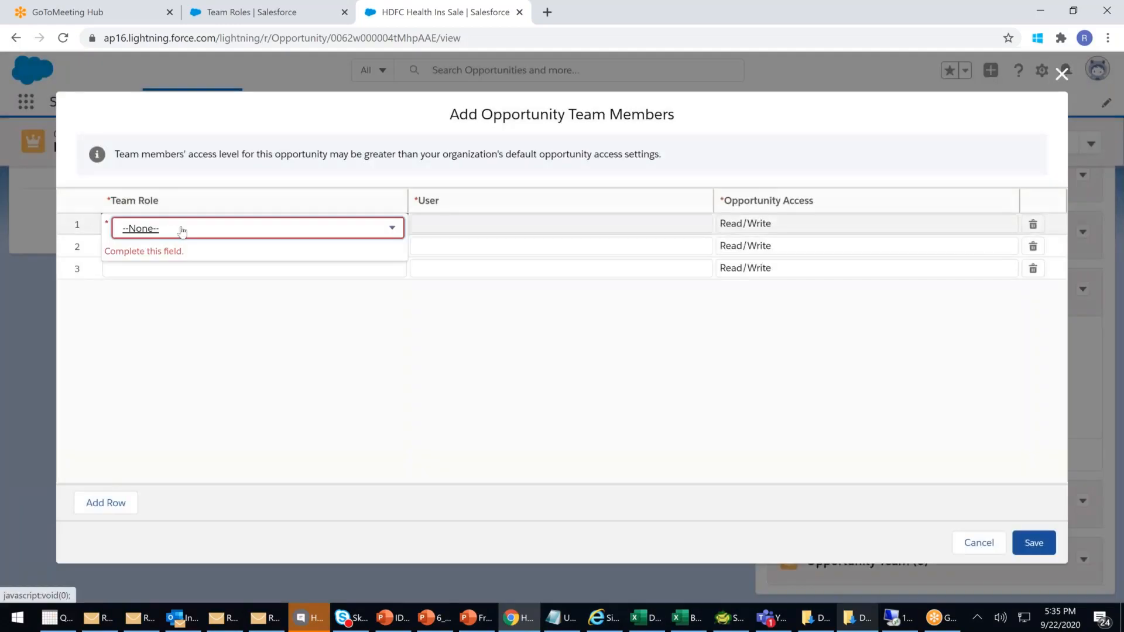
pyautogui.click(182, 229)
pyautogui.scroll(-1, 235, 380)
pyautogui.scroll(-1, 236, 379)
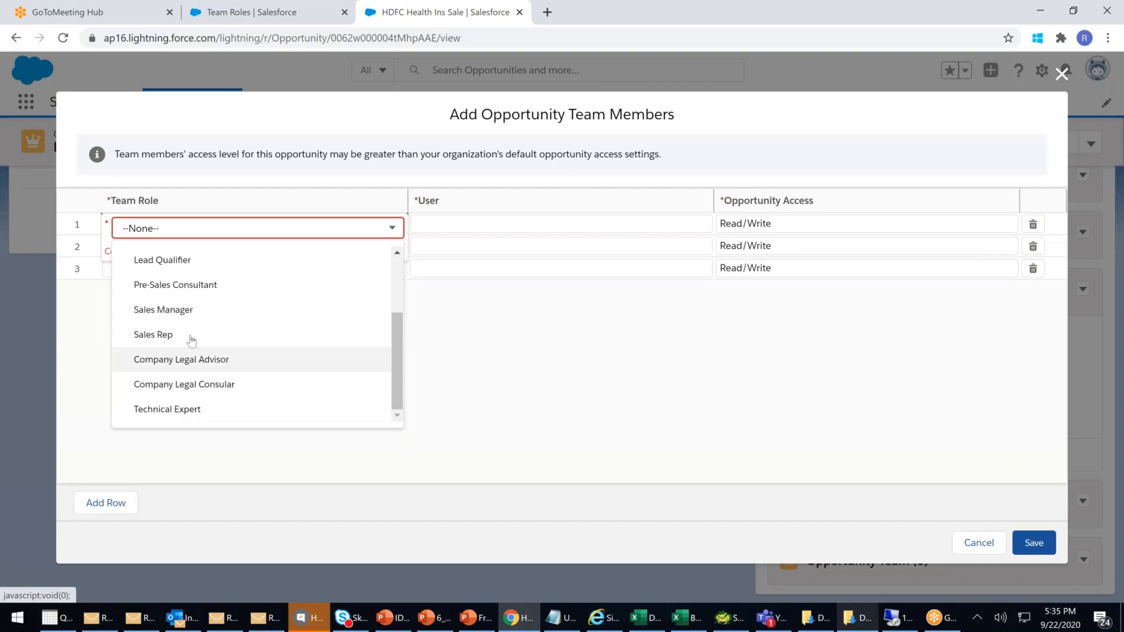
pyautogui.click(212, 319)
pyautogui.click(452, 224)
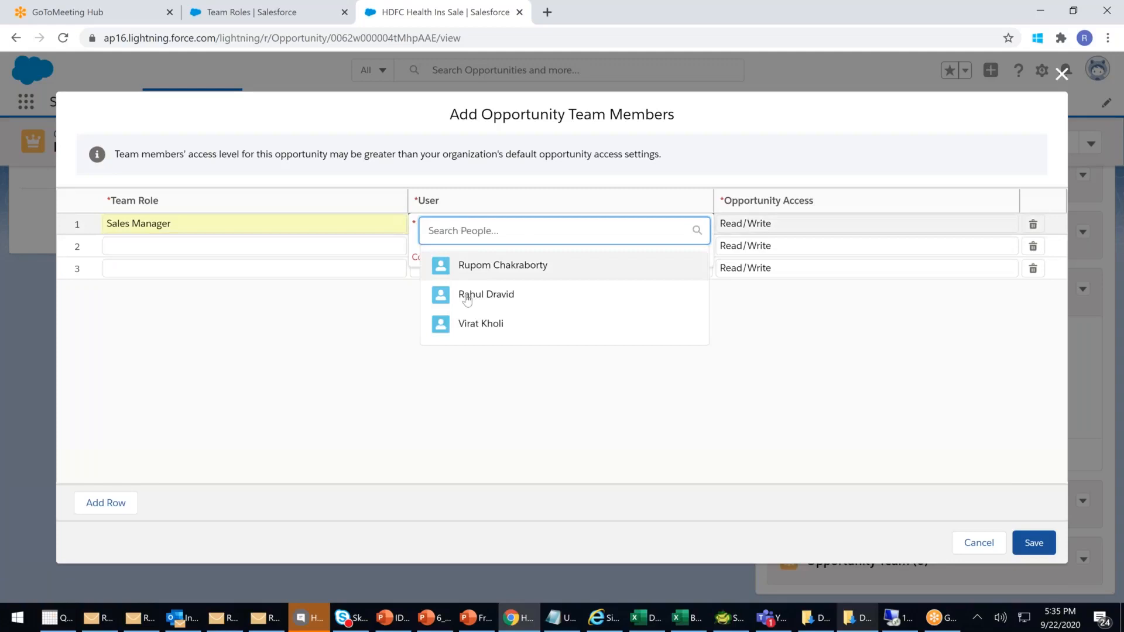
pyautogui.click(466, 295)
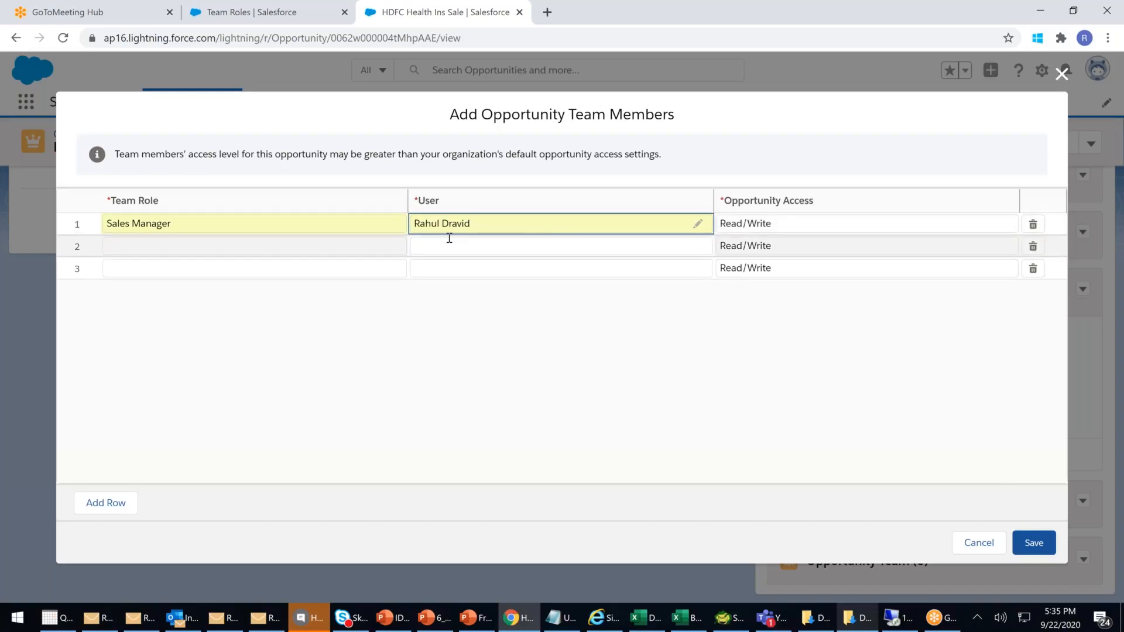
pyautogui.click(1034, 543)
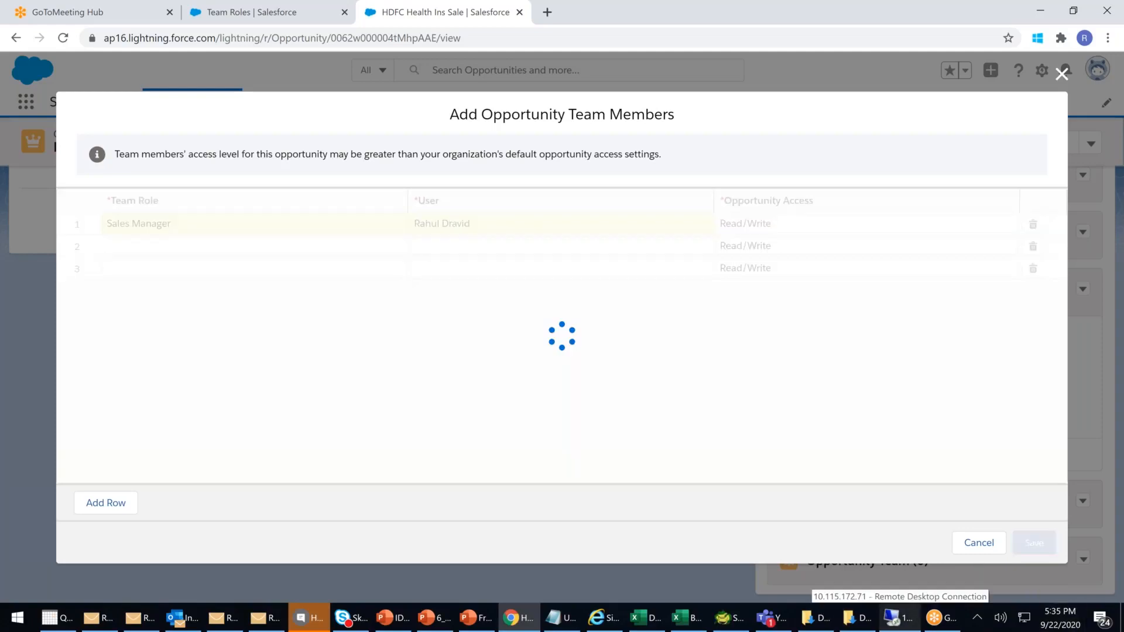
# - Wait for the team member save to finish and scroll back to the top of HDFC Health Ins Sale
pyautogui.scroll(-2, 834, 546)
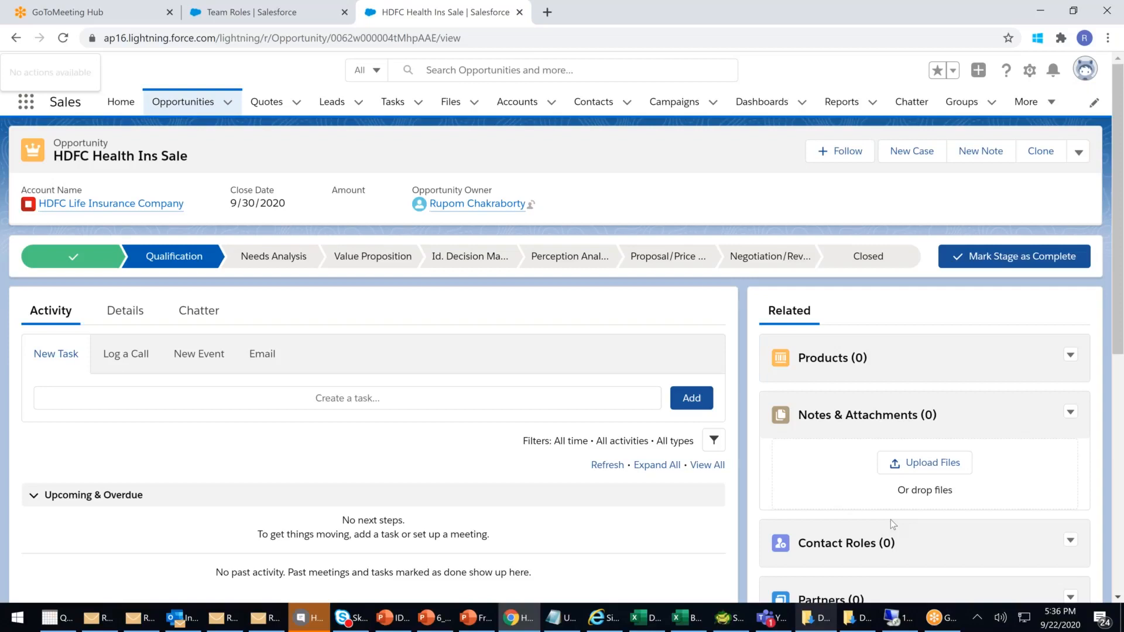
pyautogui.scroll(-1, 891, 520)
pyautogui.scroll(1, 891, 520)
# - In Setup, clear Quick Find and open the first user under Users > Users
pyautogui.click(280, 19)
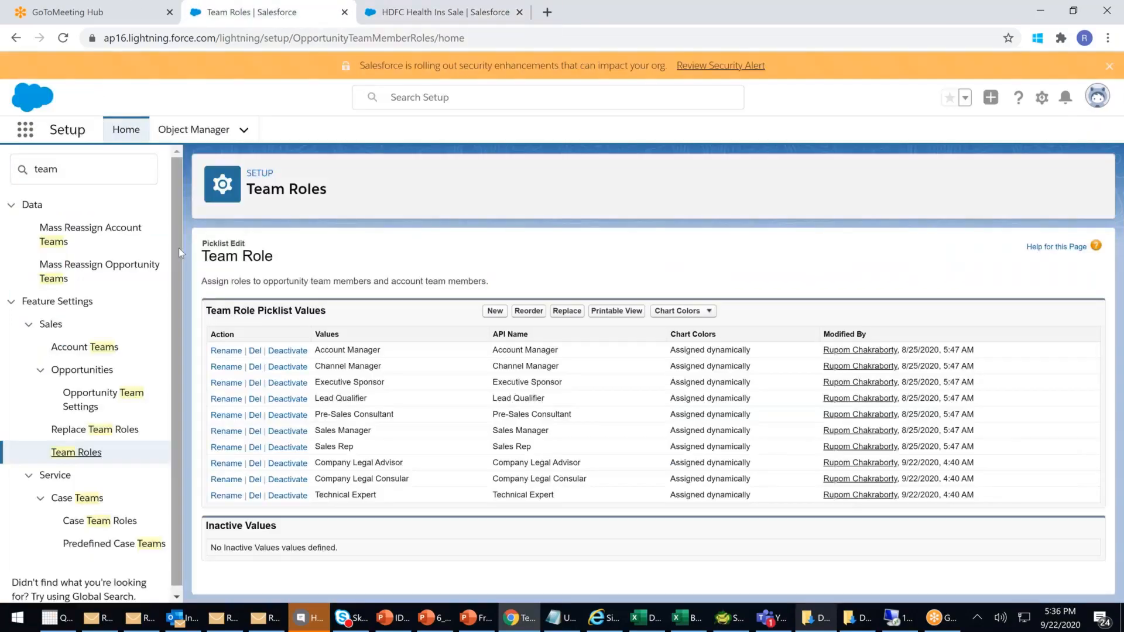
pyautogui.click(55, 168)
pyautogui.press('BackSpace')
pyautogui.press('BackSpace')
pyautogui.press('BackSpace')
pyautogui.press('BackSpace')
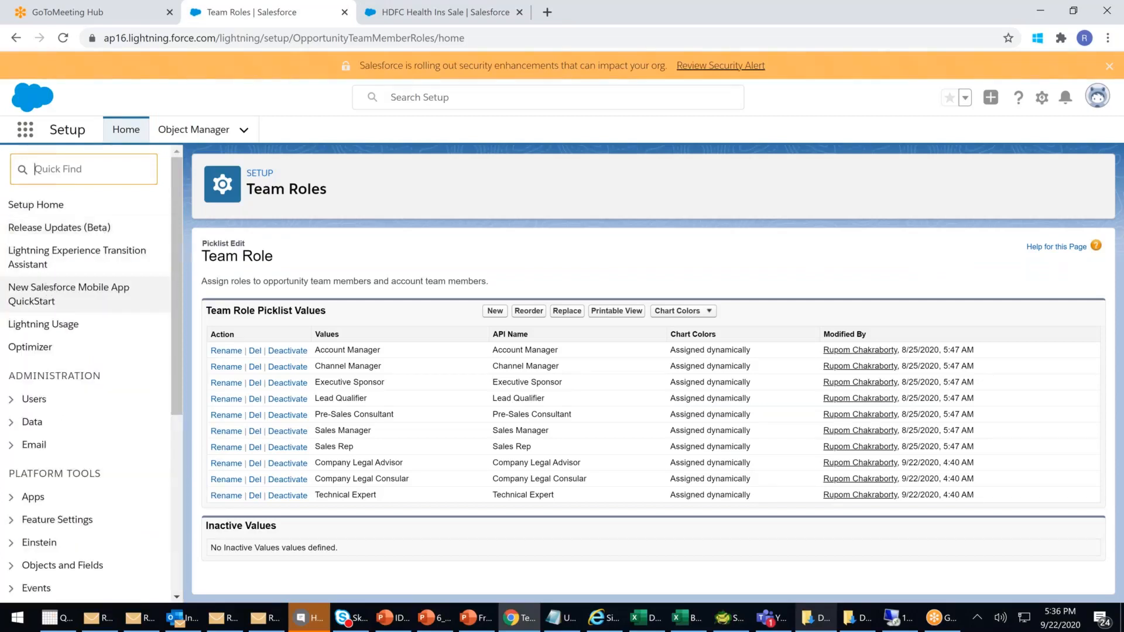
pyautogui.click(34, 398)
pyautogui.scroll(-3, 64, 469)
pyautogui.click(51, 435)
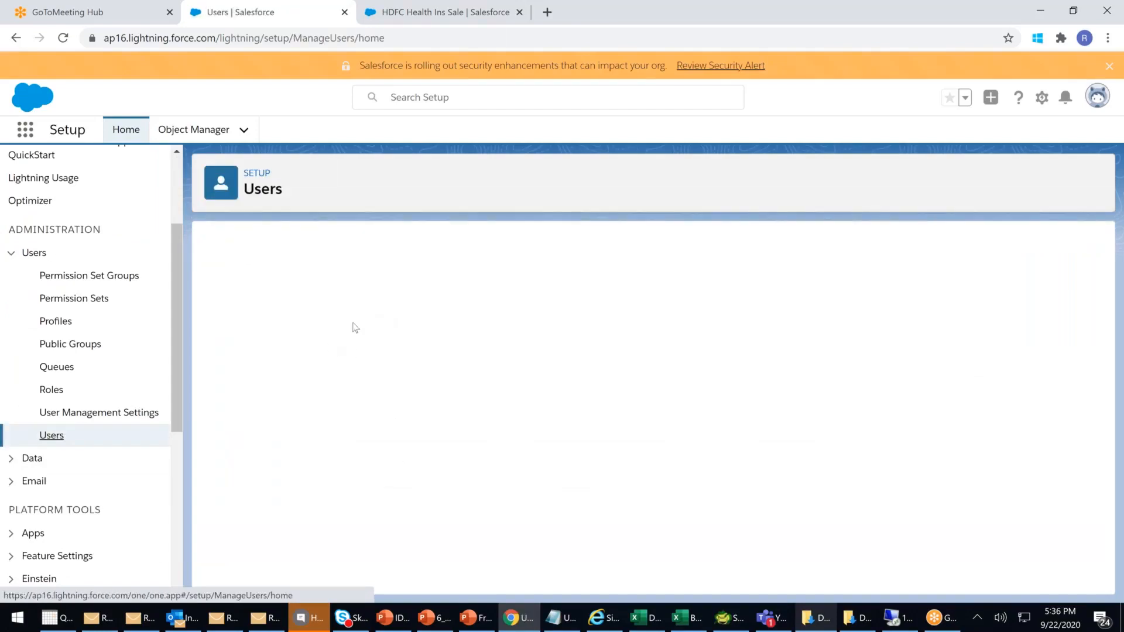
pyautogui.click(284, 396)
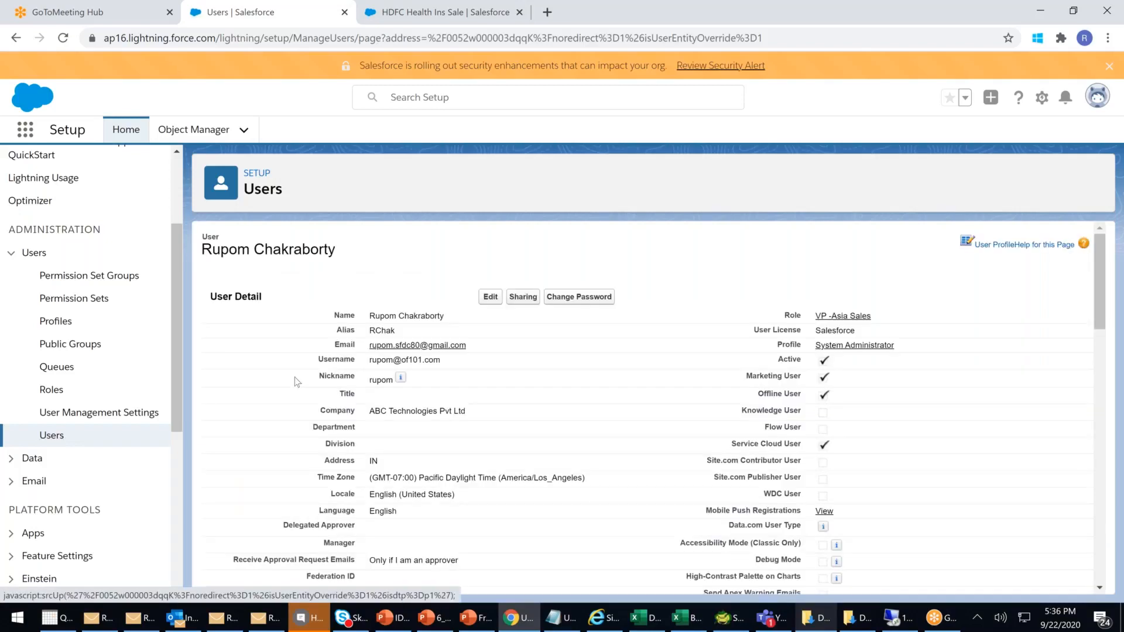
# - Review the user's empty Default Opportunity Team and two-member Default Account Team
pyautogui.scroll(-9, 543, 402)
pyautogui.scroll(-14, 543, 402)
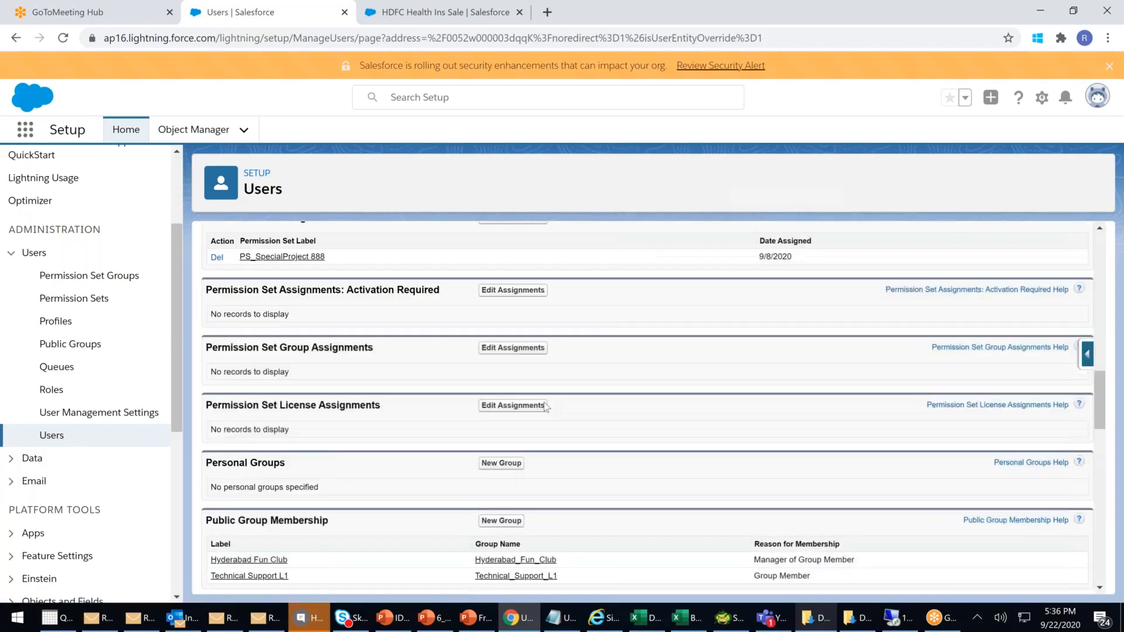
pyautogui.scroll(-10, 543, 403)
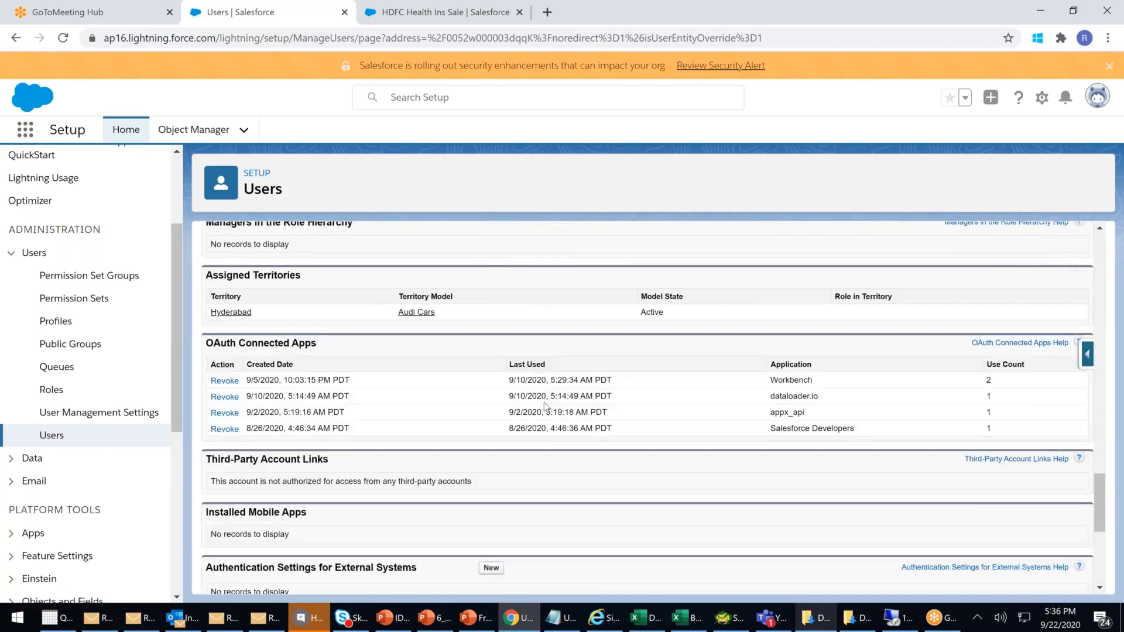
pyautogui.scroll(3, 545, 406)
pyautogui.scroll(3, 544, 404)
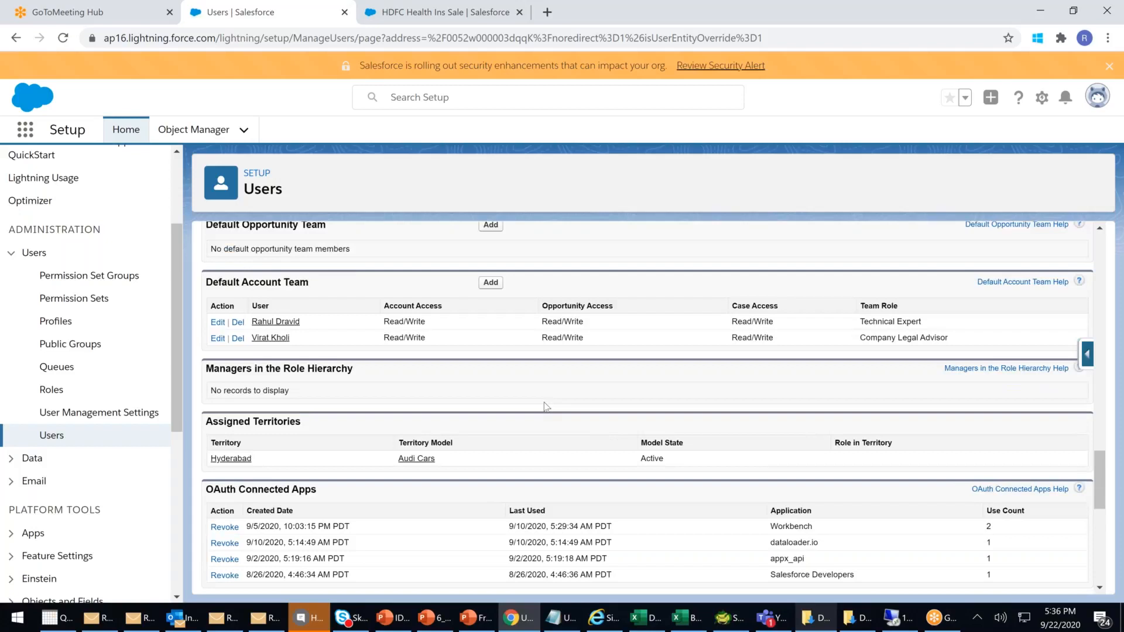
pyautogui.scroll(2, 544, 402)
pyautogui.moveTo(227, 298); pyautogui.dragTo(378, 316)
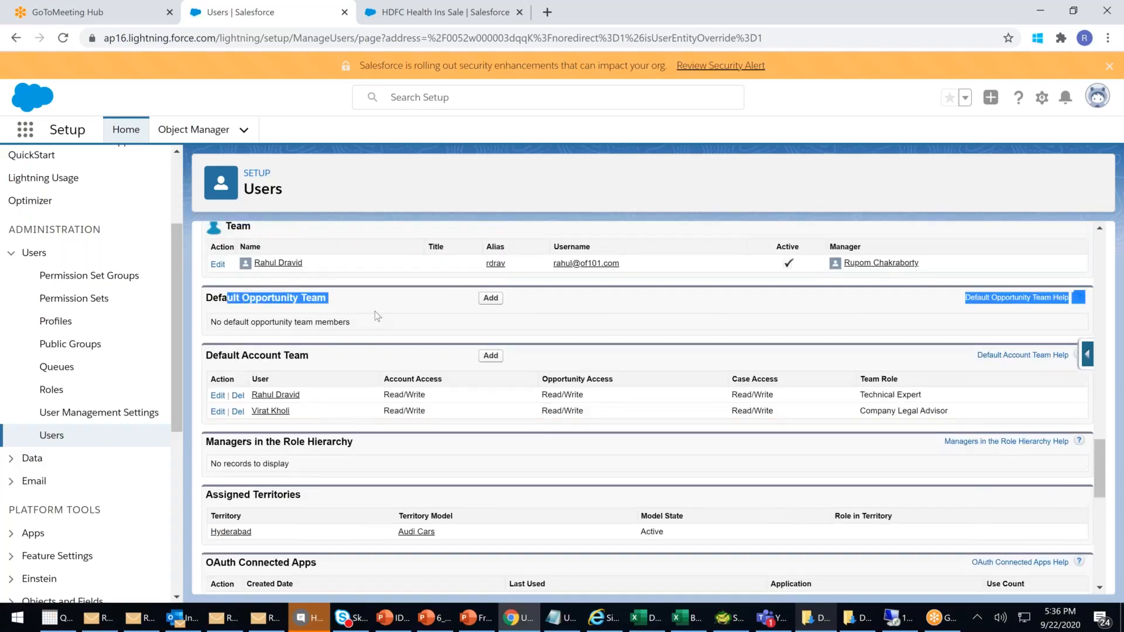
pyautogui.moveTo(223, 355); pyautogui.dragTo(370, 378)
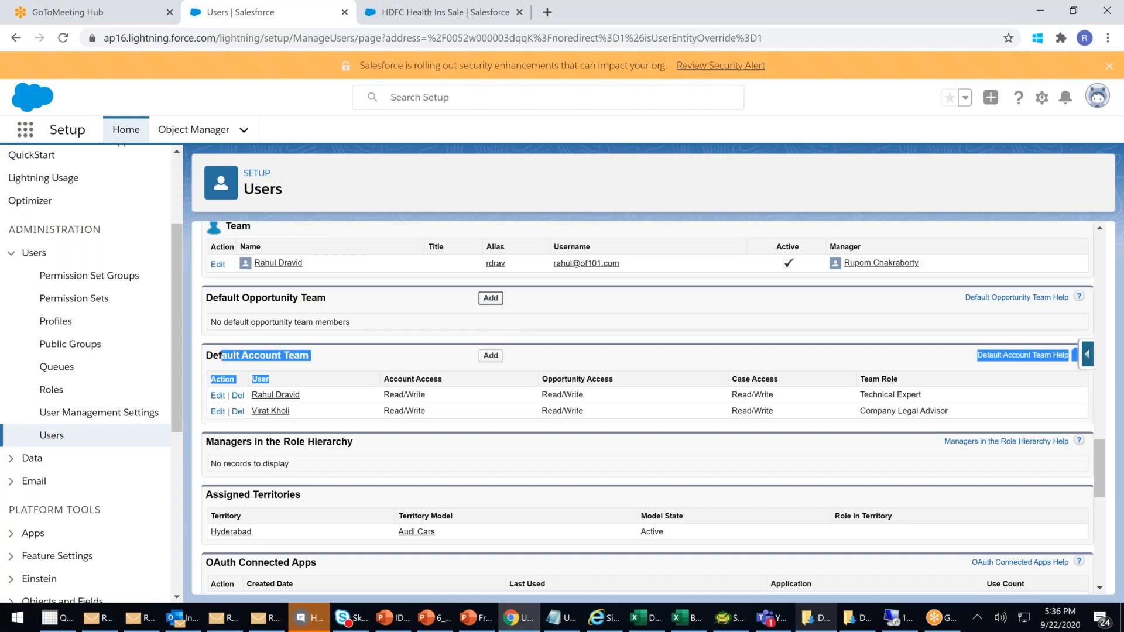
pyautogui.click(490, 298)
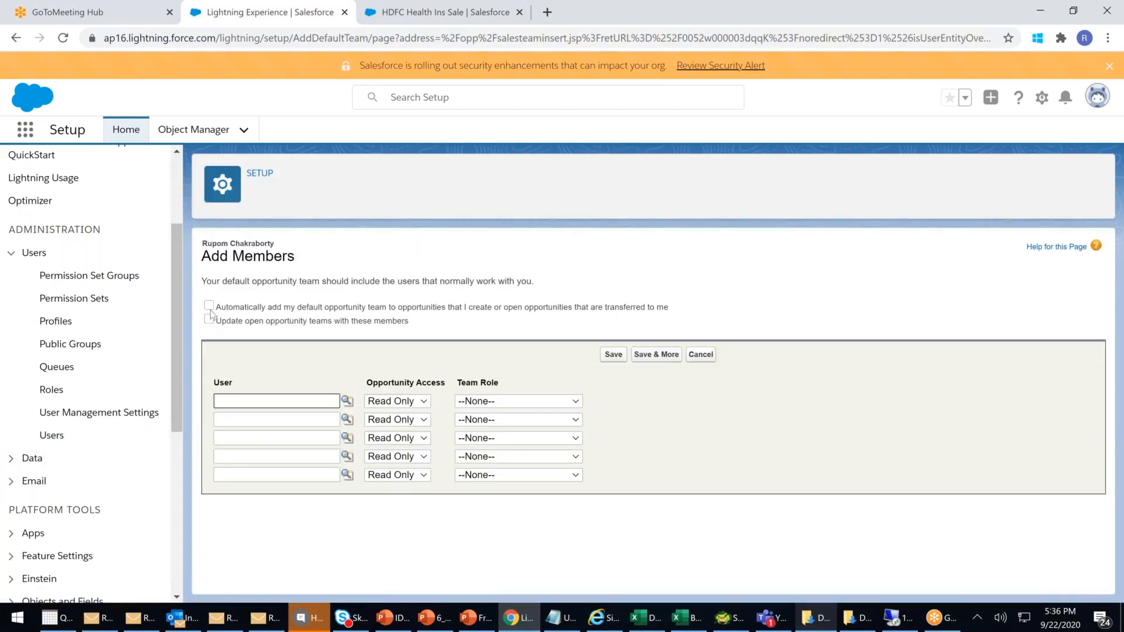
# - Enable both auto-add options and add the first user as a Read/Write Channel Manager
pyautogui.click(210, 306)
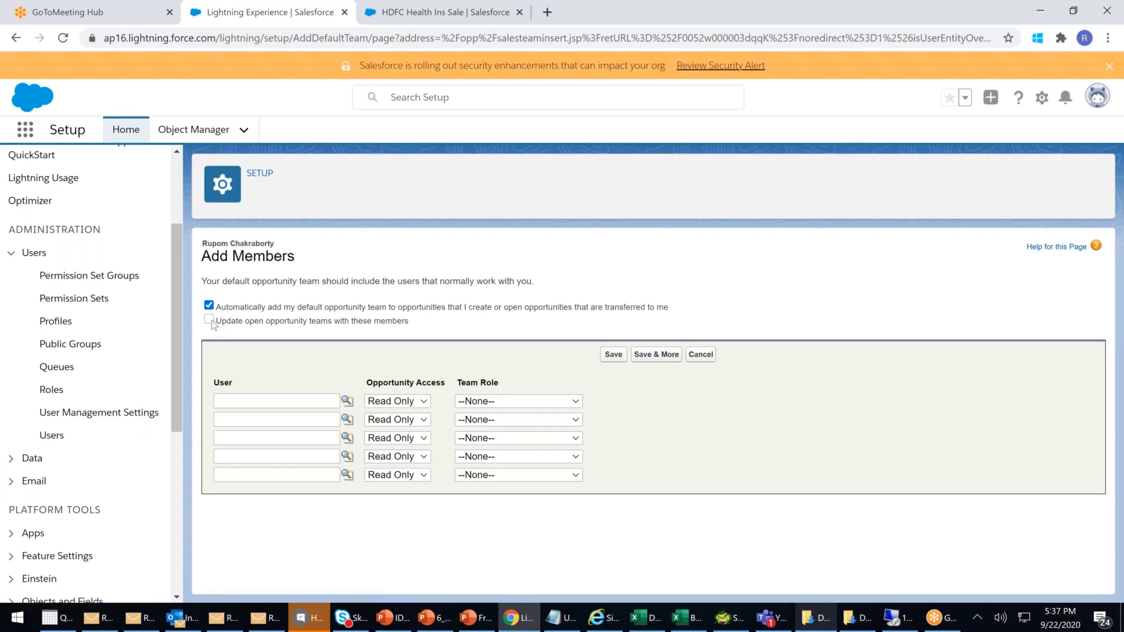
pyautogui.click(210, 321)
pyautogui.click(346, 402)
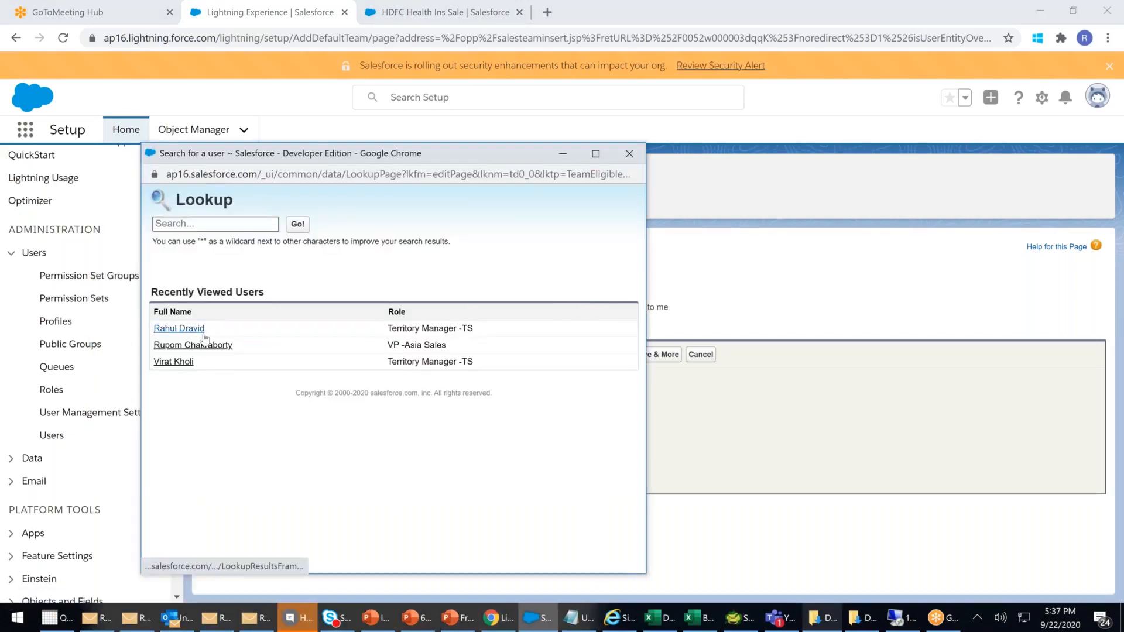
pyautogui.click(179, 329)
pyautogui.click(417, 401)
pyautogui.click(392, 442)
pyautogui.click(502, 401)
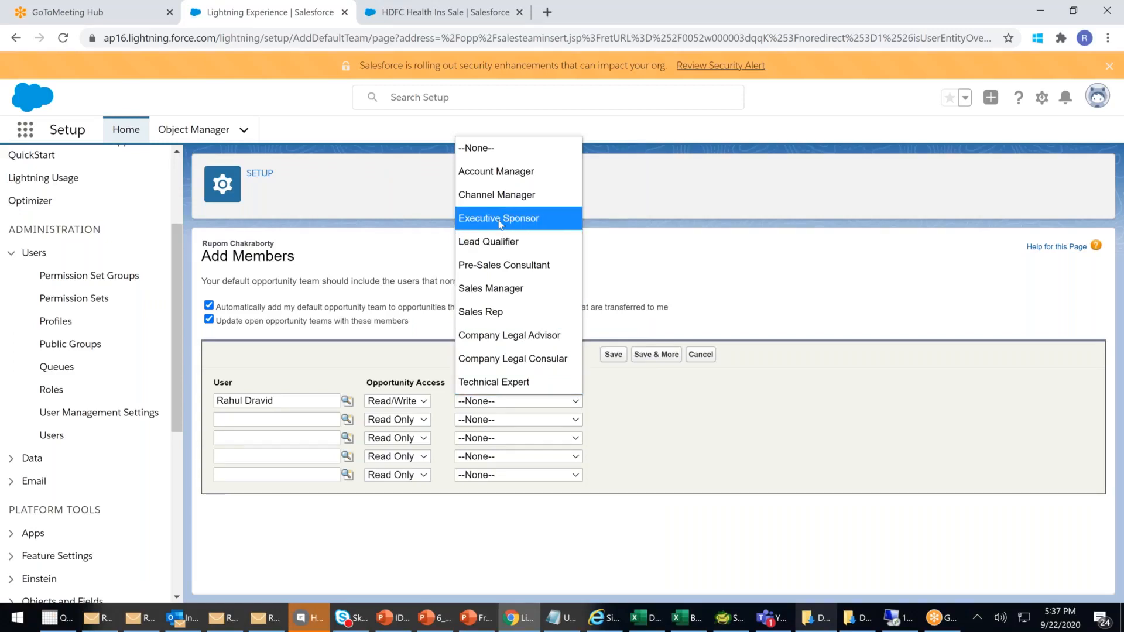
pyautogui.click(502, 194)
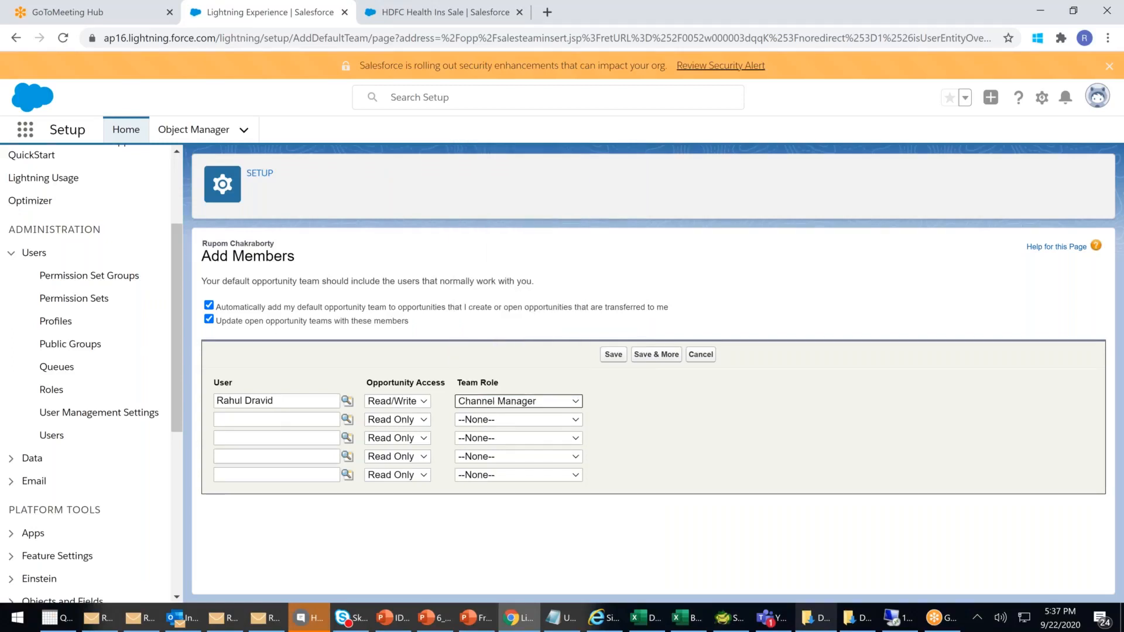
# - Add the second user as a Read/Write Technical Expert and save the default team
pyautogui.click(275, 420)
pyautogui.click(347, 420)
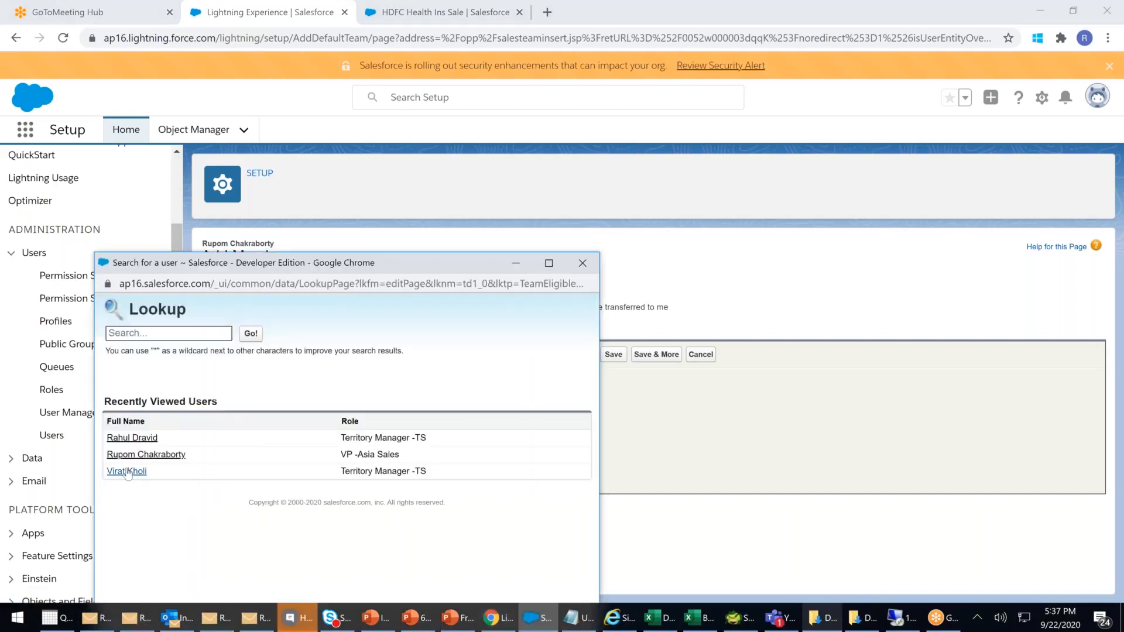
pyautogui.click(126, 472)
pyautogui.click(409, 422)
pyautogui.click(391, 459)
pyautogui.click(528, 420)
pyautogui.click(517, 400)
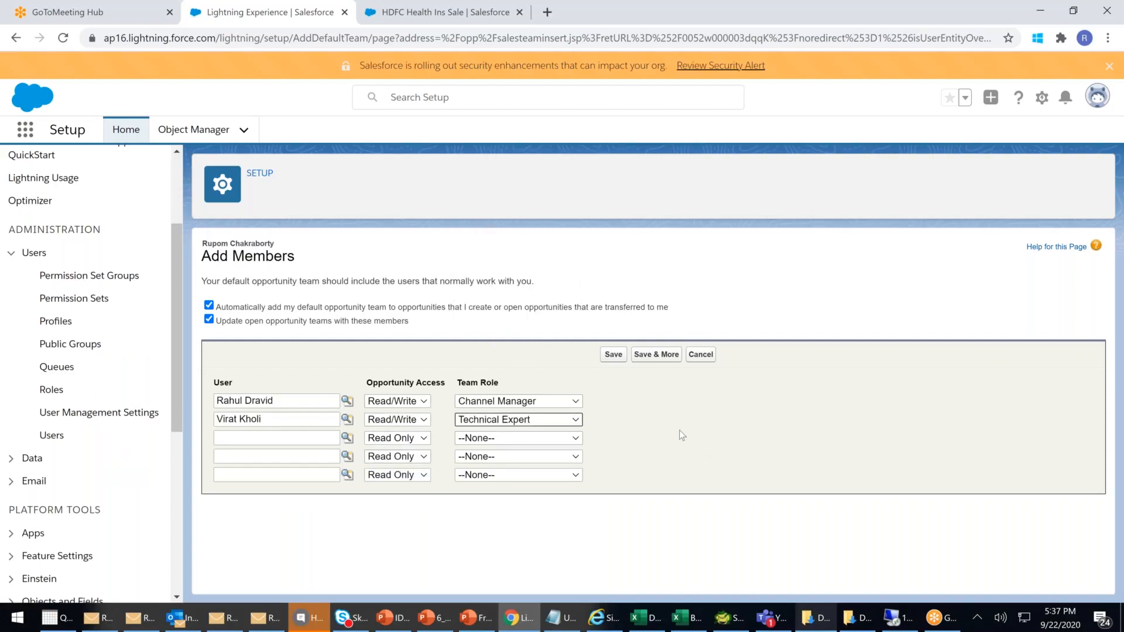
pyautogui.click(613, 355)
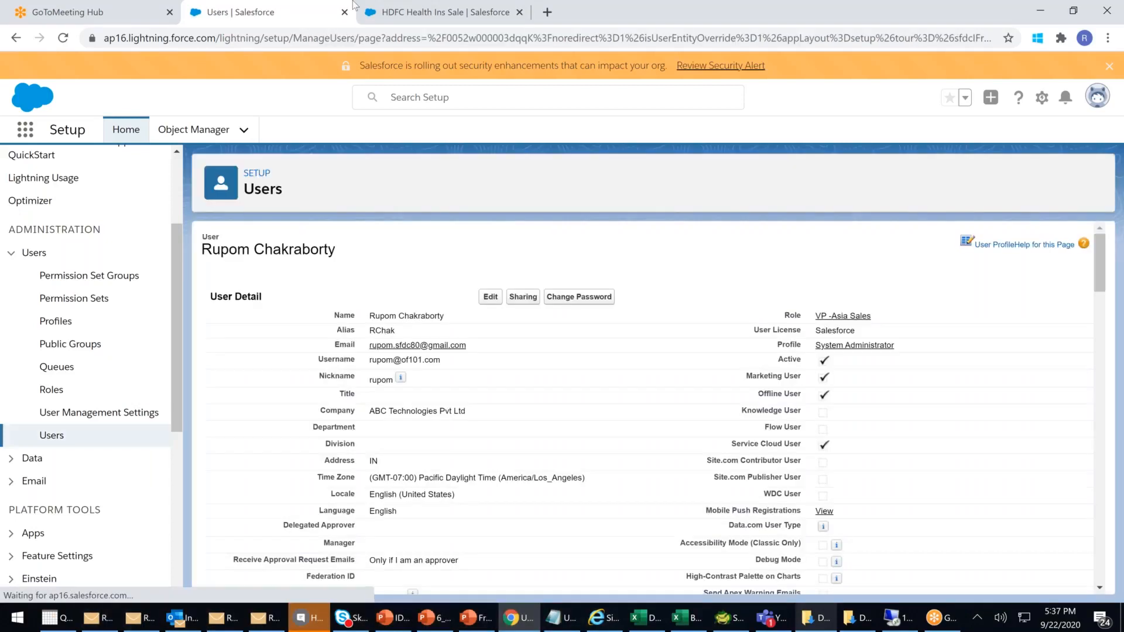
# - Go to the Opportunities list and start a new opportunity
pyautogui.click(398, 14)
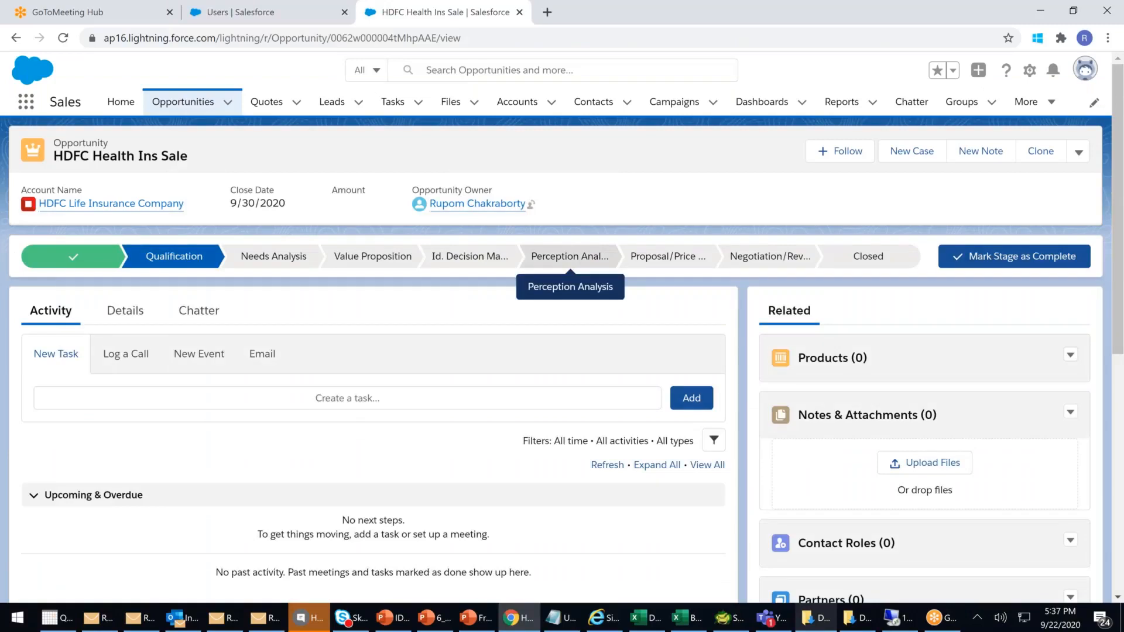
pyautogui.click(196, 107)
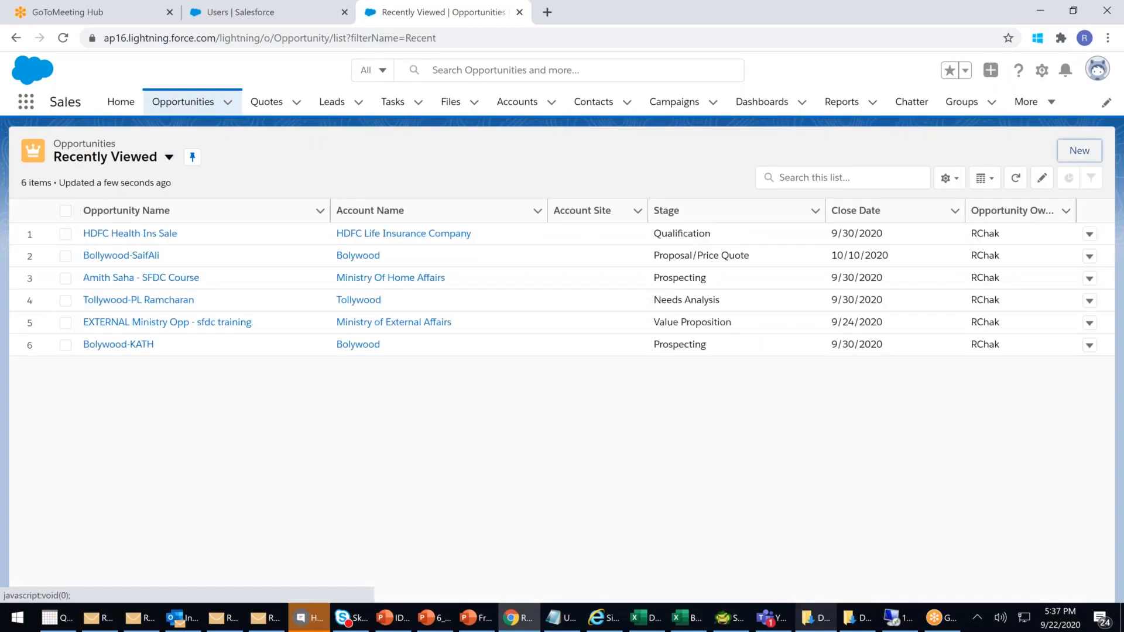
pyautogui.click(1079, 150)
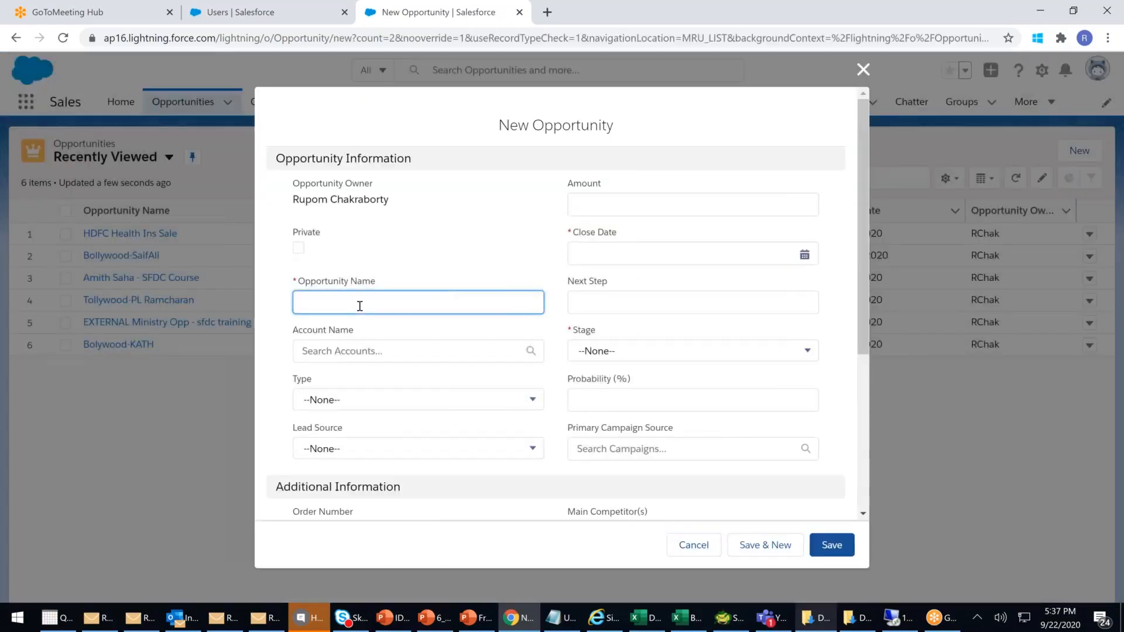
# - Save opportunity 'TEST' with close date 9/23/2020 and stage Needs Analysis
pyautogui.write('TESR')
pyautogui.press('BackSpace')
pyautogui.write('T')
pyautogui.click(582, 253)
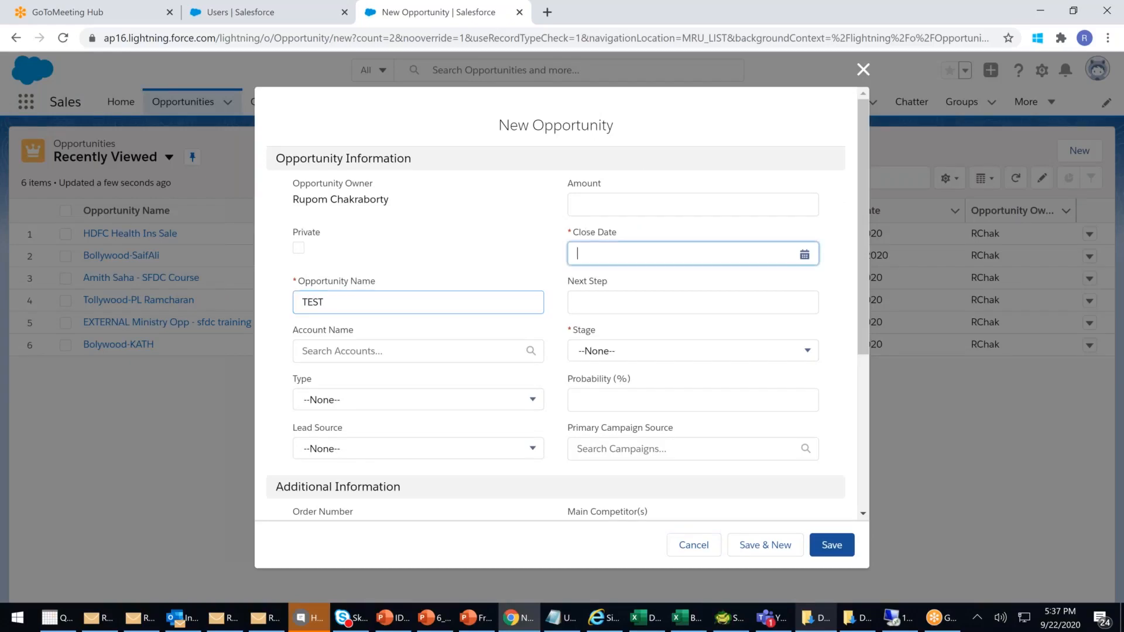
pyautogui.click(673, 413)
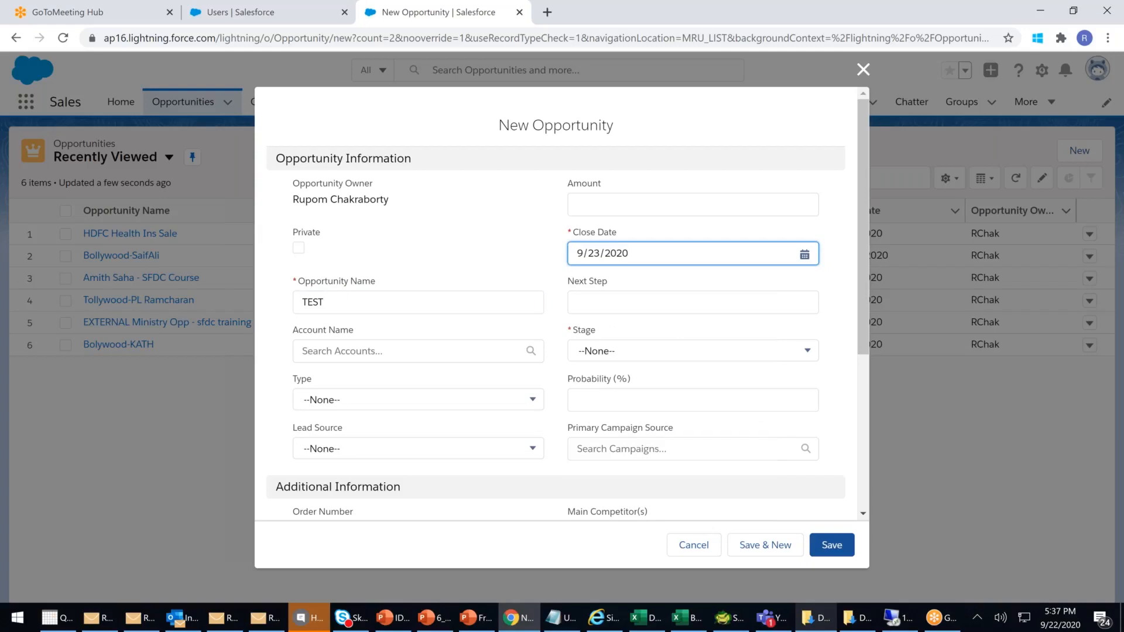
pyautogui.click(603, 351)
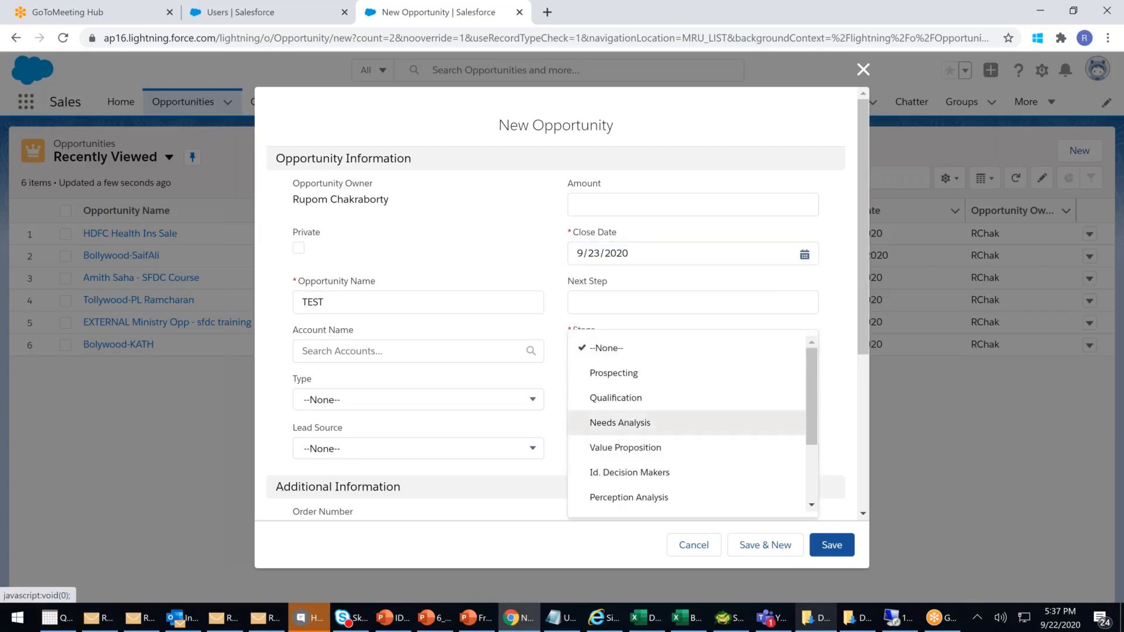
pyautogui.click(621, 423)
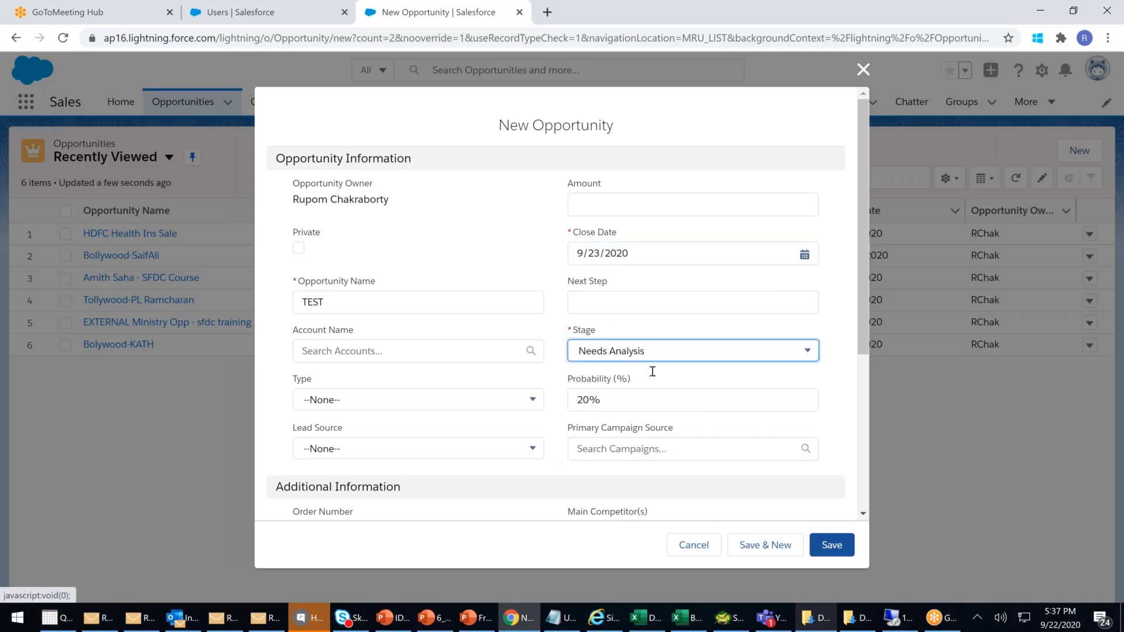
pyautogui.scroll(-1, 652, 371)
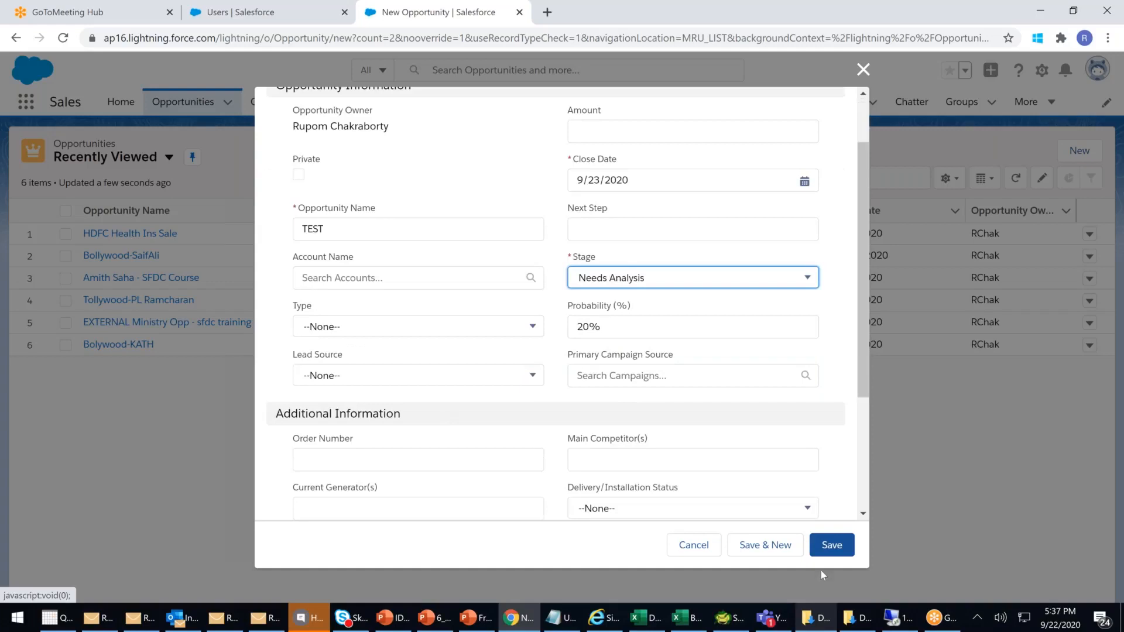
pyautogui.click(826, 551)
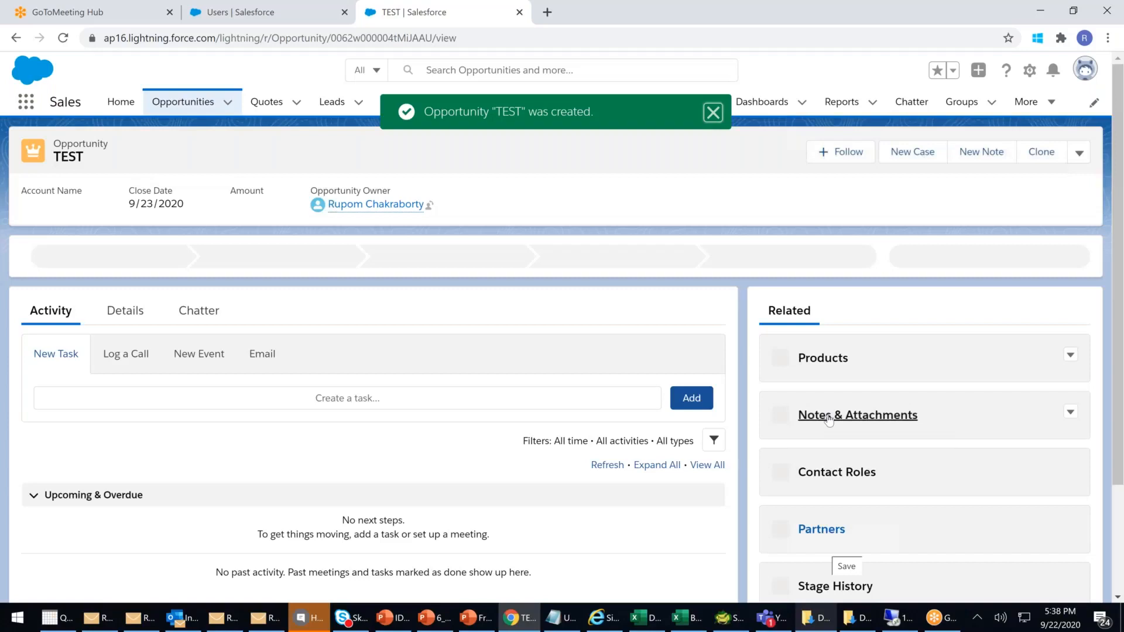
pyautogui.scroll(-6, 866, 417)
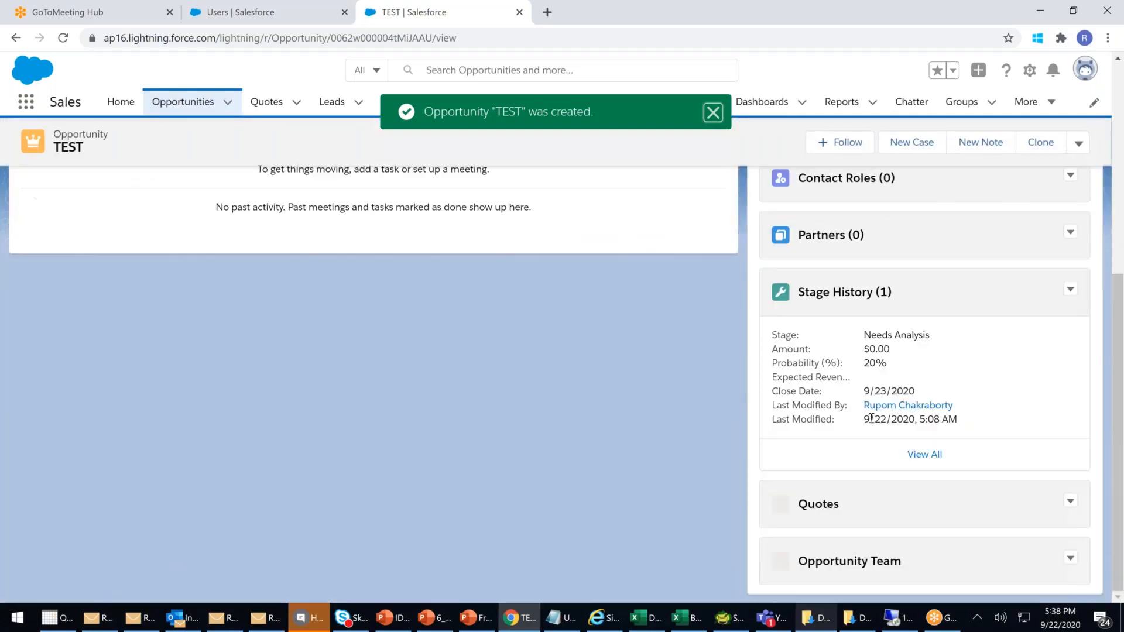
pyautogui.scroll(-2, 879, 474)
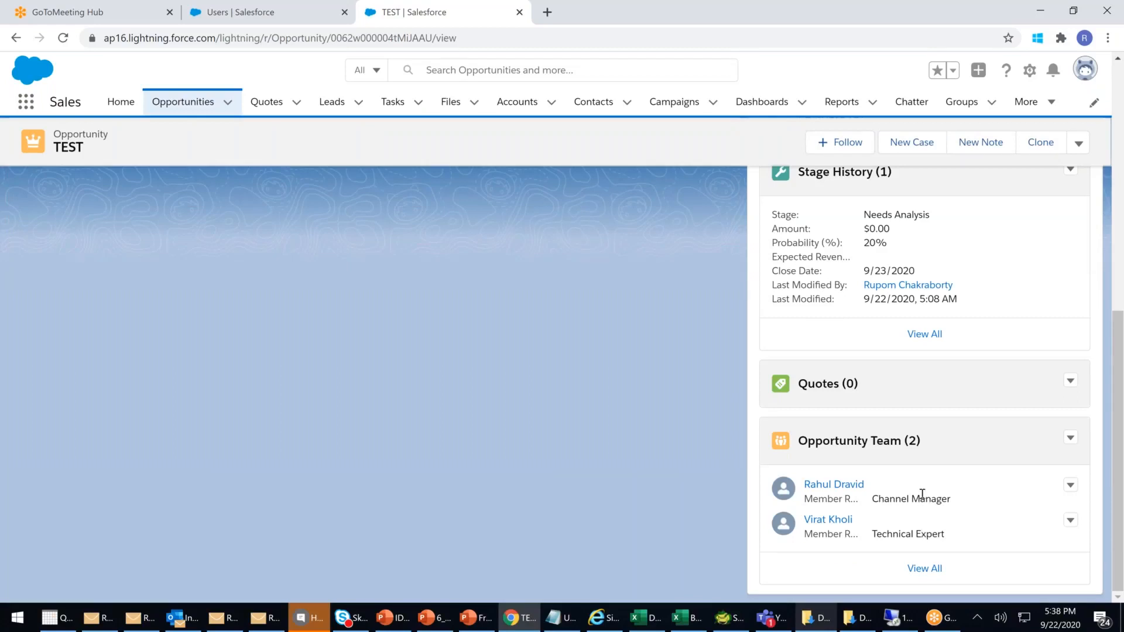
pyautogui.click(1070, 438)
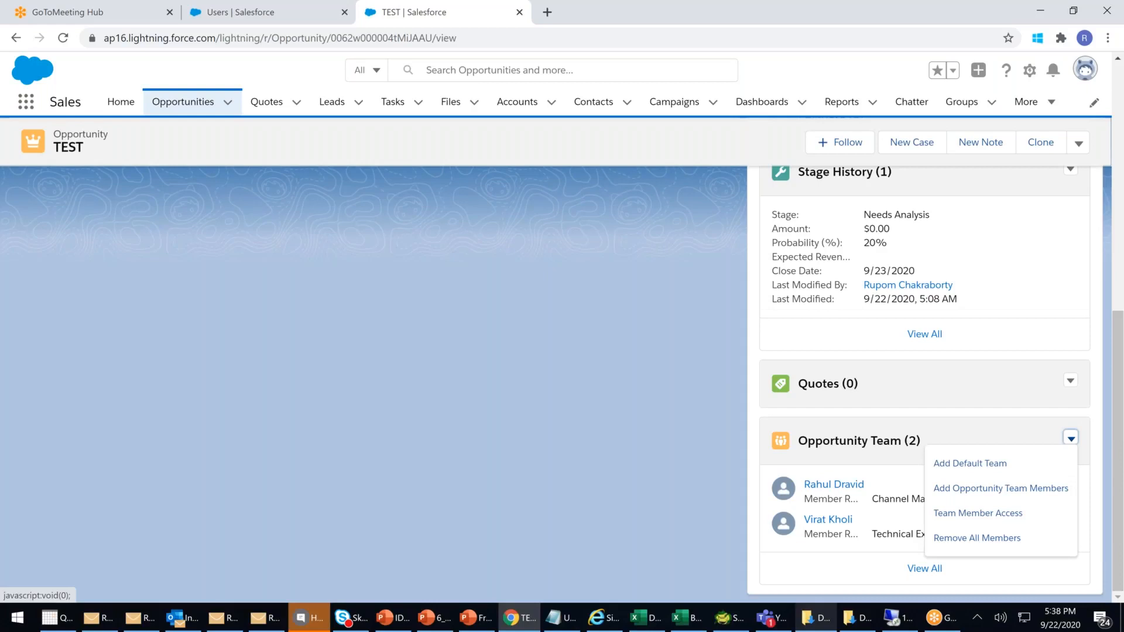
pyautogui.click(951, 458)
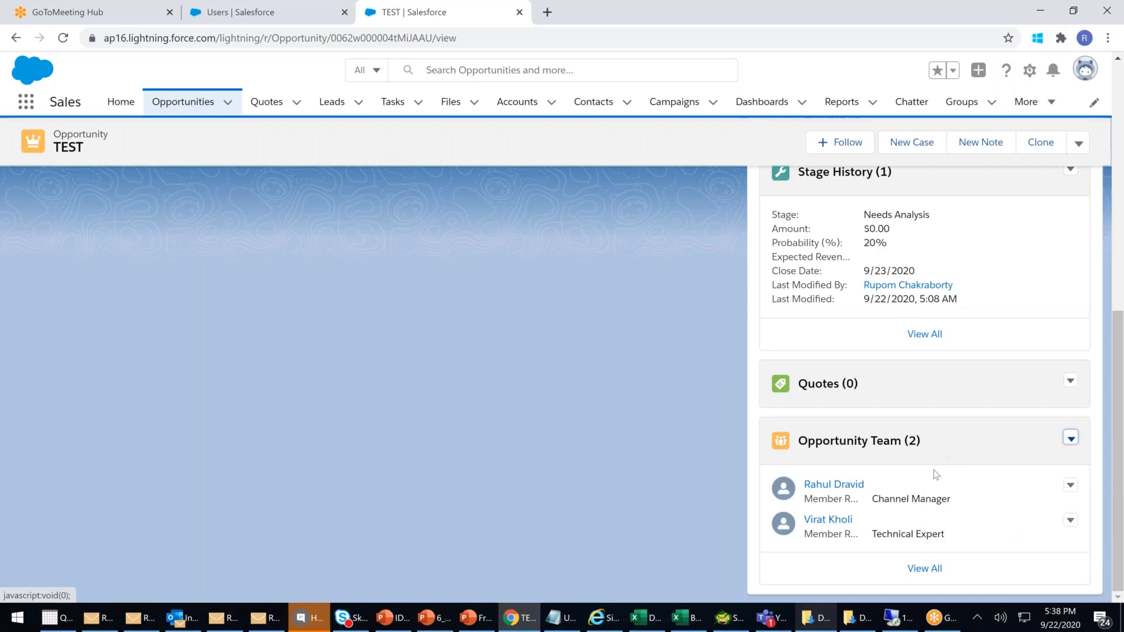
pyautogui.scroll(4, 939, 476)
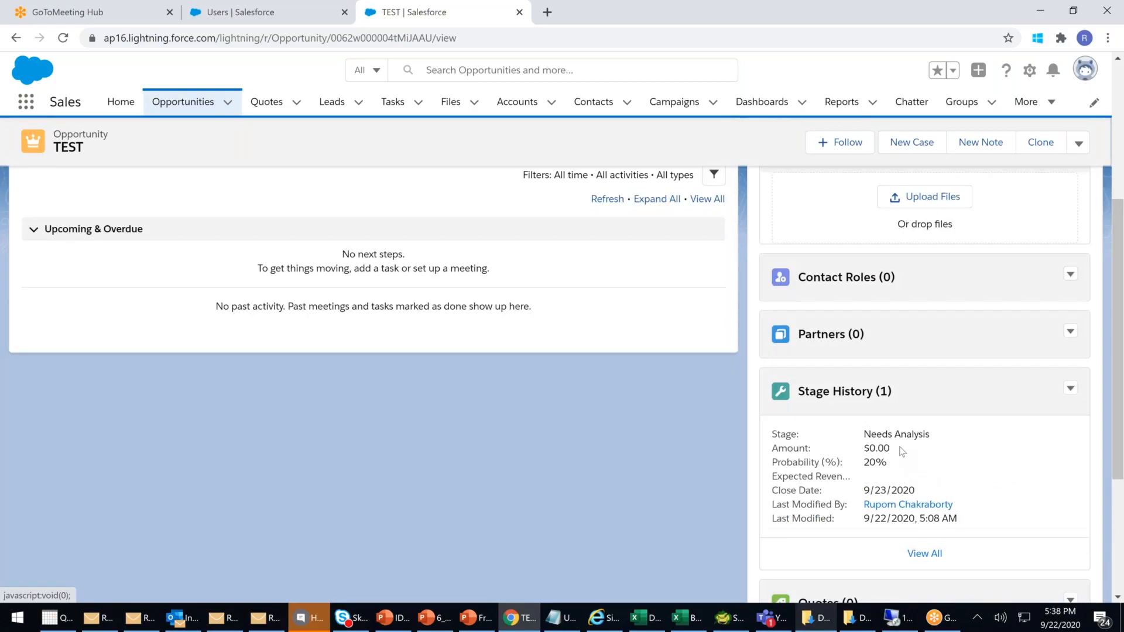
pyautogui.scroll(-1, 902, 450)
pyautogui.scroll(-4, 806, 548)
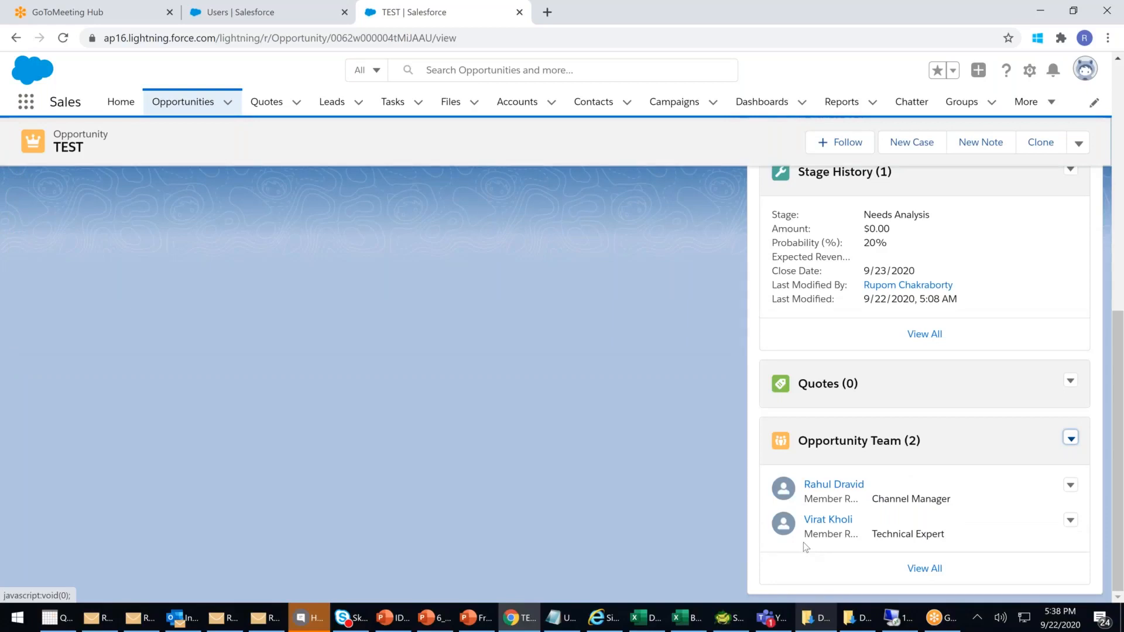
pyautogui.scroll(4, 805, 548)
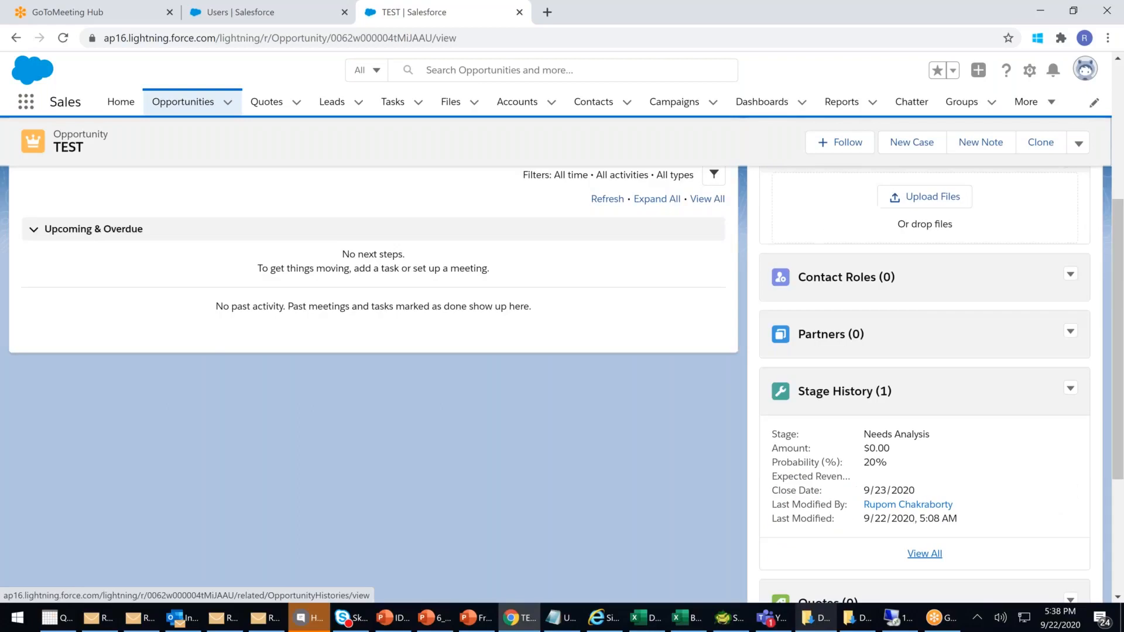
pyautogui.scroll(5, 801, 527)
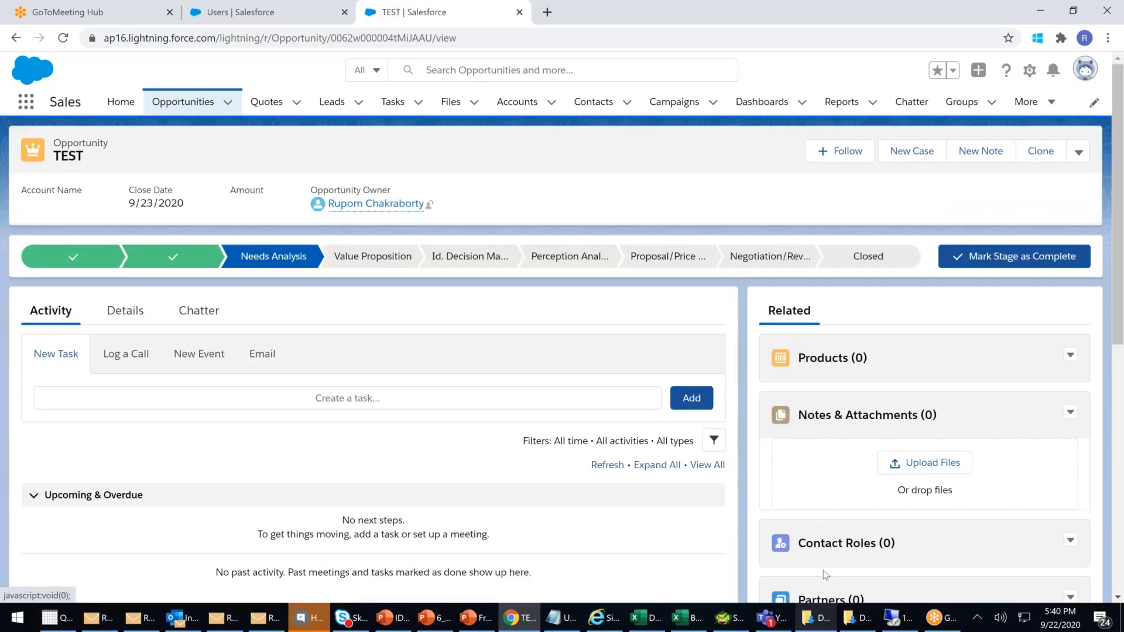
# - Search Setup Quick Find for 'TEAM' and open Case Teams > Case Team Roles
pyautogui.click(254, 16)
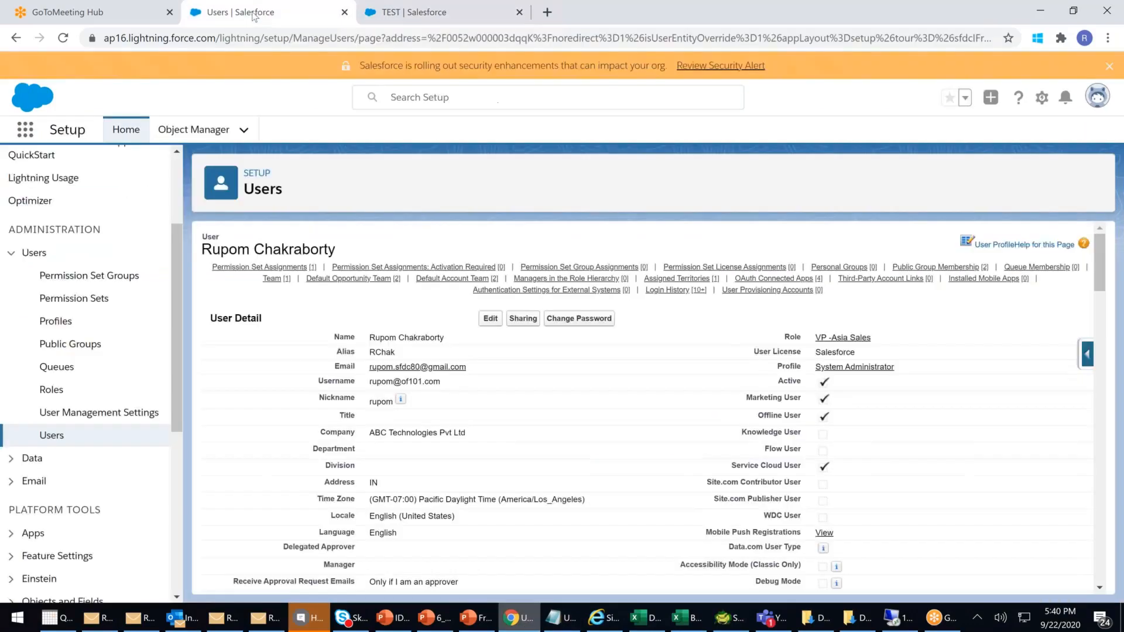
pyautogui.scroll(3, 115, 263)
pyautogui.click(116, 176)
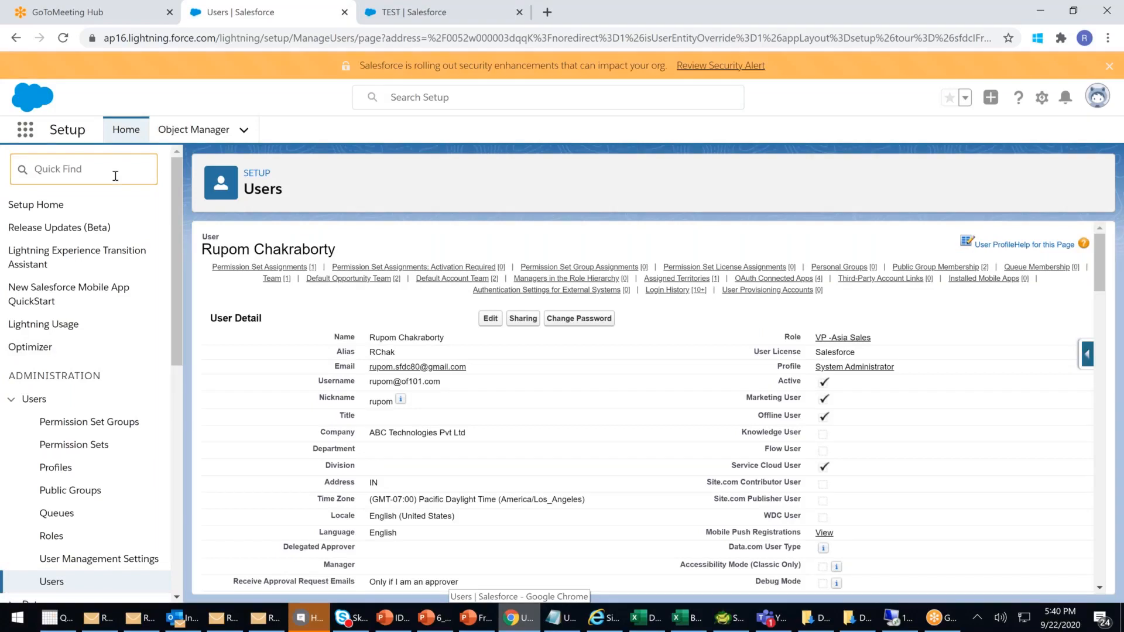
pyautogui.write('TE')
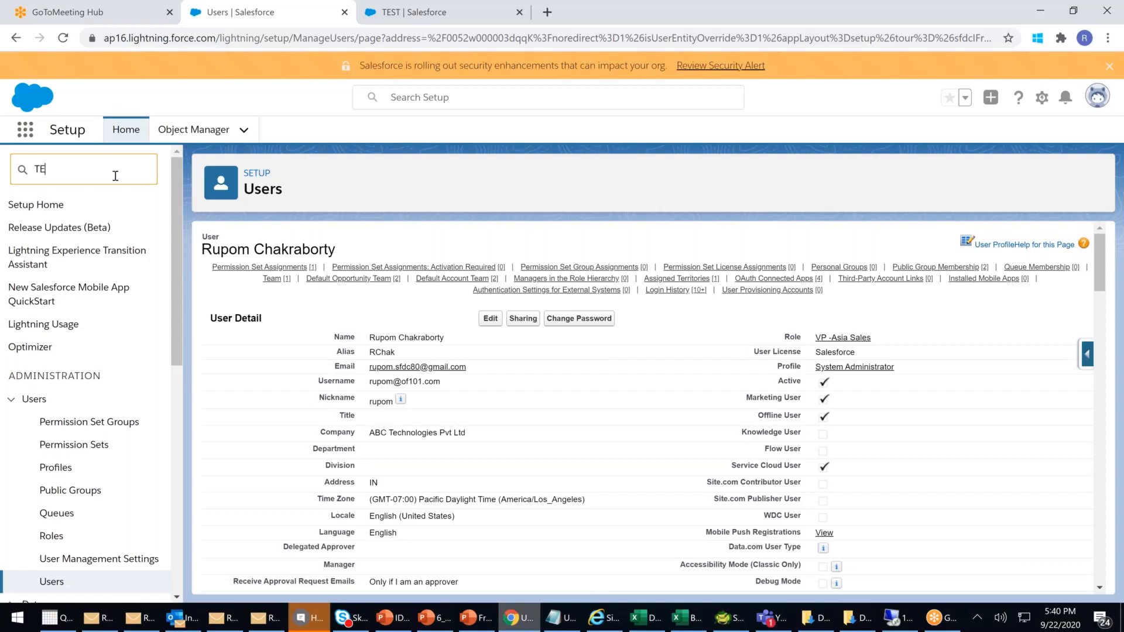
pyautogui.write('AM')
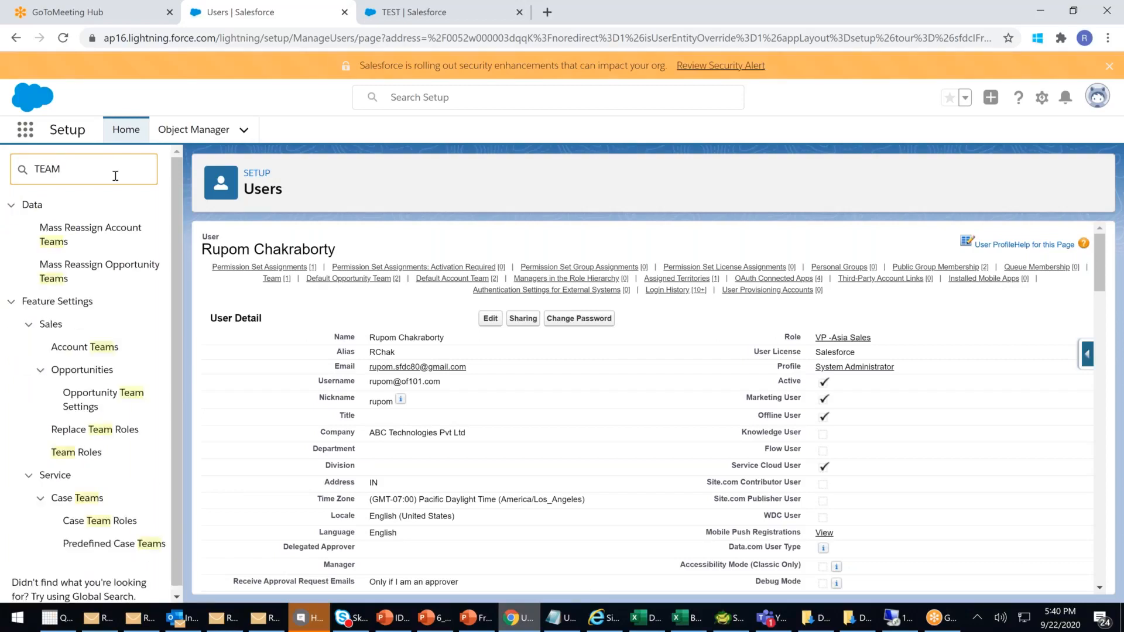
pyautogui.scroll(-1, 122, 407)
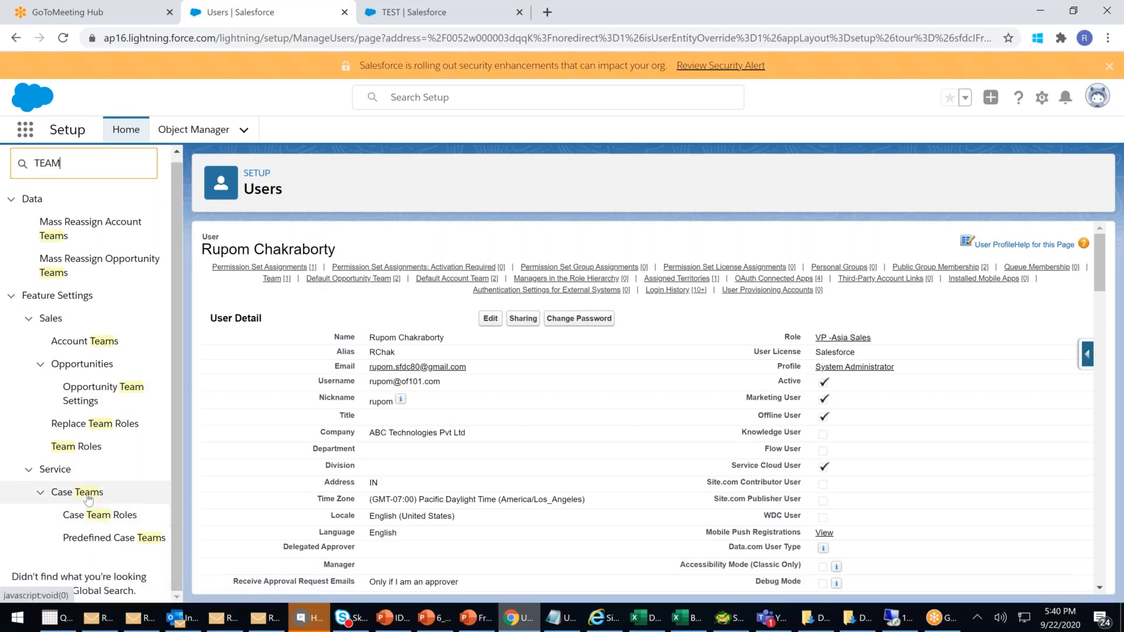
pyautogui.click(87, 500)
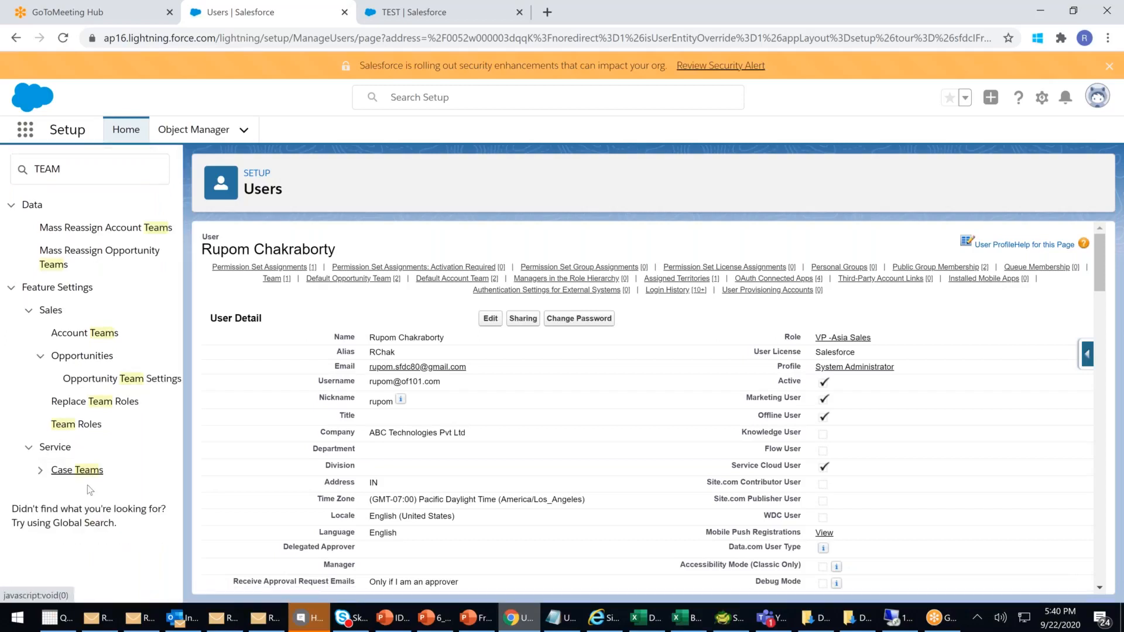
pyautogui.click(40, 471)
pyautogui.click(115, 496)
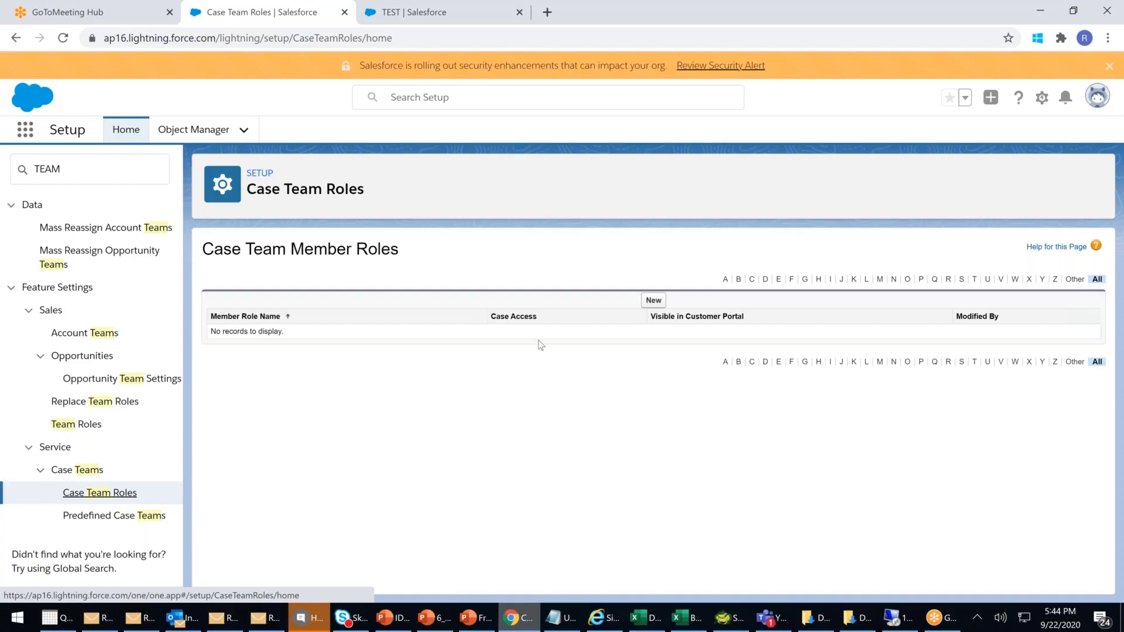
# - Start a new case team member role named 'External Influencer'
pyautogui.click(653, 300)
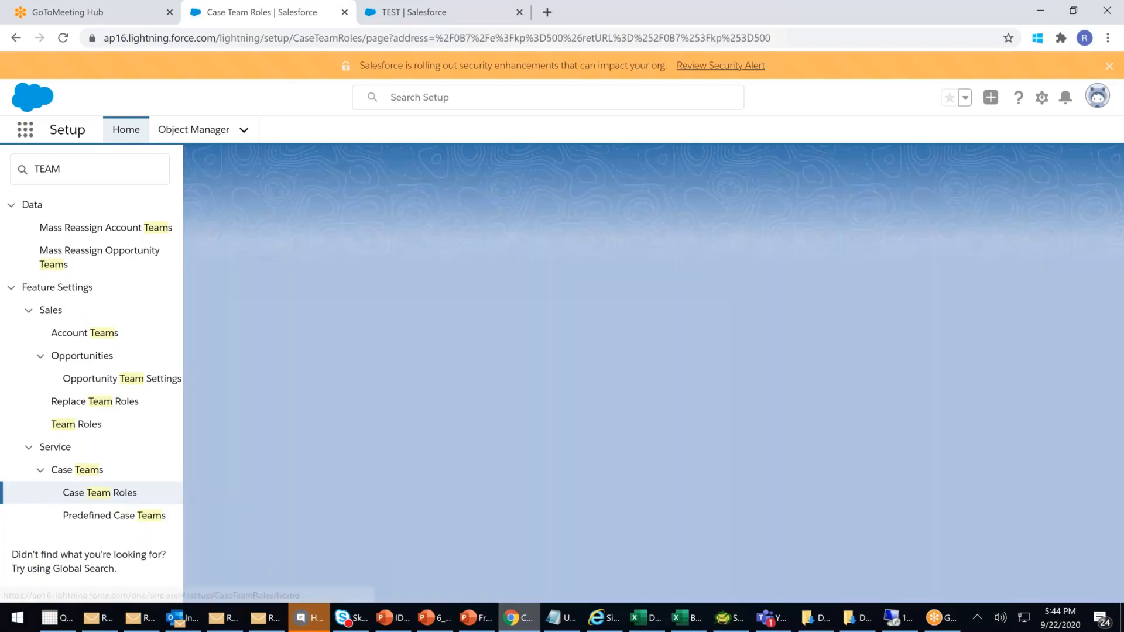
pyautogui.click(419, 319)
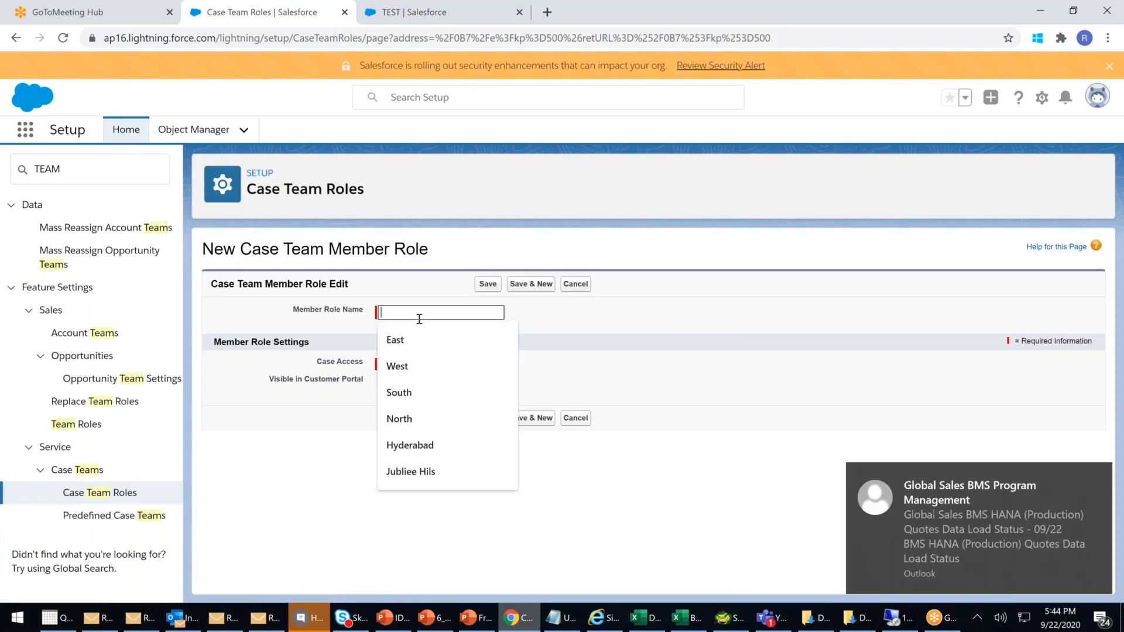
pyautogui.write('eXTERNA')
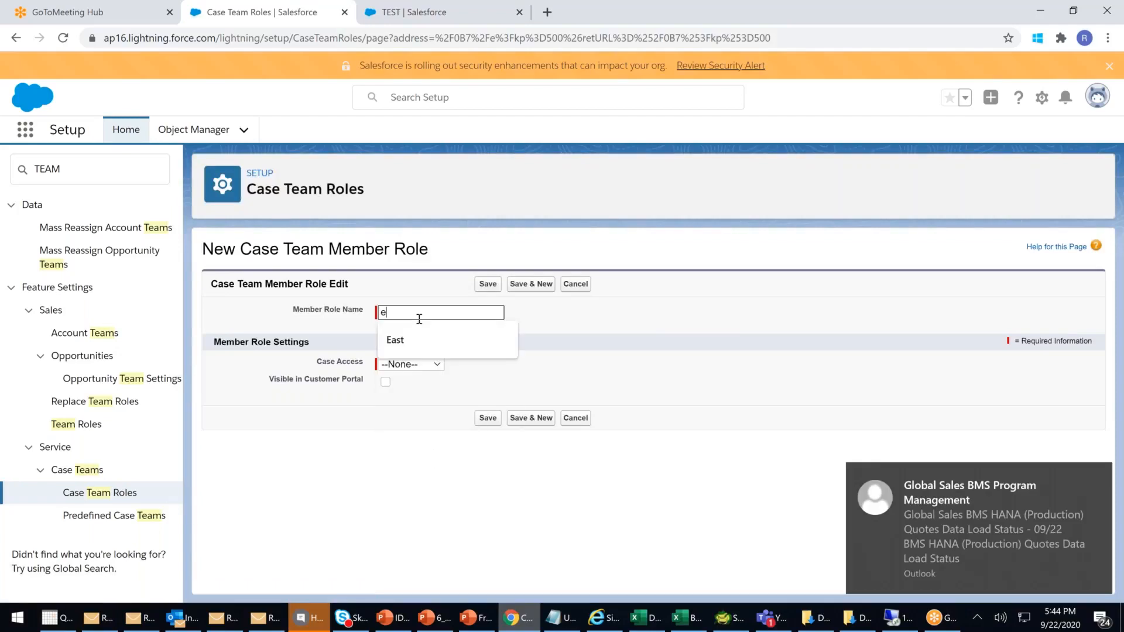
pyautogui.write('L')
pyautogui.press('BackSpace')
pyautogui.press('BackSpace')
pyautogui.press('BackSpace')
pyautogui.press('BackSpace')
pyautogui.press('BackSpace')
pyautogui.press('BackSpace')
pyautogui.press('BackSpace')
pyautogui.press('BackSpace')
pyautogui.write('External')
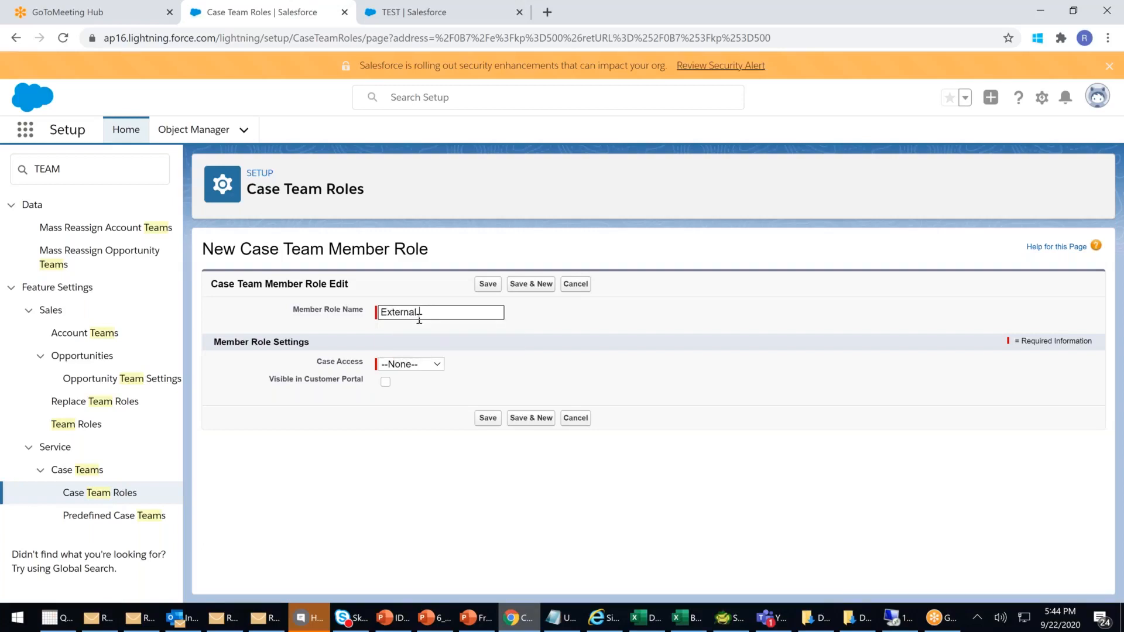
pyautogui.write(' Influencer')
pyautogui.click(461, 342)
# - Give the role Read/Write case access, make it visible in the Customer Portal, and save
pyautogui.click(394, 367)
pyautogui.click(421, 452)
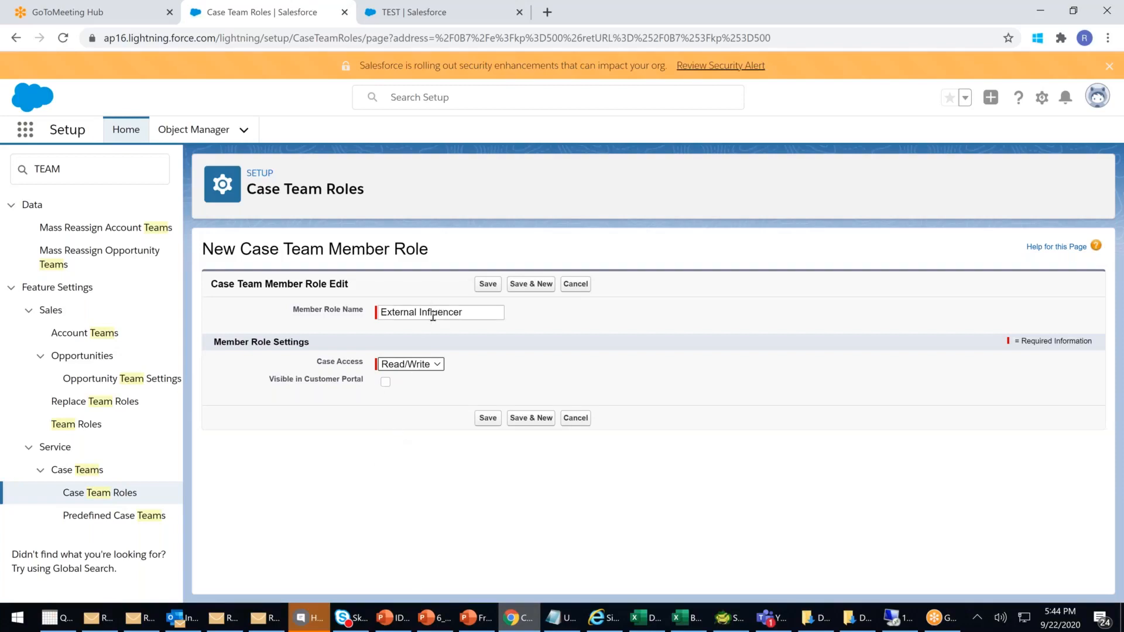
pyautogui.moveTo(467, 312); pyautogui.dragTo(360, 315)
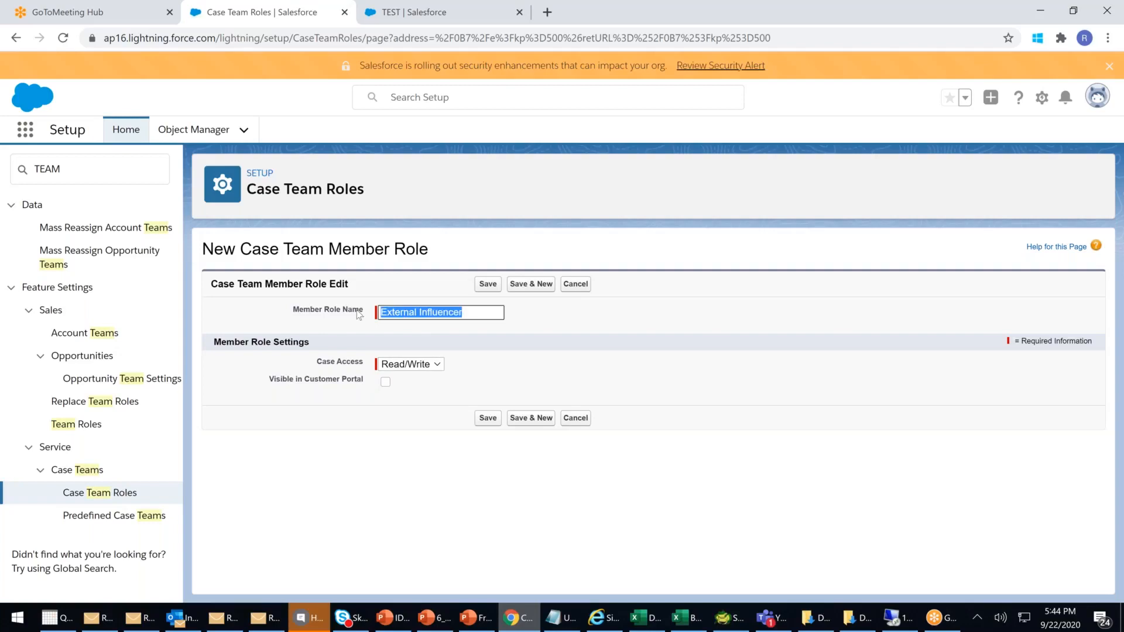
pyautogui.click(550, 348)
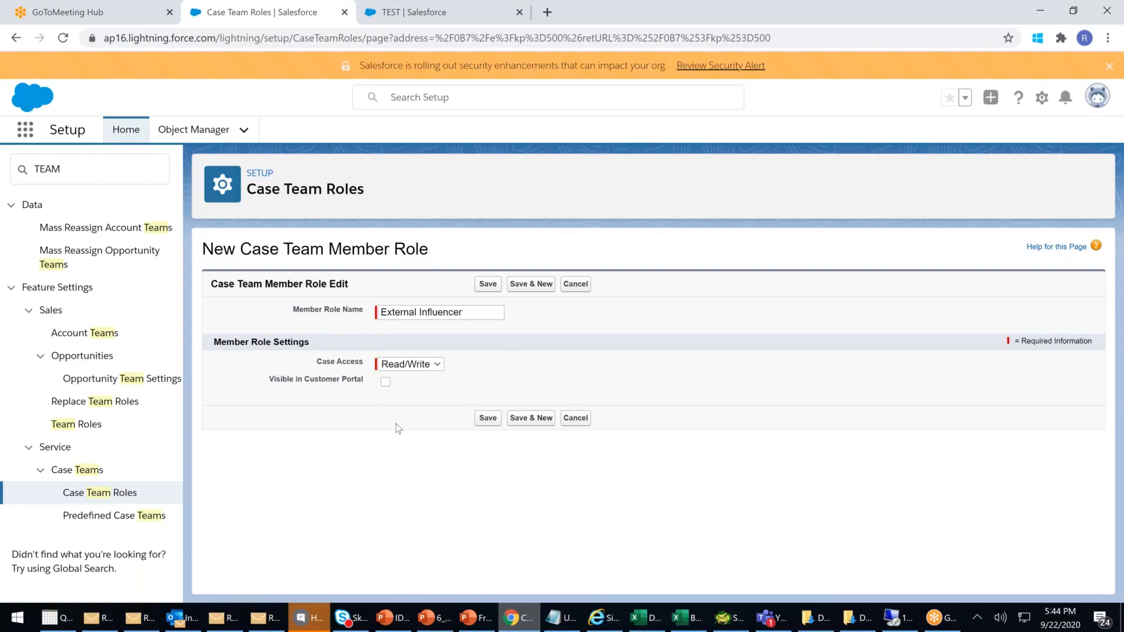
pyautogui.moveTo(268, 380); pyautogui.dragTo(365, 382)
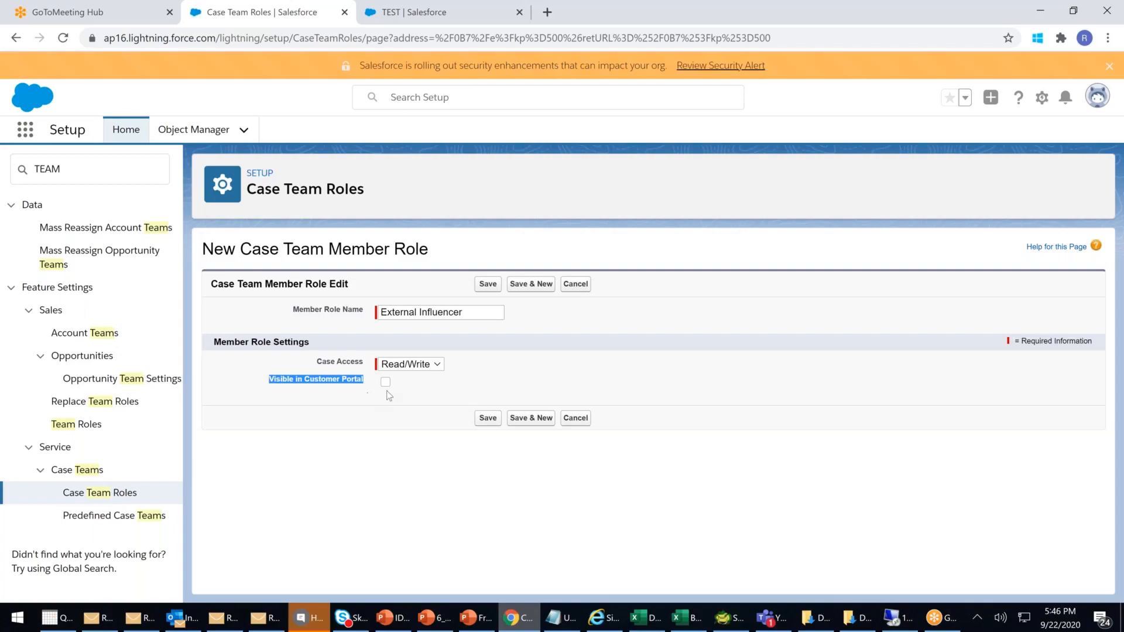
pyautogui.click(386, 383)
pyautogui.click(493, 419)
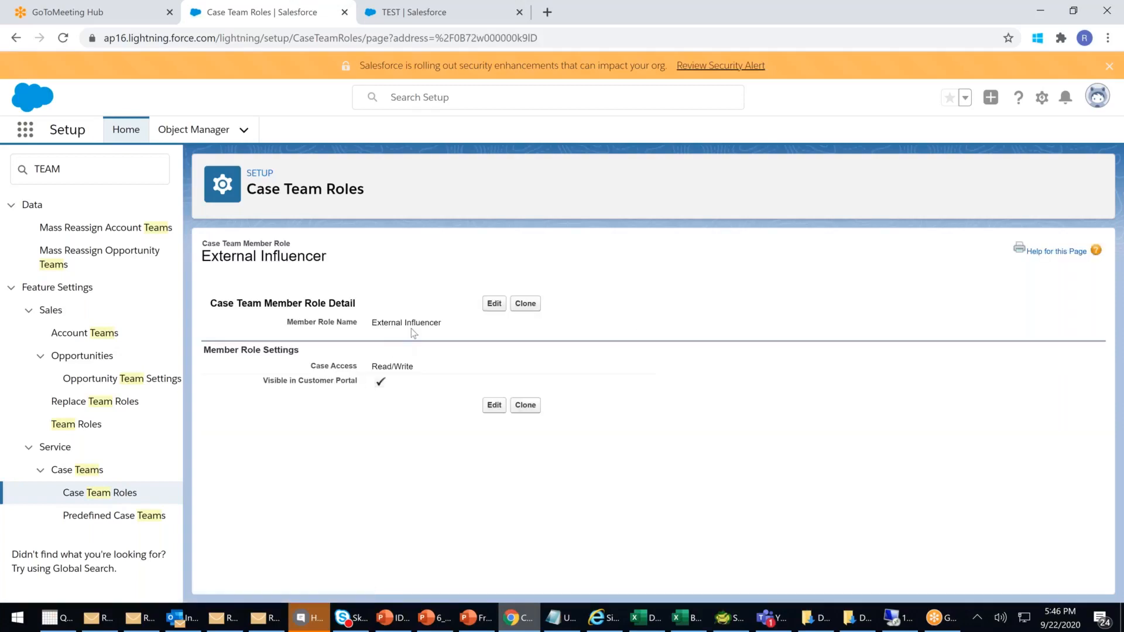
# - From Case Team Roles, start another new role named 'Legal Laywer'
pyautogui.click(102, 494)
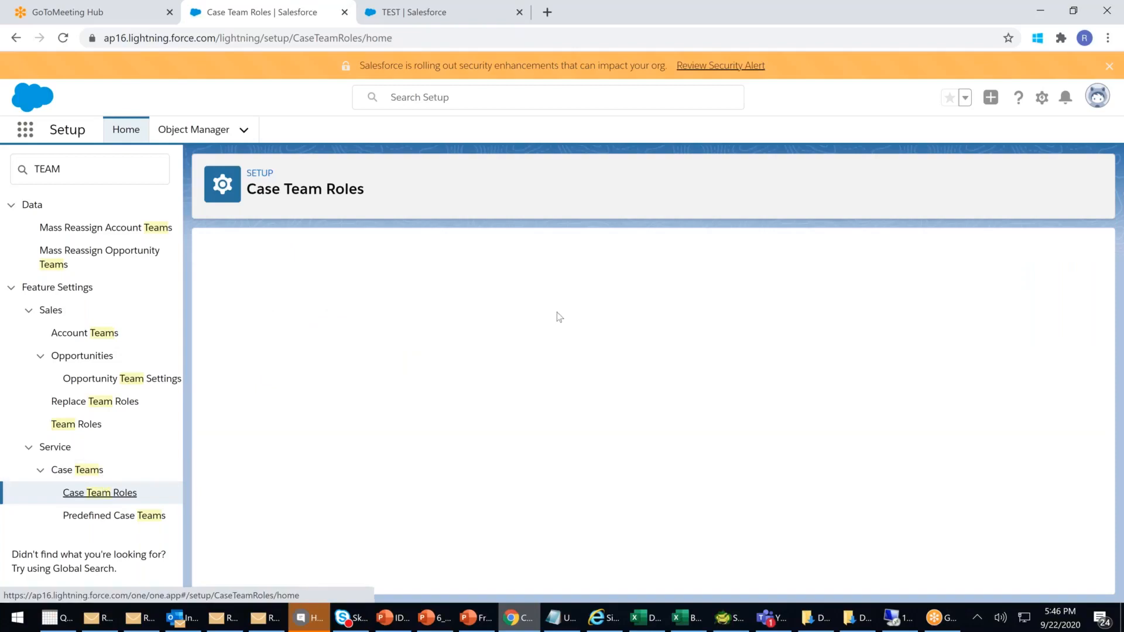
pyautogui.click(652, 301)
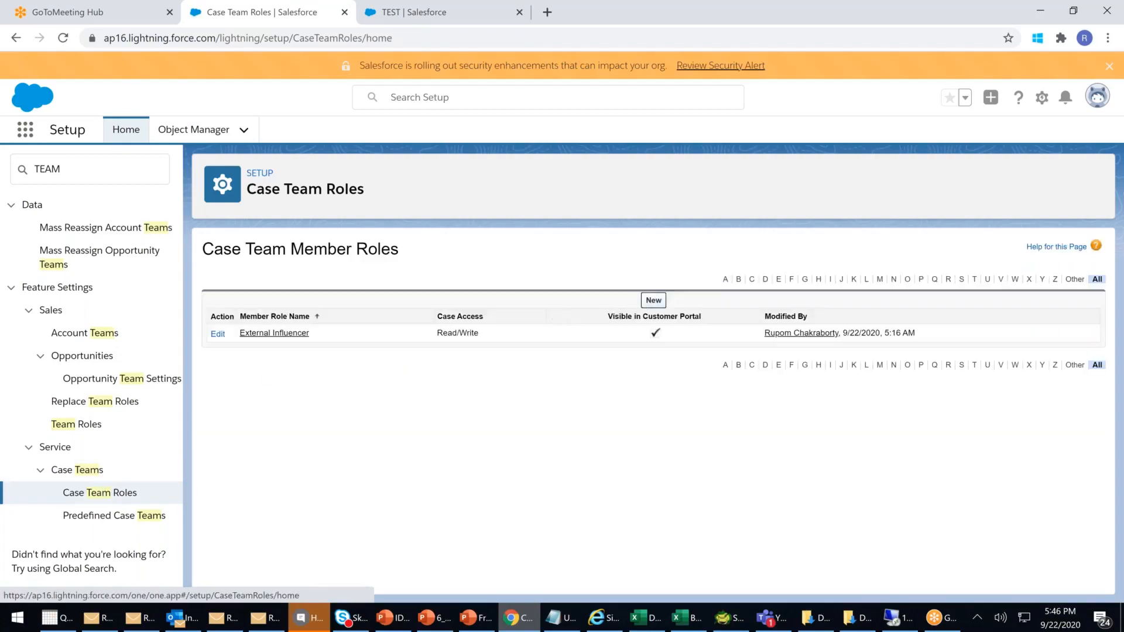
pyautogui.click(394, 311)
pyautogui.write('Le')
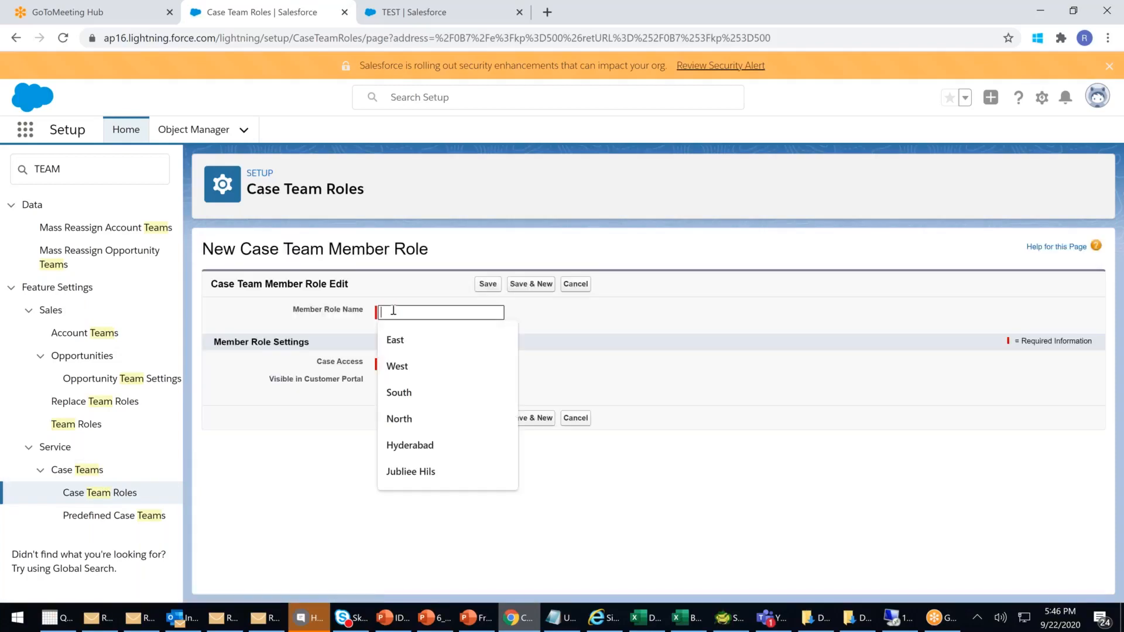
pyautogui.write('gal')
pyautogui.write(' L')
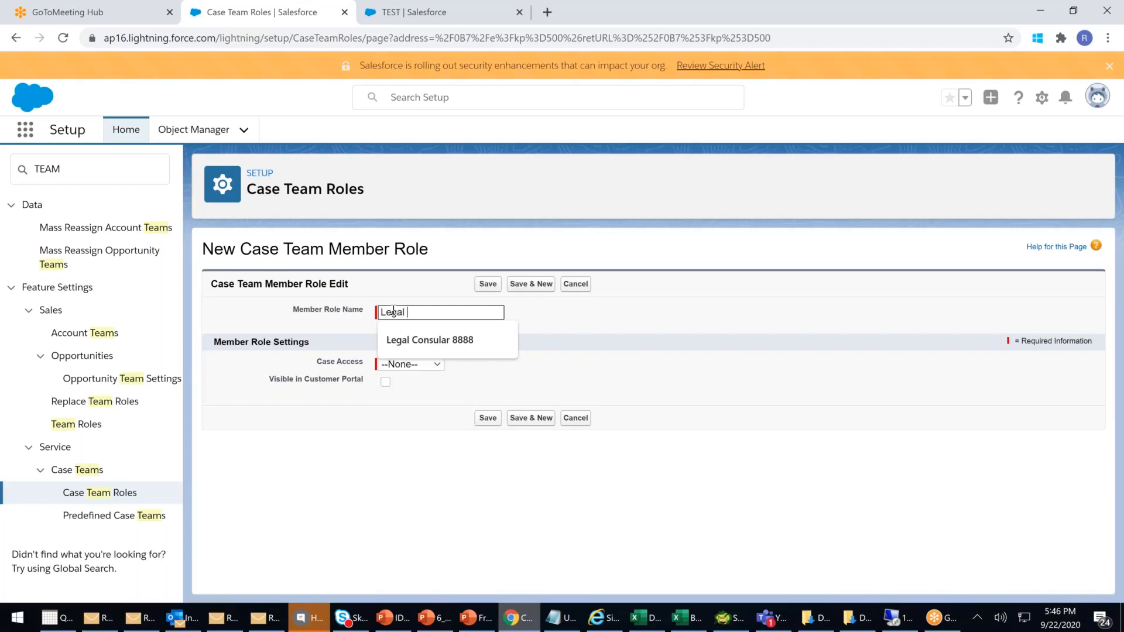
pyautogui.write('y')
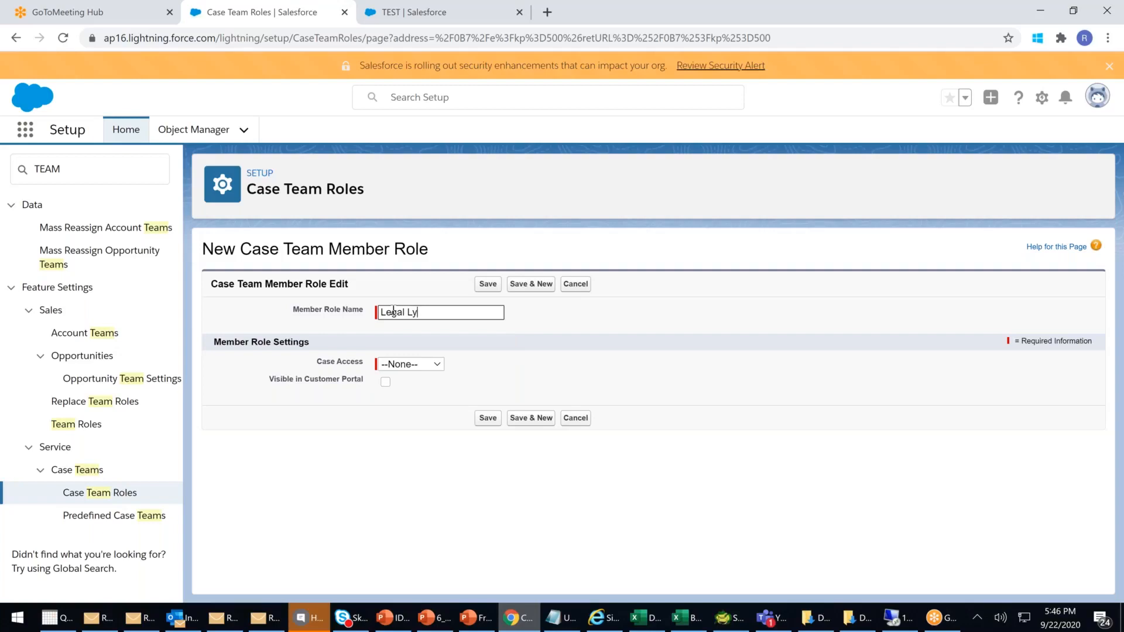
pyautogui.press('BackSpace')
pyautogui.write('ia')
pyautogui.press('BackSpace')
pyautogui.press('BackSpace')
pyautogui.write('aywer')
# - Set the Legal Laywer role's case access to Read/Write and save it
pyautogui.click(566, 351)
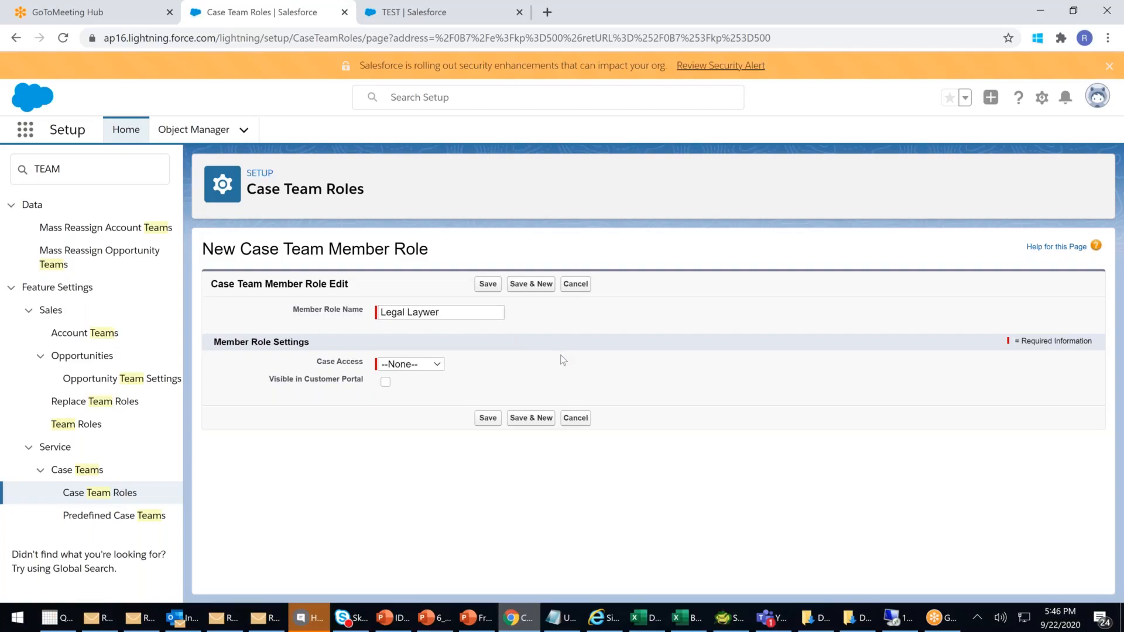
pyautogui.click(409, 366)
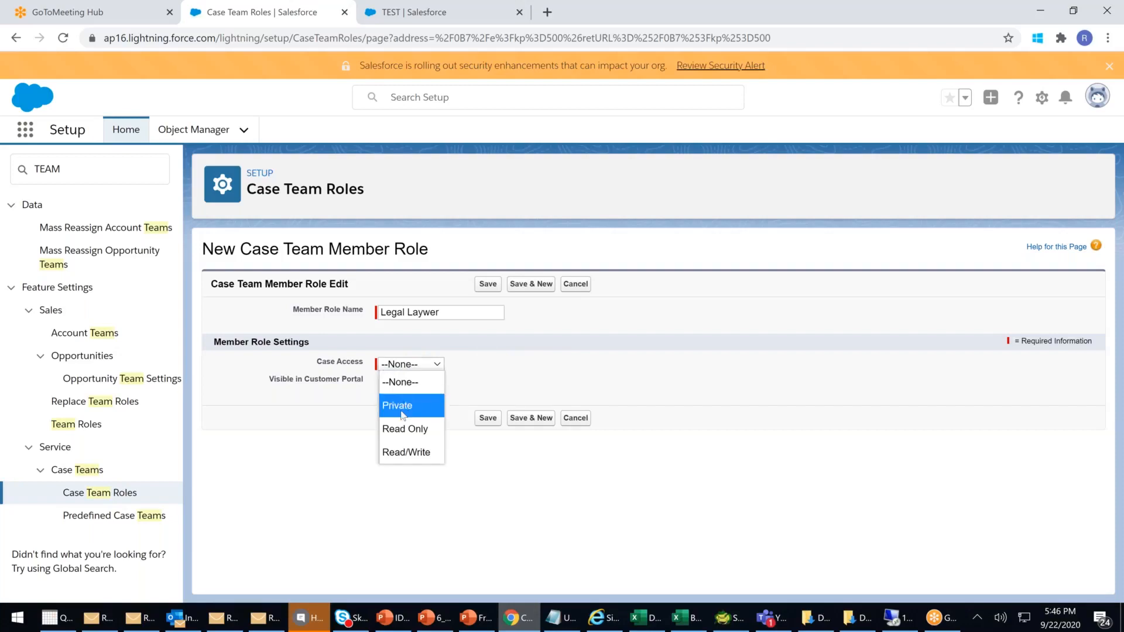
pyautogui.click(407, 460)
pyautogui.click(492, 419)
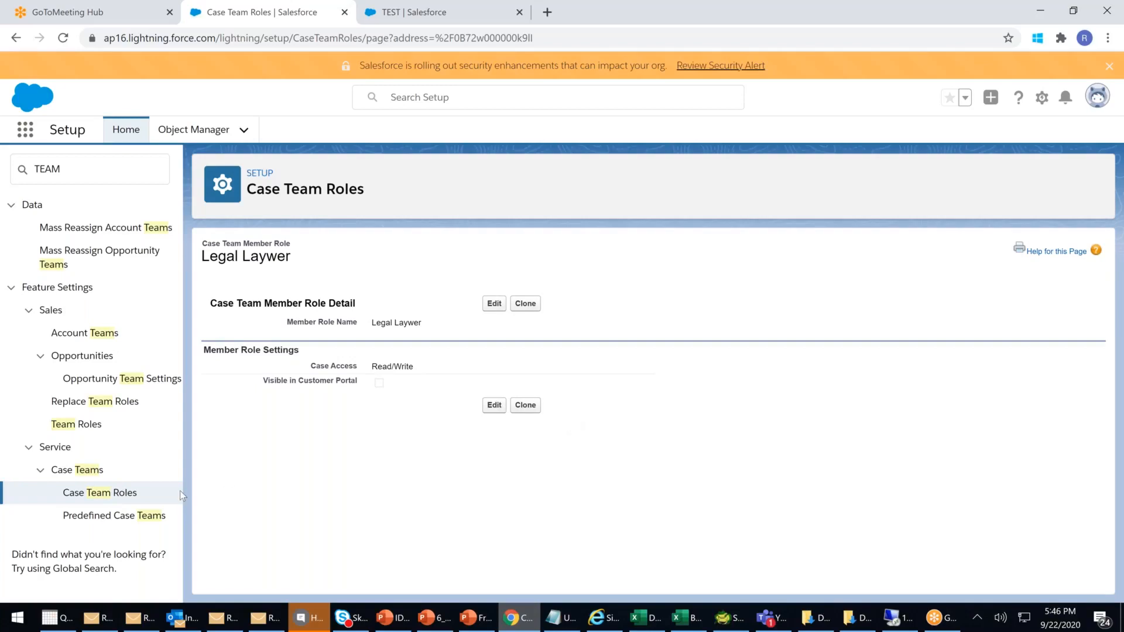
pyautogui.click(120, 521)
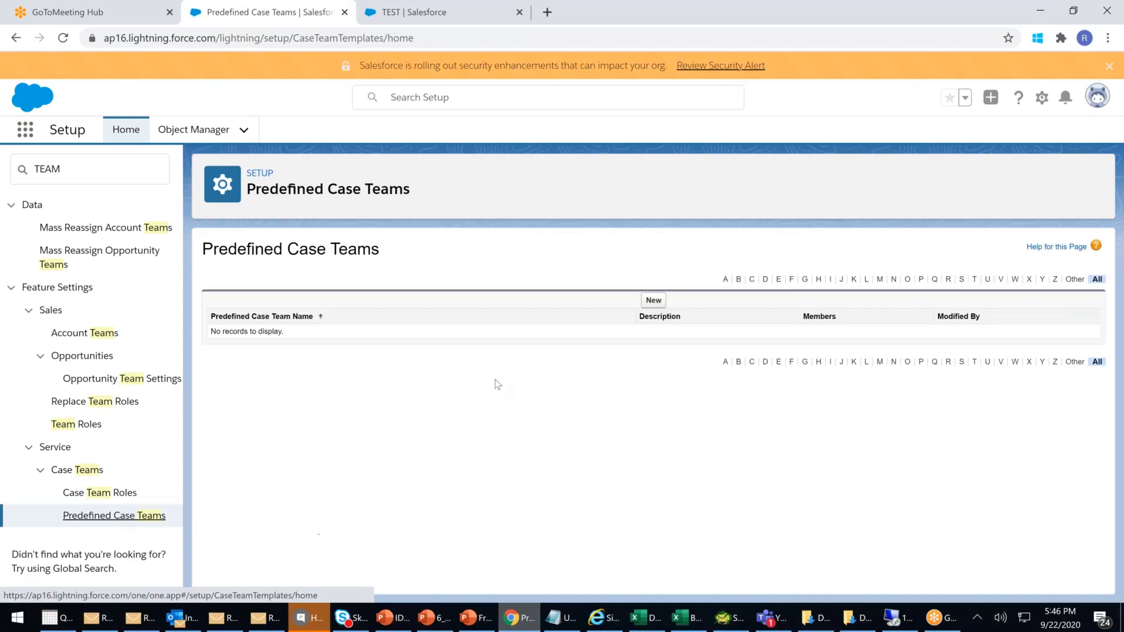
# - Start a new predefined case team named 'High Profile Case Resolvers', correcting the misspelled Resolvers
pyautogui.click(653, 300)
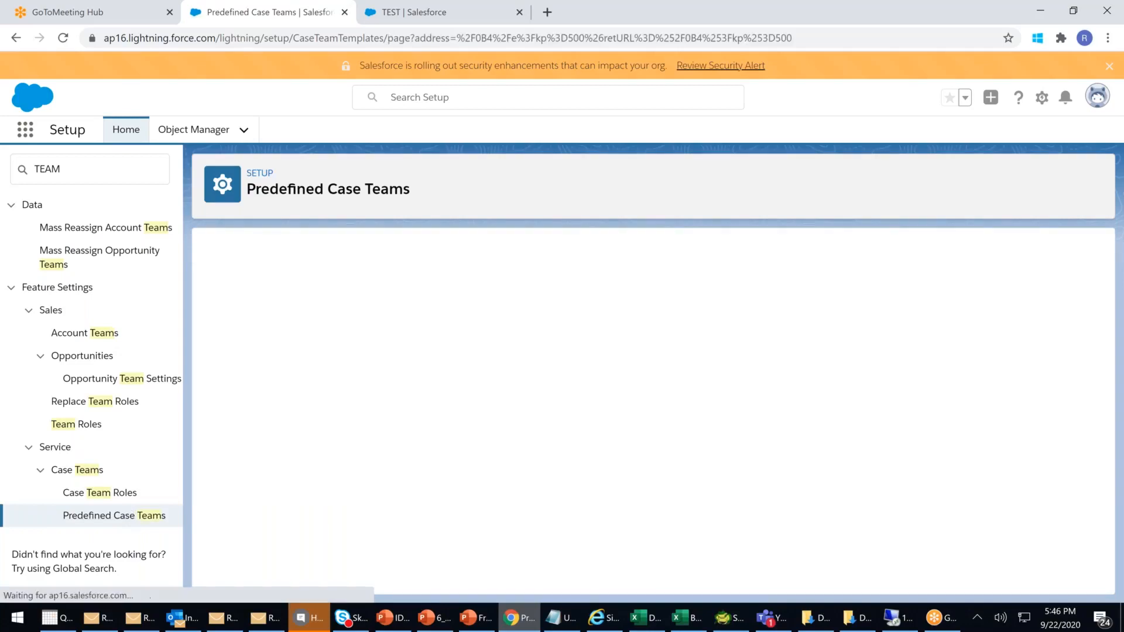
pyautogui.click(399, 314)
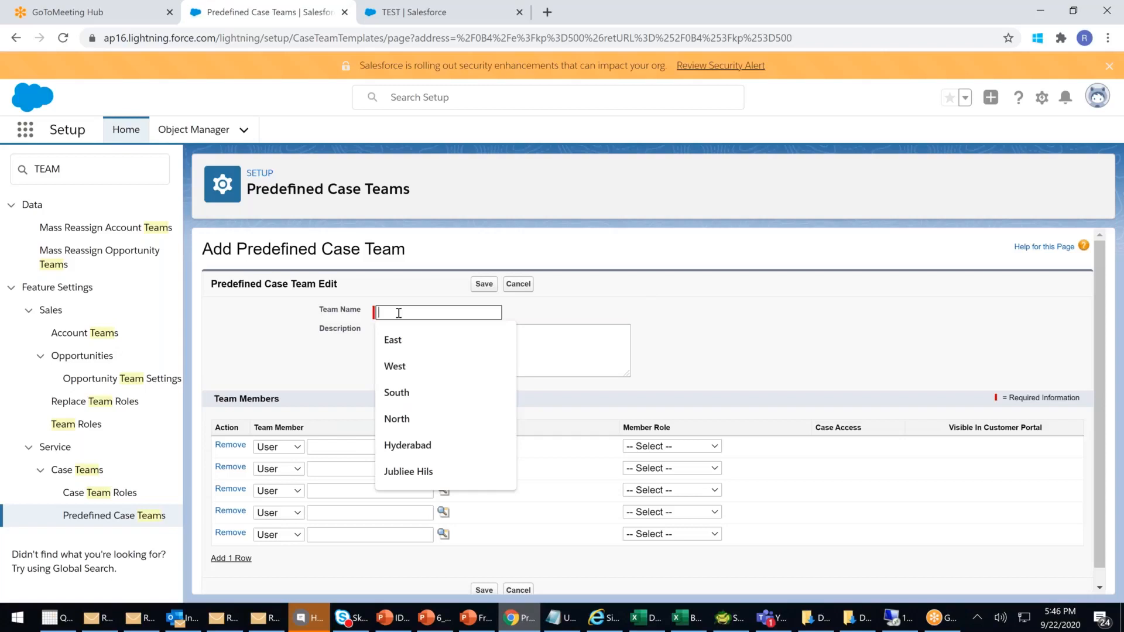
pyautogui.write('HI')
pyautogui.press('BackSpace')
pyautogui.press('BackSpace')
pyautogui.write('High')
pyautogui.write(' Profile')
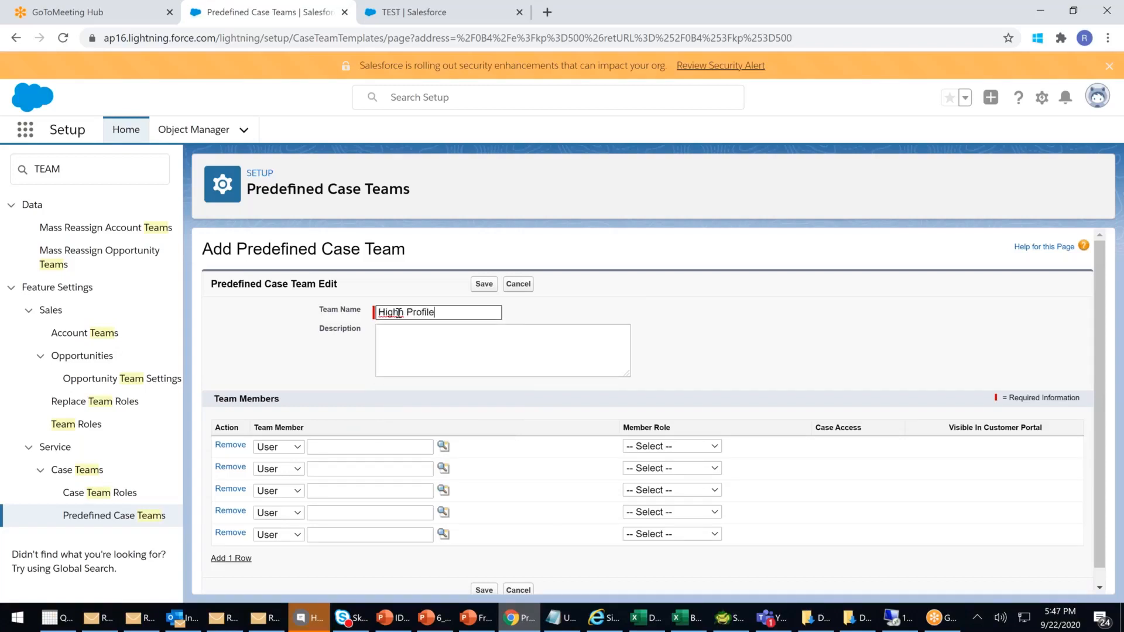
pyautogui.write(' Case Reslovers')
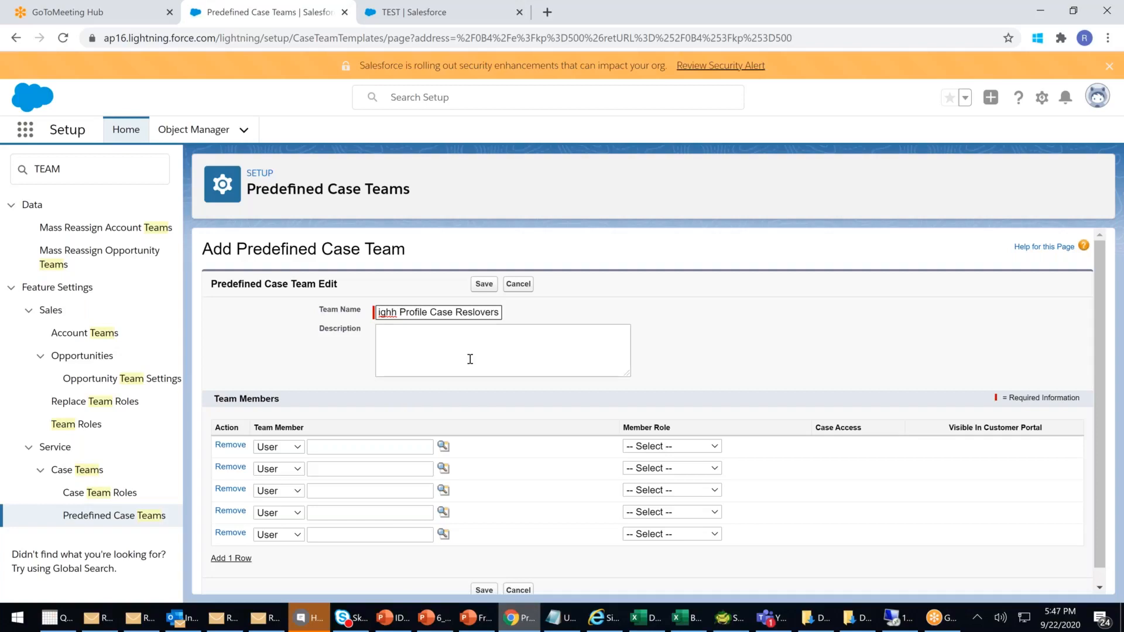
pyautogui.click(430, 347)
pyautogui.click(402, 314)
pyautogui.press('Delete')
pyautogui.rightClick(486, 312)
pyautogui.click(527, 318)
# - Add a recently viewed contact as the first team member with the External Influencer role
pyautogui.click(286, 449)
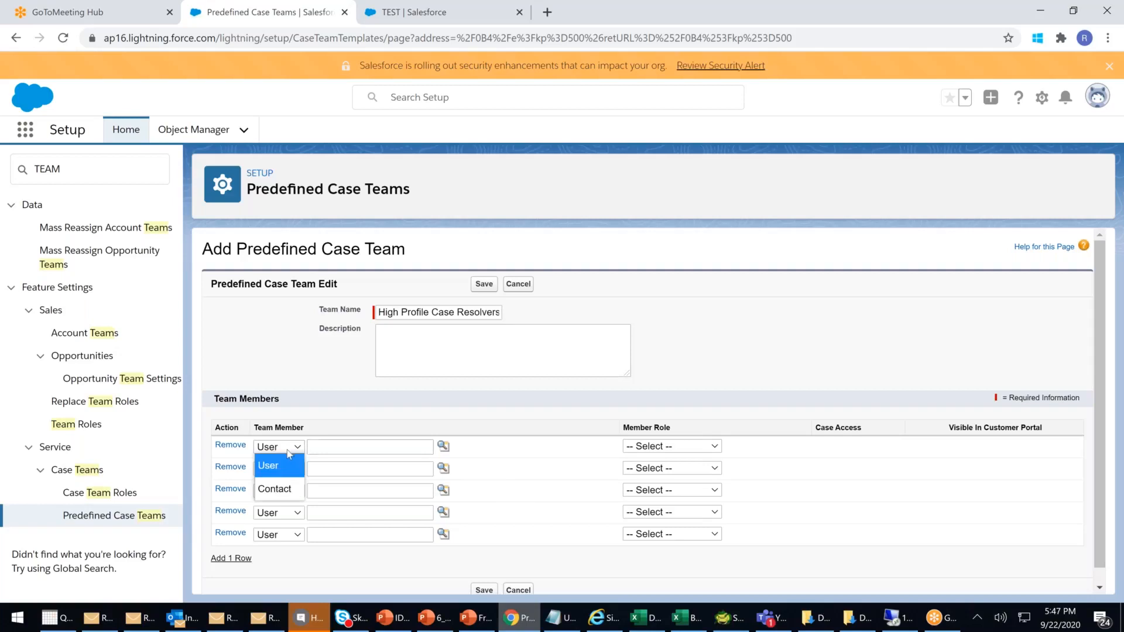
pyautogui.click(289, 493)
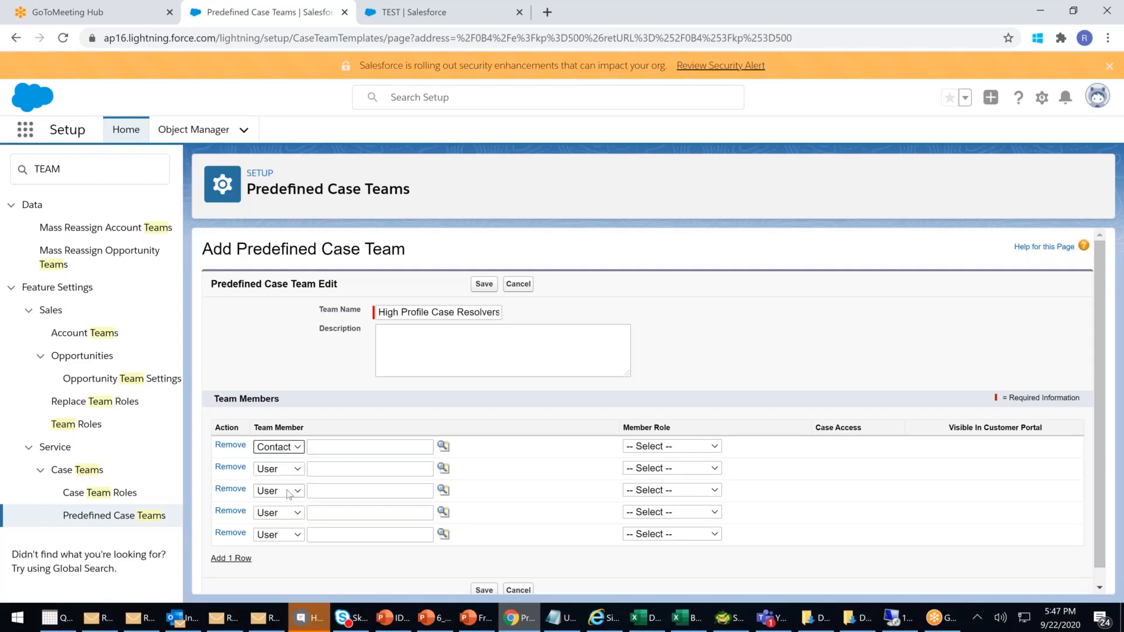
pyautogui.click(396, 446)
pyautogui.click(444, 446)
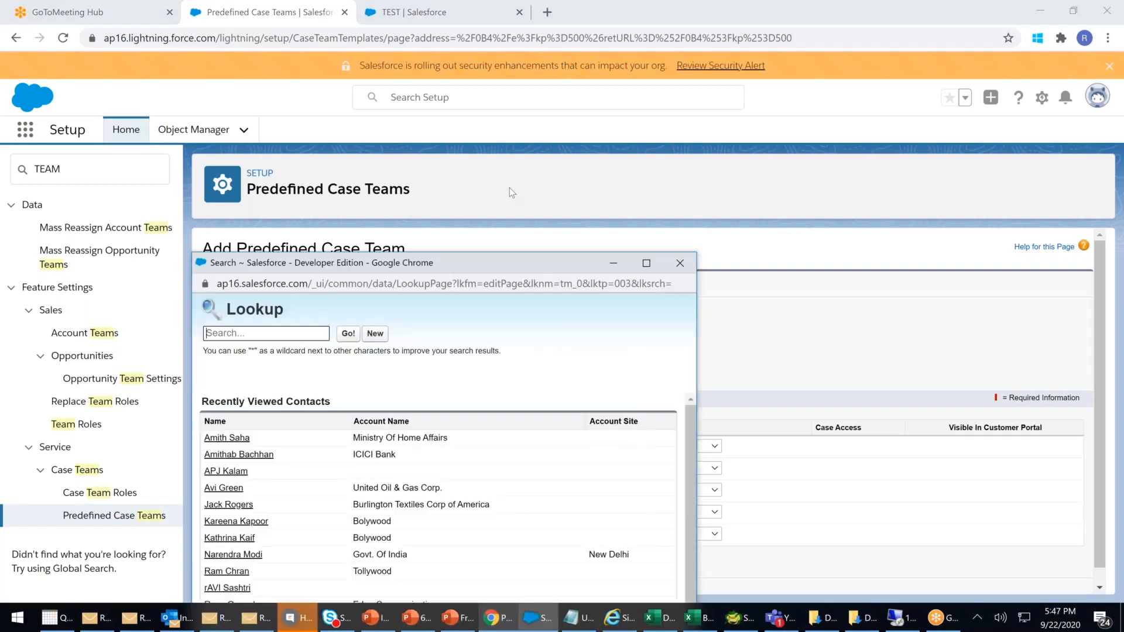
pyautogui.click(319, 351)
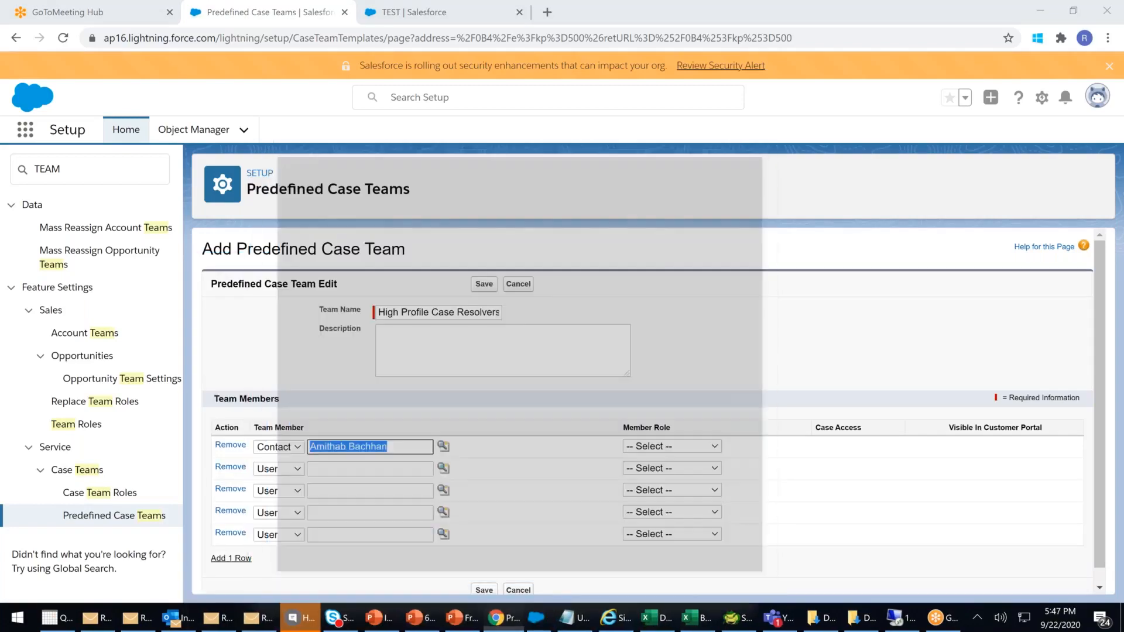
pyautogui.click(652, 449)
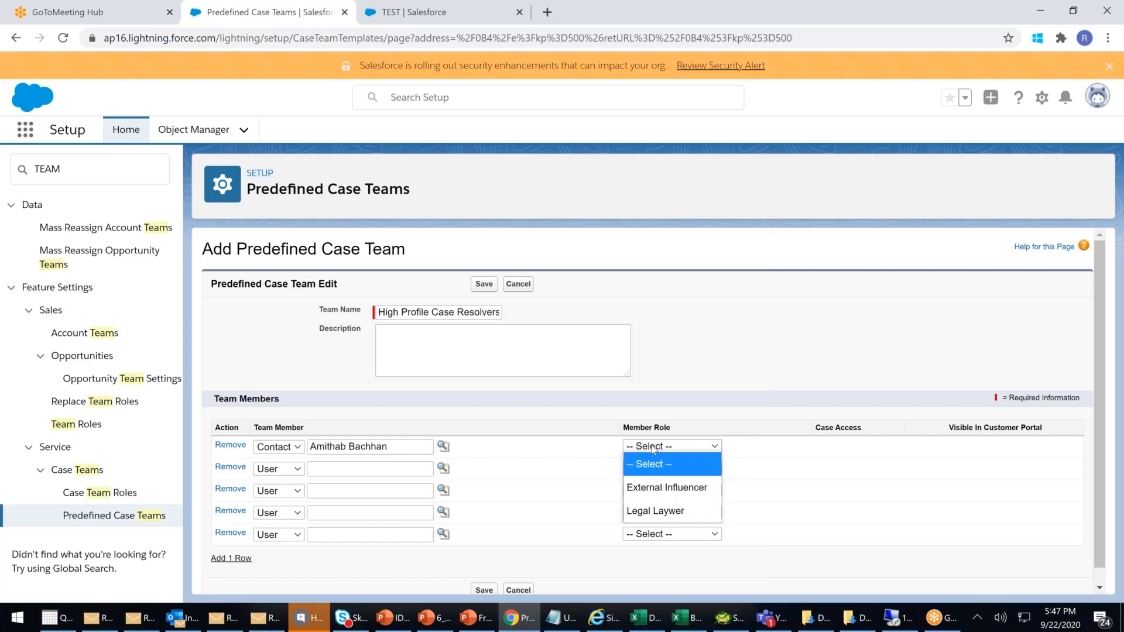
pyautogui.click(667, 487)
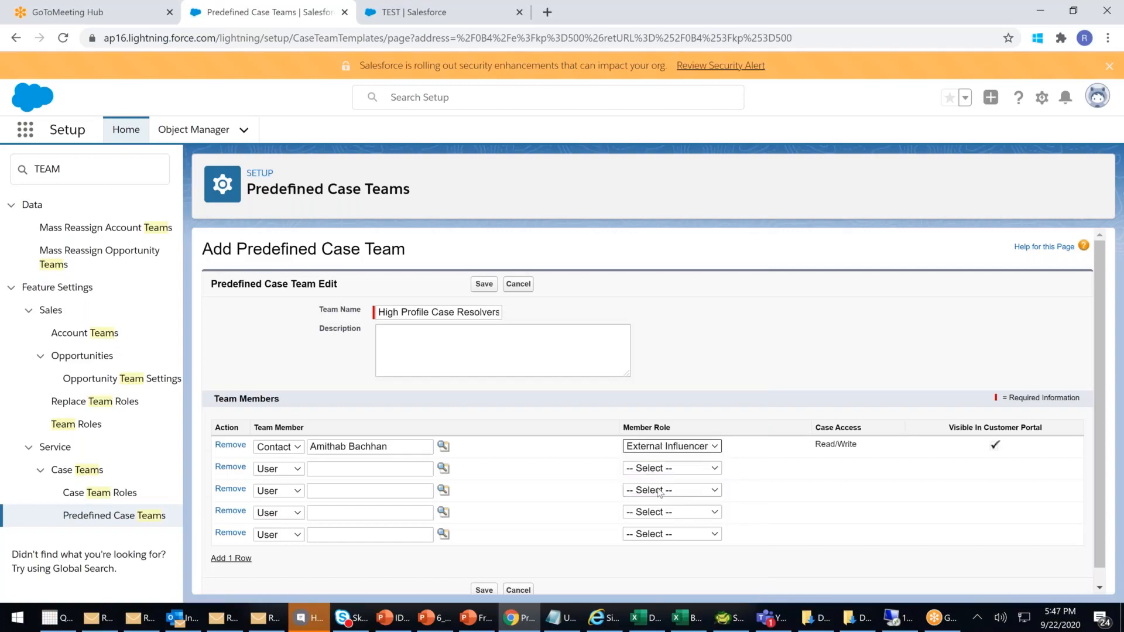
# - Add a recently viewed user as the second member with the Legal Laywer role and save the team
pyautogui.click(284, 471)
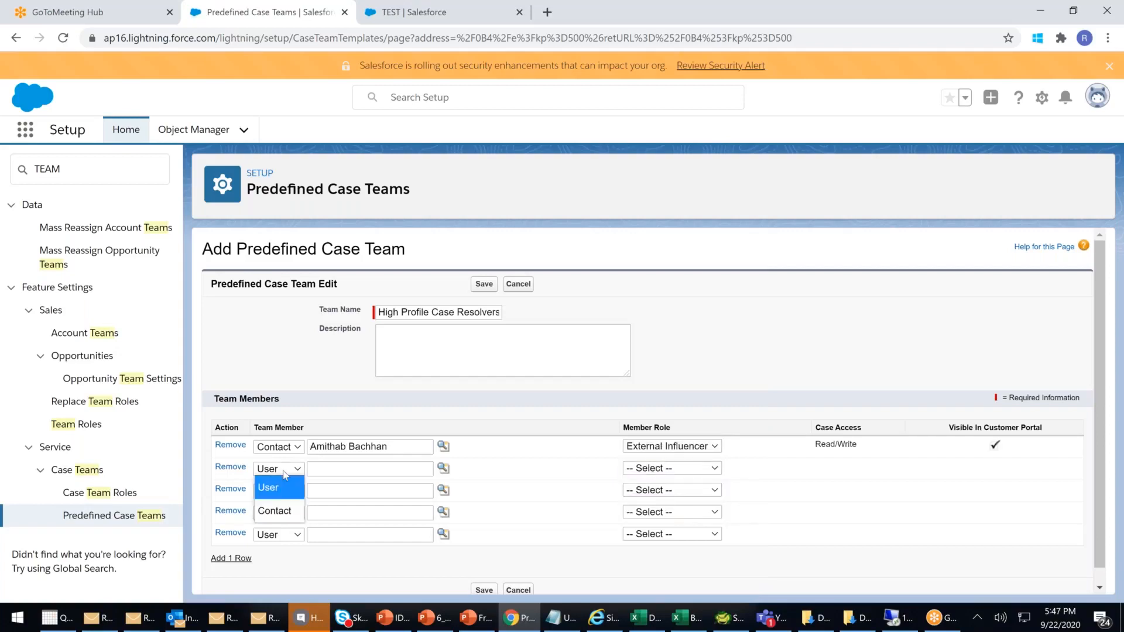
pyautogui.click(371, 468)
pyautogui.click(444, 470)
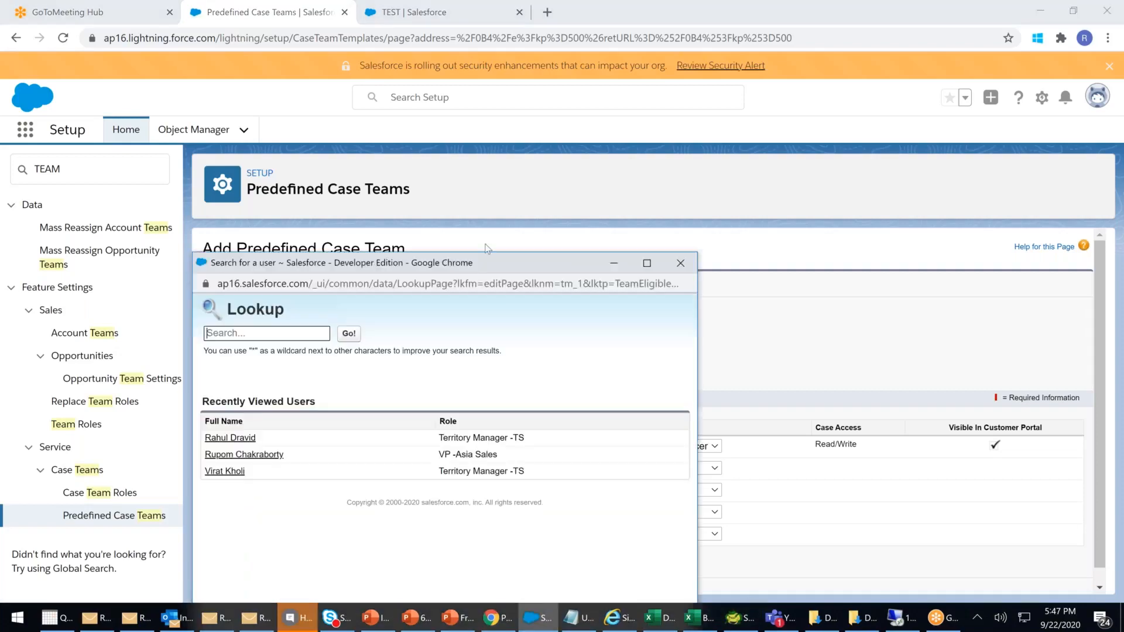
pyautogui.click(324, 375)
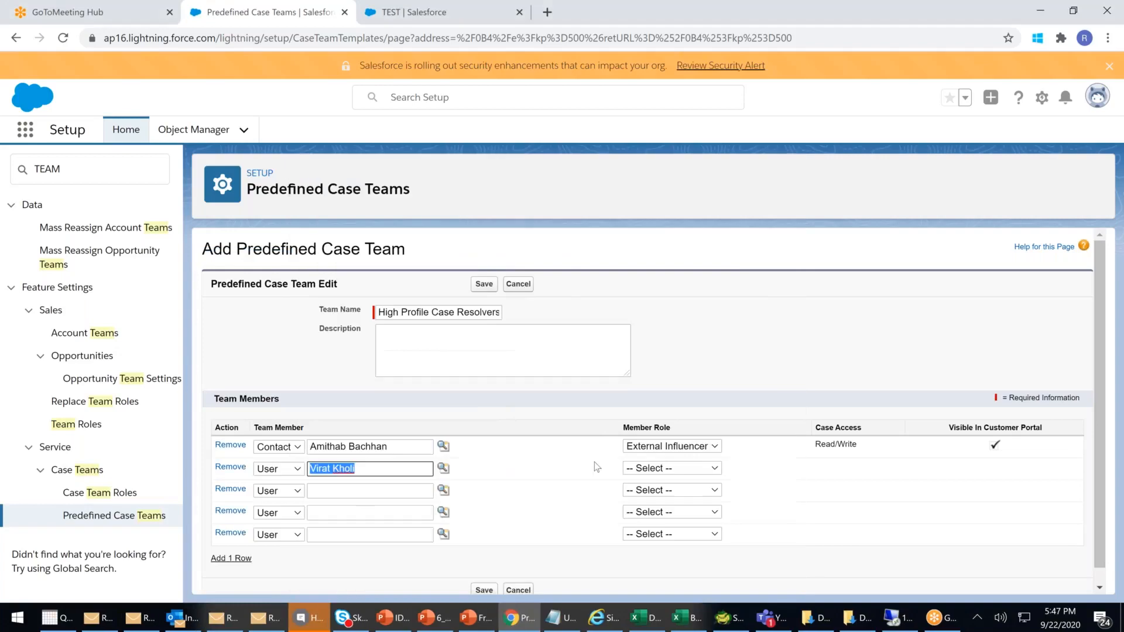
pyautogui.click(667, 469)
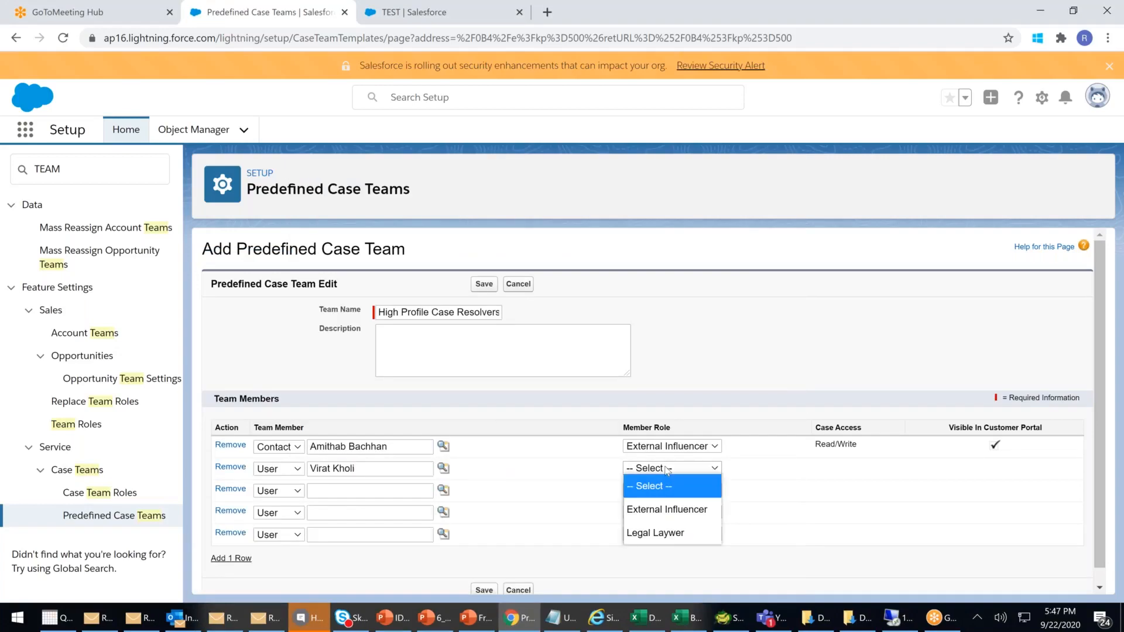
pyautogui.click(657, 532)
pyautogui.click(706, 471)
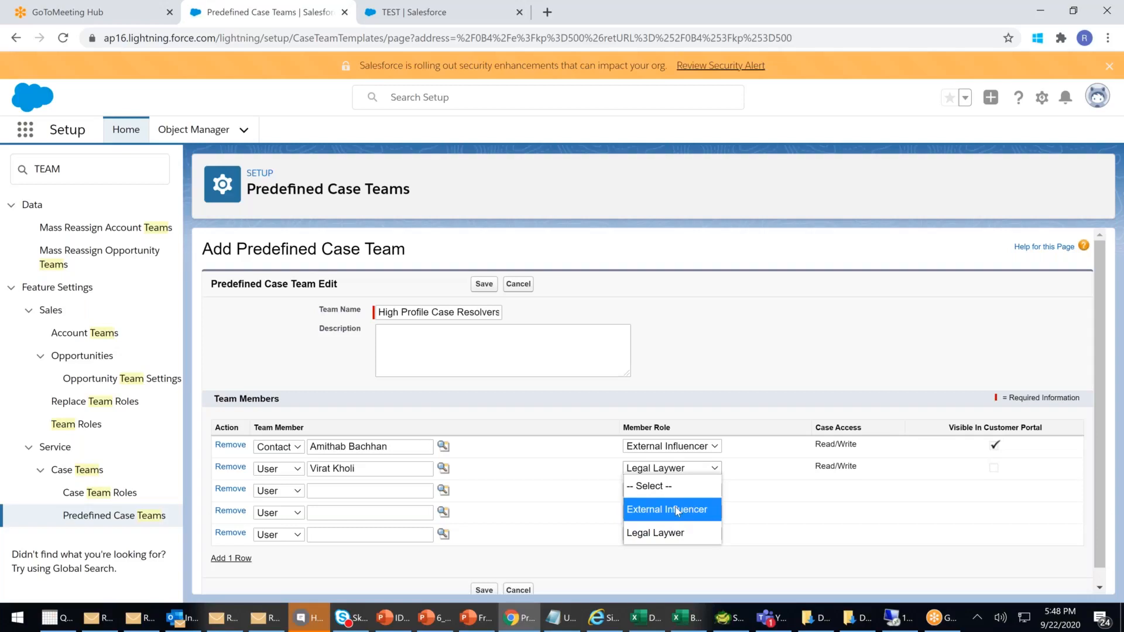
pyautogui.click(666, 534)
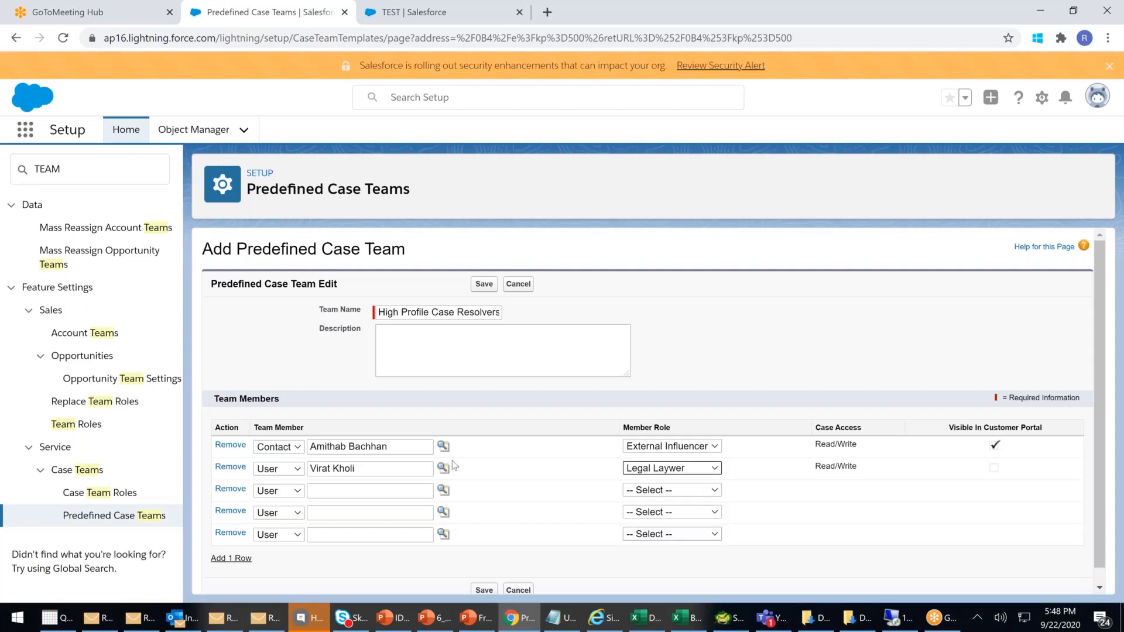
pyautogui.click(485, 590)
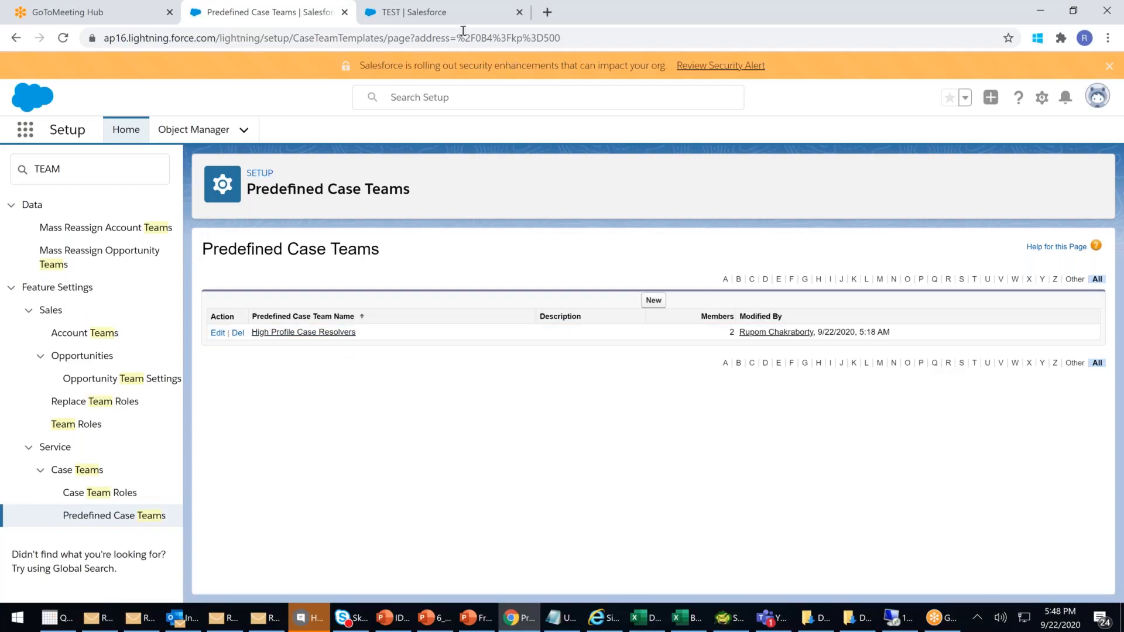
# - Switch to the Service app and open case 00001028 from the Cases list
pyautogui.click(446, 20)
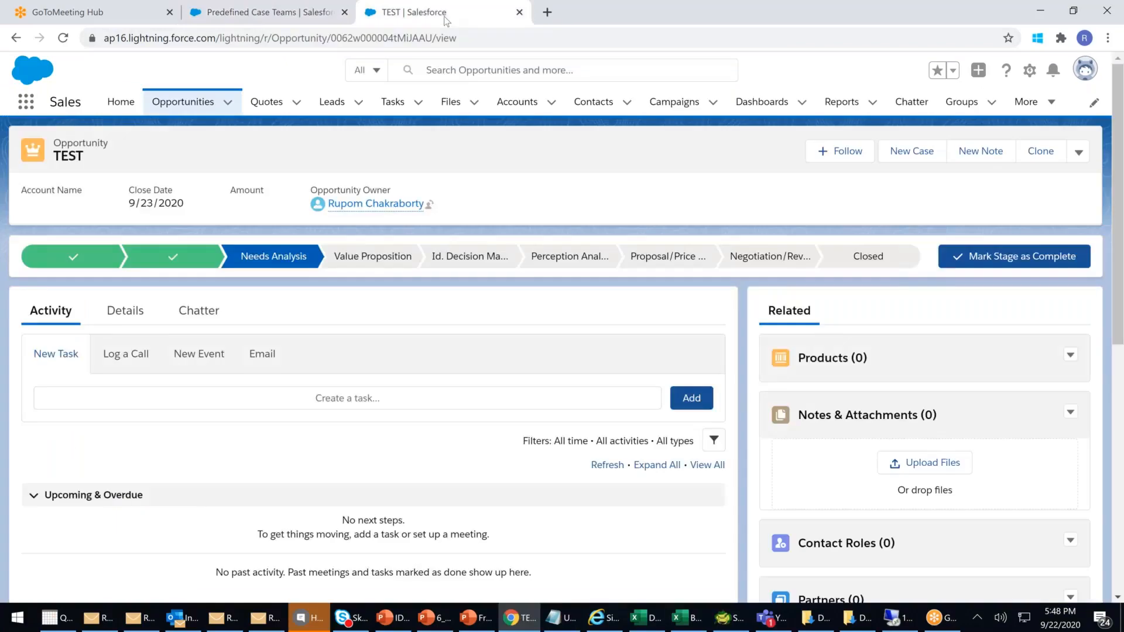
pyautogui.click(21, 107)
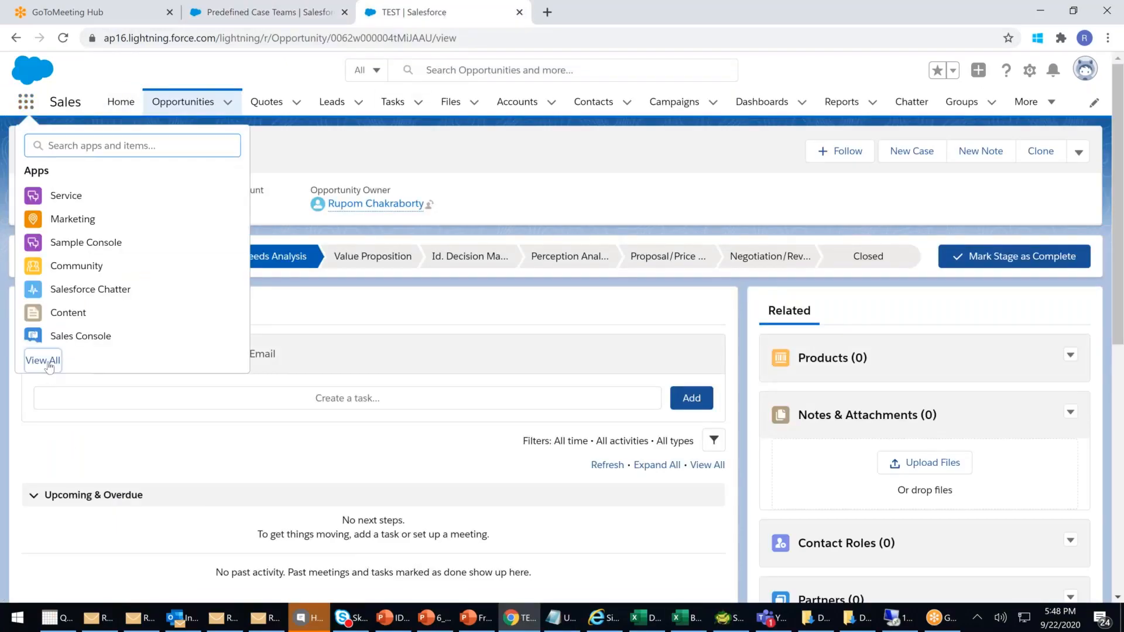
pyautogui.click(46, 361)
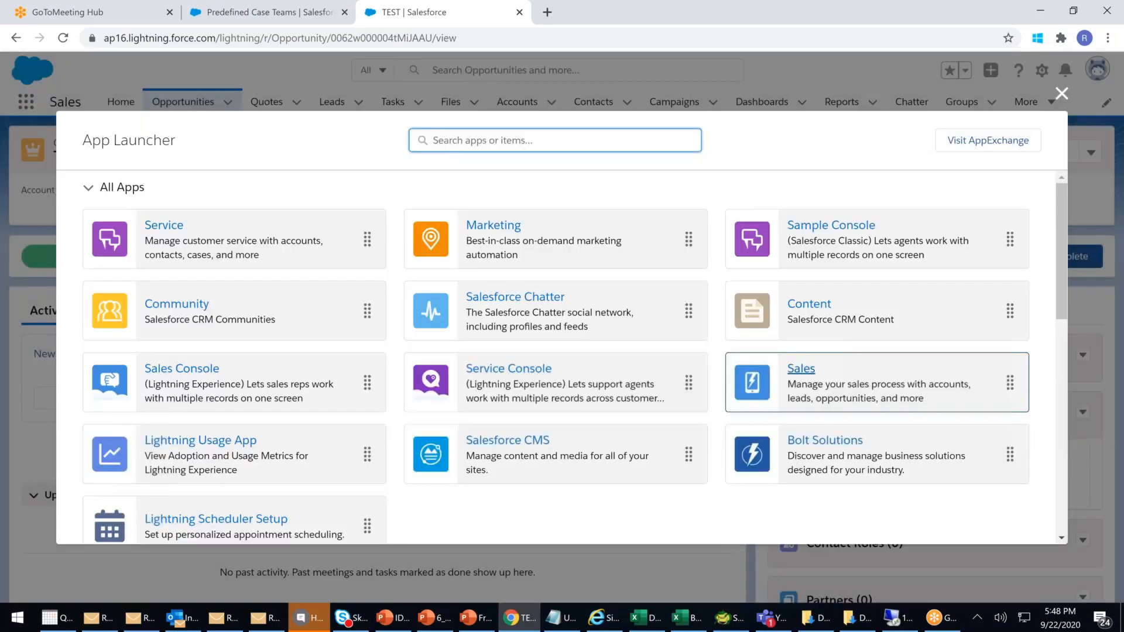
pyautogui.click(163, 225)
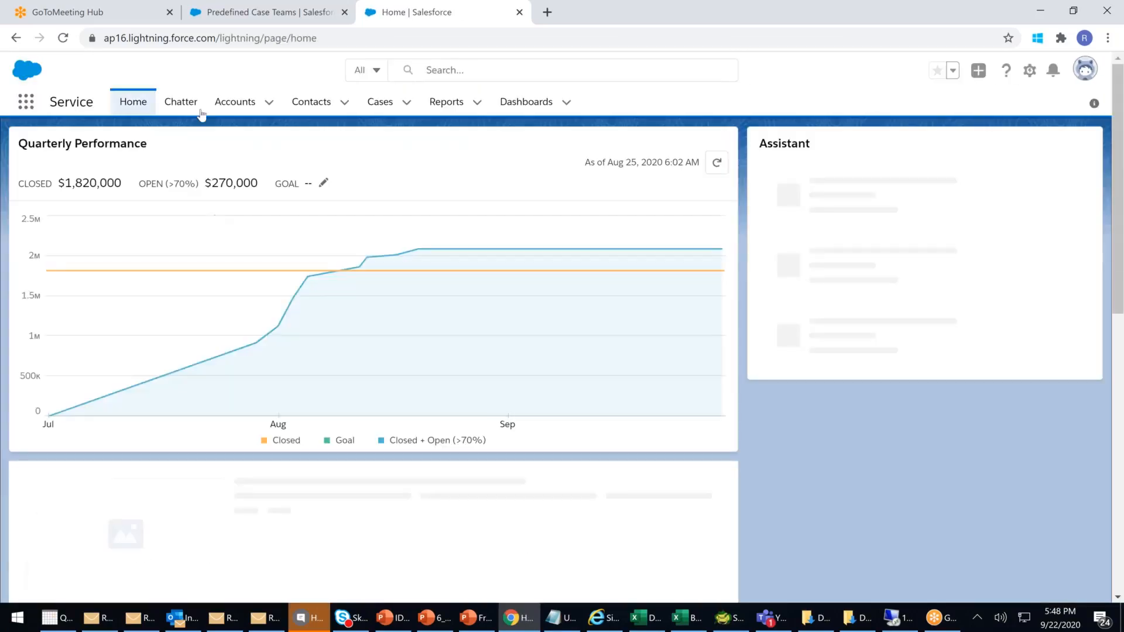
pyautogui.click(385, 99)
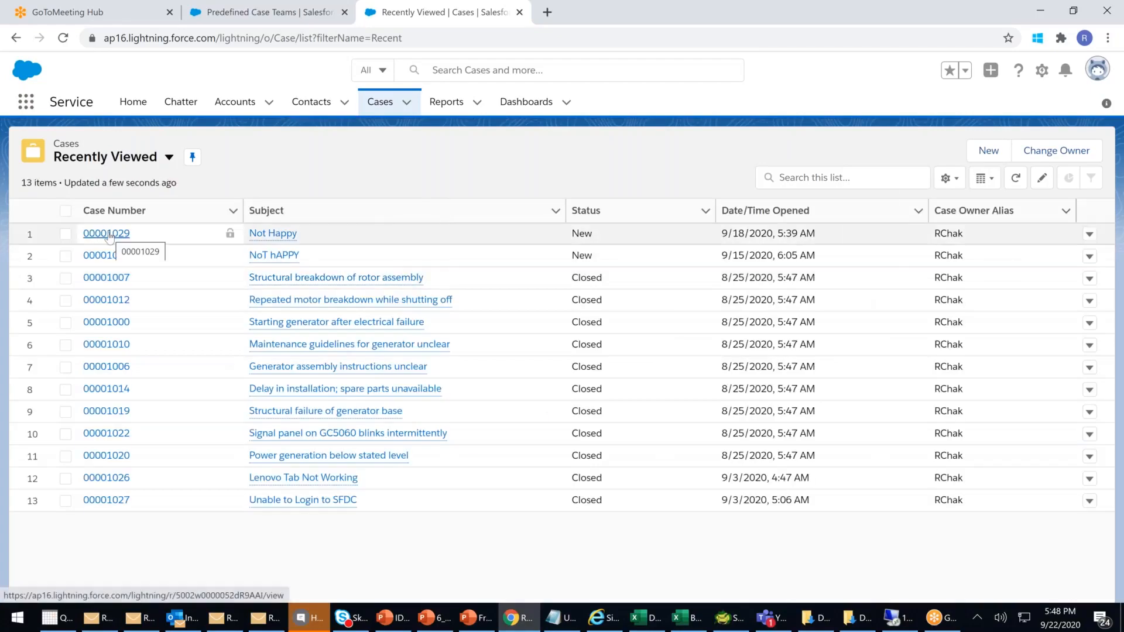
pyautogui.click(110, 233)
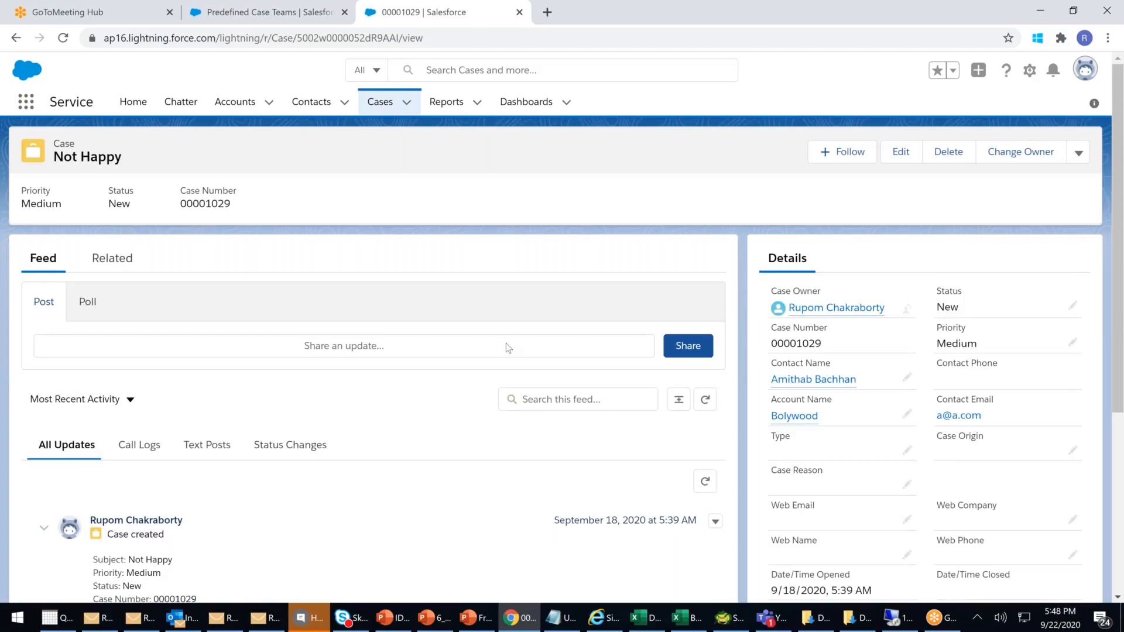
pyautogui.click(380, 104)
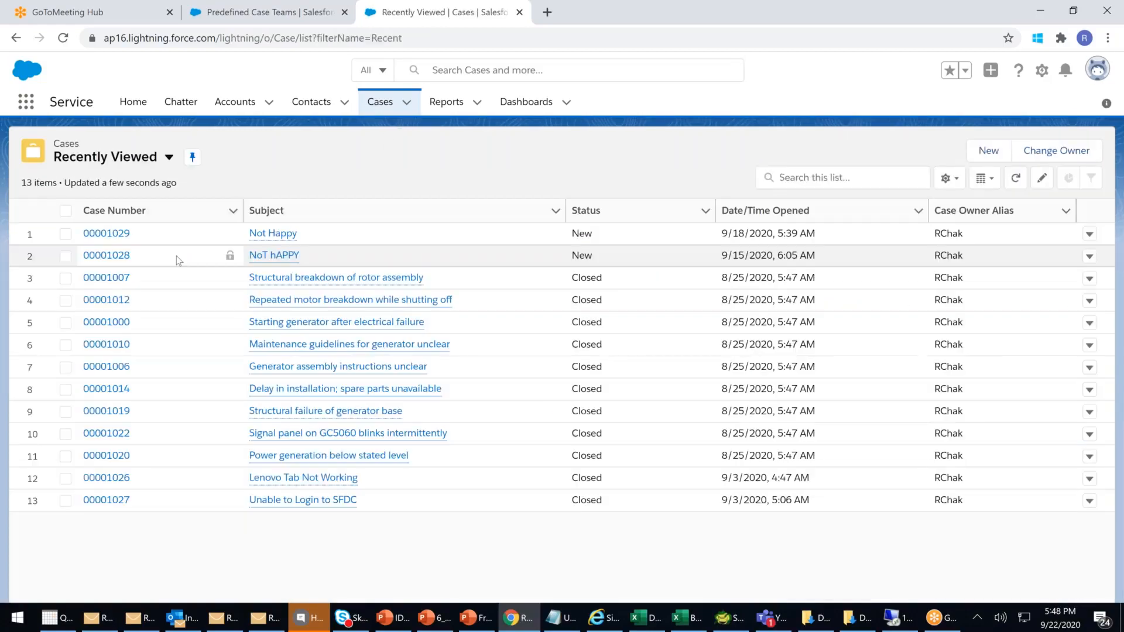
pyautogui.click(106, 256)
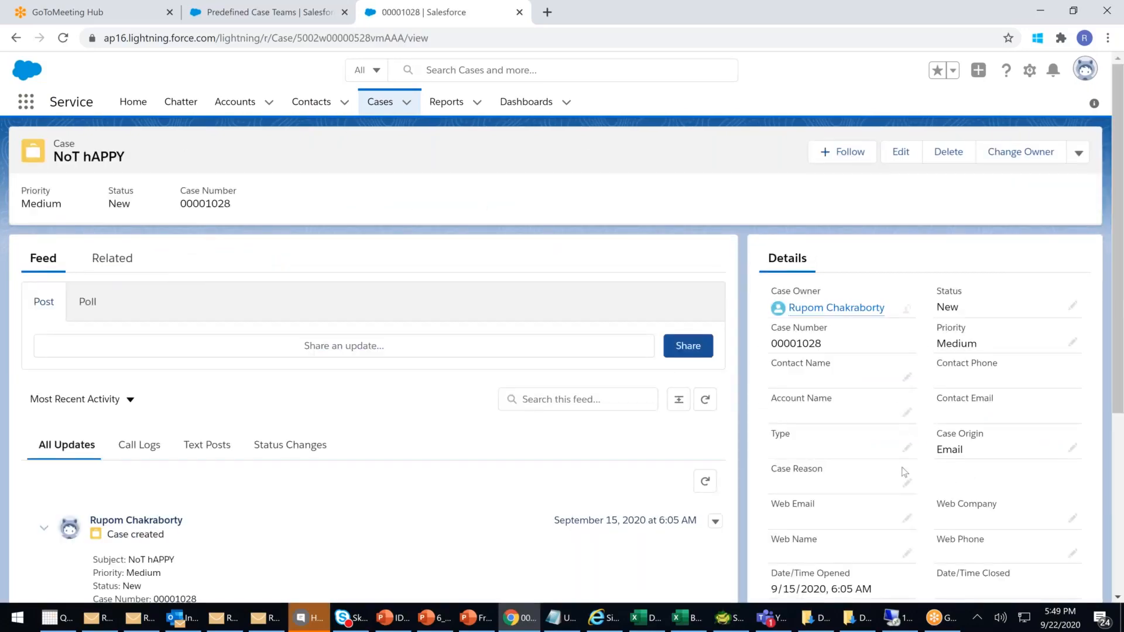
# - Set the case's contact to the Bolywood contact found by searching 'kar' and save
pyautogui.click(907, 377)
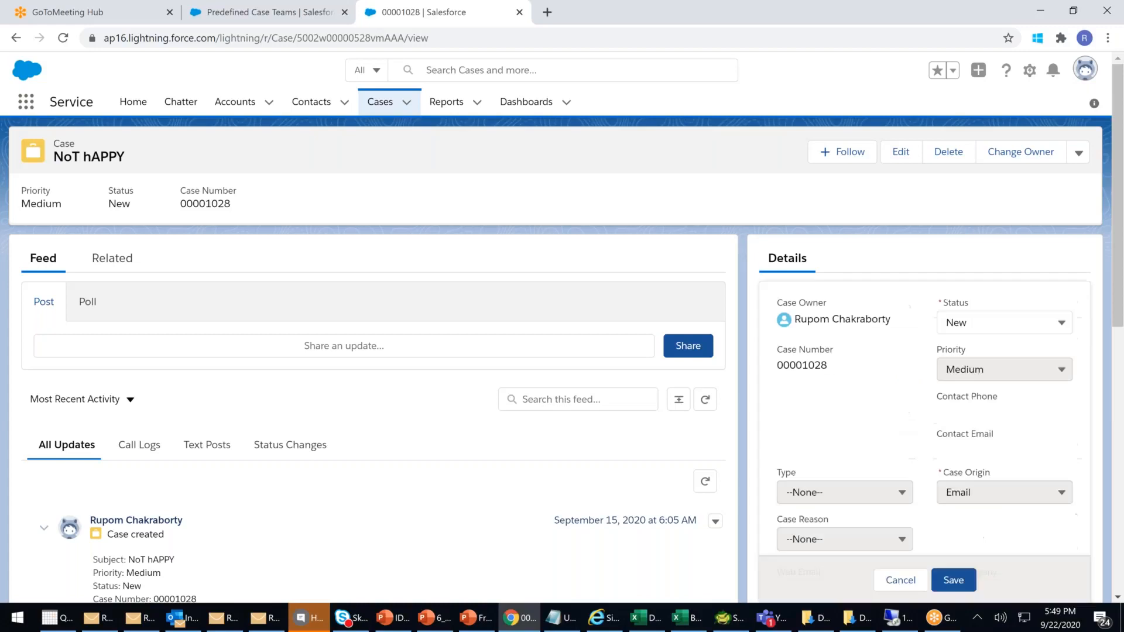
pyautogui.click(873, 417)
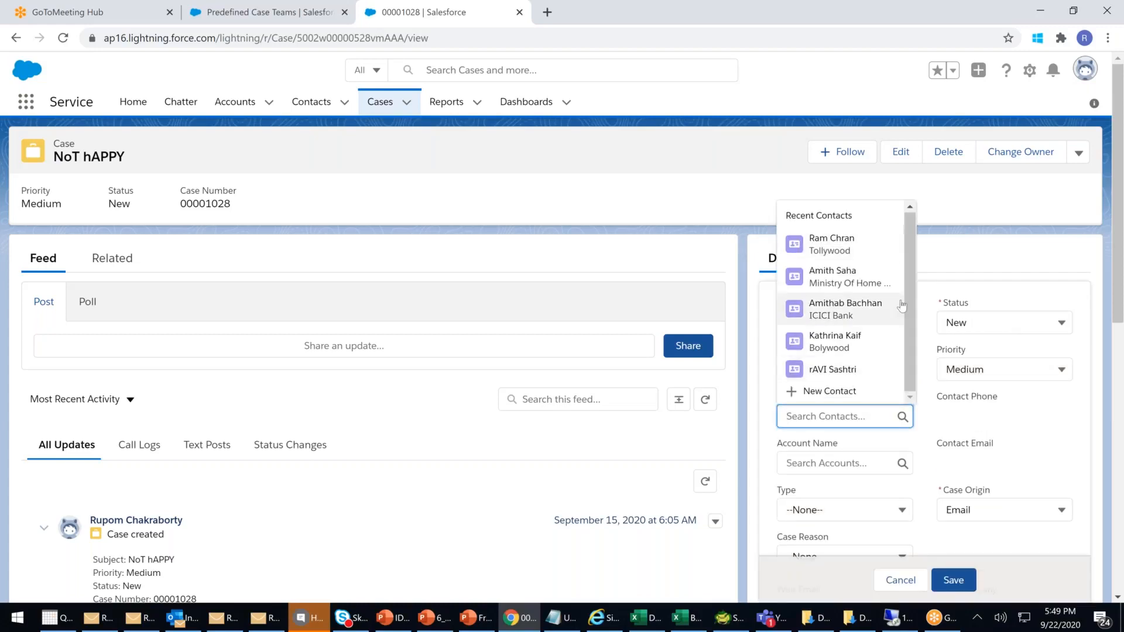
pyautogui.write('kar')
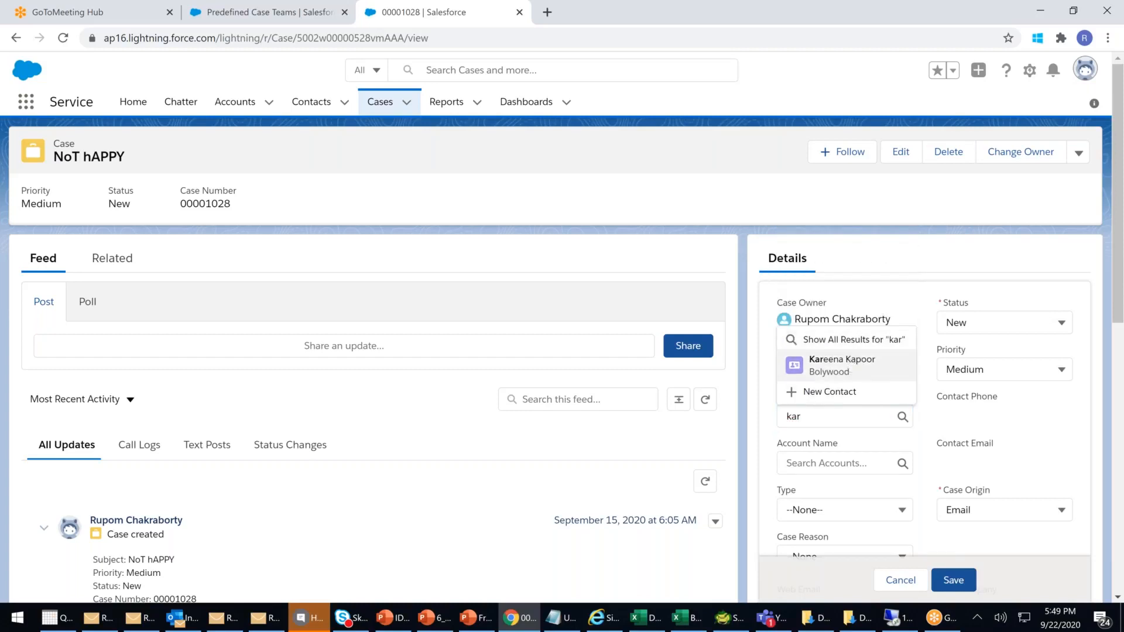
pyautogui.click(849, 364)
pyautogui.click(951, 582)
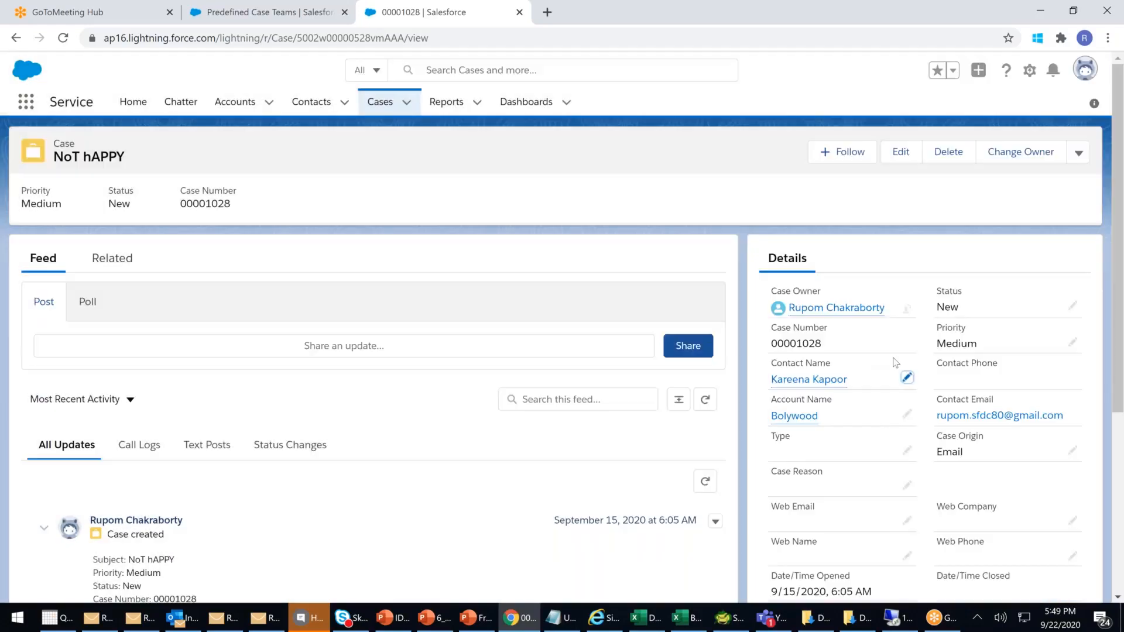
# - Review the case's related lists and history, then return to Setup
pyautogui.scroll(-5, 893, 359)
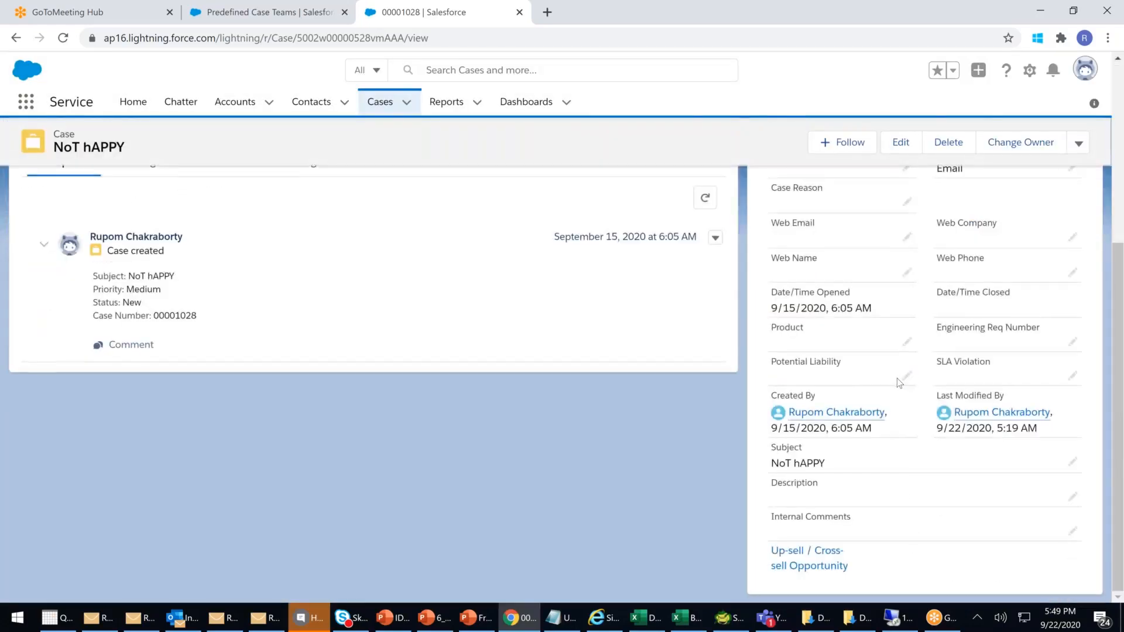
pyautogui.scroll(5, 897, 378)
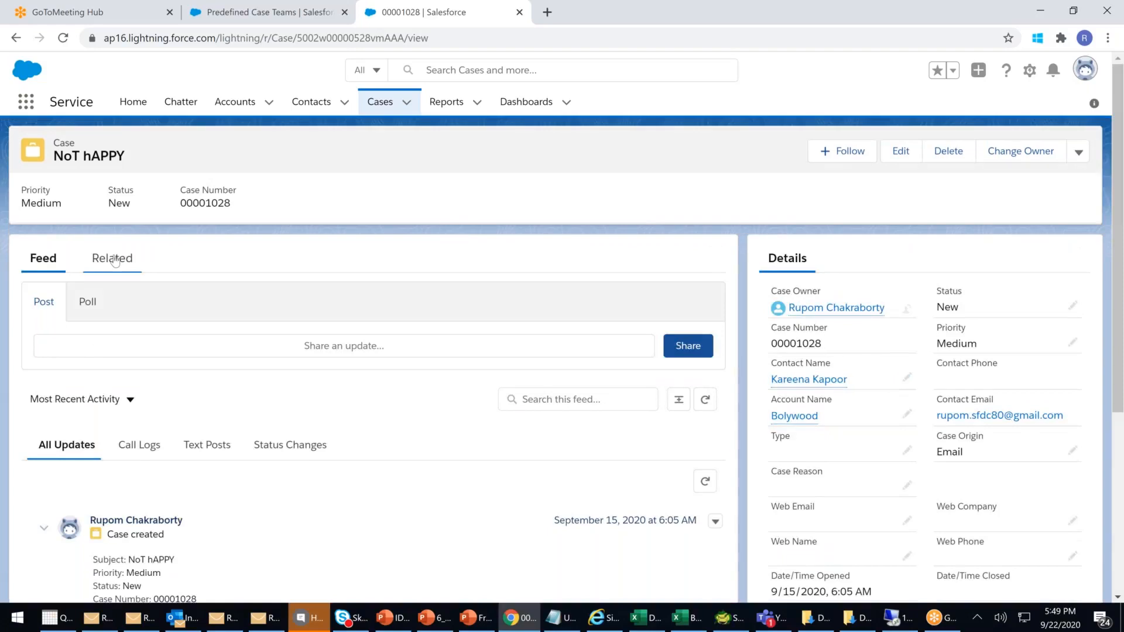
pyautogui.click(114, 259)
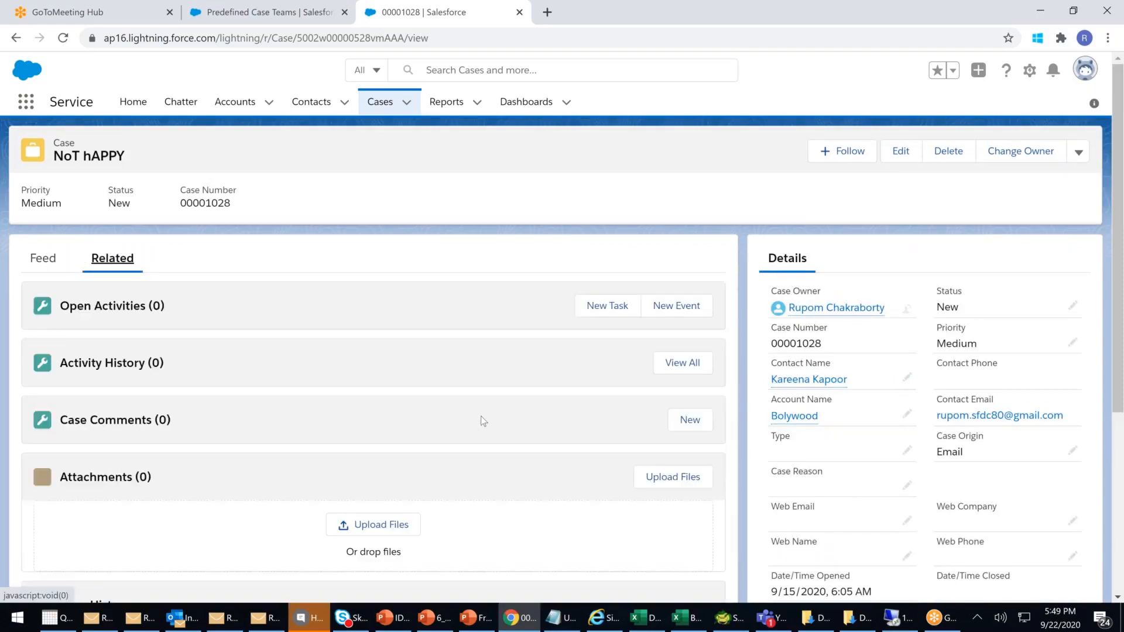
pyautogui.scroll(-2, 484, 422)
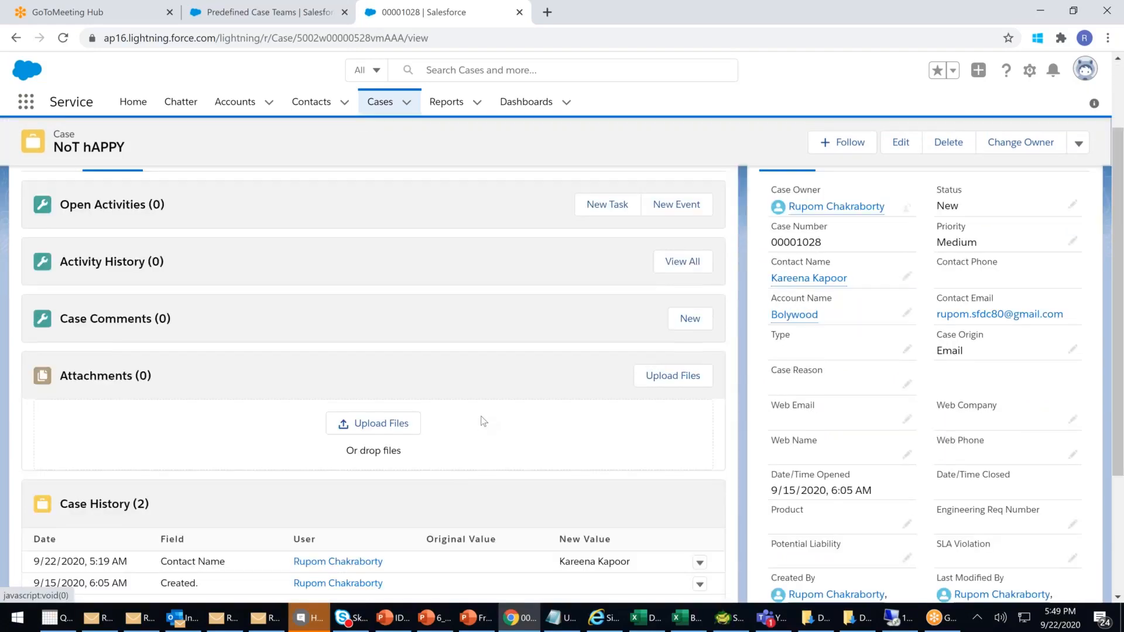
pyautogui.scroll(-3, 483, 422)
pyautogui.scroll(5, 354, 416)
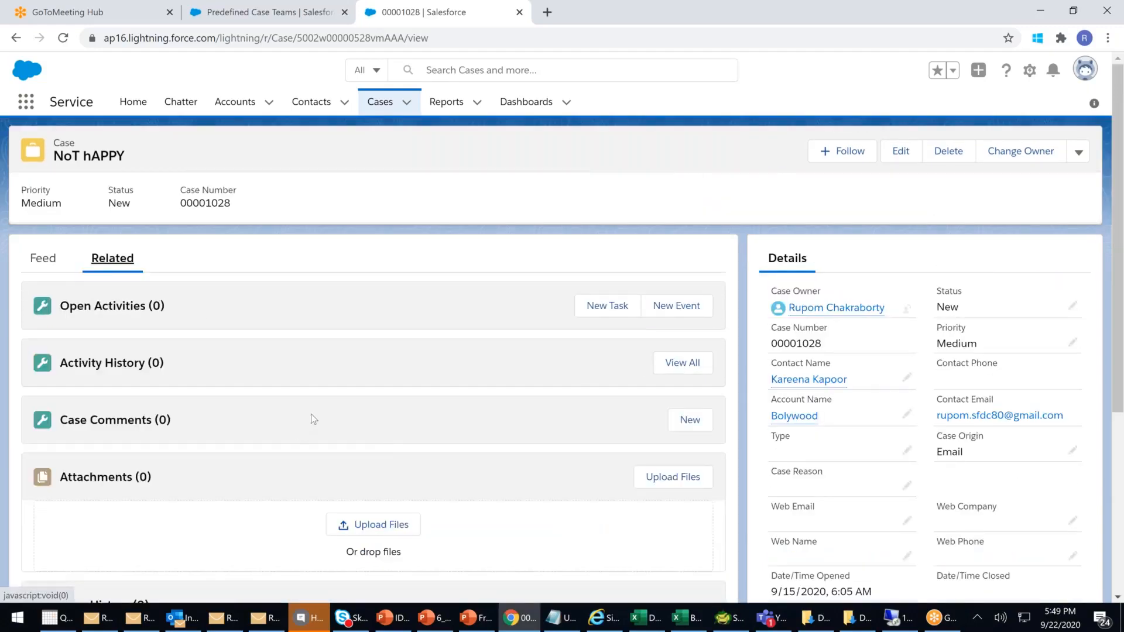
pyautogui.scroll(-2, 313, 415)
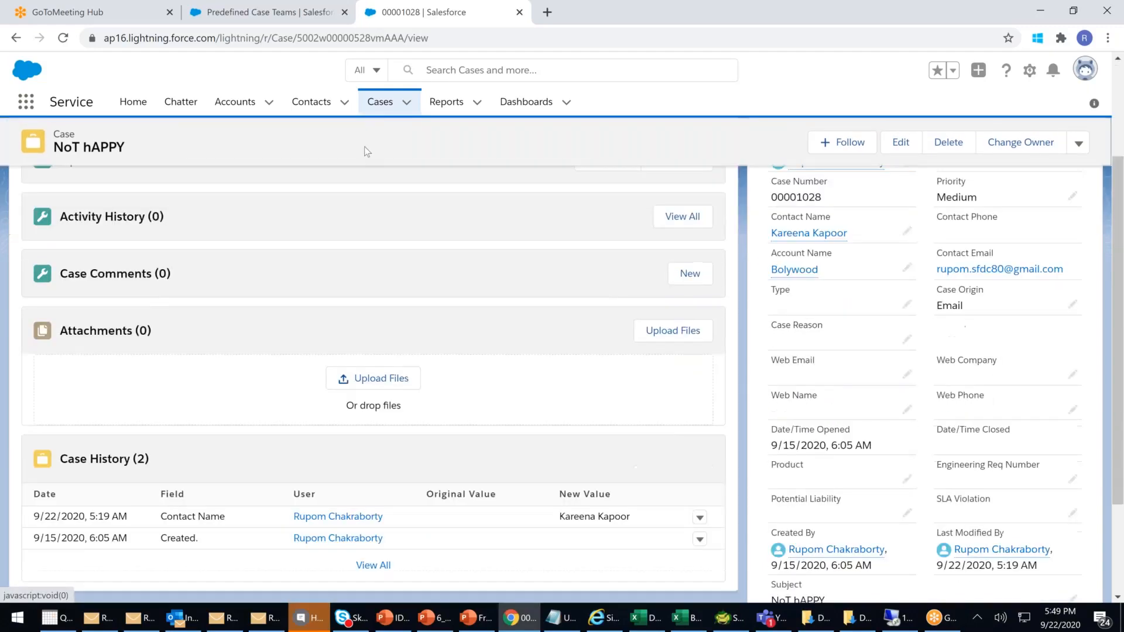
pyautogui.click(254, 9)
# - Clear the Setup filter and open the Case Layout from the Case object's page layouts
pyautogui.click(136, 168)
pyautogui.press('BackSpace')
pyautogui.press('BackSpace')
pyautogui.press('BackSpace')
pyautogui.press('BackSpace')
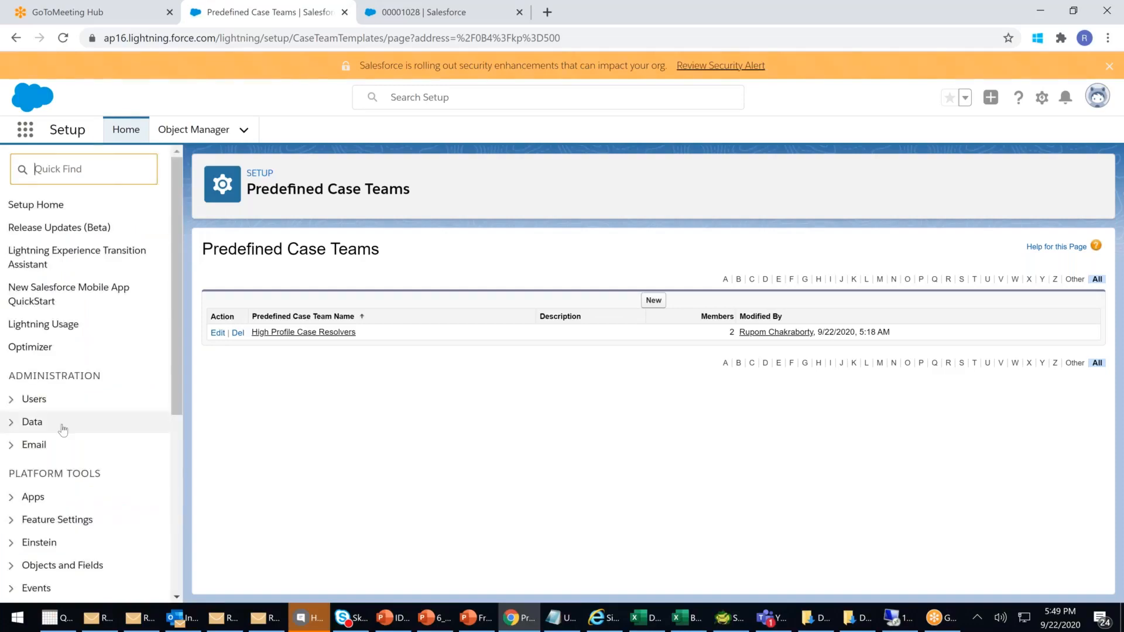
pyautogui.scroll(-3, 65, 431)
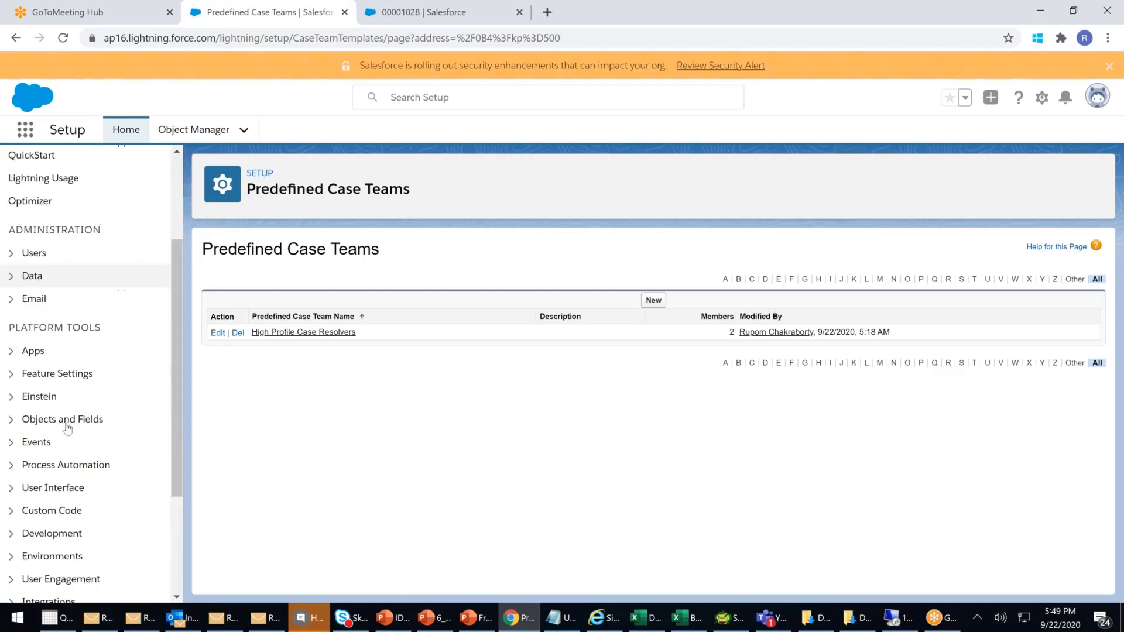
pyautogui.click(11, 421)
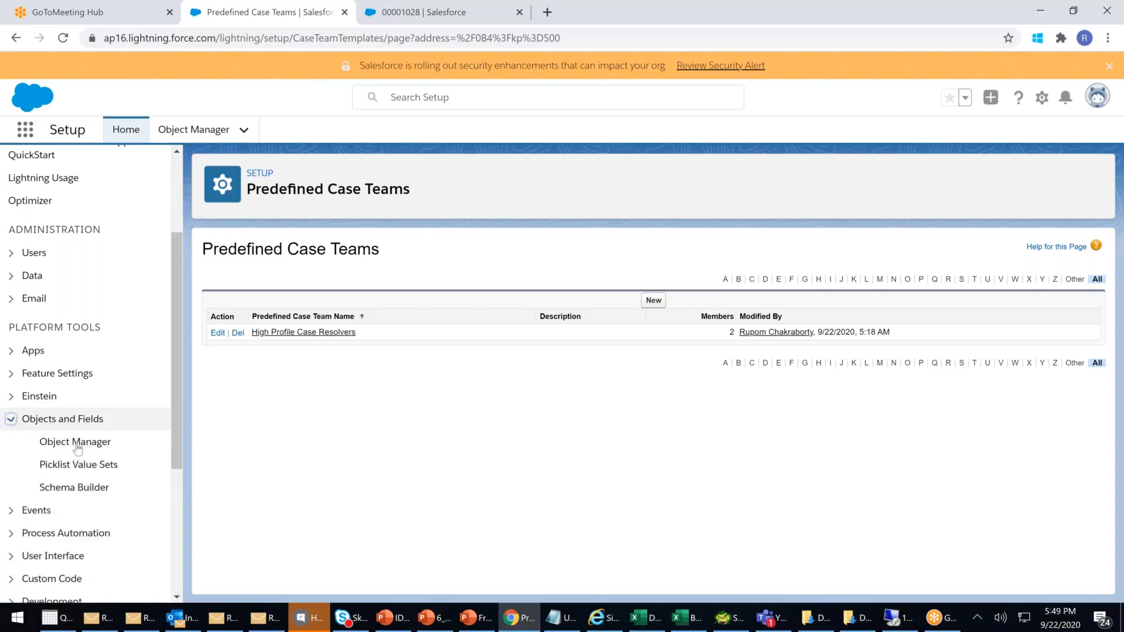
pyautogui.click(79, 446)
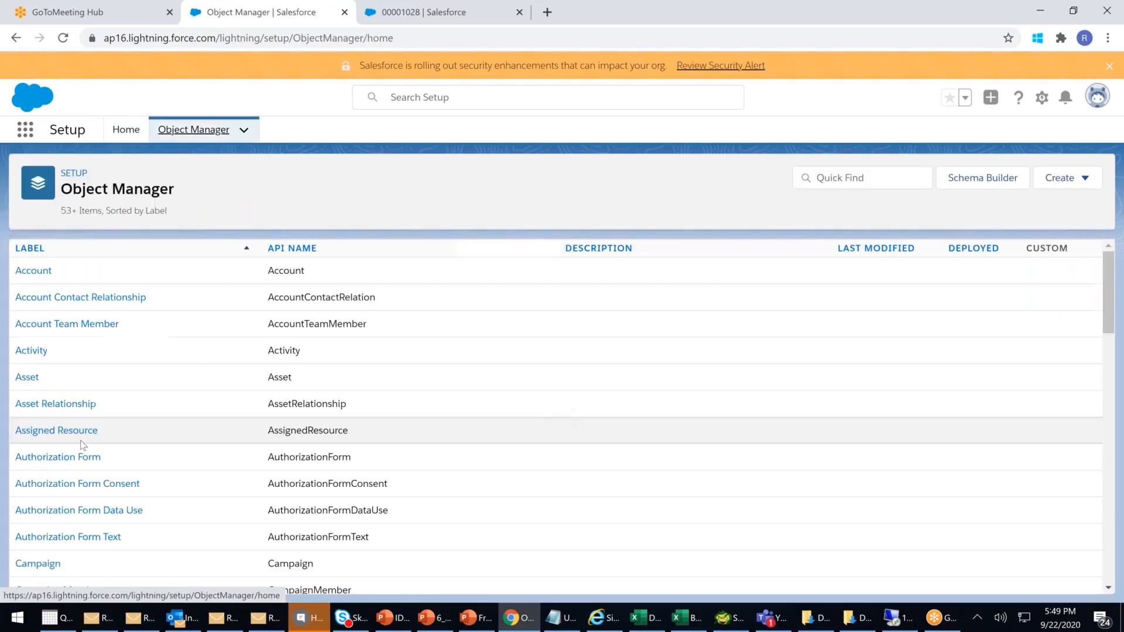
pyautogui.scroll(-3, 416, 388)
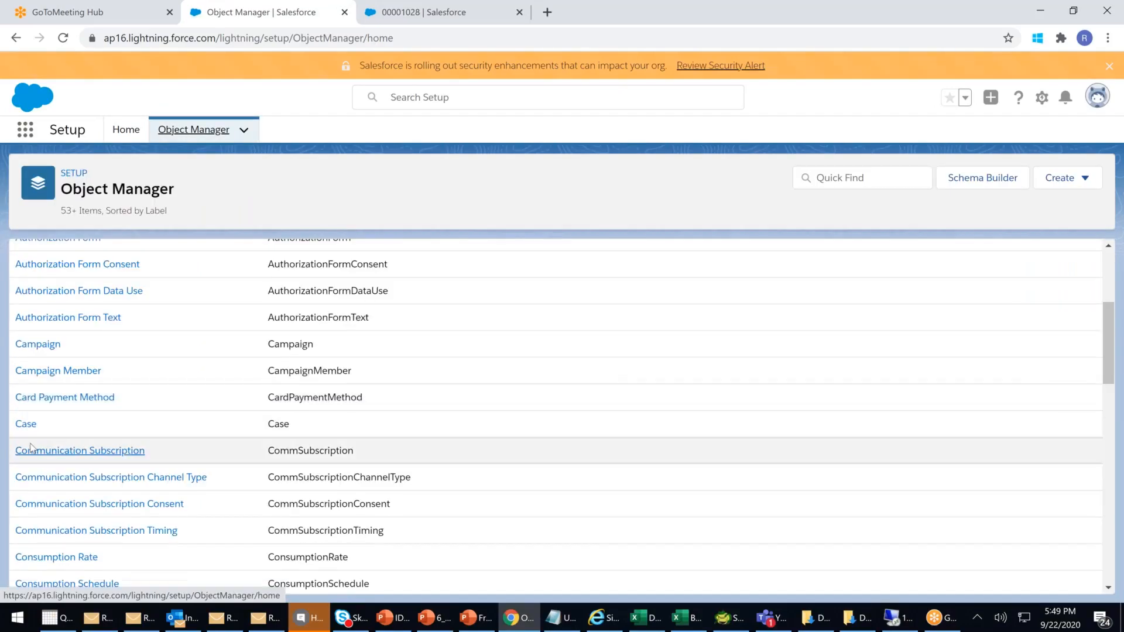
pyautogui.click(25, 424)
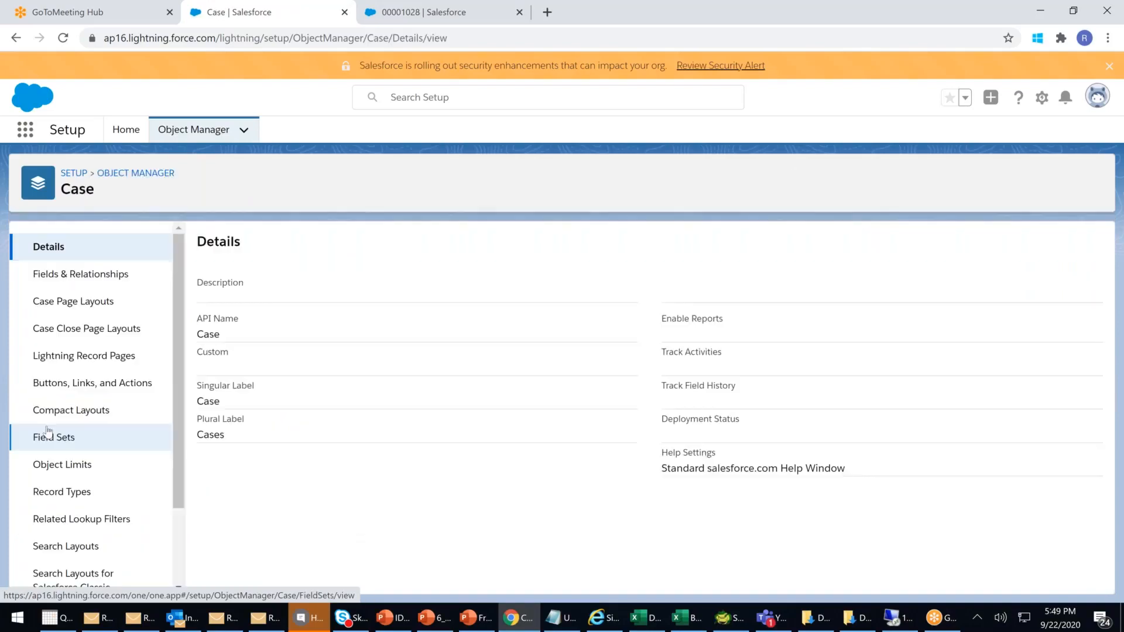
pyautogui.click(91, 306)
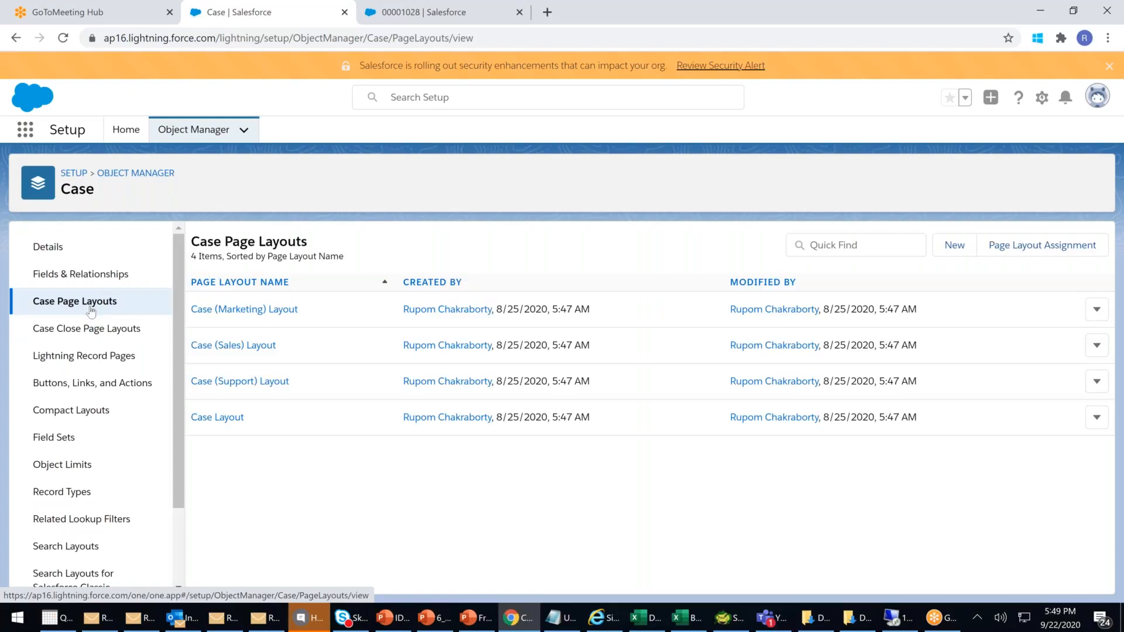
pyautogui.click(228, 421)
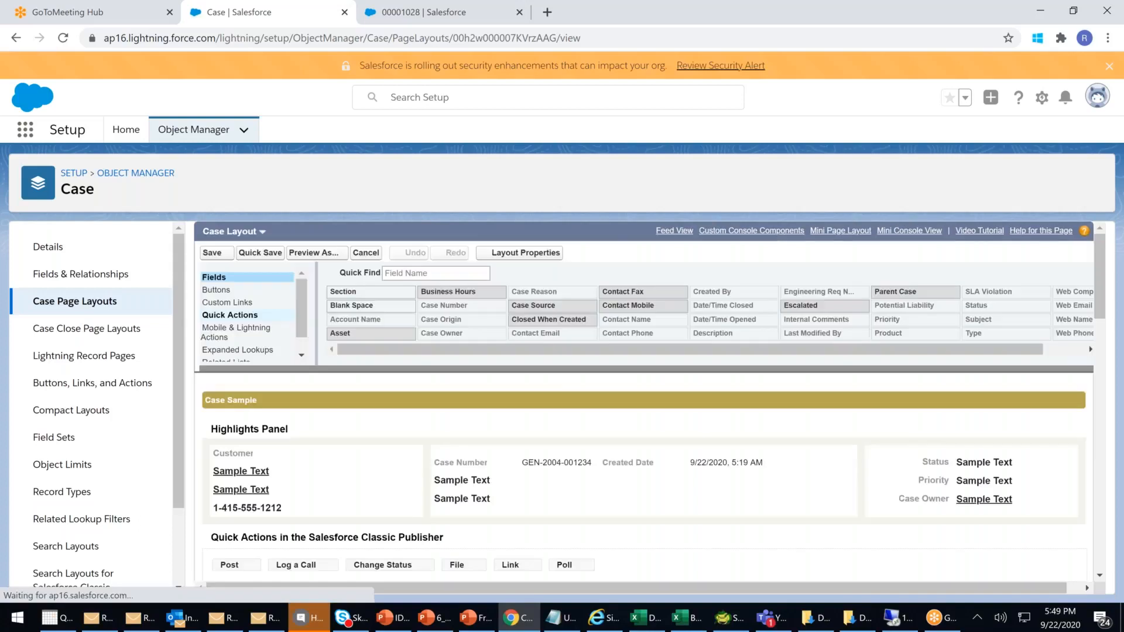
# - Add the Case Team related list above Solutions and save, overwriting users' customizations
pyautogui.scroll(-1, 246, 317)
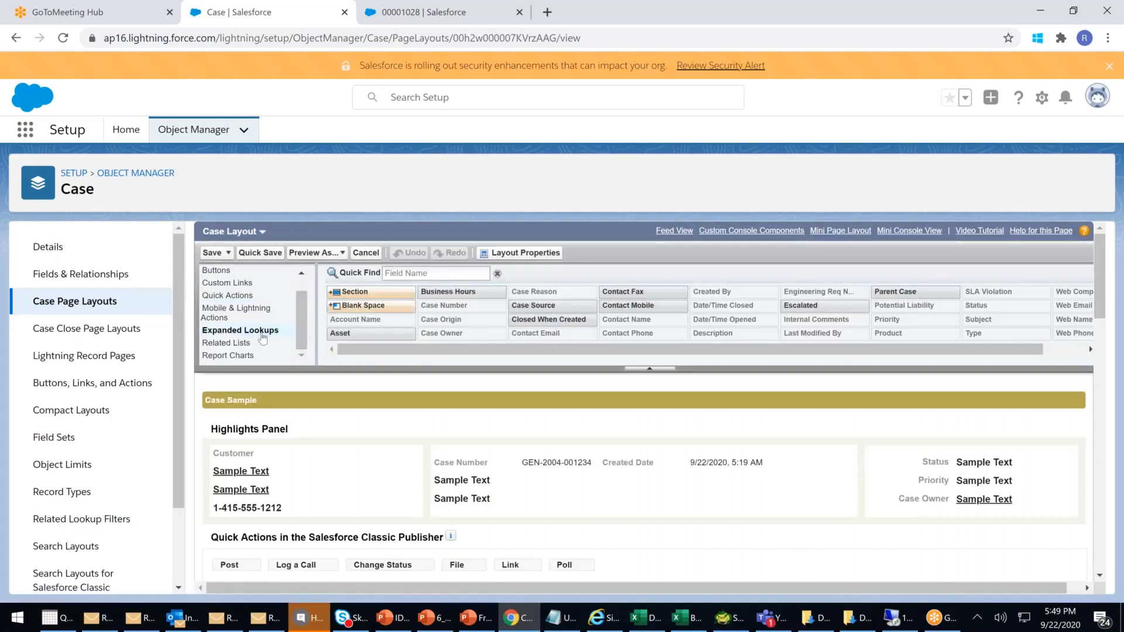
pyautogui.click(227, 343)
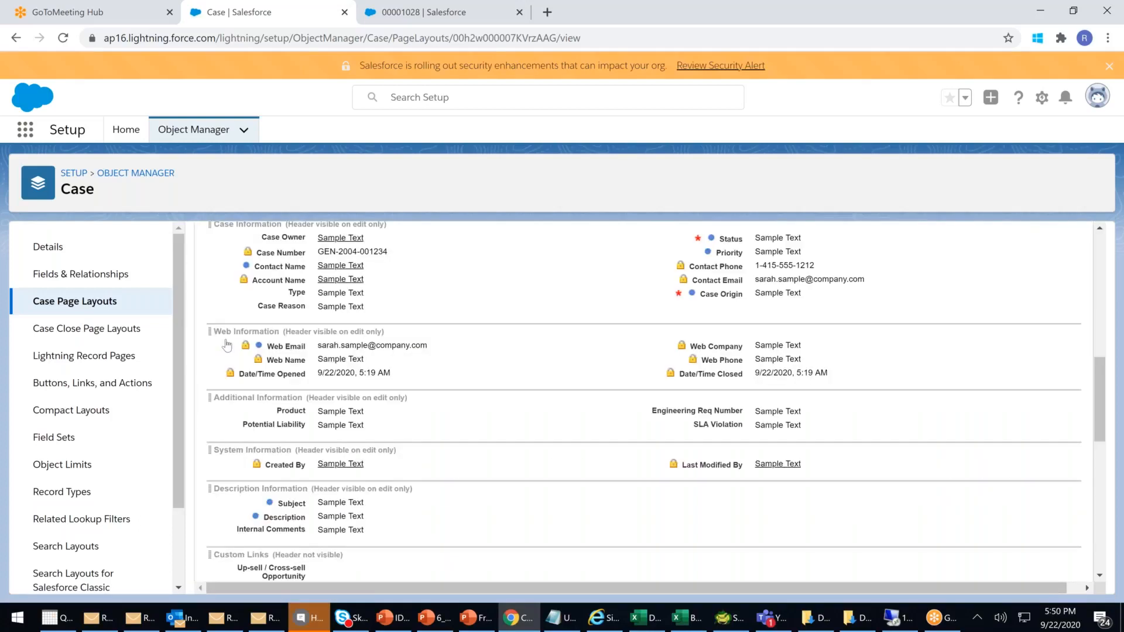
pyautogui.moveTo(471, 293); pyautogui.dragTo(320, 428)
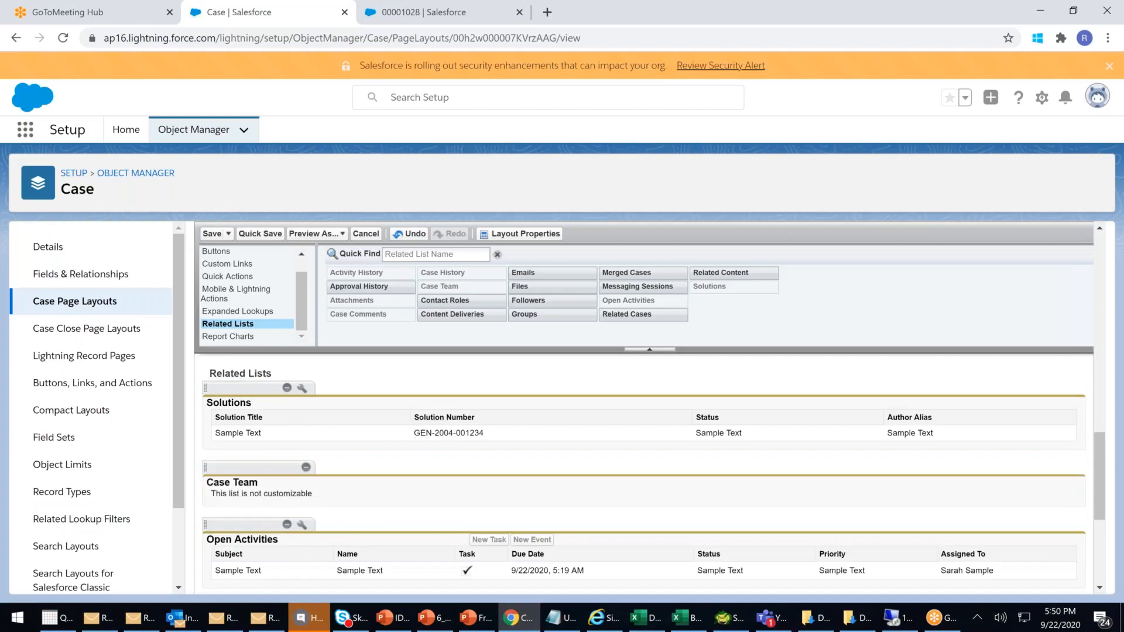
pyautogui.moveTo(258, 469); pyautogui.dragTo(354, 415)
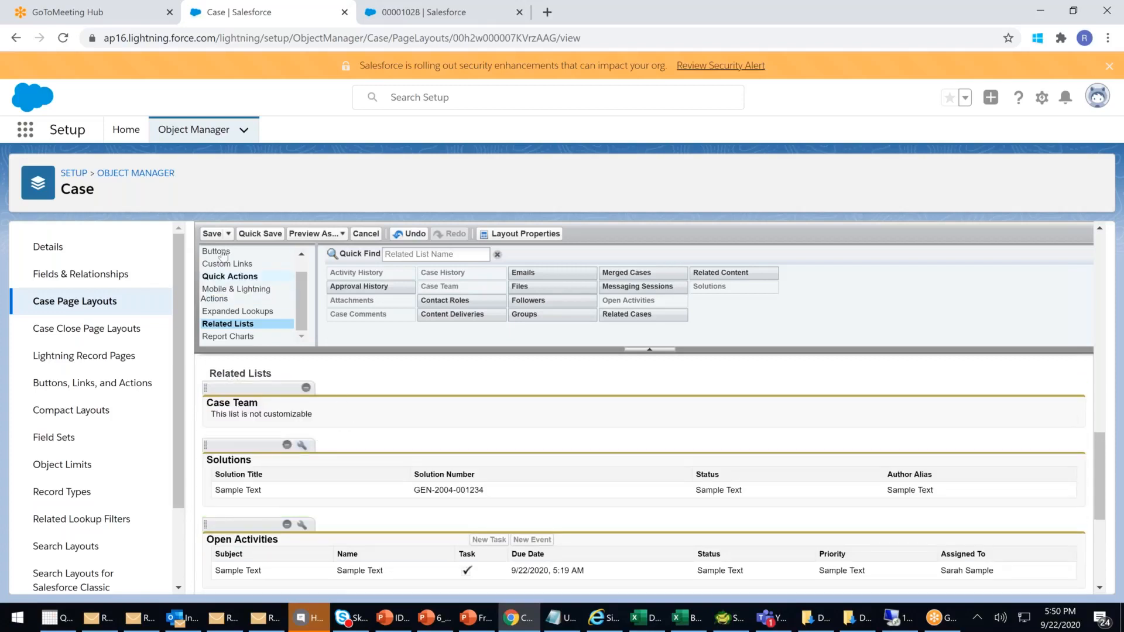
pyautogui.click(211, 234)
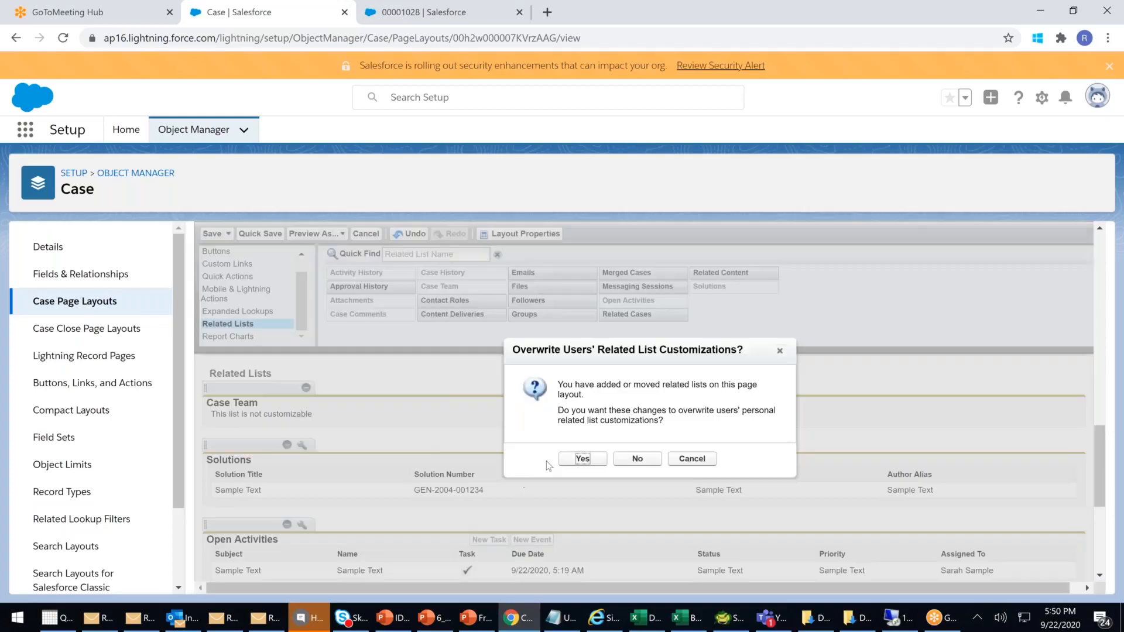
pyautogui.click(578, 462)
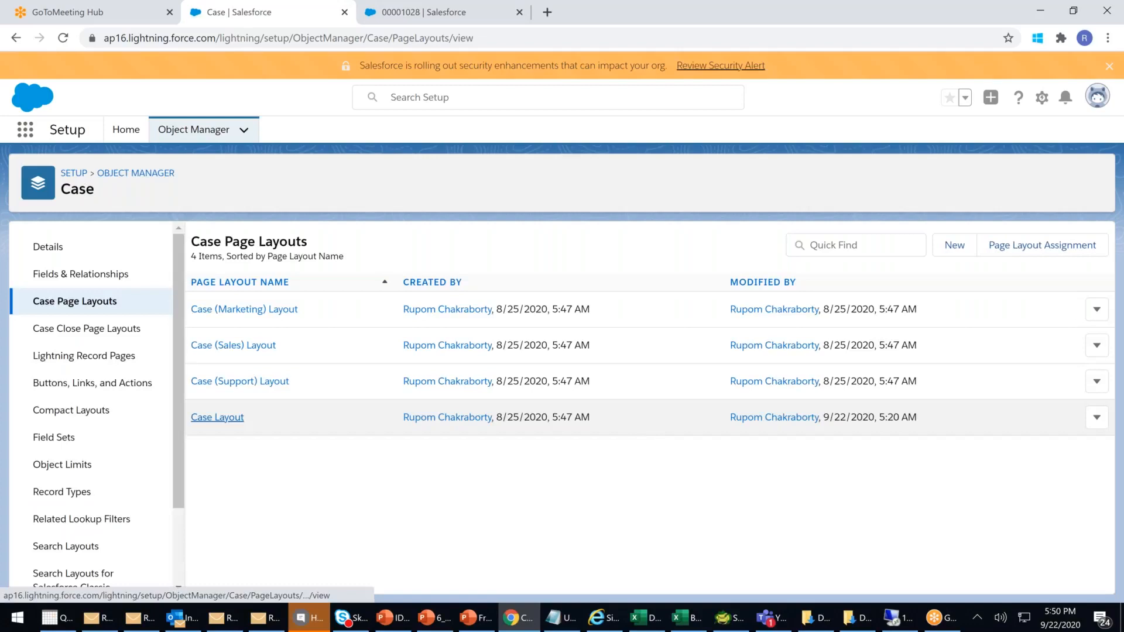
# - Reload case 00001028 and add the High Profile Case Resolvers team to its Case Team
pyautogui.click(445, 21)
pyautogui.click(445, 38)
pyautogui.press('Return')
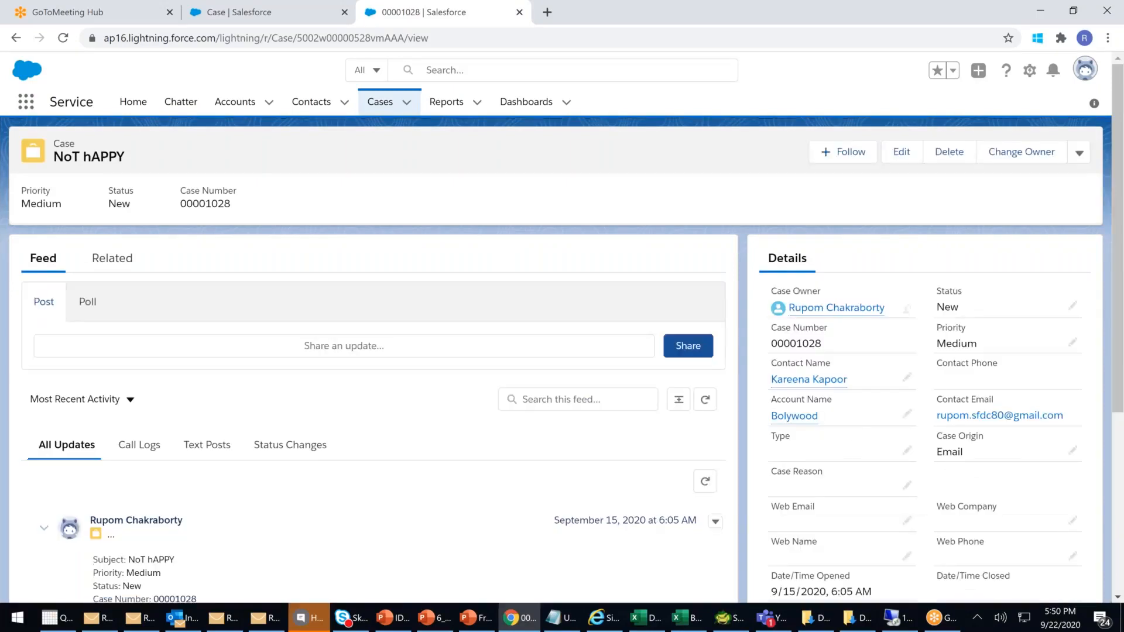
pyautogui.click(140, 268)
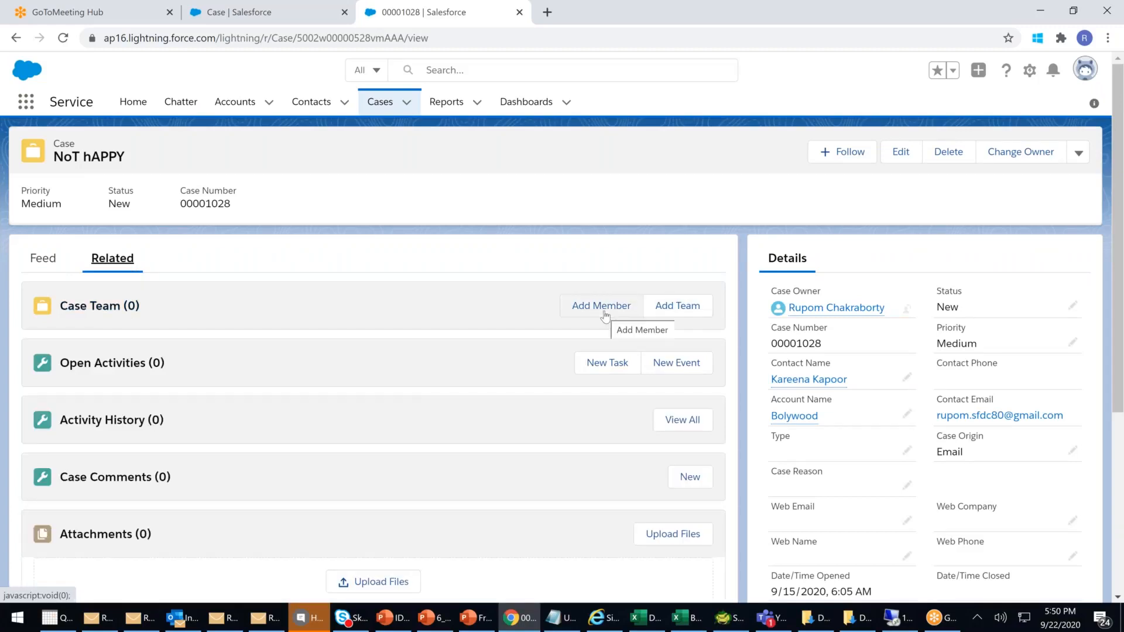
pyautogui.click(698, 316)
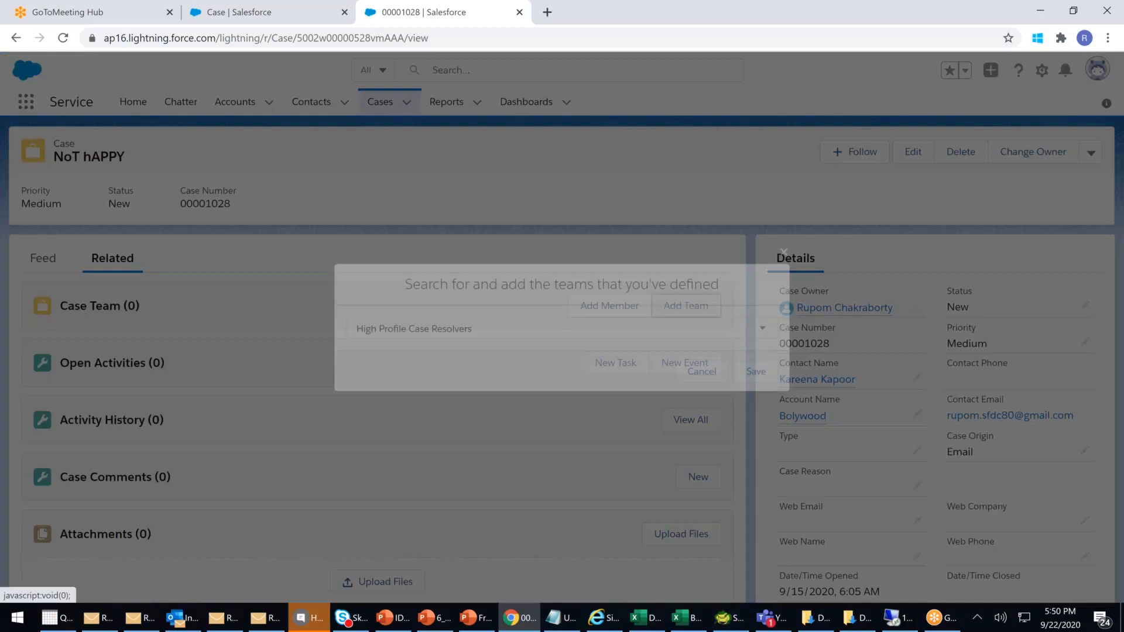
pyautogui.click(504, 330)
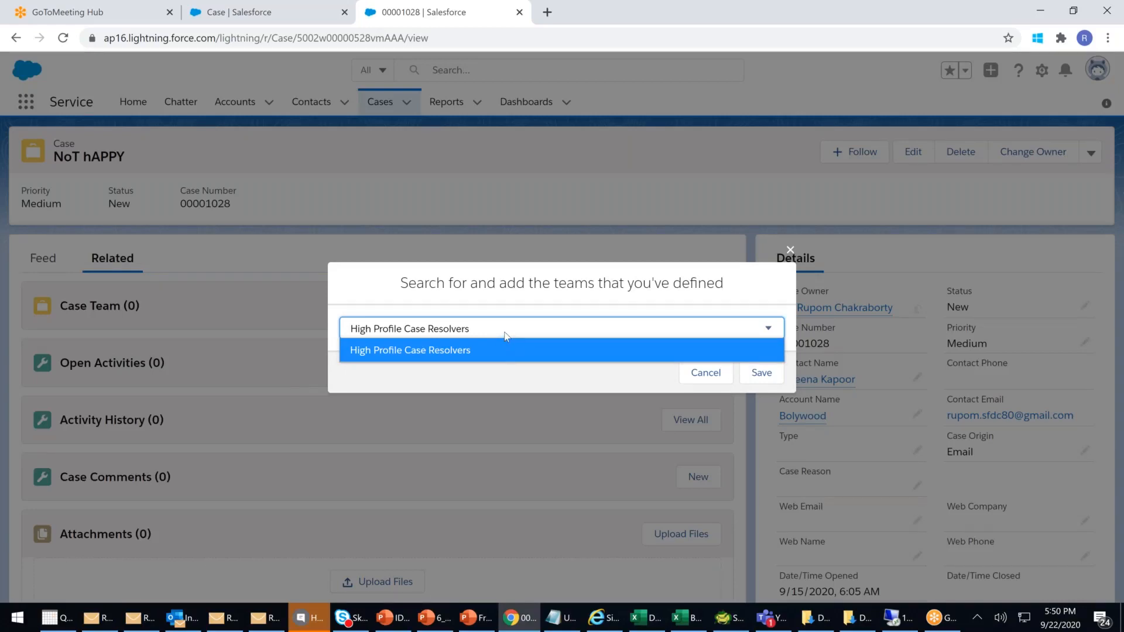
pyautogui.click(415, 357)
pyautogui.click(761, 375)
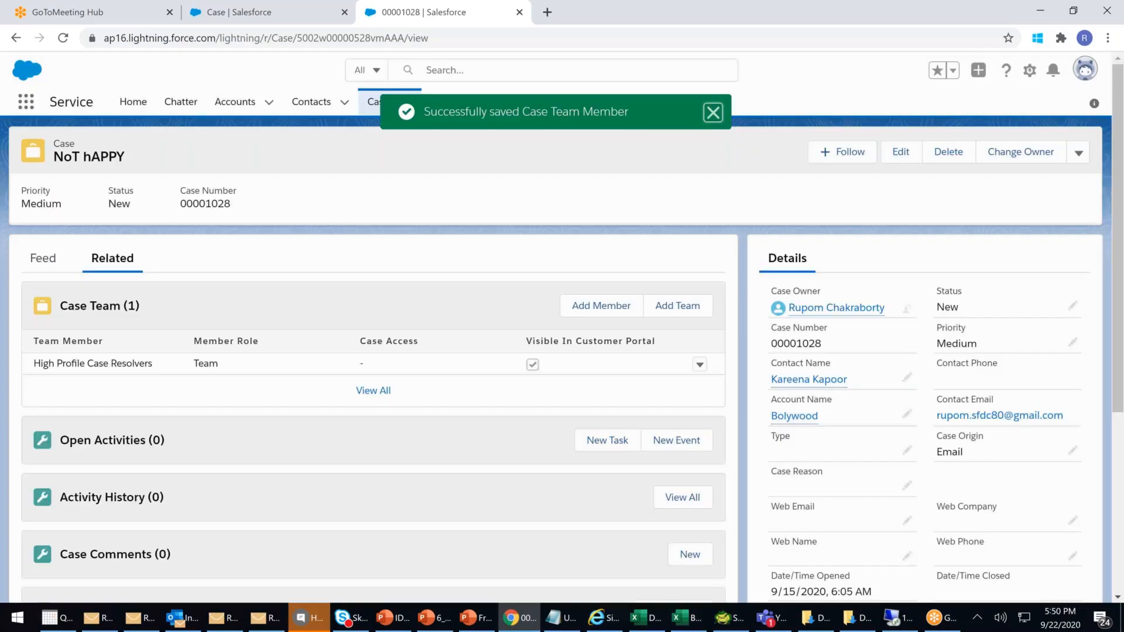
pyautogui.moveTo(65, 363); pyautogui.dragTo(134, 365)
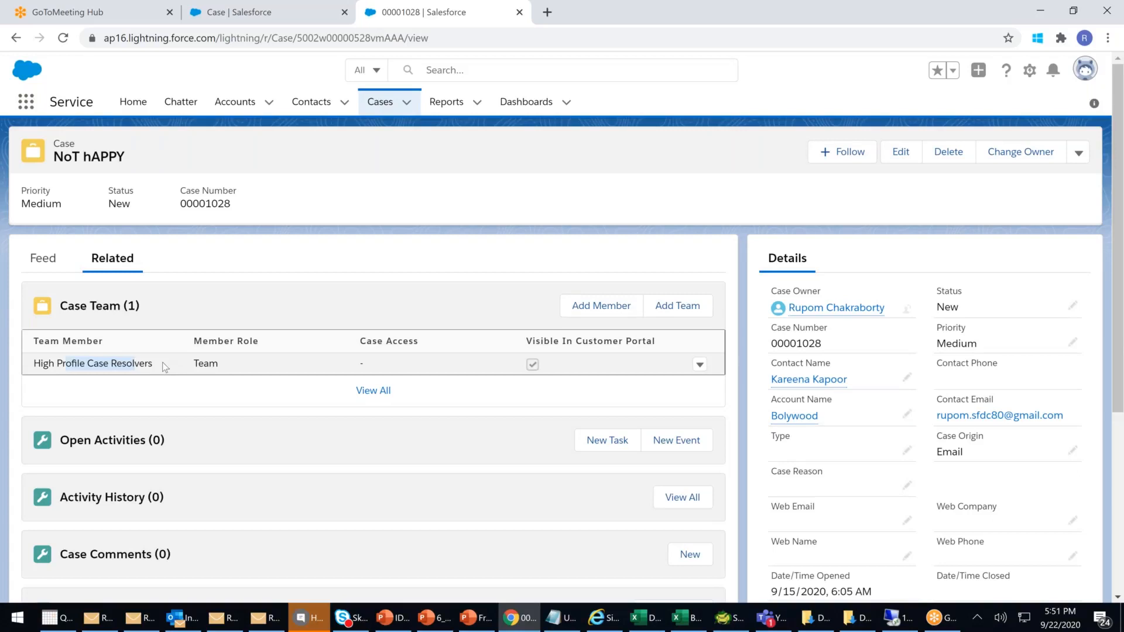
pyautogui.click(698, 365)
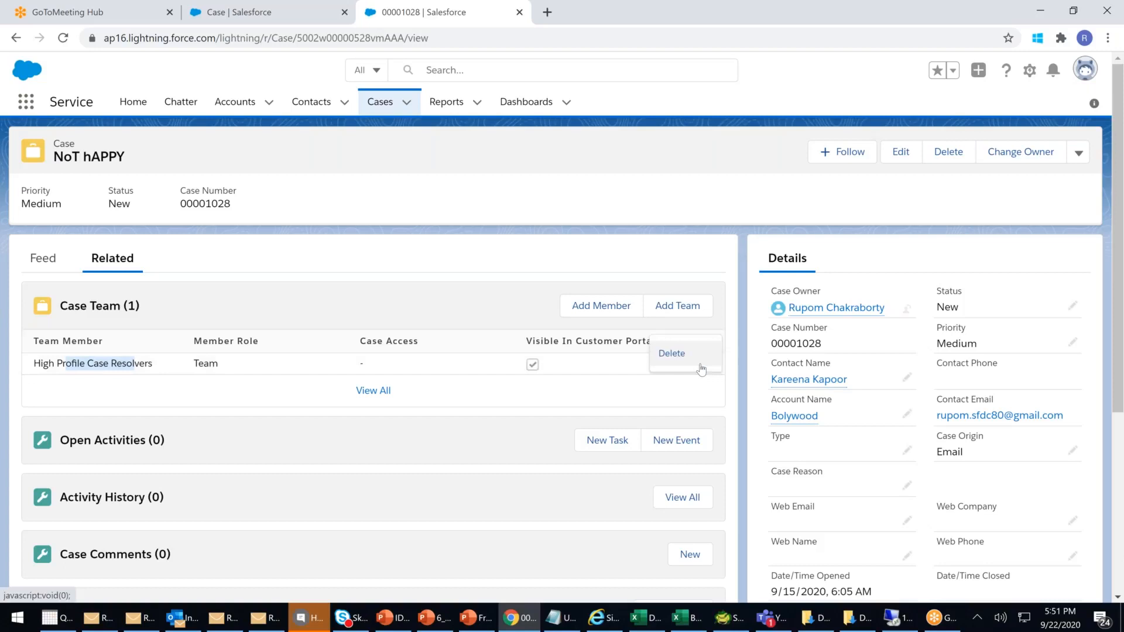
pyautogui.click(374, 385)
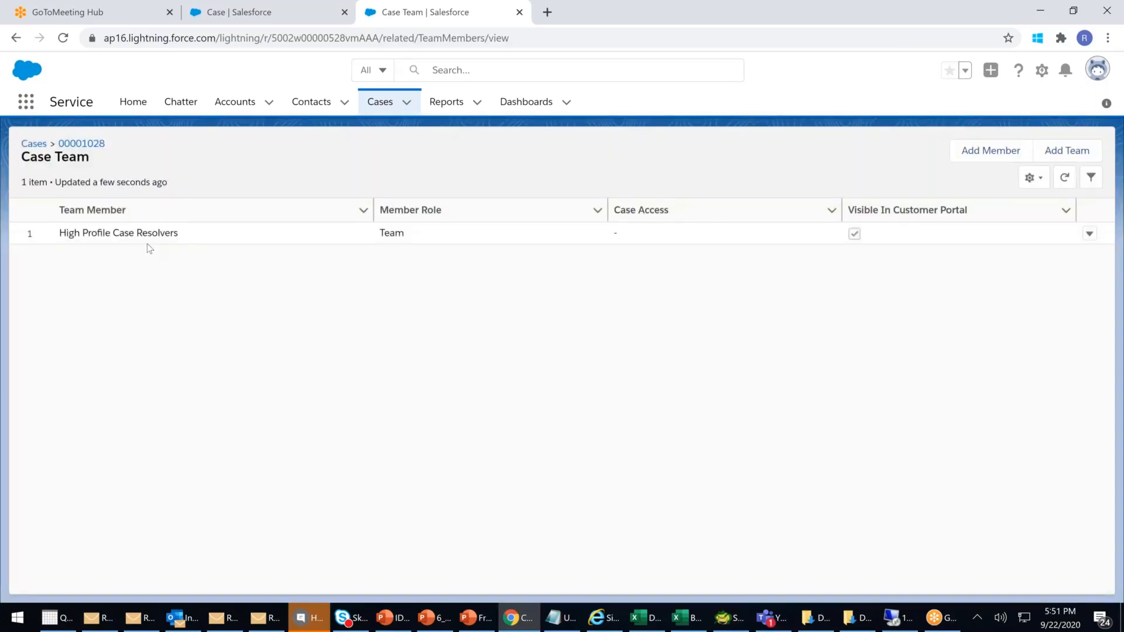
pyautogui.doubleClick(153, 232)
pyautogui.click(288, 312)
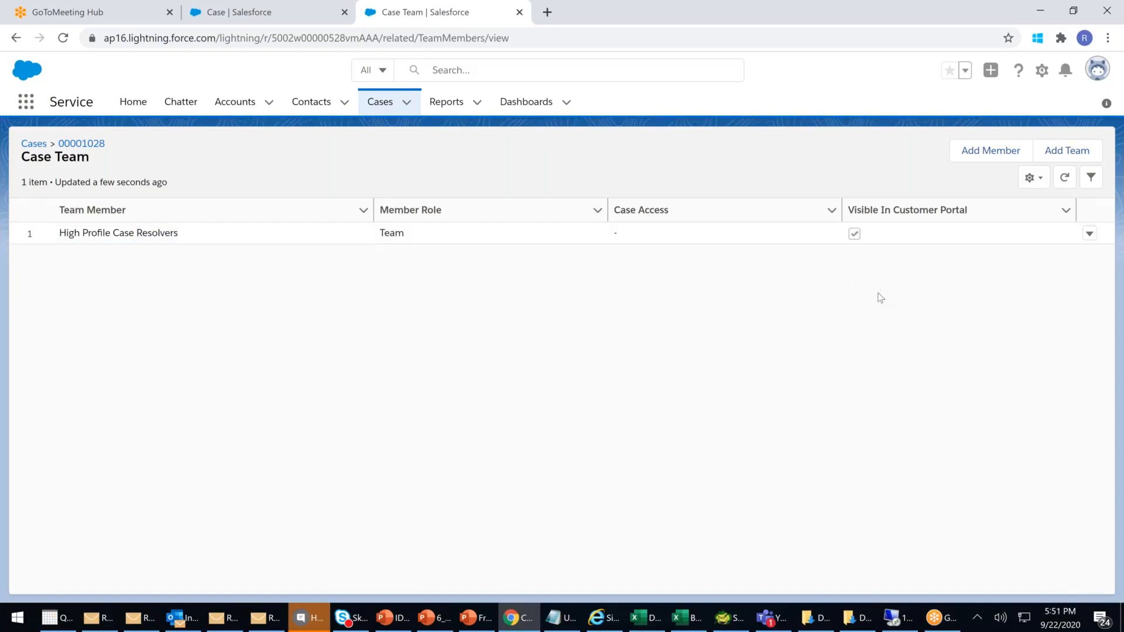
pyautogui.doubleClick(170, 233)
pyautogui.click(772, 343)
pyautogui.click(1089, 233)
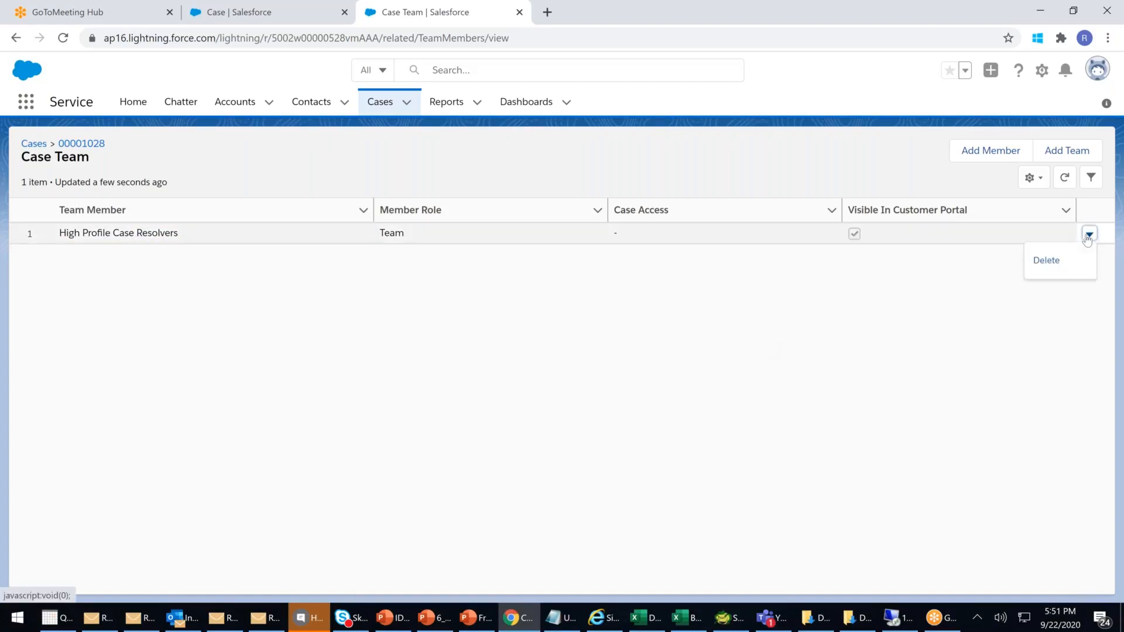
pyautogui.click(118, 245)
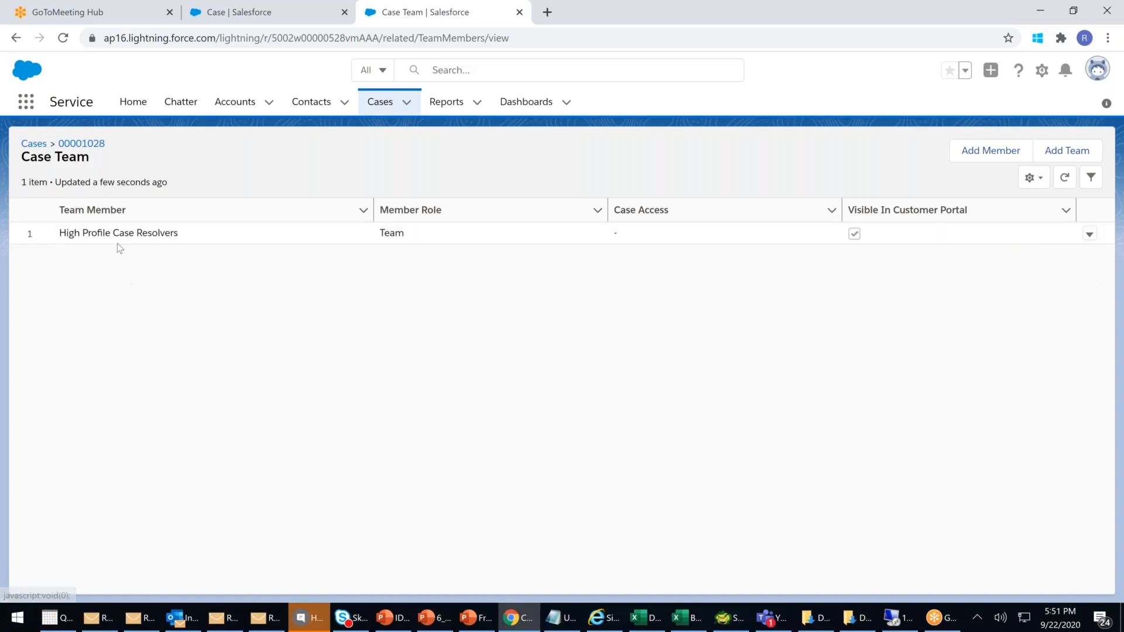
pyautogui.doubleClick(120, 245)
pyautogui.click(199, 258)
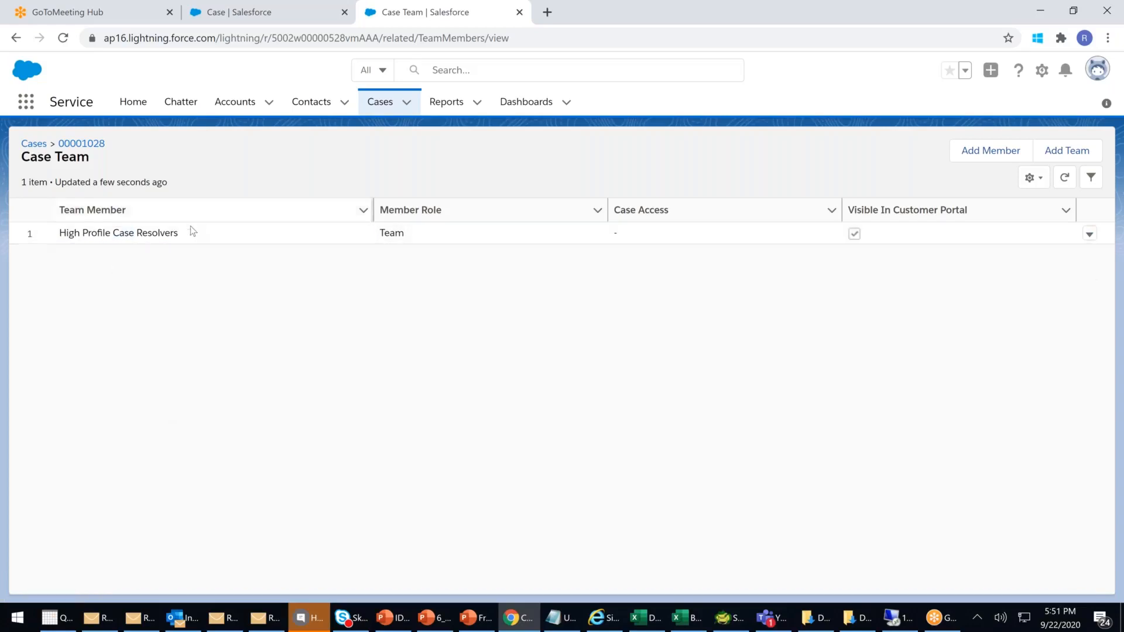
pyautogui.click(188, 232)
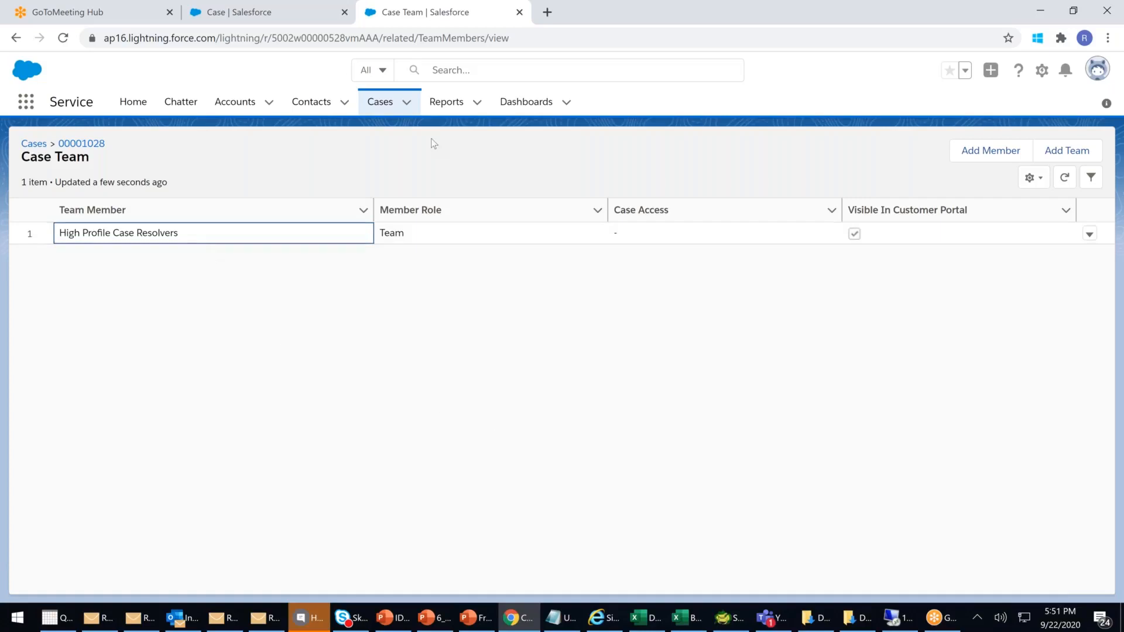
pyautogui.click(380, 102)
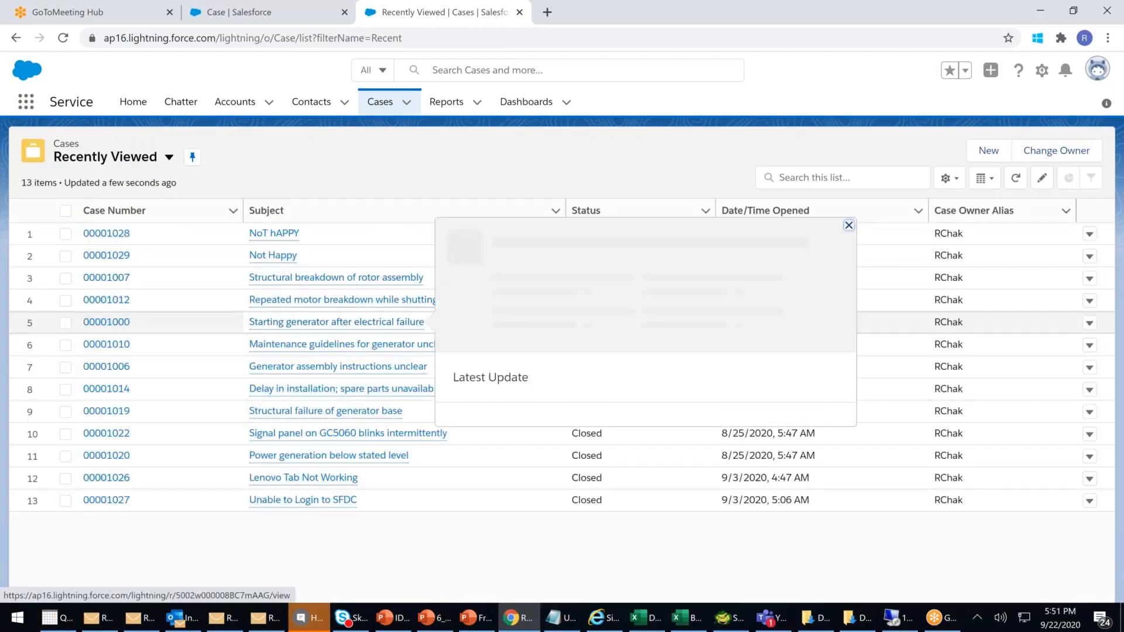
pyautogui.click(284, 235)
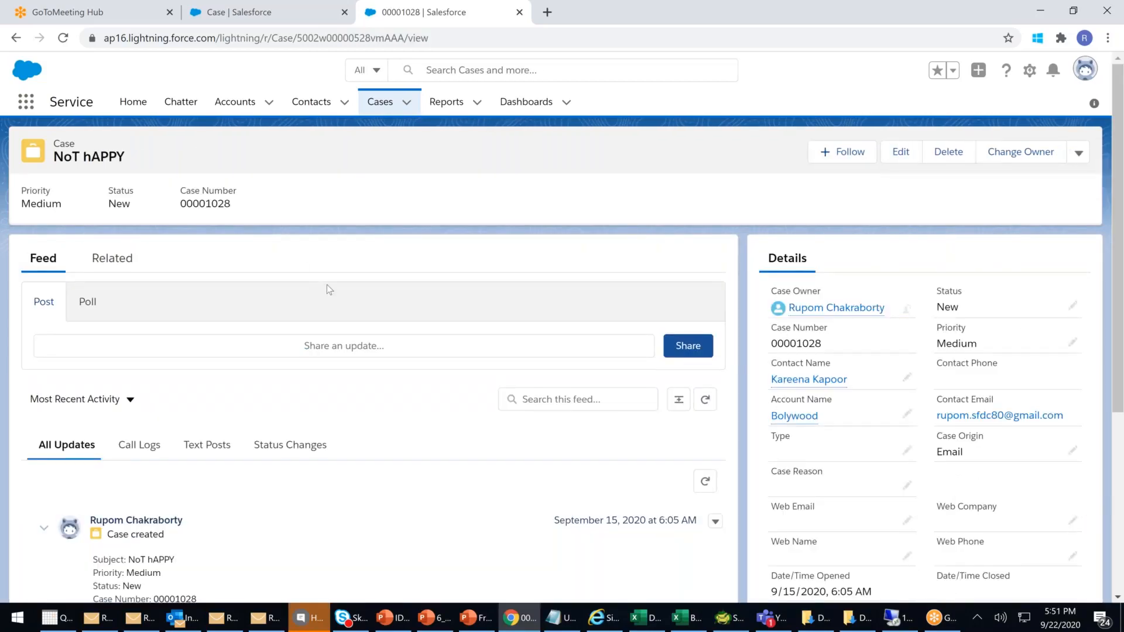
pyautogui.scroll(-1, 327, 285)
pyautogui.scroll(1, 157, 208)
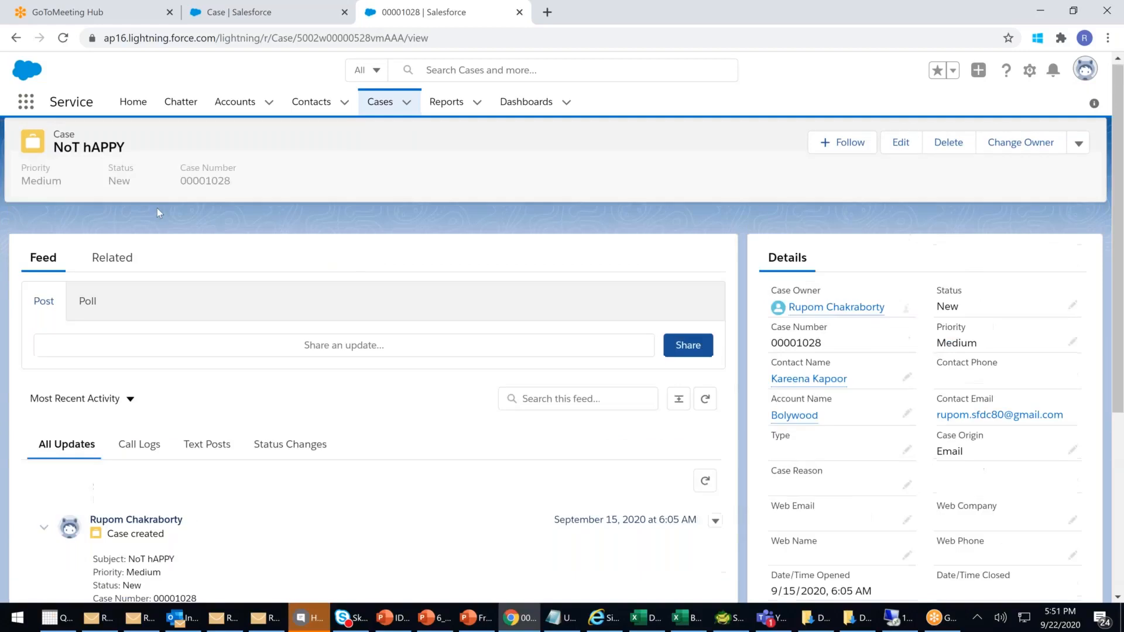
pyautogui.click(112, 257)
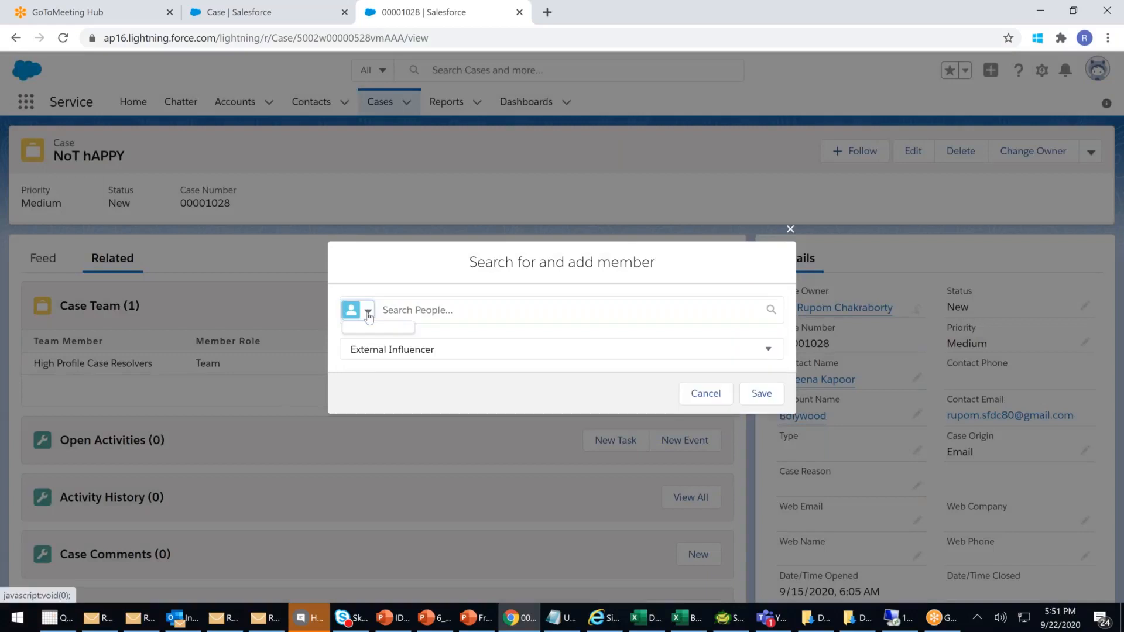
pyautogui.click(367, 311)
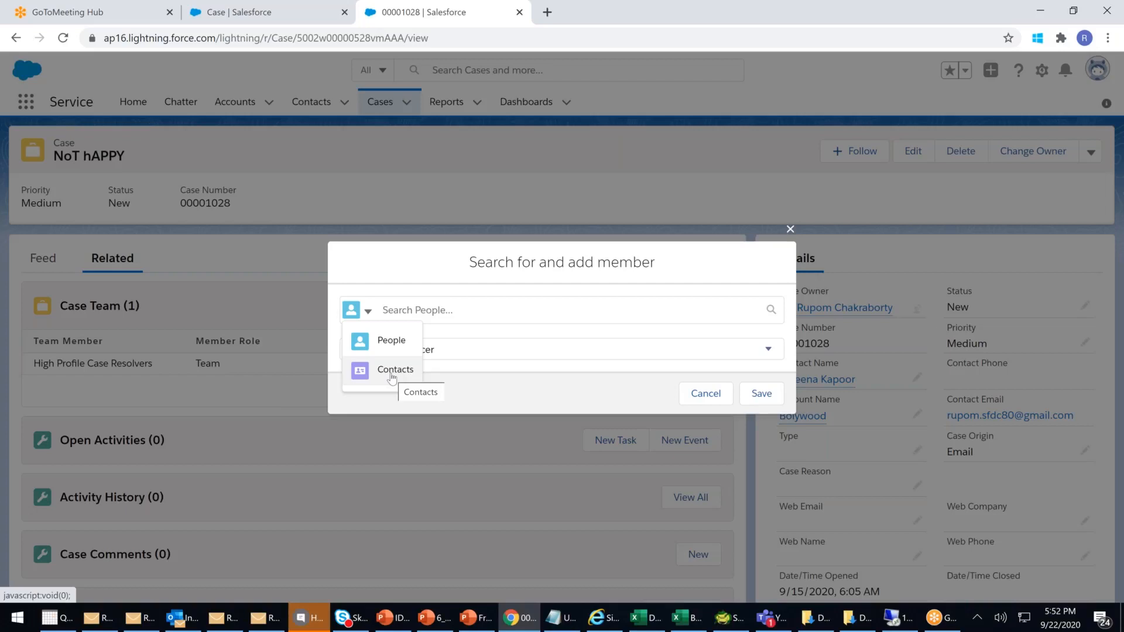
pyautogui.moveTo(515, 262); pyautogui.dragTo(631, 268)
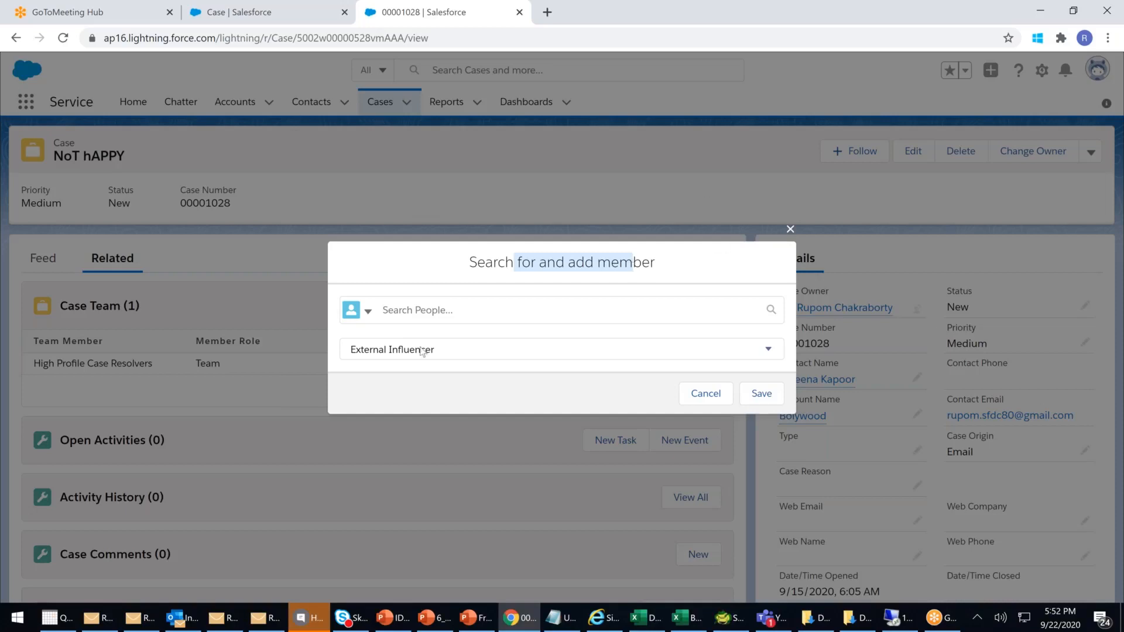
pyautogui.click(456, 312)
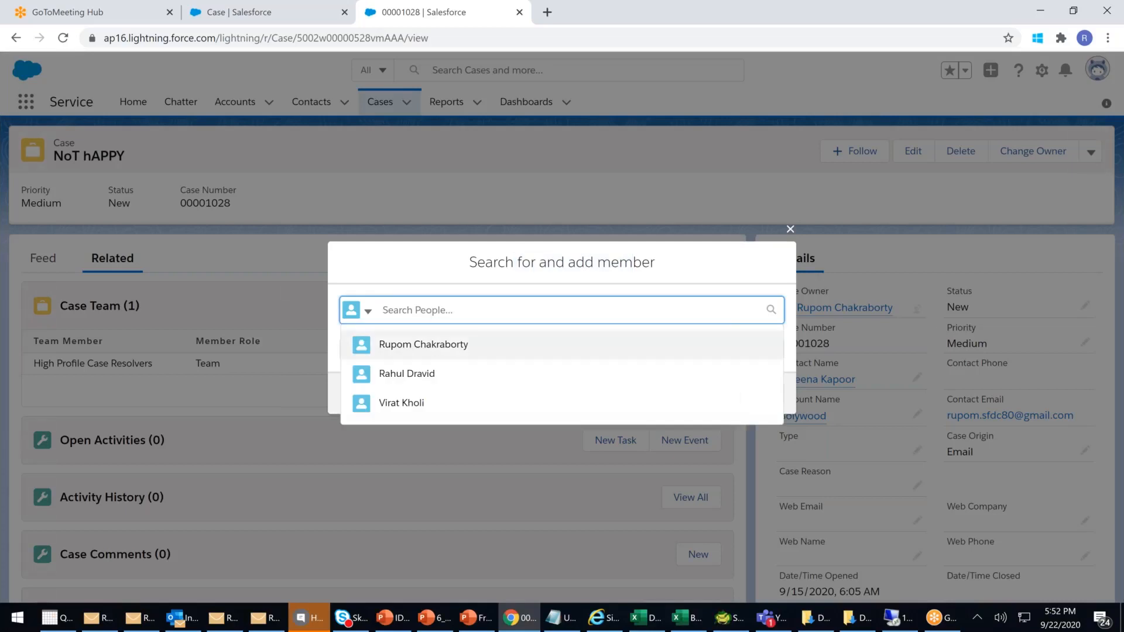
pyautogui.click(370, 312)
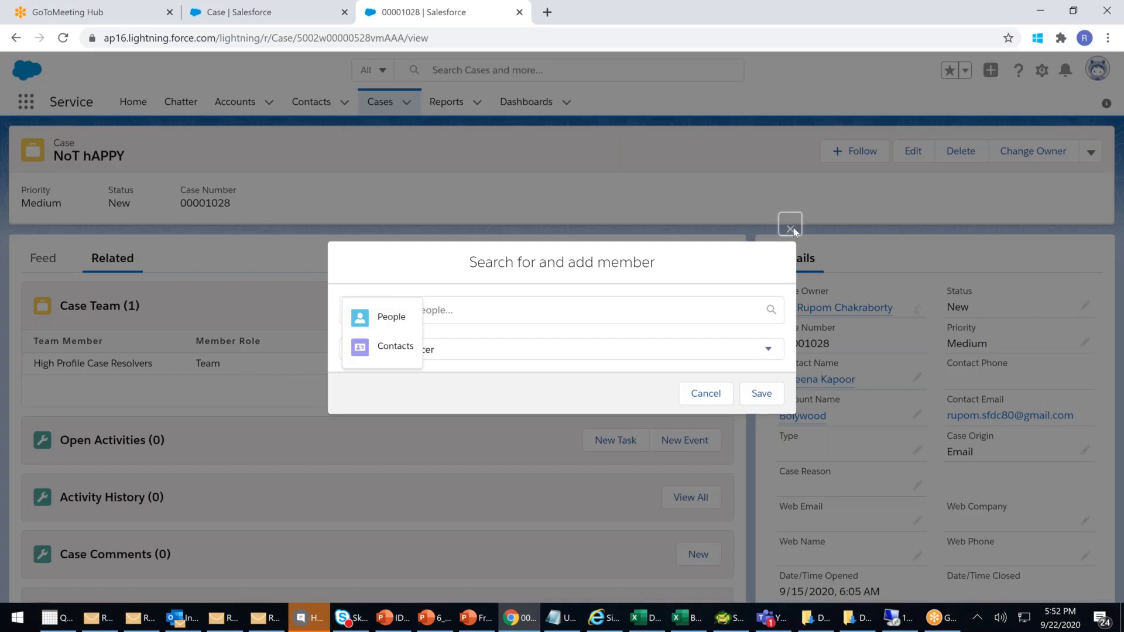
pyautogui.click(790, 228)
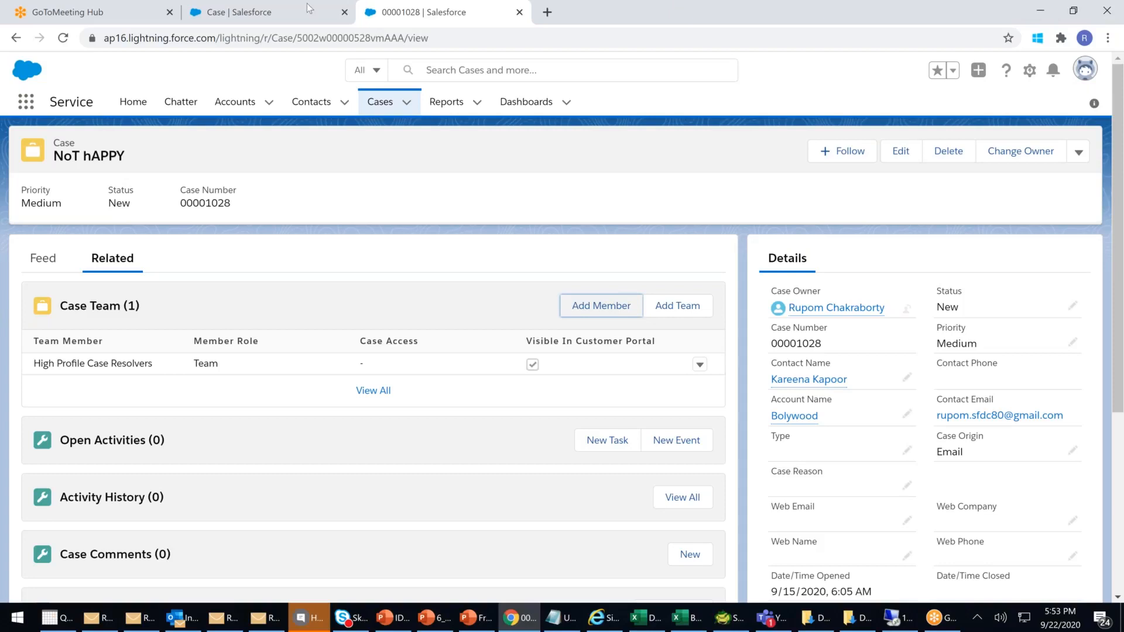
# - Go to Setup Home and filter the setup menu with 'roles'
pyautogui.click(288, 20)
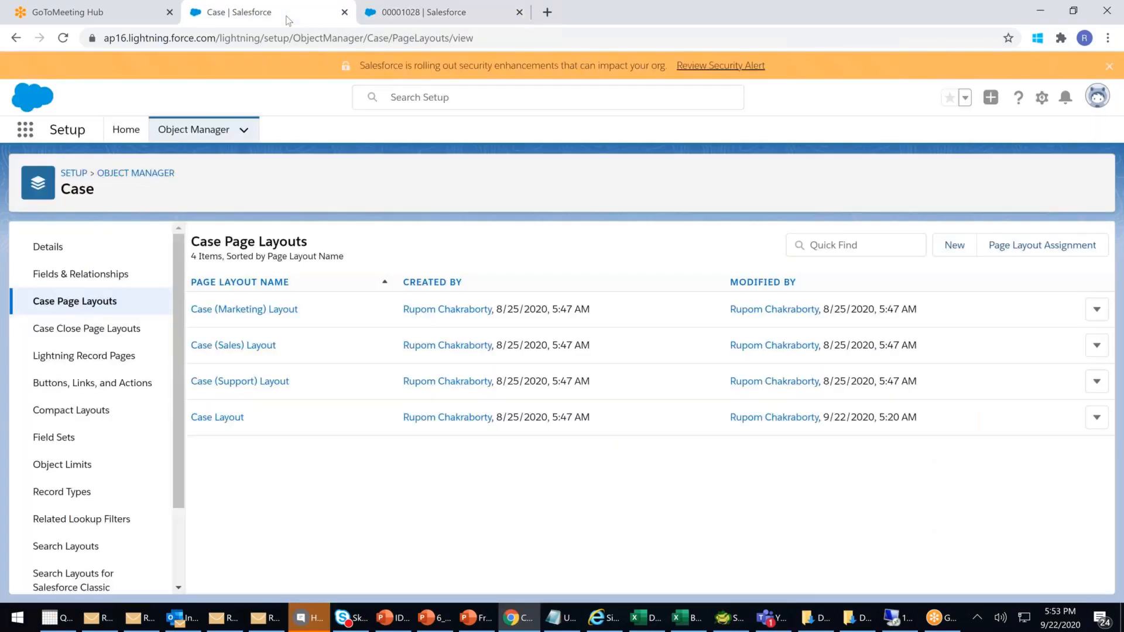
pyautogui.click(79, 175)
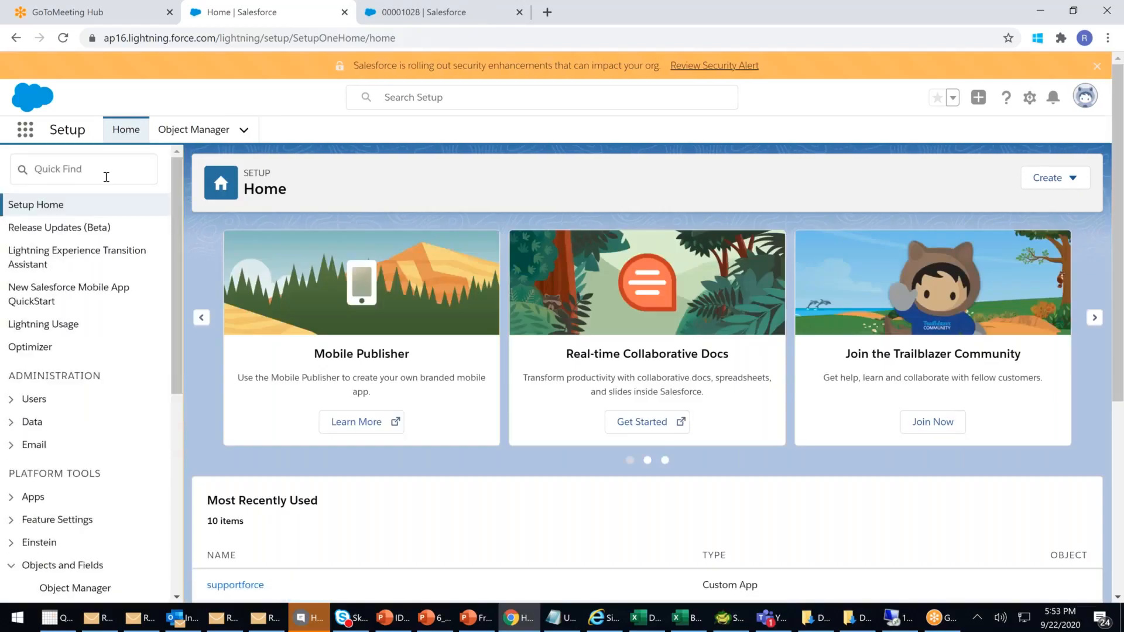
pyautogui.click(106, 176)
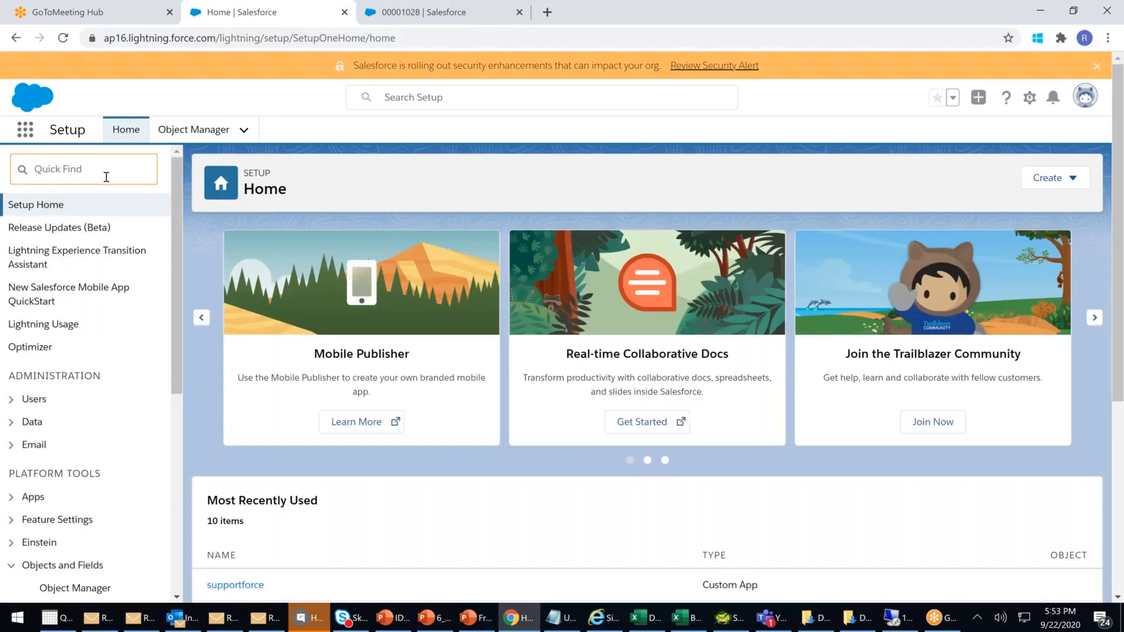
pyautogui.write('roles')
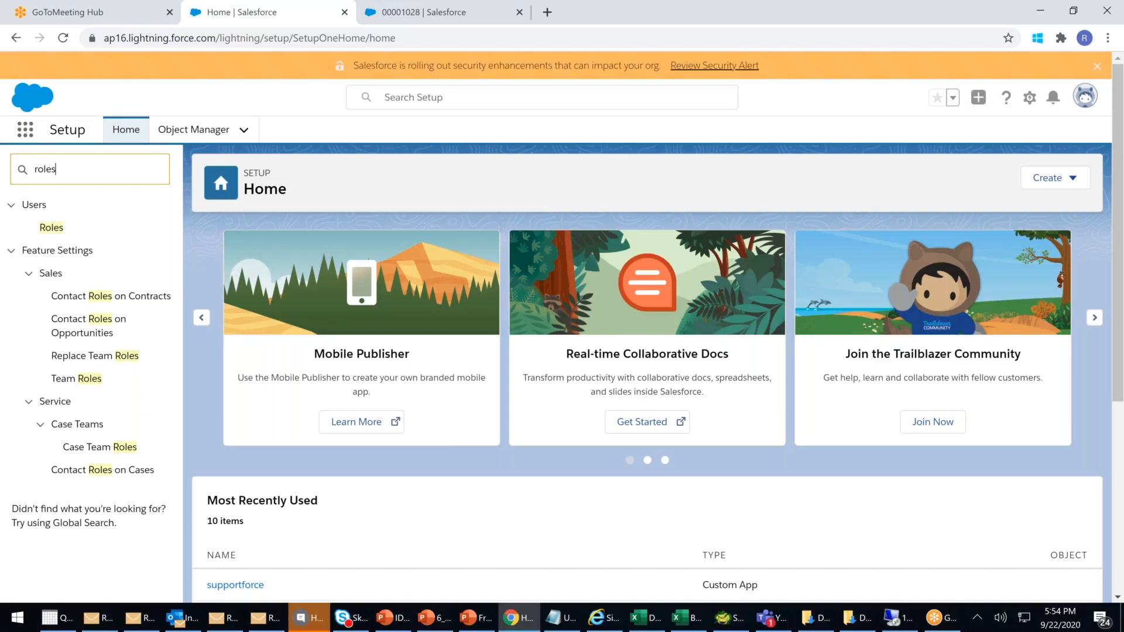
# - Enter Husband, Friend, Wife and Relatives as new Contract Contact Role picklist values
pyautogui.click(122, 301)
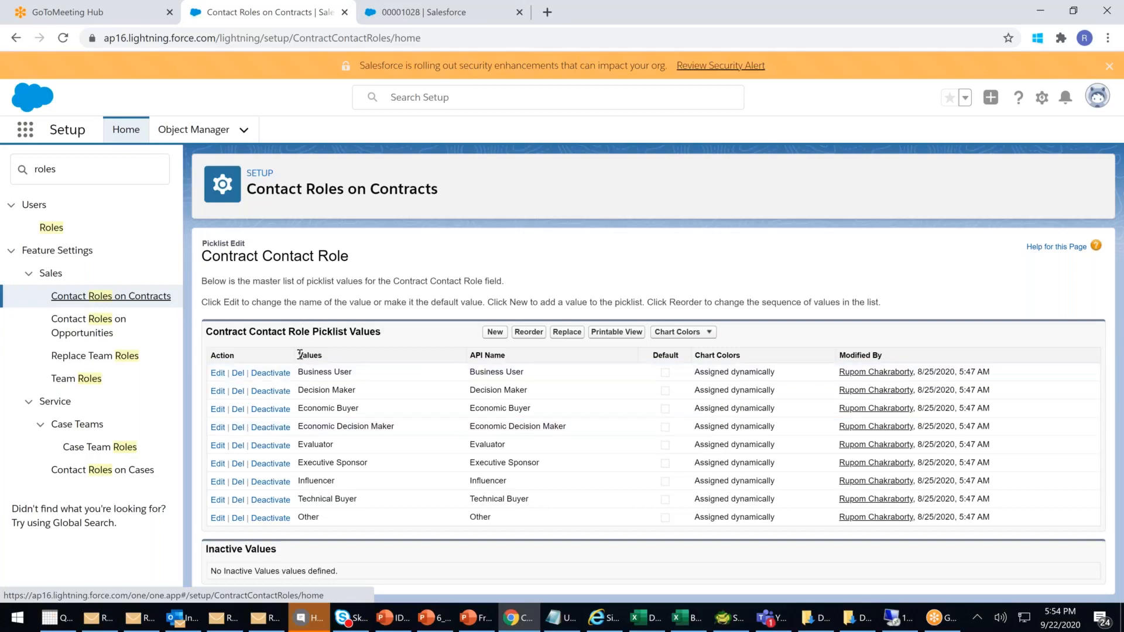
pyautogui.click(494, 333)
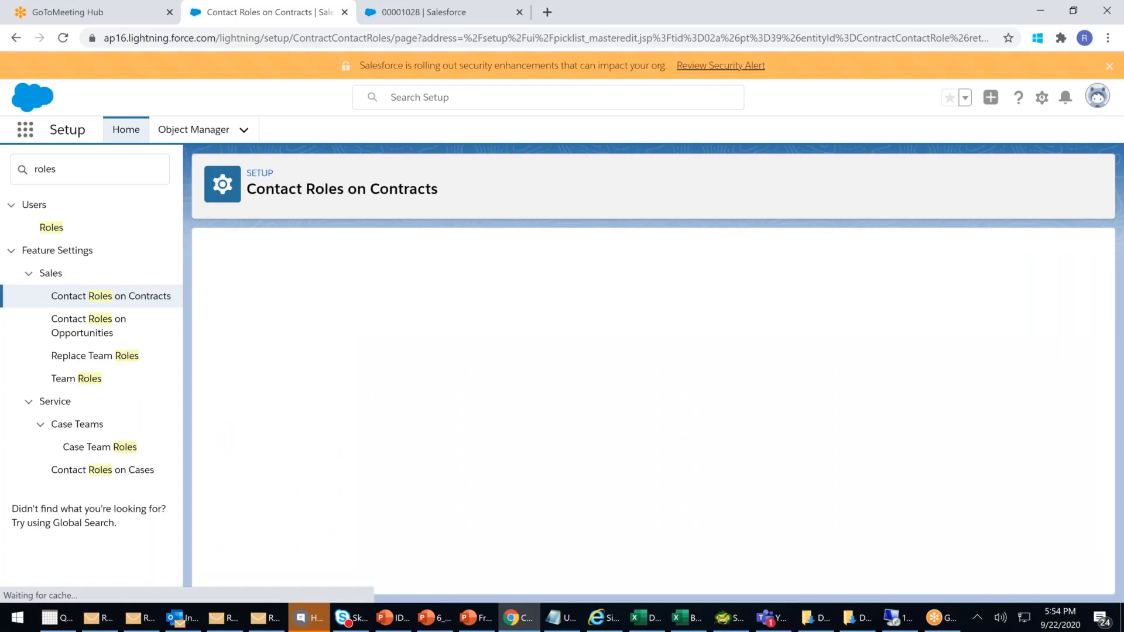
pyautogui.write('Hu')
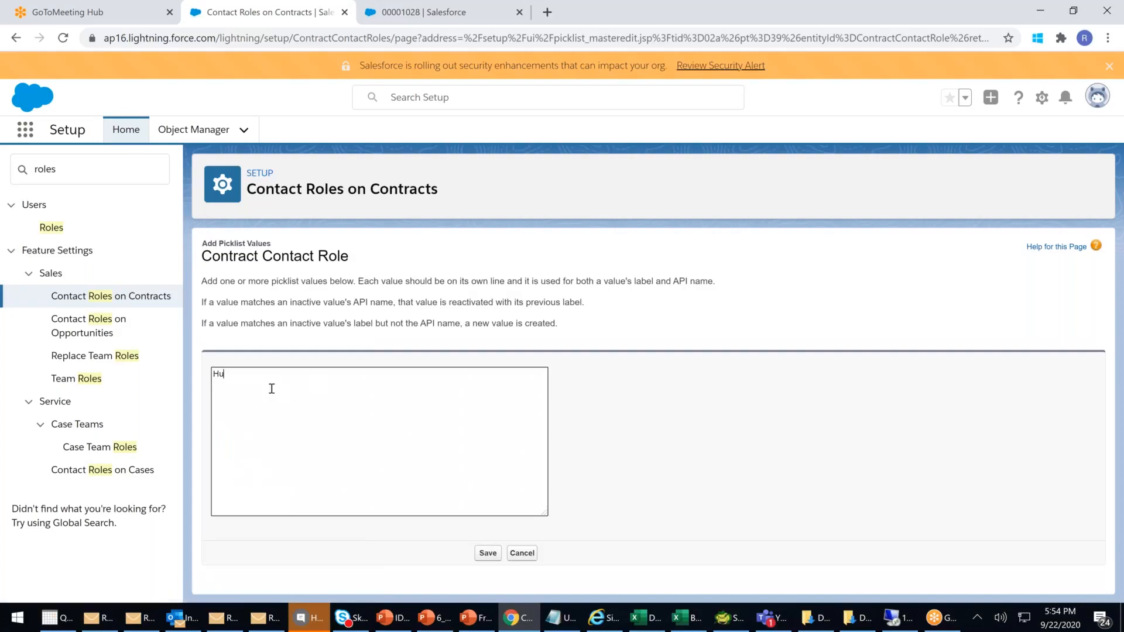
pyautogui.write('sband Friend')
pyautogui.press('Return')
pyautogui.write('Wife')
pyautogui.press('Return')
pyautogui.write('Relativ')
pyautogui.write('es ')
pyautogui.write('Influencer')
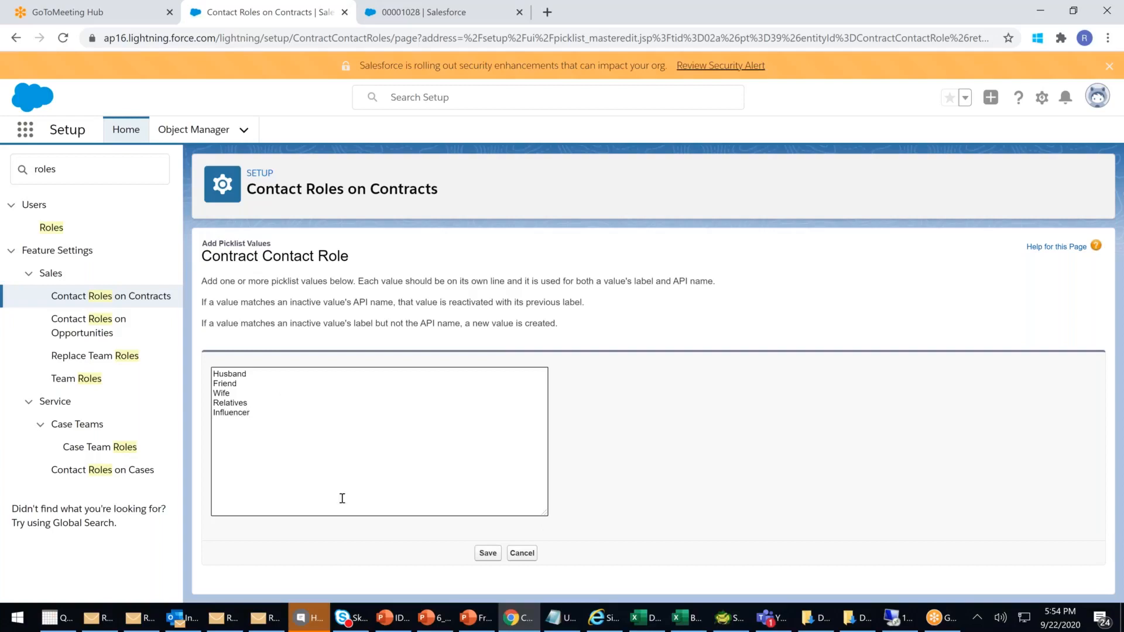
pyautogui.click(486, 554)
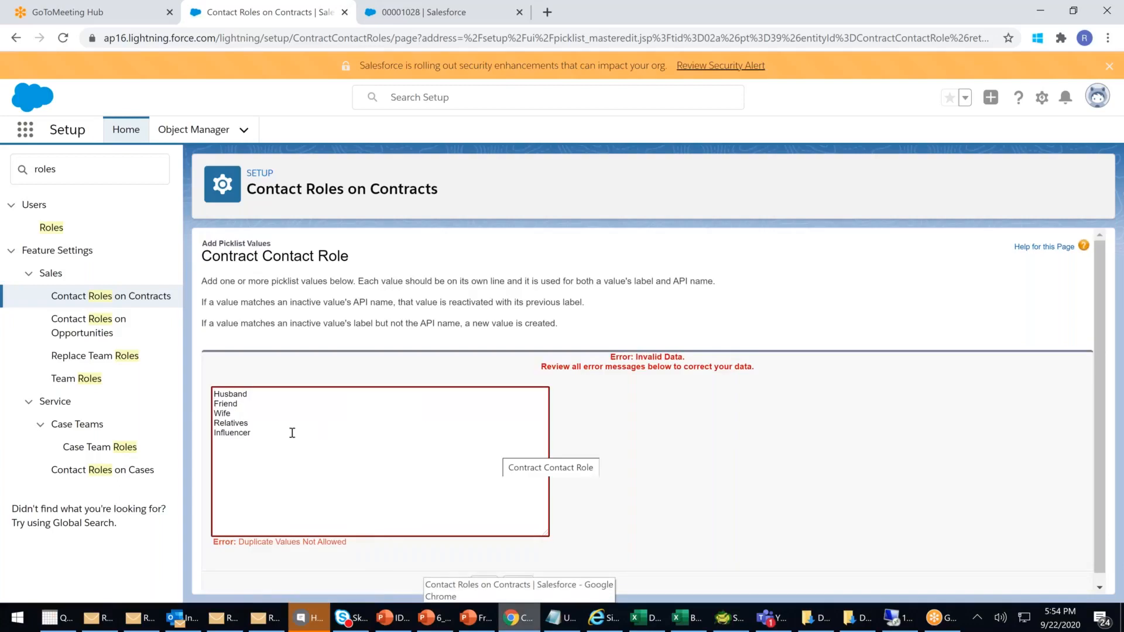
# - Remove the duplicate Influencer line and save the four new values
pyautogui.click(269, 433)
pyautogui.moveTo(215, 434); pyautogui.dragTo(252, 433)
pyautogui.press('BackSpace')
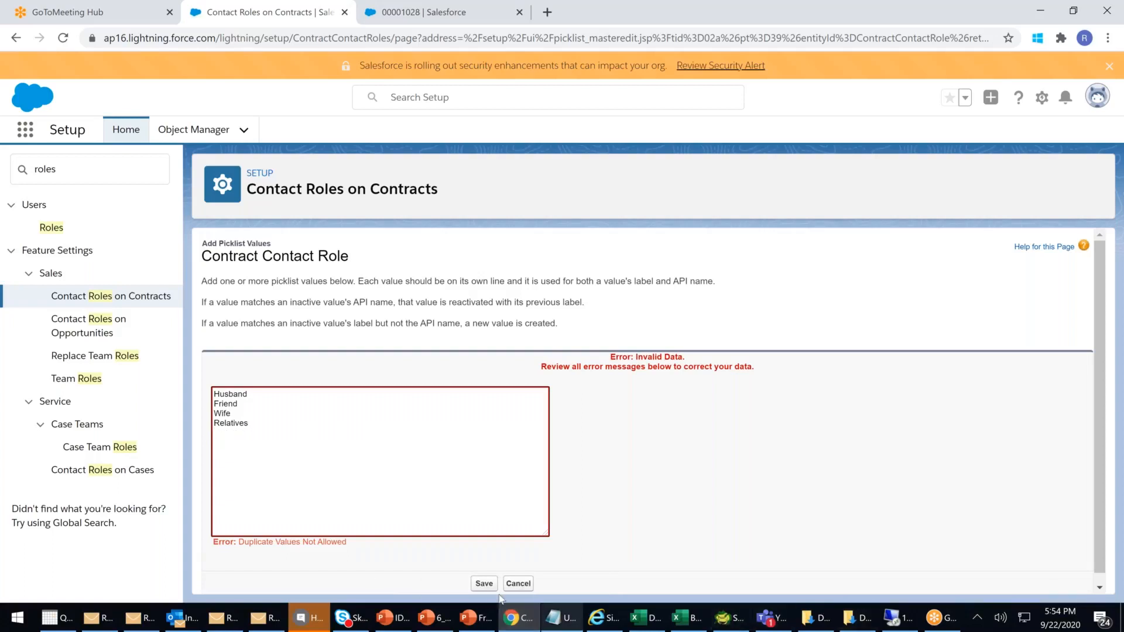
pyautogui.click(484, 585)
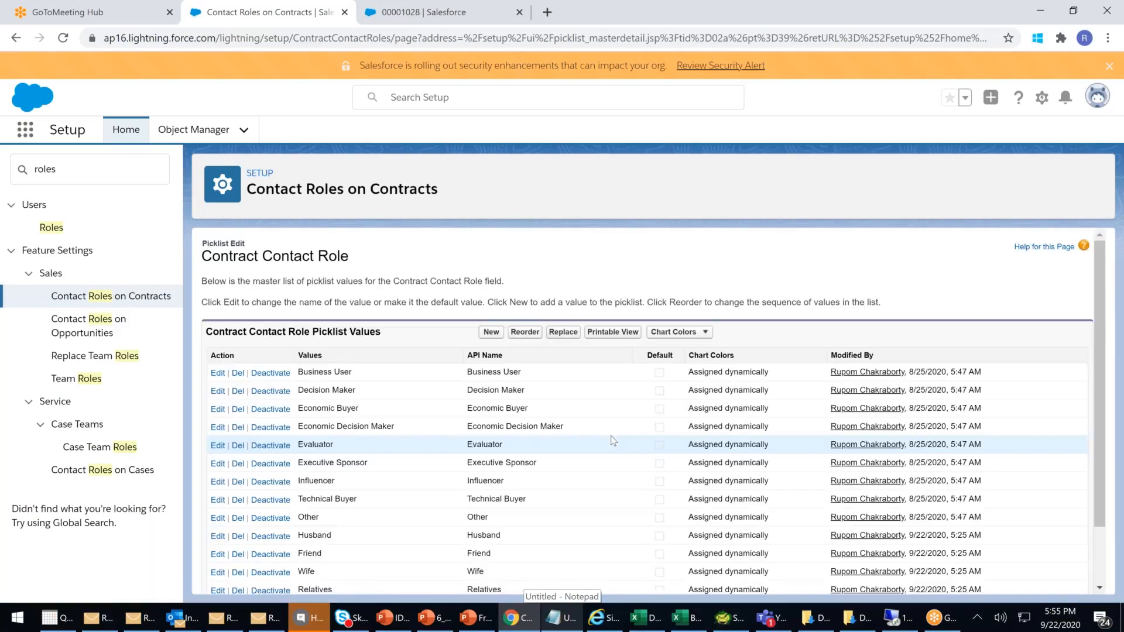
# - Check the Influencer and new Relatives picklist values, then return to case 00001028
pyautogui.scroll(-1, 603, 445)
pyautogui.scroll(-1, 602, 447)
pyautogui.doubleClick(485, 410)
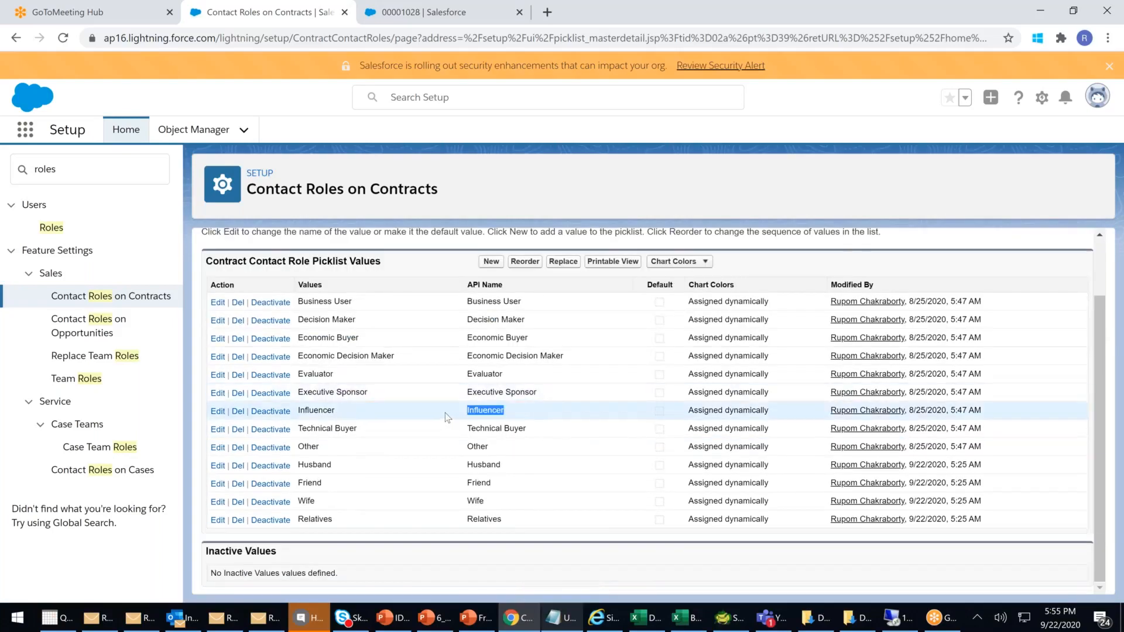
pyautogui.click(475, 499)
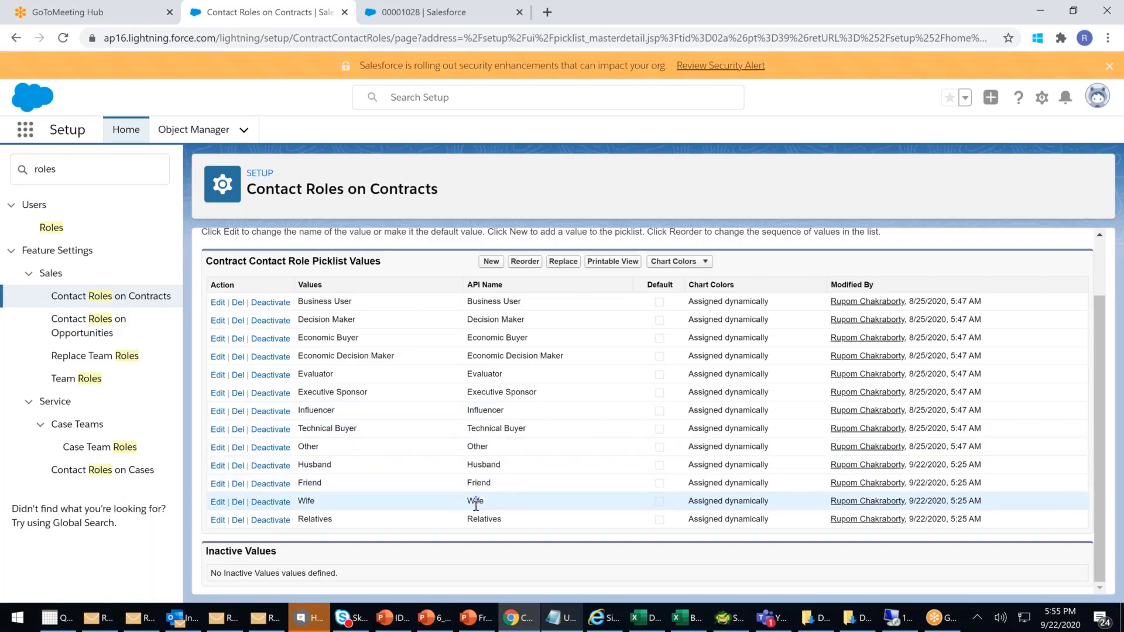
pyautogui.moveTo(473, 519); pyautogui.dragTo(554, 535)
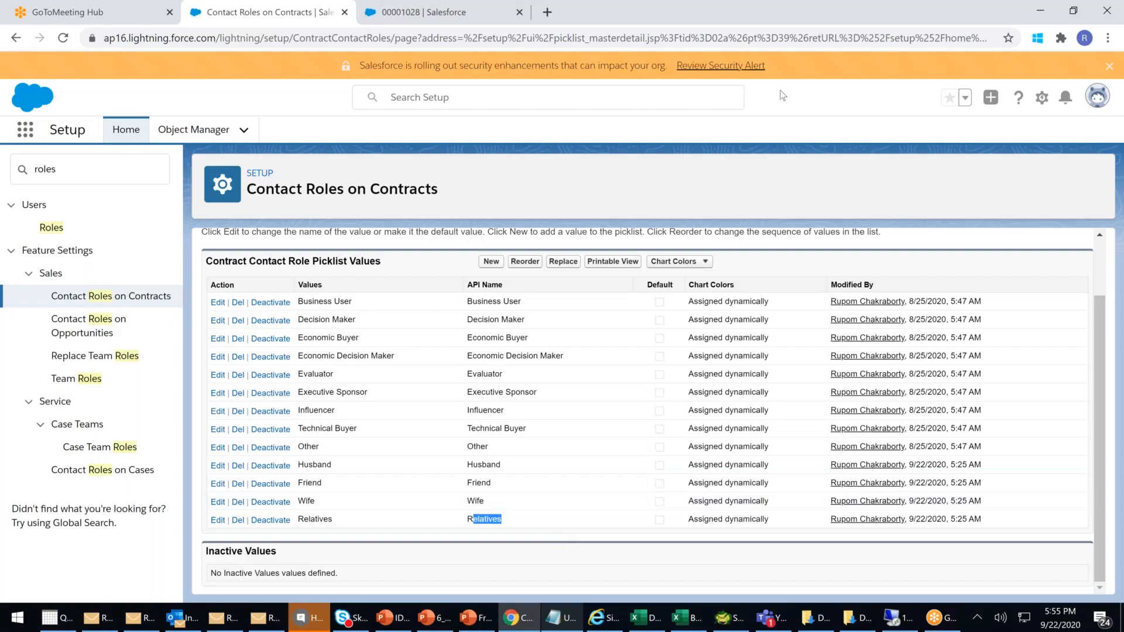
pyautogui.click(459, 21)
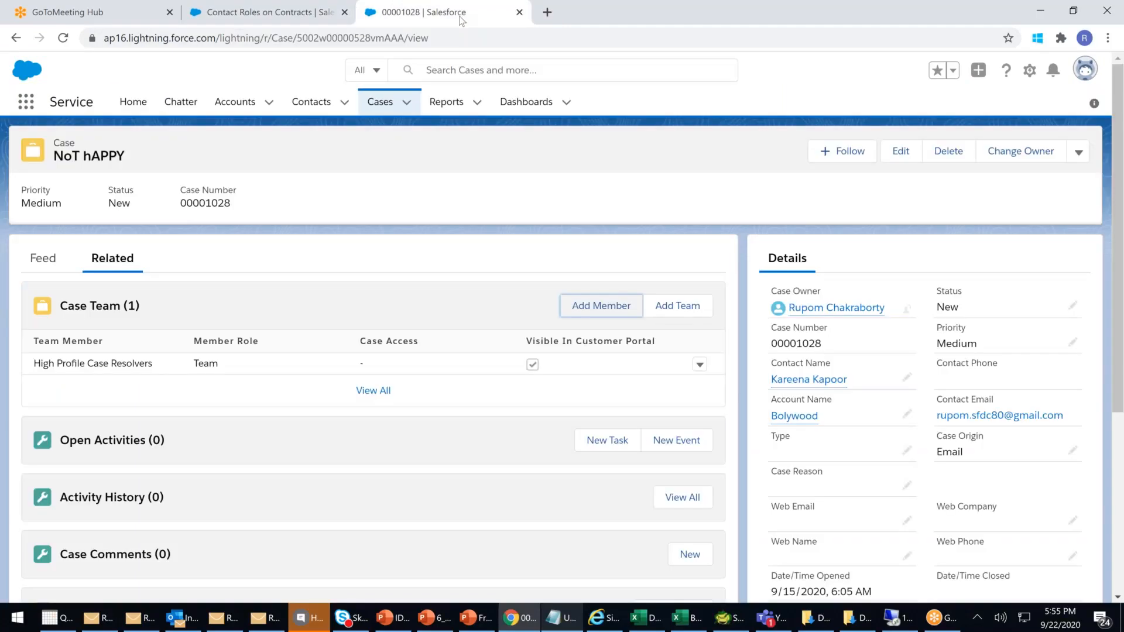
# - Open the ICICI Bank account record from the Accounts list
pyautogui.click(237, 103)
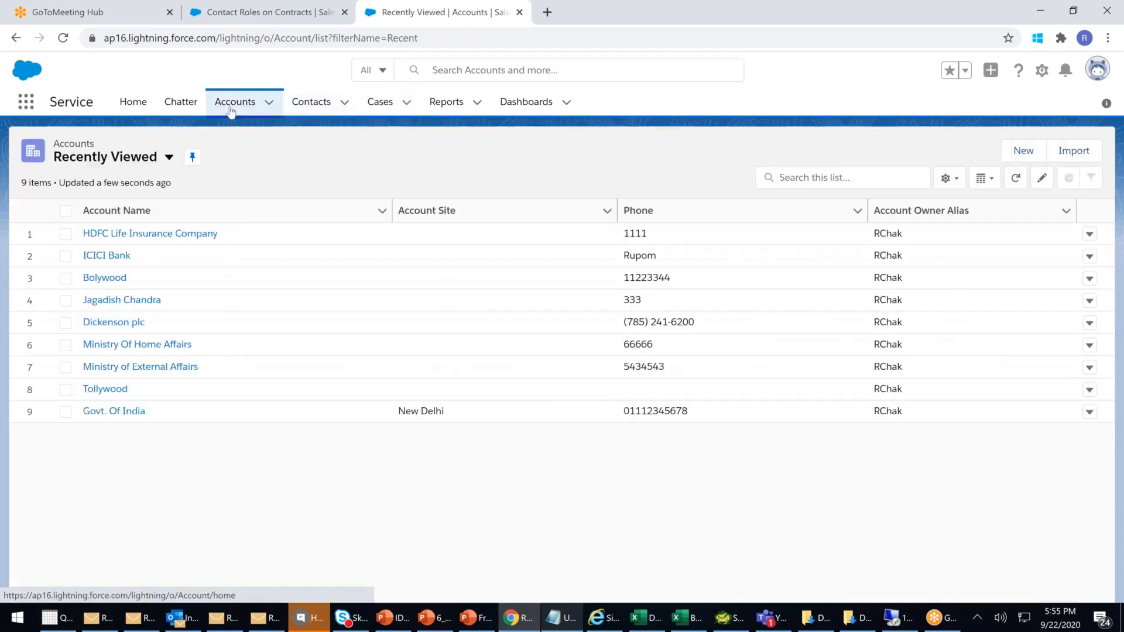
pyautogui.click(110, 257)
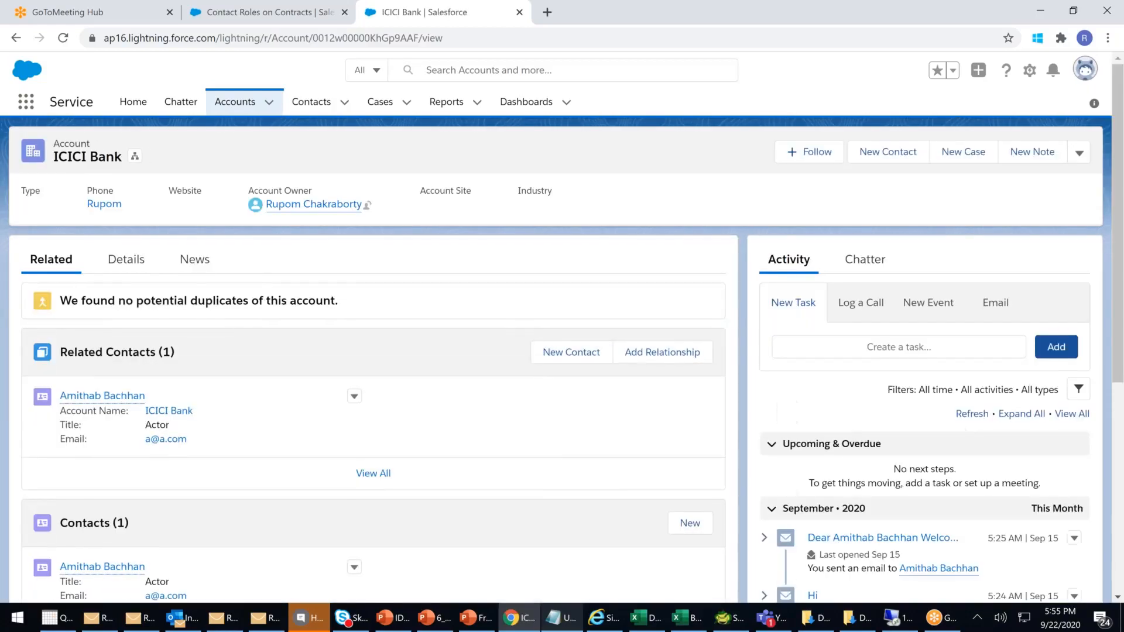
pyautogui.scroll(-1, 564, 334)
pyautogui.scroll(-1, 132, 289)
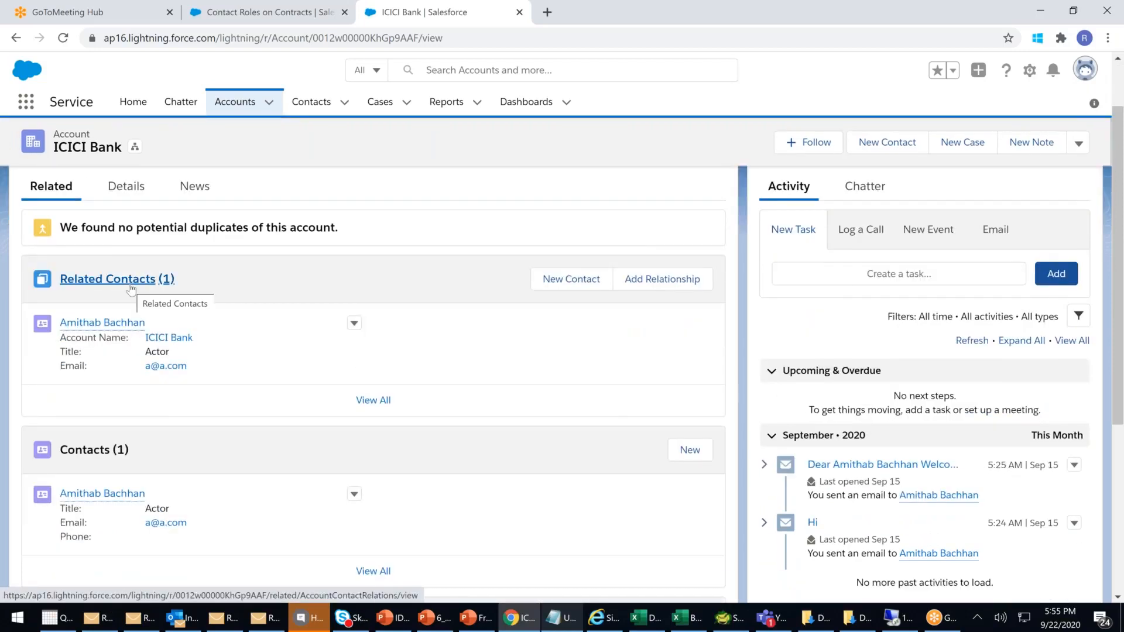
# - Start an ICICI Bank contact relationship with the Tollywood contact, then return to the contract role picklist
pyautogui.click(652, 280)
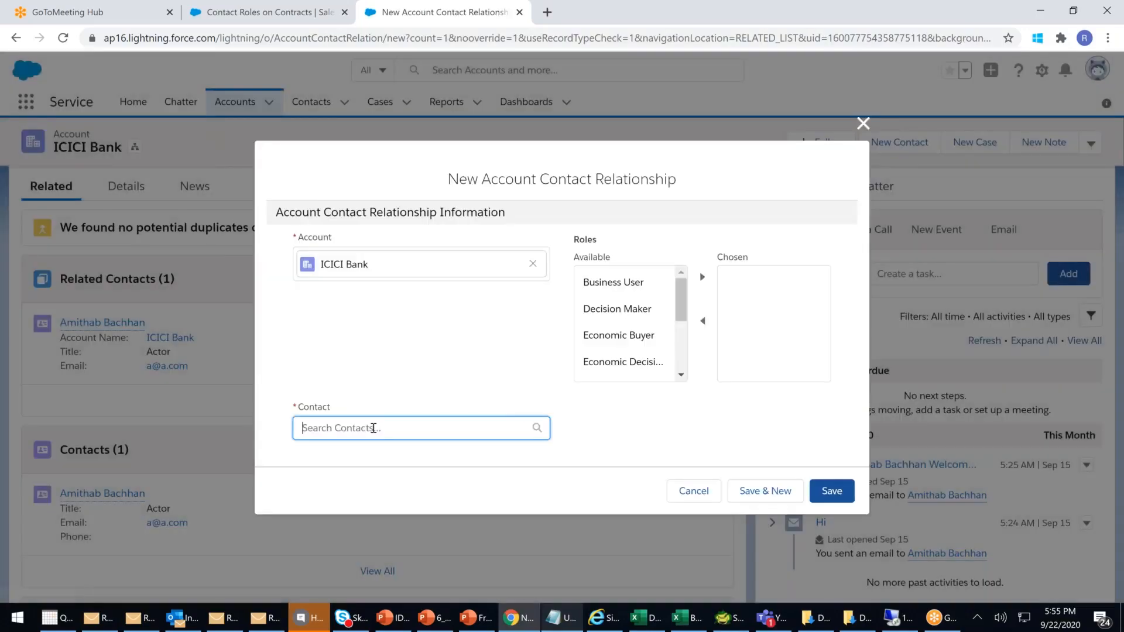
pyautogui.click(381, 428)
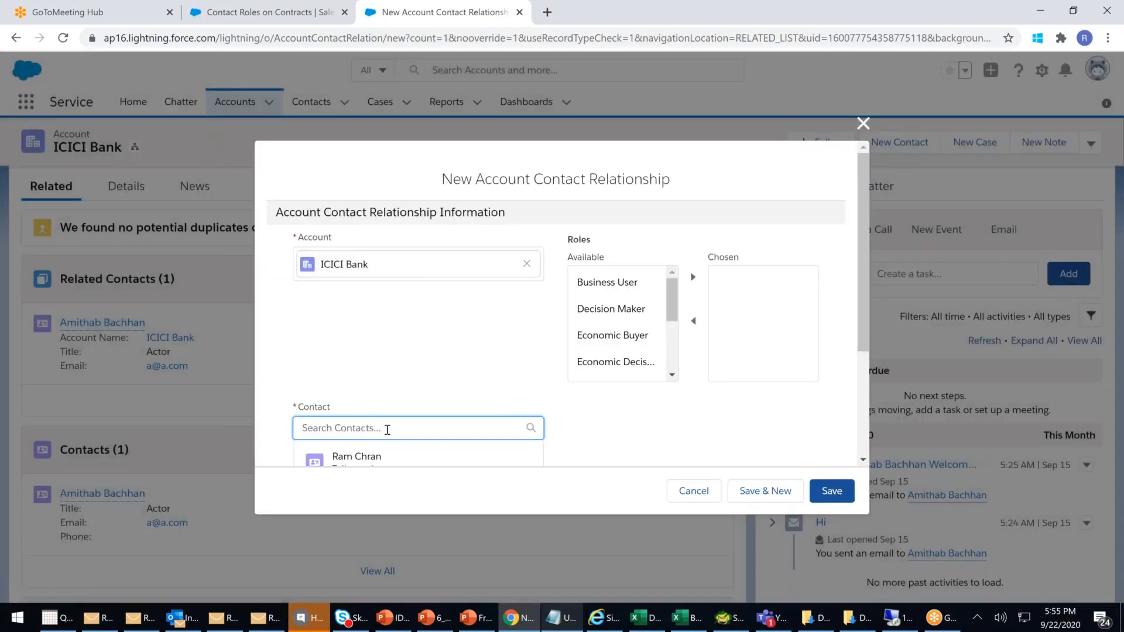
pyautogui.scroll(-2, 419, 448)
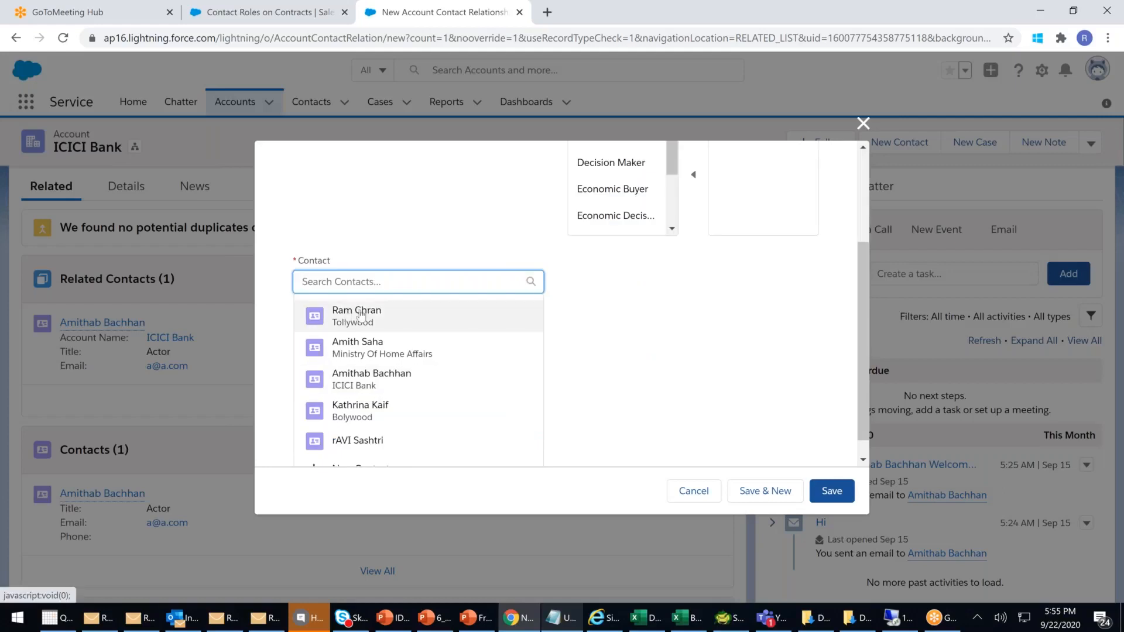
pyautogui.click(349, 316)
pyautogui.moveTo(681, 315); pyautogui.dragTo(675, 366)
pyautogui.moveTo(681, 316); pyautogui.dragTo(685, 287)
pyautogui.click(863, 120)
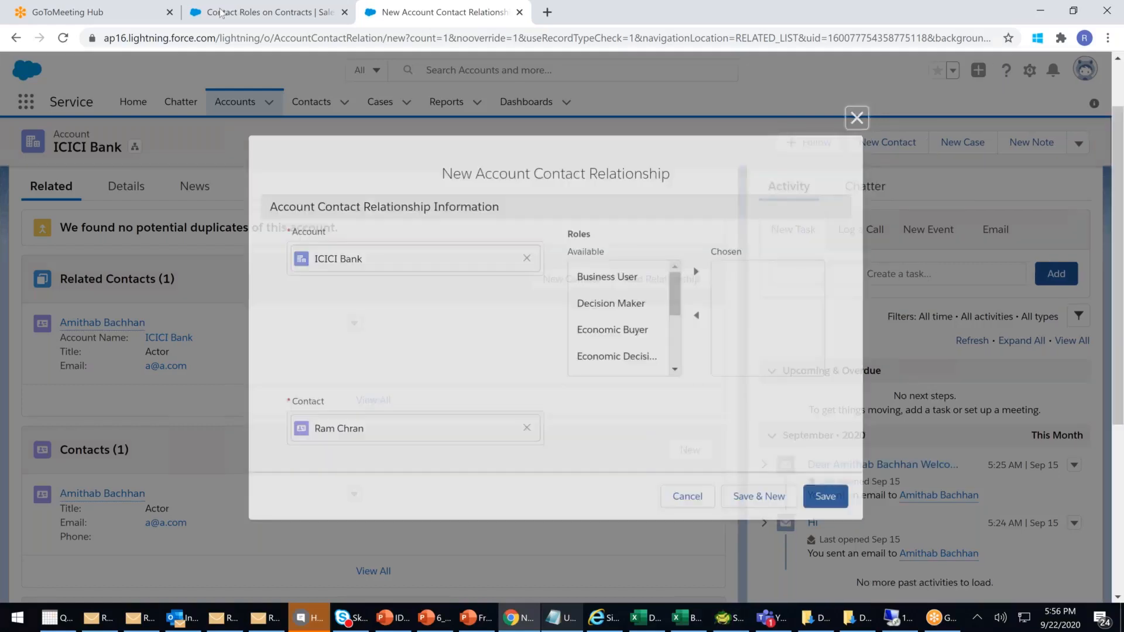
pyautogui.click(221, 12)
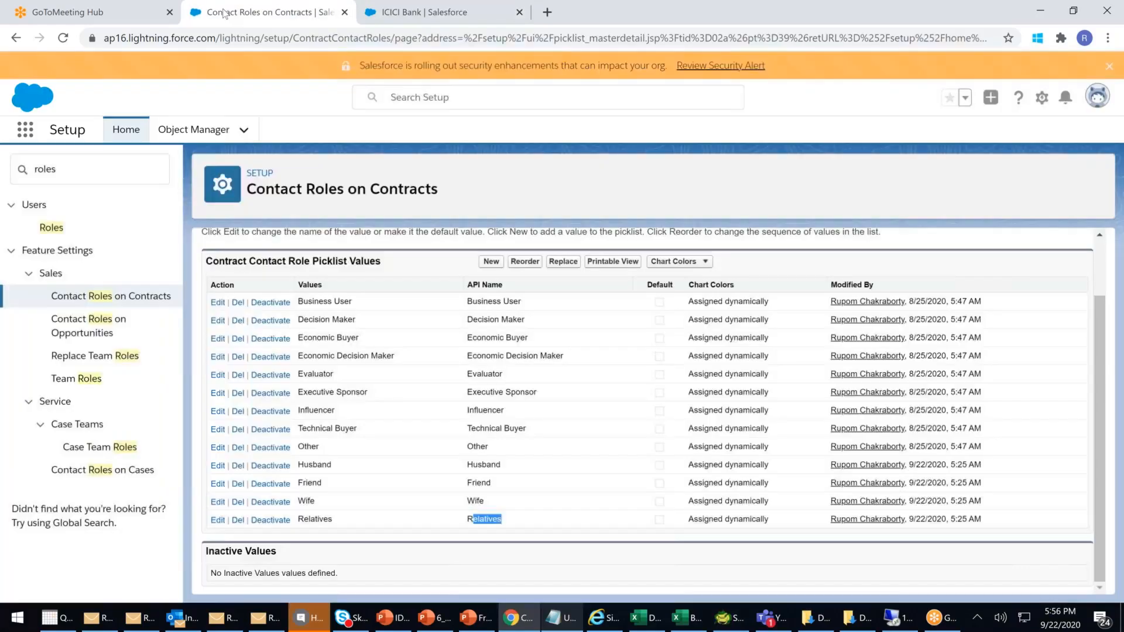
# - Highlight the standard role values and the new Husband through Relatives values in the picklist table
pyautogui.moveTo(340, 302); pyautogui.dragTo(372, 321)
pyautogui.moveTo(323, 411); pyautogui.dragTo(358, 408)
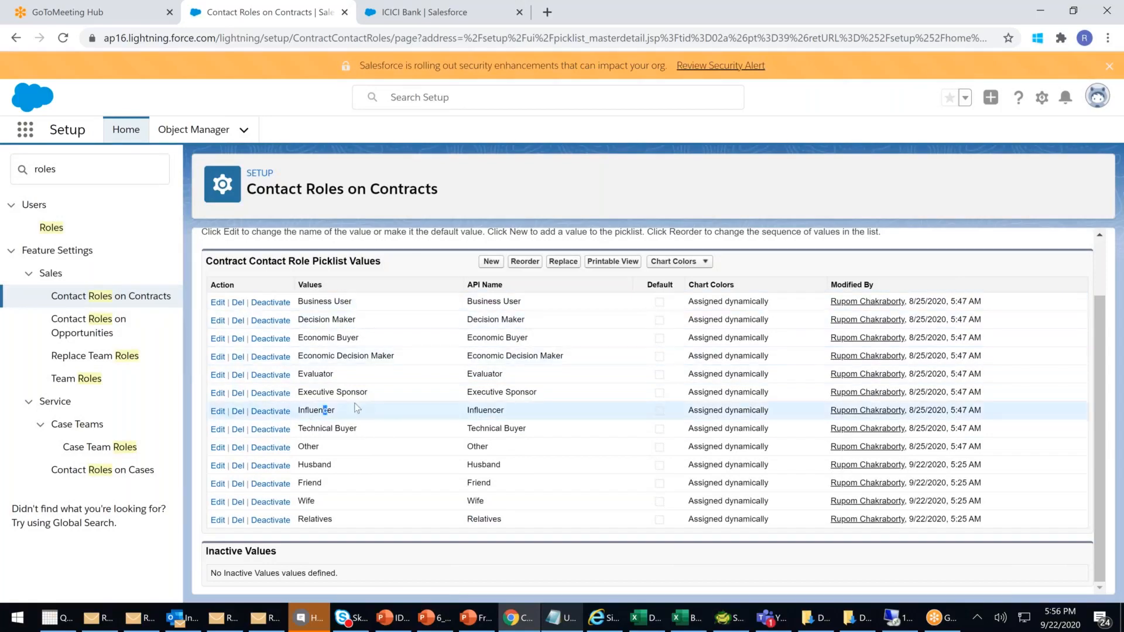
pyautogui.moveTo(482, 464); pyautogui.dragTo(515, 505)
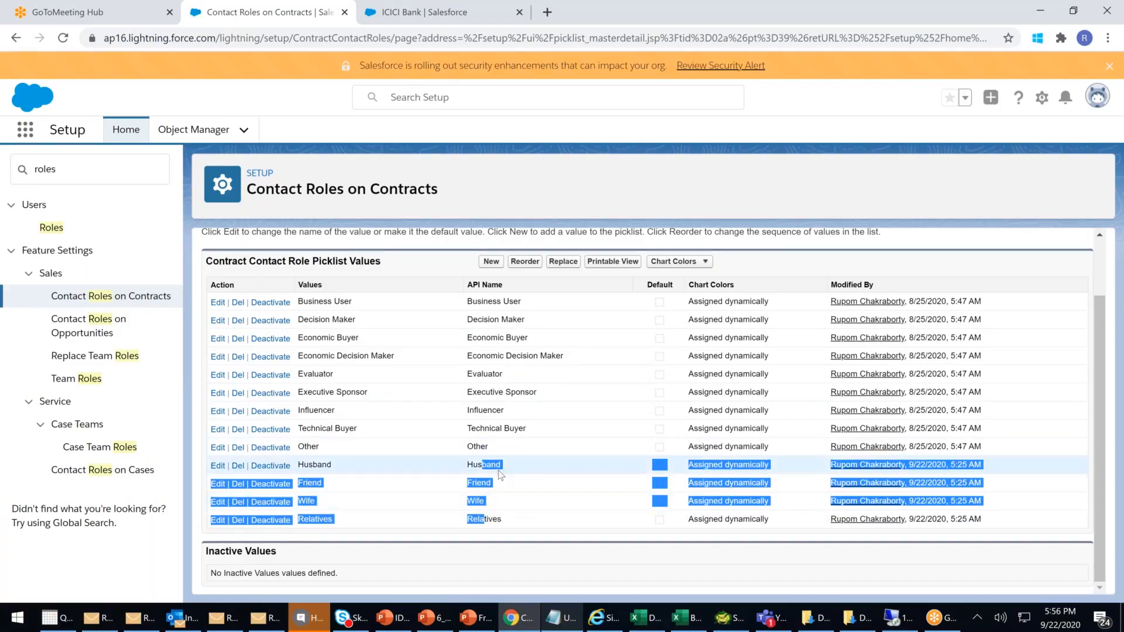
pyautogui.moveTo(462, 465); pyautogui.dragTo(504, 521)
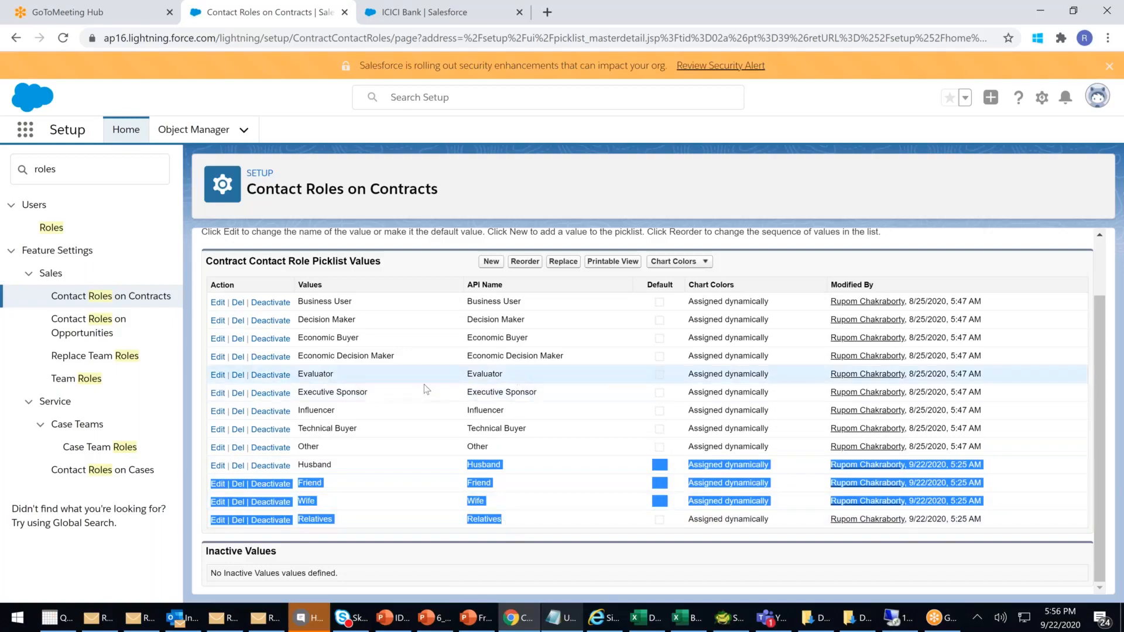
pyautogui.moveTo(319, 301); pyautogui.dragTo(564, 432)
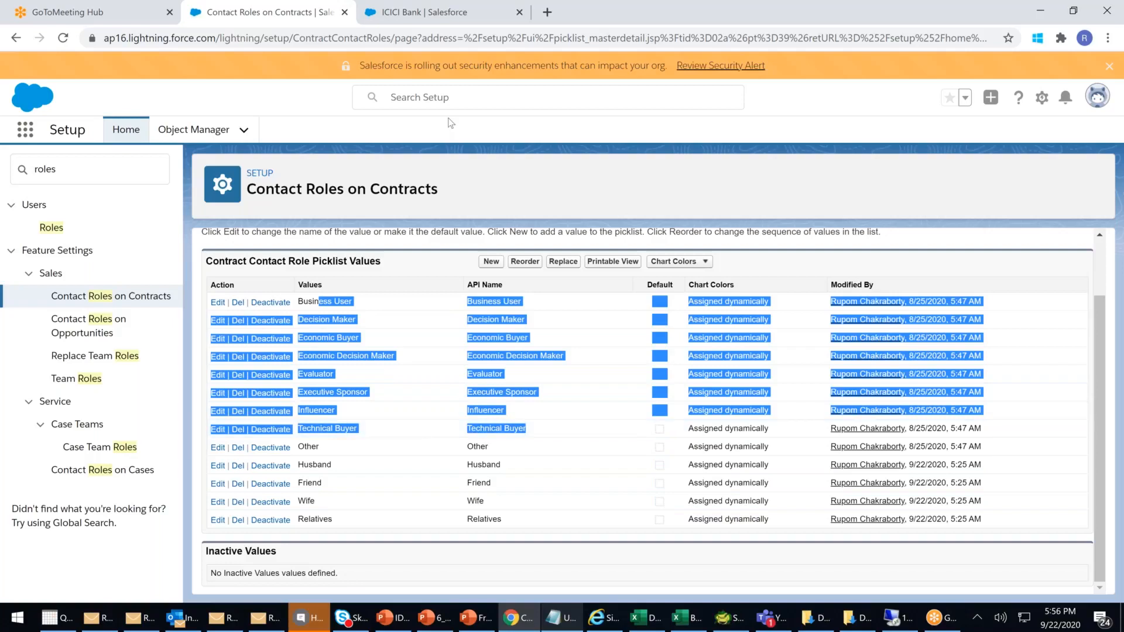
# - Switch to the ICICI Bank account tab and reload its page
pyautogui.click(413, 16)
pyautogui.click(297, 38)
pyautogui.press('Return')
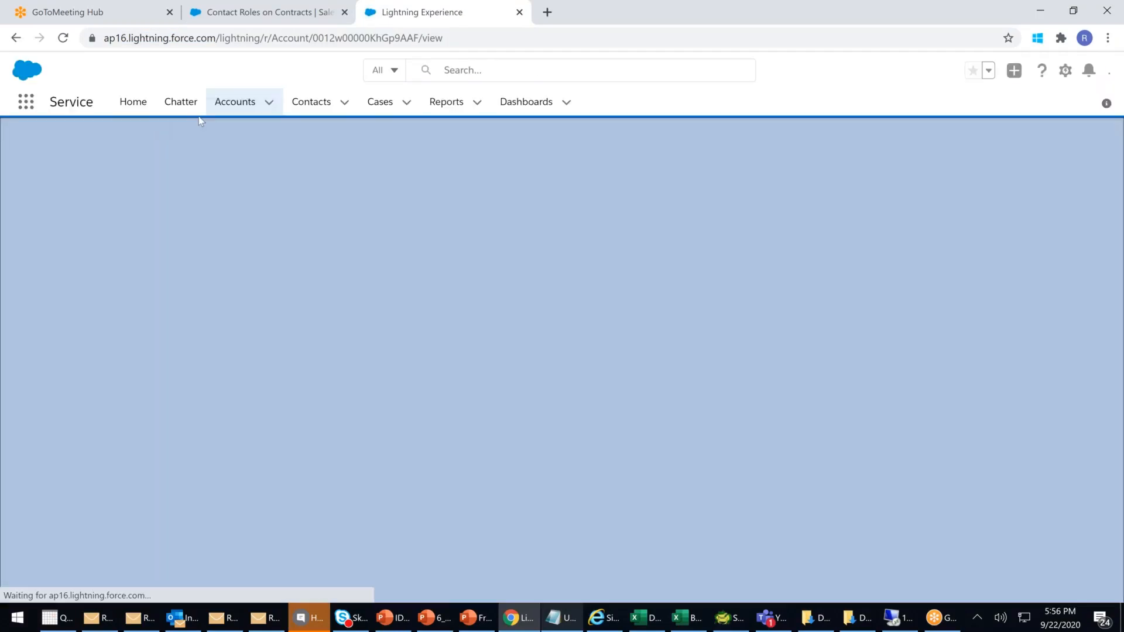
# - Open the Tollywood contact's record and look at its hierarchy
pyautogui.click(302, 105)
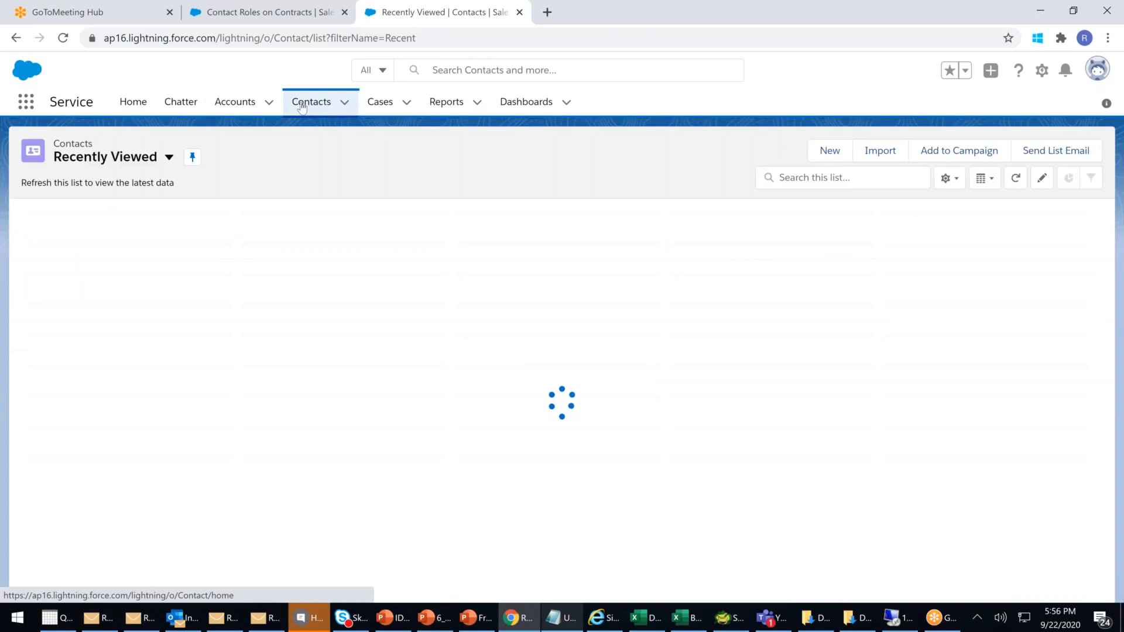
pyautogui.click(302, 105)
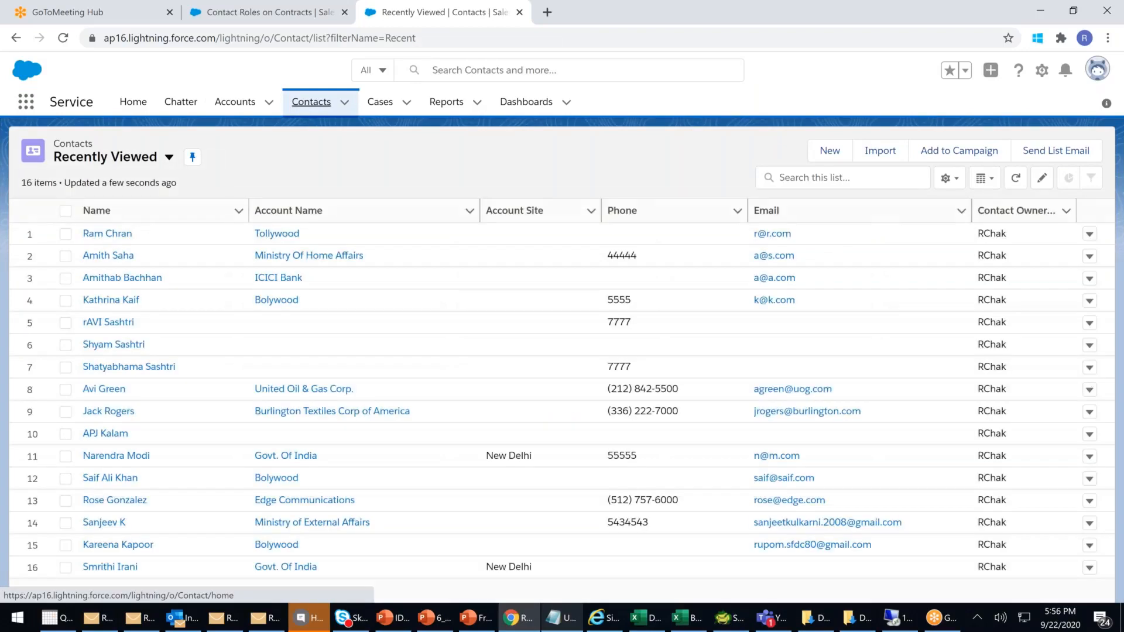
pyautogui.click(119, 234)
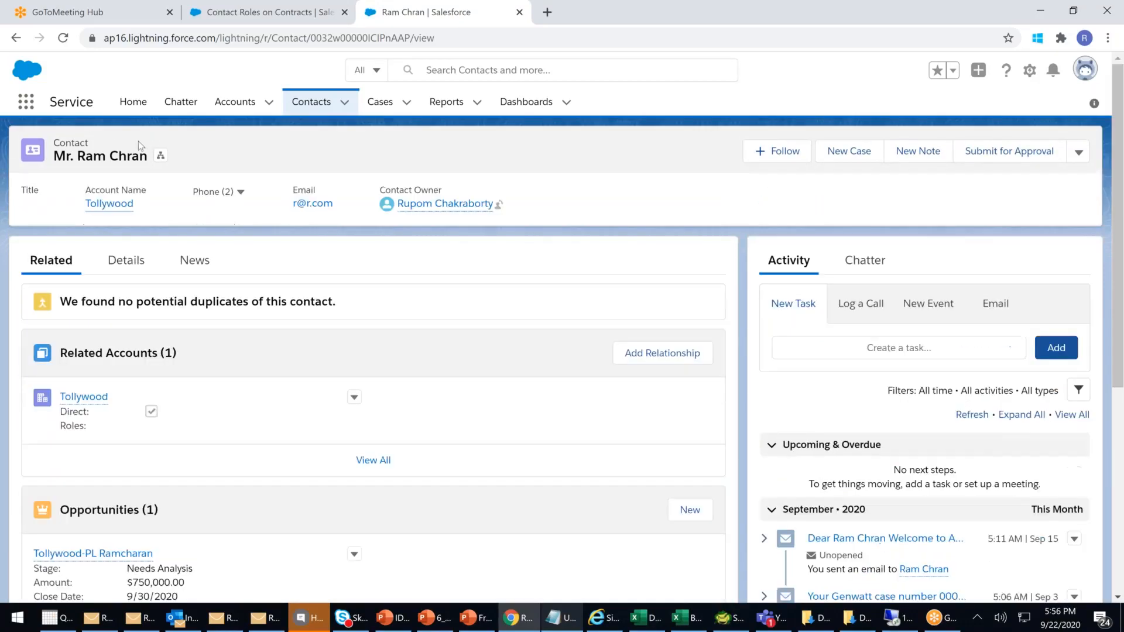
pyautogui.click(161, 157)
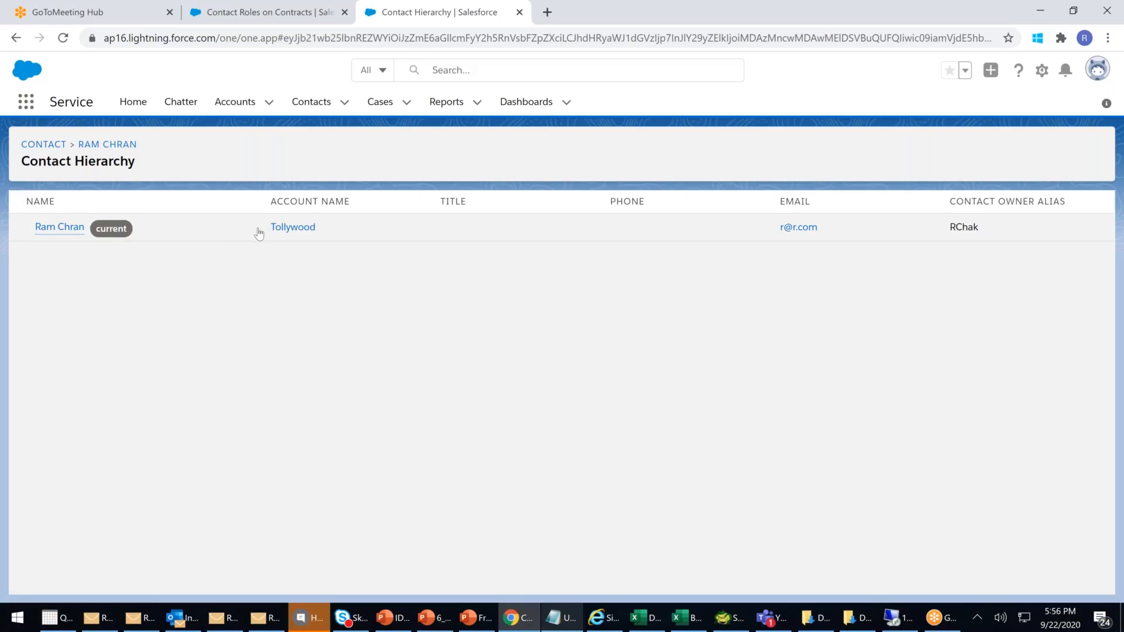
pyautogui.click(59, 227)
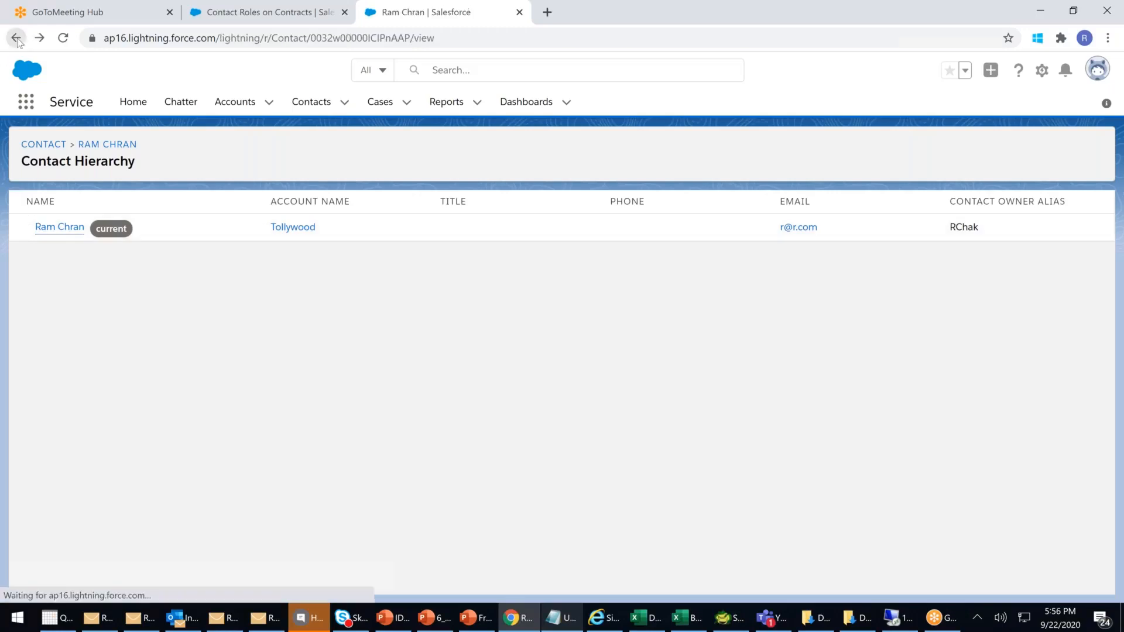
# - Go from the contact record to the Accounts list
pyautogui.scroll(-1, 239, 302)
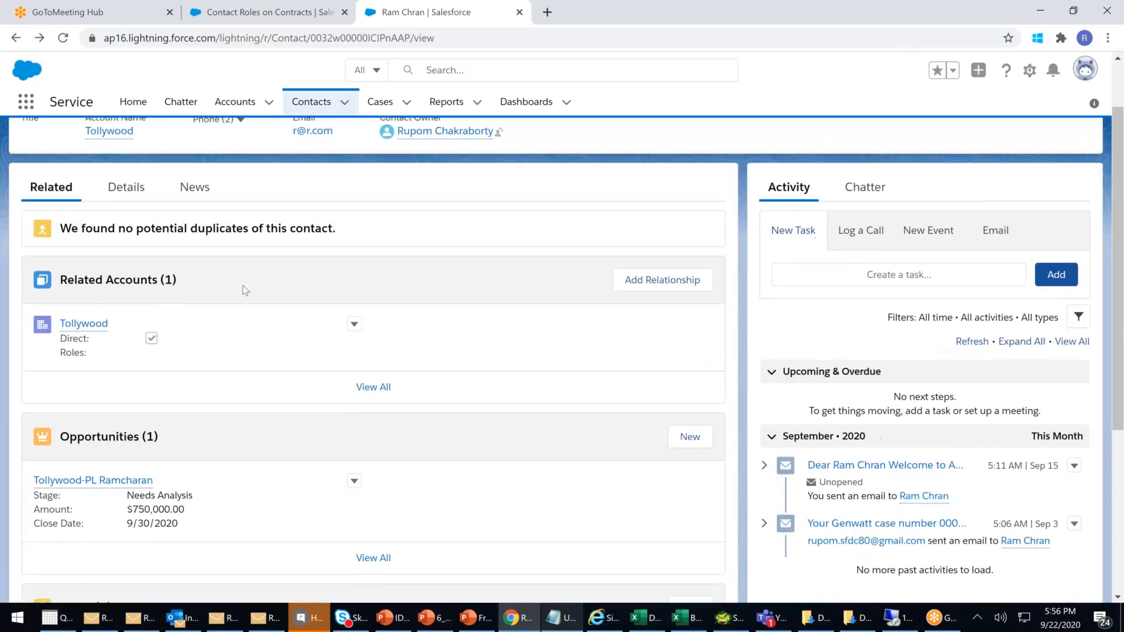
pyautogui.scroll(-2, 243, 285)
pyautogui.scroll(3, 241, 288)
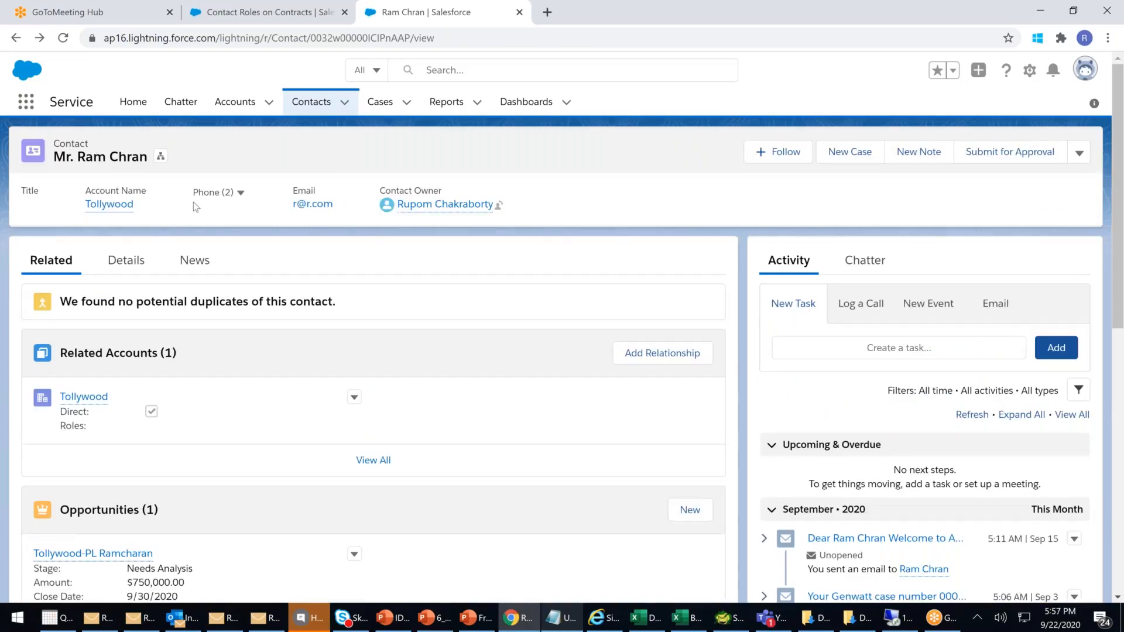
pyautogui.click(240, 99)
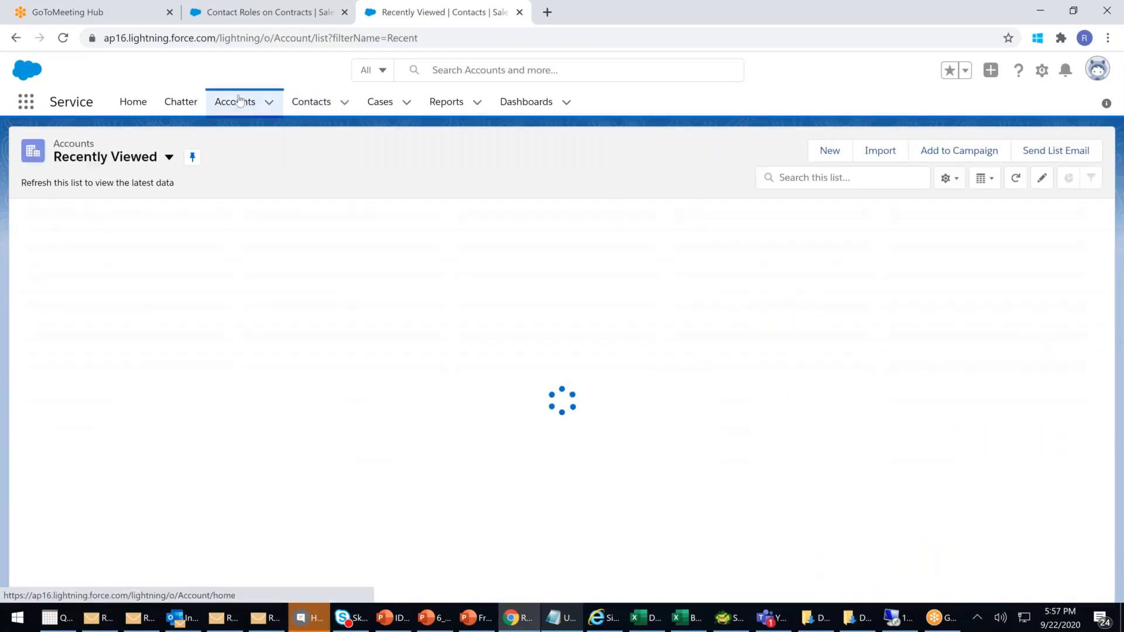
# - Reload the Accounts list and open the ICICI Bank account
pyautogui.click(276, 42)
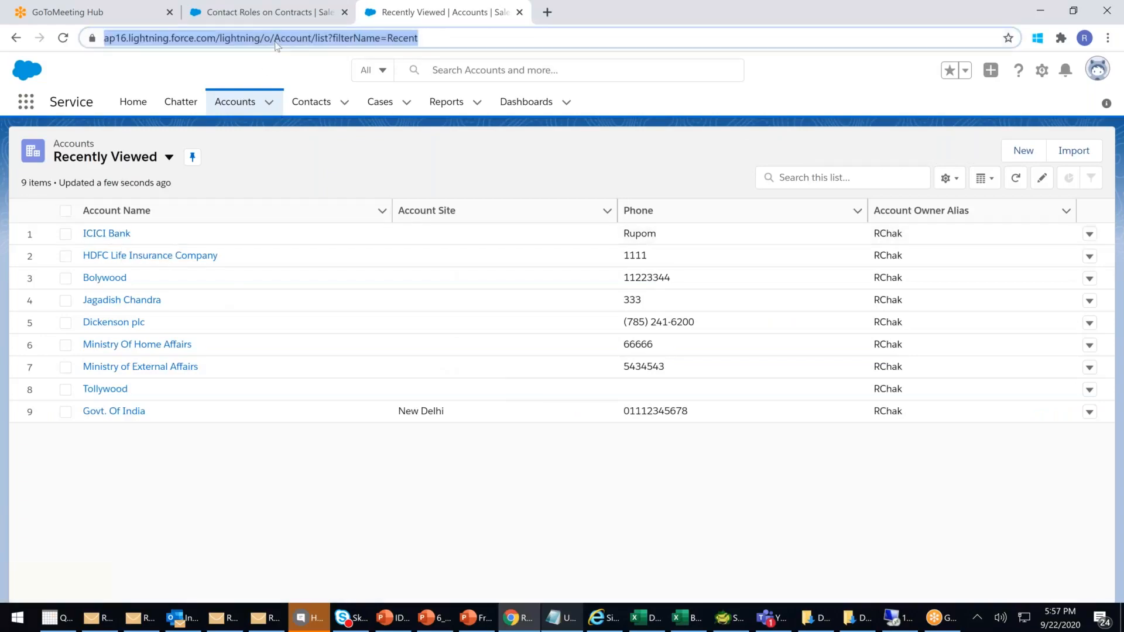
pyautogui.press('Return')
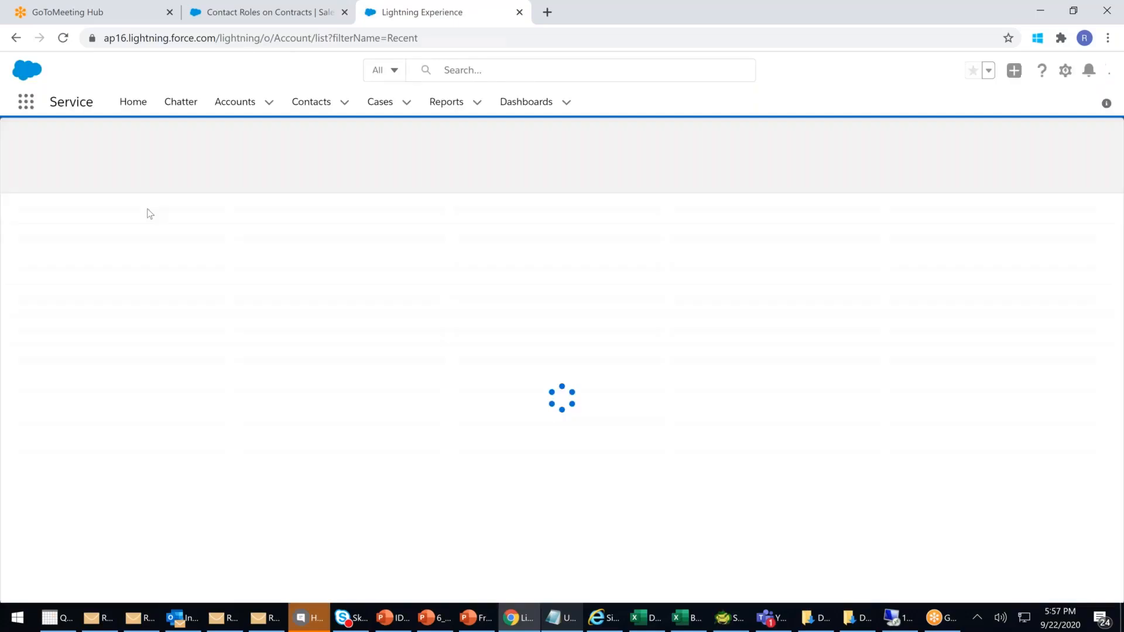
pyautogui.click(107, 234)
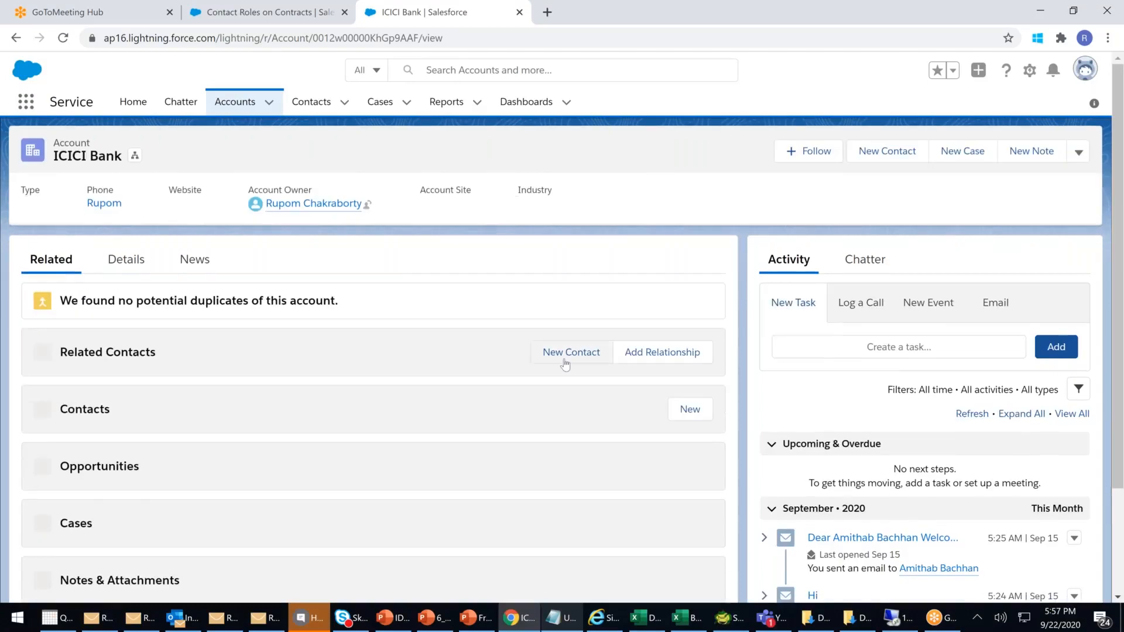
# - Start a new ICICI Bank relationship, browse its Roles, then mark Executive Sponsor in the contract role picklist
pyautogui.click(678, 361)
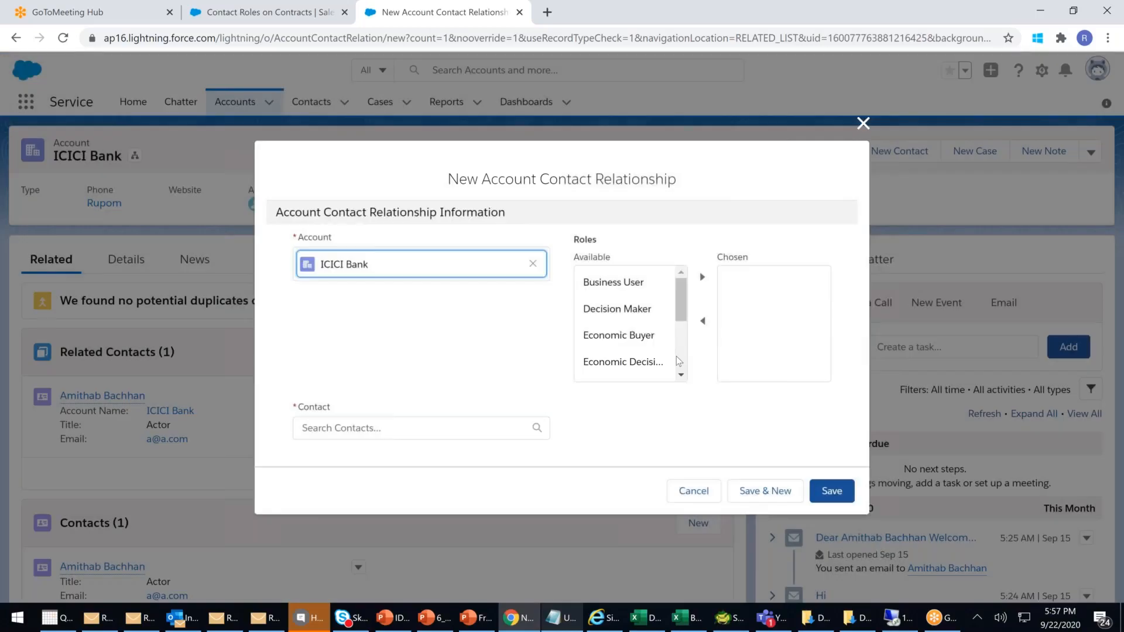
pyautogui.scroll(-4, 679, 360)
pyautogui.scroll(4, 685, 310)
pyautogui.scroll(-4, 676, 351)
pyautogui.scroll(4, 679, 280)
pyautogui.moveTo(679, 280); pyautogui.dragTo(682, 338)
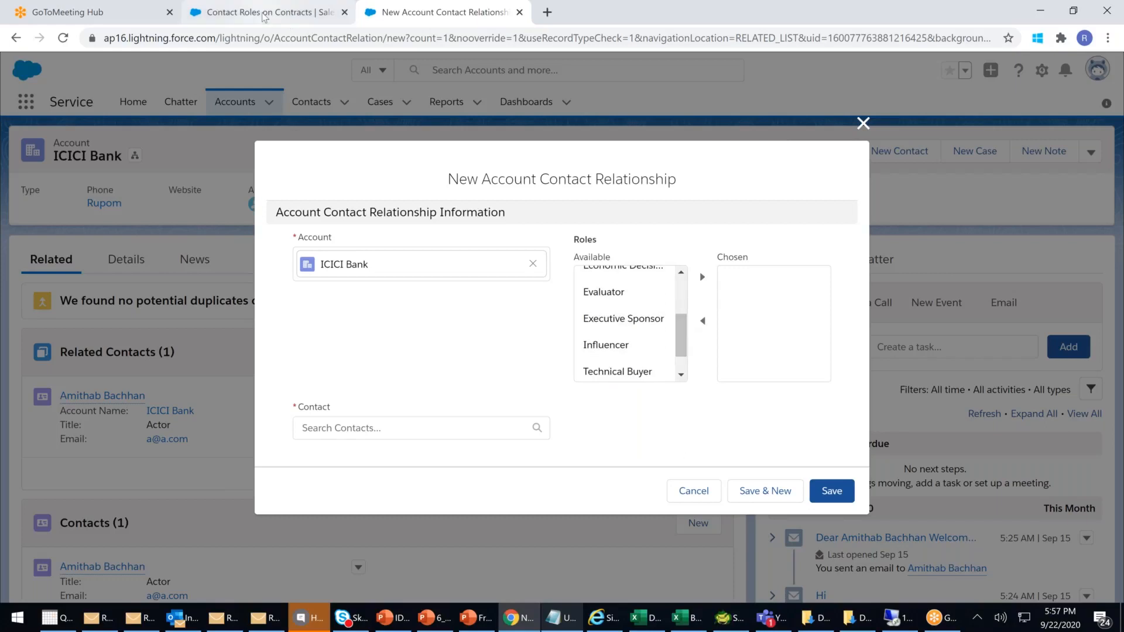
pyautogui.click(263, 13)
pyautogui.moveTo(369, 391)
pyautogui.mouseDown()
pyautogui.moveTo(313, 392)
pyautogui.moveTo(379, 404)
pyautogui.mouseUp()
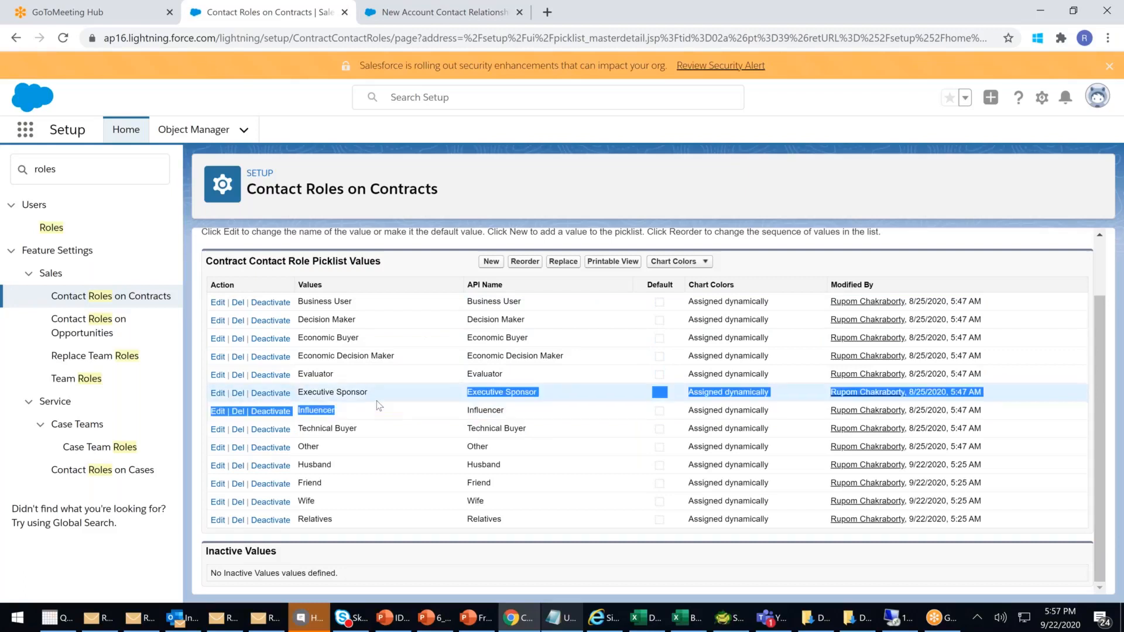
# - Highlight 'on Contracts' in the title and the Husband, Friend, Wife, Relatives roles, then return to the relationship form
pyautogui.click(420, 416)
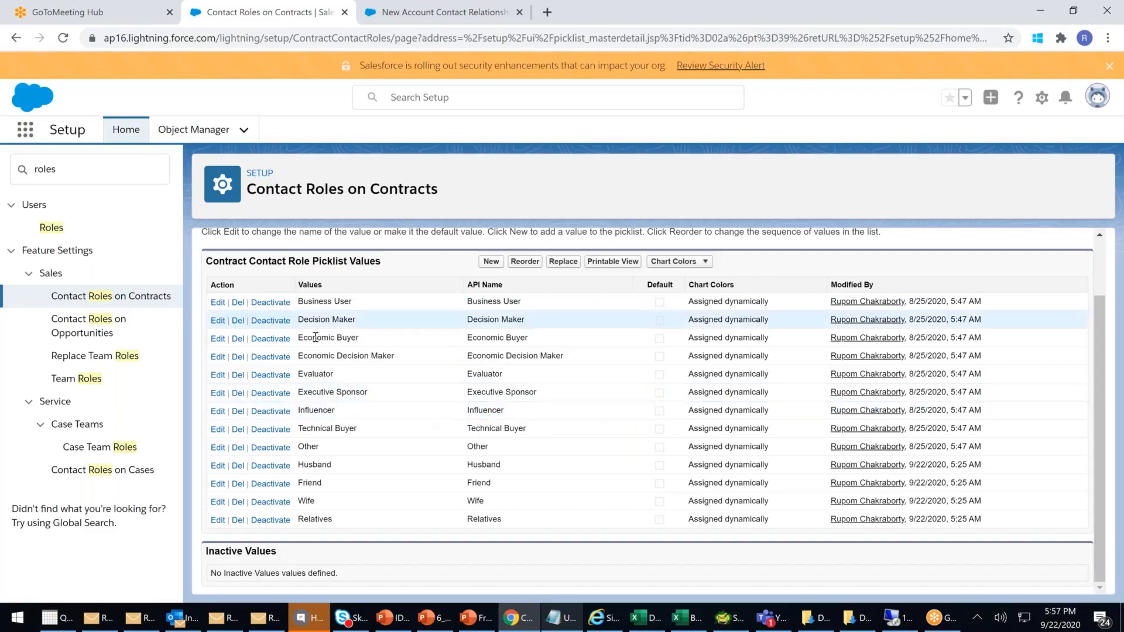
pyautogui.moveTo(347, 189); pyautogui.dragTo(467, 197)
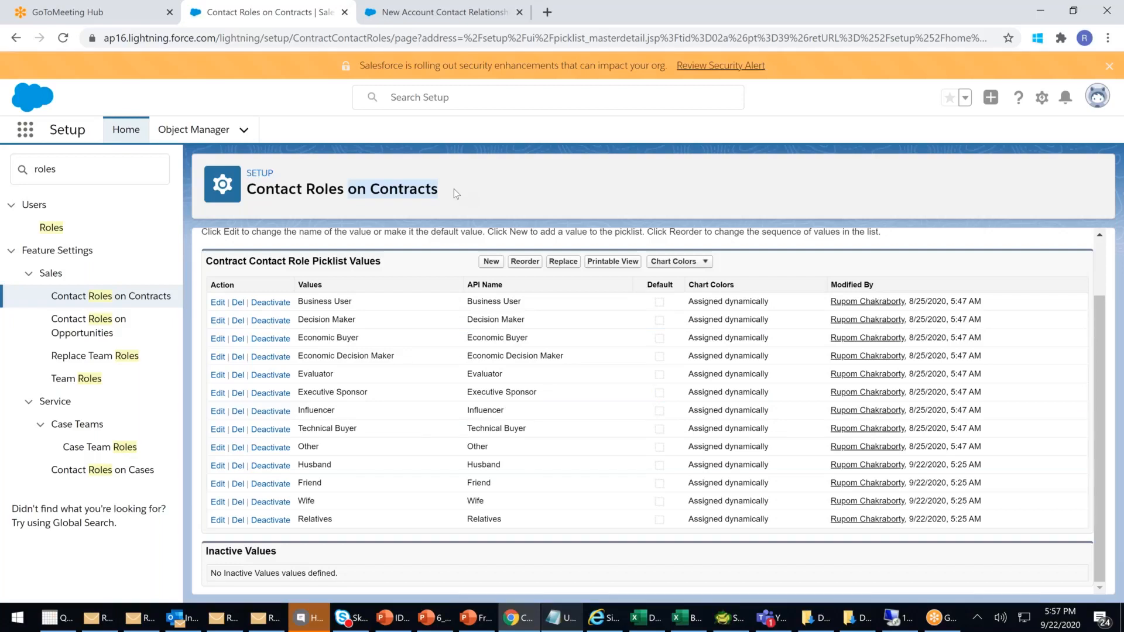
pyautogui.click(291, 189)
pyautogui.moveTo(291, 188); pyautogui.dragTo(472, 183)
pyautogui.click(482, 189)
pyautogui.doubleClick(408, 191)
pyautogui.click(492, 200)
pyautogui.moveTo(474, 199); pyautogui.dragTo(353, 188)
pyautogui.moveTo(314, 464); pyautogui.dragTo(393, 517)
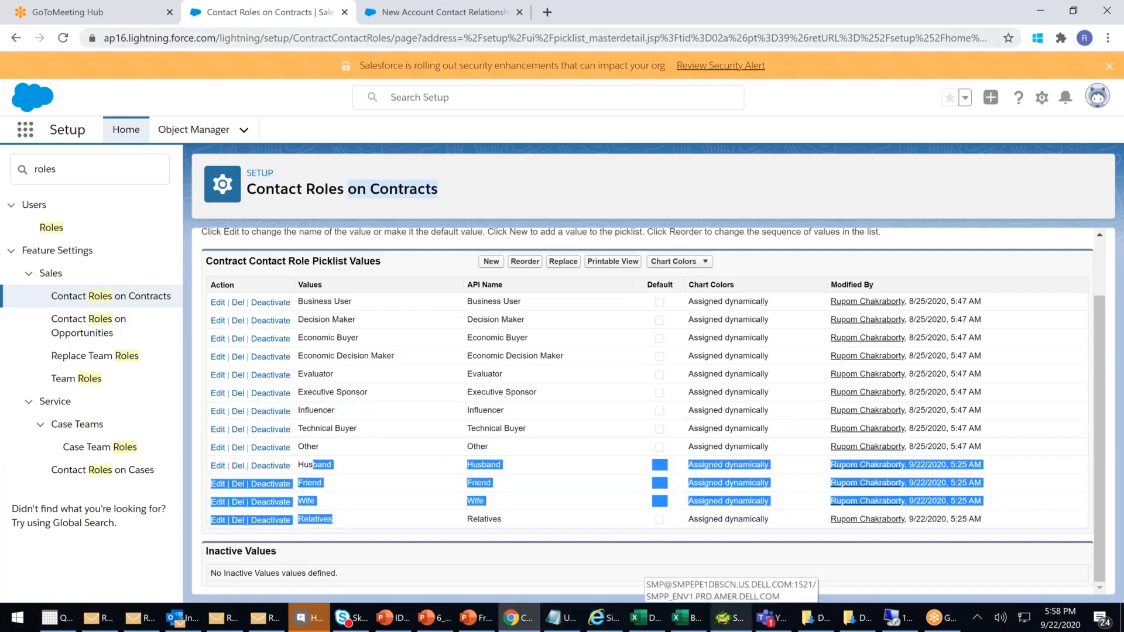
pyautogui.click(375, 18)
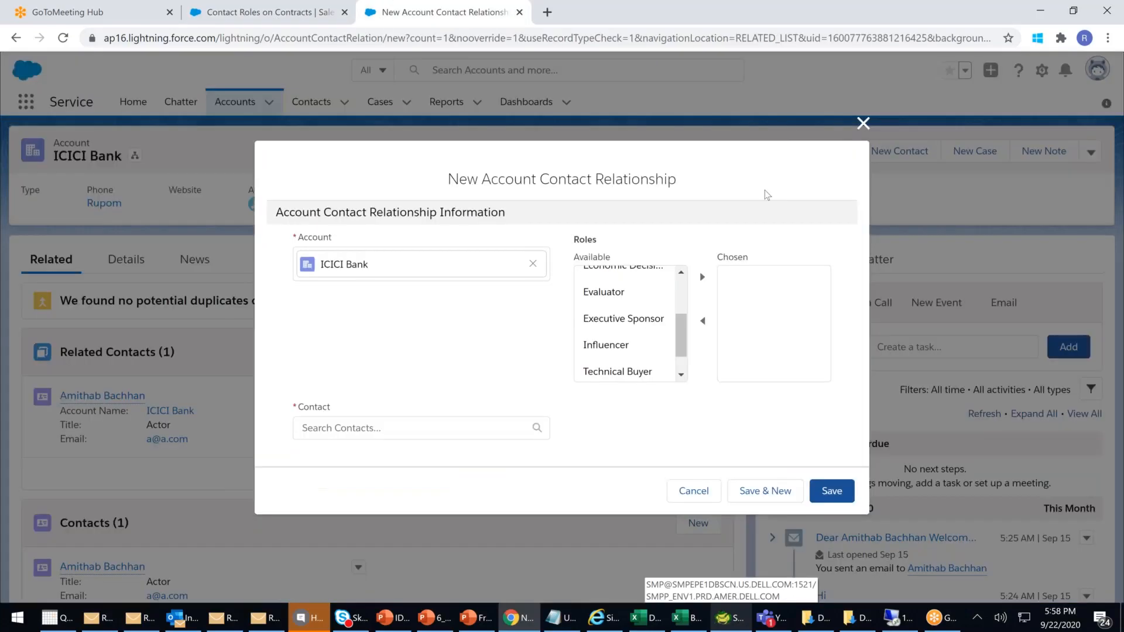
# - Discard the relationship form and switch to the Sales app
pyautogui.click(863, 123)
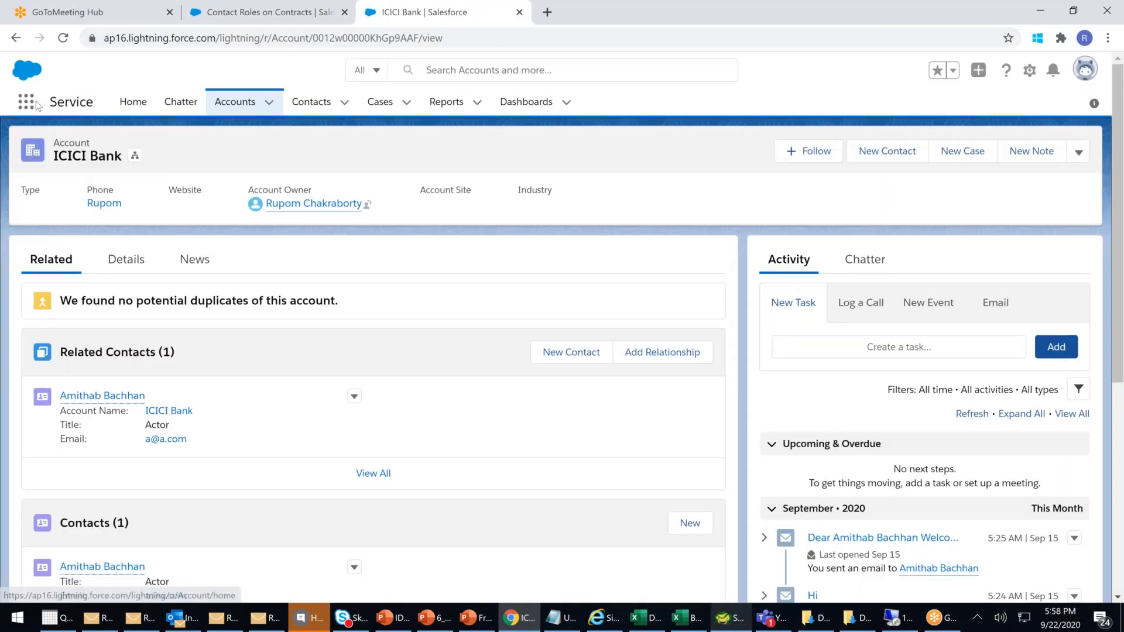
pyautogui.click(26, 102)
pyautogui.click(54, 361)
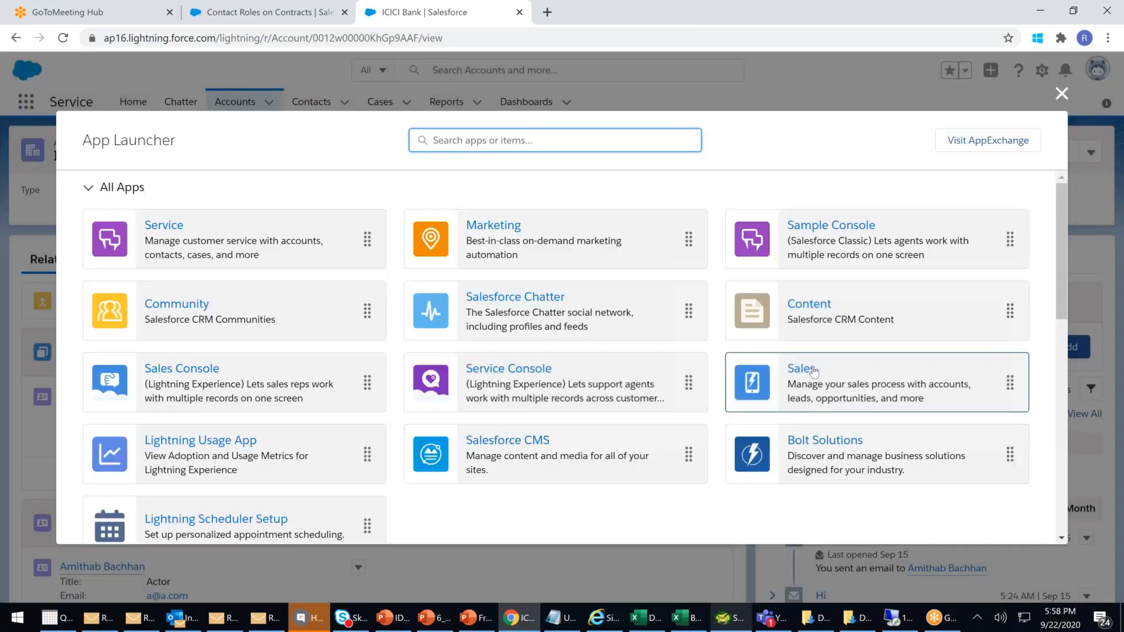
pyautogui.click(800, 368)
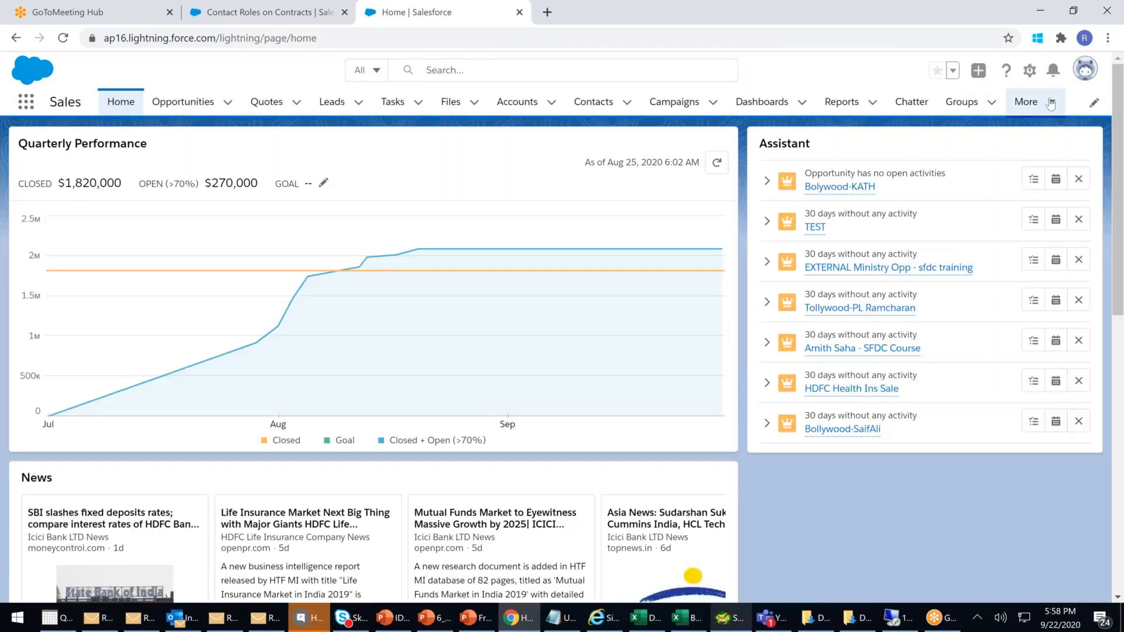
pyautogui.click(1051, 103)
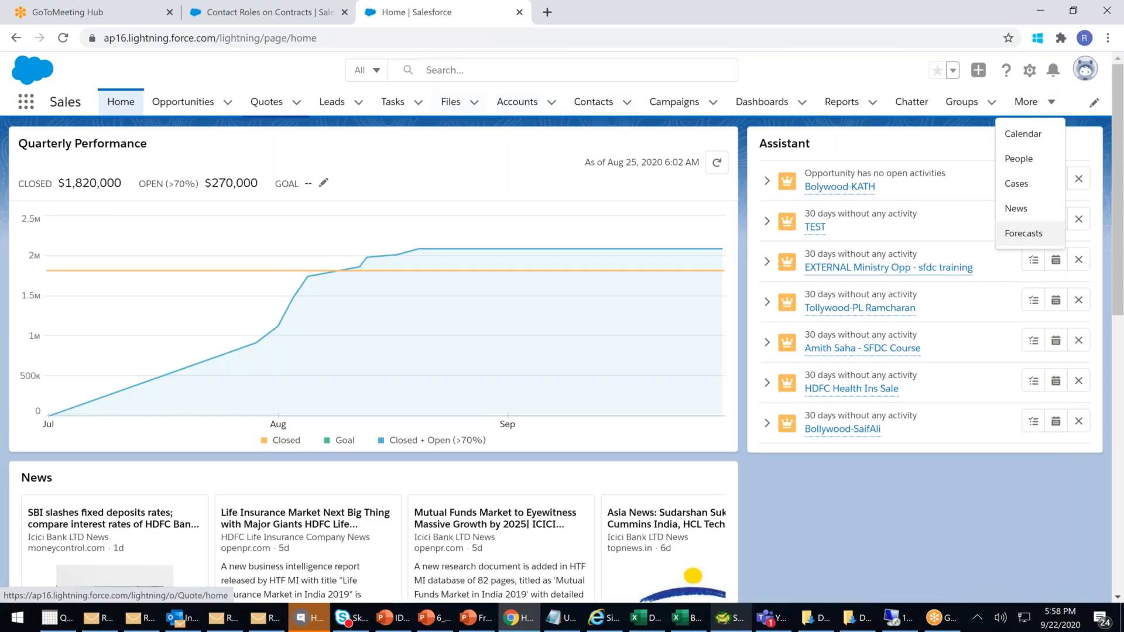
pyautogui.click(24, 108)
# - Open the Contracts list from the App Launcher's All Items
pyautogui.click(24, 108)
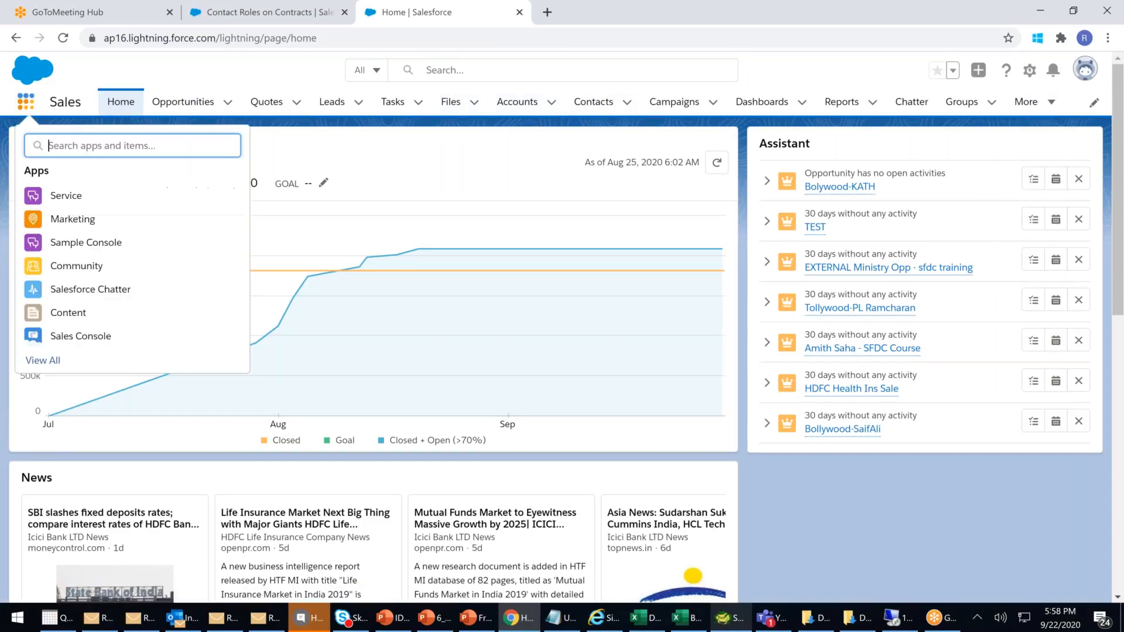
pyautogui.scroll(-2, 57, 260)
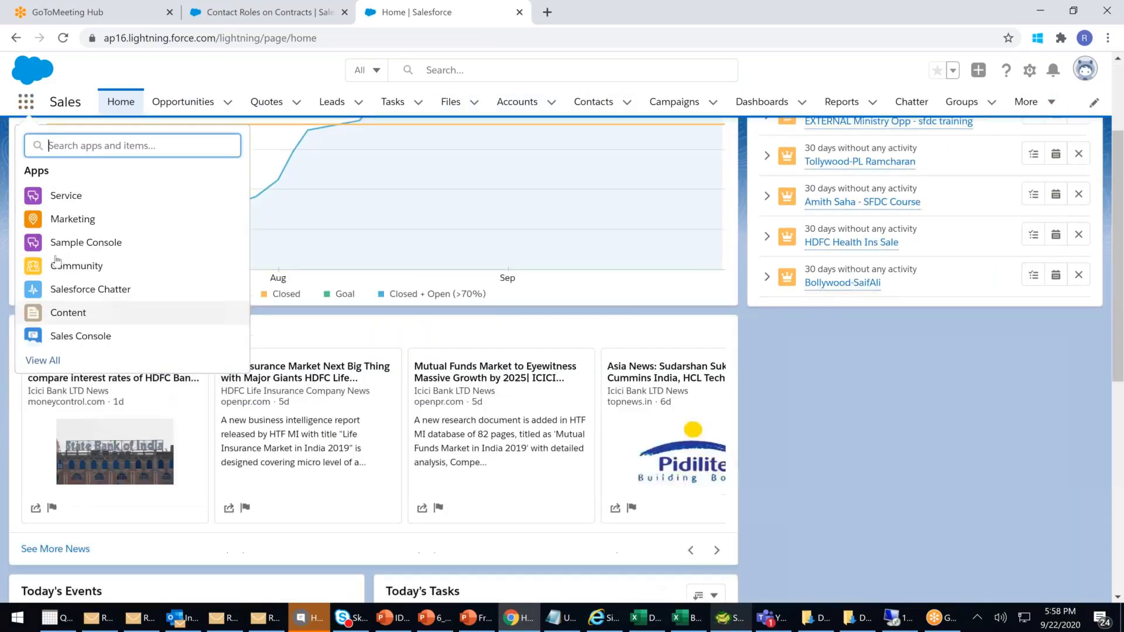
pyautogui.click(558, 308)
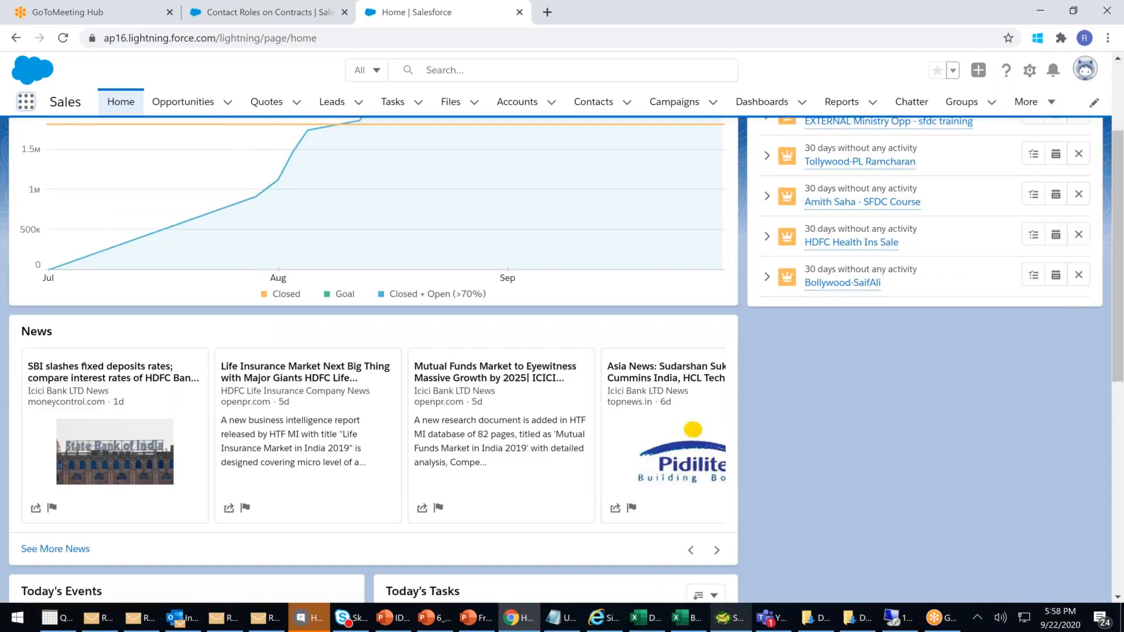
pyautogui.scroll(-6, 297, 482)
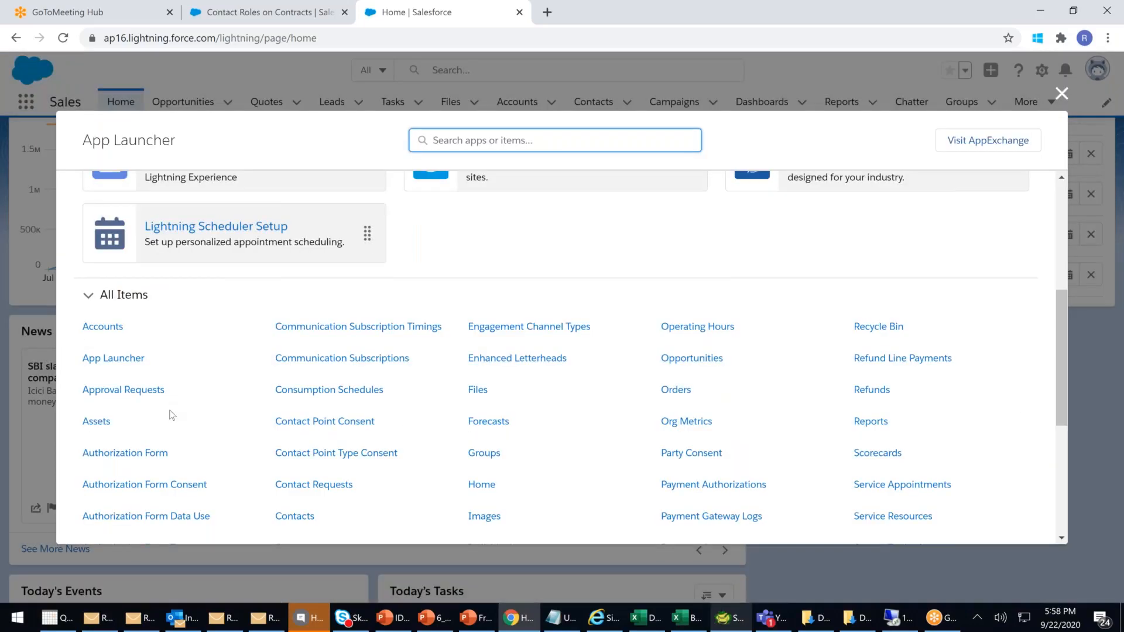
pyautogui.click(296, 481)
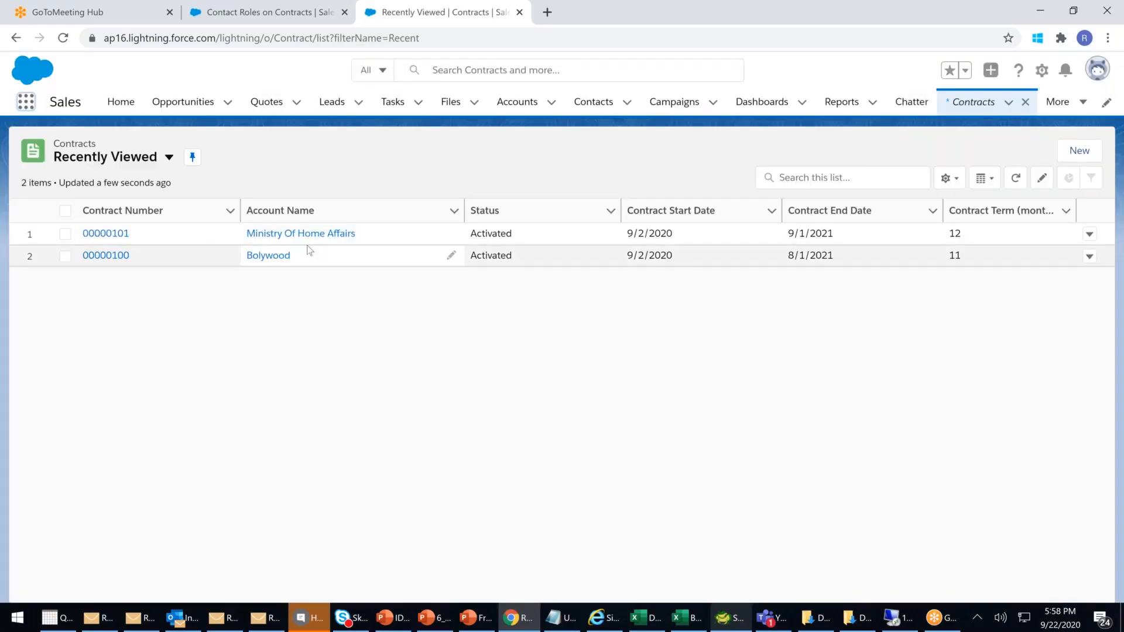
pyautogui.click(1079, 150)
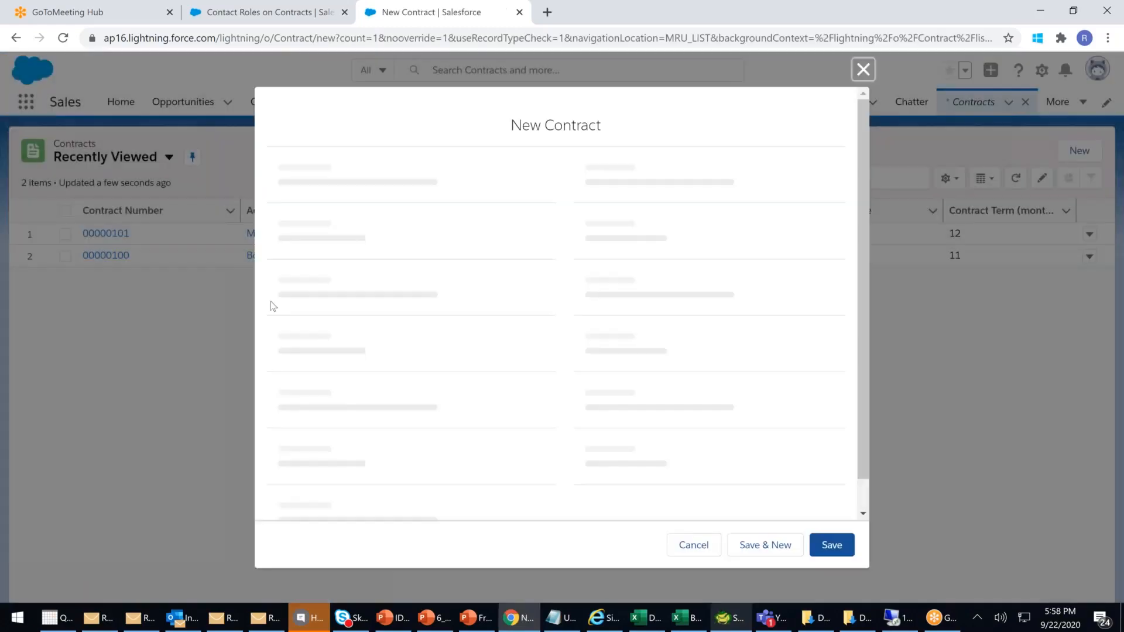
# - Save a Bolywood contract signed by the Tollywood contact, starting 9/22/2020 with an 11-month term
pyautogui.click(332, 299)
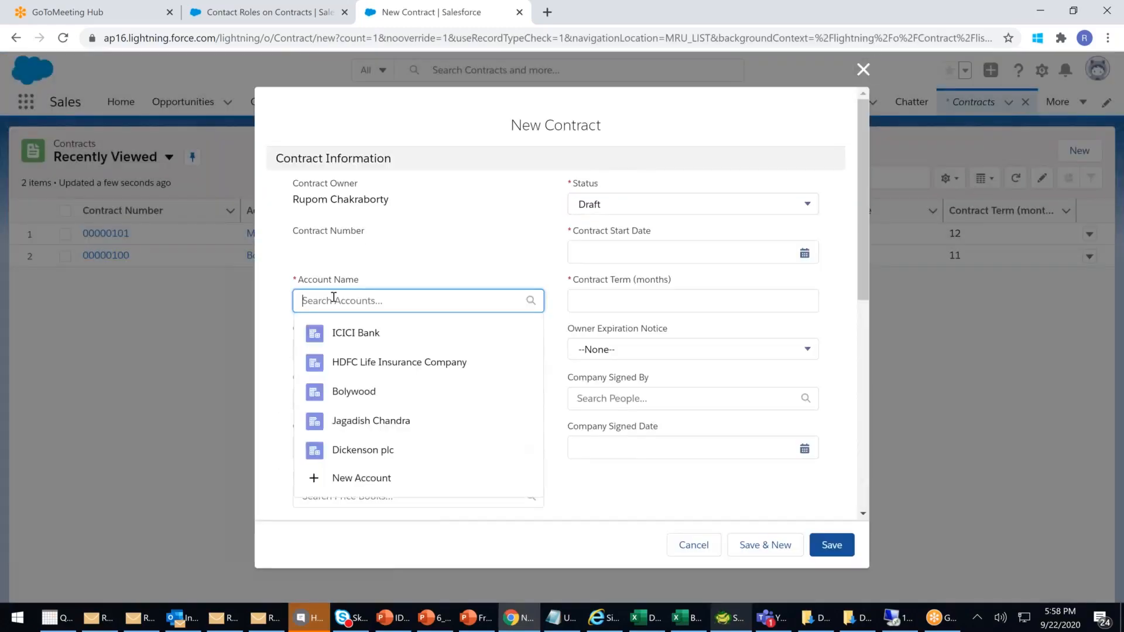
pyautogui.click(362, 393)
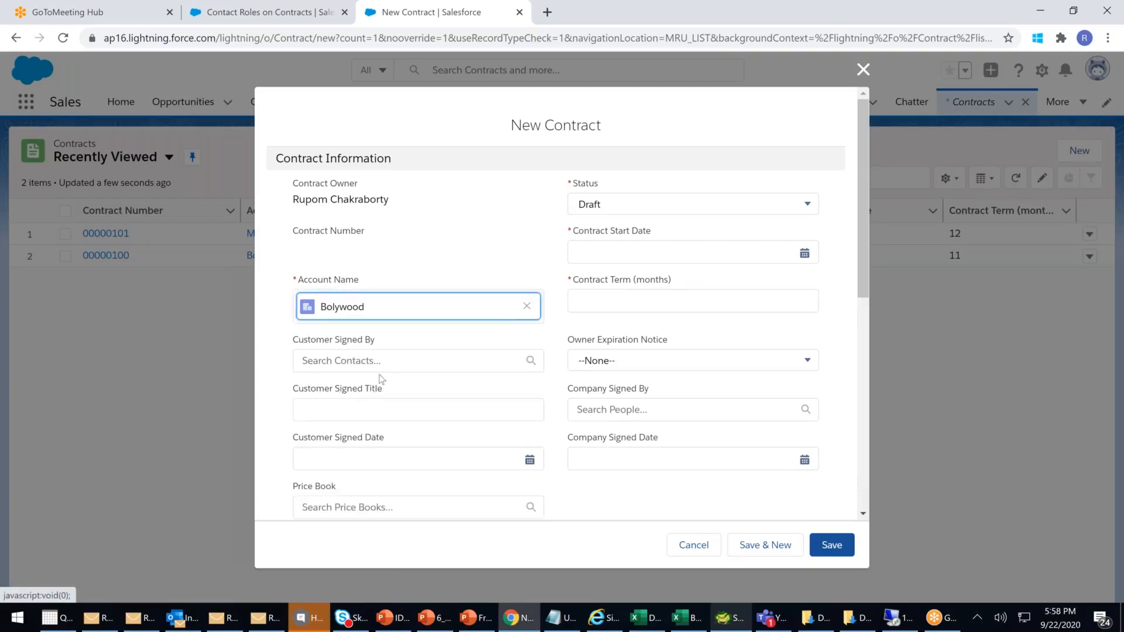
pyautogui.click(386, 363)
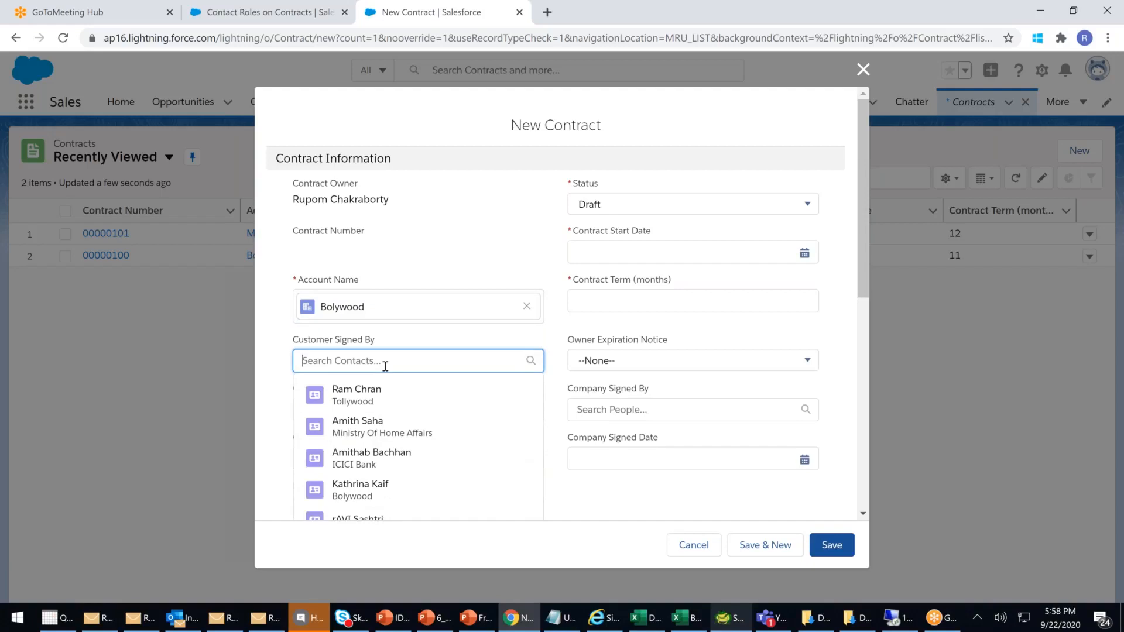
pyautogui.click(366, 396)
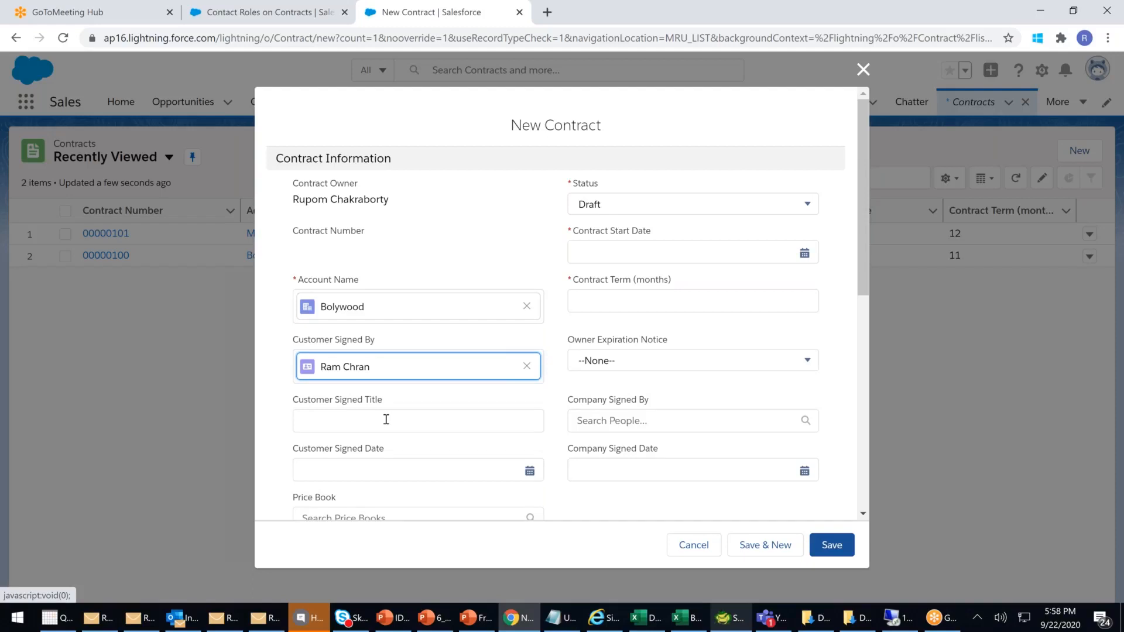
pyautogui.click(607, 247)
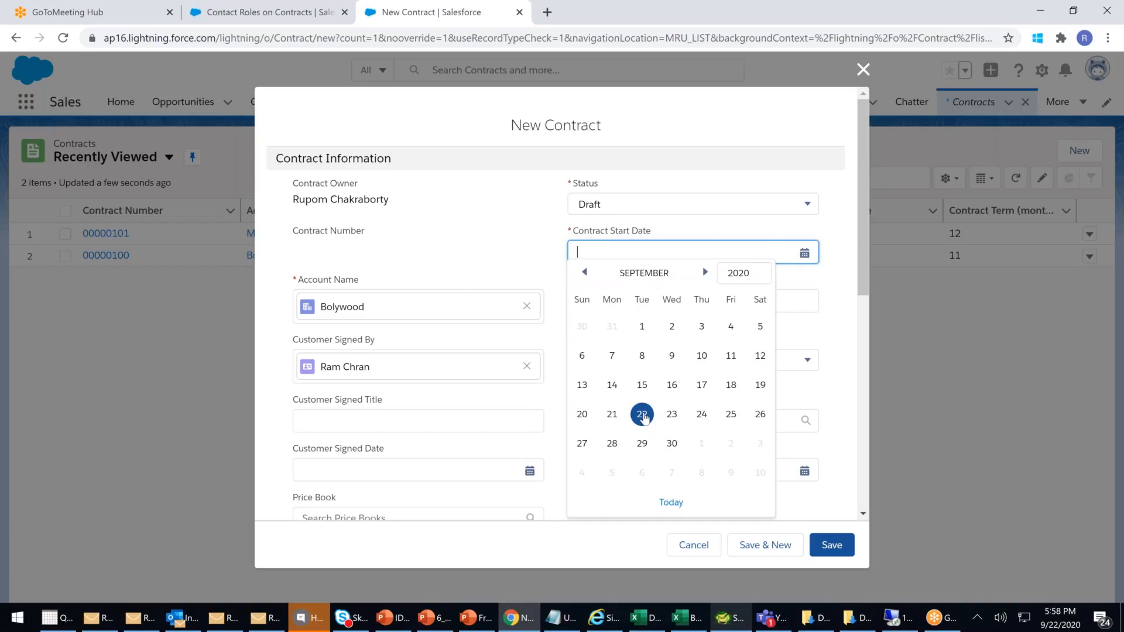
pyautogui.click(642, 413)
pyautogui.click(612, 298)
pyautogui.write('11')
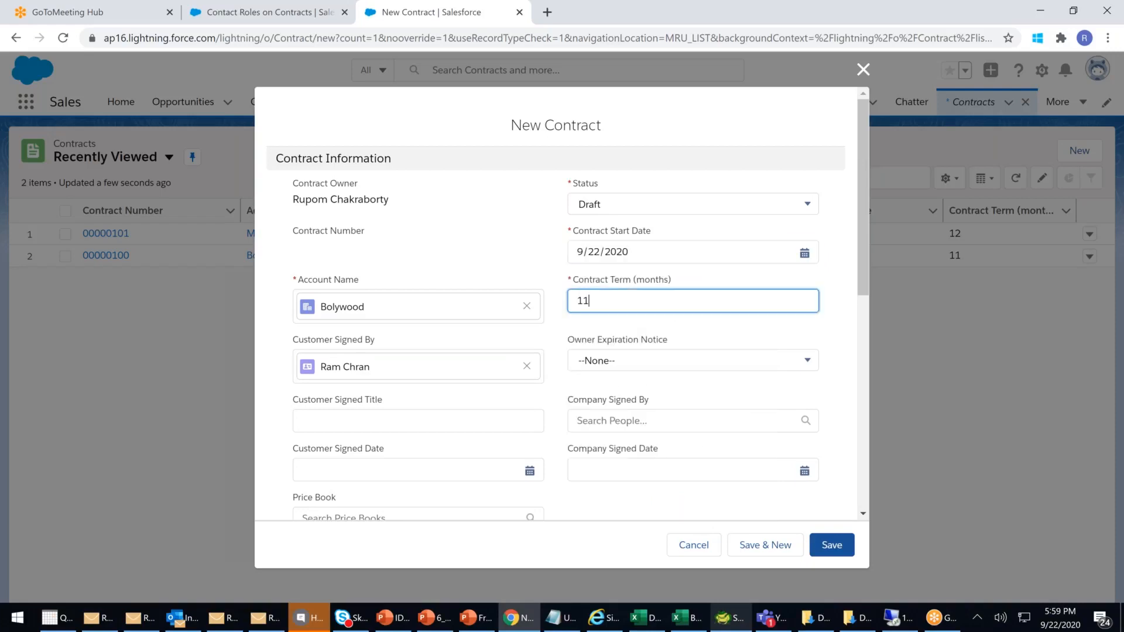
pyautogui.click(834, 547)
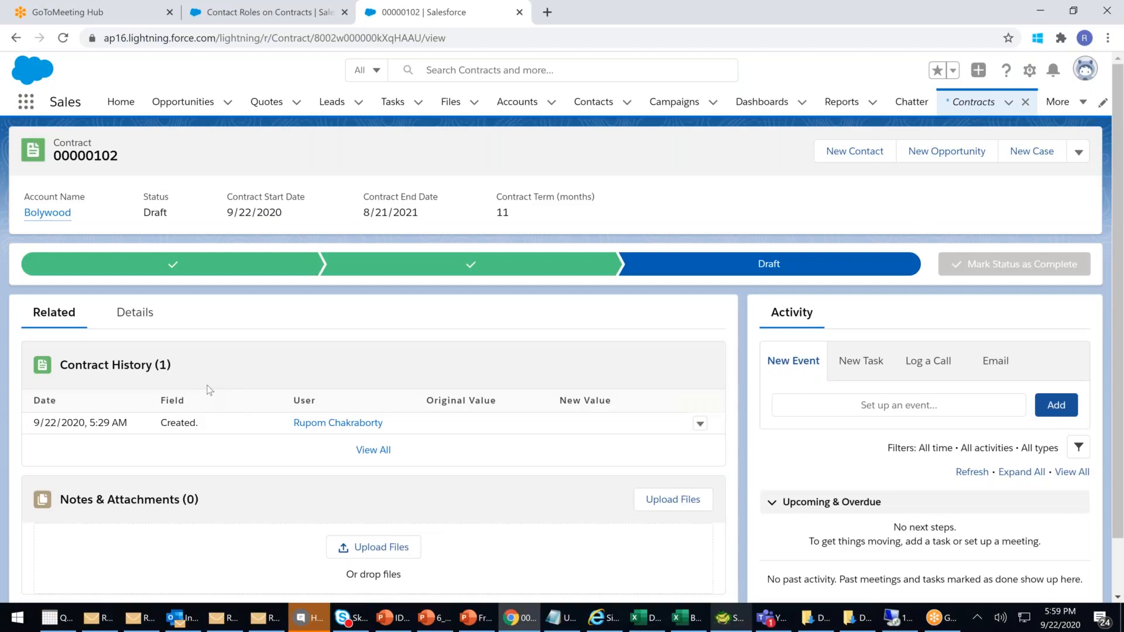
# - Go through Setup's Object Manager to the Contract object's page layouts
pyautogui.click(250, 17)
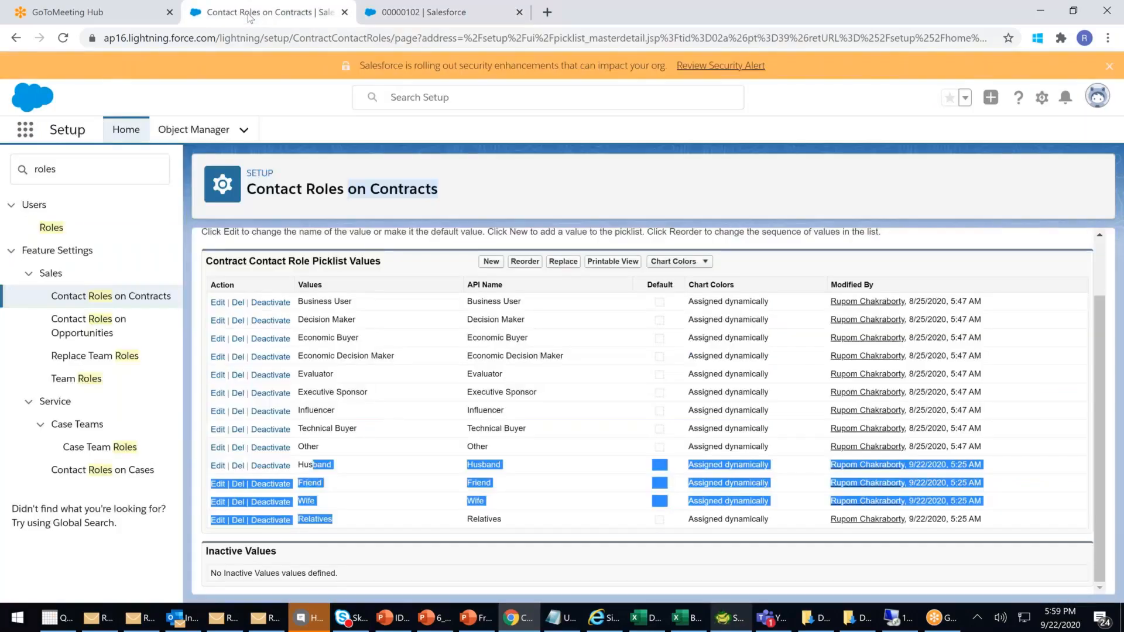
pyautogui.click(98, 178)
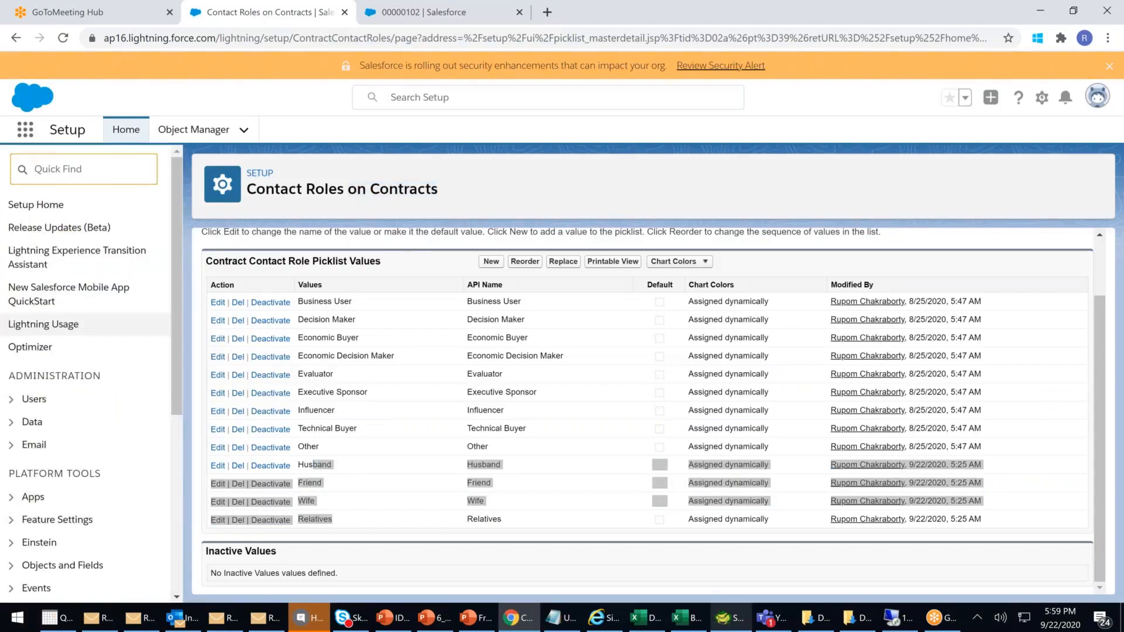
pyautogui.click(23, 565)
pyautogui.scroll(-3, 117, 459)
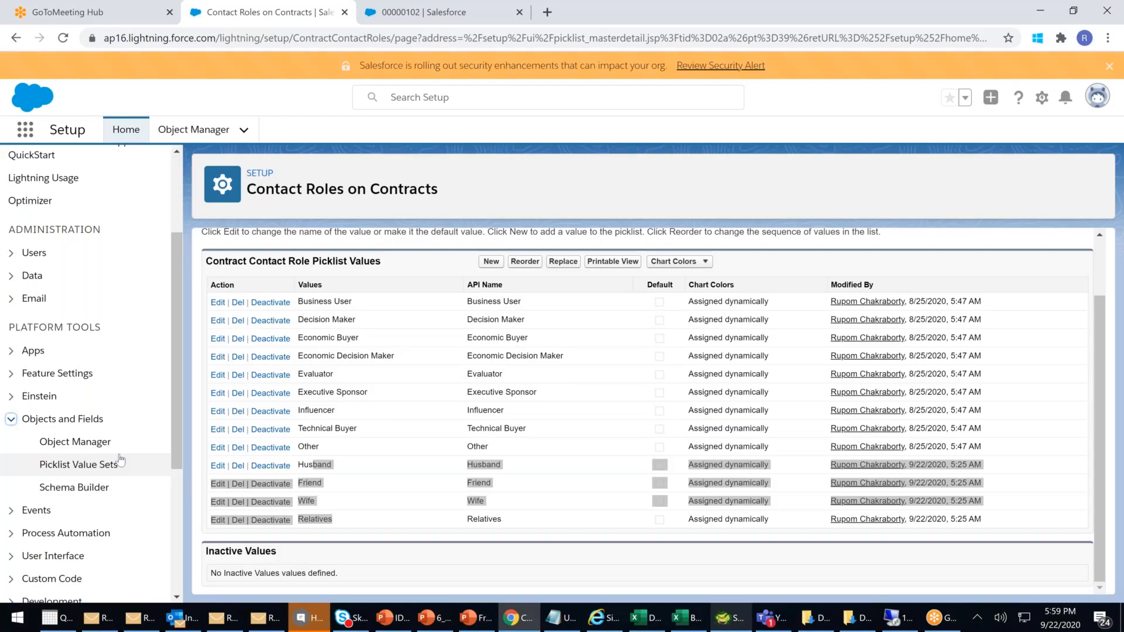
pyautogui.click(89, 447)
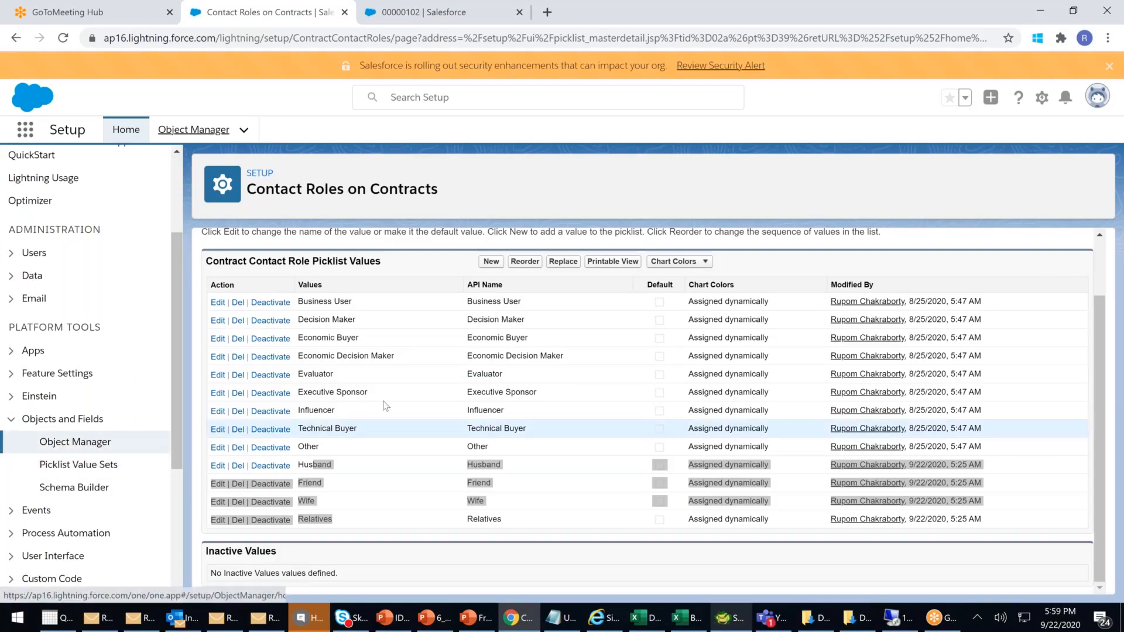
pyautogui.scroll(-3, 221, 383)
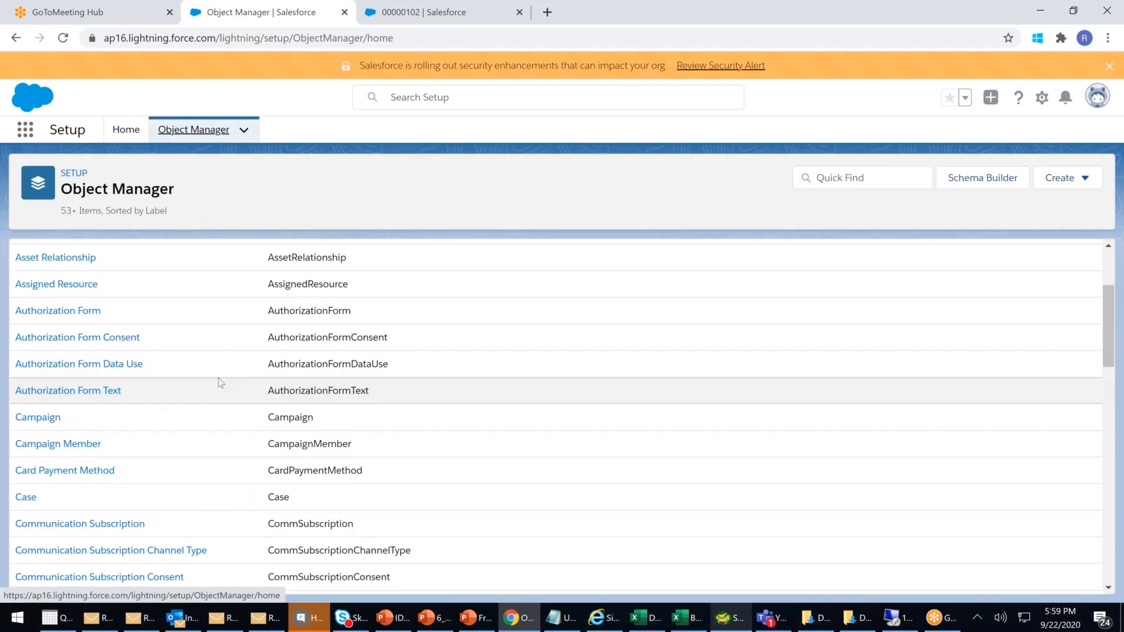
pyautogui.scroll(-4, 219, 387)
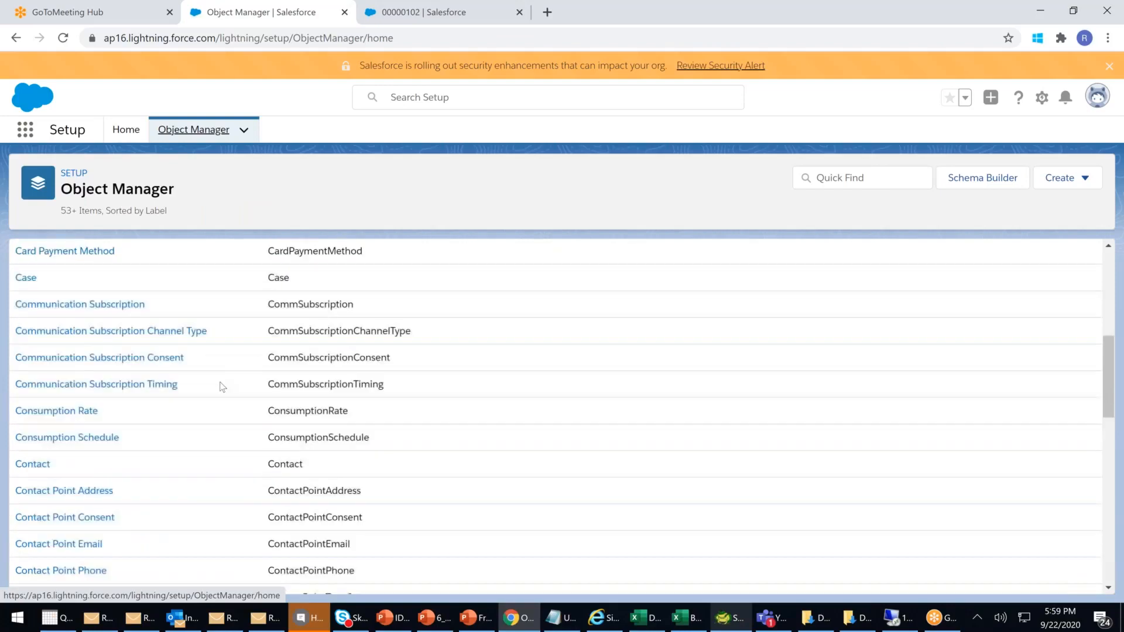
pyautogui.scroll(-3, 163, 481)
pyautogui.click(35, 530)
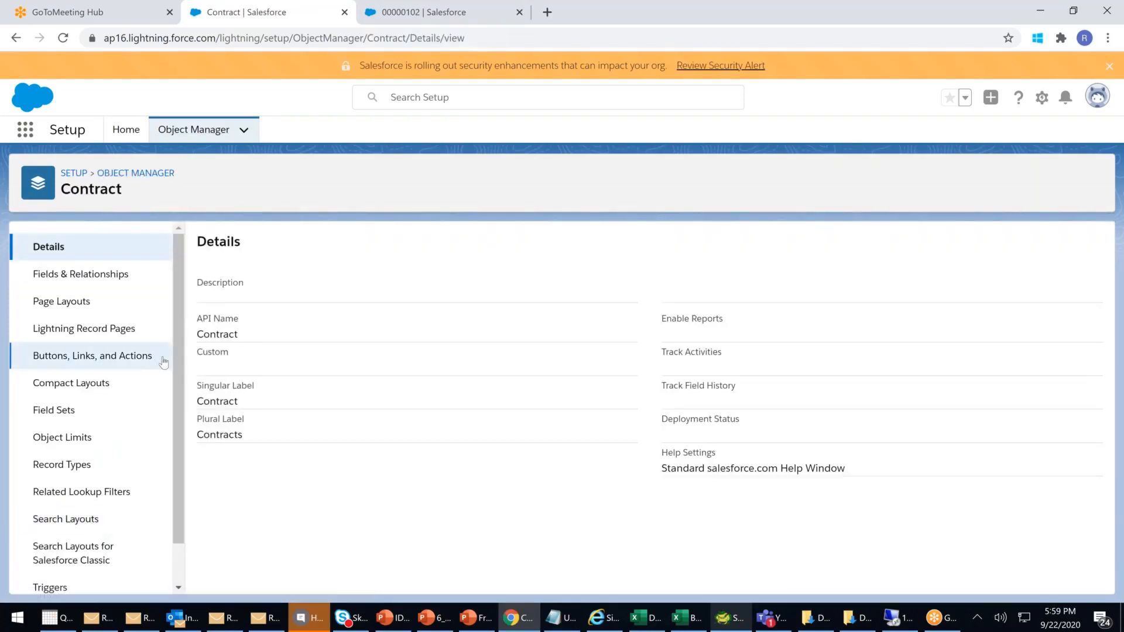
pyautogui.click(57, 303)
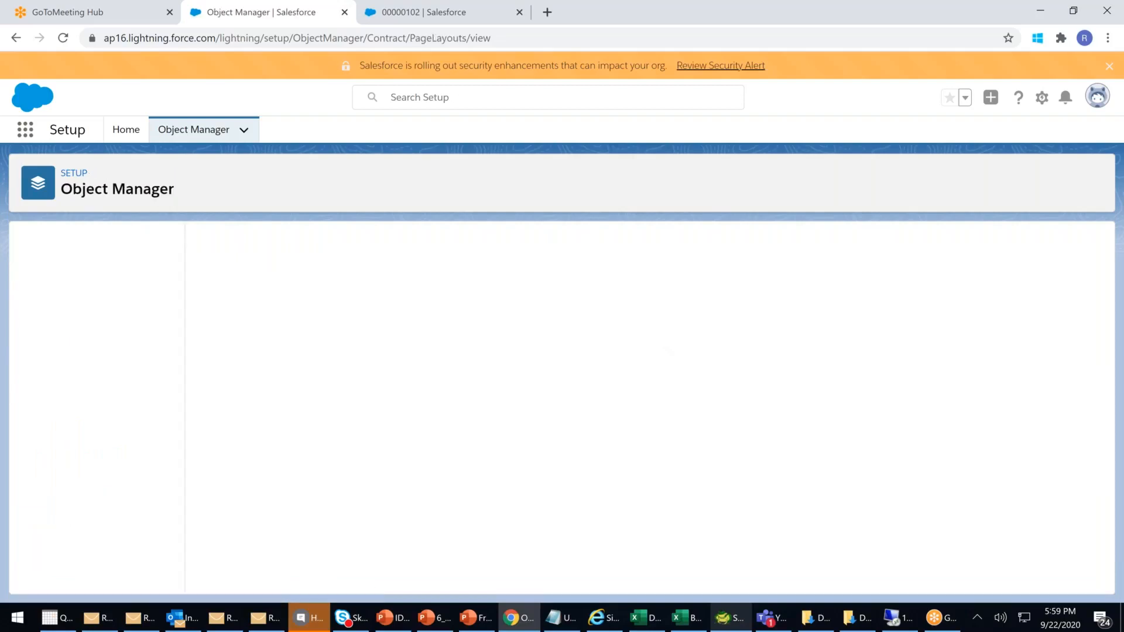
# - Drag Contact Roles into the Contract Layout's related lists and save, overwriting users' customizations
pyautogui.click(232, 311)
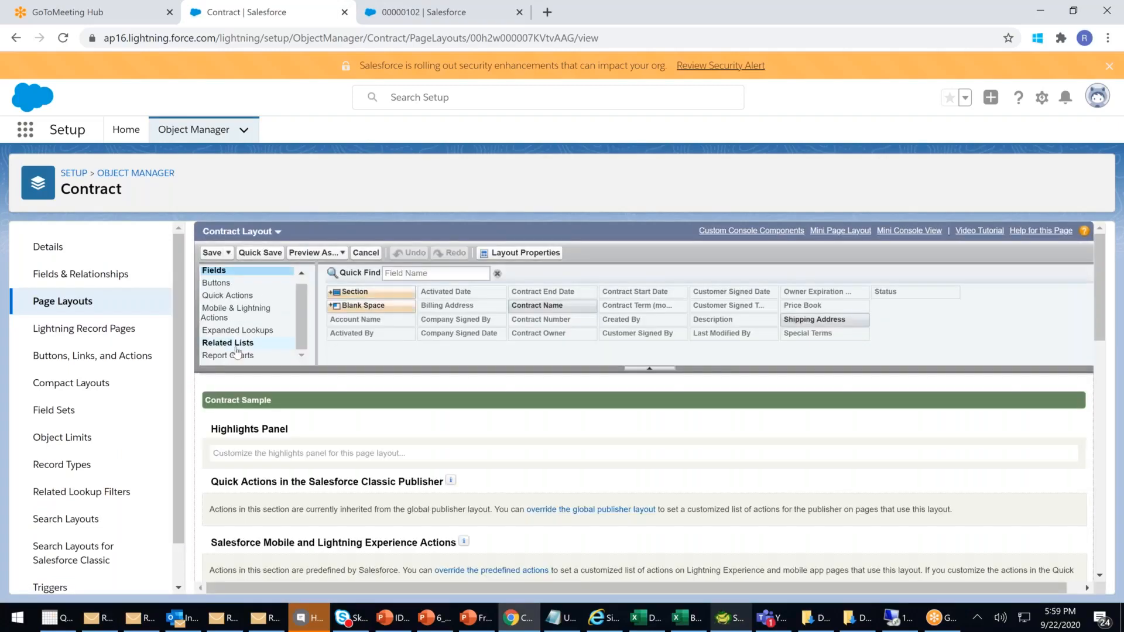
pyautogui.scroll(-10, 236, 351)
pyautogui.scroll(-1, 237, 352)
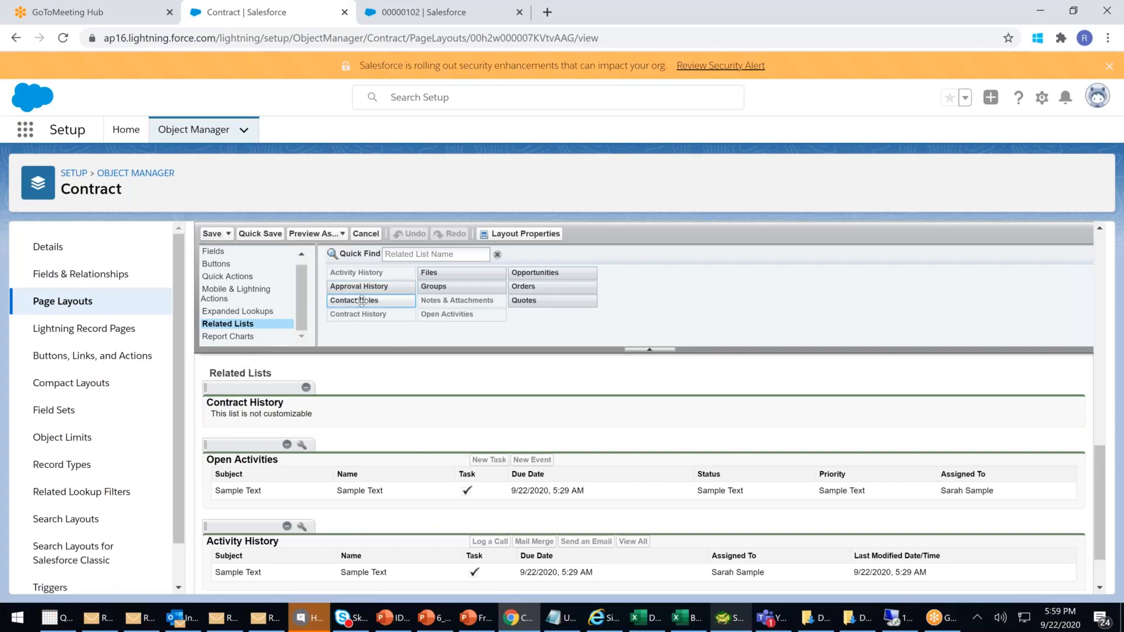
pyautogui.moveTo(361, 302); pyautogui.dragTo(294, 394)
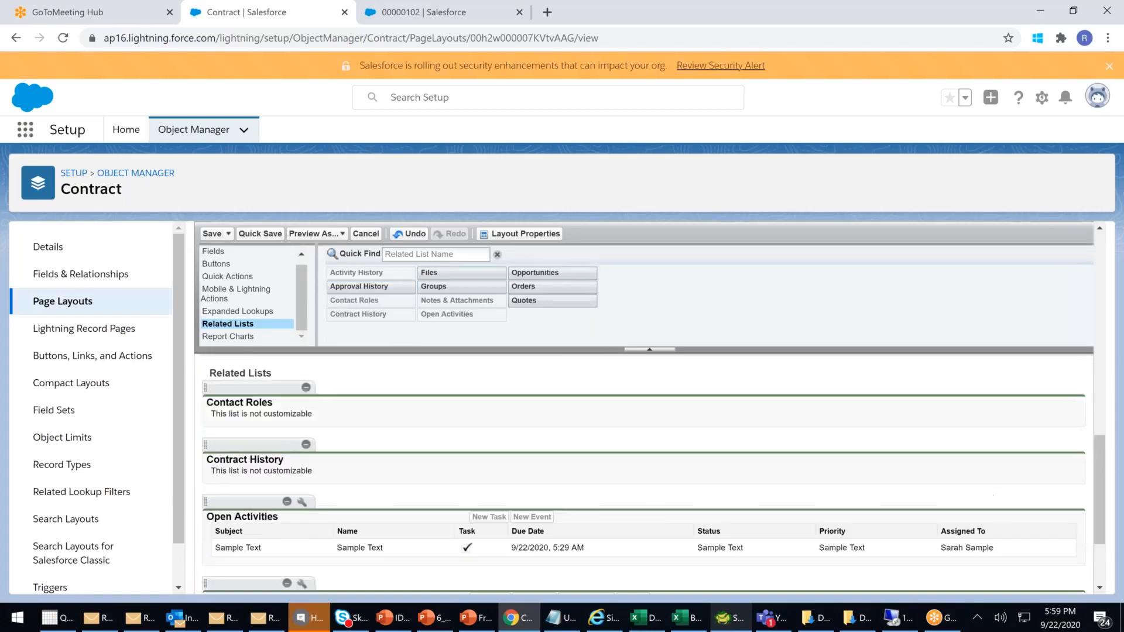
pyautogui.click(212, 233)
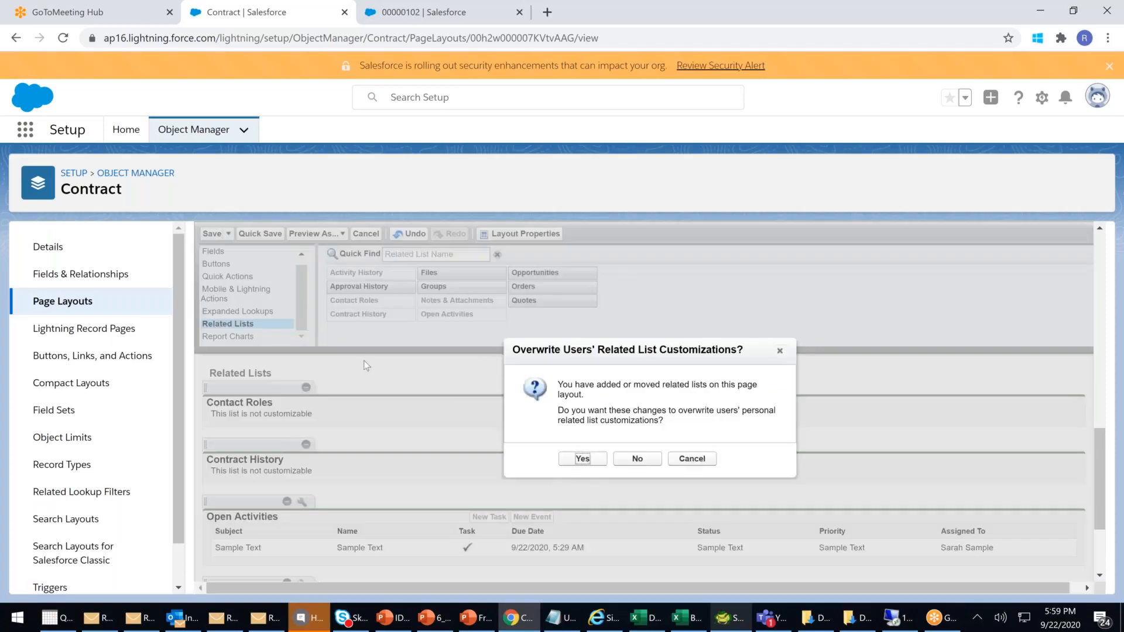
pyautogui.click(583, 459)
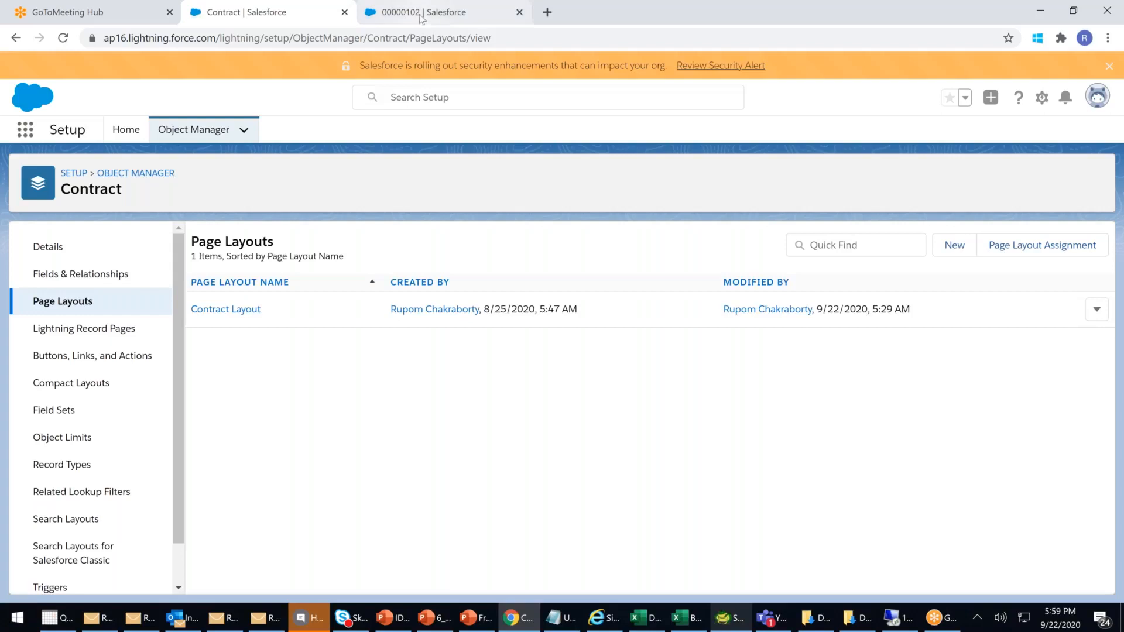
pyautogui.click(420, 18)
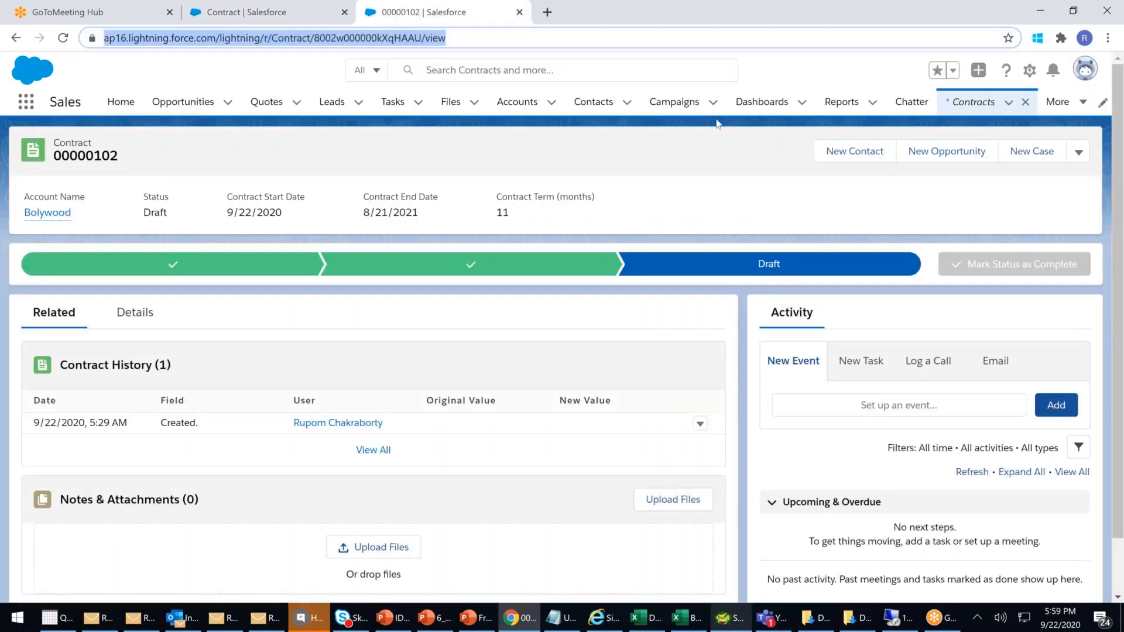
# - Reload contract 00000102 and add the Tollywood contact as a Friend contact role
pyautogui.press('F5')
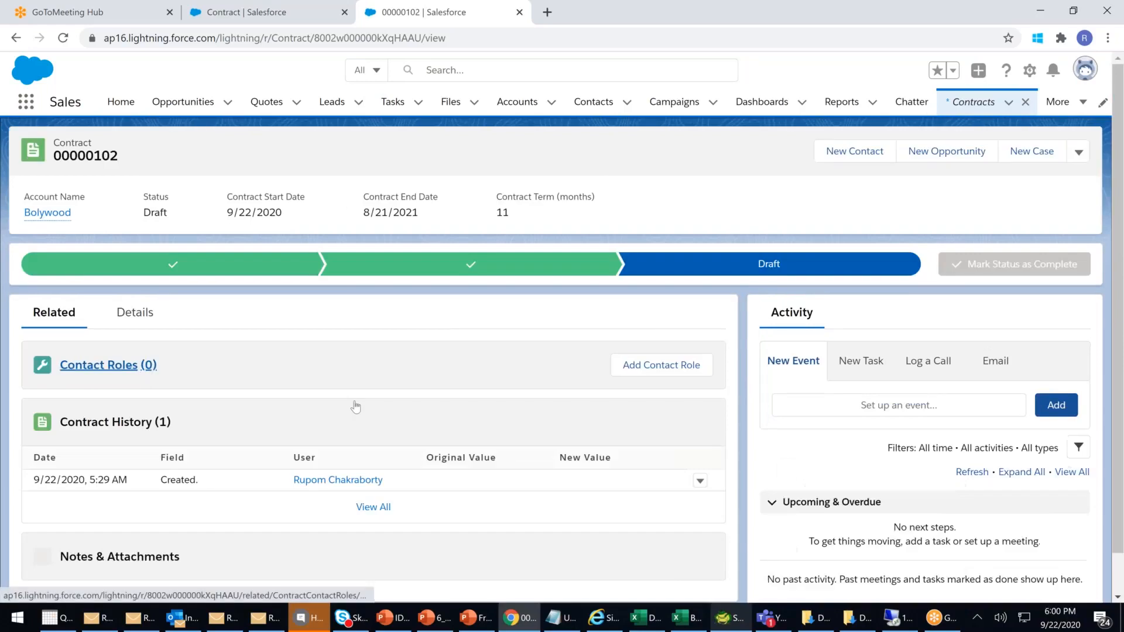
pyautogui.moveTo(85, 365); pyautogui.dragTo(195, 354)
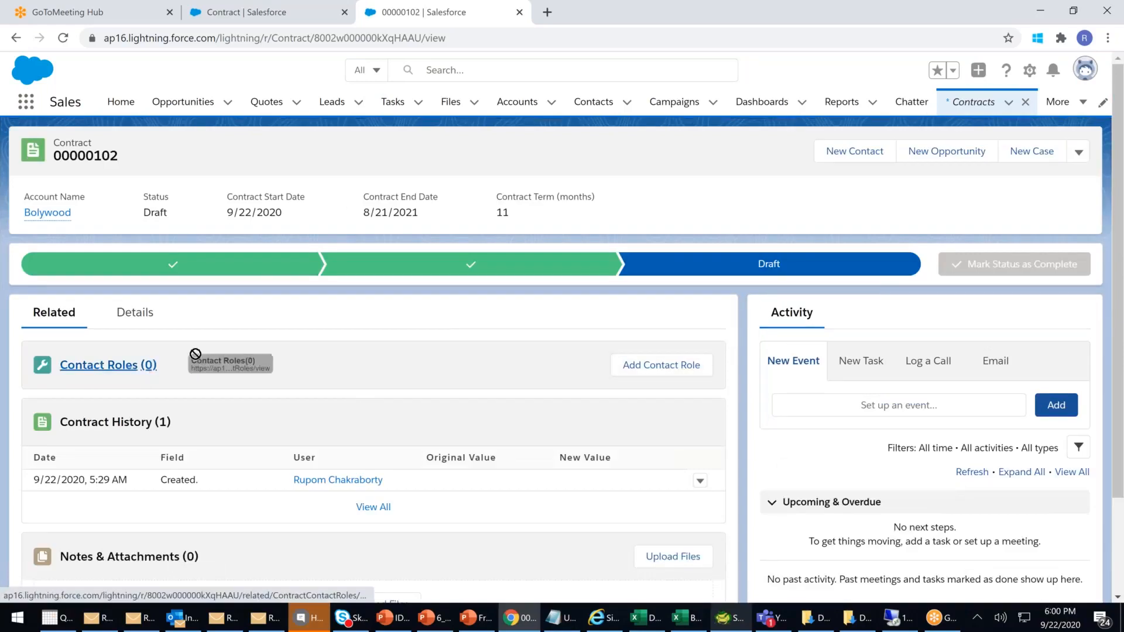
pyautogui.click(687, 372)
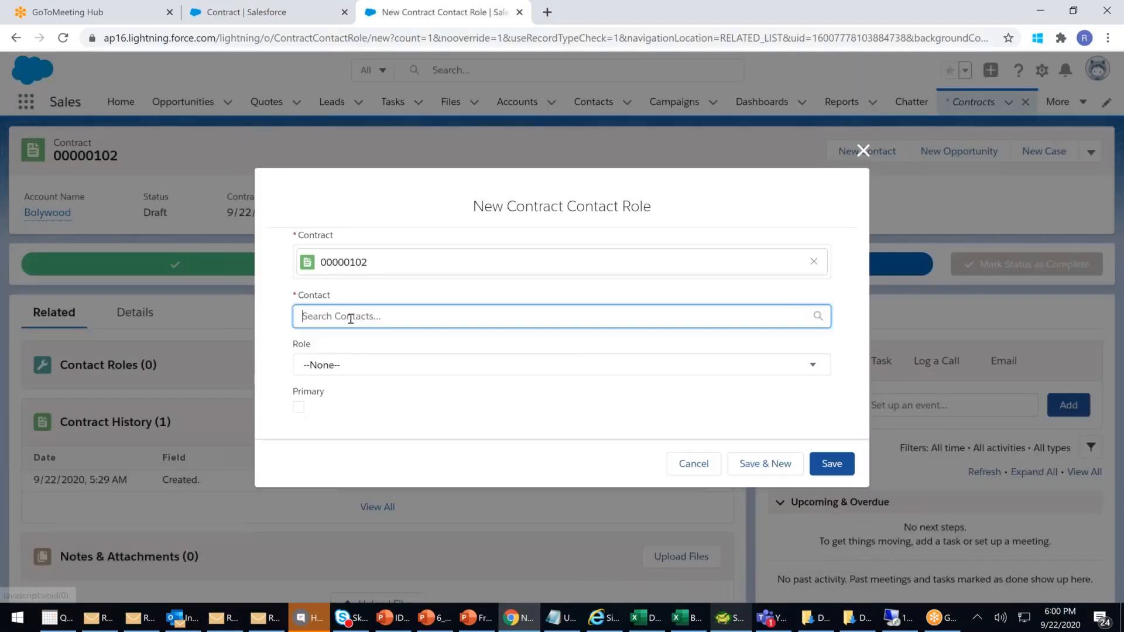
pyautogui.click(346, 321)
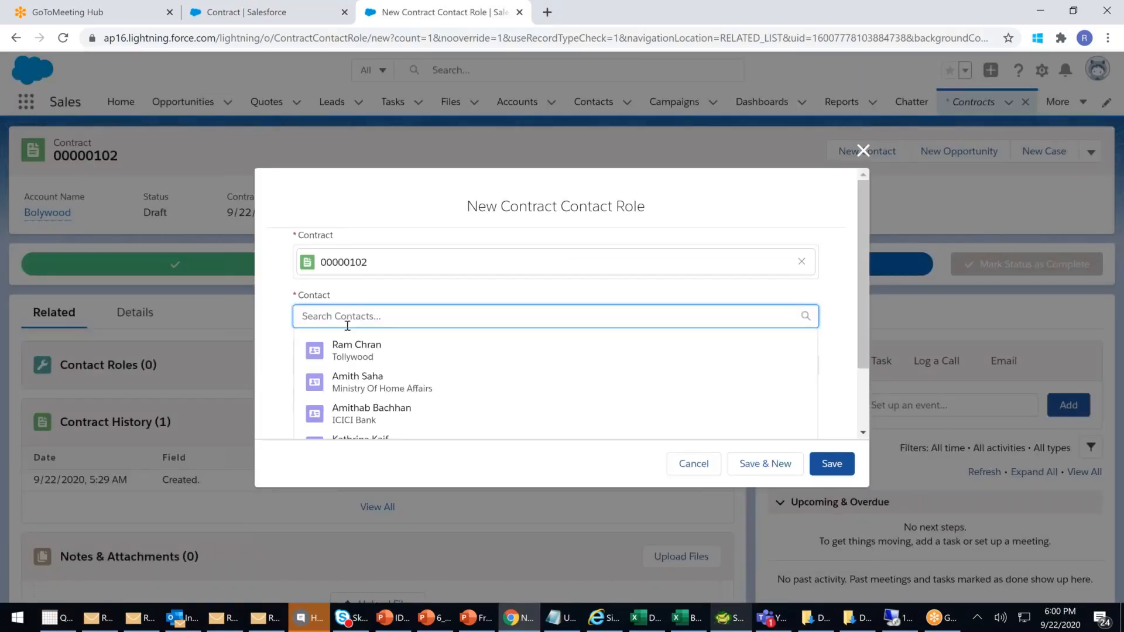
pyautogui.click(358, 360)
pyautogui.click(348, 375)
pyautogui.scroll(-3, 363, 374)
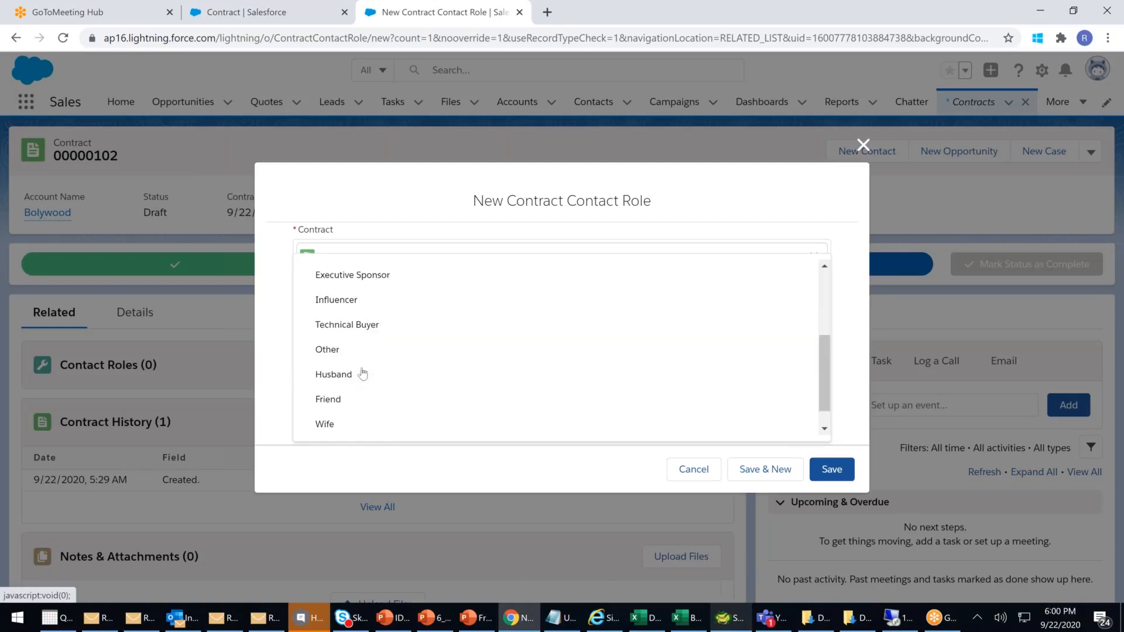
pyautogui.click(326, 399)
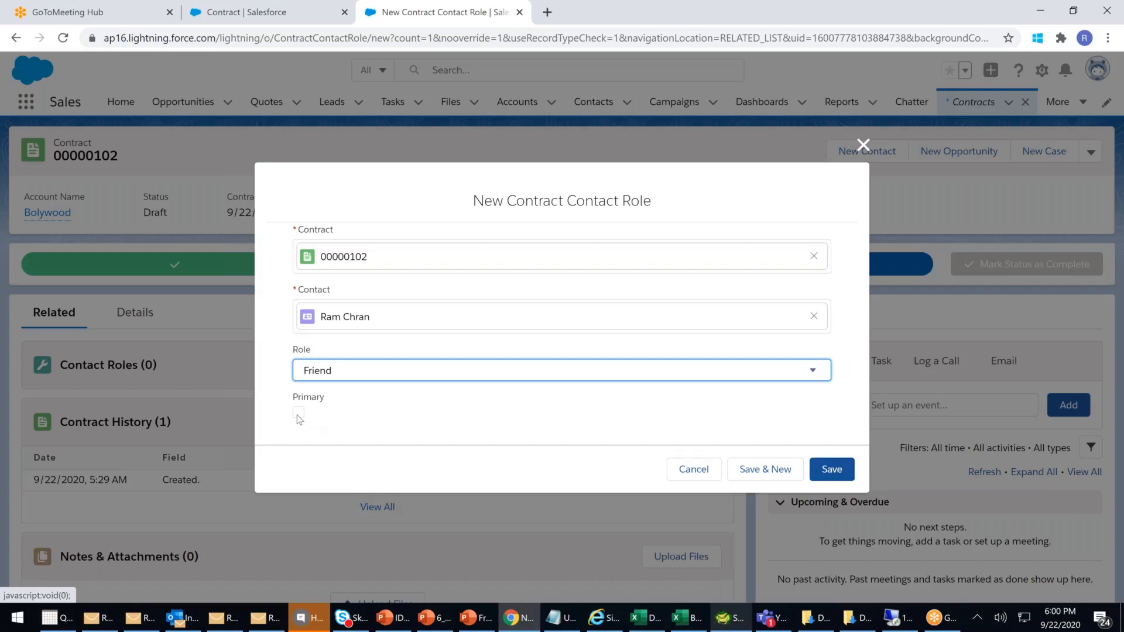
pyautogui.click(848, 472)
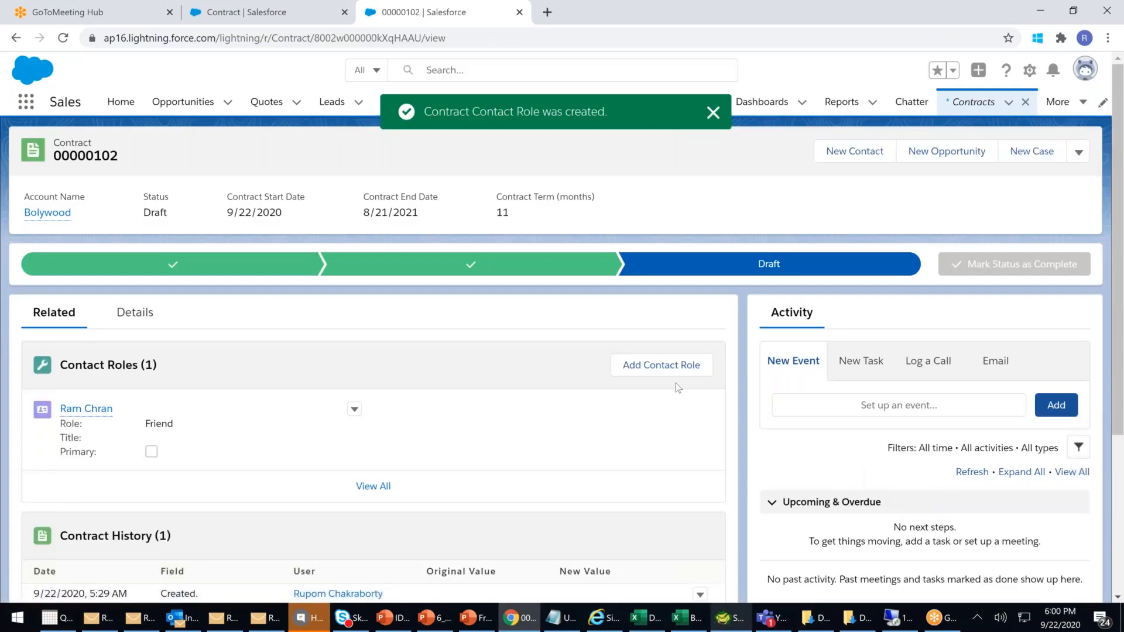
pyautogui.click(674, 368)
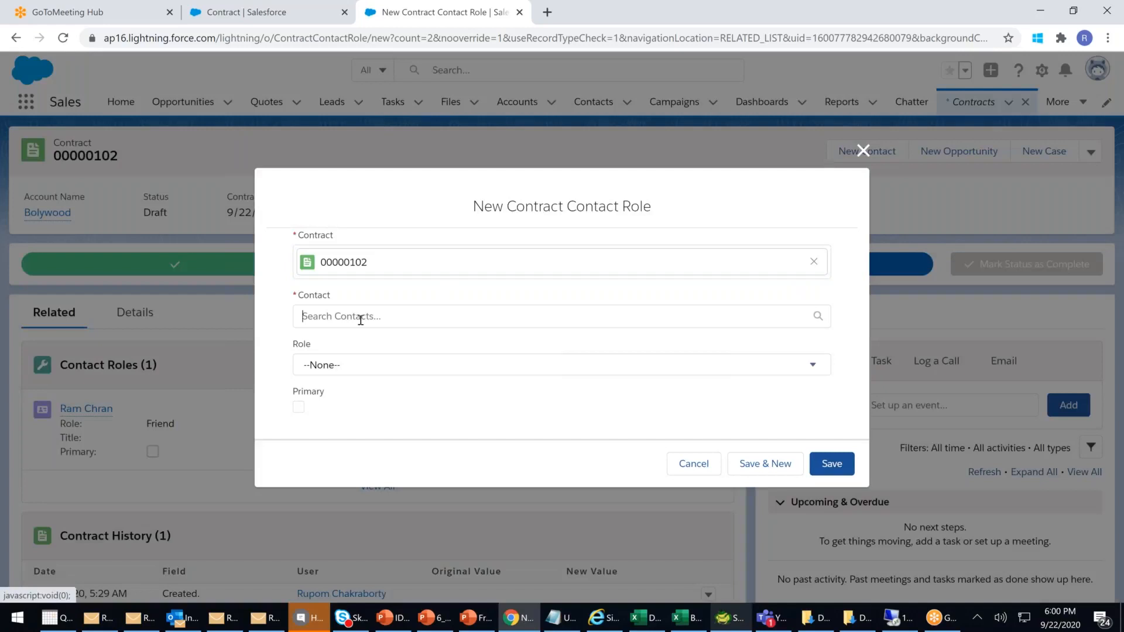
pyautogui.click(360, 320)
# - Search for the second contact, save it with the Relatives role, and dismiss the confirmation
pyautogui.scroll(-2, 360, 320)
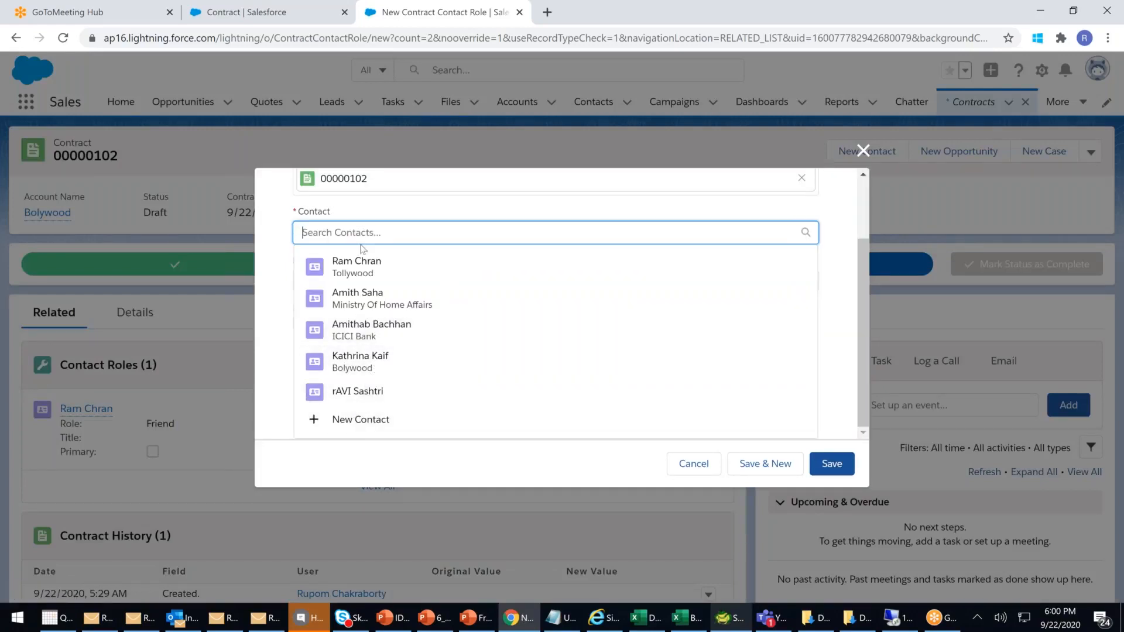
pyautogui.write('kare')
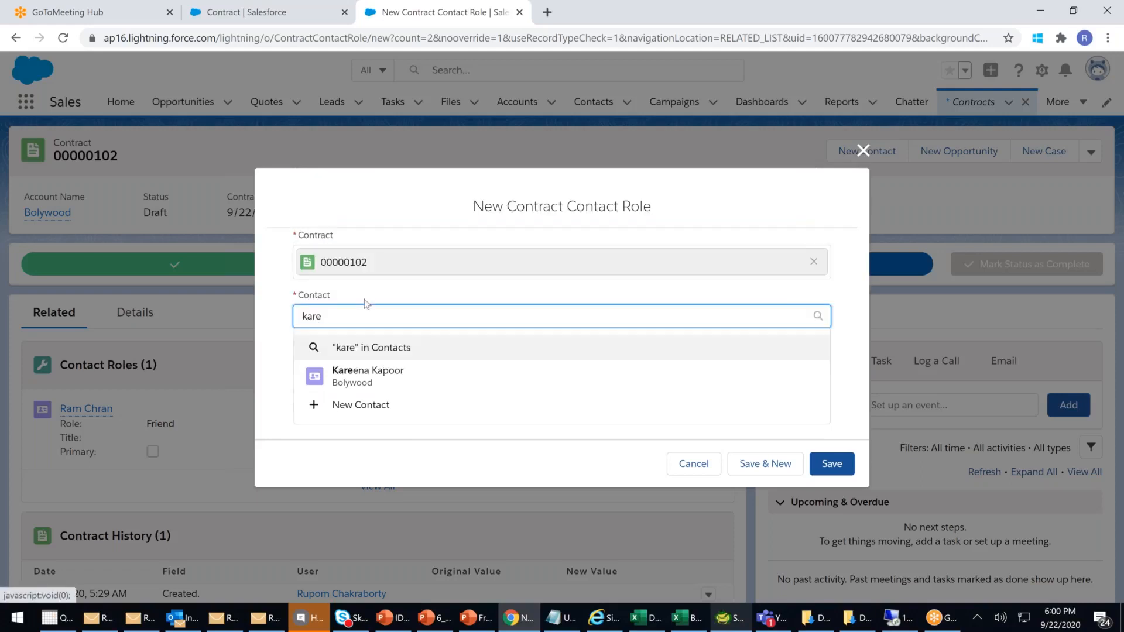
pyautogui.click(363, 374)
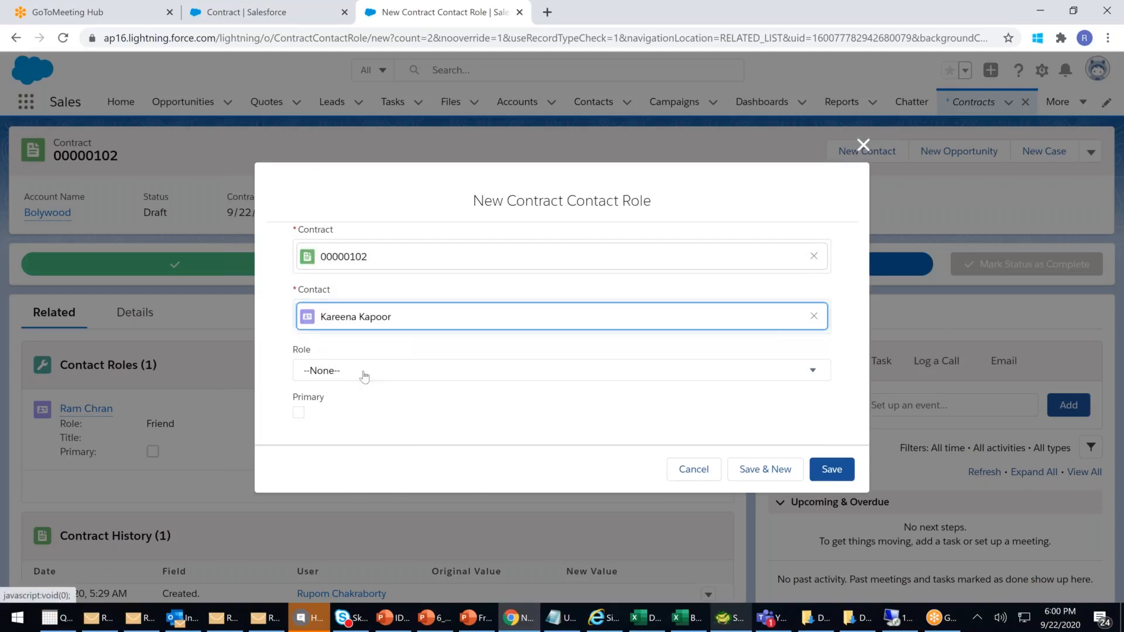
pyautogui.click(364, 375)
pyautogui.scroll(-5, 380, 393)
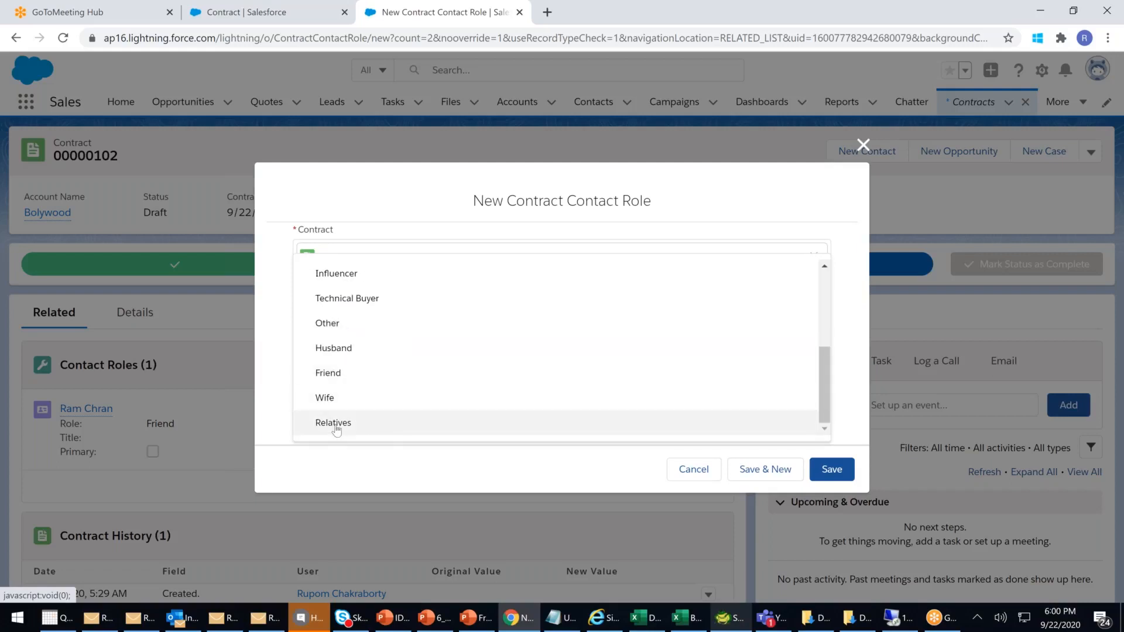
pyautogui.click(339, 425)
pyautogui.click(834, 470)
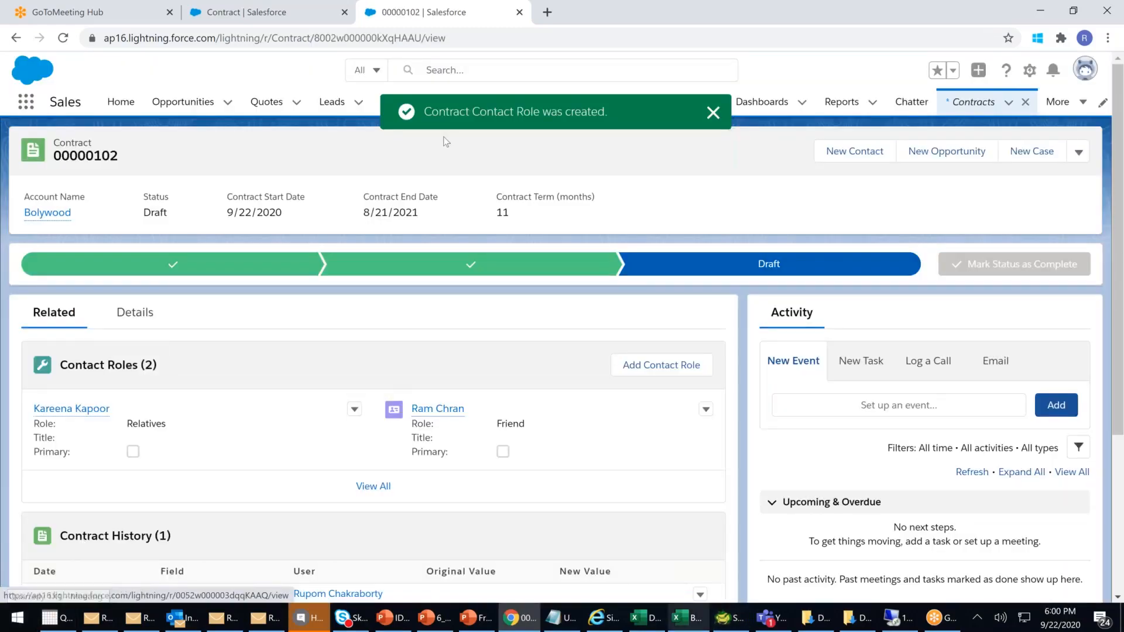
pyautogui.click(714, 117)
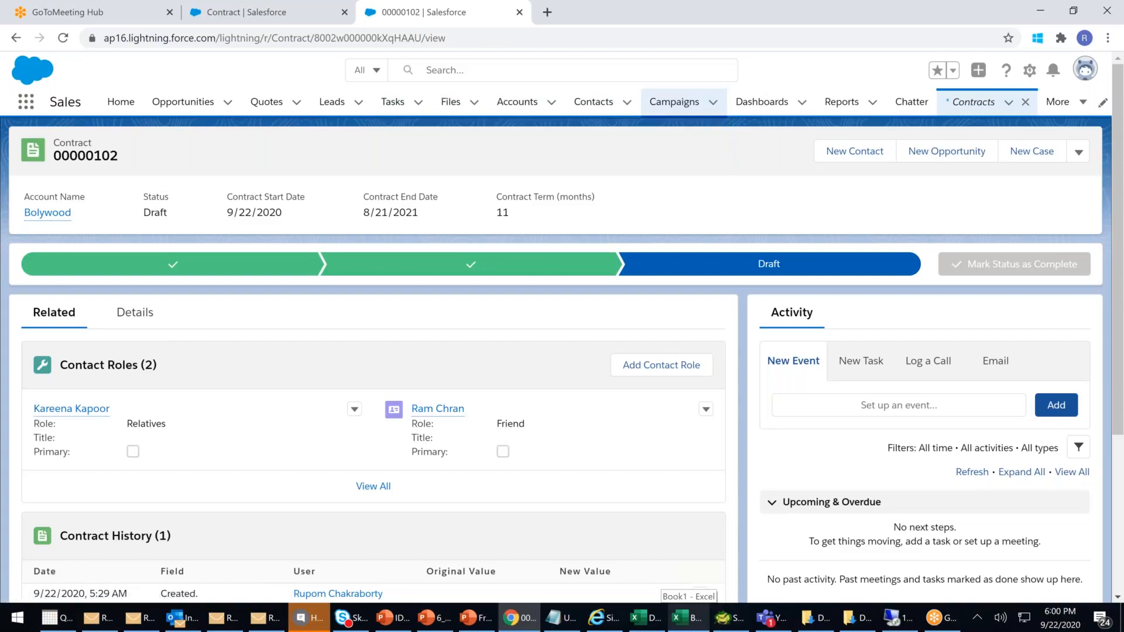
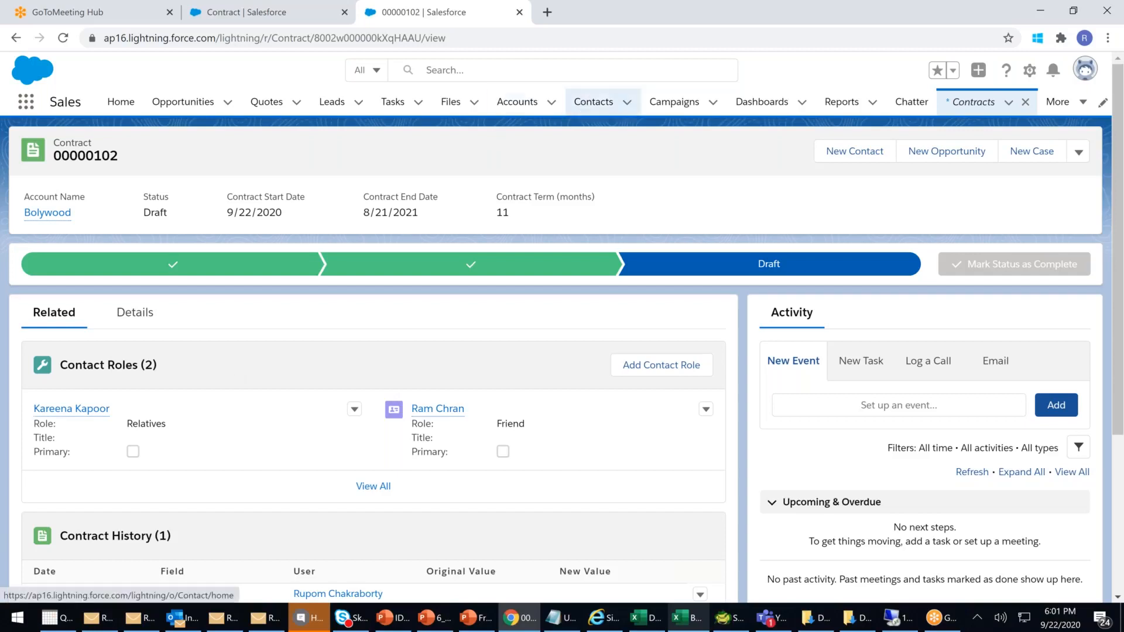
# - Return to Setup Home and search the setup menu for 'roles'
pyautogui.click(239, 9)
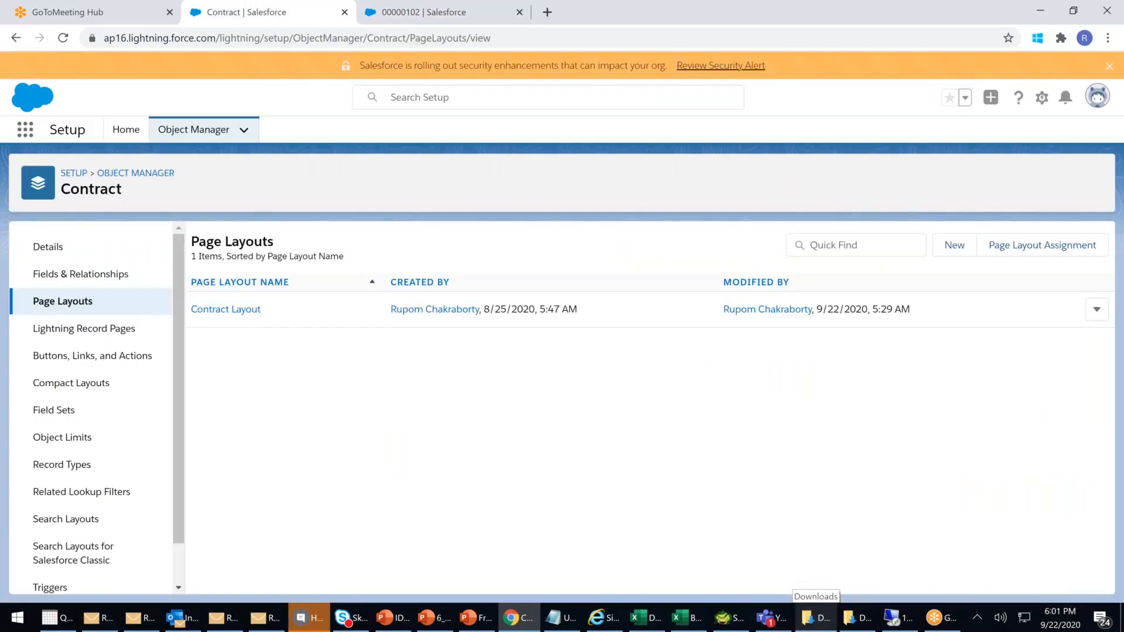
pyautogui.click(73, 173)
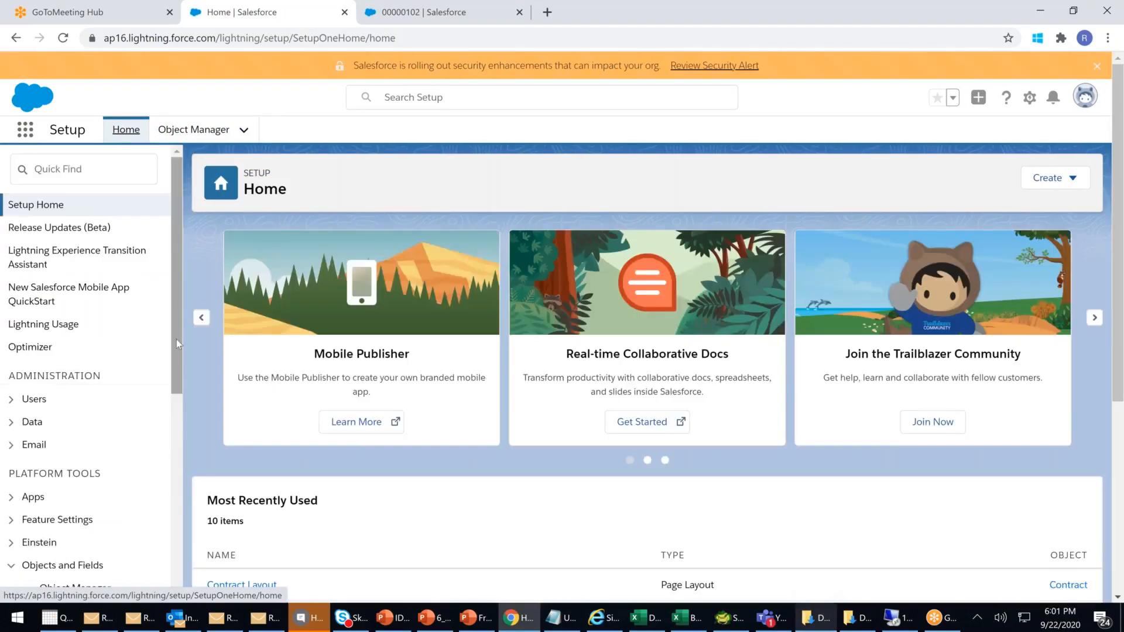
pyautogui.click(63, 168)
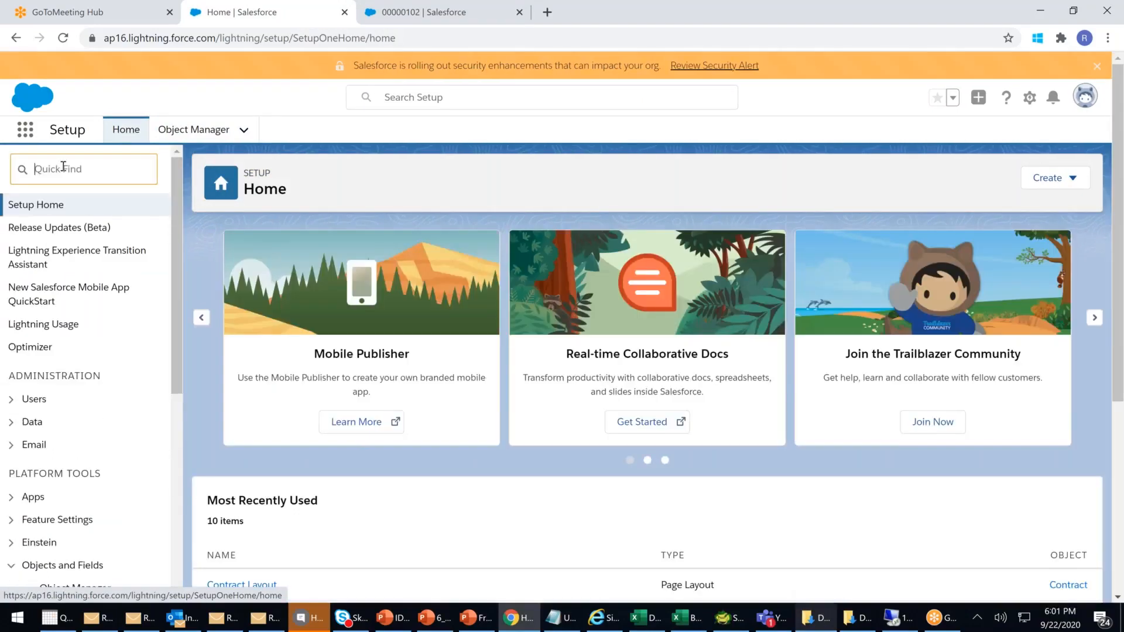
pyautogui.write('r')
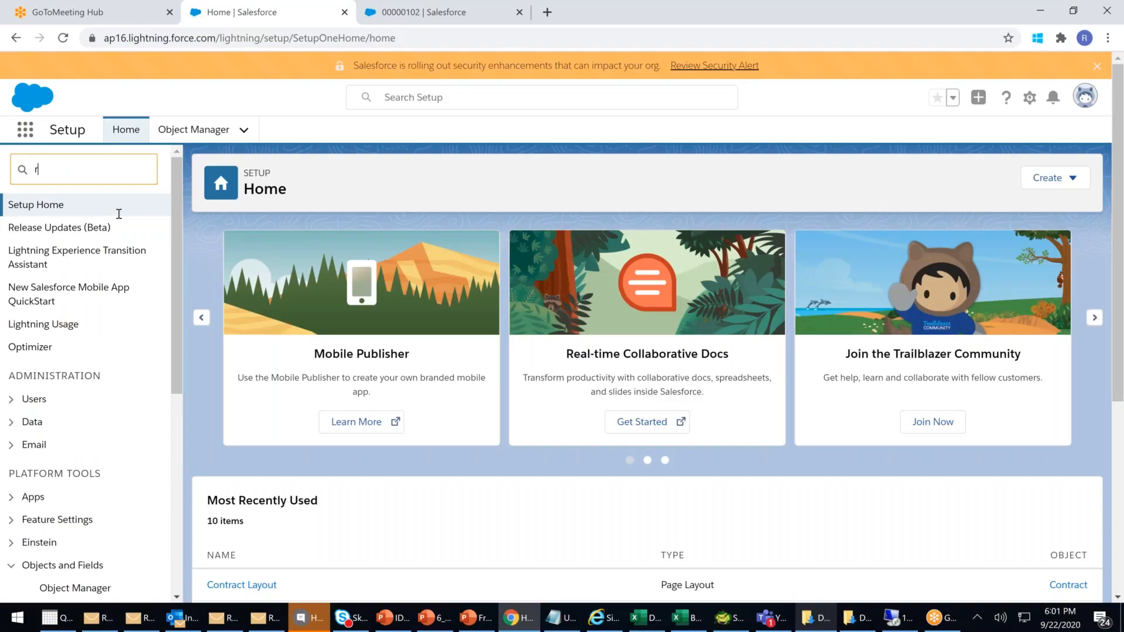
pyautogui.write('oles')
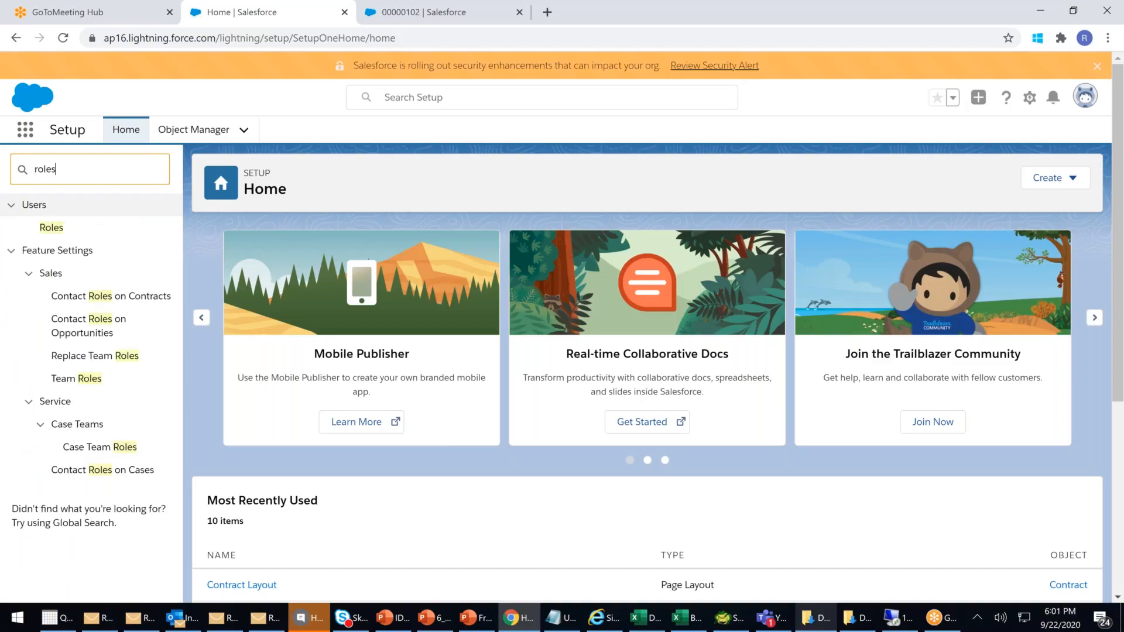
# - Add Spouse and Well-wishers to the Contact Roles on Opportunities picklist, correcting 'WelWishers', and save
pyautogui.click(93, 331)
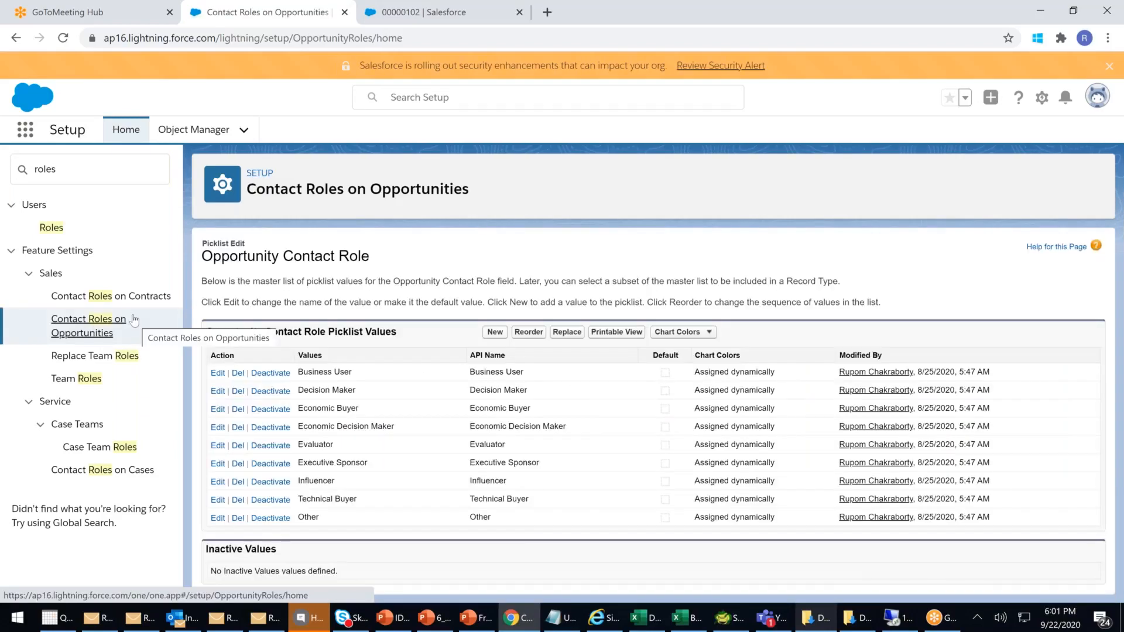
pyautogui.click(491, 334)
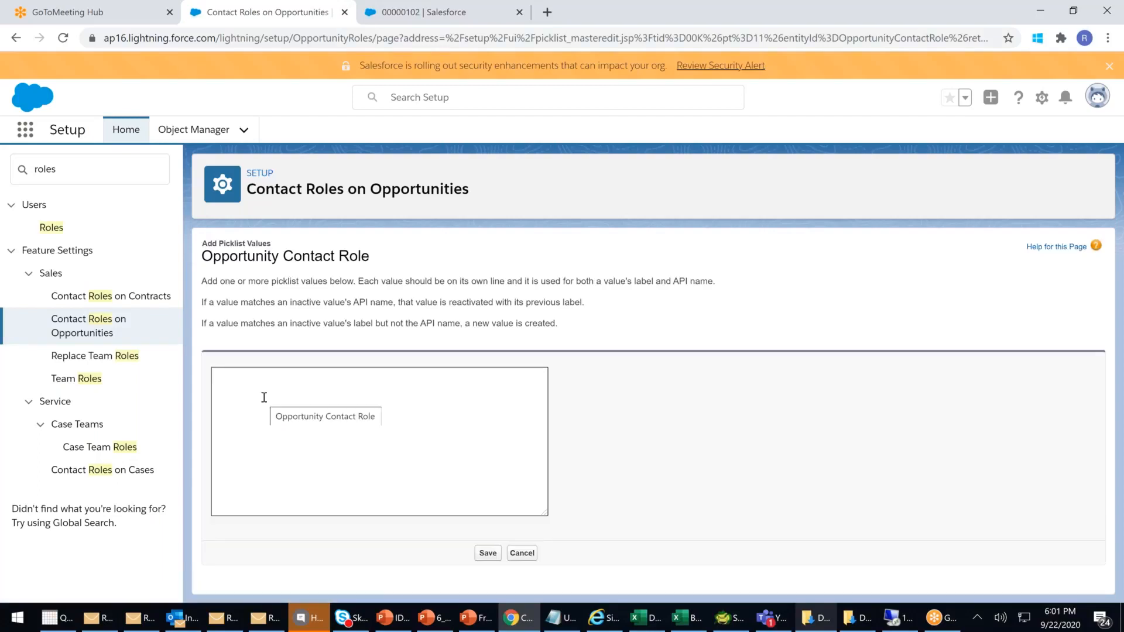
pyautogui.write('Hus')
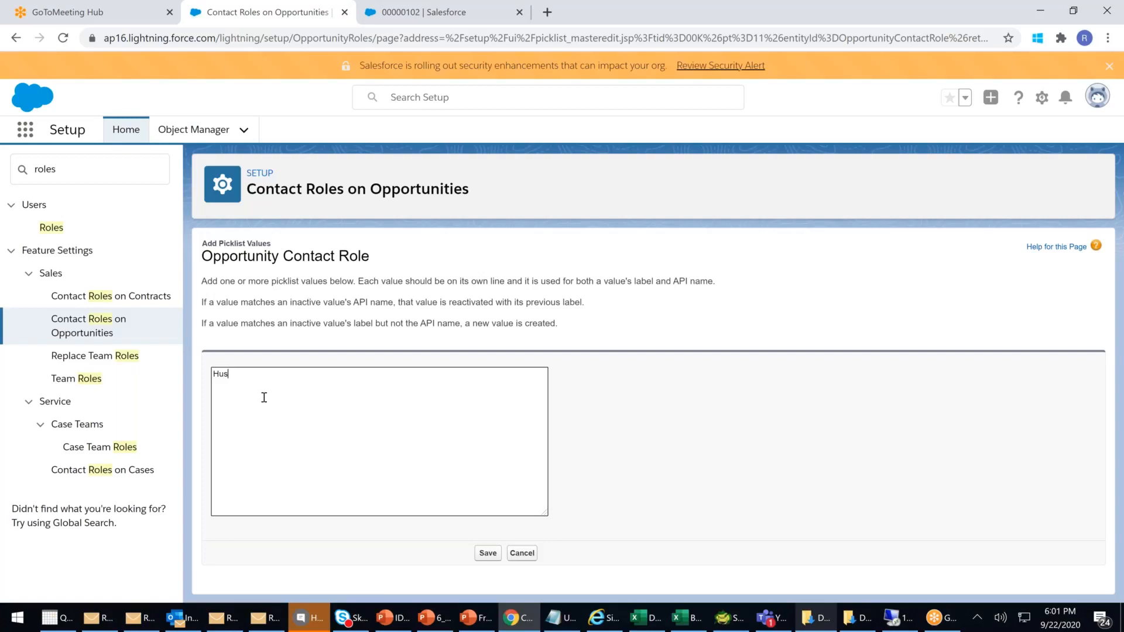
pyautogui.write('band')
pyautogui.press('BackSpace')
pyautogui.press('BackSpace')
pyautogui.press('BackSpace')
pyautogui.press('BackSpace')
pyautogui.press('BackSpace')
pyautogui.press('BackSpace')
pyautogui.press('BackSpace')
pyautogui.write('Spous')
pyautogui.write('e ')
pyautogui.write('WelWishers')
pyautogui.rightClick(241, 383)
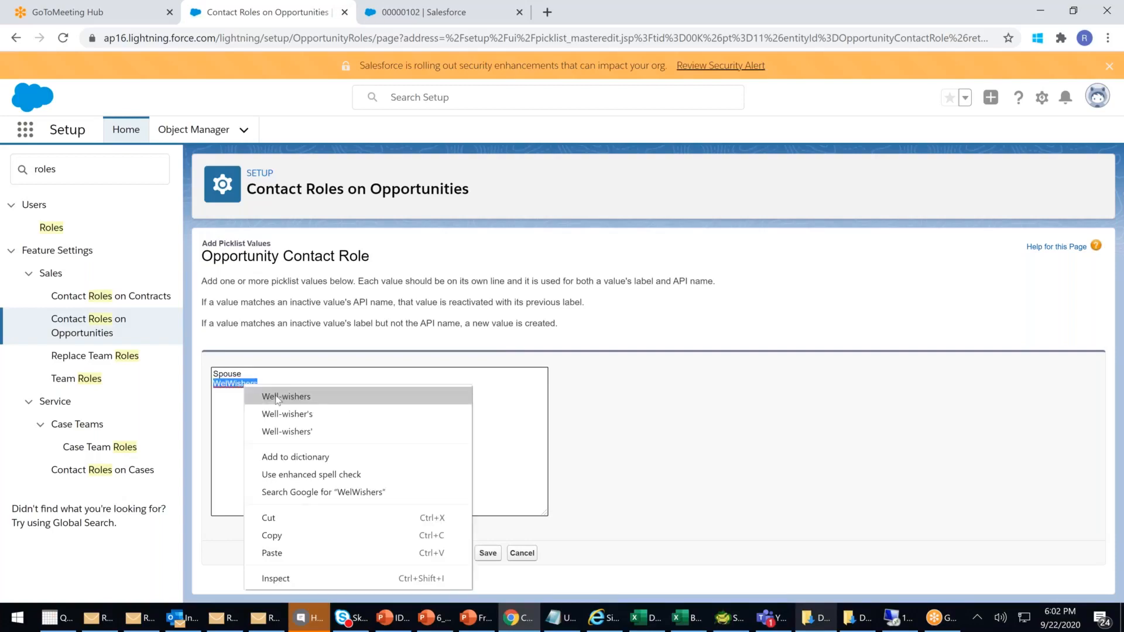
pyautogui.click(275, 396)
pyautogui.click(489, 558)
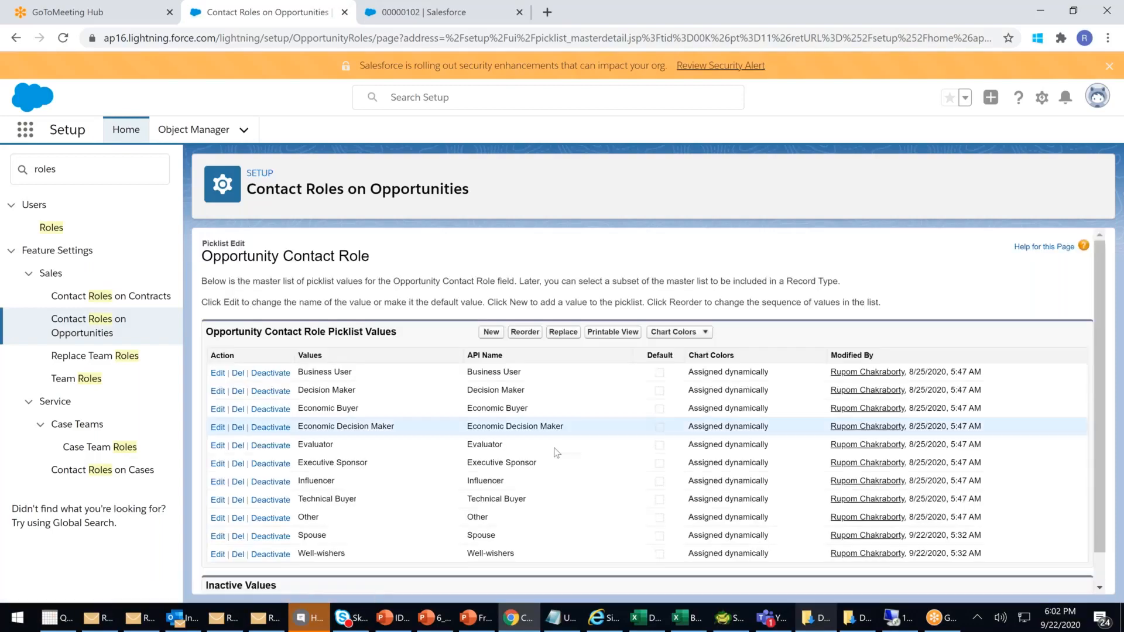
pyautogui.scroll(-1, 513, 520)
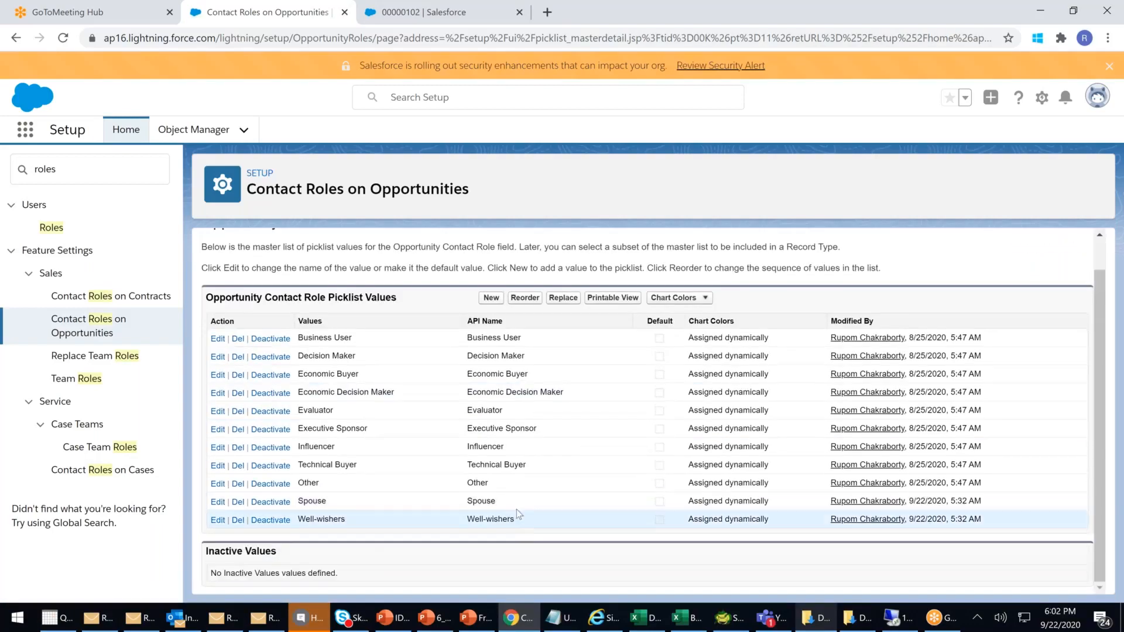
# - Reload the Opportunities list in the Sales app and review the TEST opportunity's details
pyautogui.click(403, 21)
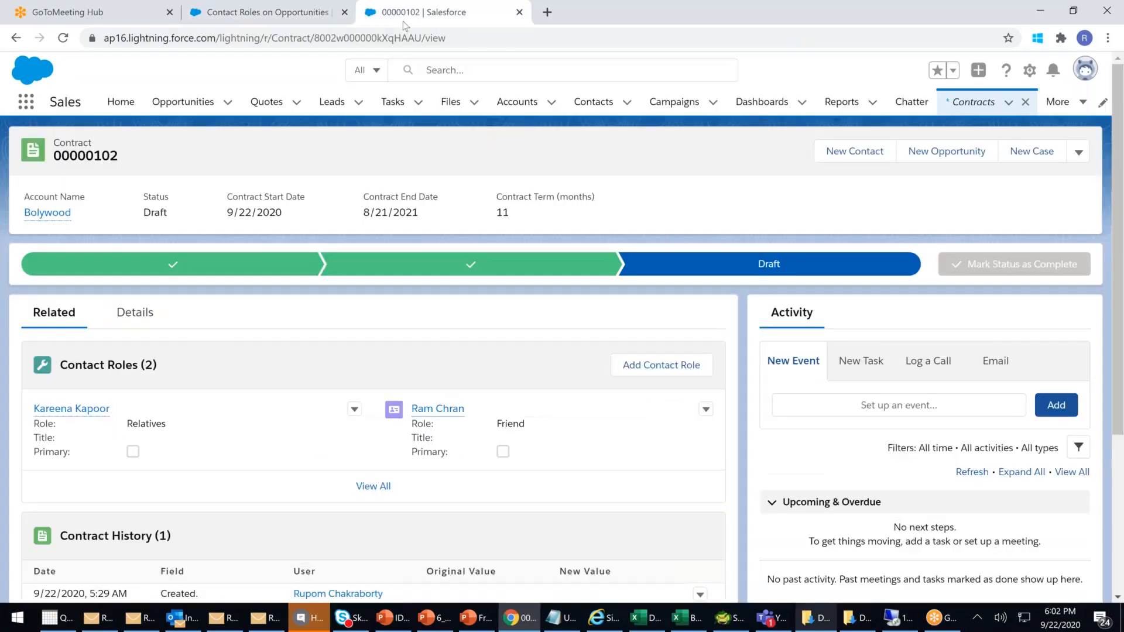
pyautogui.click(205, 105)
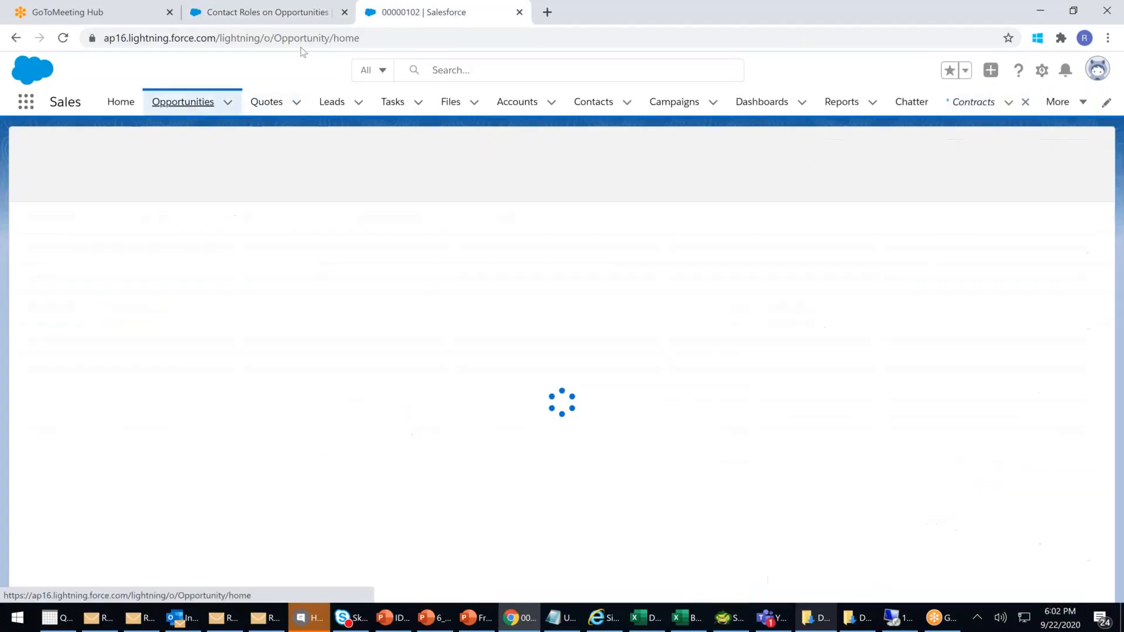
pyautogui.click(307, 45)
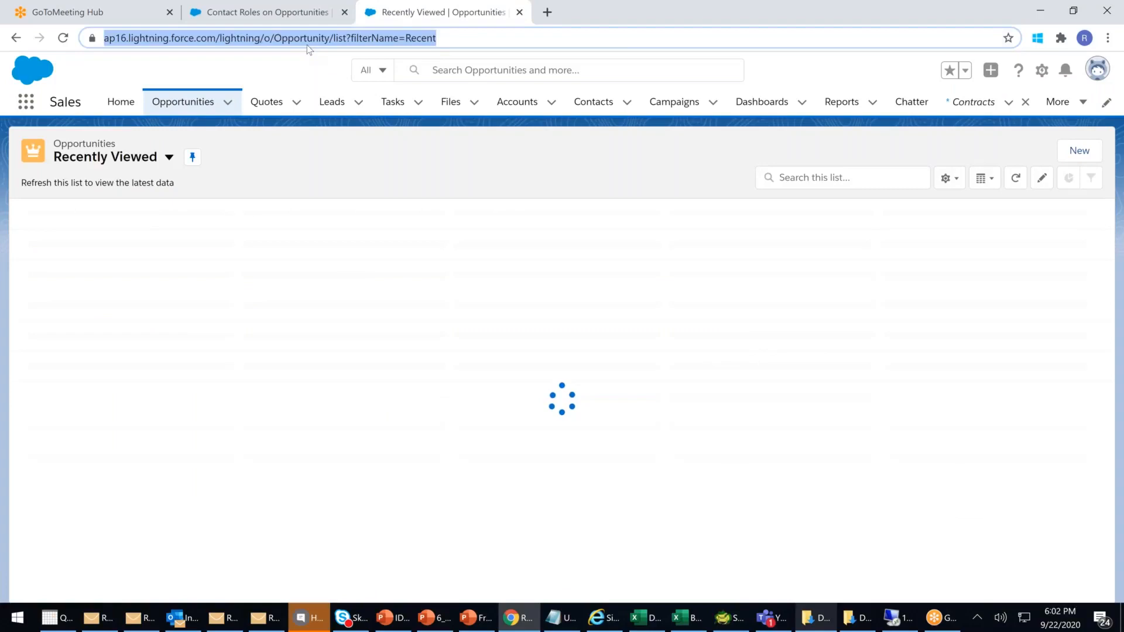
pyautogui.press('Return')
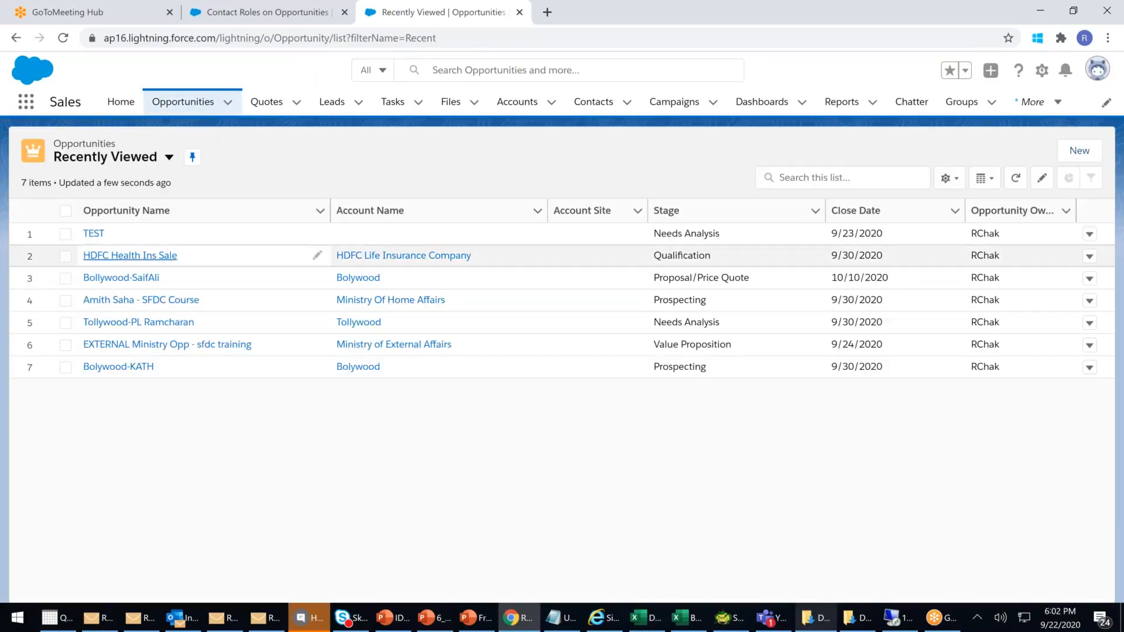
pyautogui.click(96, 234)
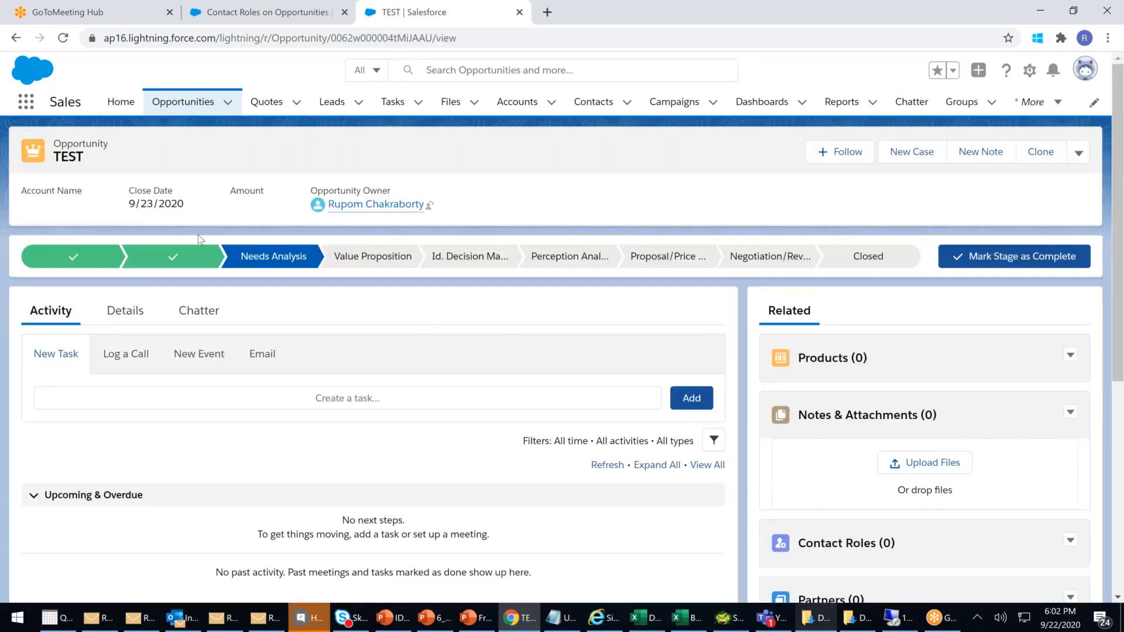
pyautogui.click(124, 311)
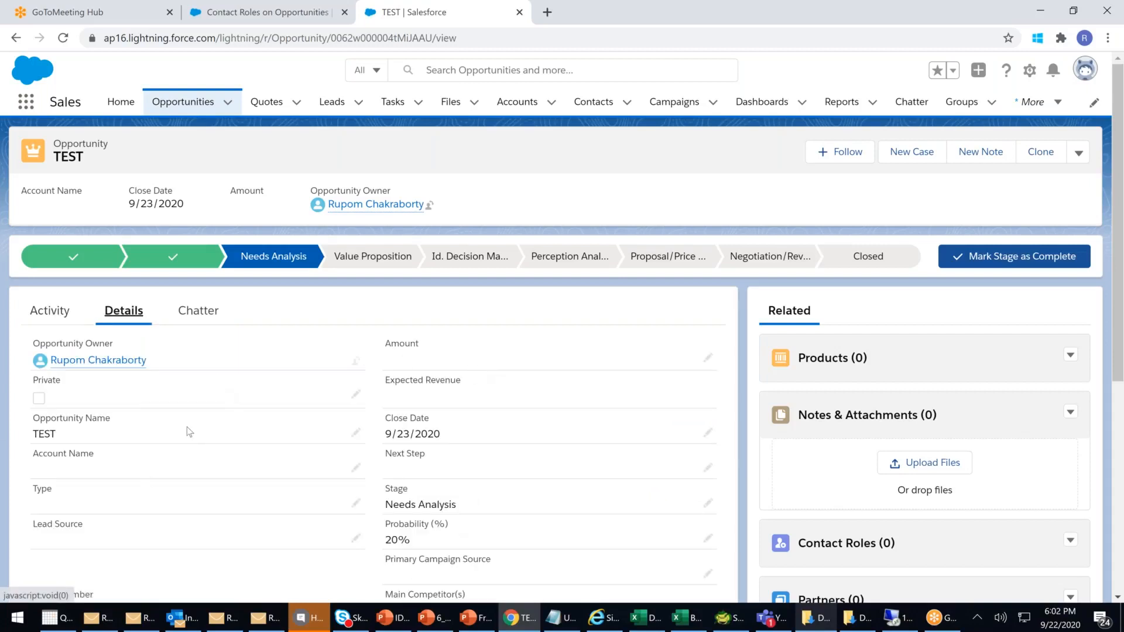
pyautogui.scroll(-1, 747, 380)
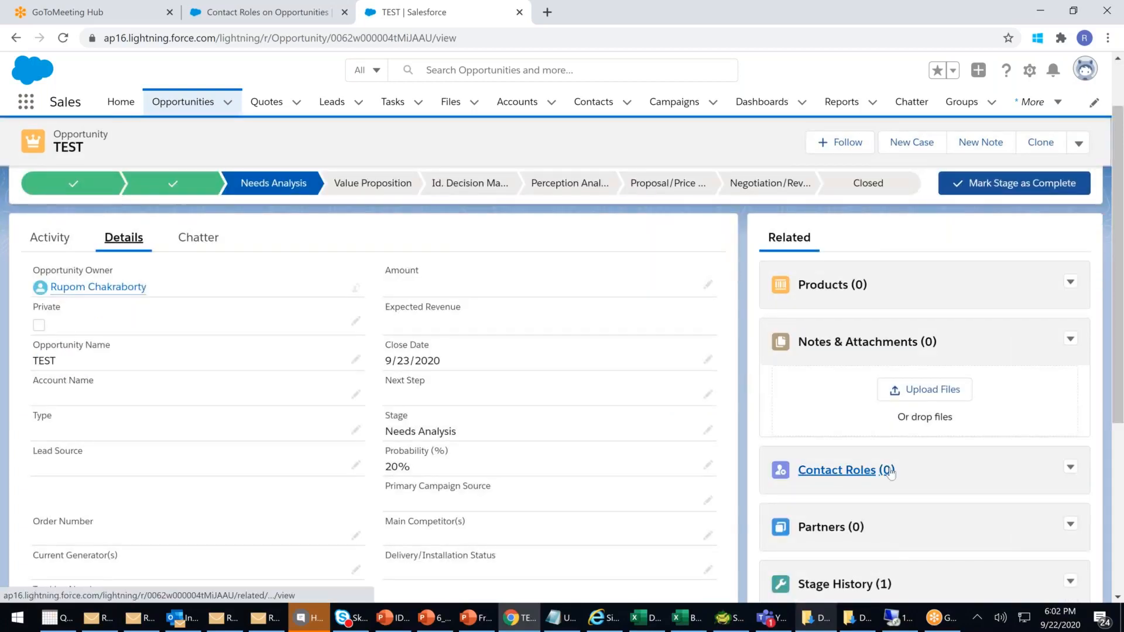
pyautogui.scroll(-3, 890, 472)
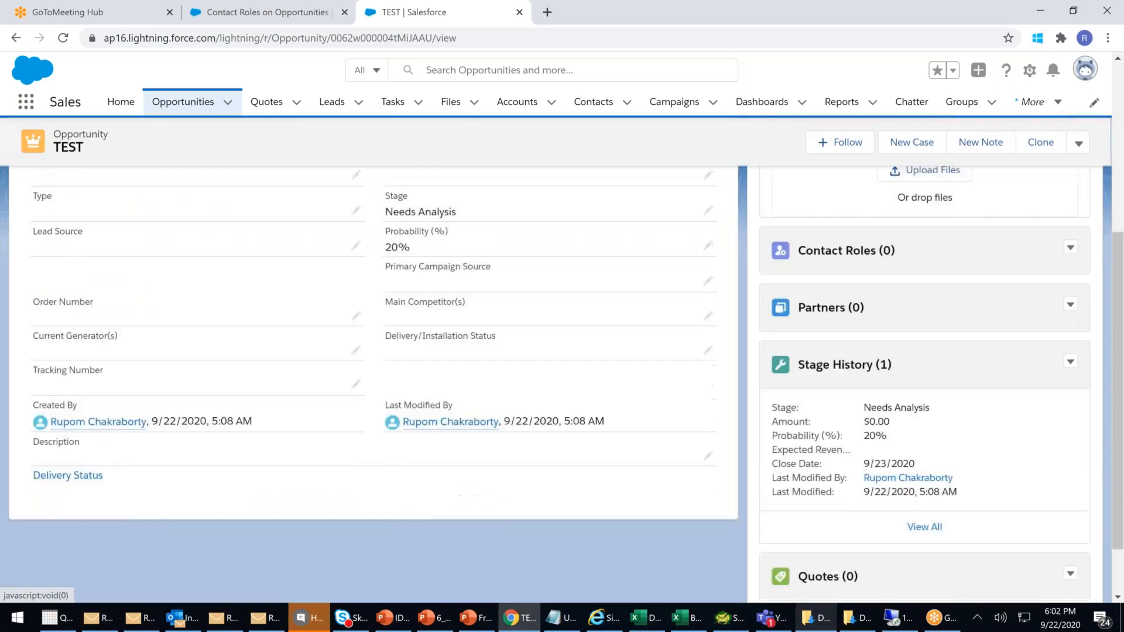
pyautogui.scroll(4, 204, 108)
# - Open the Bollywood-SaifAli proposal-stage opportunity and scroll to its Contact Roles
pyautogui.click(204, 107)
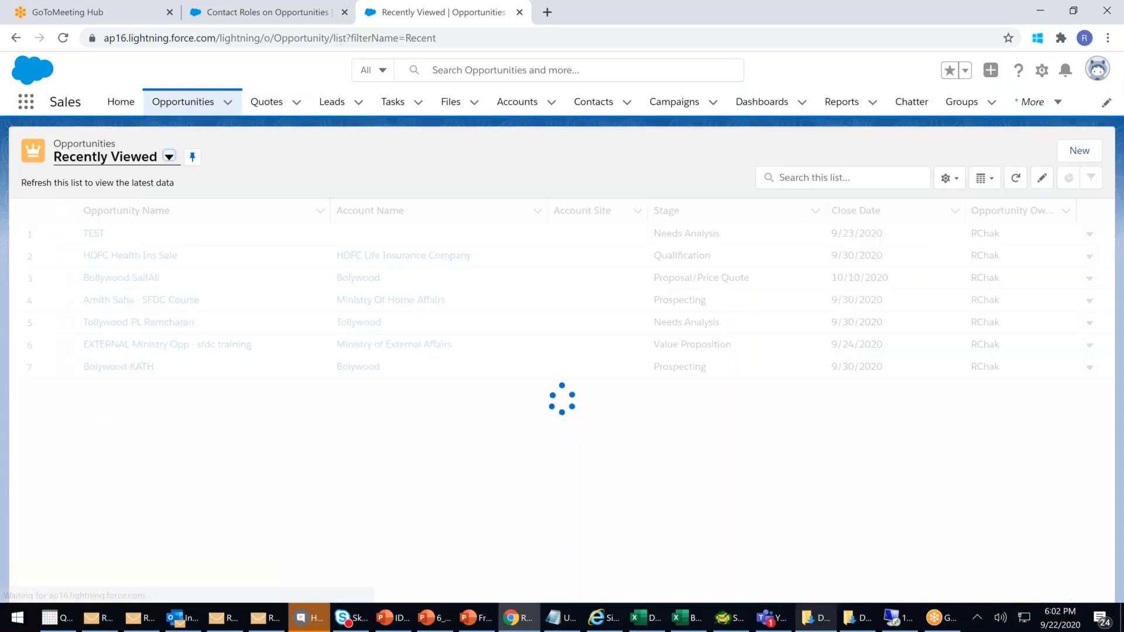
pyautogui.click(131, 280)
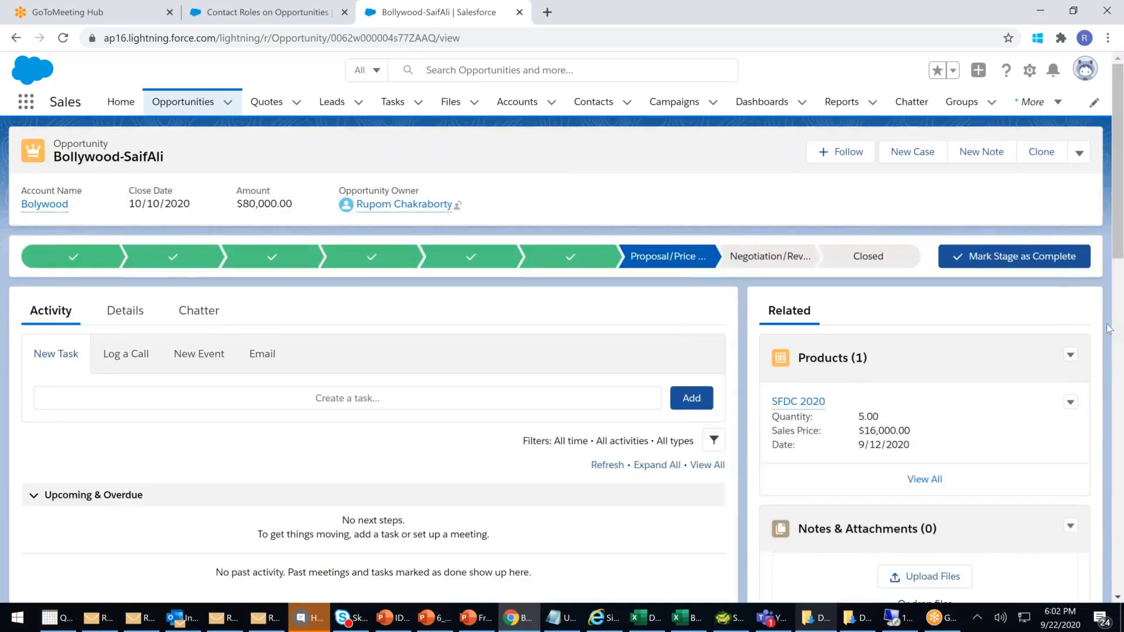
pyautogui.scroll(-5, 1108, 329)
pyautogui.moveTo(859, 416)
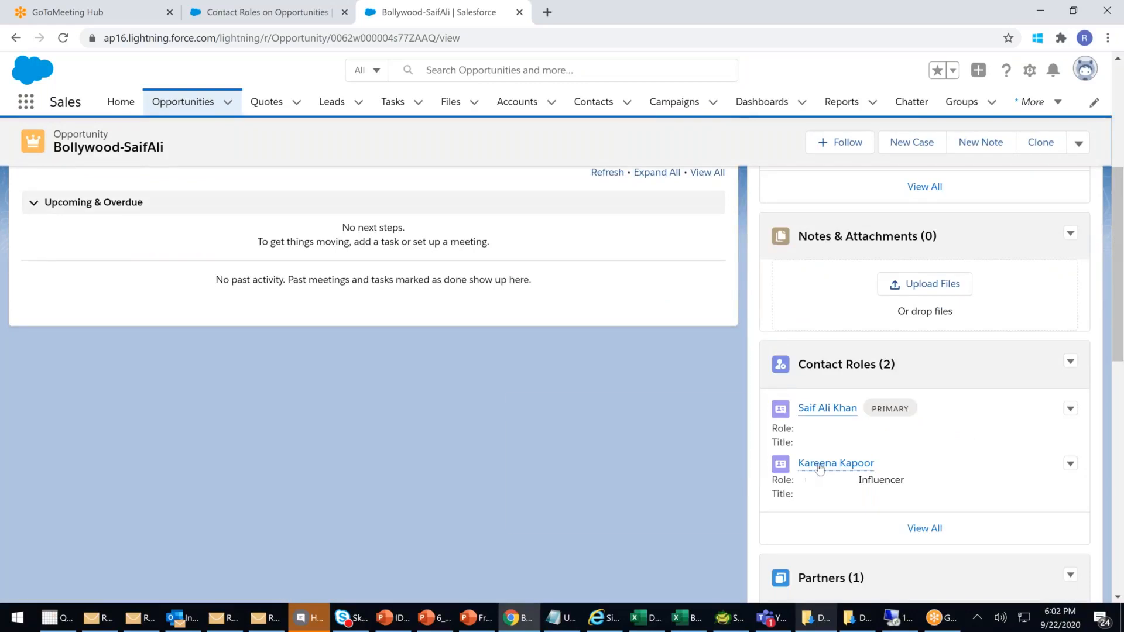
# - Edit the second Bollywood-SaifAli contact role, replacing Influencer with Spouse, and save
pyautogui.click(1071, 466)
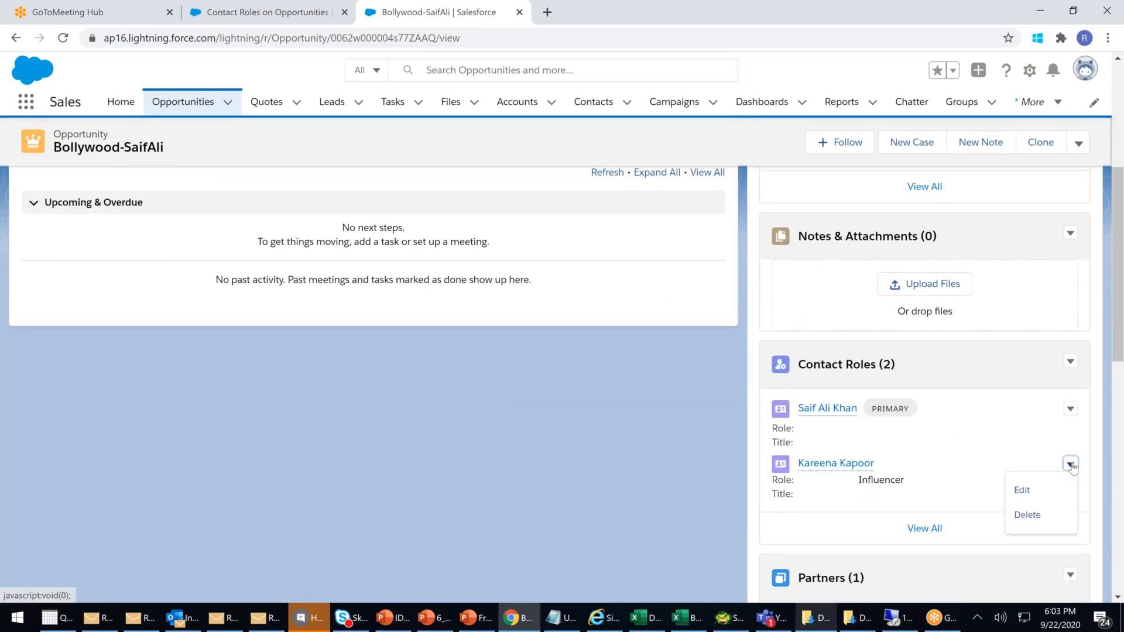
pyautogui.click(1019, 494)
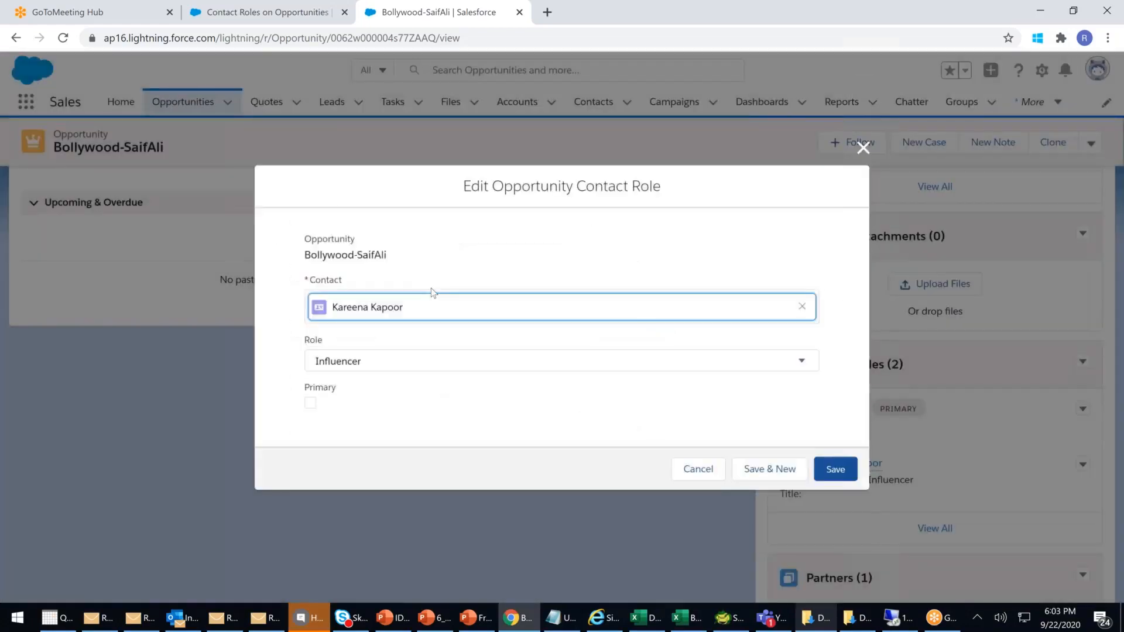
pyautogui.click(380, 362)
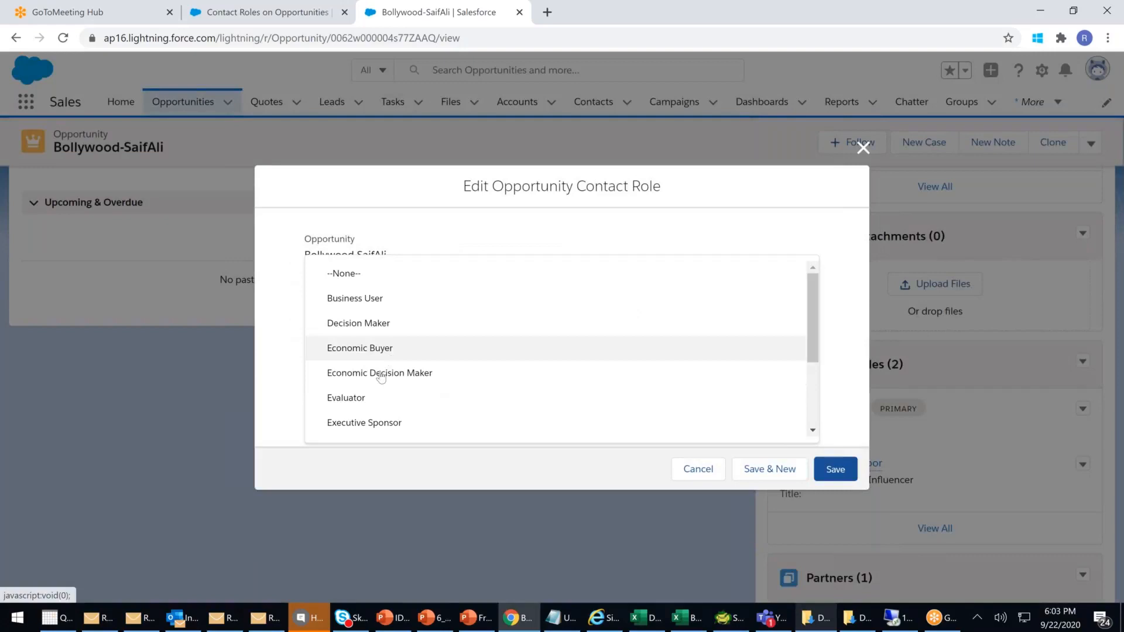
pyautogui.scroll(-3, 381, 377)
pyautogui.click(380, 396)
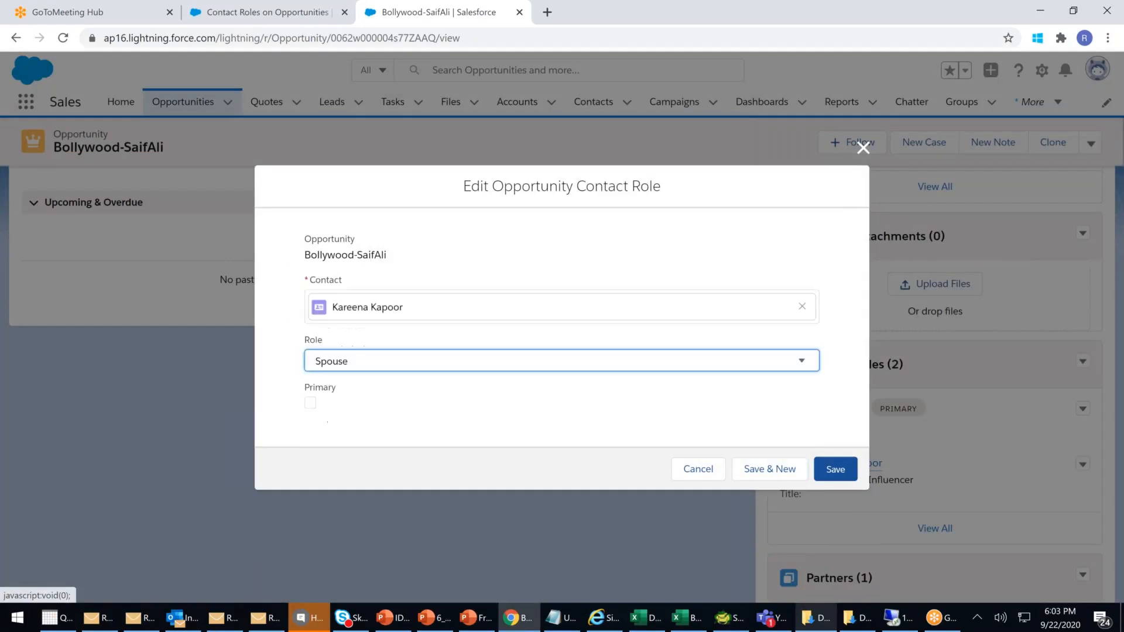
pyautogui.click(834, 467)
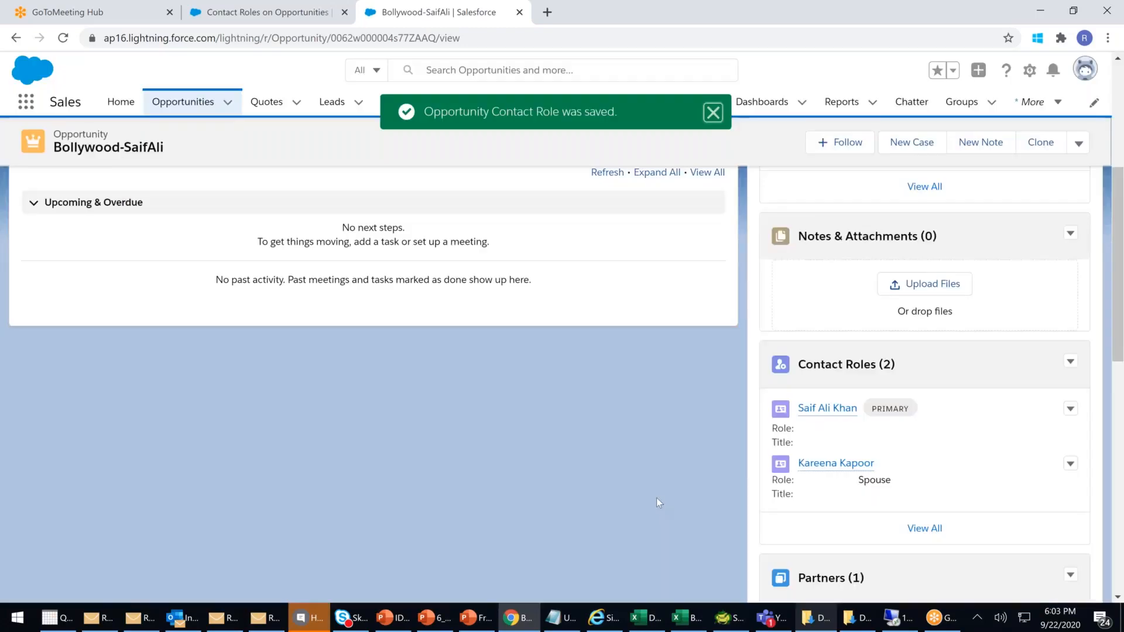
pyautogui.scroll(1, 957, 479)
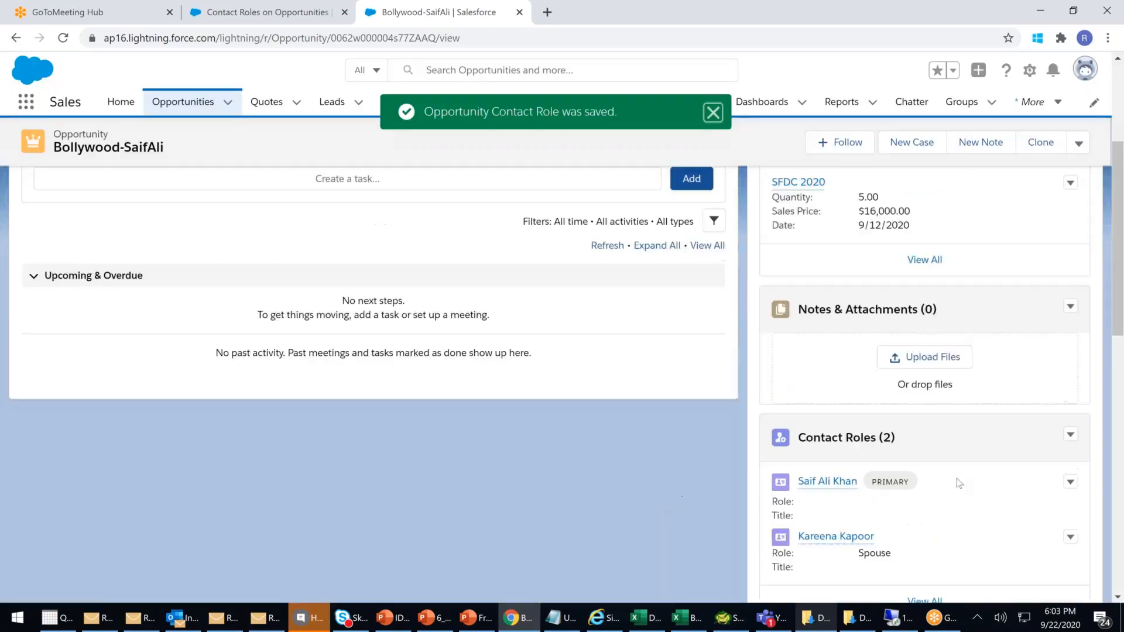
pyautogui.scroll(-2, 968, 464)
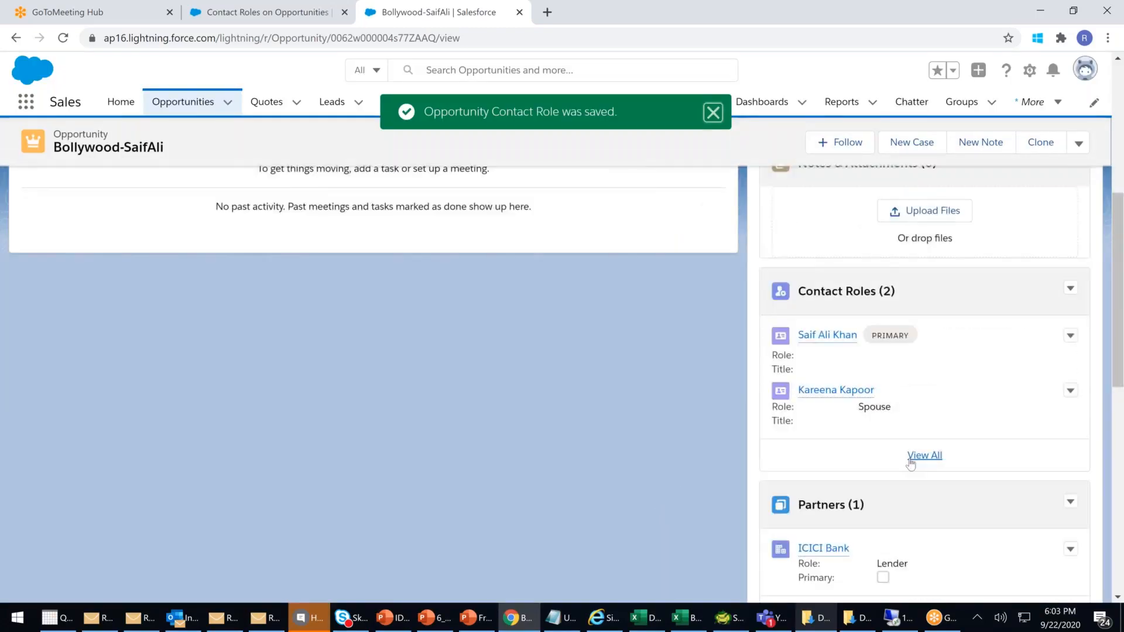
pyautogui.scroll(-2, 917, 445)
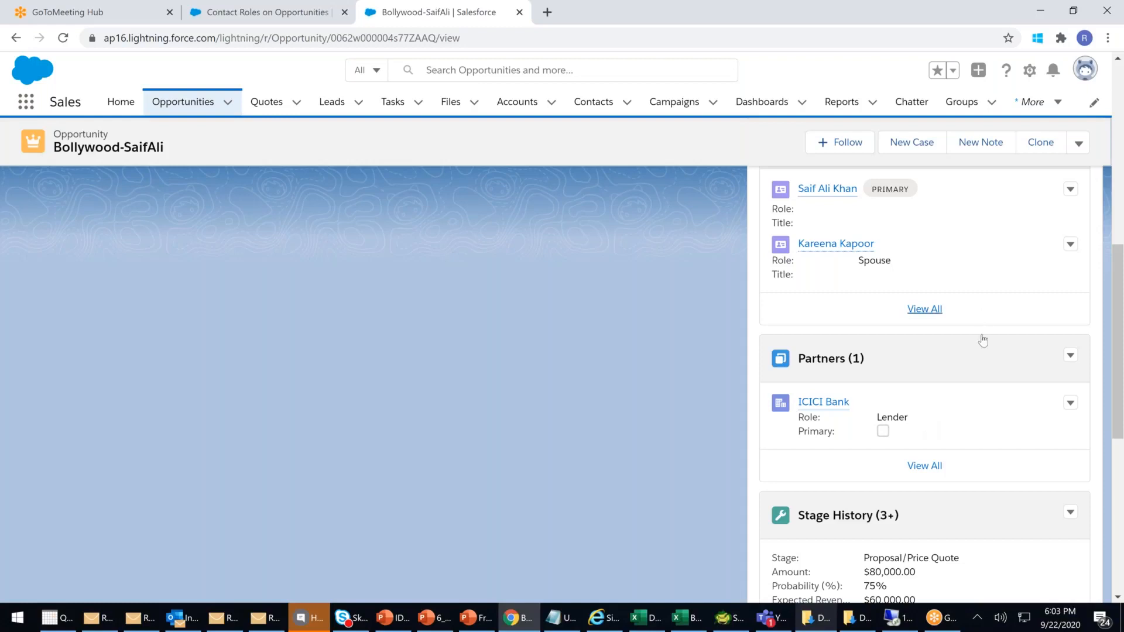
pyautogui.scroll(1, 1081, 269)
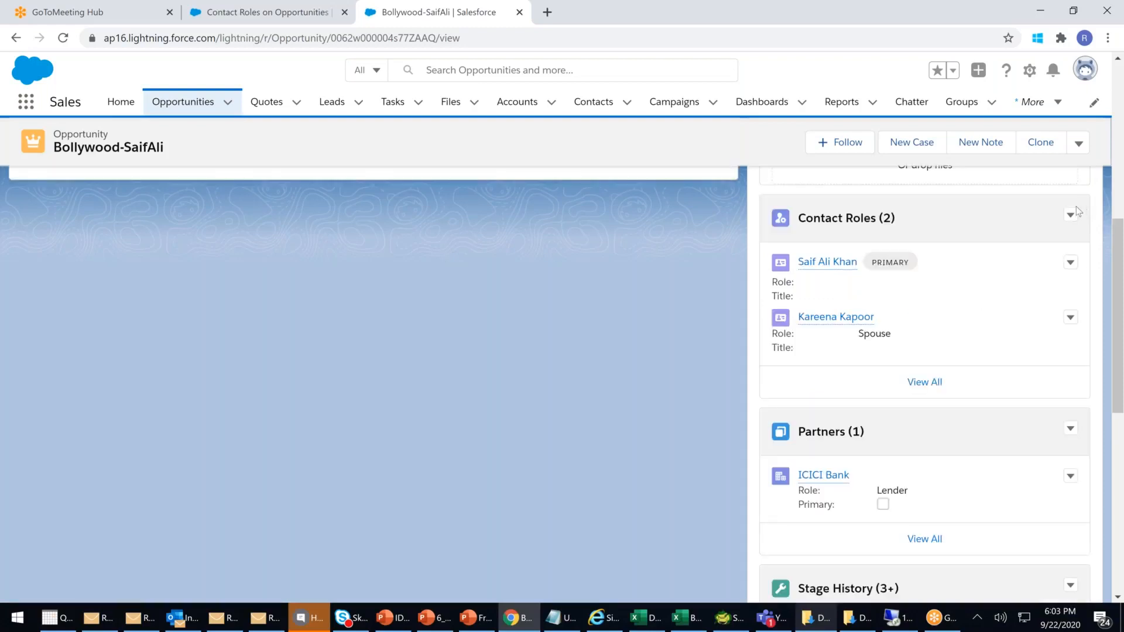
# - Add the remaining contact as a Bollywood-SaifAli contact role with role Well-wishers and save
pyautogui.click(1071, 216)
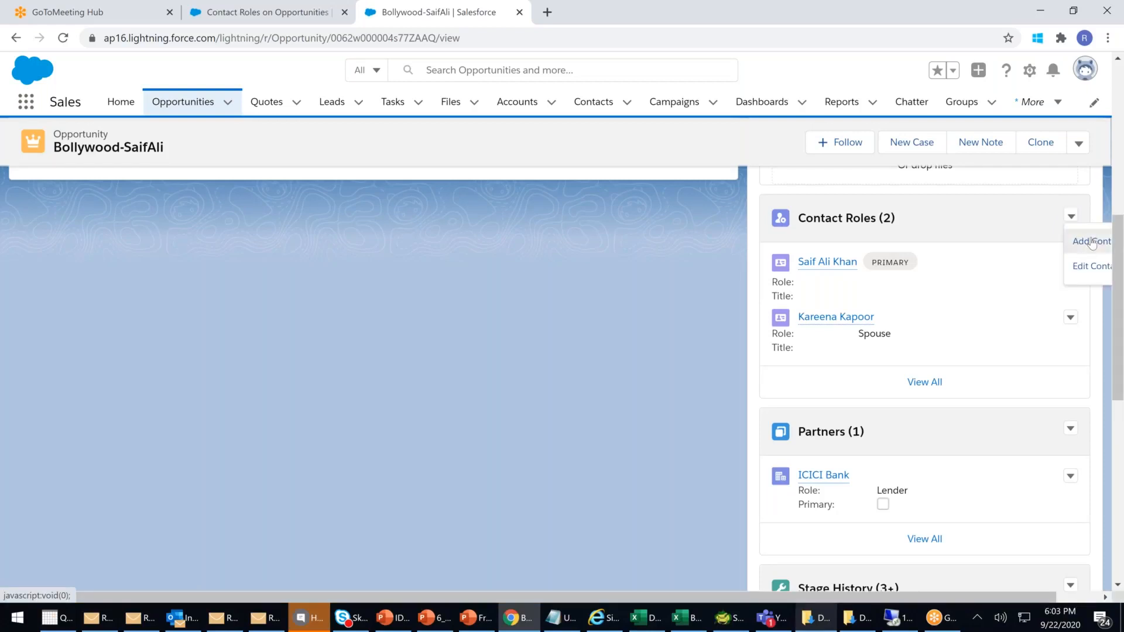
pyautogui.click(1092, 244)
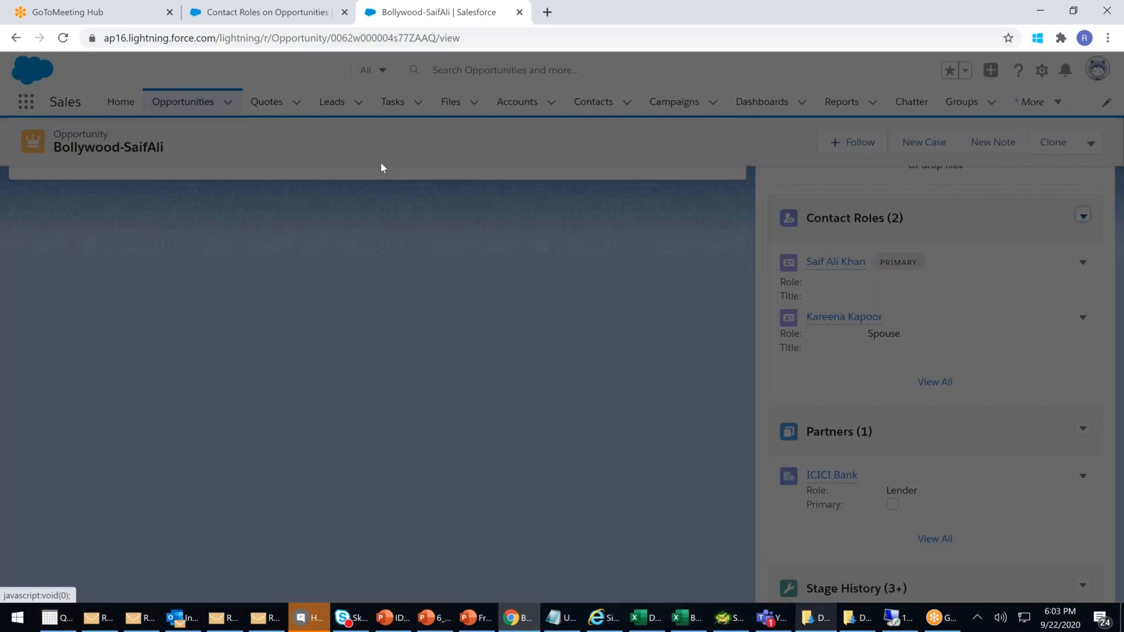
pyautogui.click(347, 288)
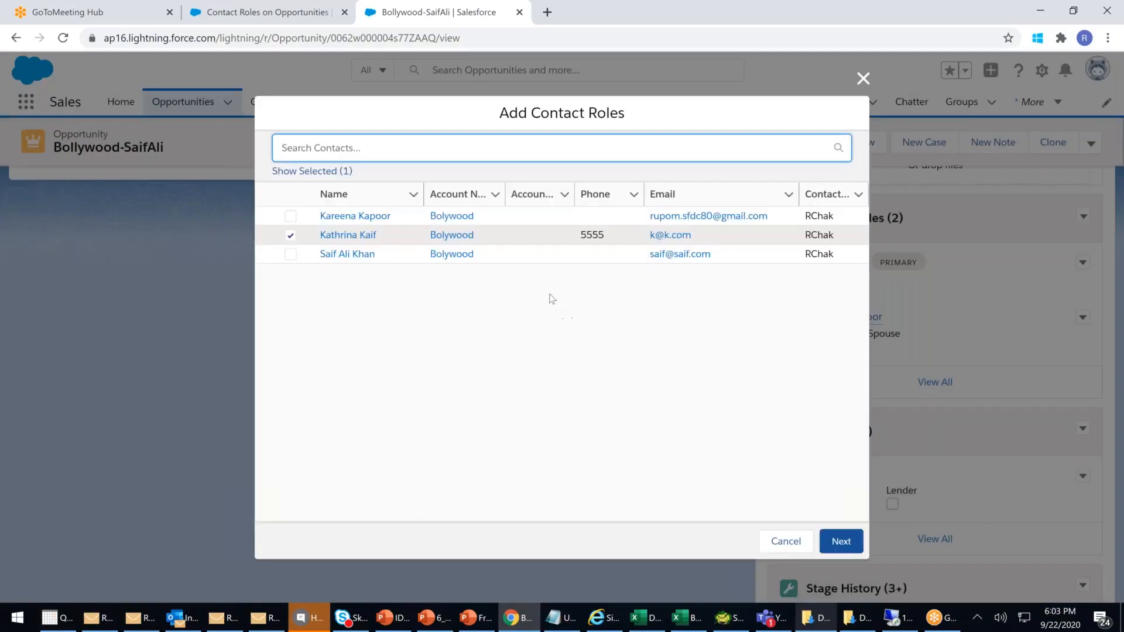
pyautogui.click(843, 542)
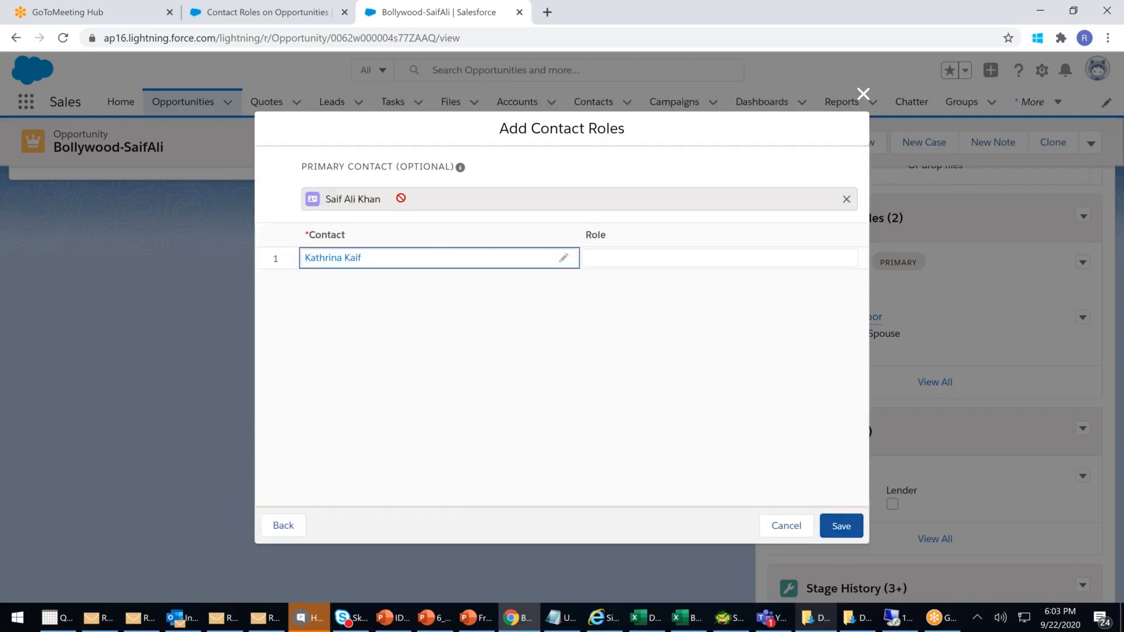
pyautogui.click(659, 263)
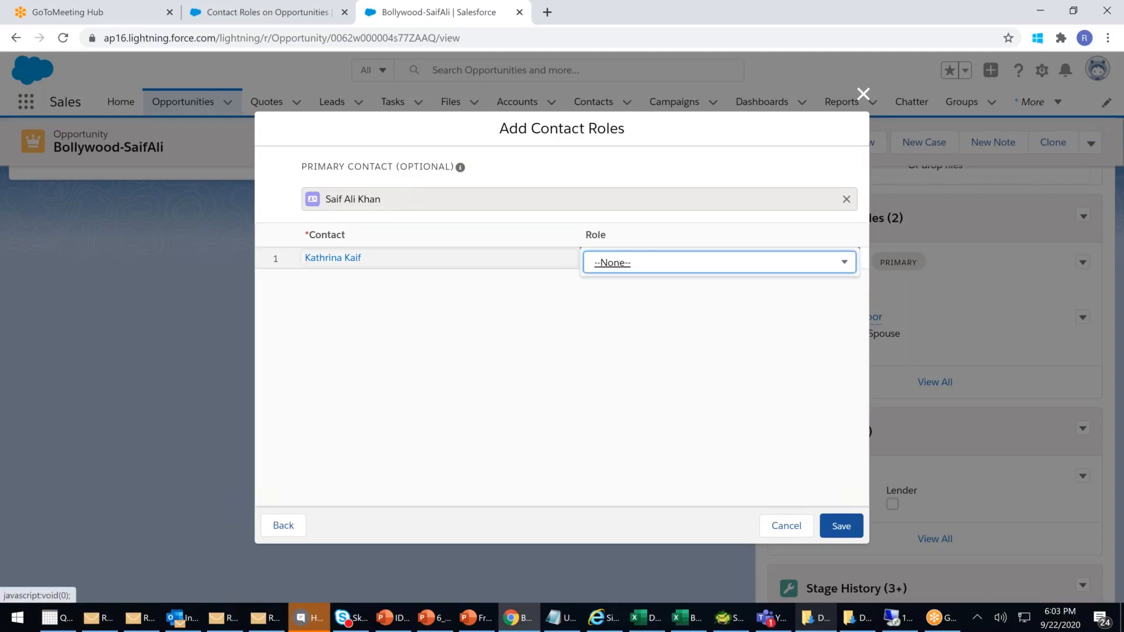
pyautogui.click(841, 263)
pyautogui.scroll(-3, 772, 388)
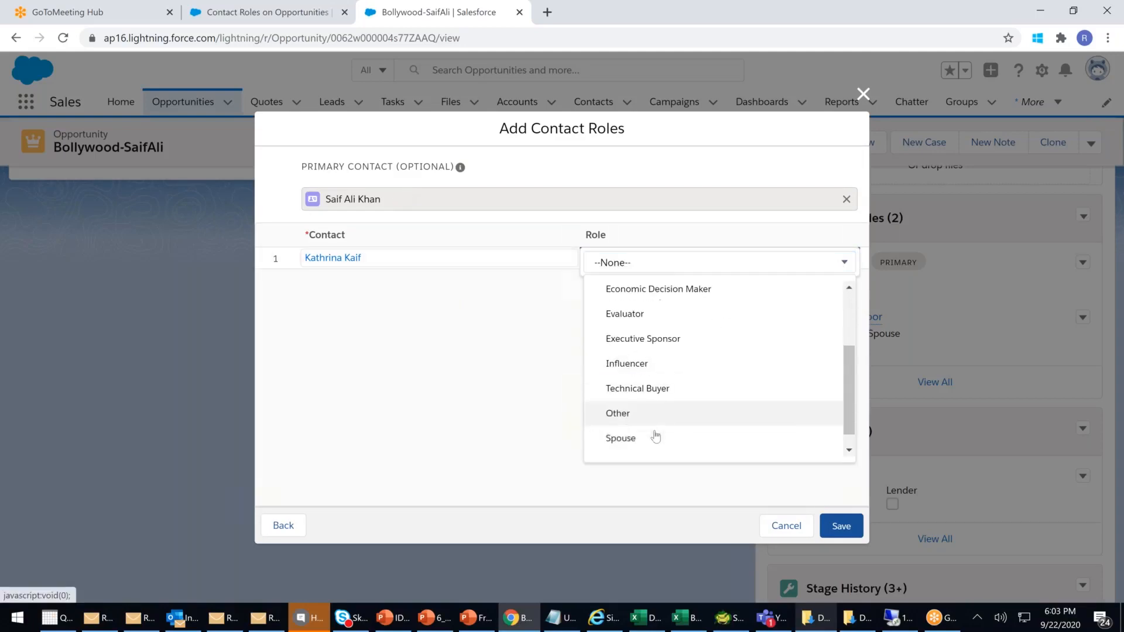
pyautogui.click(609, 443)
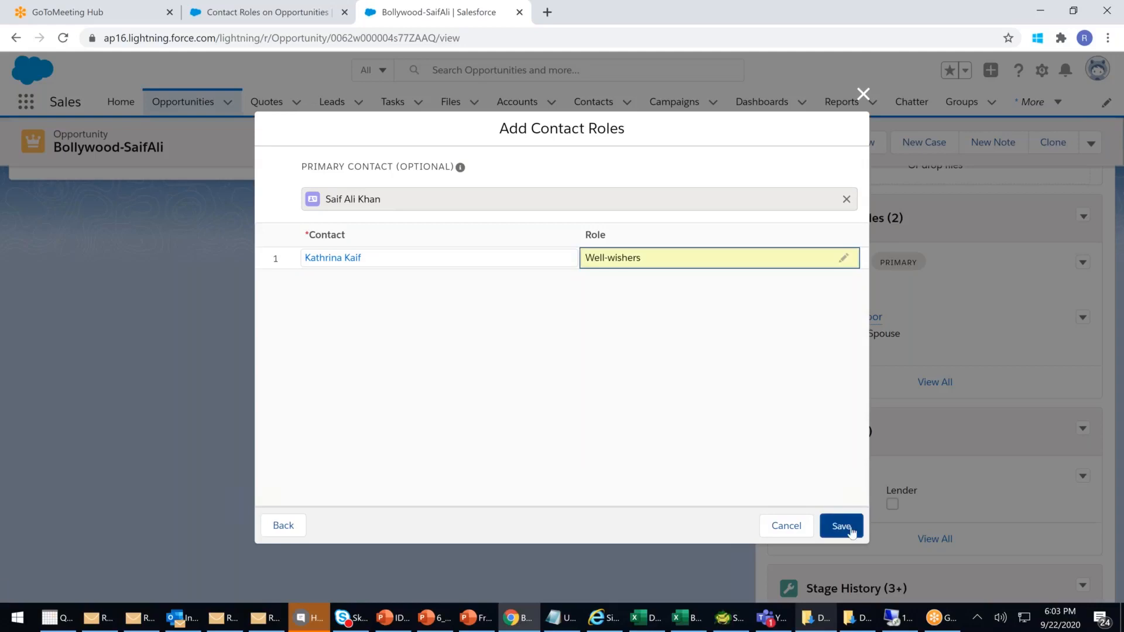
pyautogui.click(848, 531)
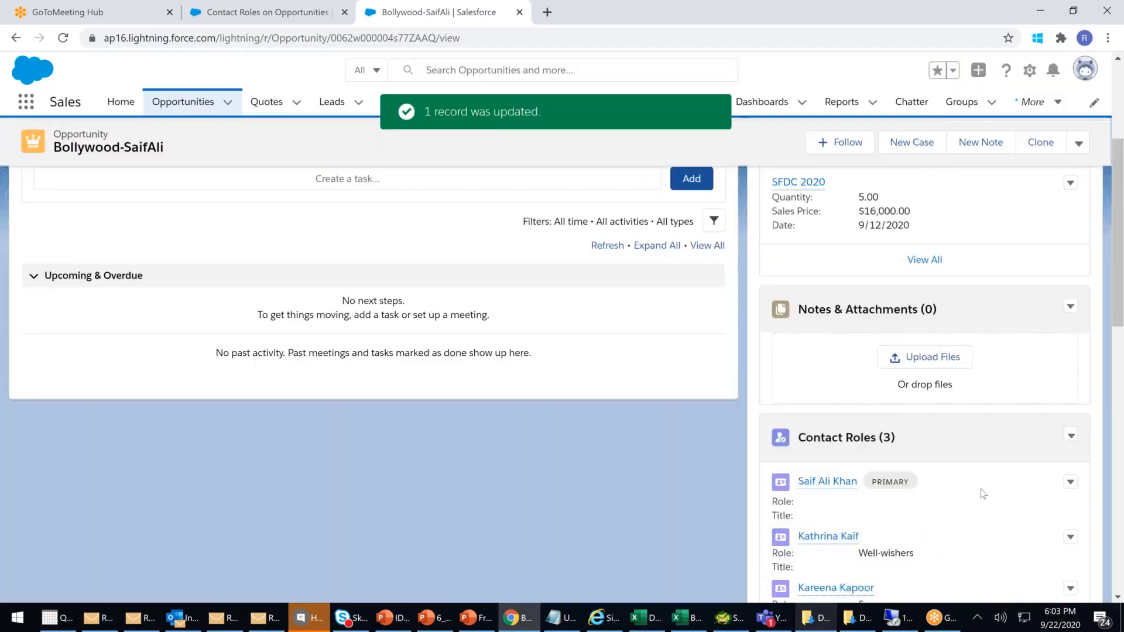
# - Check the empty Opportunity Team actions, then show the opportunity's Details fields
pyautogui.scroll(-15, 981, 489)
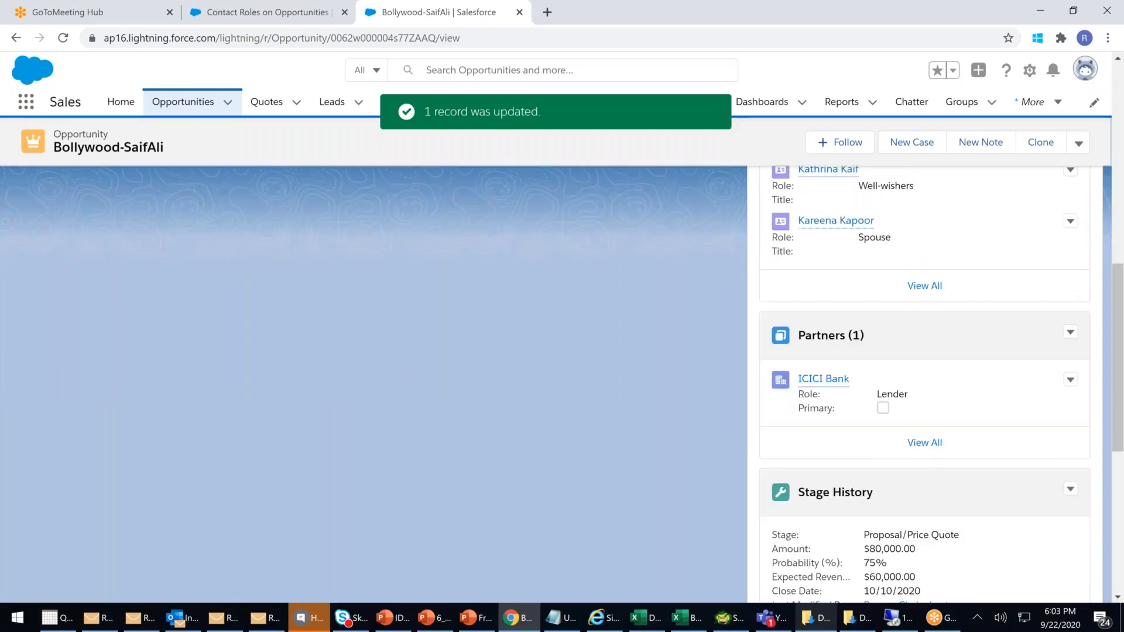
pyautogui.scroll(-3, 980, 547)
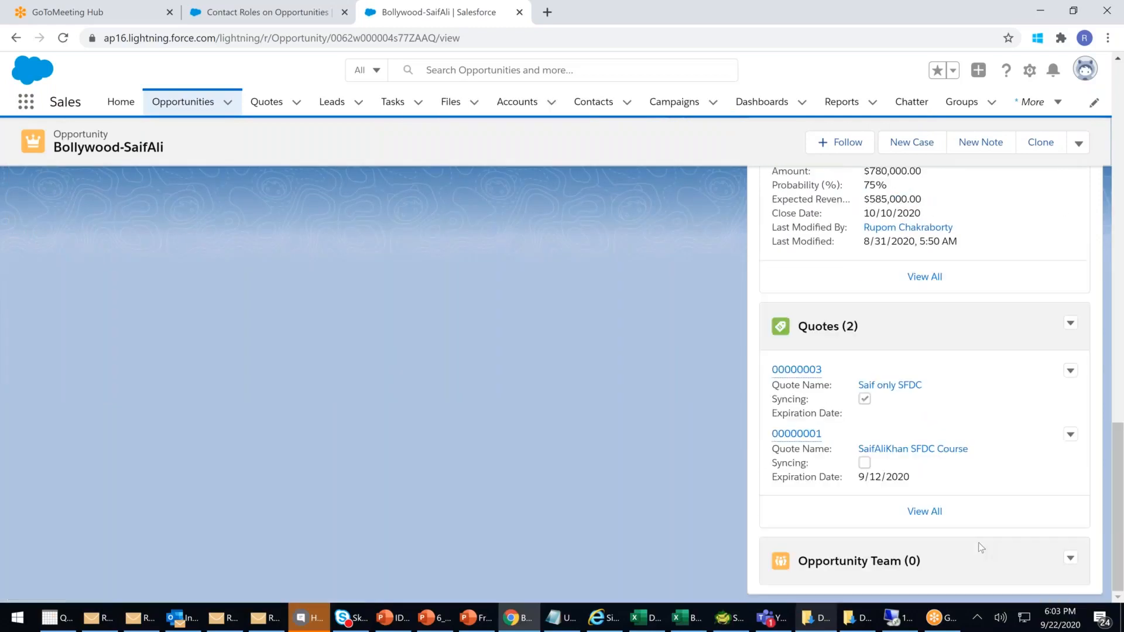
pyautogui.click(1073, 556)
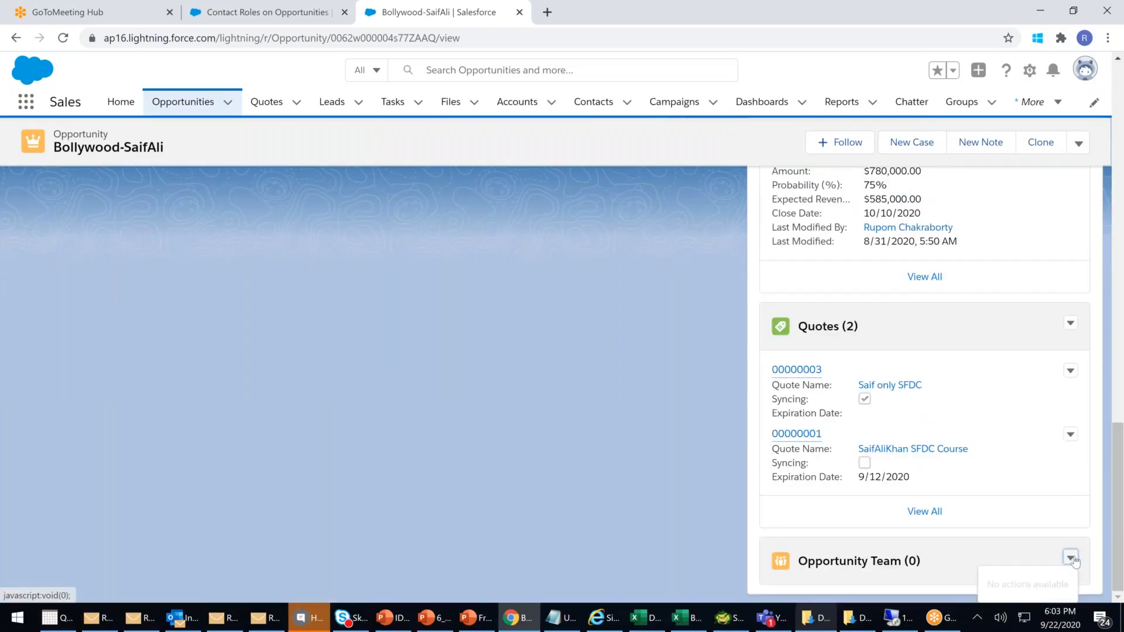
pyautogui.click(993, 547)
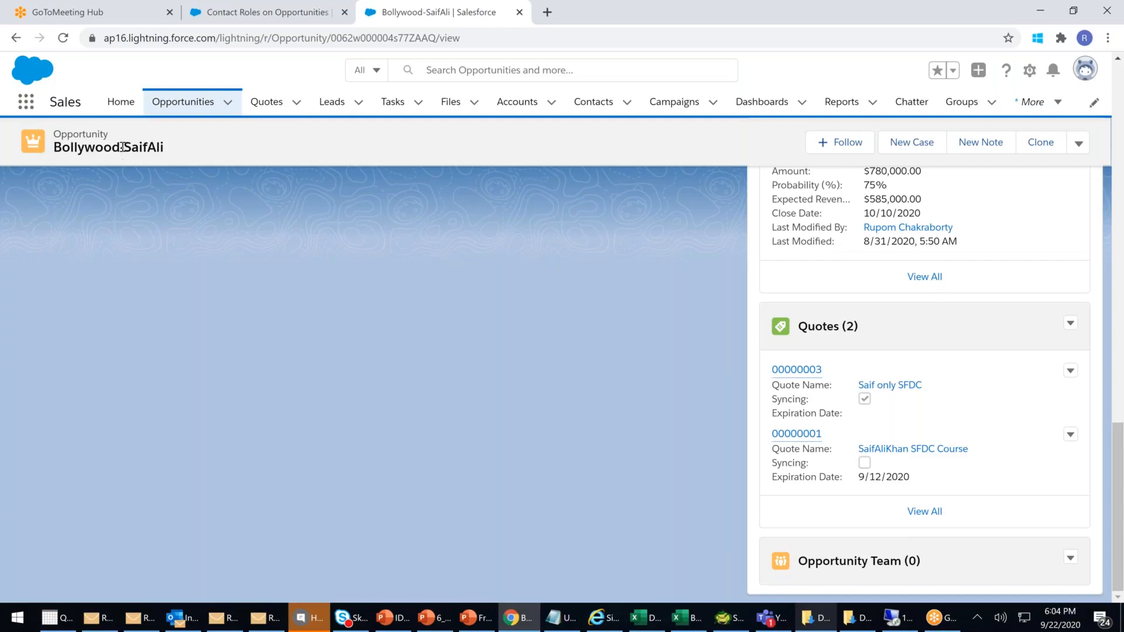
pyautogui.click(1071, 557)
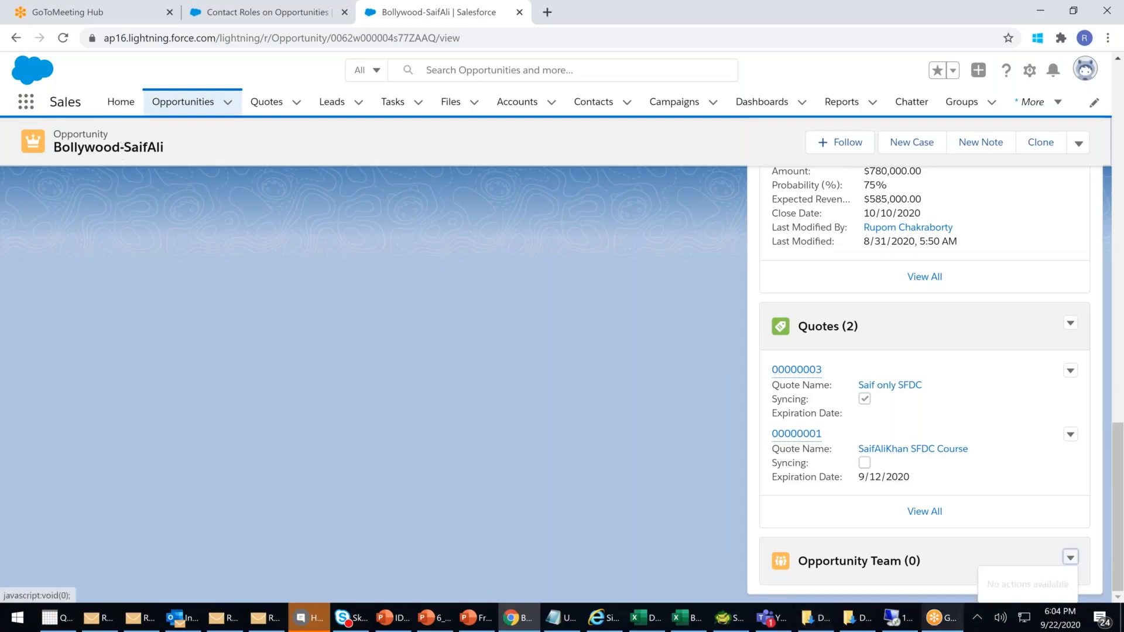
pyautogui.click(993, 552)
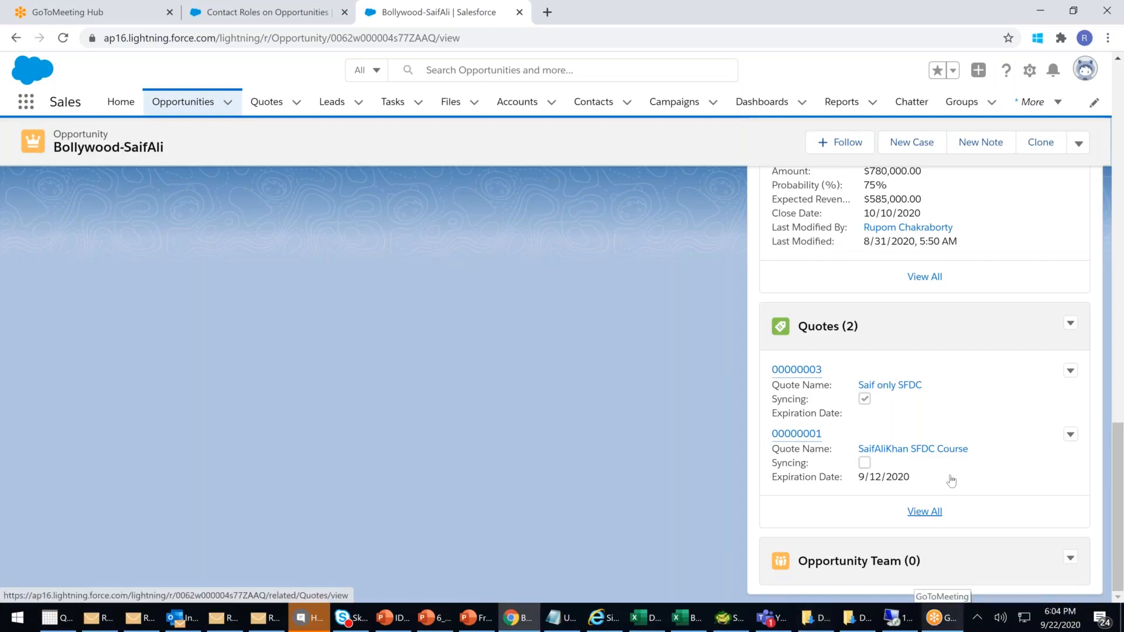
pyautogui.scroll(8, 342, 244)
pyautogui.scroll(7, 340, 241)
pyautogui.click(123, 313)
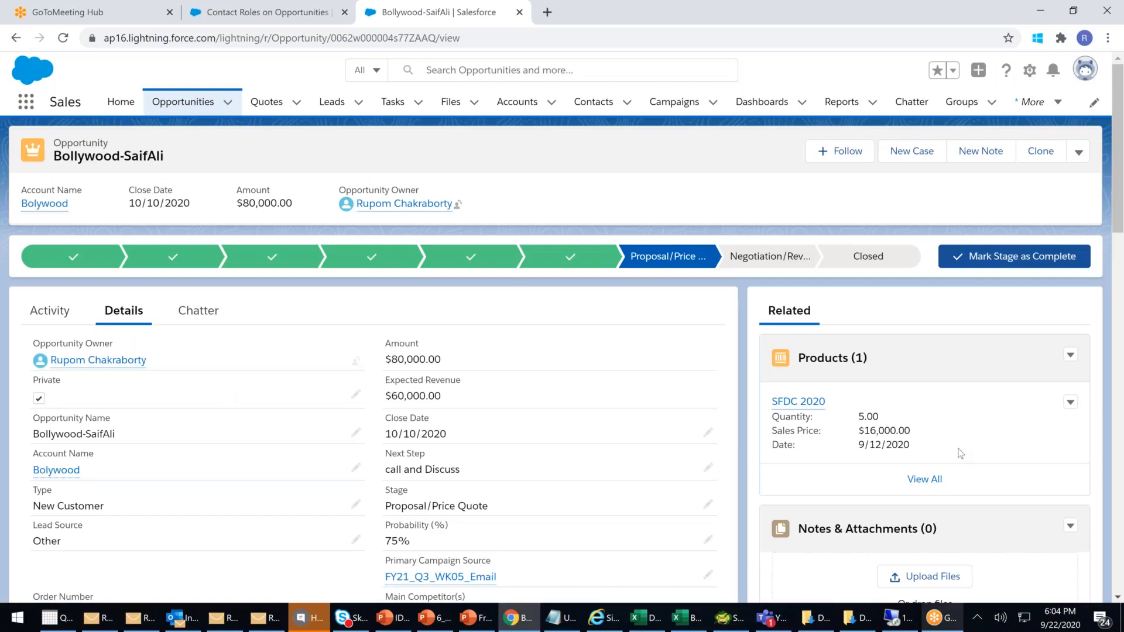
pyautogui.scroll(-10, 972, 468)
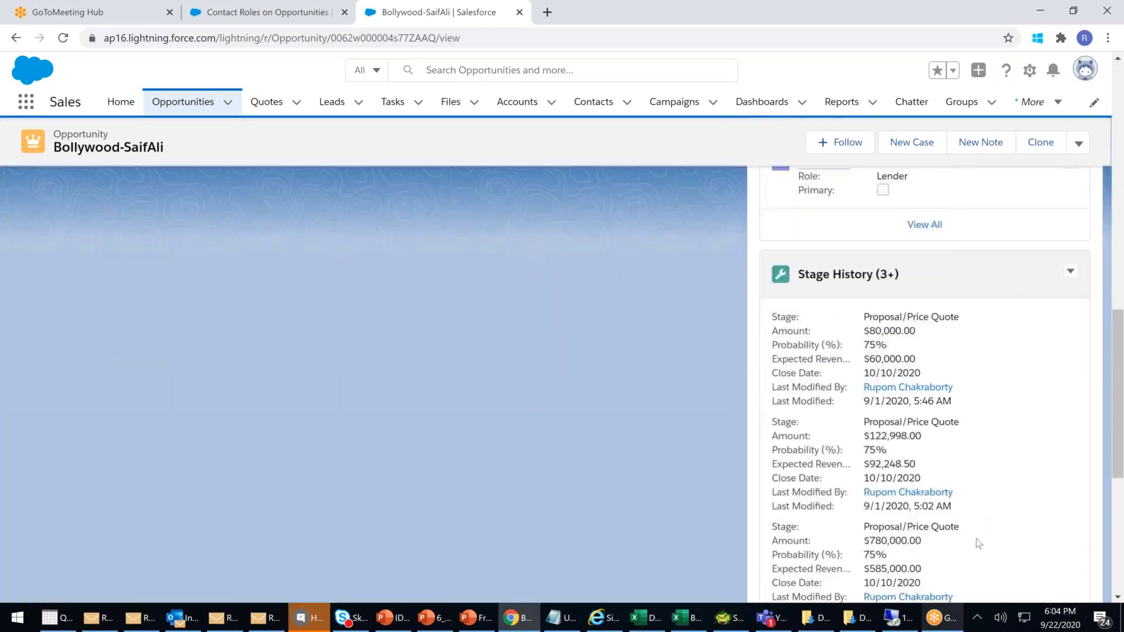
pyautogui.scroll(-6, 979, 543)
pyautogui.click(1070, 557)
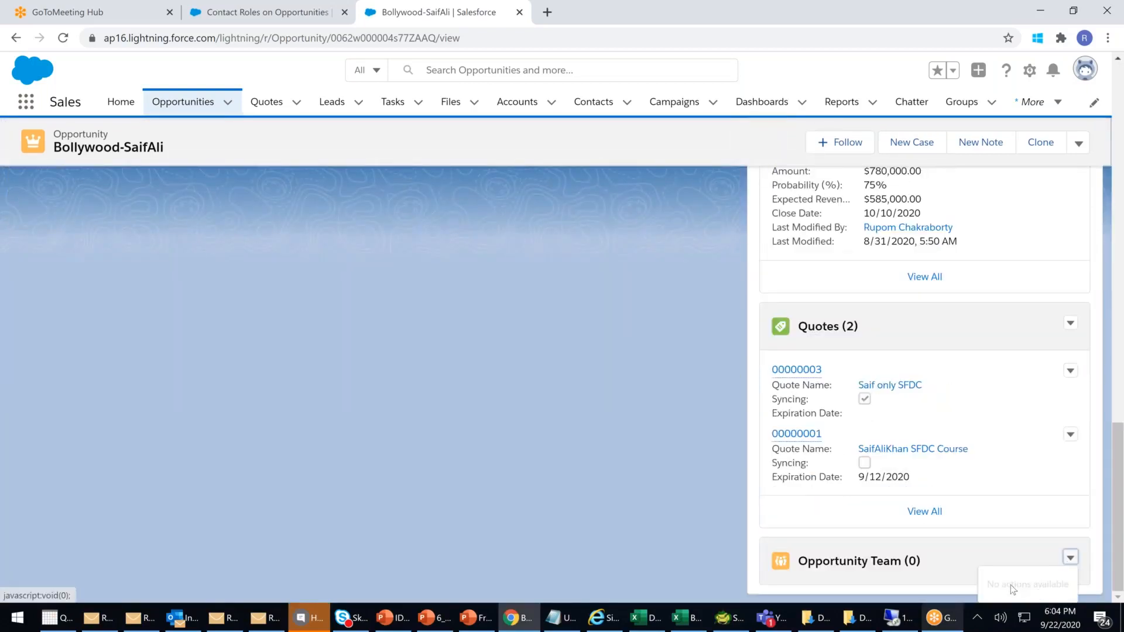
pyautogui.click(549, 340)
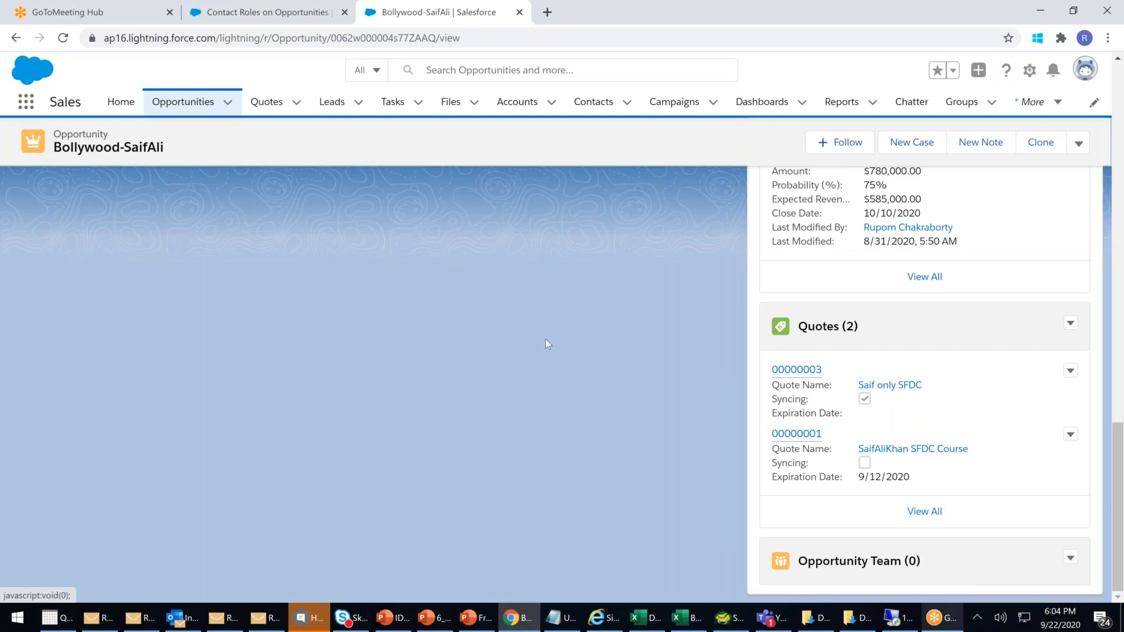
pyautogui.scroll(15, 546, 344)
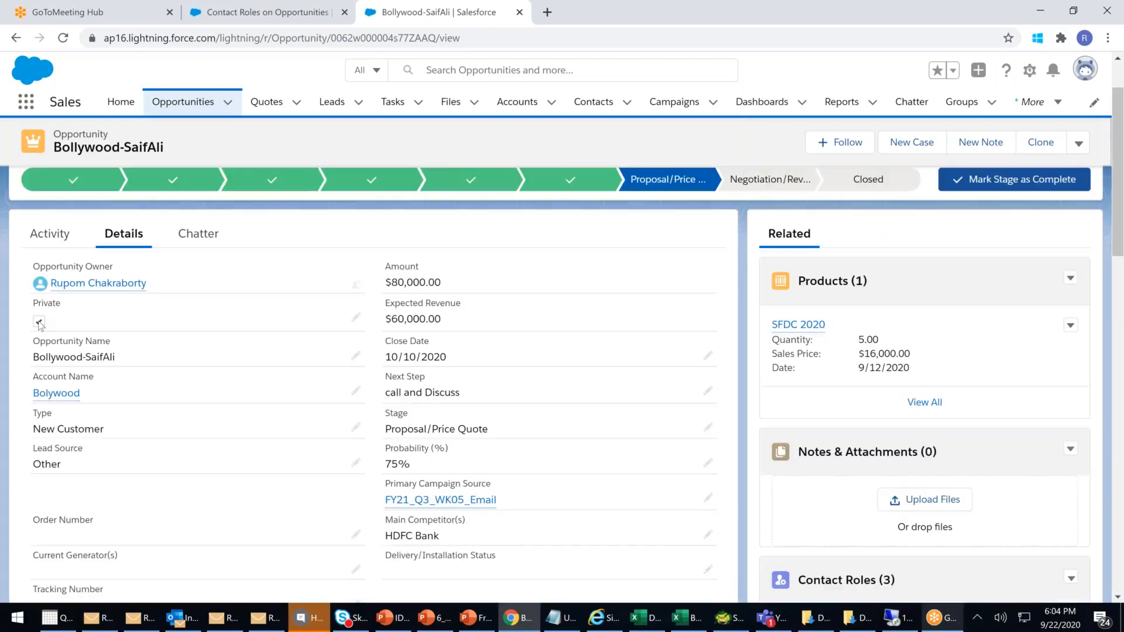
# - Clear the Private checkbox on the Bollywood opportunity and save the change
pyautogui.doubleClick(497, 297)
pyautogui.click(45, 332)
pyautogui.click(402, 579)
pyautogui.scroll(-15, 982, 373)
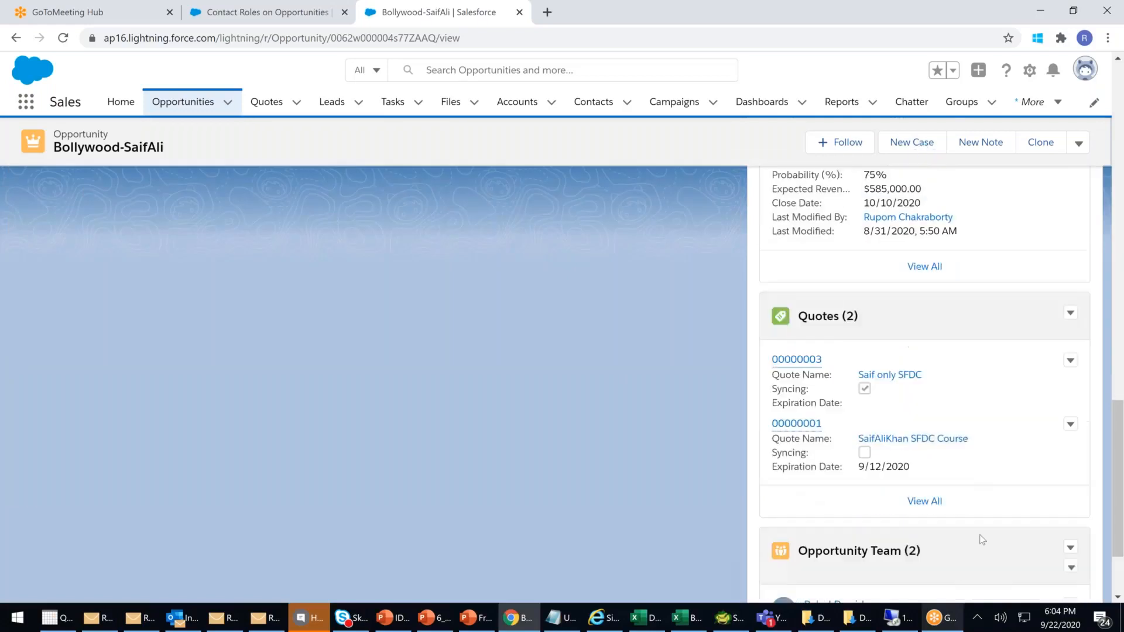
pyautogui.scroll(-2, 984, 537)
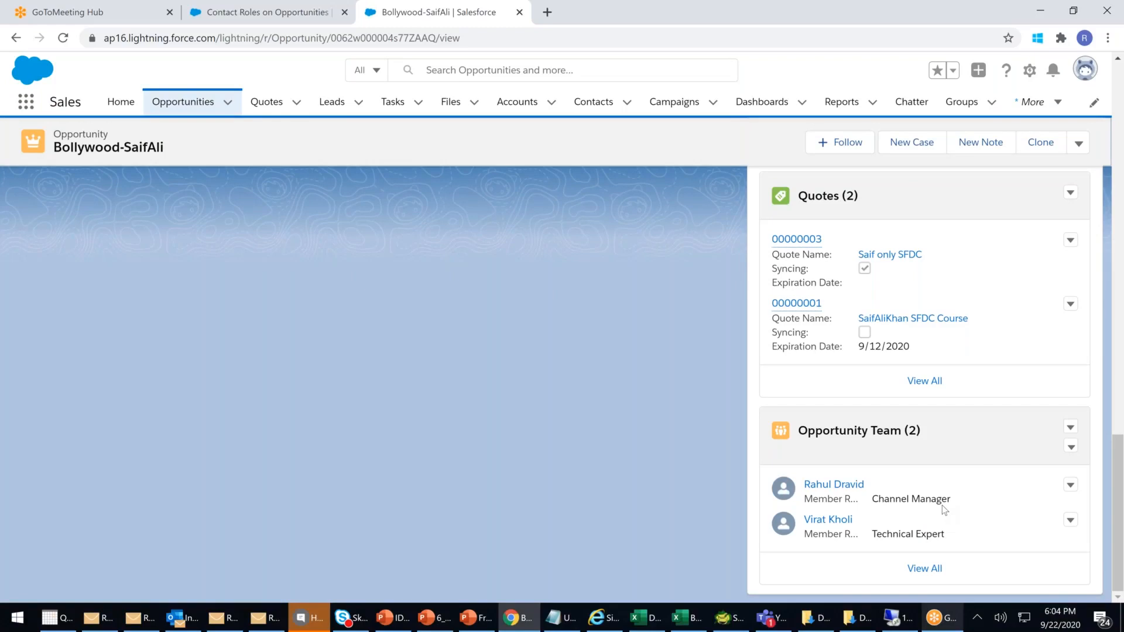
pyautogui.scroll(10, 958, 503)
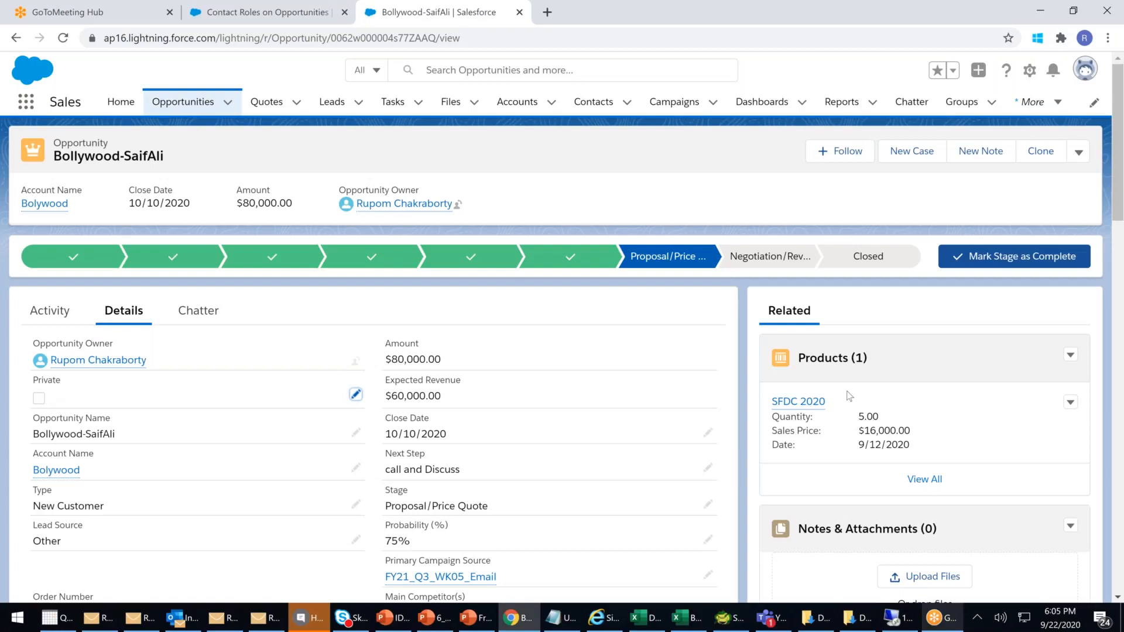
pyautogui.scroll(-2, 850, 397)
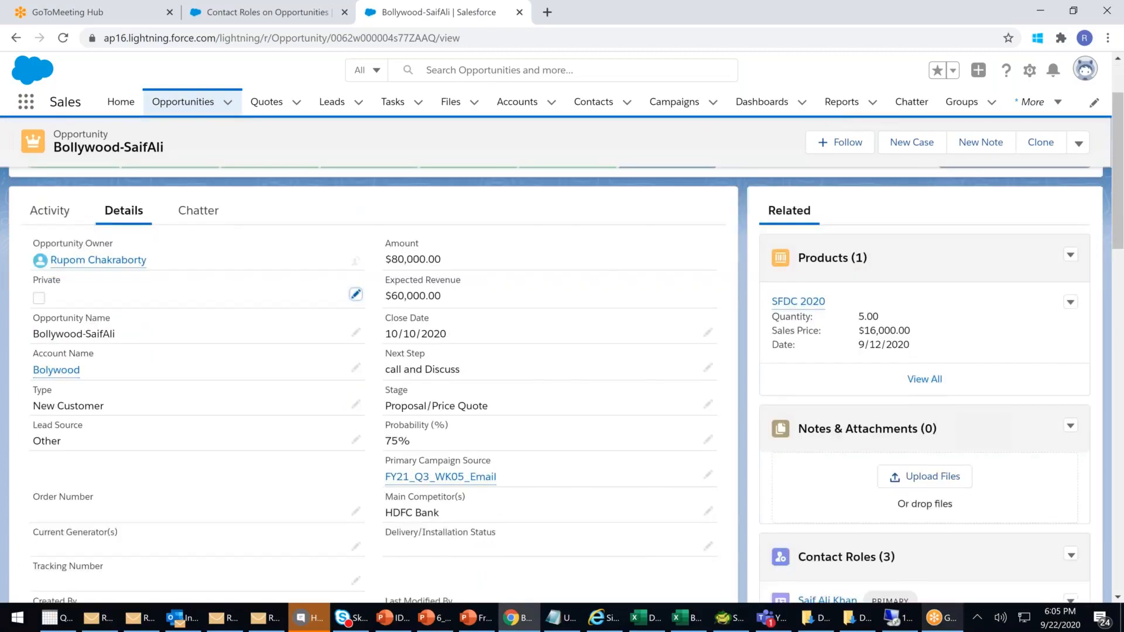
# - Scroll through the now non-private Bollywood opportunity to review its updated record
pyautogui.scroll(-5, 850, 393)
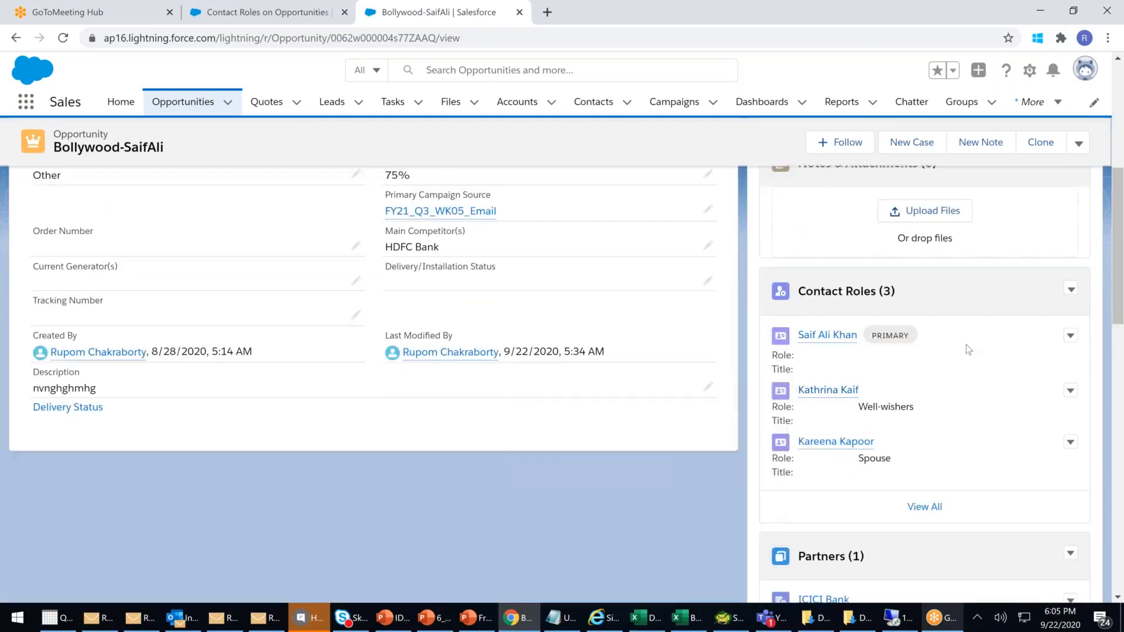
pyautogui.scroll(-5, 969, 349)
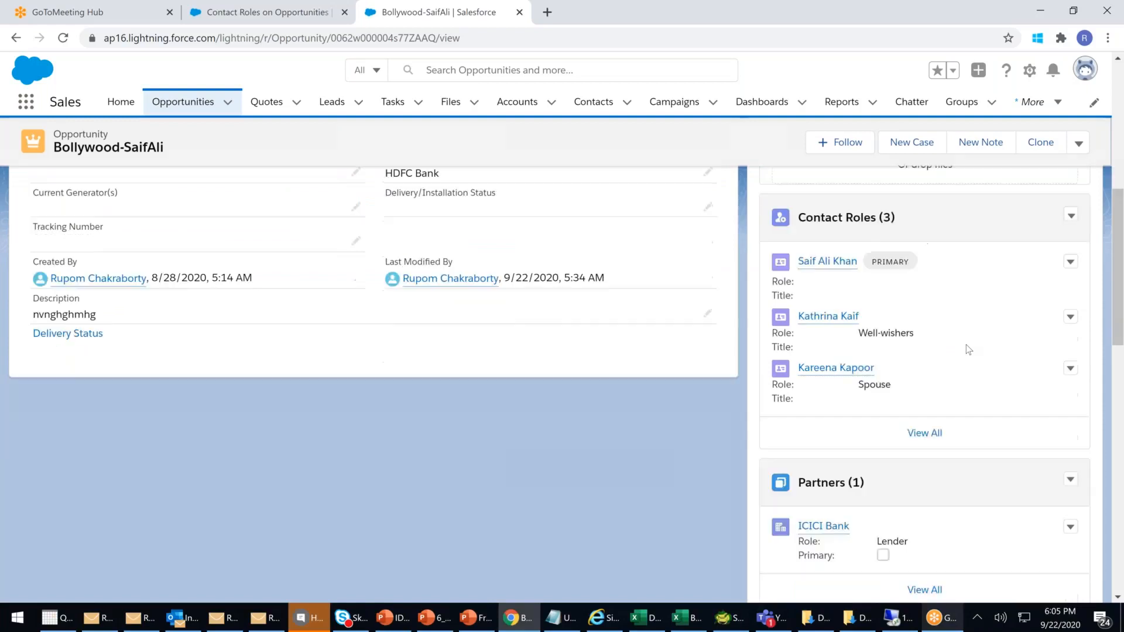
pyautogui.scroll(8, 928, 464)
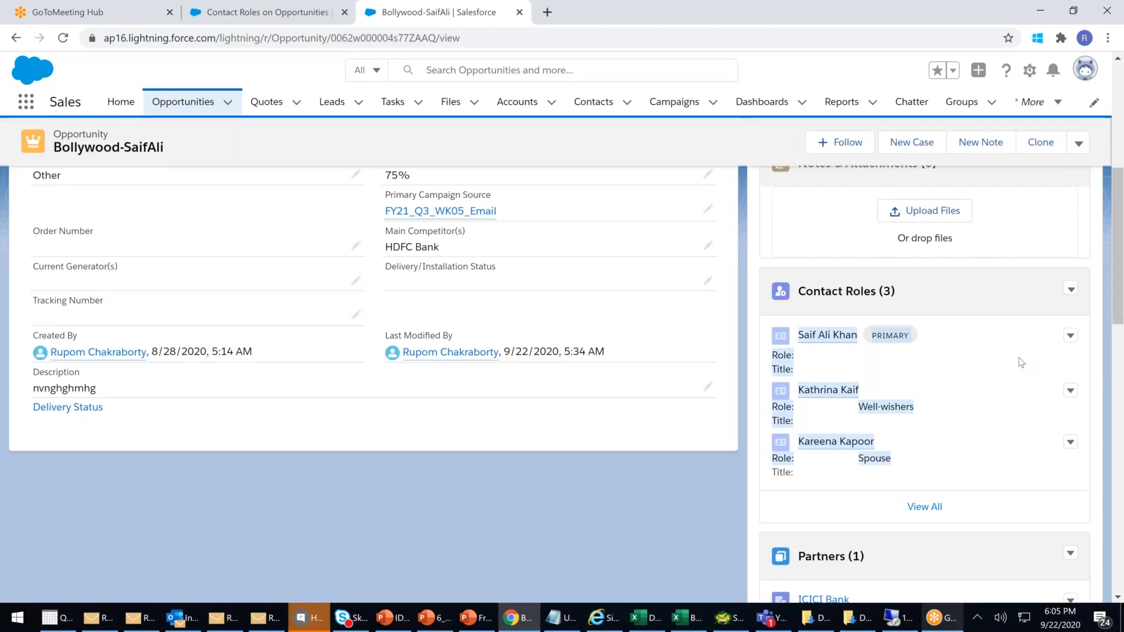
pyautogui.scroll(6, 985, 318)
pyautogui.moveTo(452, 205)
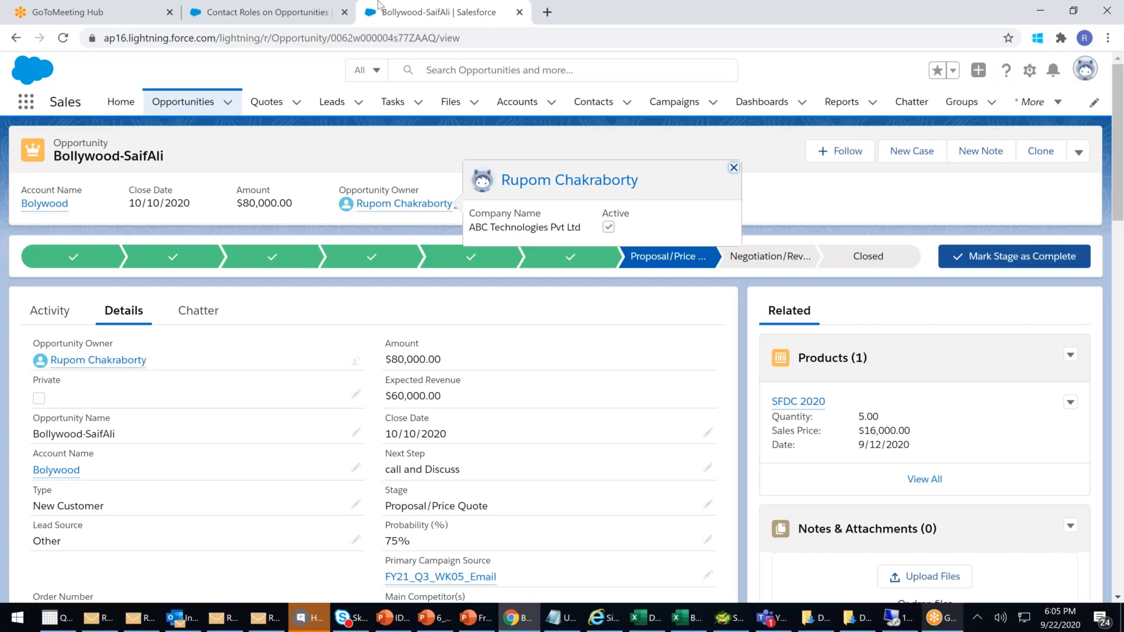
# - Go back to Setup and open the Contact Roles on Cases picklist page
pyautogui.click(259, 14)
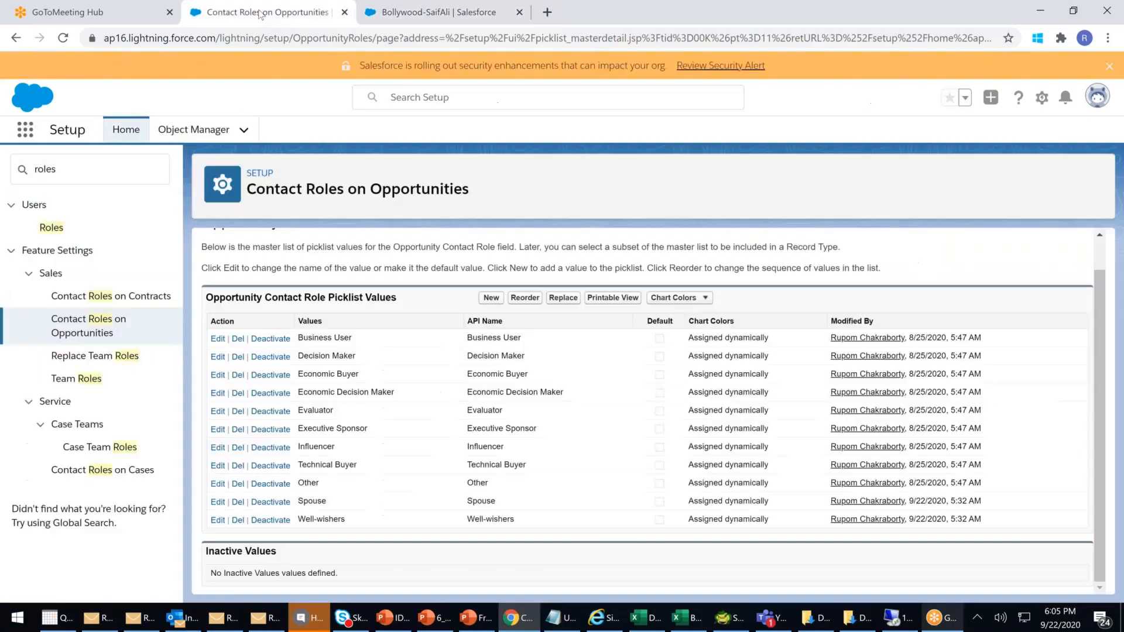
pyautogui.click(101, 471)
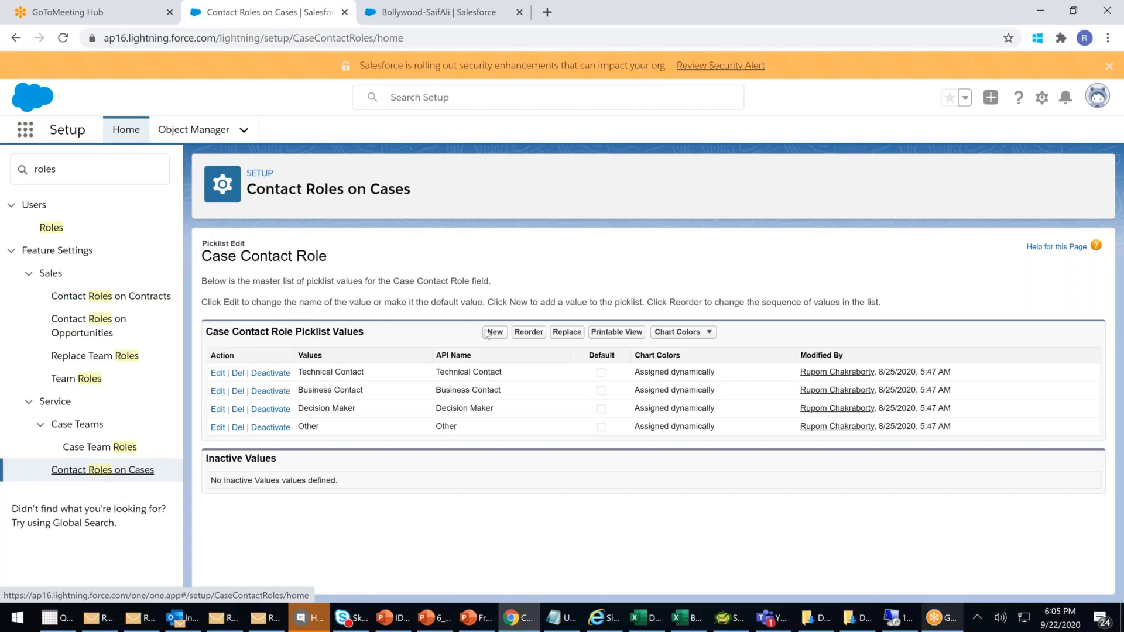
# - Save Customer Lawyer and Cust Legal Consular as new Case Contact Role values, fixing 'Lyawer'
pyautogui.click(495, 332)
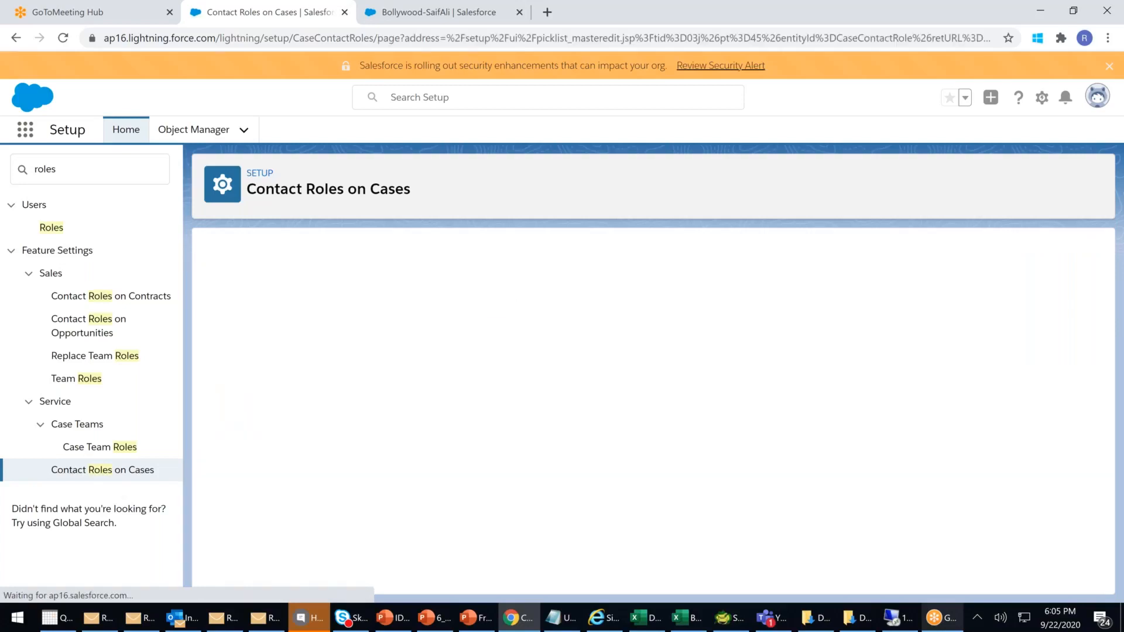
pyautogui.write('Cu')
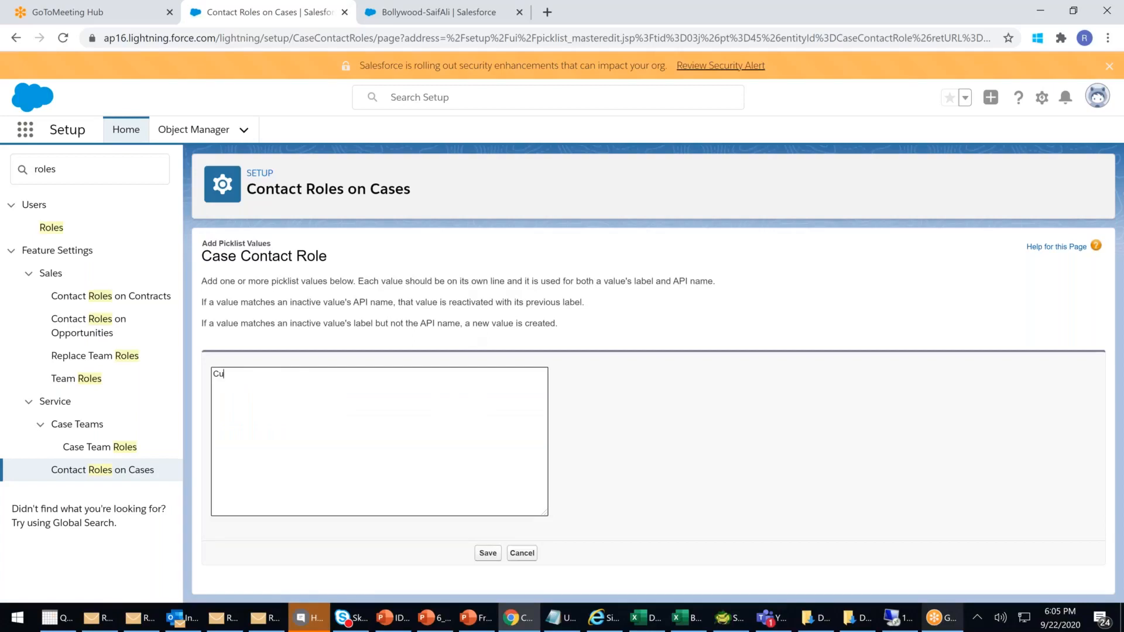
pyautogui.write('stomer Lyawer')
pyautogui.doubleClick(265, 373)
pyautogui.rightClick(267, 374)
pyautogui.click(304, 386)
pyautogui.write('Cust Legal Consular r')
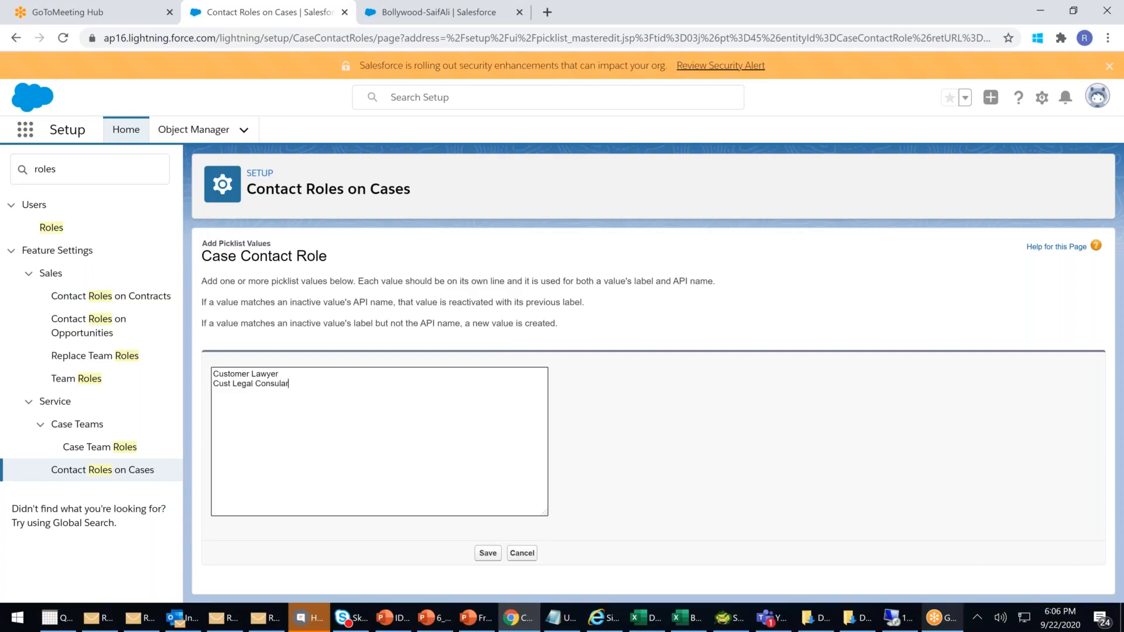
pyautogui.click(488, 553)
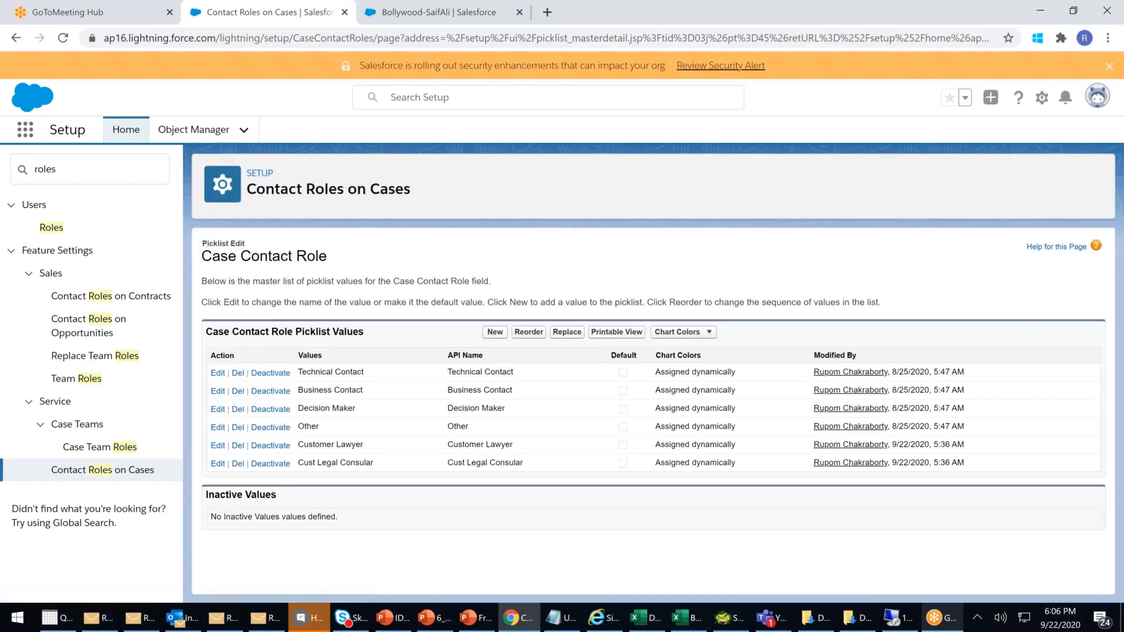
pyautogui.click(372, 16)
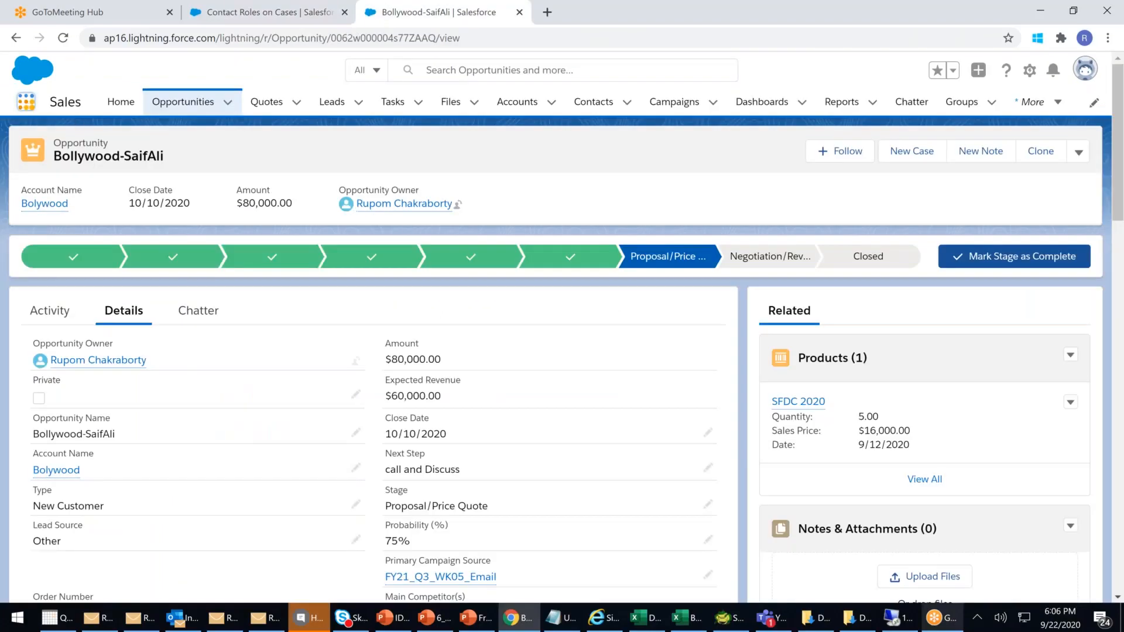
# - Switch to the Service app and view case NoT hAPPY's Related lists
pyautogui.click(26, 102)
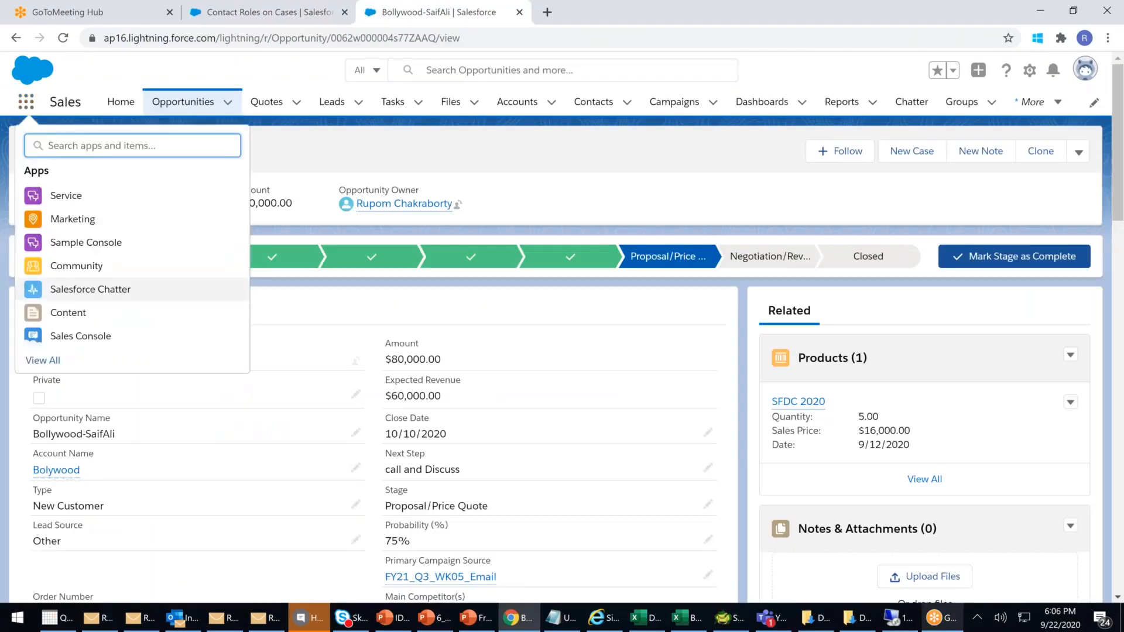
pyautogui.scroll(-2, 66, 284)
pyautogui.click(47, 362)
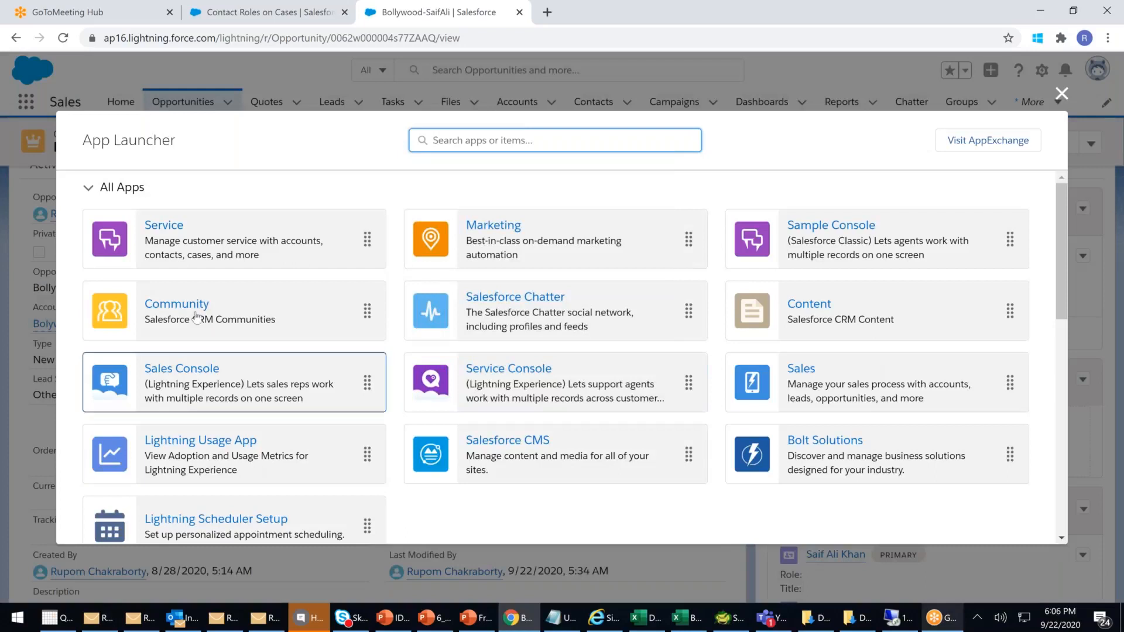
pyautogui.click(160, 224)
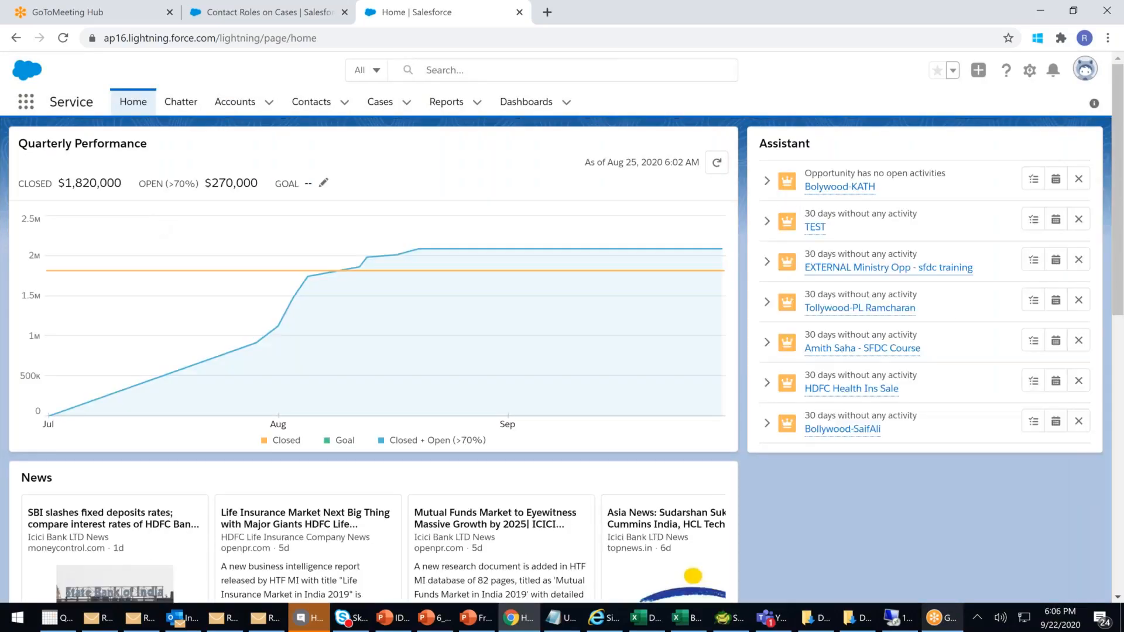
pyautogui.click(383, 104)
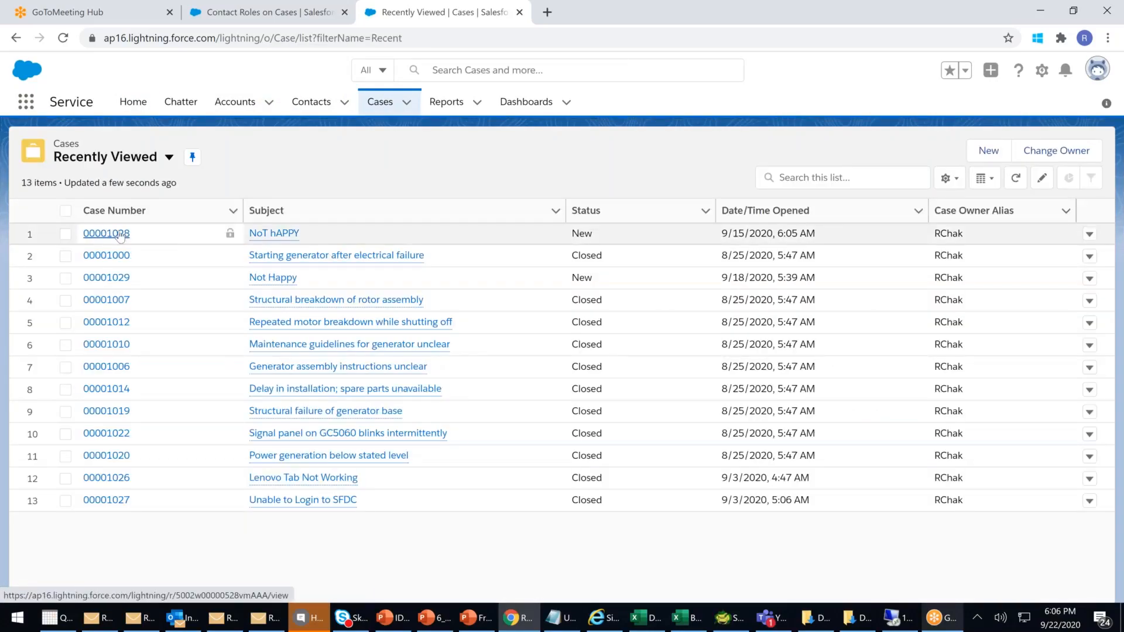
pyautogui.click(119, 234)
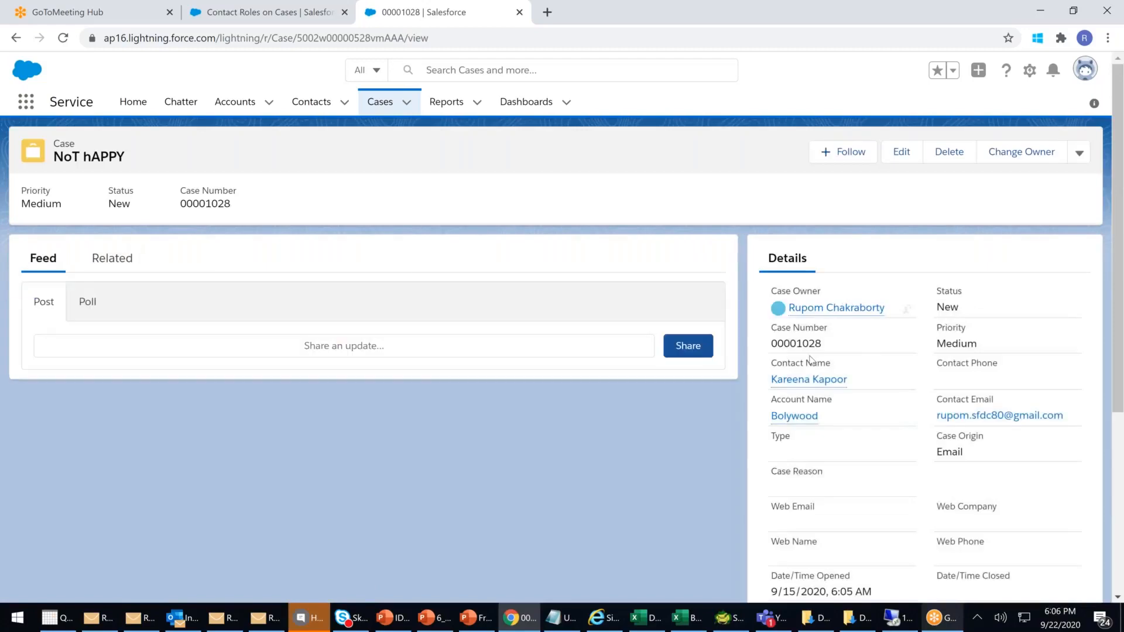
pyautogui.click(112, 259)
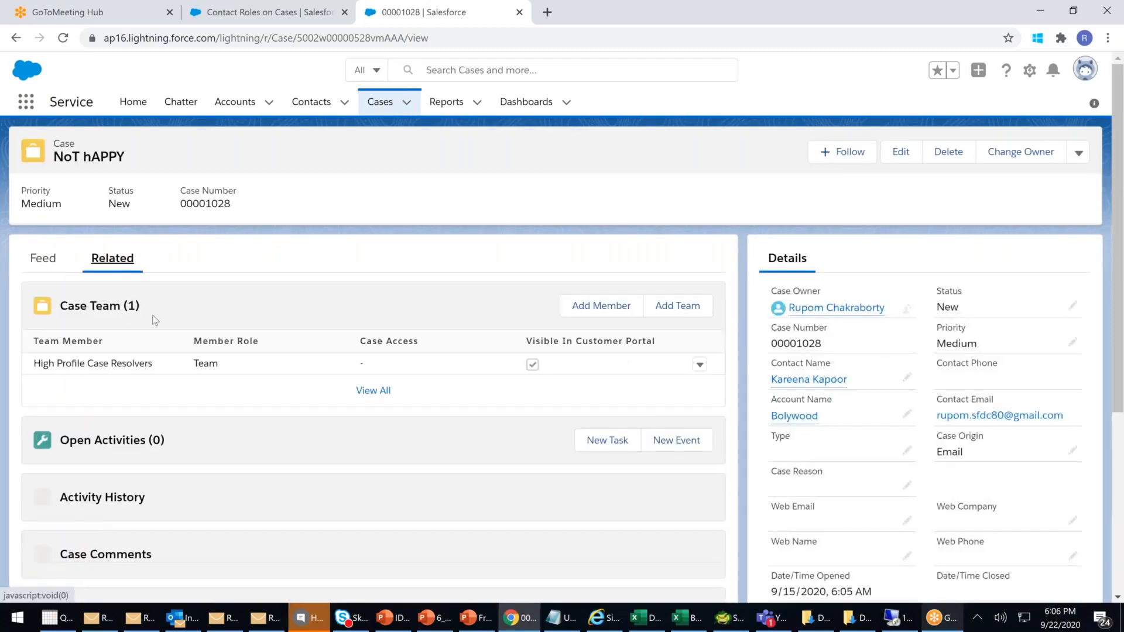
pyautogui.scroll(-3, 194, 369)
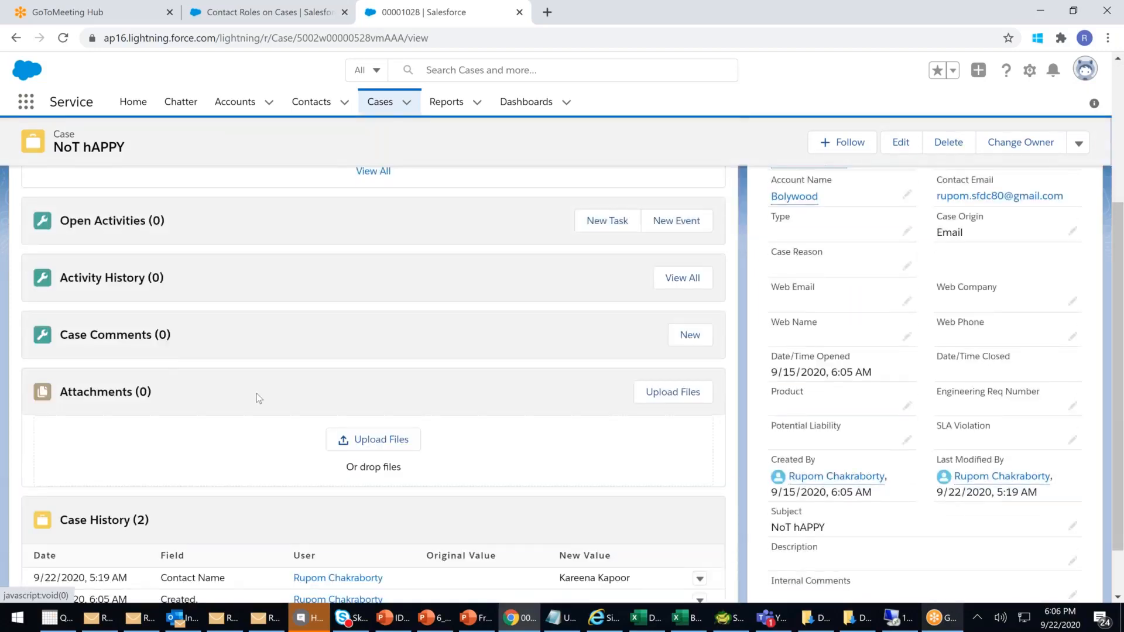
pyautogui.scroll(4, 257, 393)
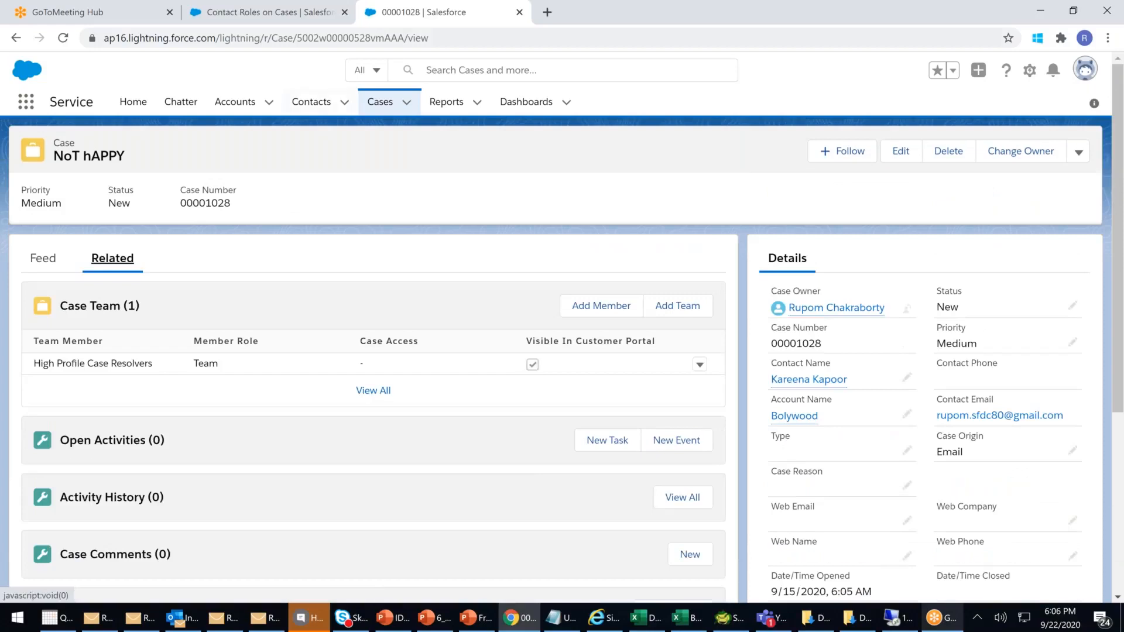
# - Go through Object Manager to the Case object and open the Case Layout for editing
pyautogui.click(278, 18)
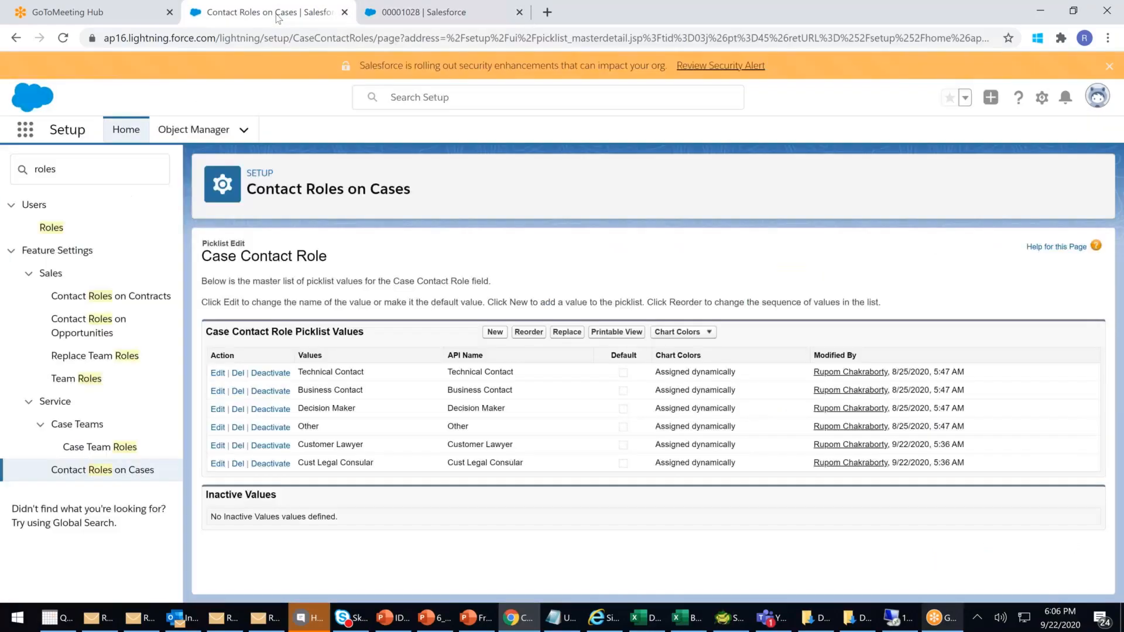
pyautogui.click(93, 169)
pyautogui.press('BackSpace')
pyautogui.press('BackSpace')
pyautogui.press('BackSpace')
pyautogui.press('BackSpace')
pyautogui.press('BackSpace')
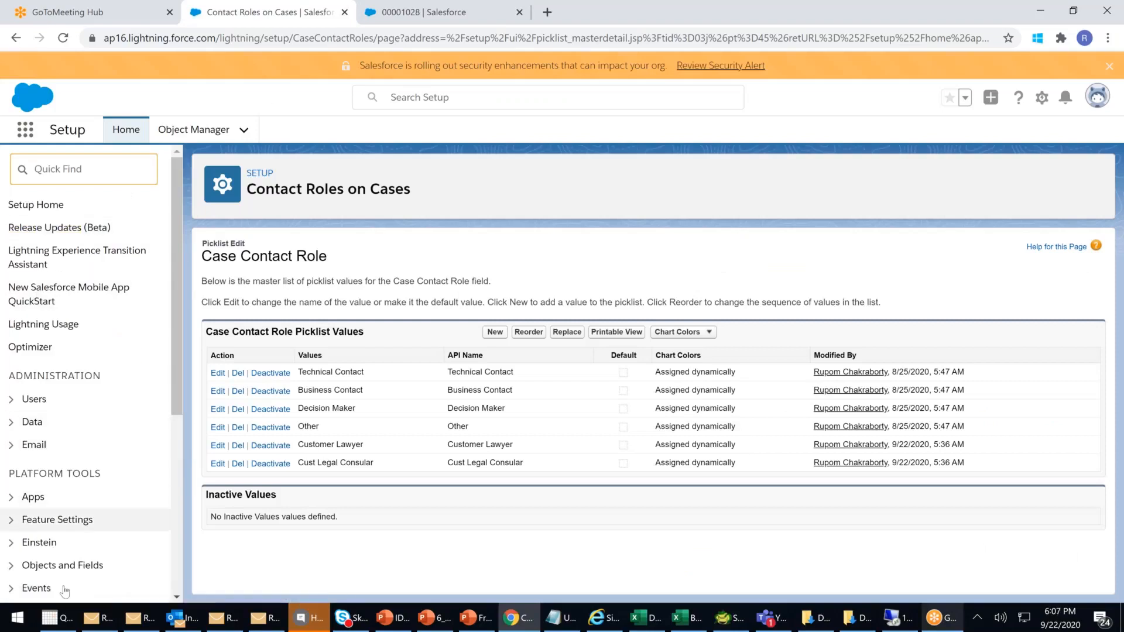
pyautogui.click(73, 568)
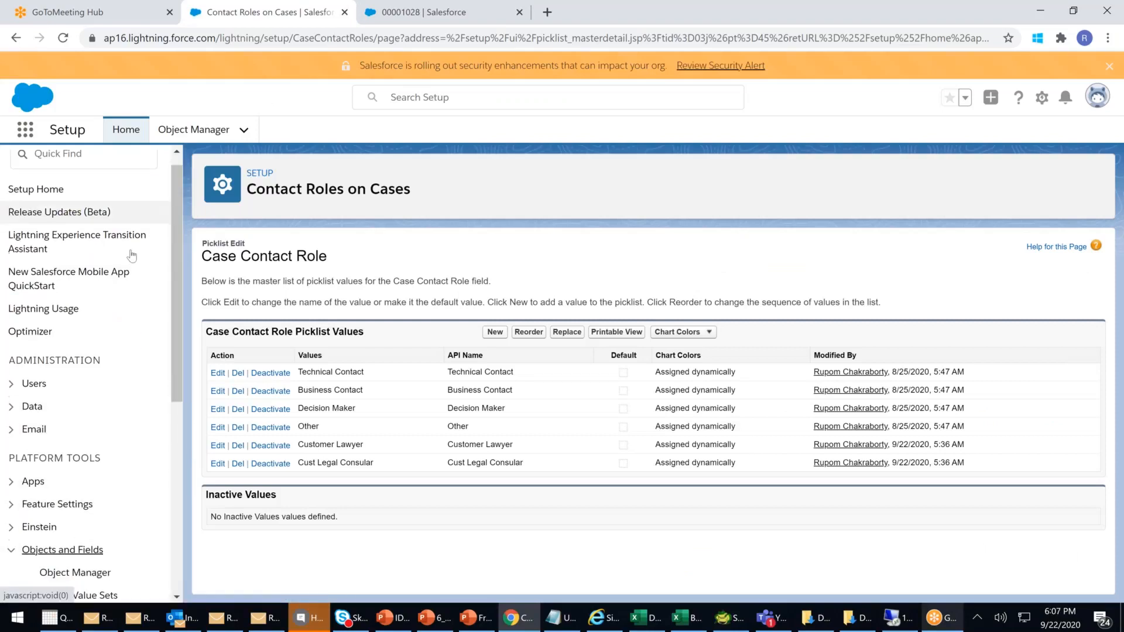
pyautogui.click(94, 442)
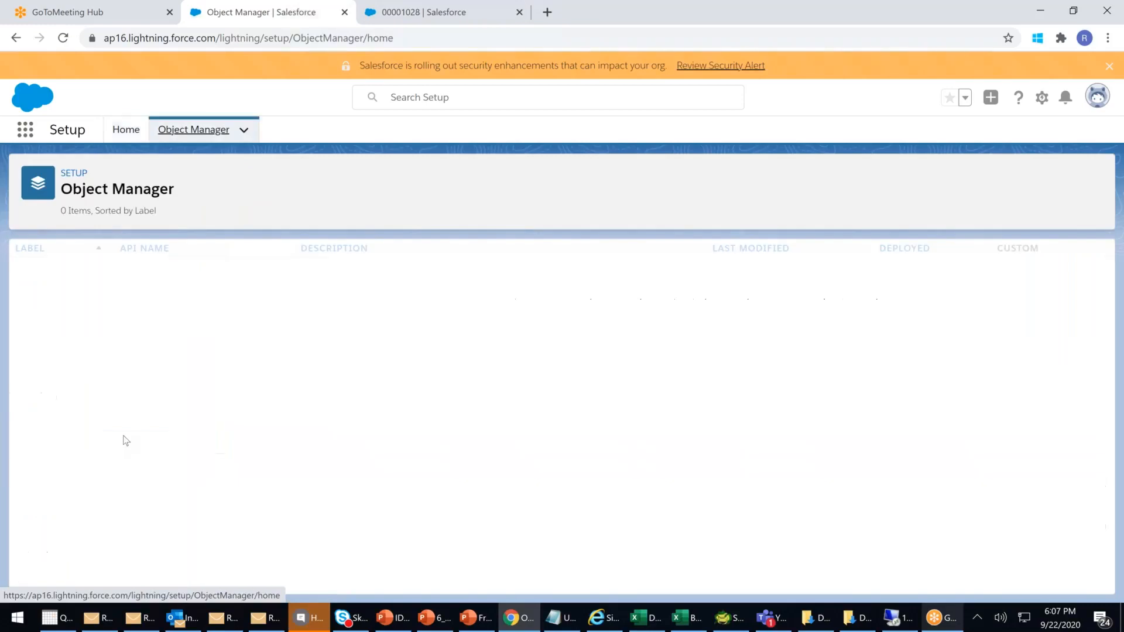
pyautogui.scroll(-4, 203, 318)
pyautogui.click(23, 426)
pyautogui.scroll(-2, 83, 354)
pyautogui.scroll(2, 81, 354)
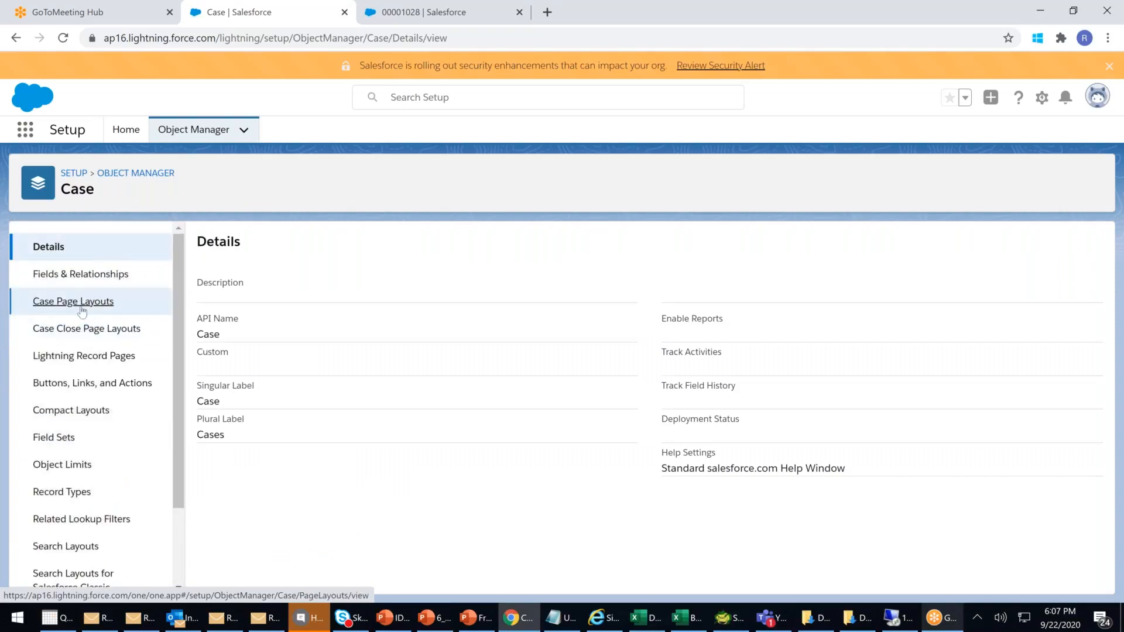
pyautogui.click(81, 303)
pyautogui.click(226, 418)
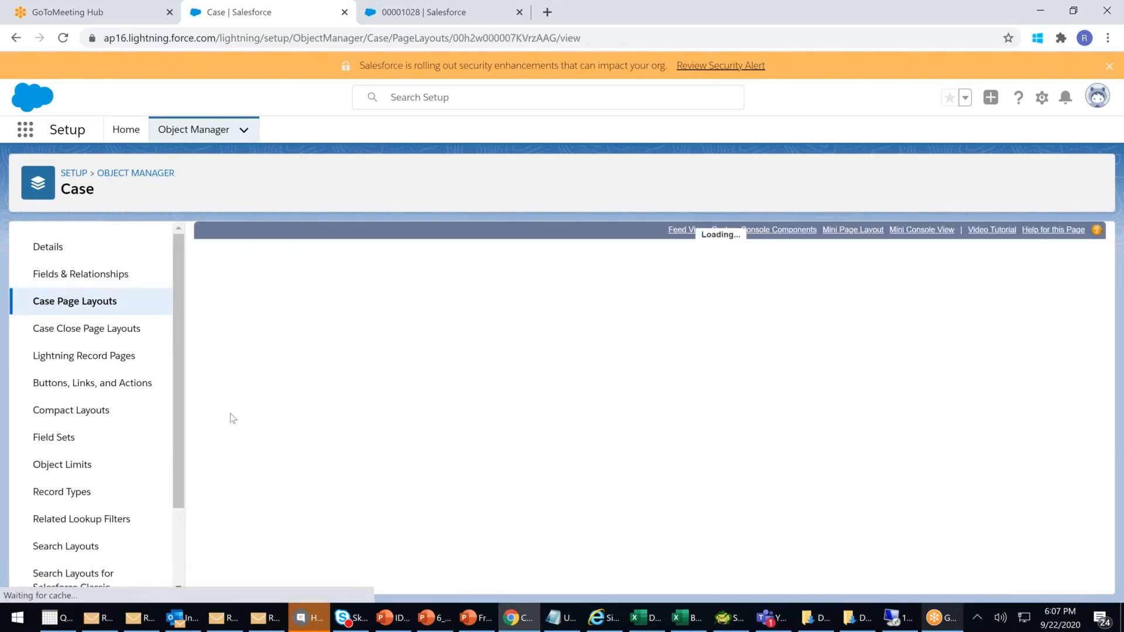
# - Add the Contact Roles related list to the Case Layout, save and confirm, then return to NoT hAPPY
pyautogui.scroll(-2, 246, 327)
pyautogui.click(232, 344)
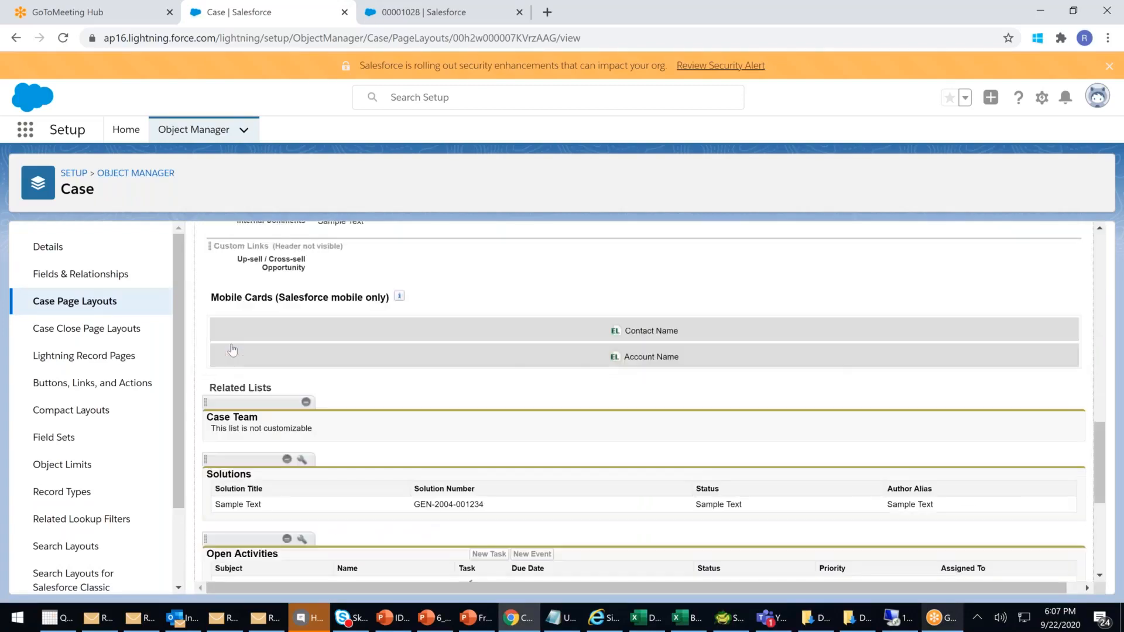
pyautogui.moveTo(459, 301); pyautogui.dragTo(288, 460)
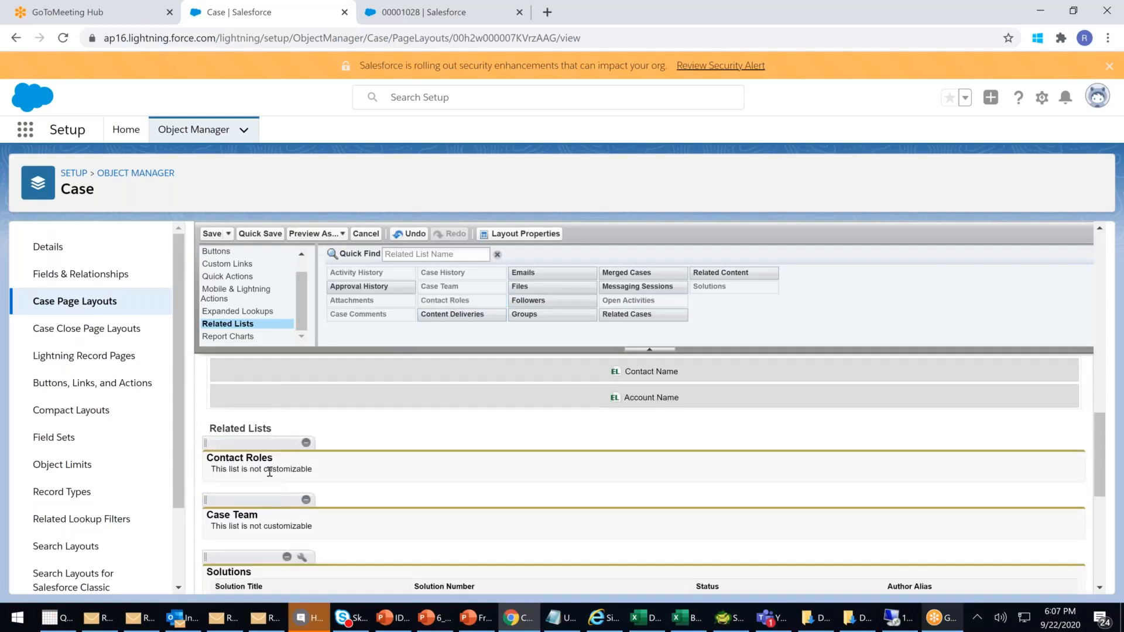
pyautogui.click(211, 233)
pyautogui.click(563, 462)
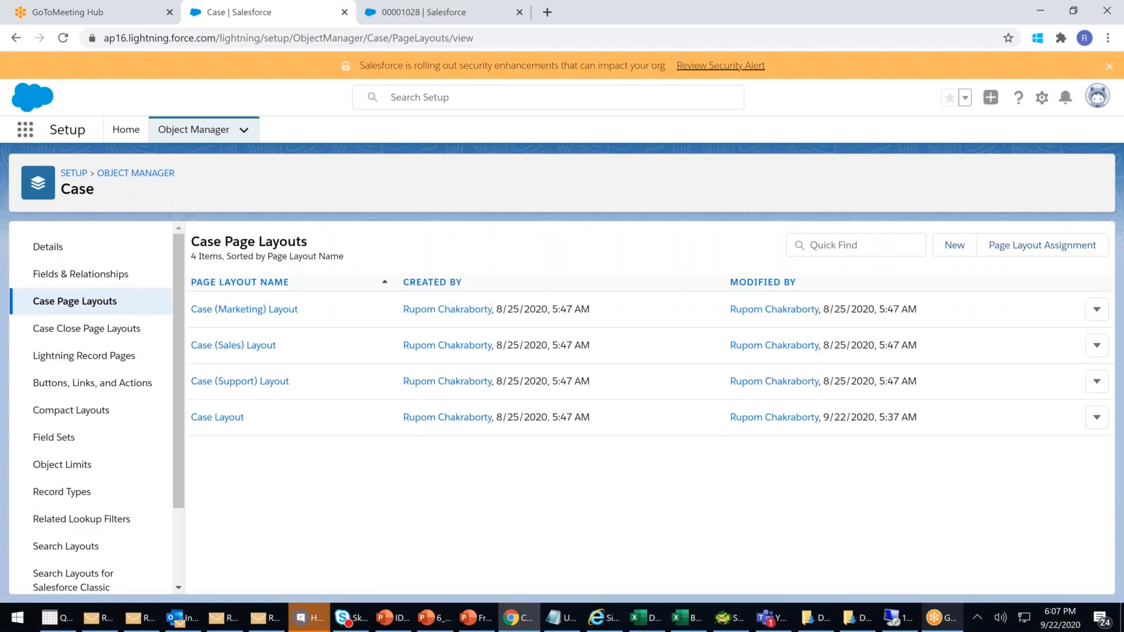
pyautogui.click(459, 20)
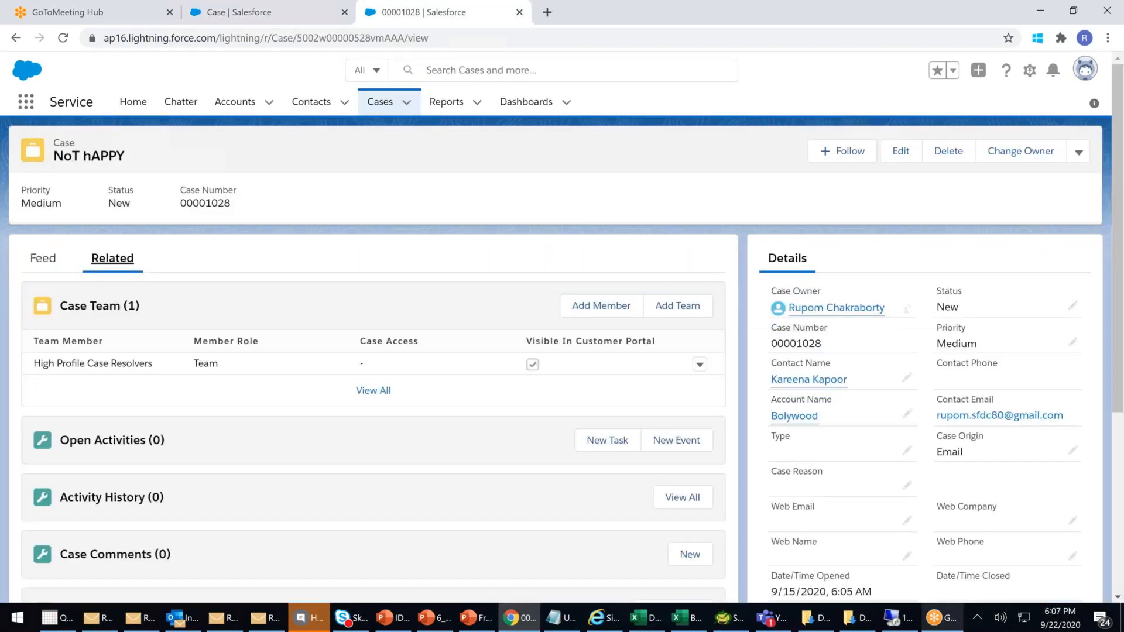
# - Reload the NoT hAPPY case and start a new contact role from its Related lists
pyautogui.press('F5')
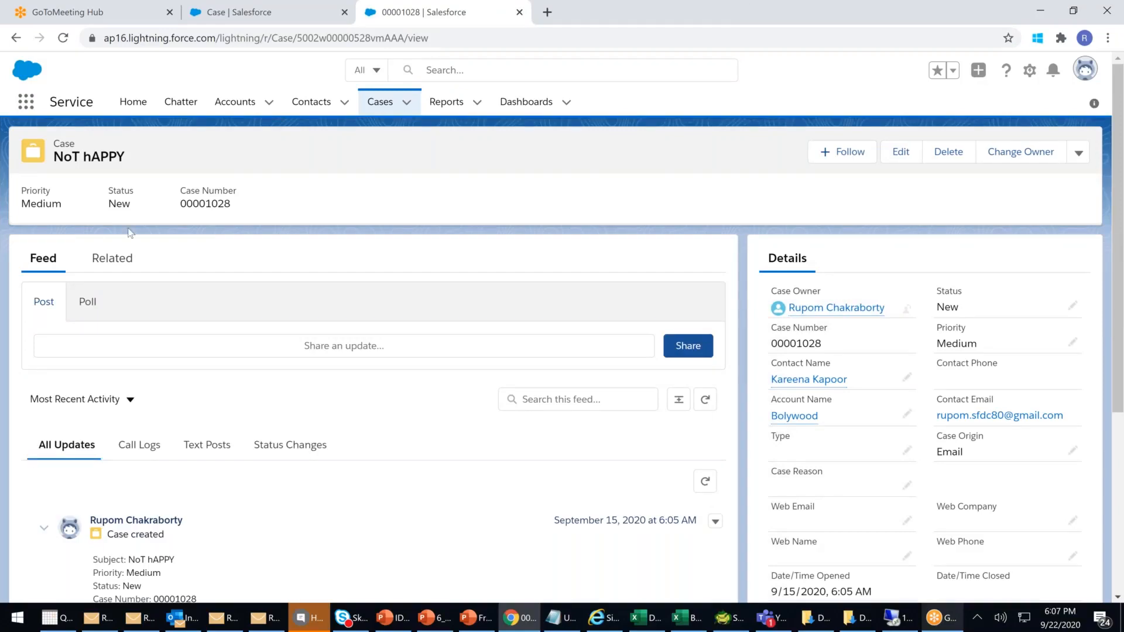
pyautogui.click(111, 260)
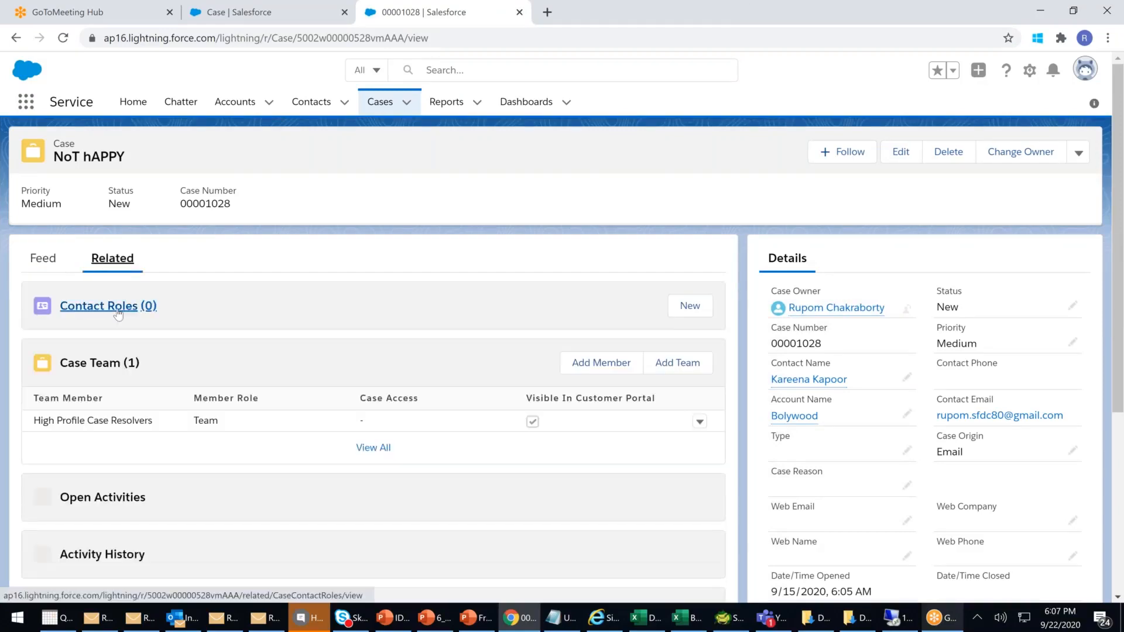
pyautogui.click(691, 309)
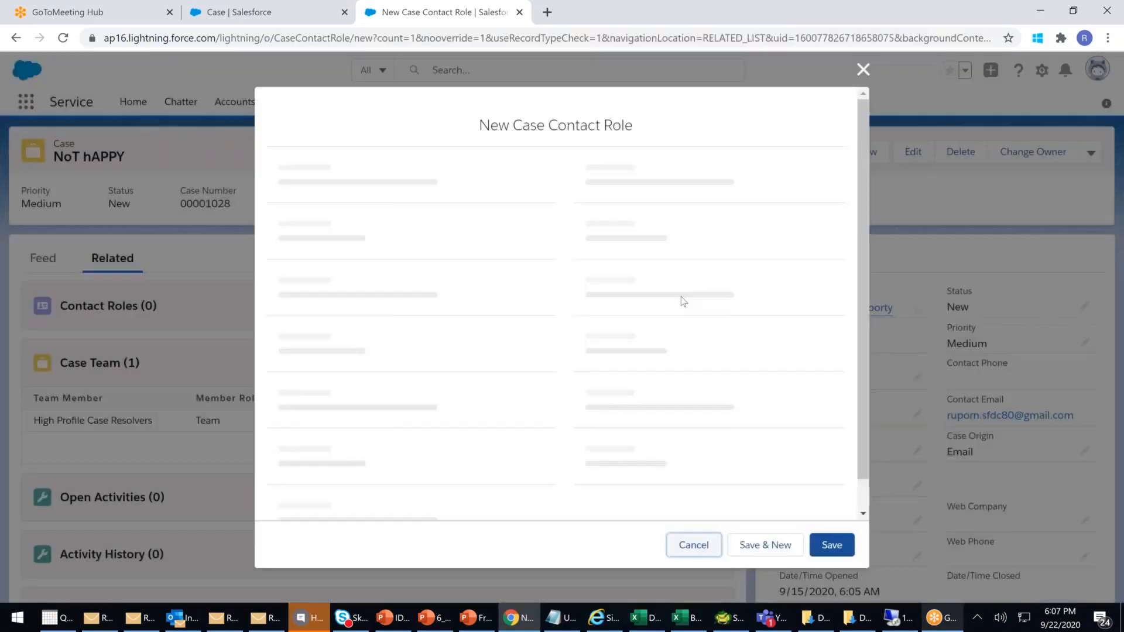
# - Search for the Bolywood contact, assign it the role Cust Legal Consular, and save
pyautogui.click(320, 345)
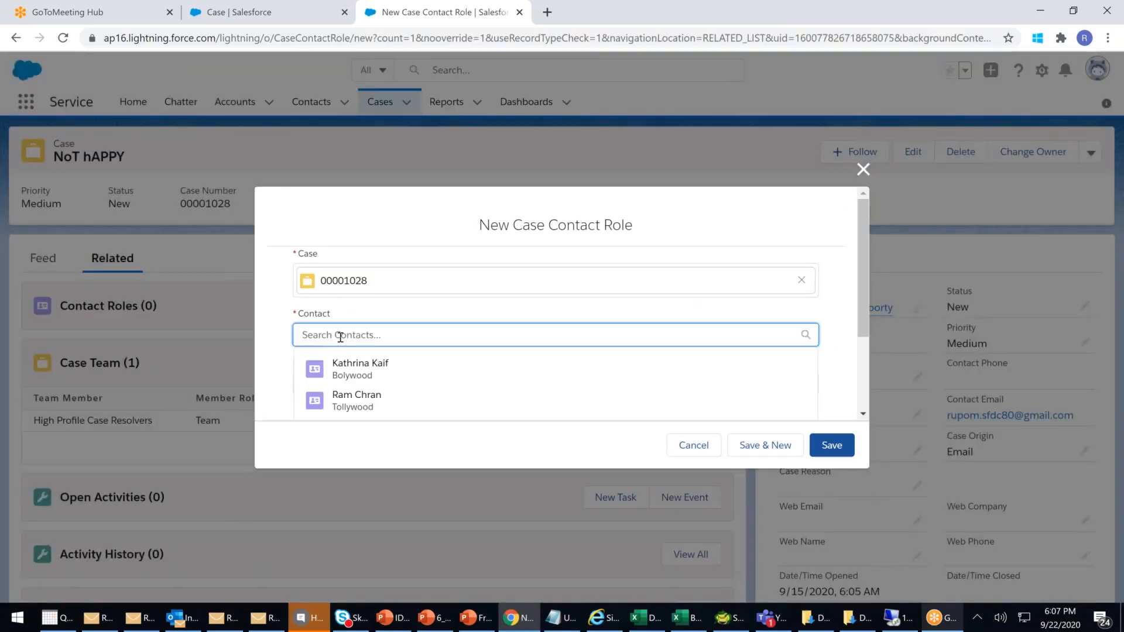
pyautogui.write('kar')
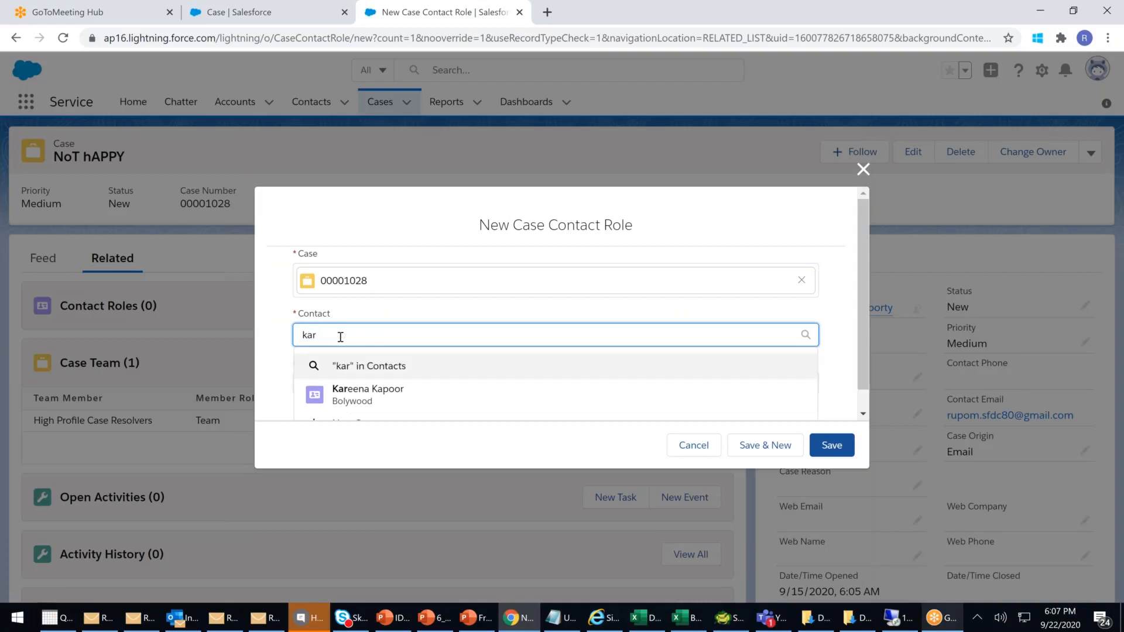
pyautogui.press('BackSpace')
pyautogui.press('BackSpace')
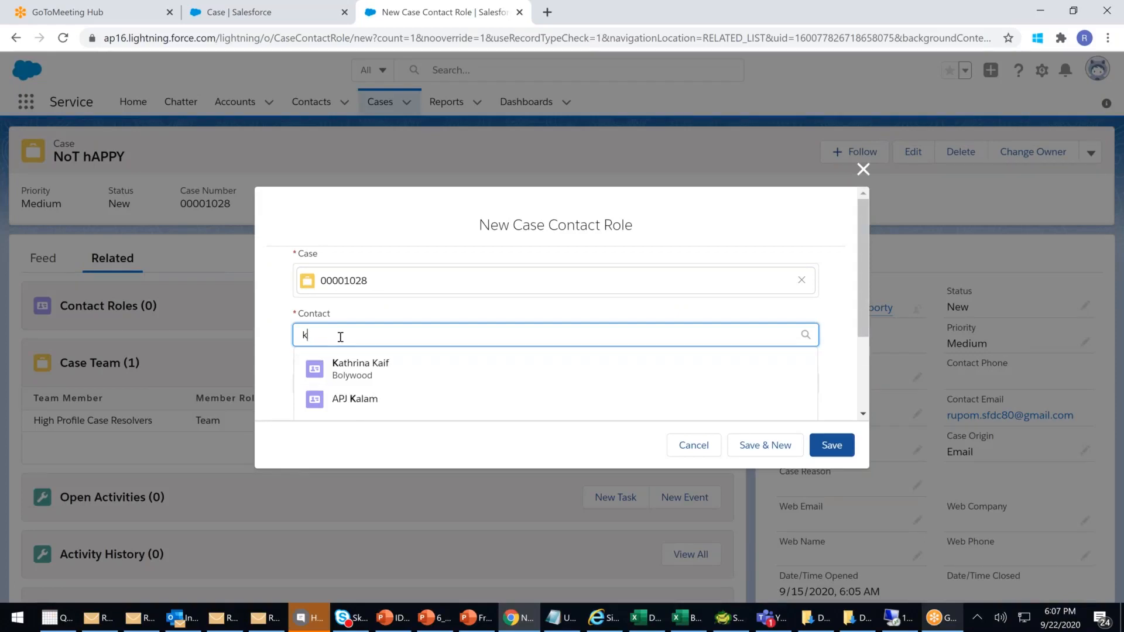
pyautogui.click(354, 366)
pyautogui.click(376, 392)
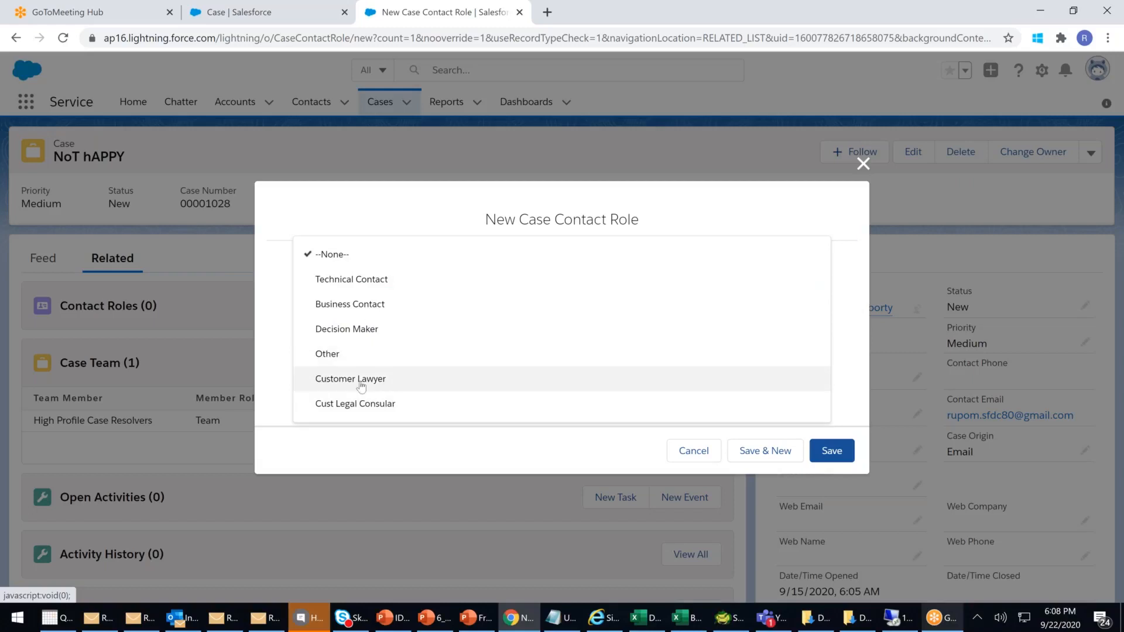
pyautogui.click(366, 404)
pyautogui.click(832, 452)
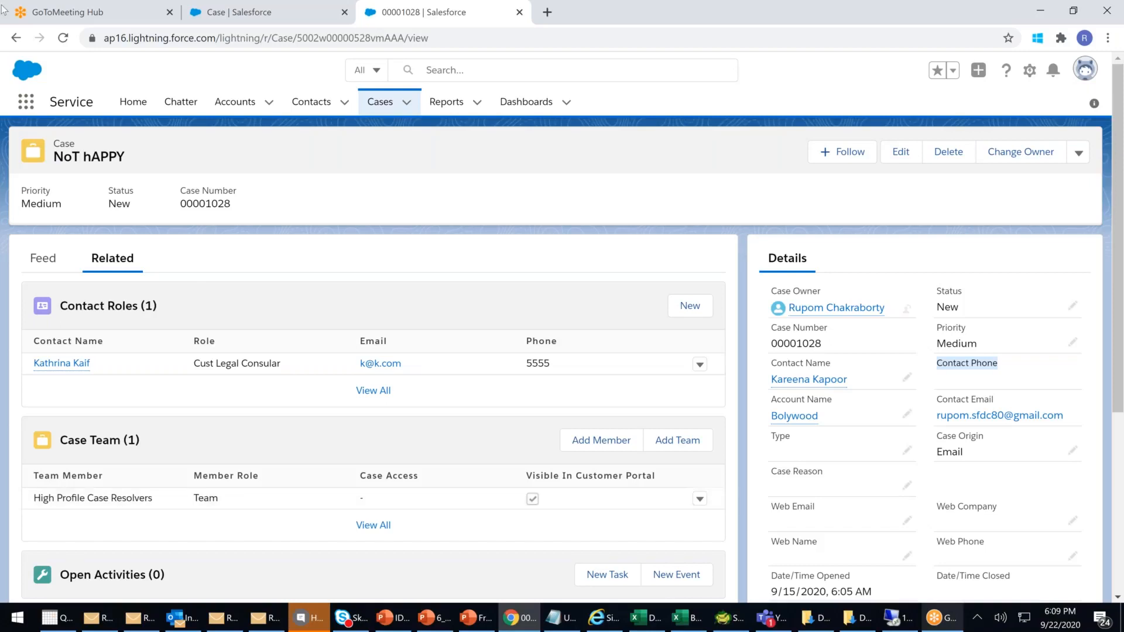
pyautogui.click(26, 103)
# - Show the App Launcher's View All listing of every app and item
pyautogui.click(47, 362)
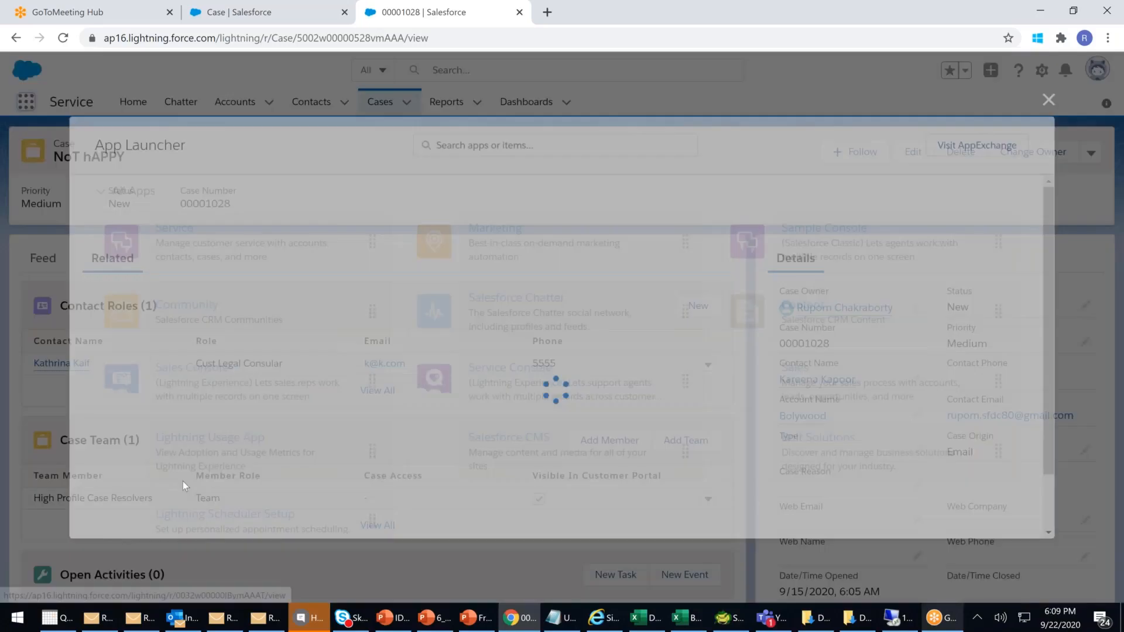
pyautogui.scroll(-4, 463, 313)
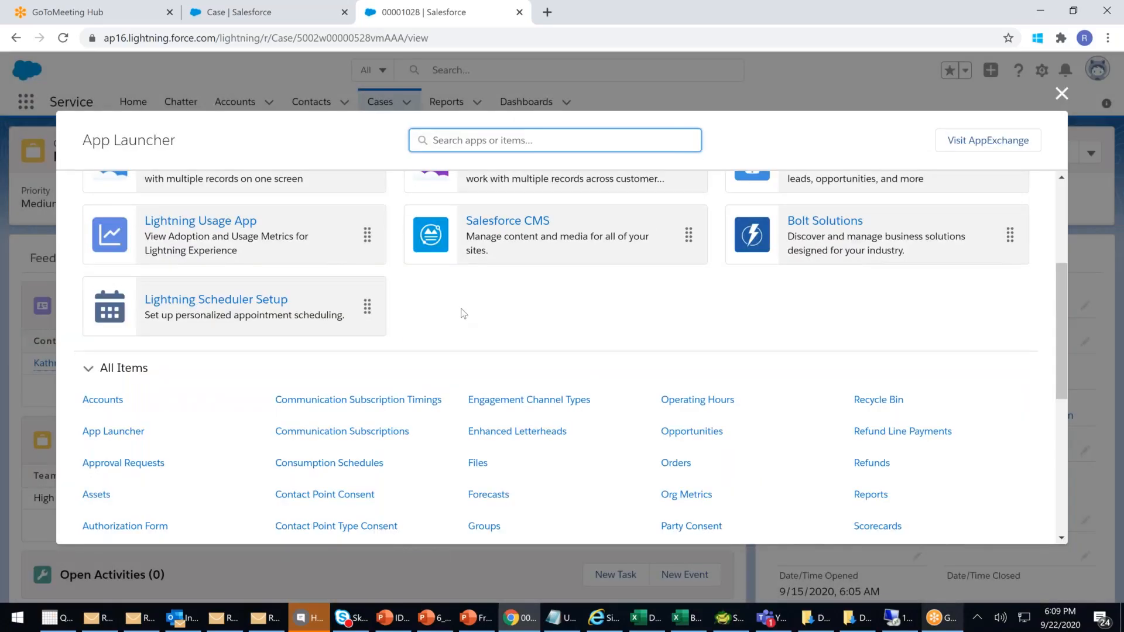
pyautogui.scroll(3, 464, 313)
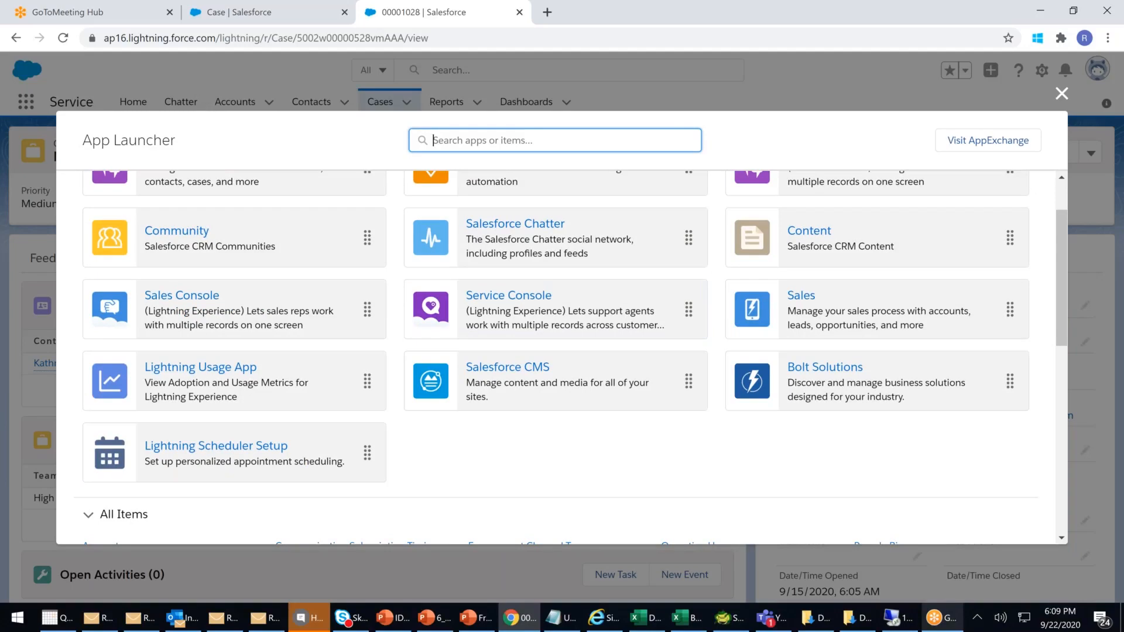